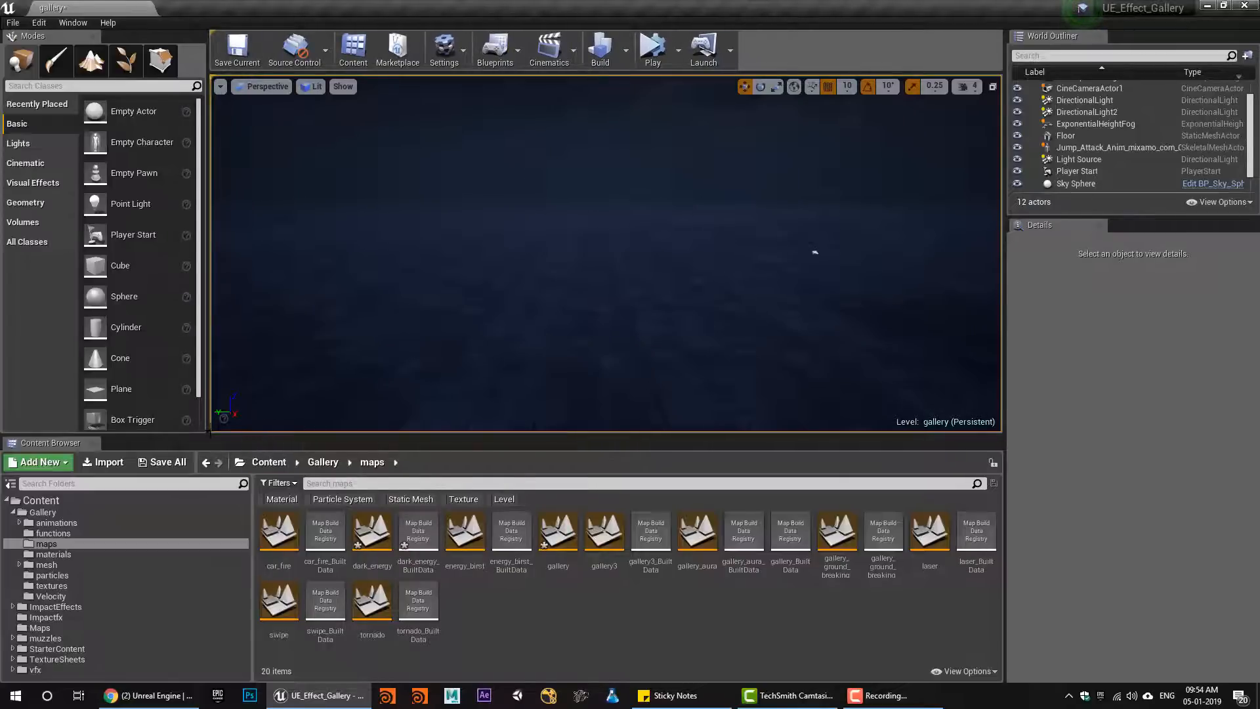
Switch to Chrome and skim the Sword AnimTrail Effect Breakdown video, its description and its comments
{"action": "left_click", "coordinate": [151, 695]}
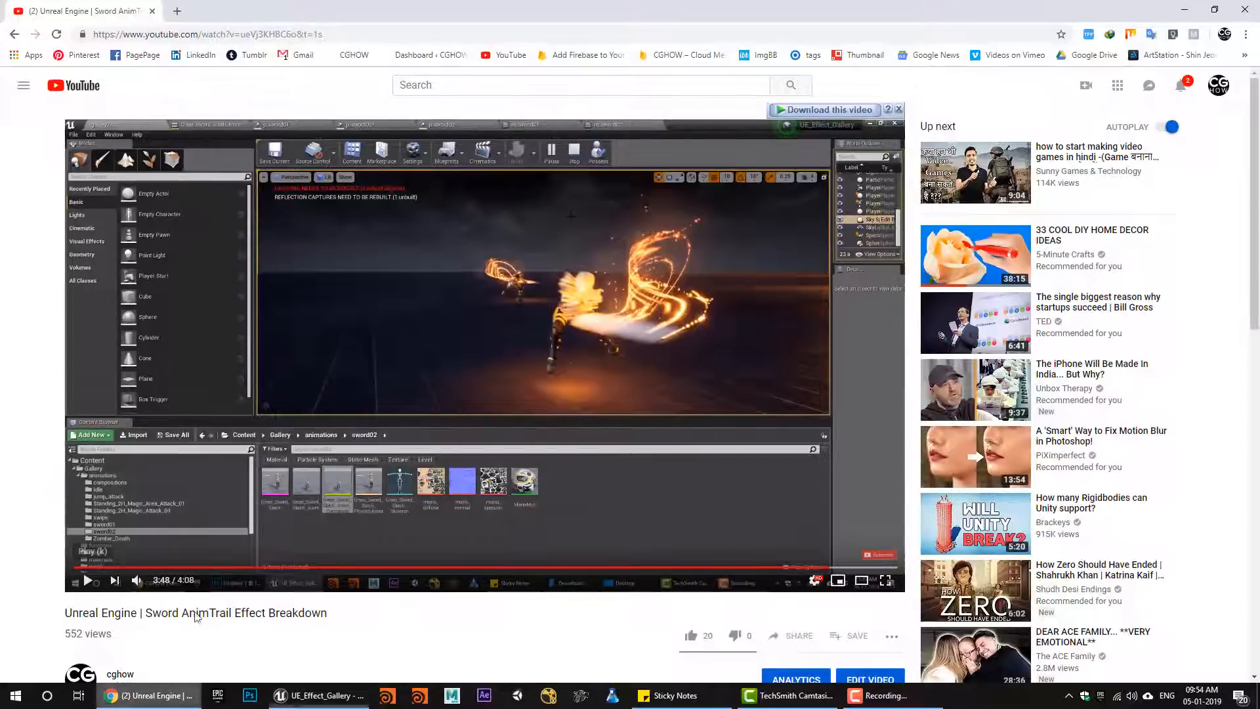
{"action": "left_click", "coordinate": [499, 381]}
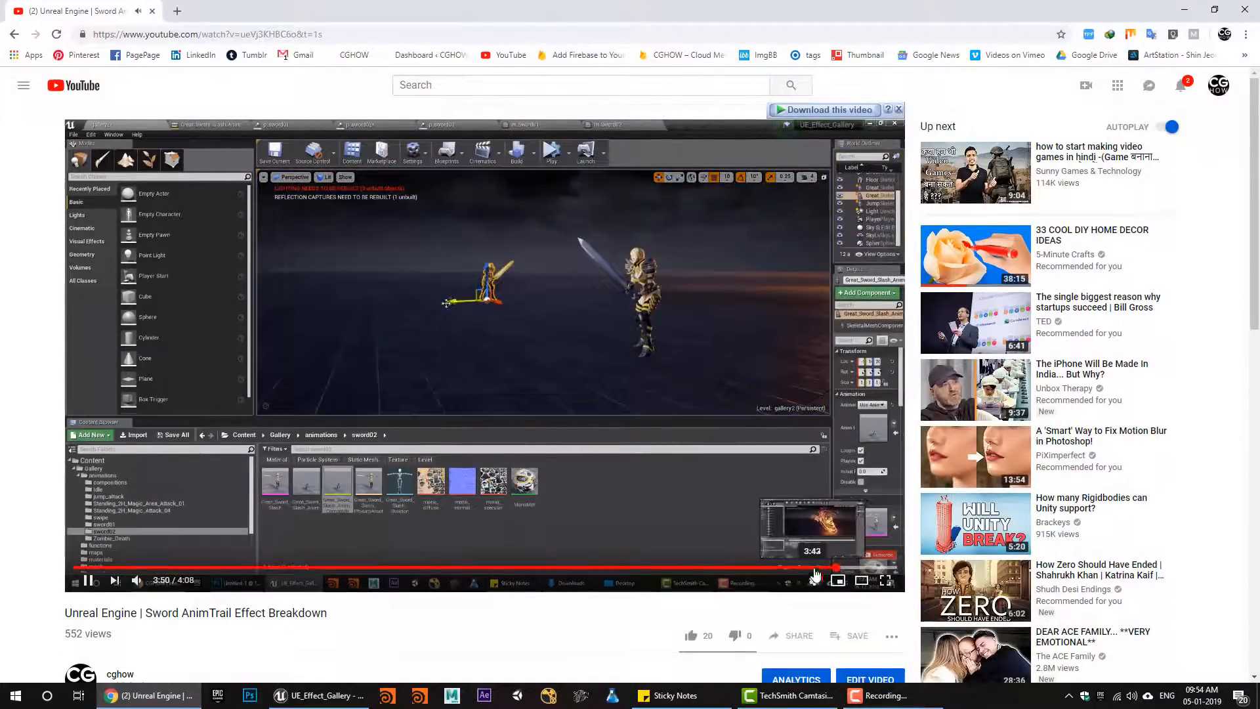
{"action": "left_click", "coordinate": [820, 567]}
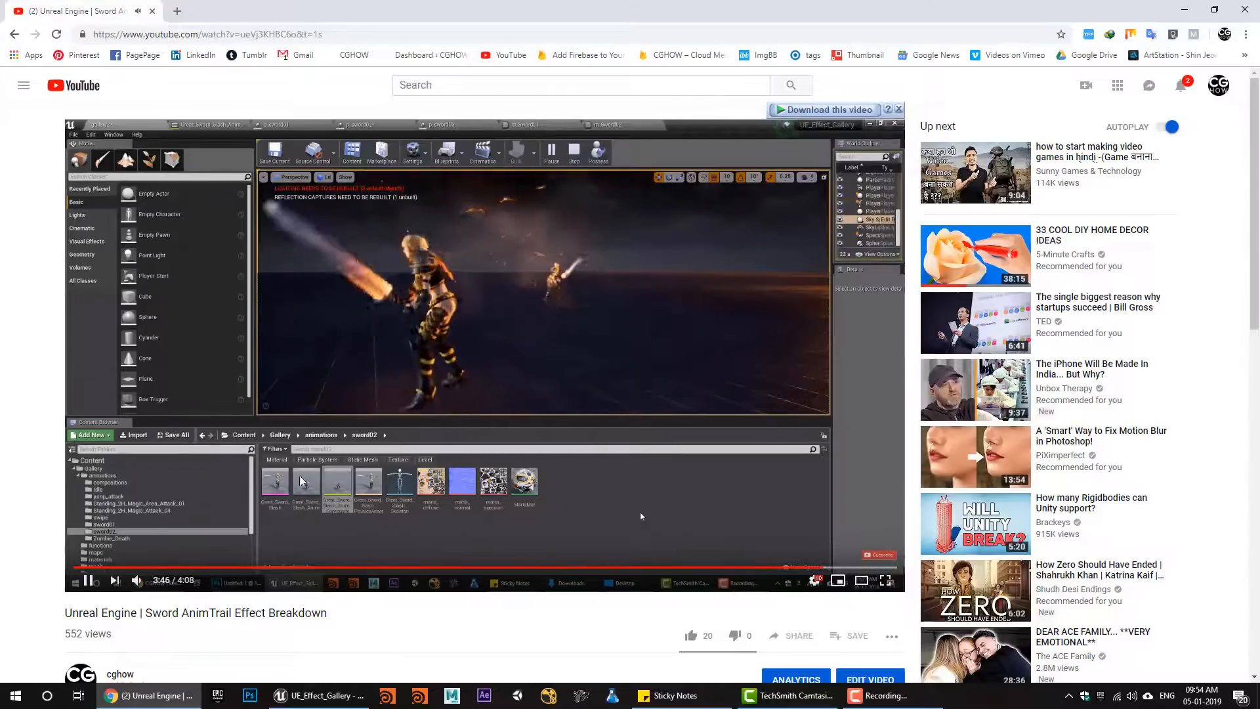
{"action": "left_click_drag", "start_coordinate": [276, 614], "coordinate": [327, 614]}
{"action": "left_click", "coordinate": [454, 566]}
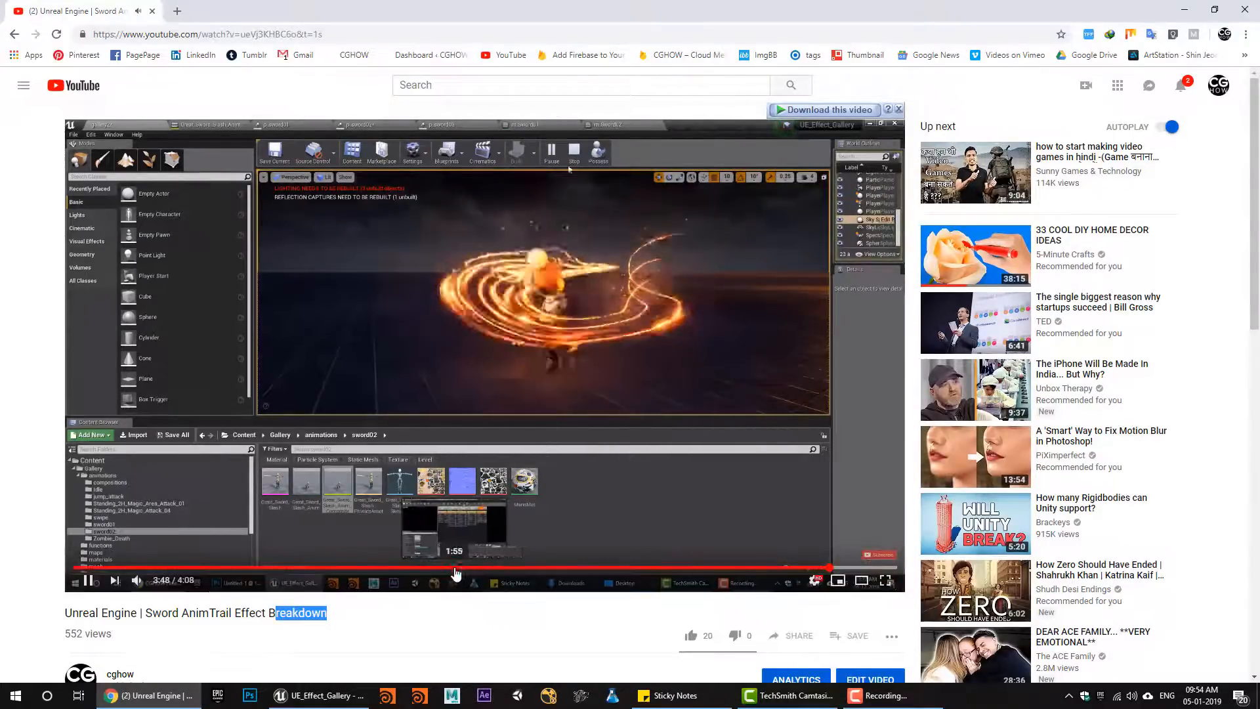
{"action": "left_click", "coordinate": [526, 567]}
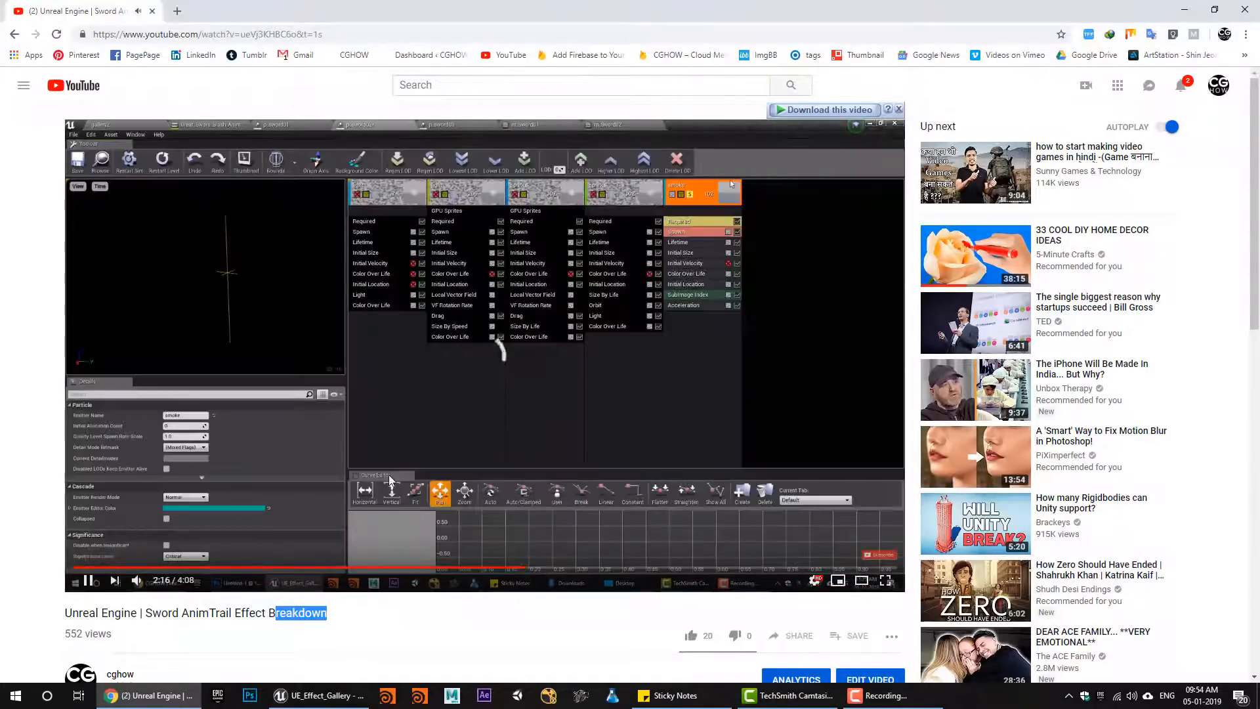
{"action": "scroll", "coordinate": [352, 509], "scroll_direction": "down", "scroll_amount": 4}
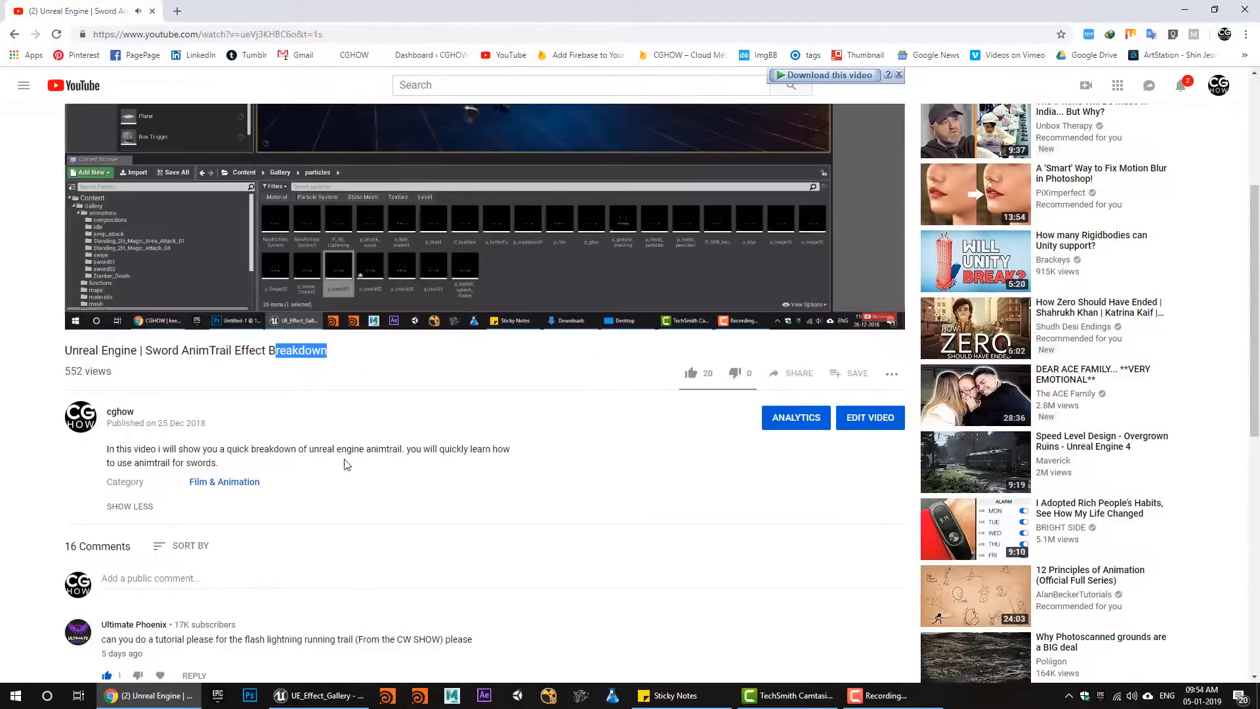
{"action": "scroll", "coordinate": [133, 539], "scroll_direction": "down", "scroll_amount": 2}
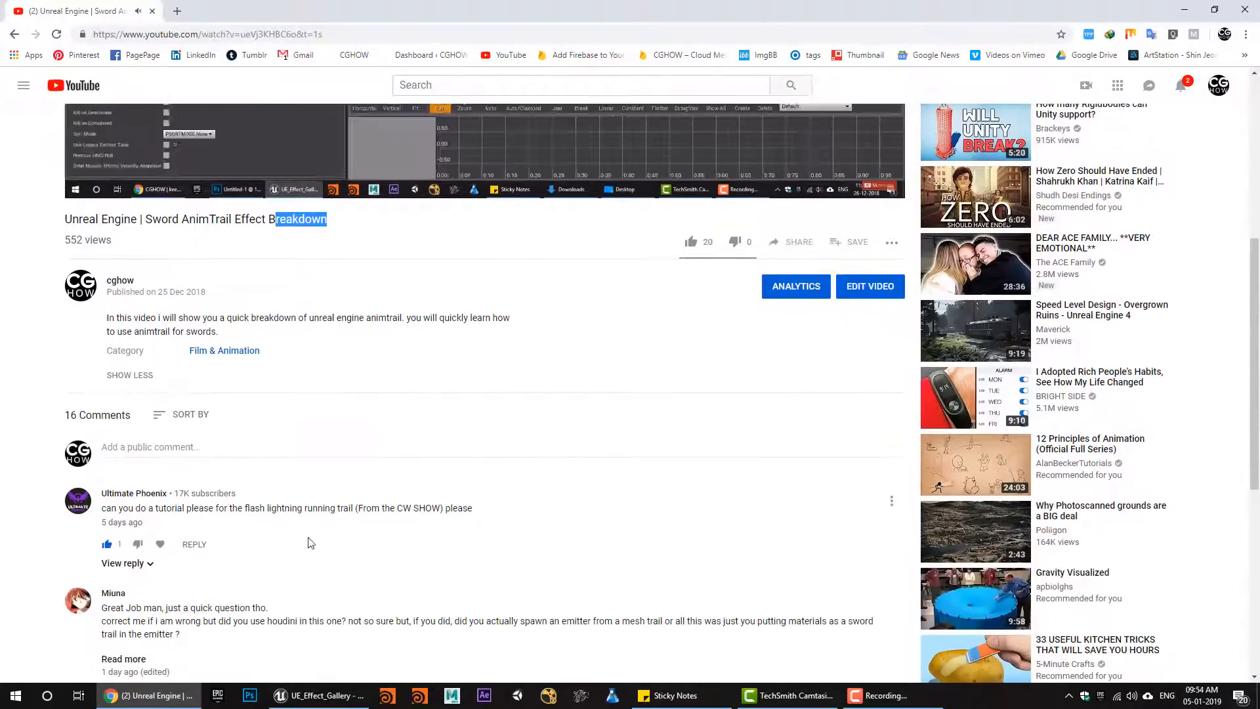
{"action": "scroll", "coordinate": [308, 540], "scroll_direction": "up", "scroll_amount": 6}
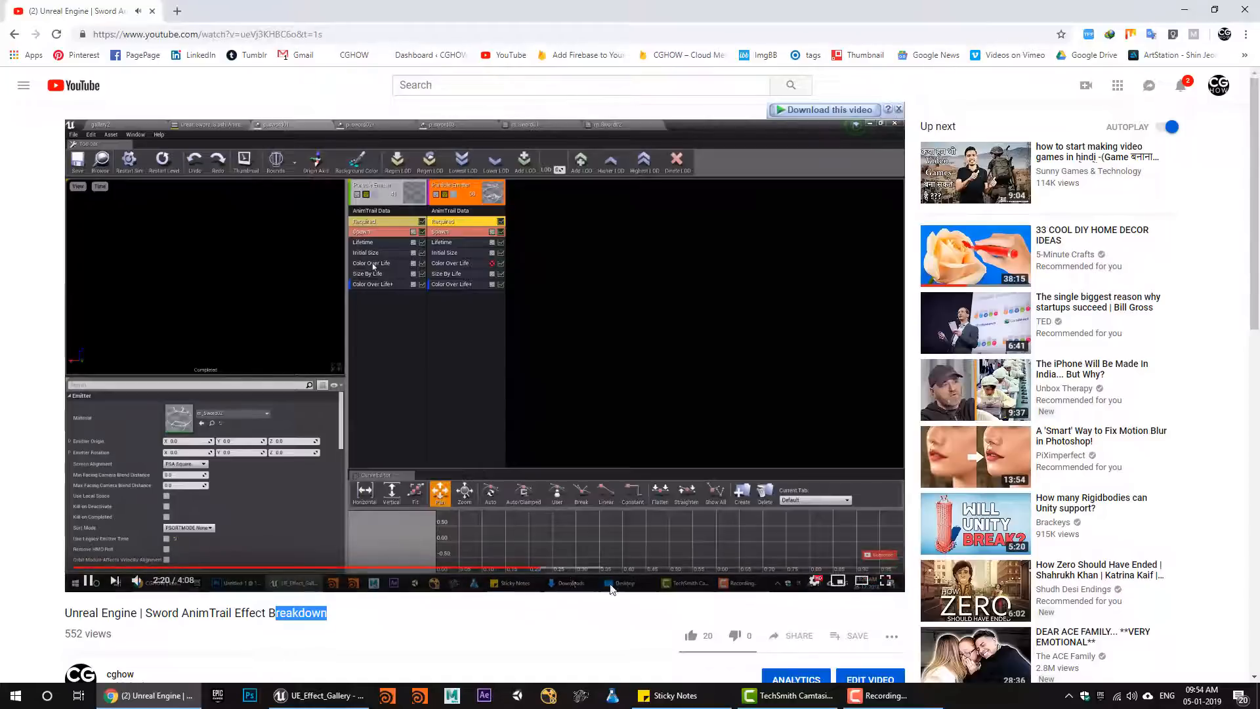
Examine the particle emitter setup and the finished sword trail effect in the second half of the video
{"action": "left_click", "coordinate": [569, 569]}
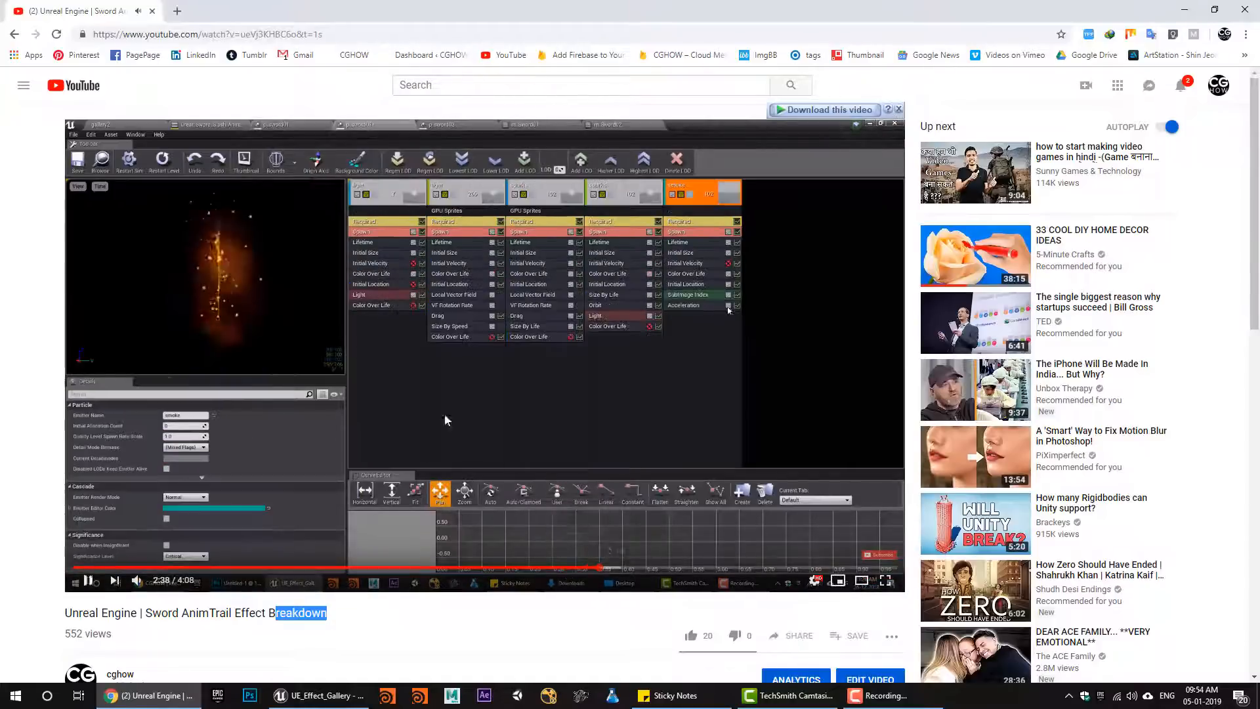
{"action": "left_click", "coordinate": [621, 568]}
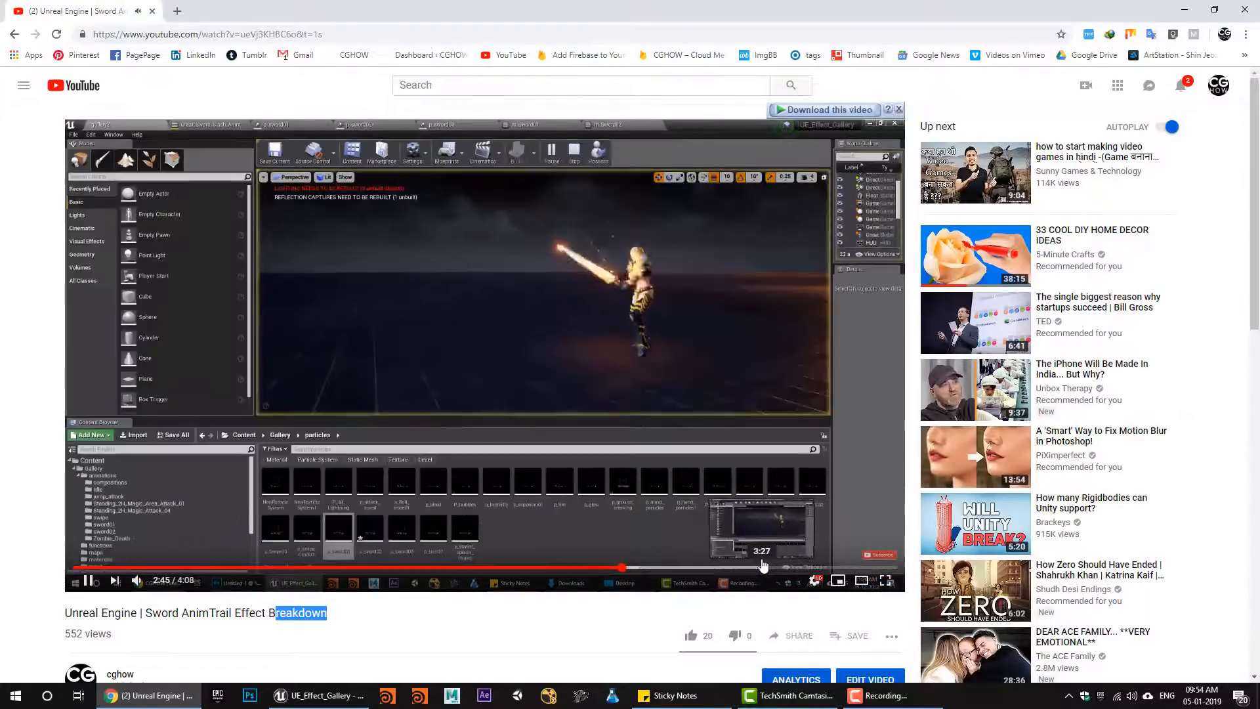
{"action": "left_click", "coordinate": [762, 567]}
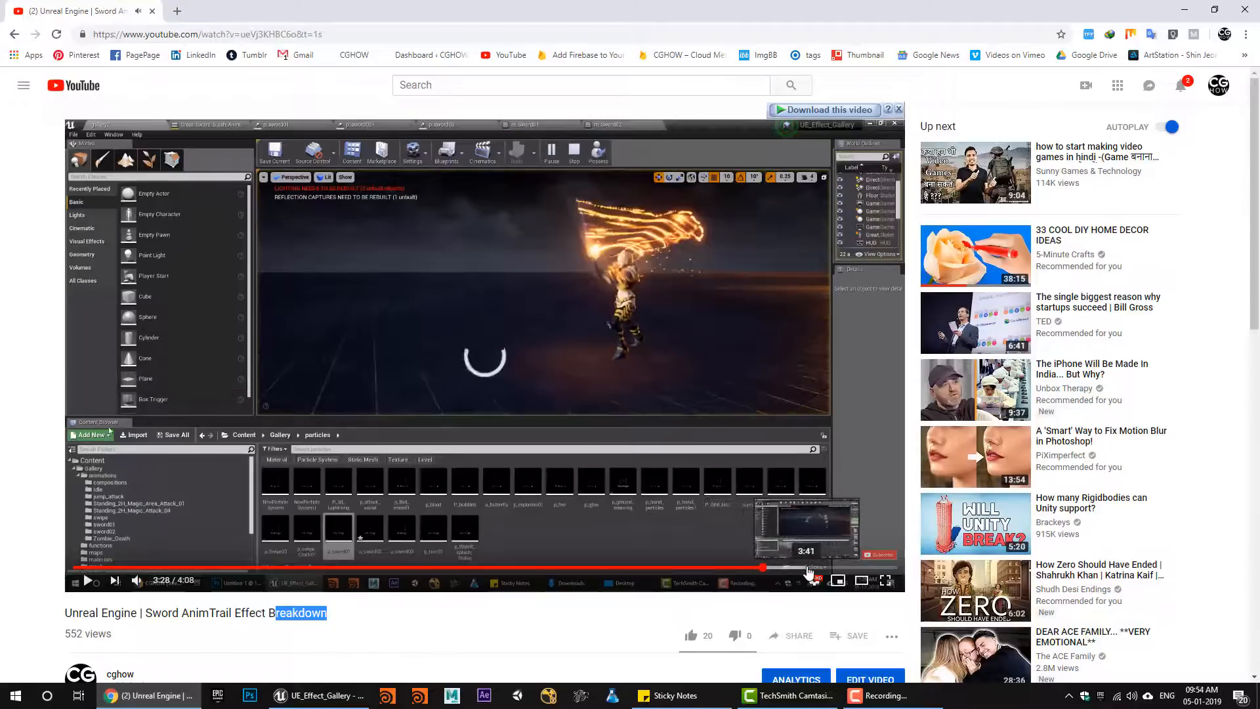
{"action": "left_click", "coordinate": [88, 581]}
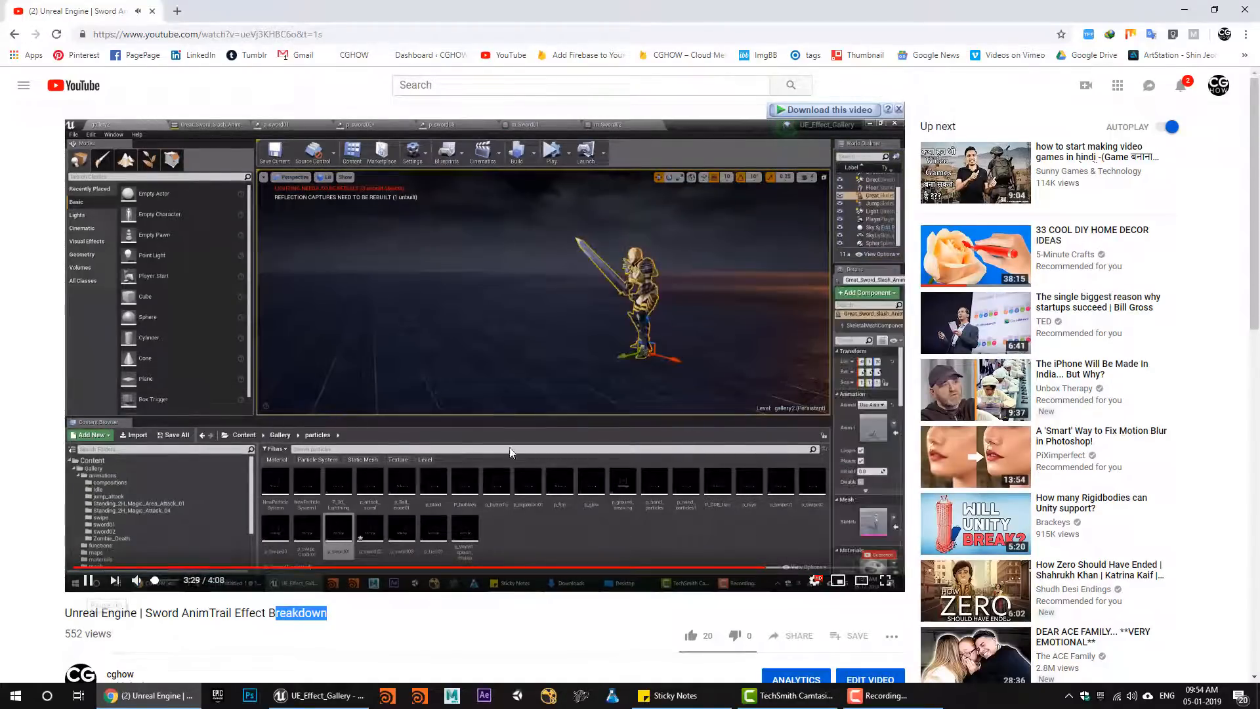
{"action": "left_click", "coordinate": [829, 568]}
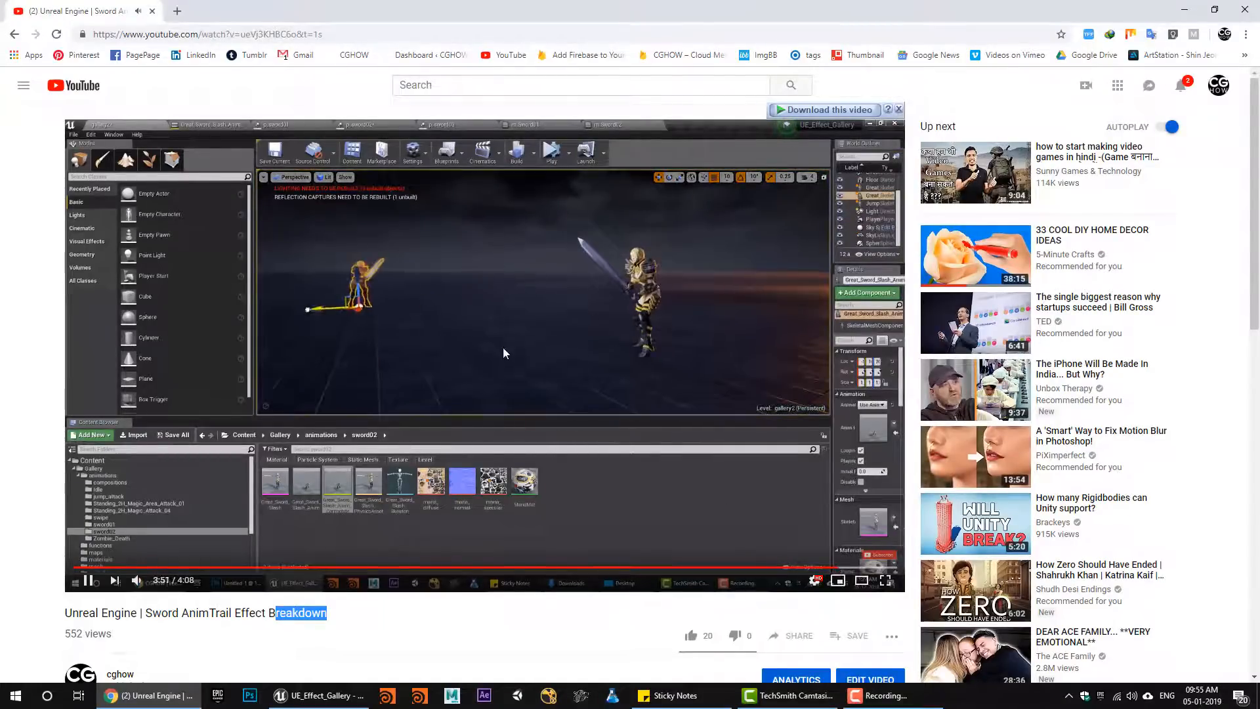
{"action": "left_click", "coordinate": [809, 568]}
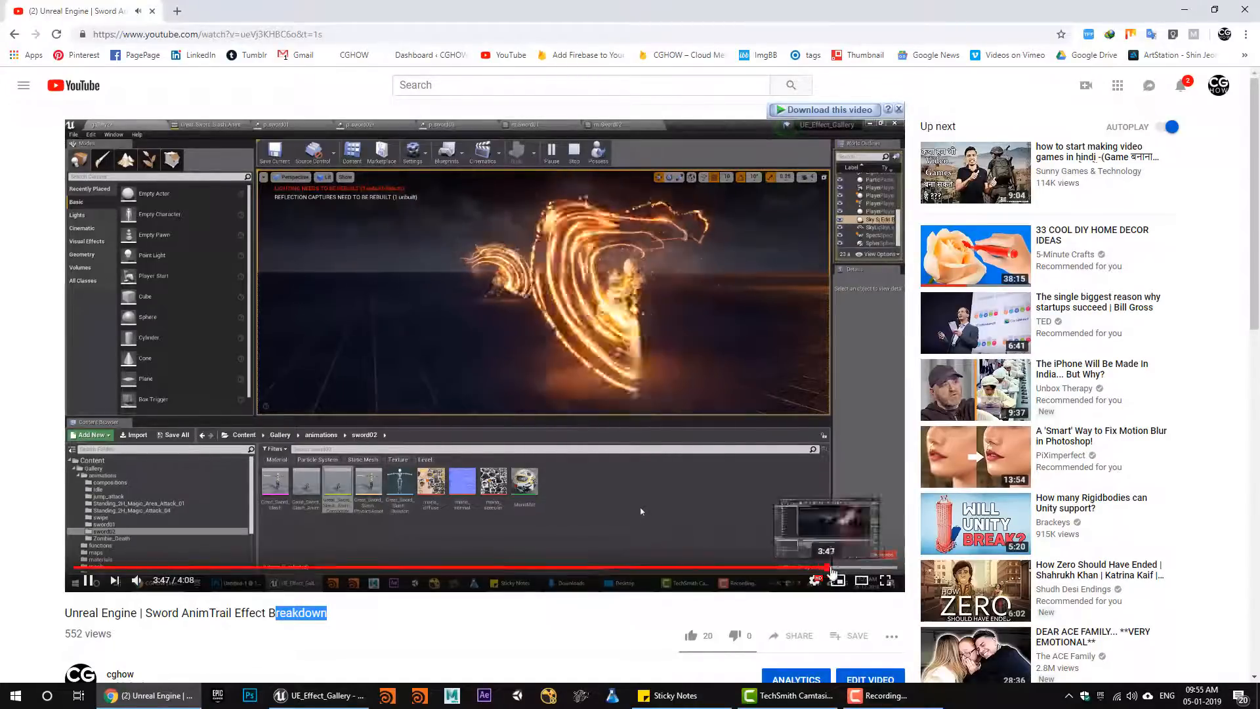
{"action": "left_click", "coordinate": [839, 567]}
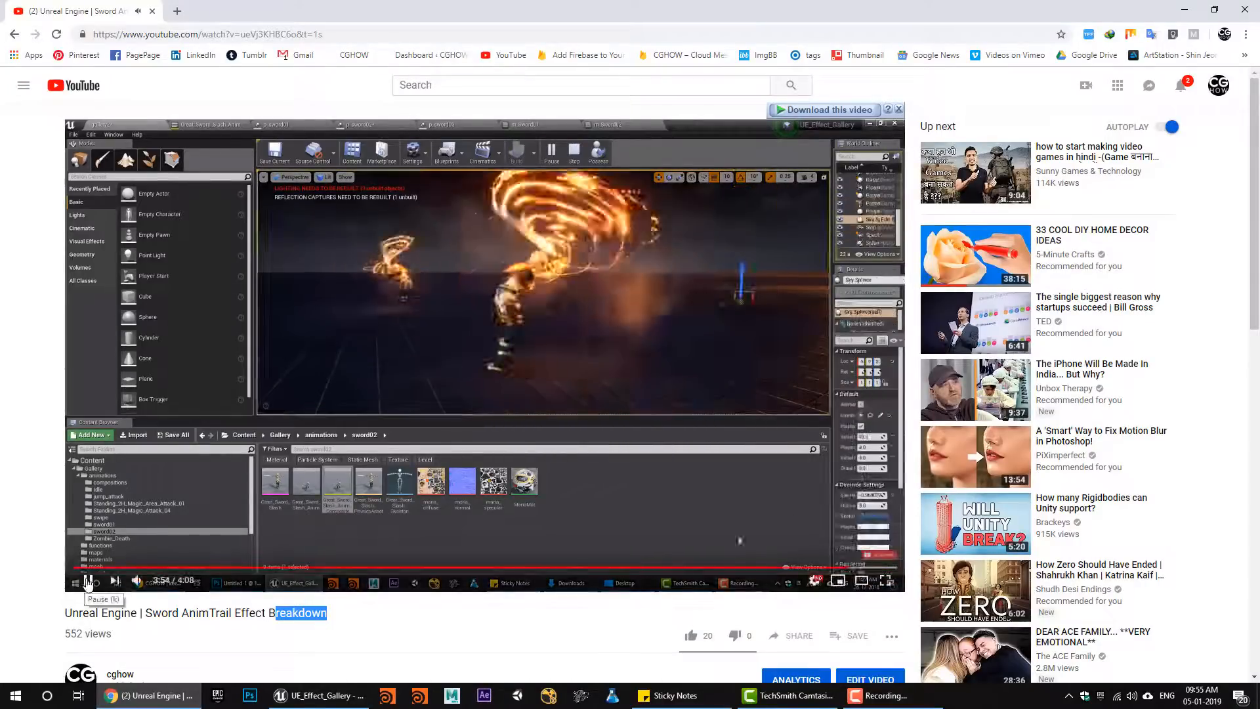
Return to Unreal Editor, place Great_Sword_Slash_Anim_Composite from the animations/sword02 folder into the level and simulate it
{"action": "left_click", "coordinate": [1186, 10]}
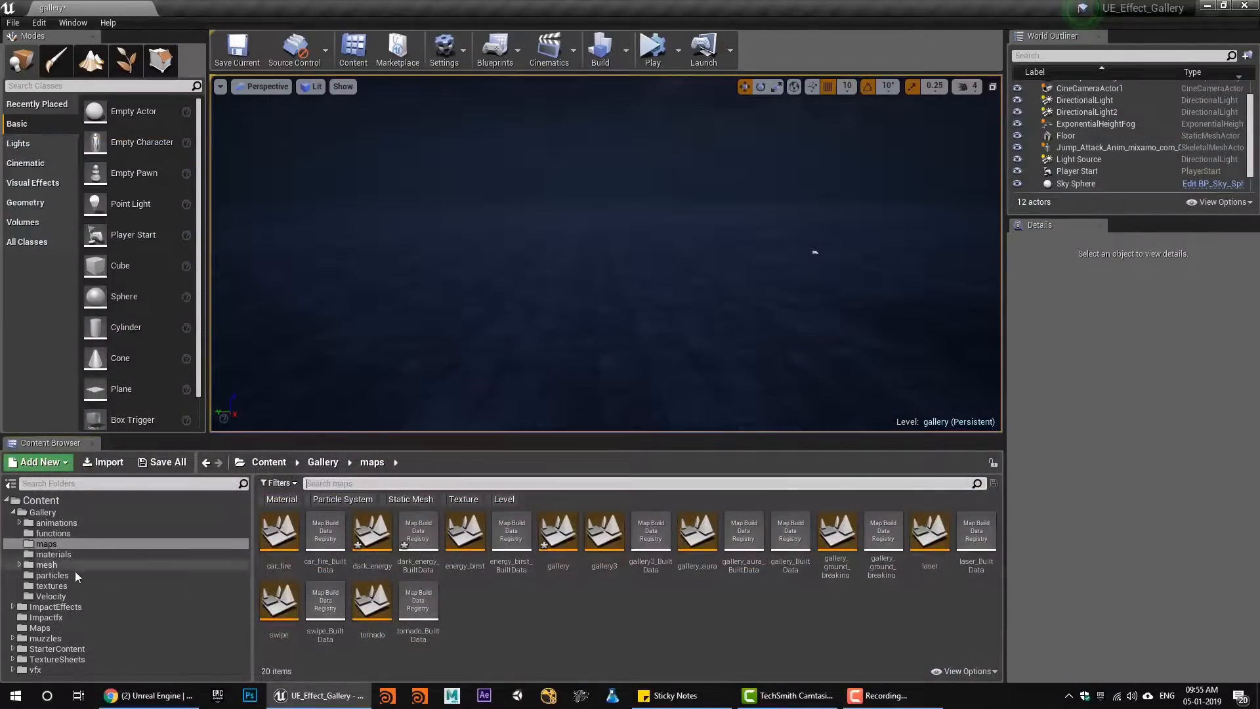
{"action": "left_click", "coordinate": [65, 525]}
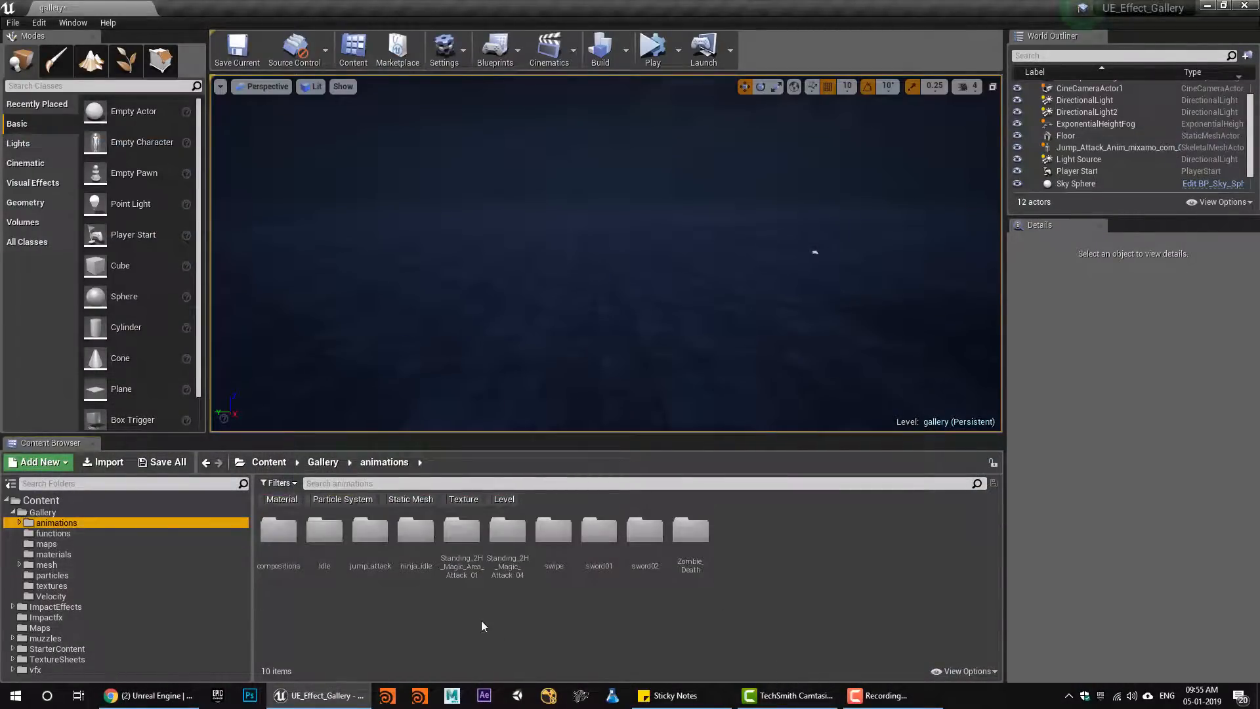
{"action": "double_click", "coordinate": [644, 531]}
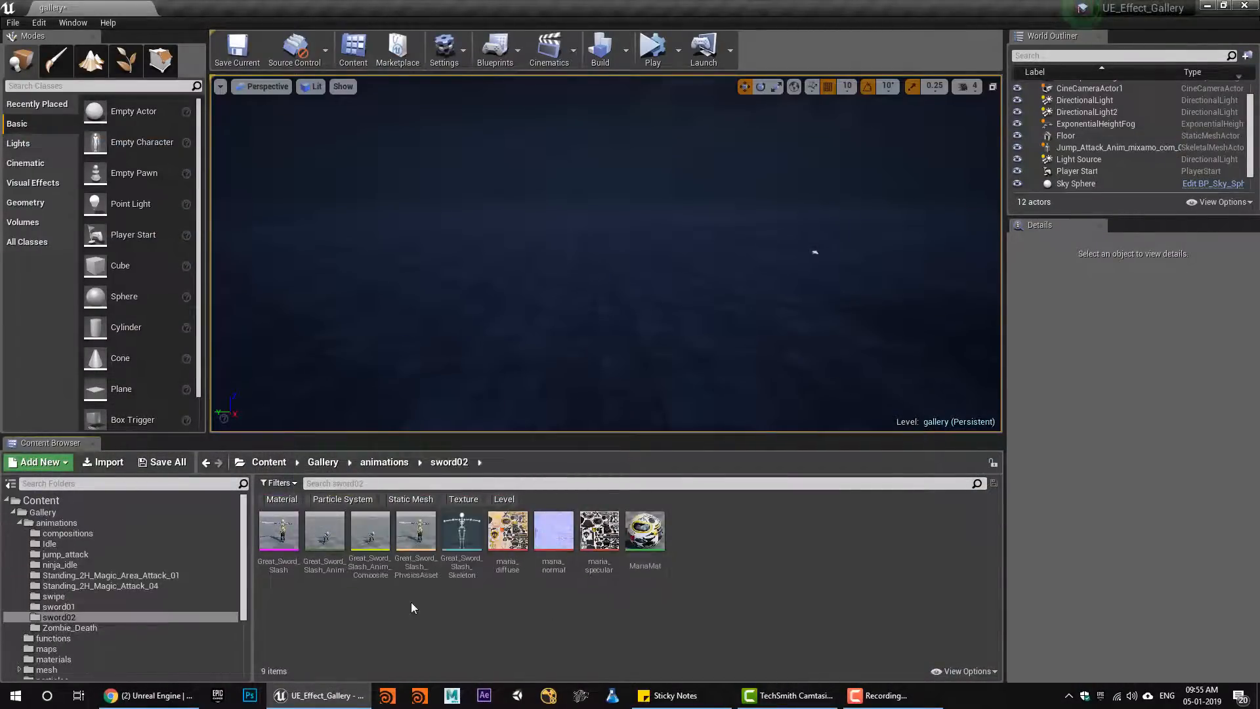
{"action": "left_click_drag", "start_coordinate": [521, 317], "coordinate": [518, 315]}
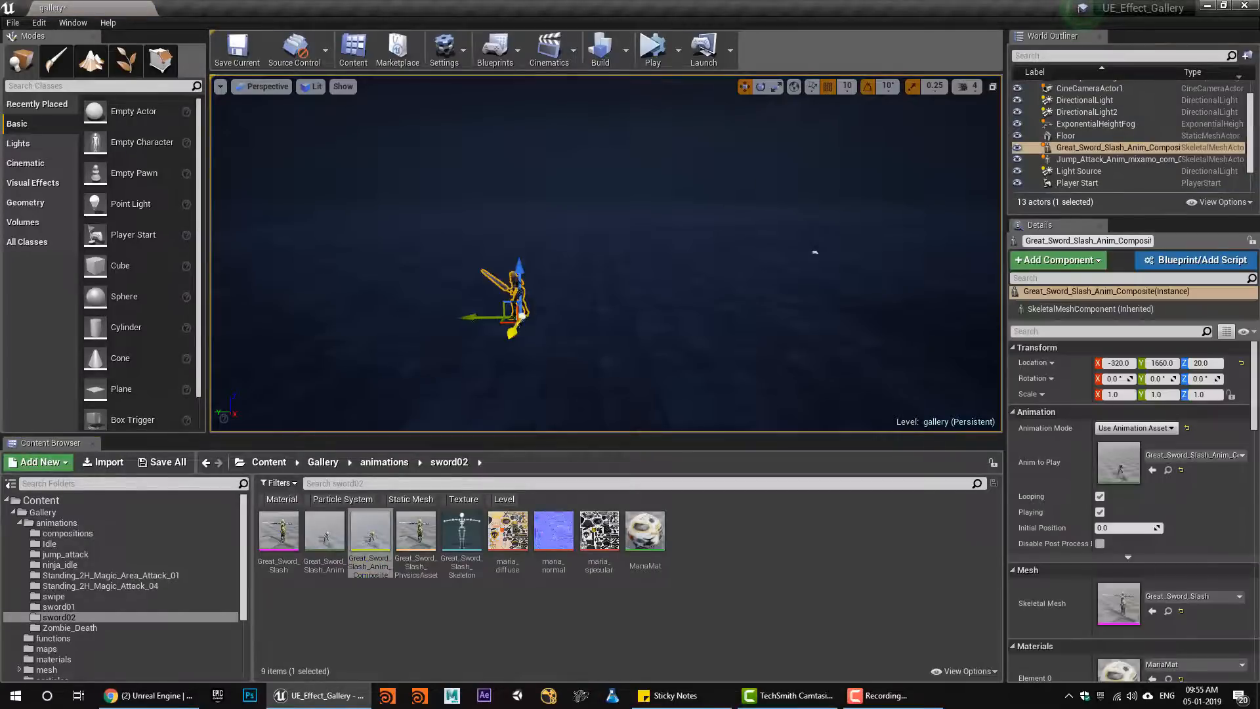
{"action": "left_click", "coordinate": [652, 49]}
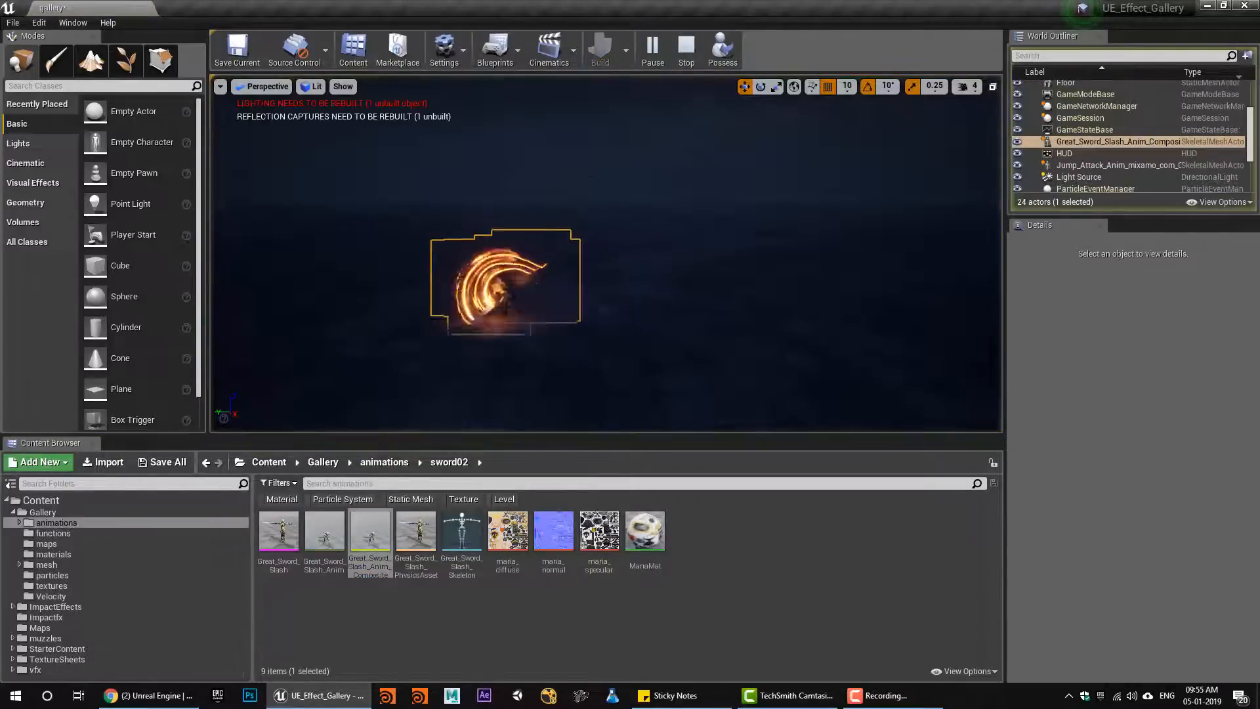
Stop the simulation and delete the sword slash actor from the level
{"action": "left_click", "coordinate": [678, 51]}
{"action": "left_click", "coordinate": [515, 290]}
{"action": "key", "text": "Delete"}
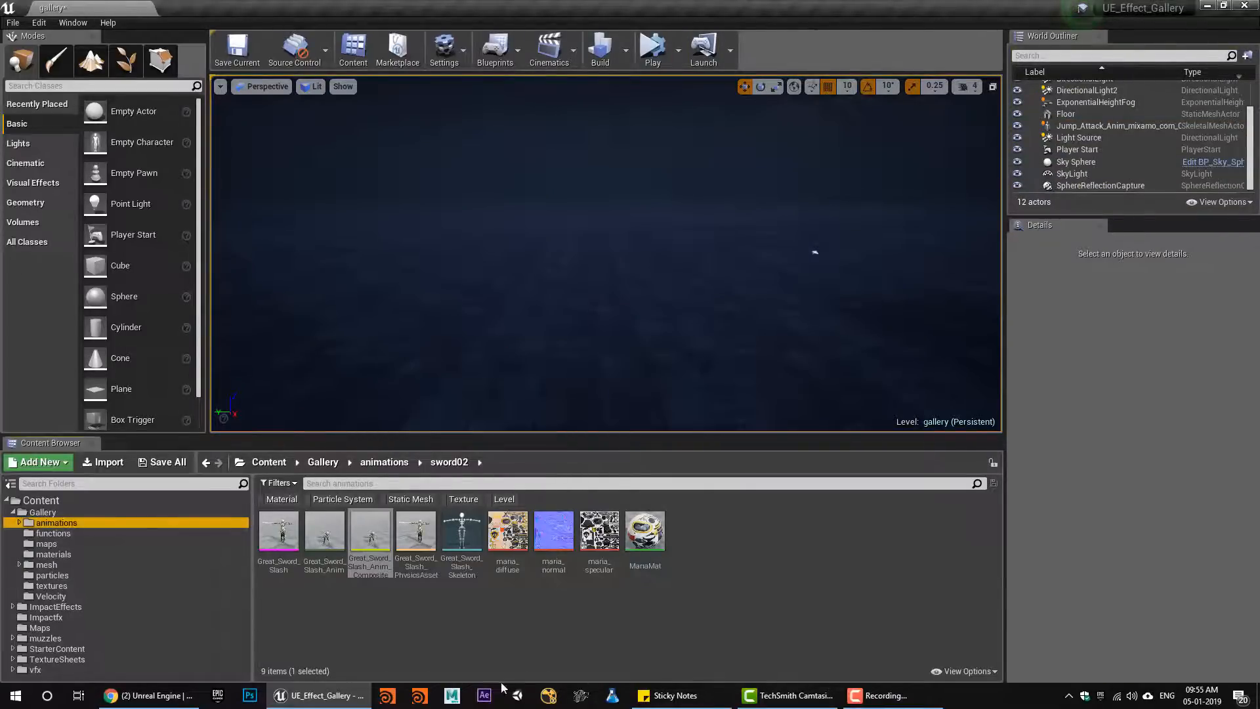
Open Great_Sword_Jump_Attack_Anim from the animations/sword01 folder and dock its editor beside the level tab
{"action": "left_click", "coordinate": [383, 463]}
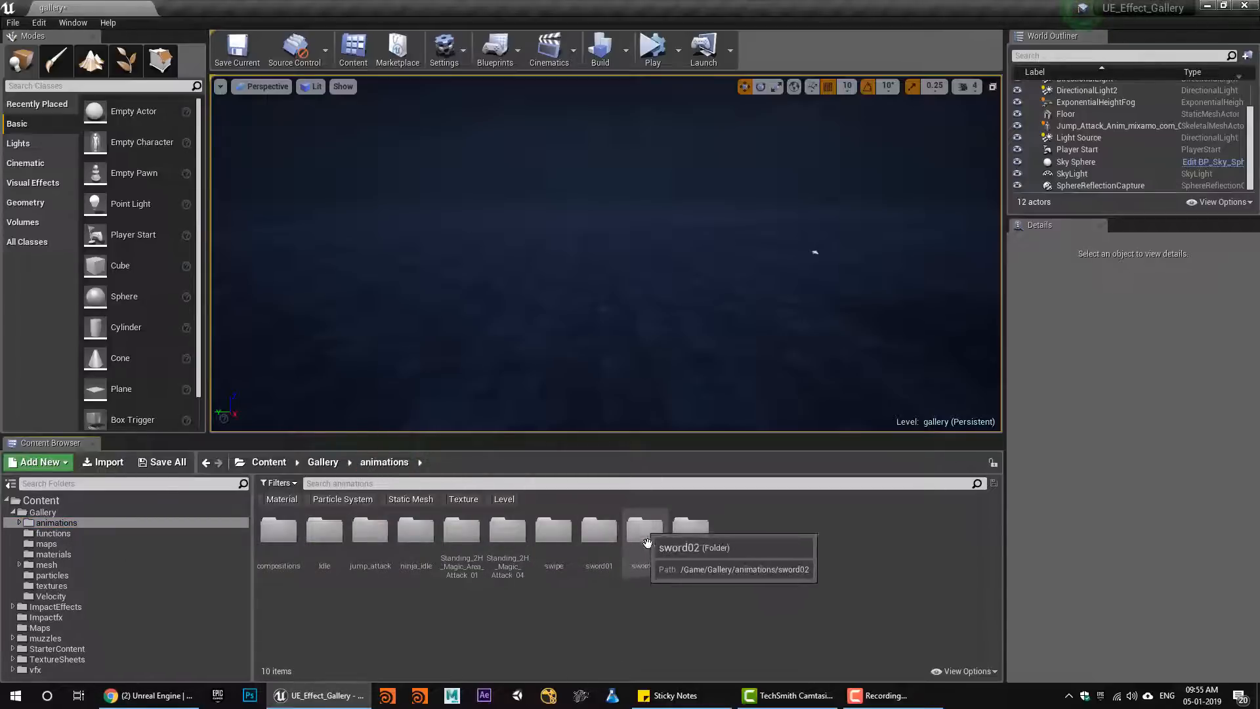
{"action": "double_click", "coordinate": [602, 569]}
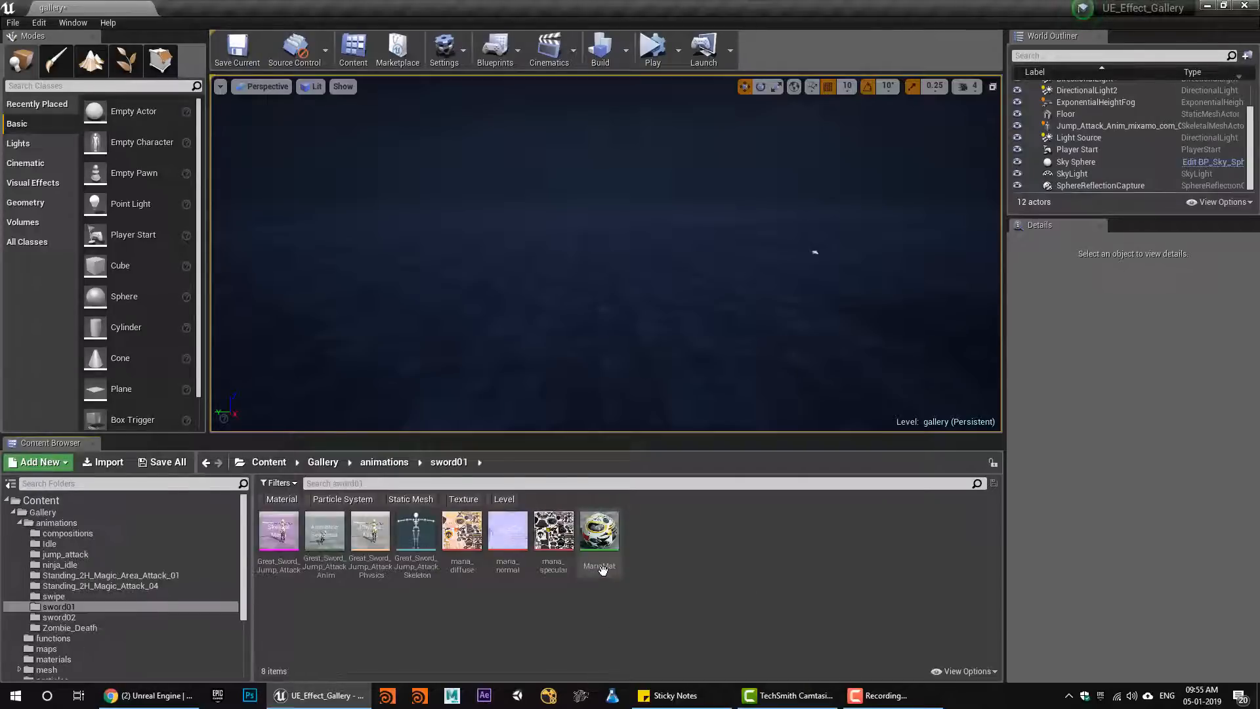
{"action": "double_click", "coordinate": [332, 555]}
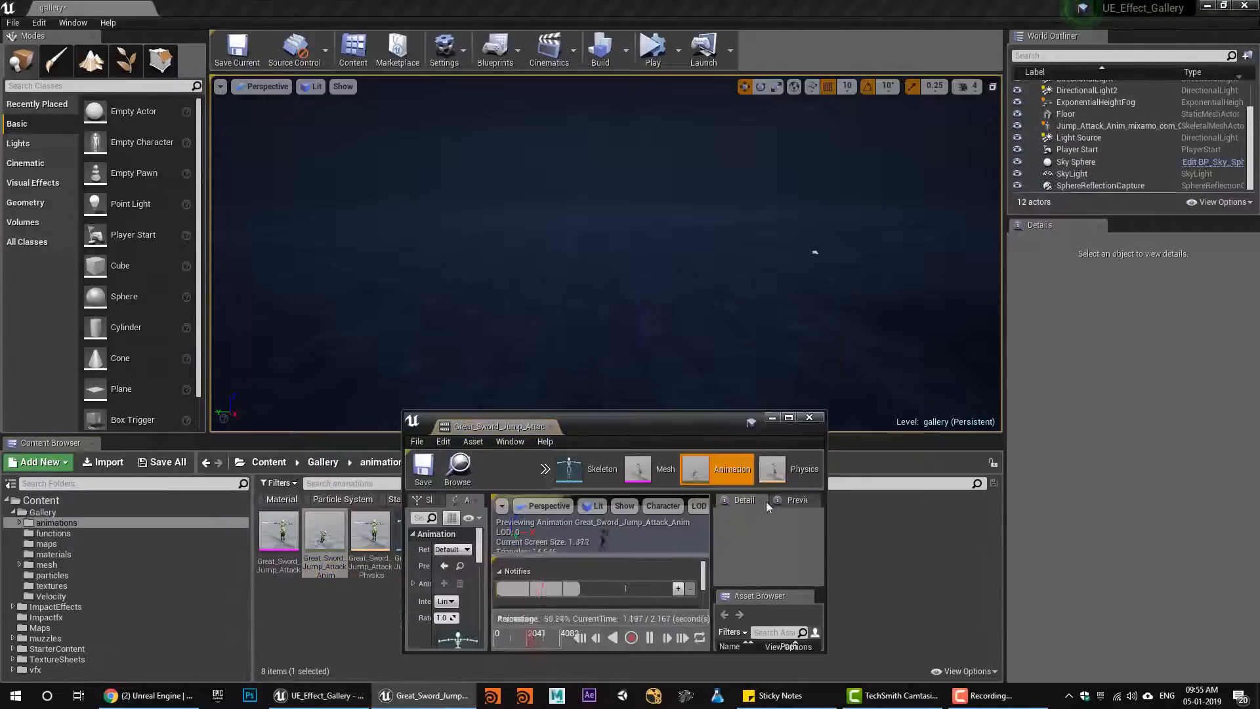
{"action": "left_click_drag", "start_coordinate": [514, 426], "coordinate": [216, 7]}
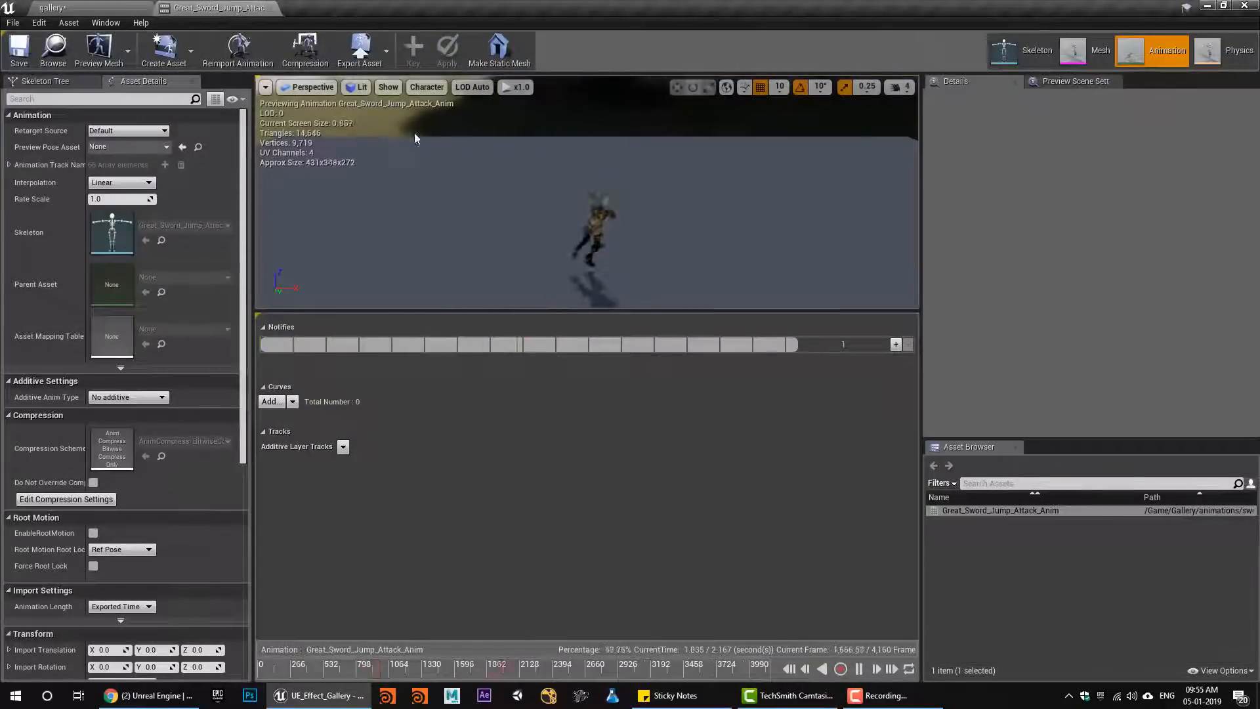
Inspect the jump attack animation in an enlarged, orbited preview and close its editor
{"action": "left_click_drag", "start_coordinate": [610, 310], "coordinate": [611, 521]}
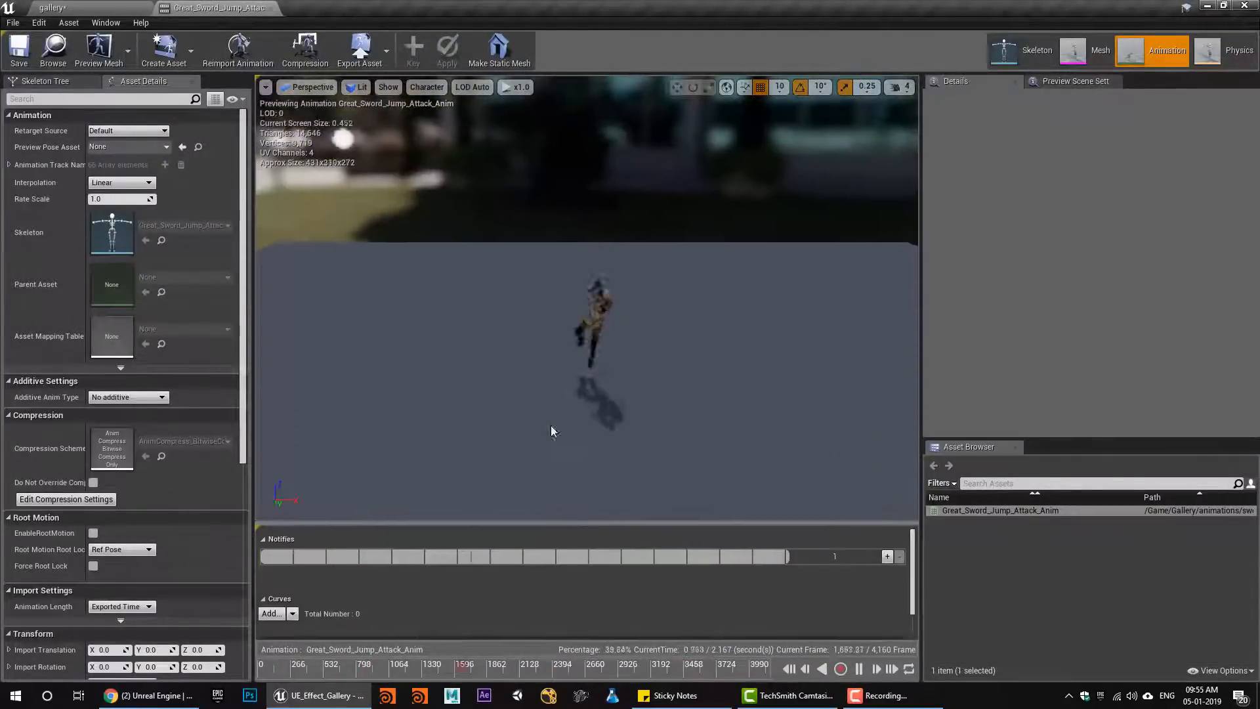
{"action": "left_click_drag", "start_coordinate": [459, 394], "coordinate": [554, 399], "text": "alt"}
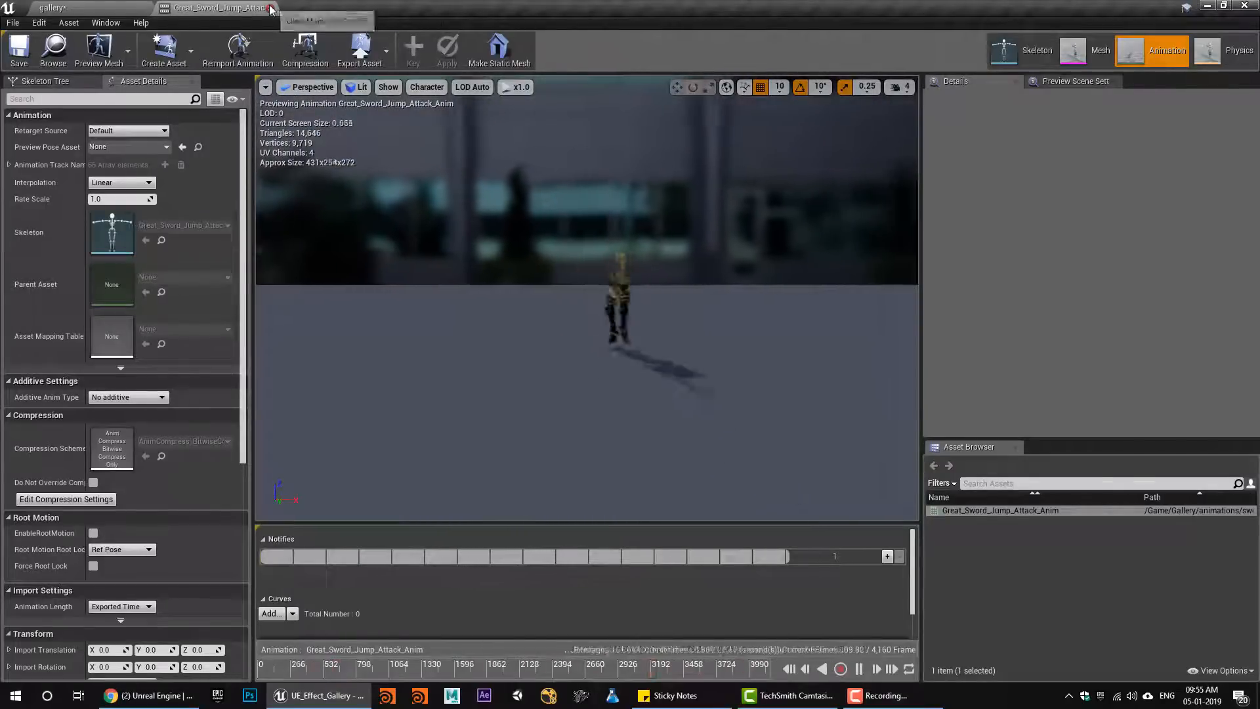
{"action": "left_click_drag", "start_coordinate": [550, 528], "coordinate": [541, 433]}
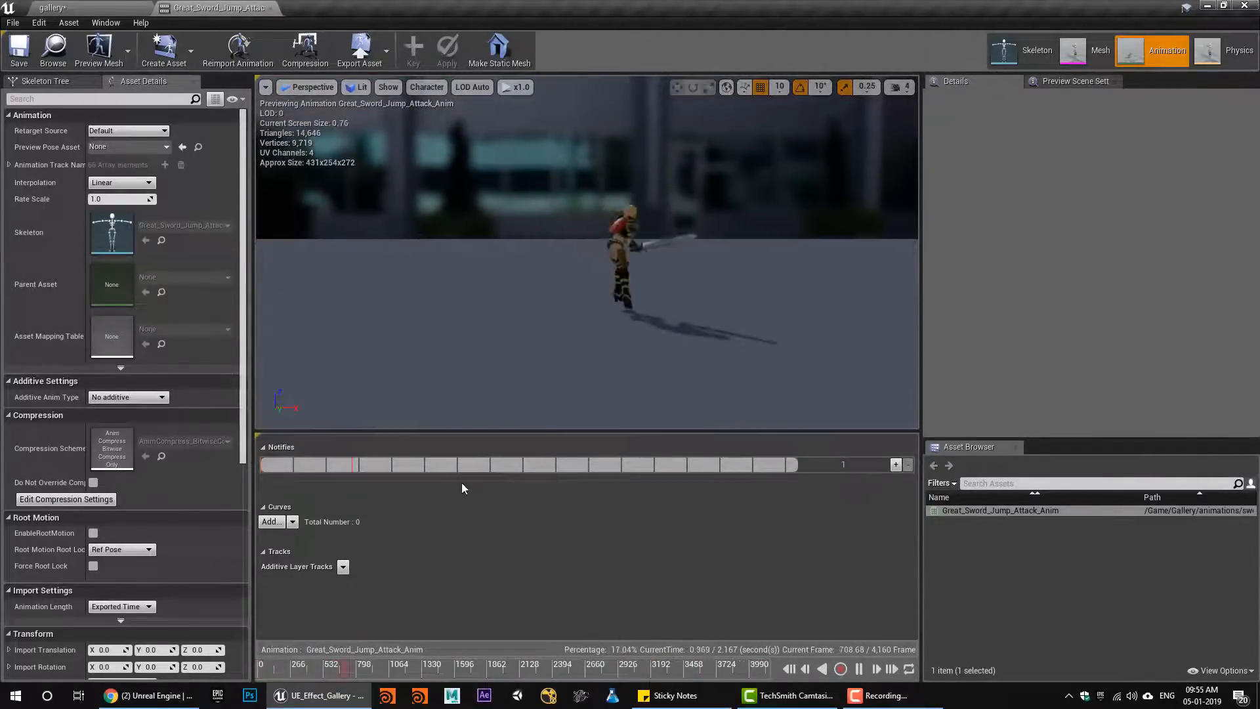
{"action": "left_click", "coordinate": [276, 8]}
Create an AnimComposite from Great_Sword_Jump_Attack_Anim in the sword01 folder
{"action": "right_click", "coordinate": [325, 530]}
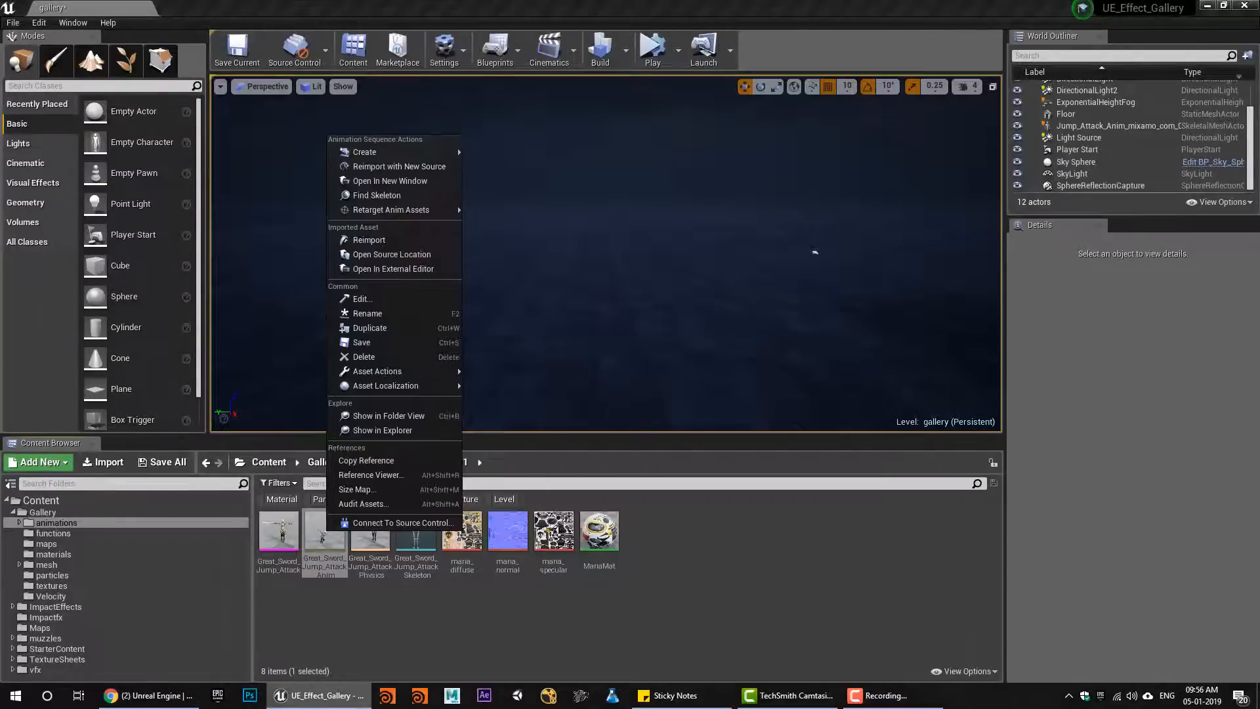
{"action": "left_click", "coordinate": [341, 617]}
{"action": "right_click", "coordinate": [329, 547]}
{"action": "mouse_move", "coordinate": [397, 228]}
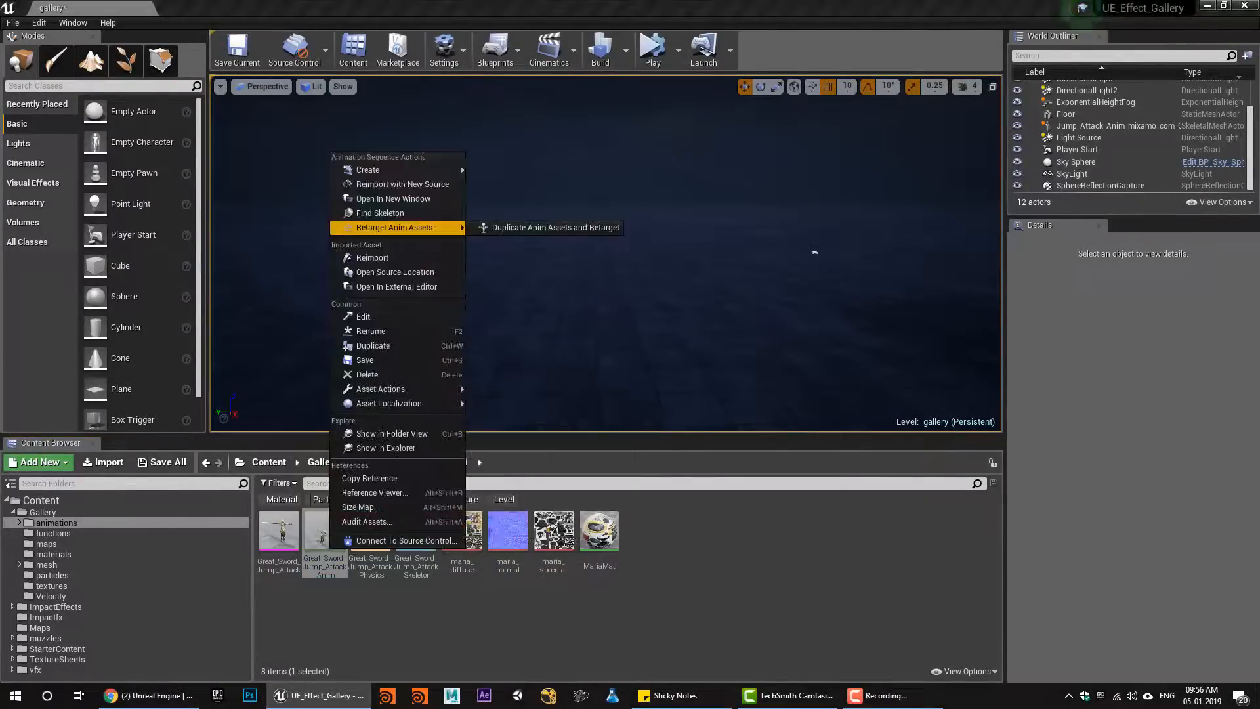
{"action": "mouse_move", "coordinate": [421, 171]}
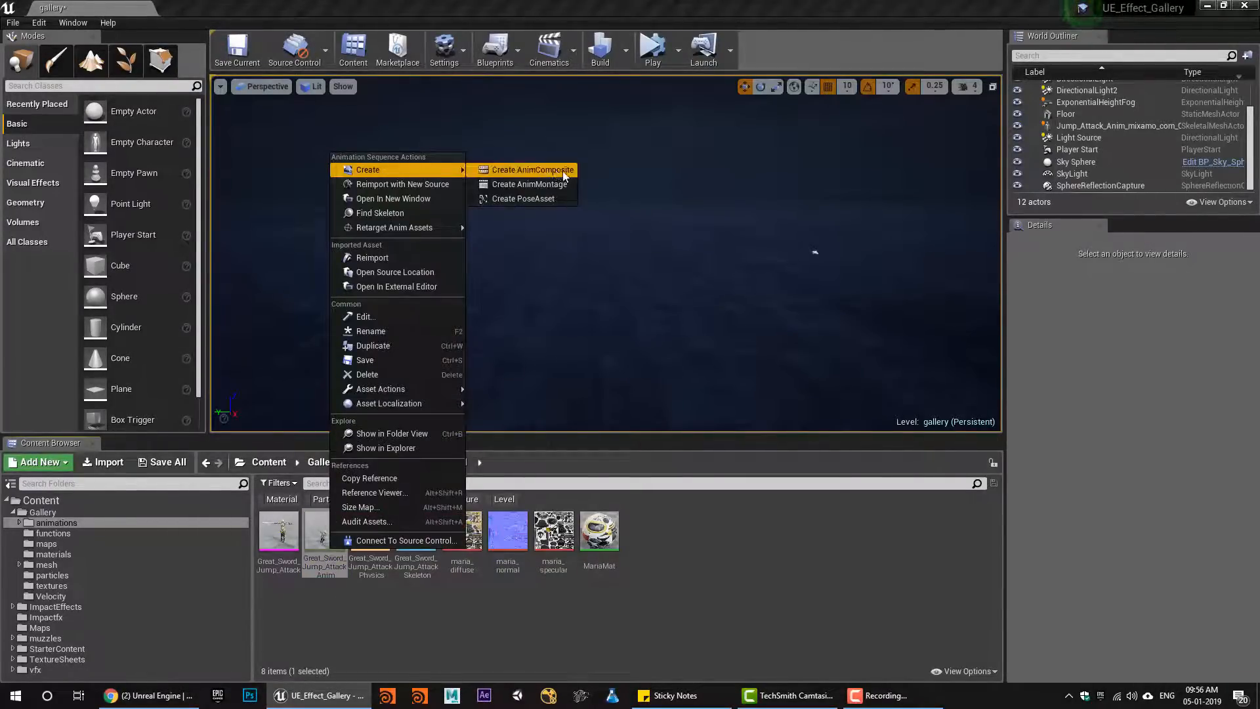
{"action": "left_click", "coordinate": [541, 172]}
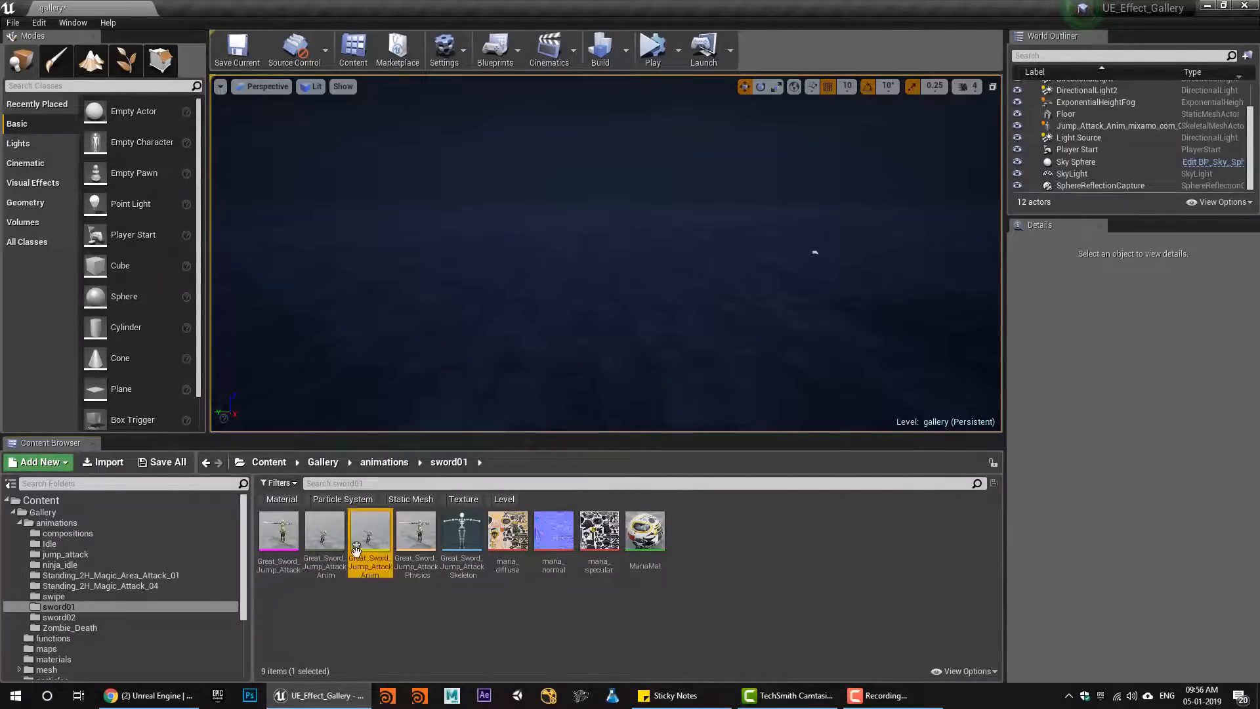
Open Great_Sword_Jump_Attack_Anim_Composite, dock its editor beside the level tab, and check which notify states its notify track offers
{"action": "double_click", "coordinate": [369, 540]}
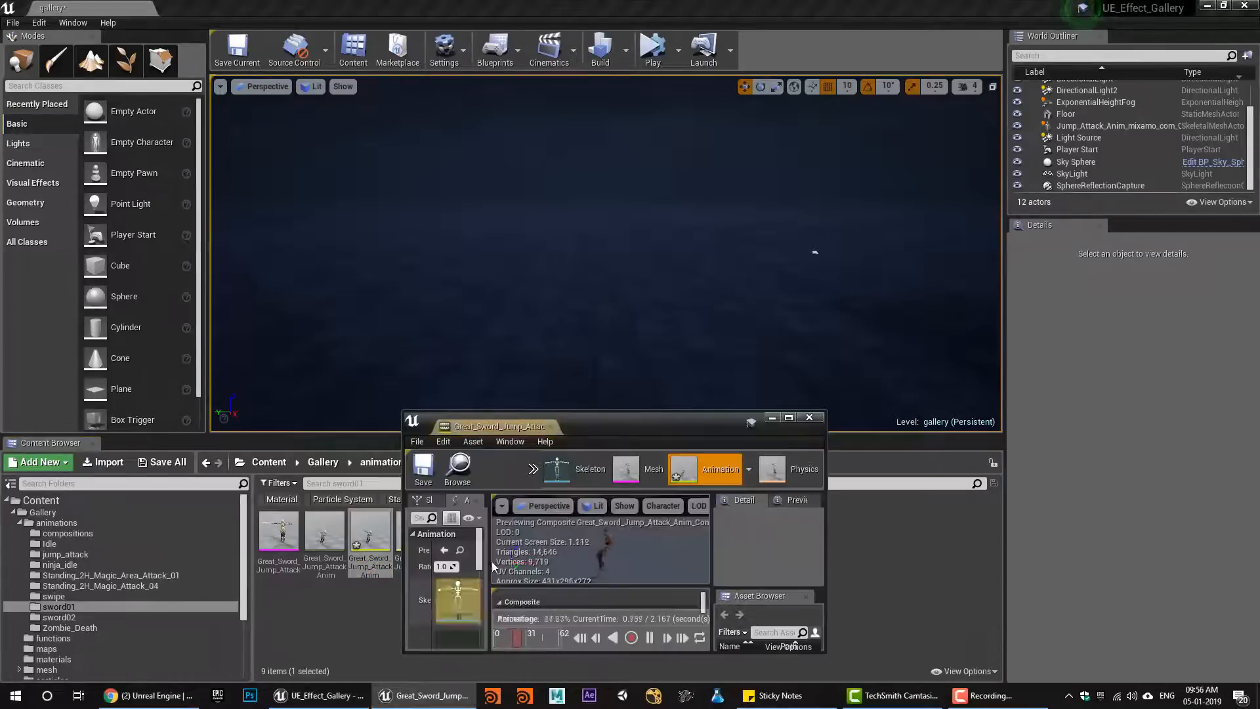
{"action": "left_click_drag", "start_coordinate": [513, 423], "coordinate": [345, 5]}
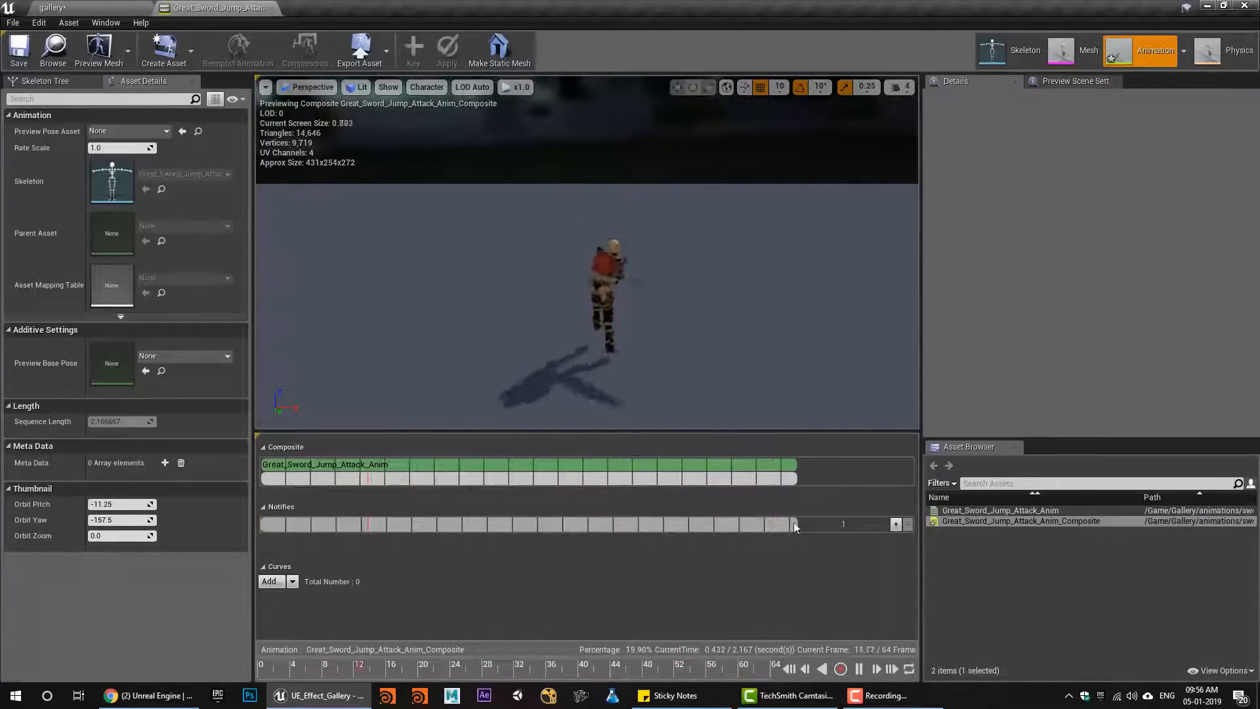
{"action": "right_click", "coordinate": [765, 523]}
{"action": "mouse_move", "coordinate": [837, 541]}
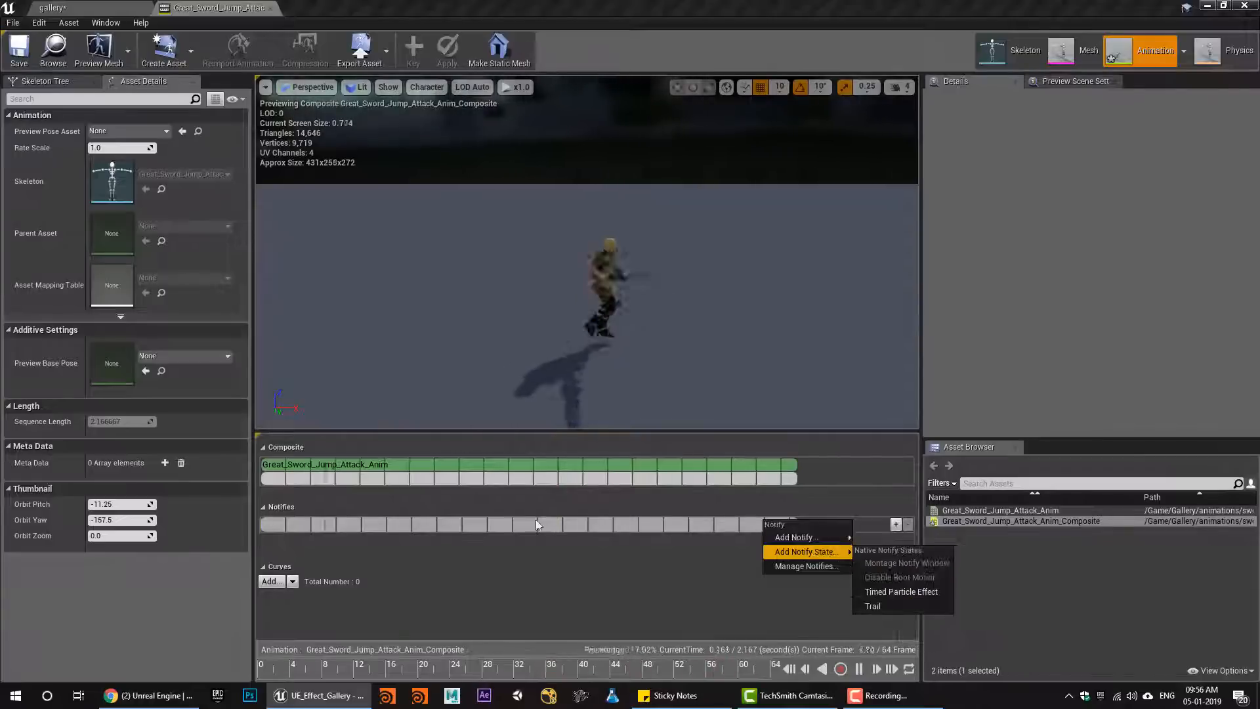
{"action": "left_click", "coordinate": [472, 582]}
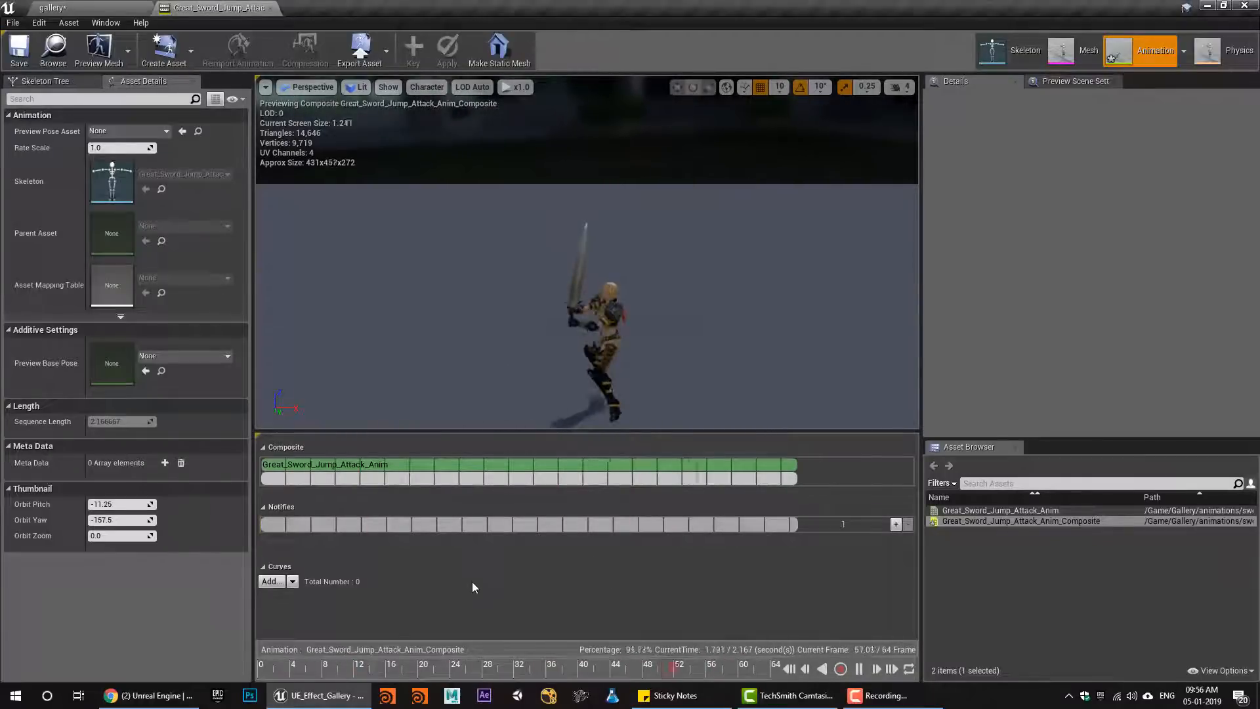
Select the Great_Sword_Jump_Attack_Anim segment in the composite, pause the preview and return it to the first frame
{"action": "left_click", "coordinate": [363, 468]}
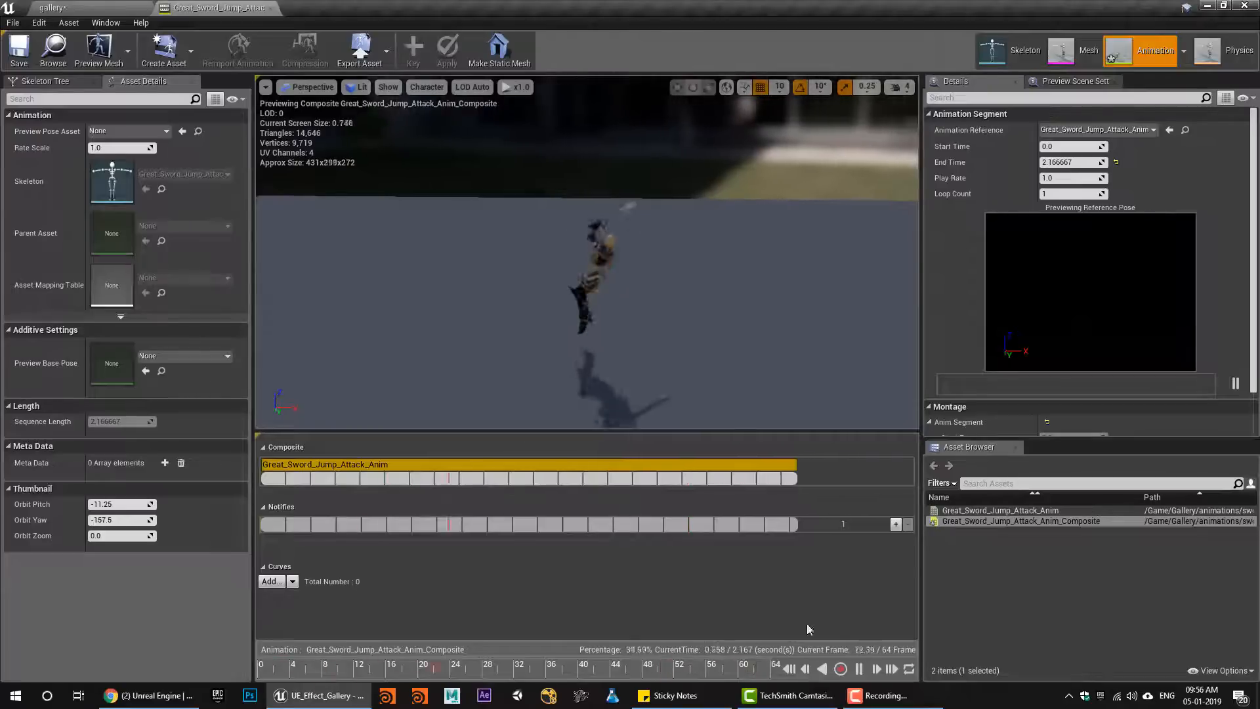
{"action": "left_click", "coordinate": [859, 669]}
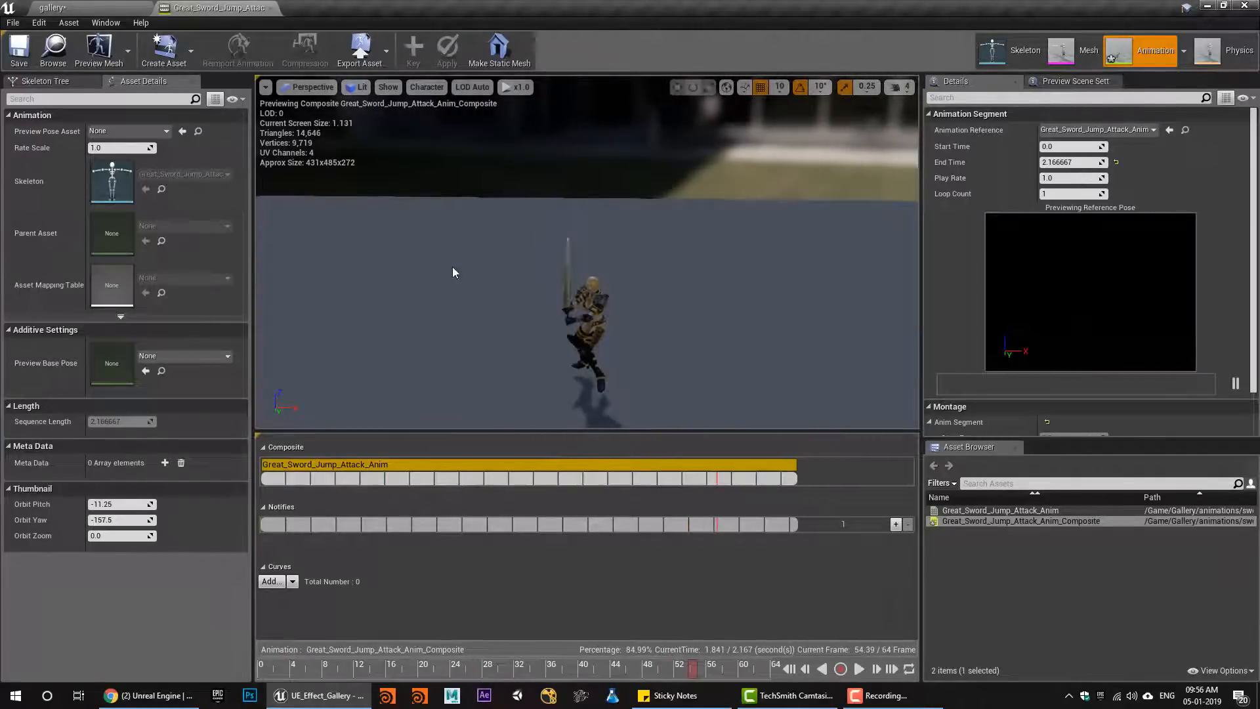
{"action": "left_click", "coordinate": [790, 669]}
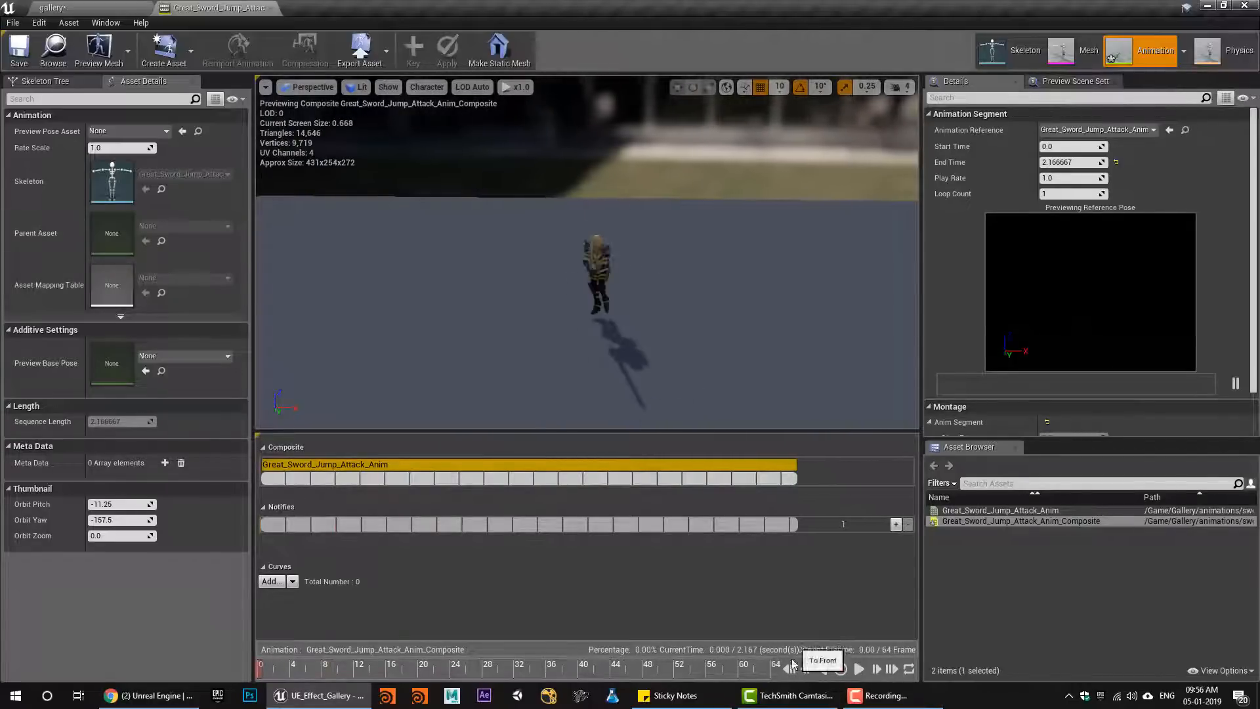
Create a particle system named p_Sword_animtrail_01 in the Gallery/particles folder and open it for editing
{"action": "left_click", "coordinate": [53, 8]}
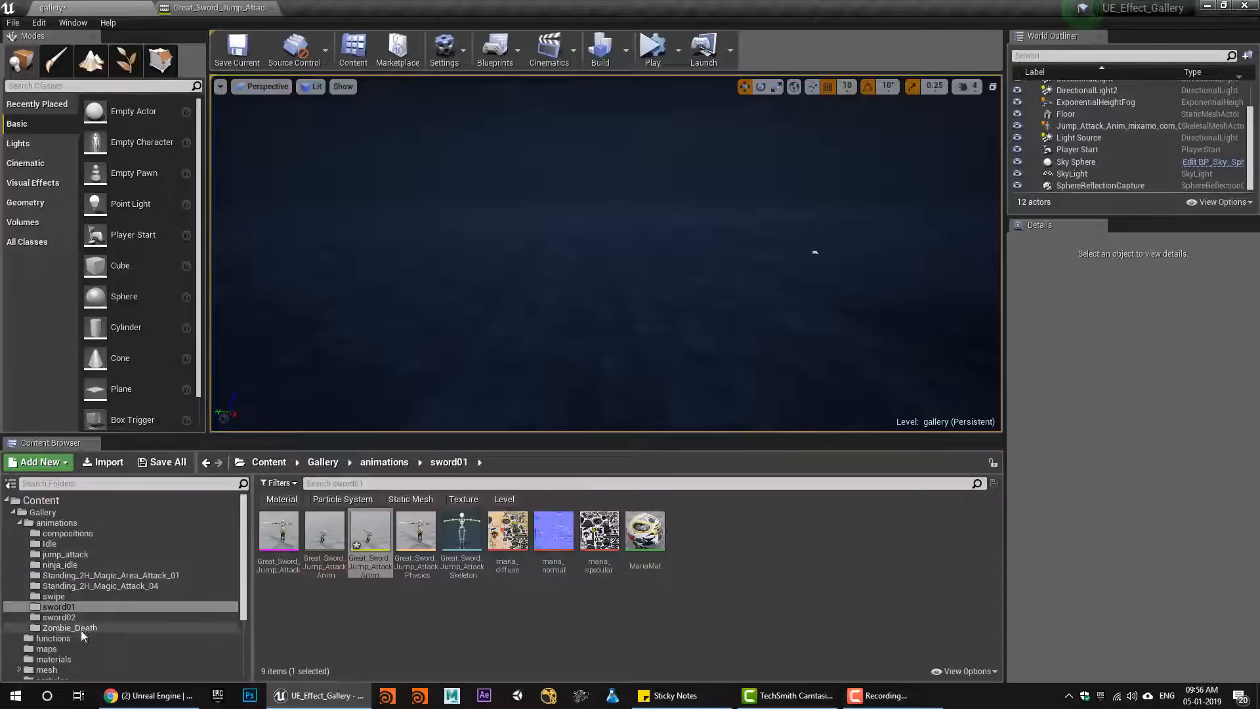
{"action": "left_click", "coordinate": [21, 524]}
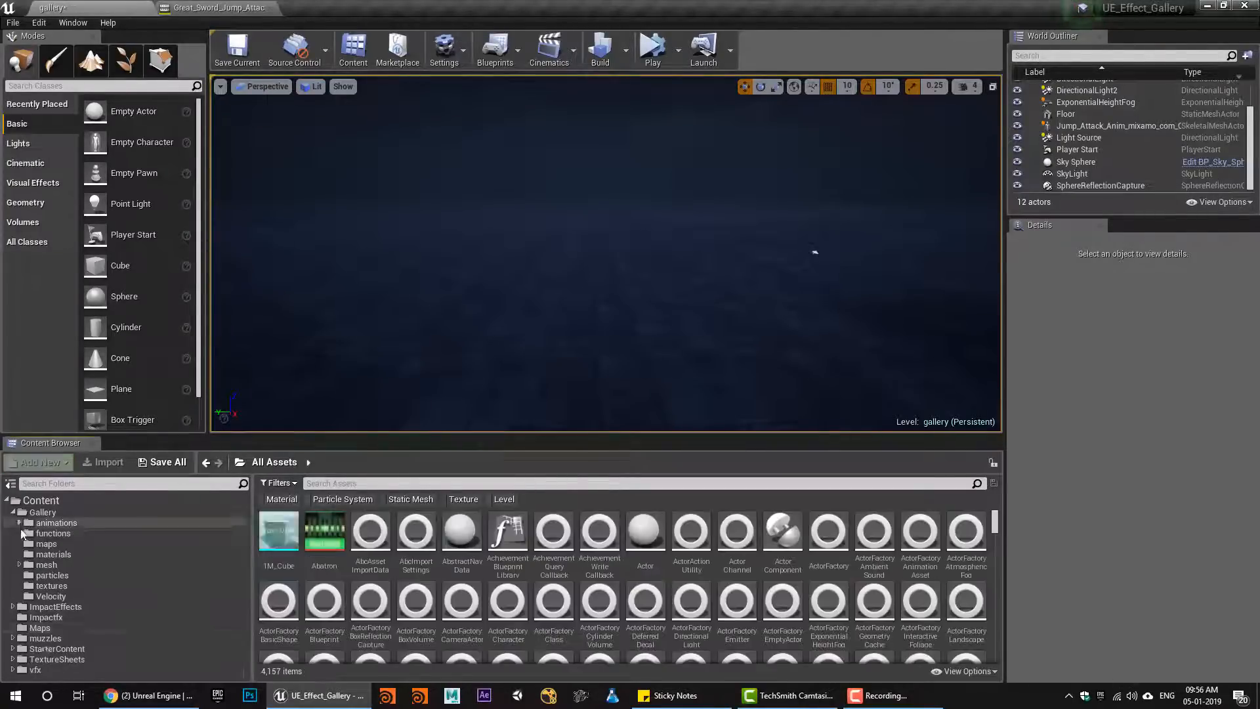
{"action": "left_click", "coordinate": [56, 576]}
{"action": "scroll", "coordinate": [763, 653], "scroll_direction": "down", "scroll_amount": 2}
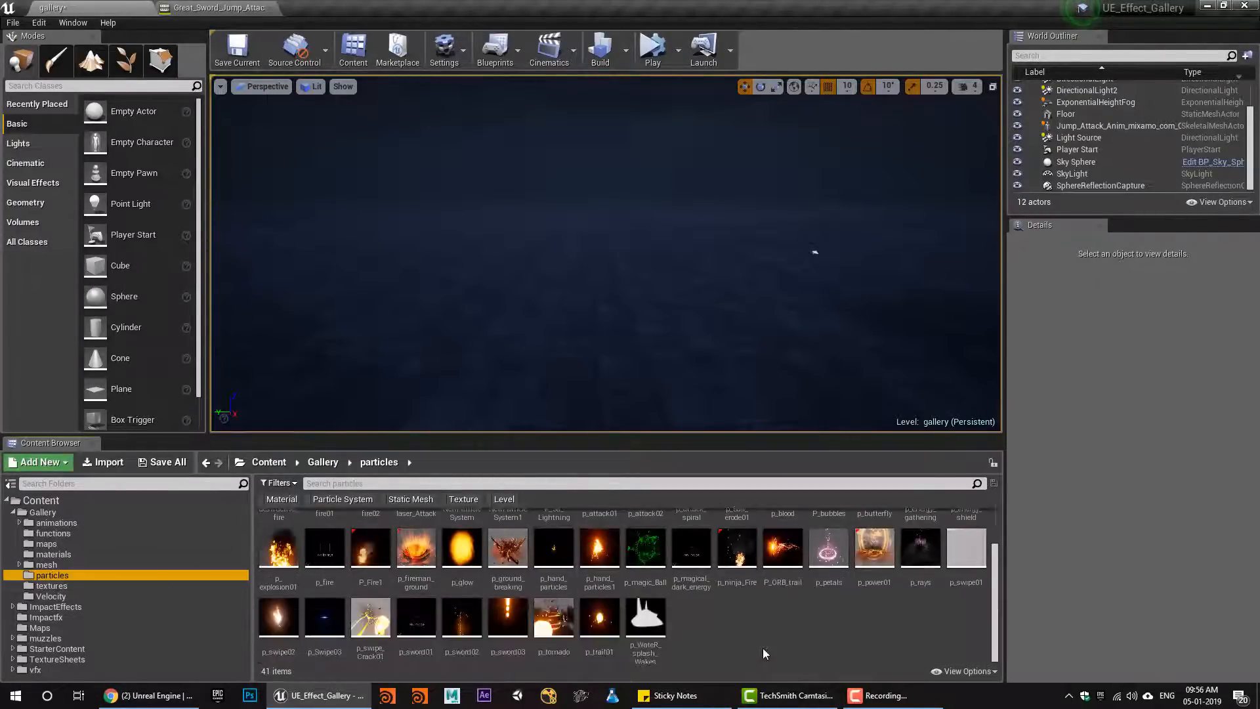
{"action": "scroll", "coordinate": [525, 627], "scroll_direction": "up", "scroll_amount": 1}
{"action": "scroll", "coordinate": [656, 636], "scroll_direction": "down", "scroll_amount": 1}
{"action": "right_click", "coordinate": [755, 643]}
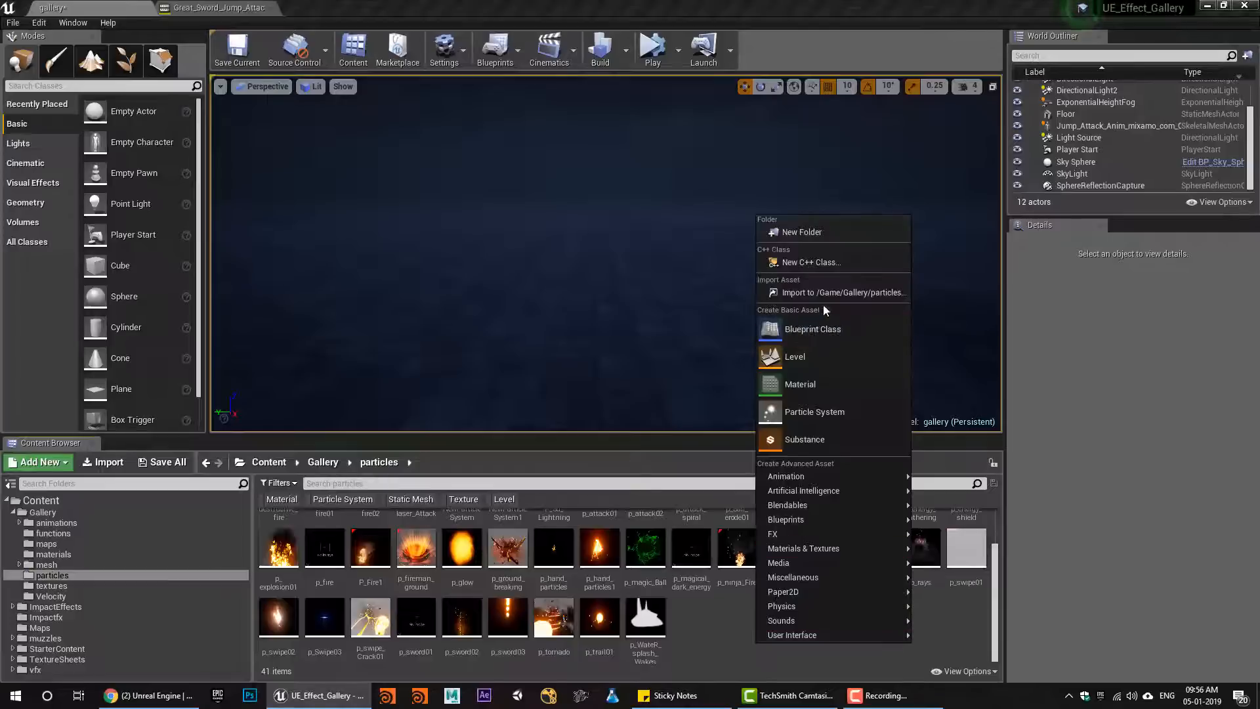
{"action": "left_click", "coordinate": [825, 414]}
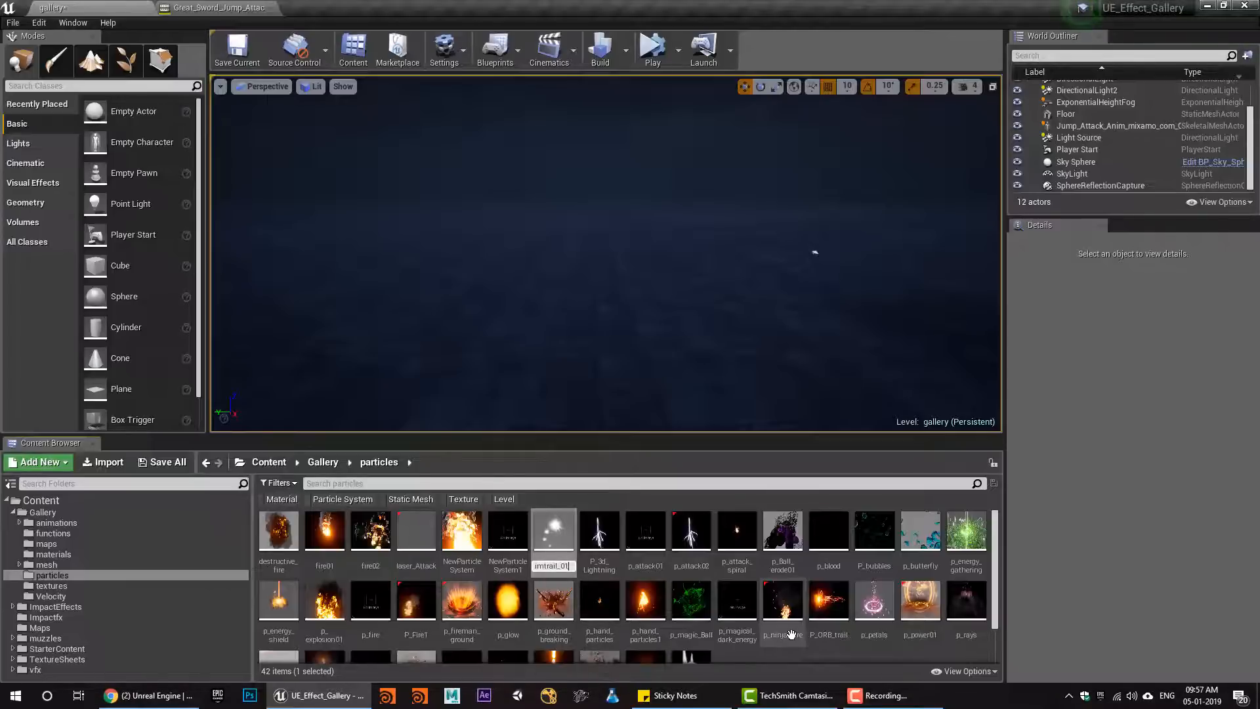
{"action": "key", "text": "Return"}
{"action": "key", "text": "Return"}
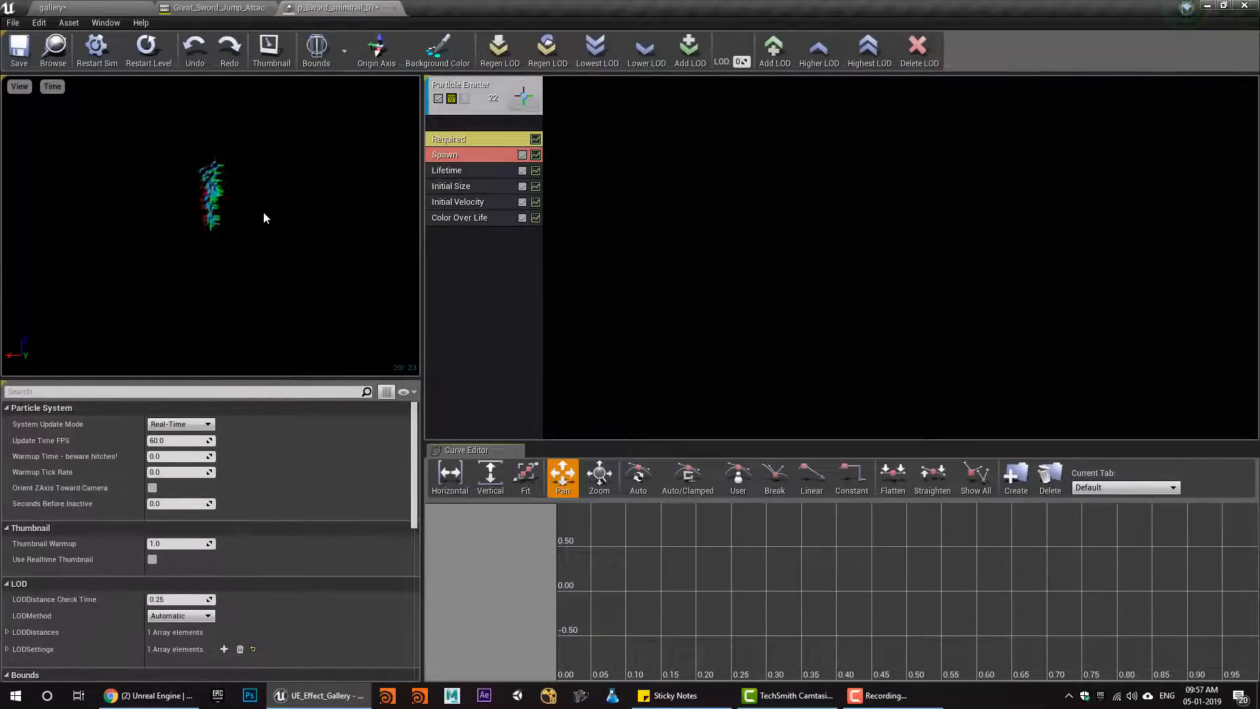
Rename the default particle emitter to animtrail
{"action": "right_click", "coordinate": [467, 97]}
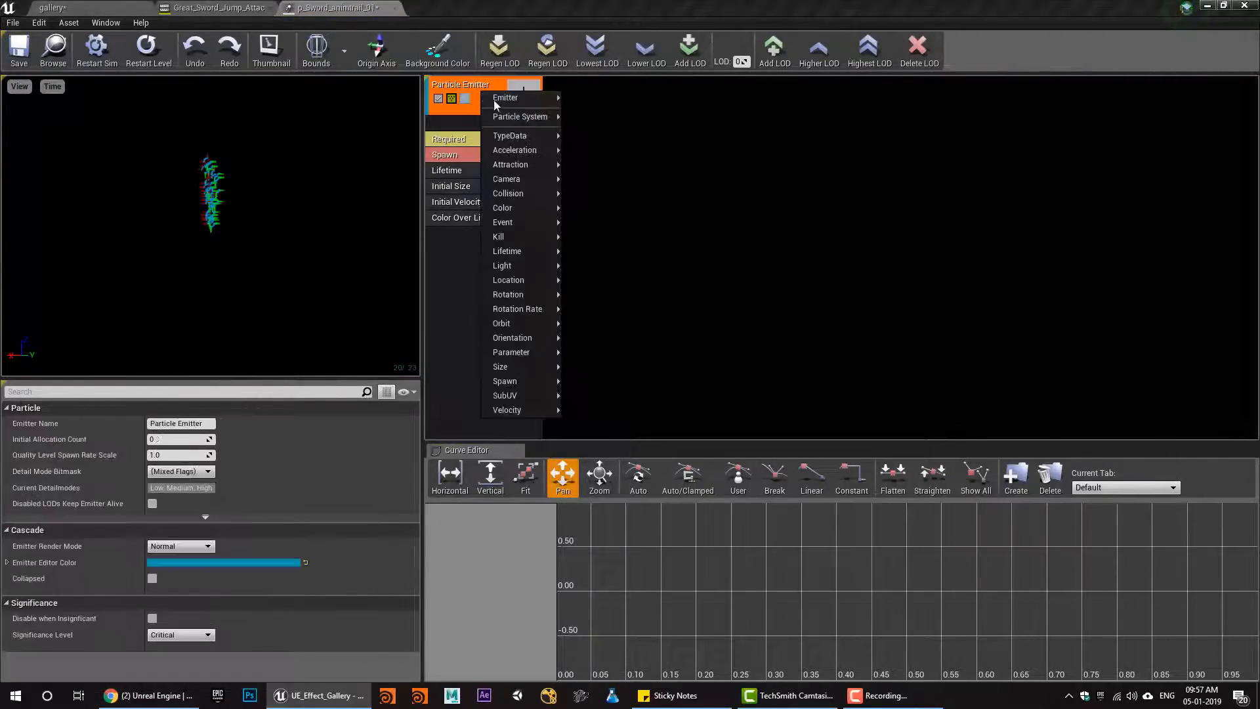
{"action": "mouse_move", "coordinate": [493, 100]}
{"action": "left_click", "coordinate": [586, 105]}
{"action": "type", "text": "anim"}
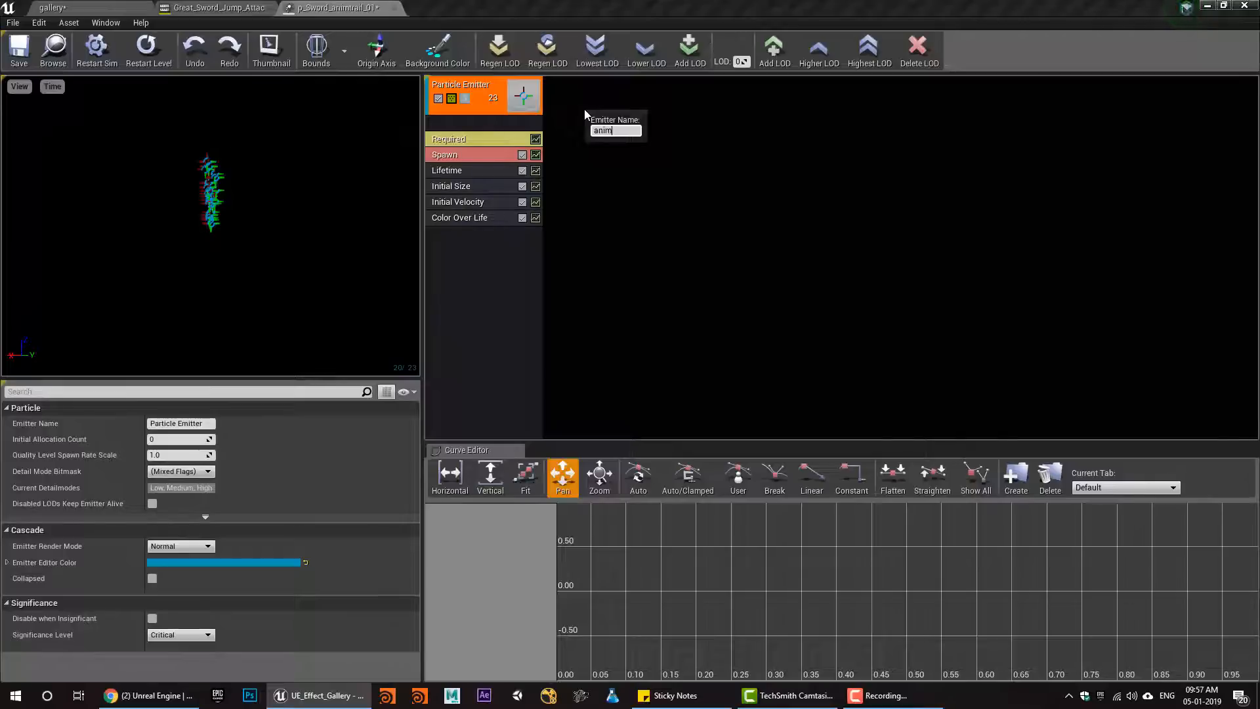
{"action": "type", "text": "trail"}
{"action": "key", "text": "Return"}
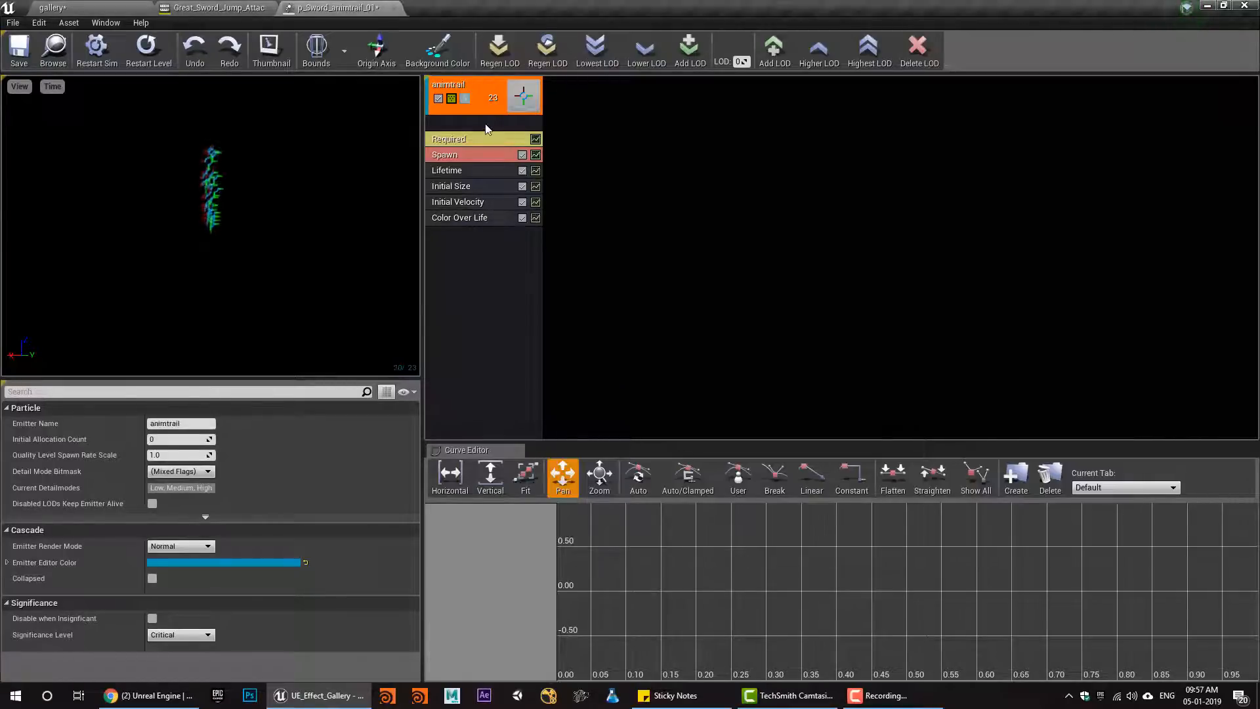
Add AnimTrail type data to the animtrail emitter
{"action": "right_click", "coordinate": [486, 126]}
{"action": "right_click", "coordinate": [444, 124]}
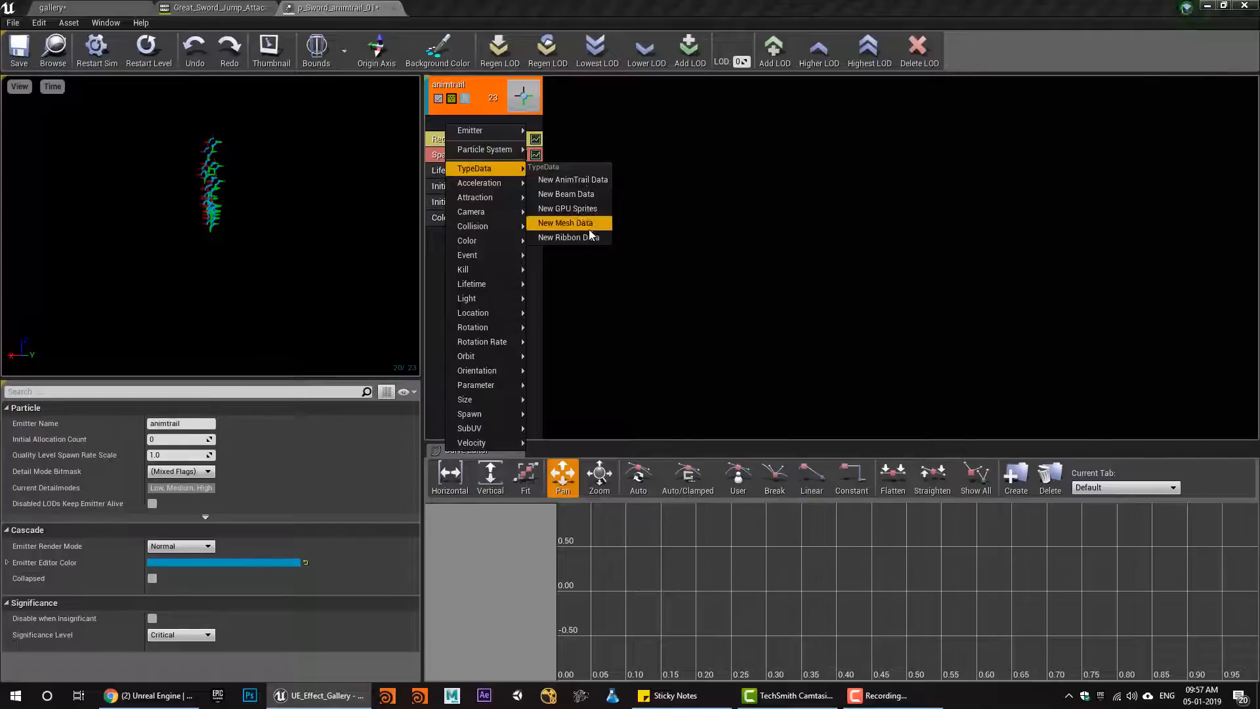
{"action": "left_click", "coordinate": [600, 179]}
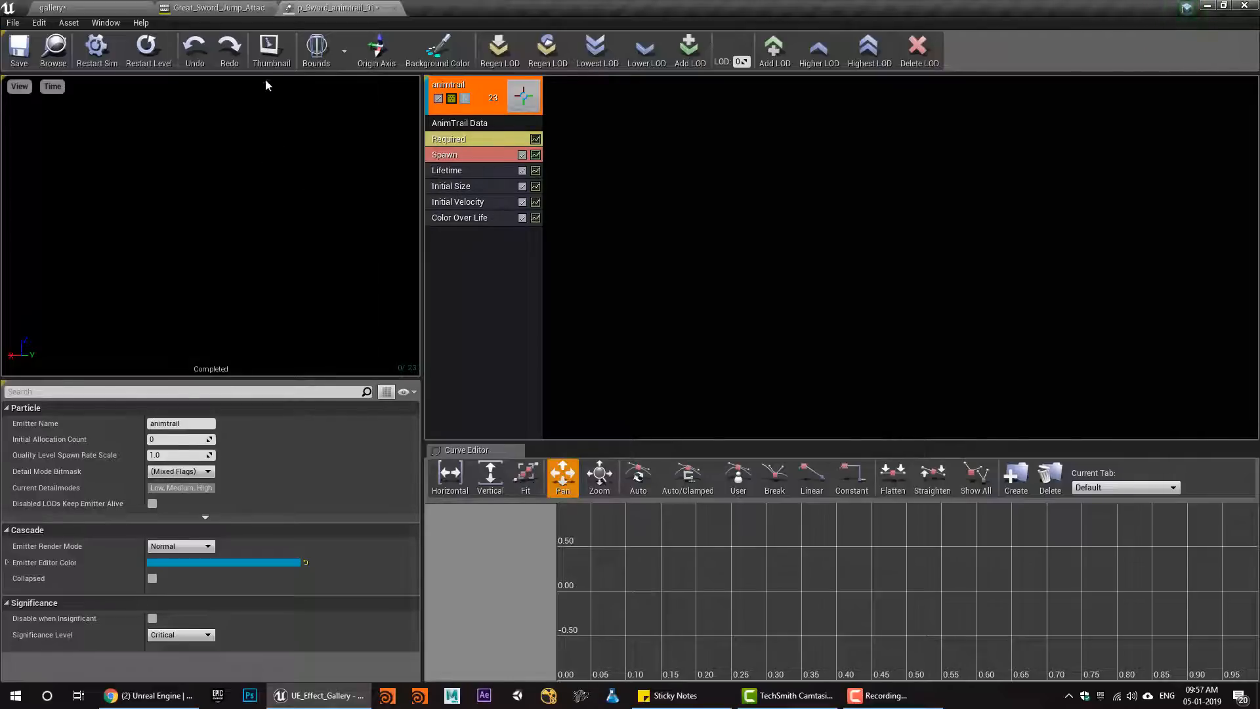
Return to the composite's first frame and examine the sword from base to tip from several angles
{"action": "left_click", "coordinate": [233, 6]}
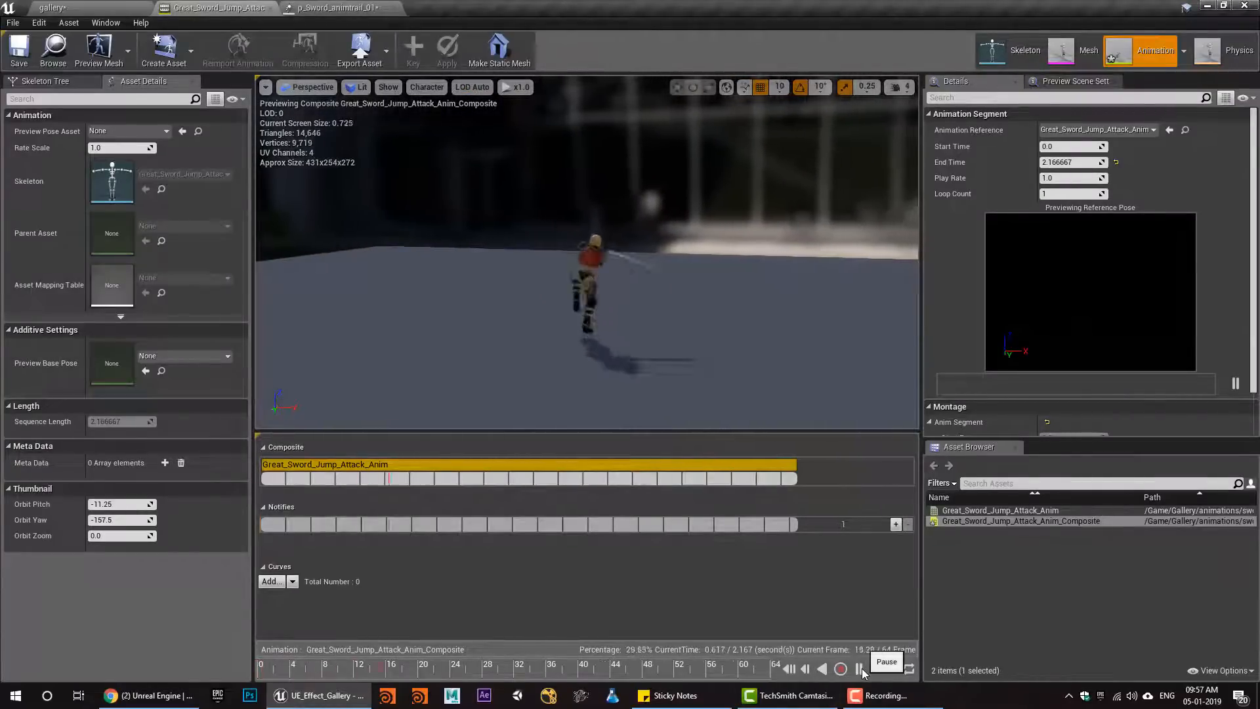
{"action": "left_click", "coordinate": [791, 671]}
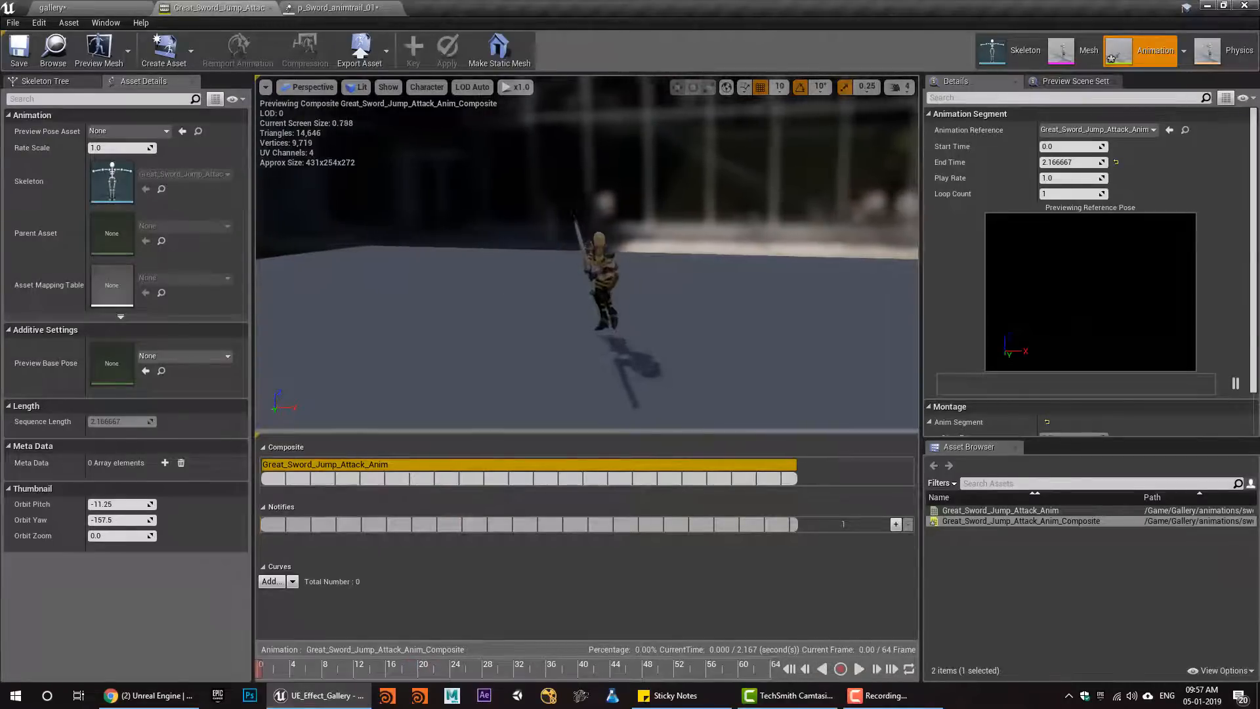
{"action": "right_click_drag", "start_coordinate": [584, 262], "coordinate": [637, 263], "text": "alt"}
{"action": "left_click_drag", "start_coordinate": [584, 262], "coordinate": [407, 263], "text": "alt"}
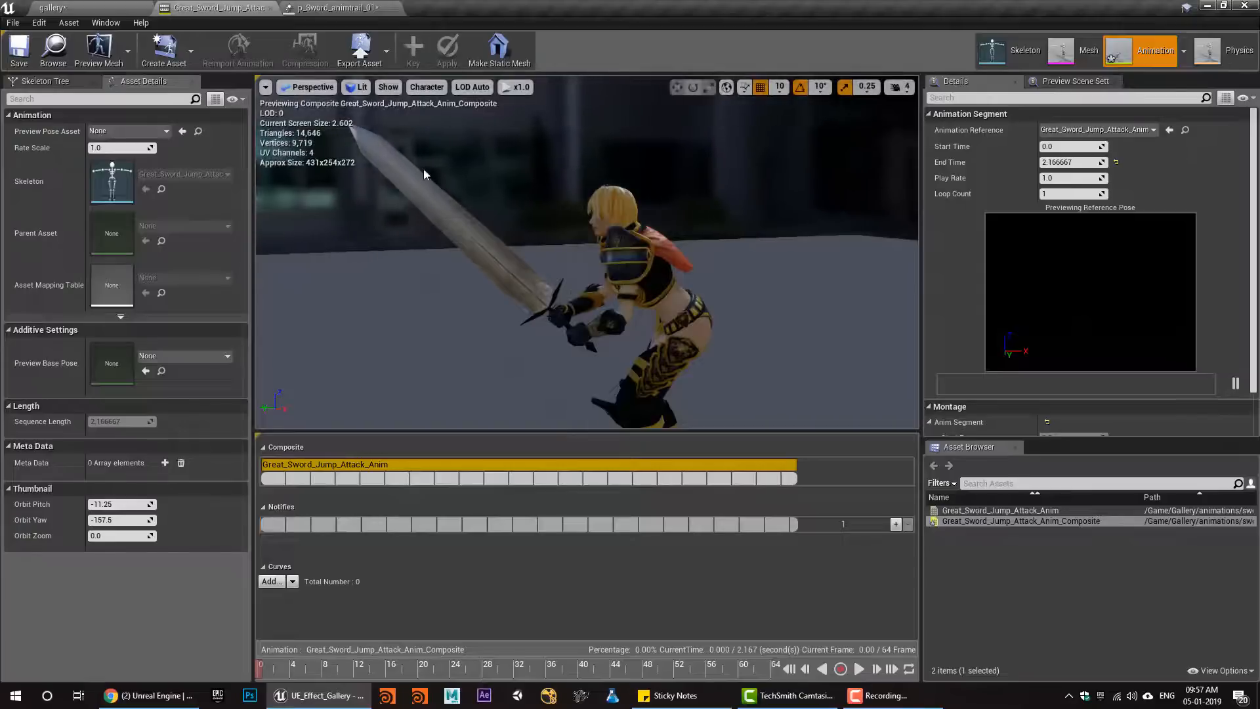
{"action": "left_click_drag", "start_coordinate": [425, 174], "coordinate": [897, 209], "text": "alt"}
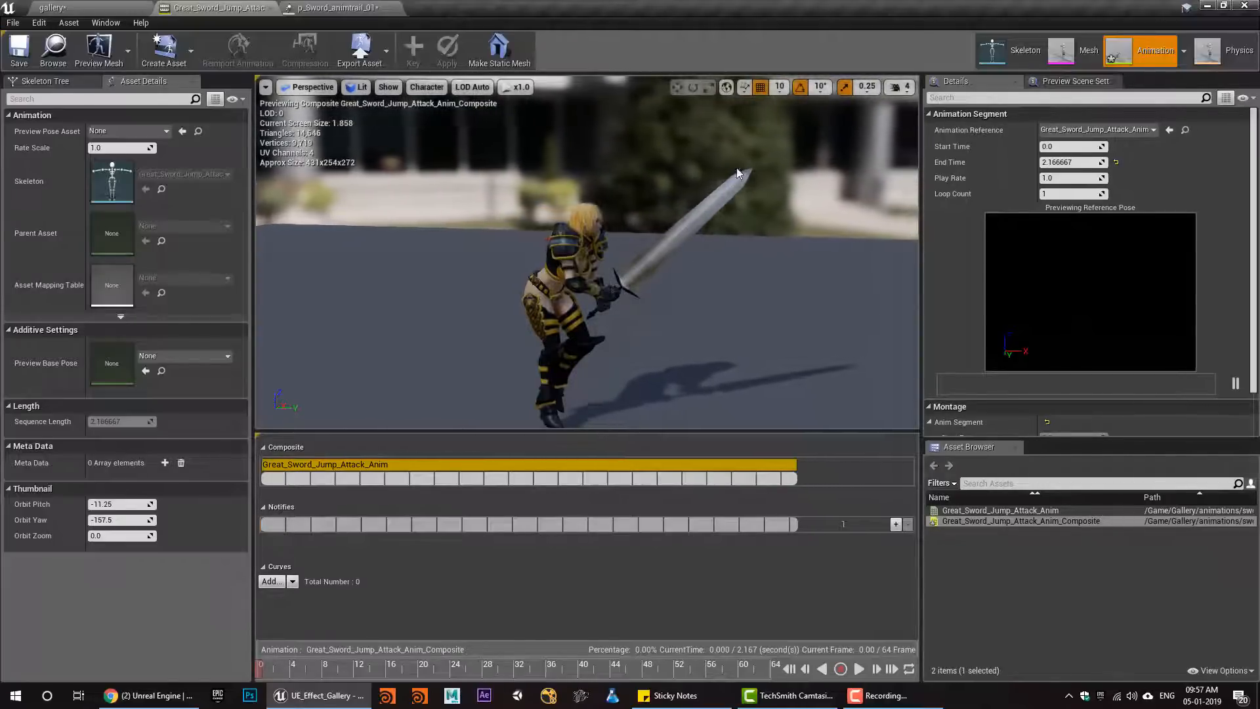
{"action": "left_click_drag", "start_coordinate": [618, 325], "coordinate": [281, 184], "text": "alt"}
Locate the composite's sword01 folder from the level editor and open Great_Sword_Jump_Attack_Skeleton
{"action": "left_click", "coordinate": [95, 7]}
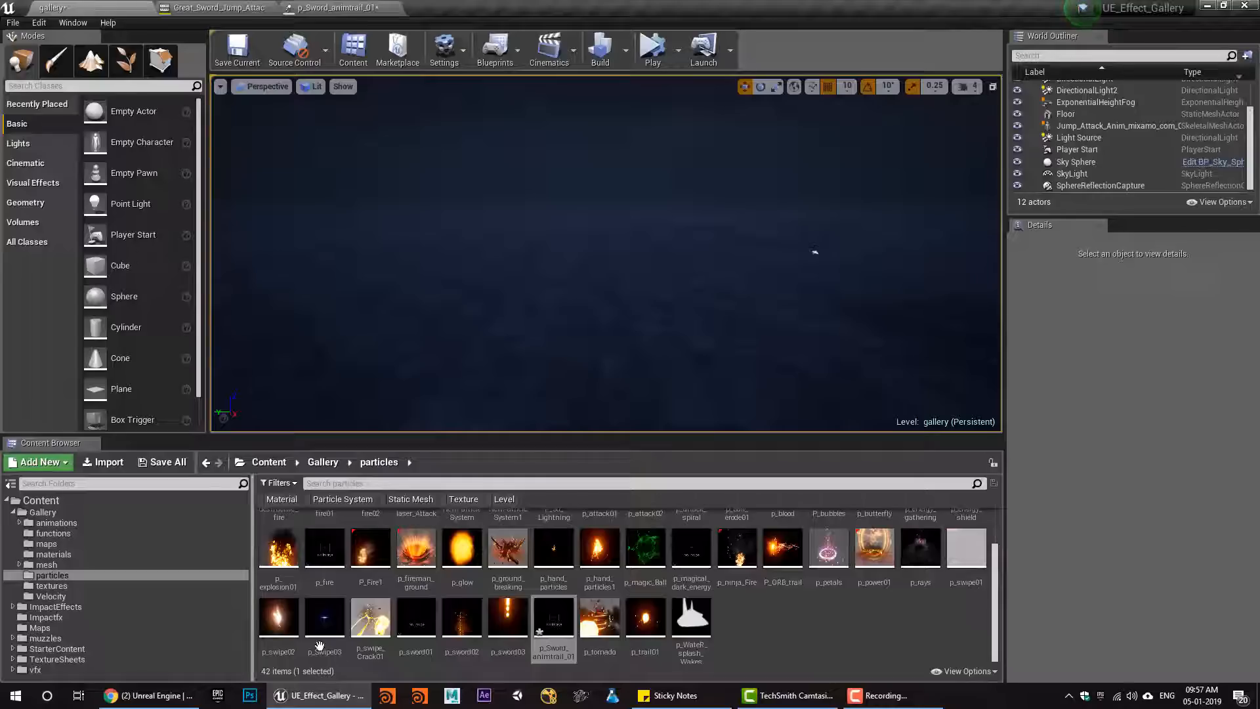
{"action": "left_click", "coordinate": [217, 7]}
{"action": "left_click", "coordinate": [76, 7]}
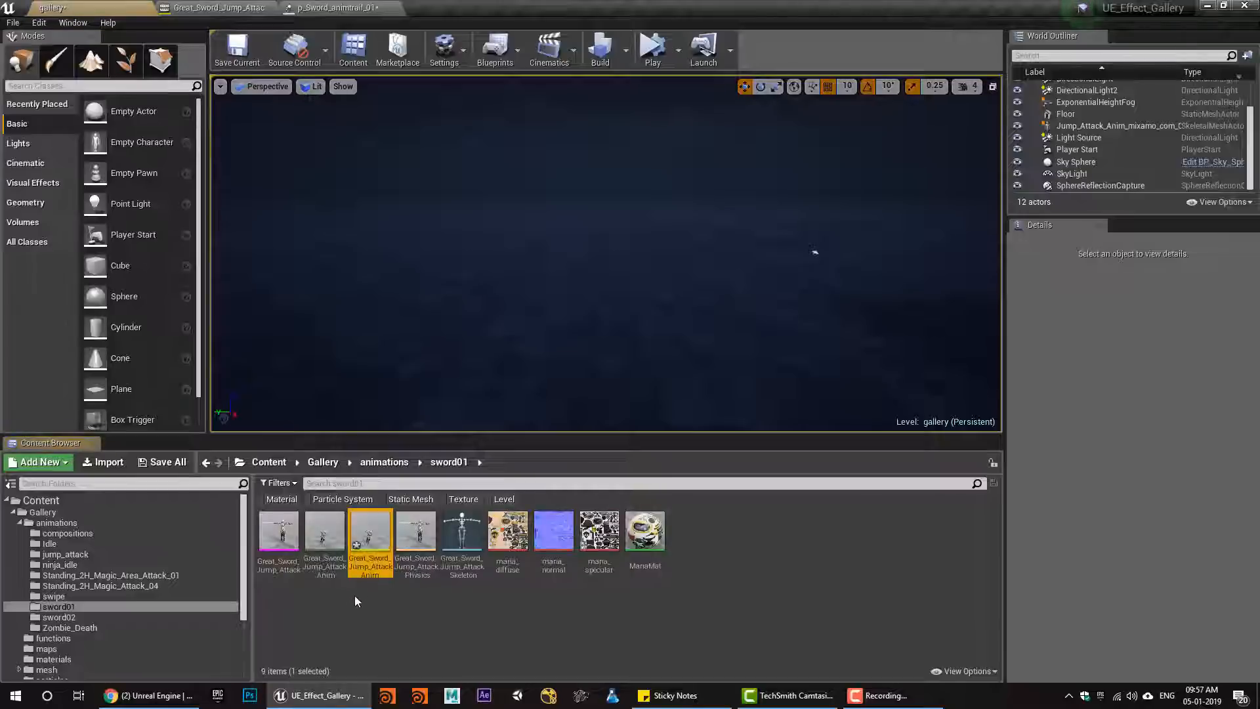
{"action": "double_click", "coordinate": [460, 574]}
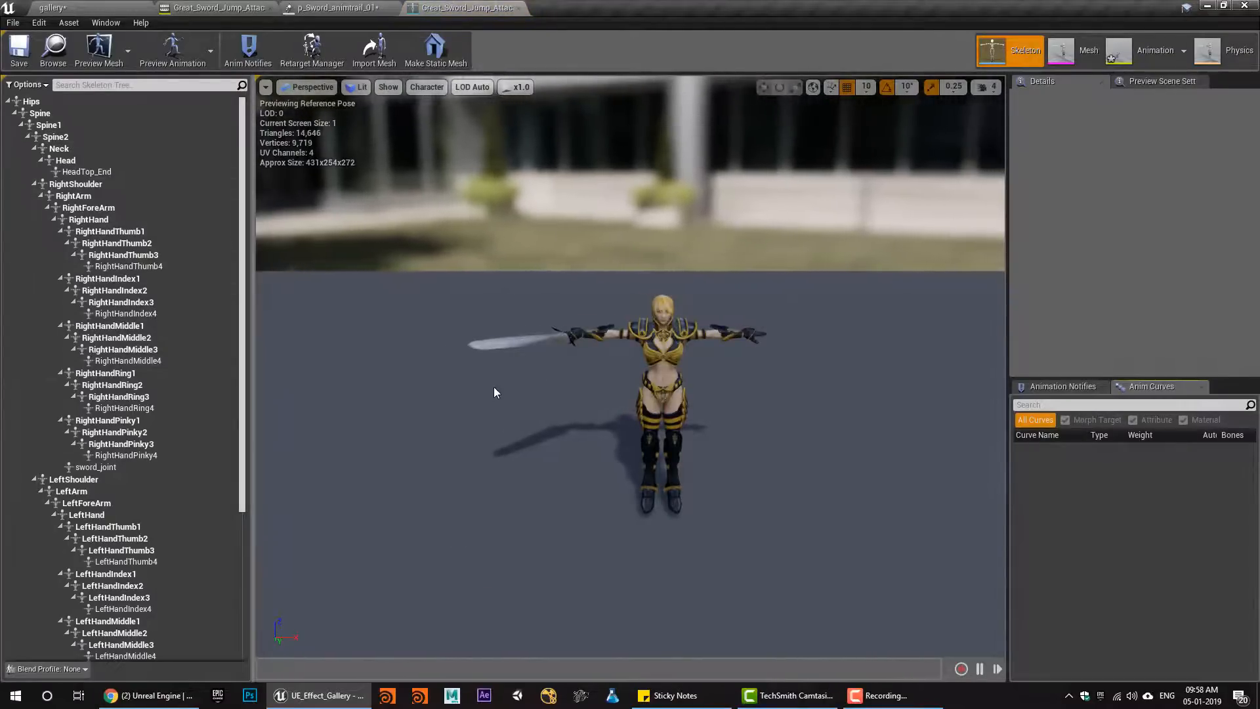
Add a socket to the RightHand bone at the base of the sword
{"action": "scroll", "coordinate": [421, 436], "scroll_direction": "up", "scroll_amount": 6}
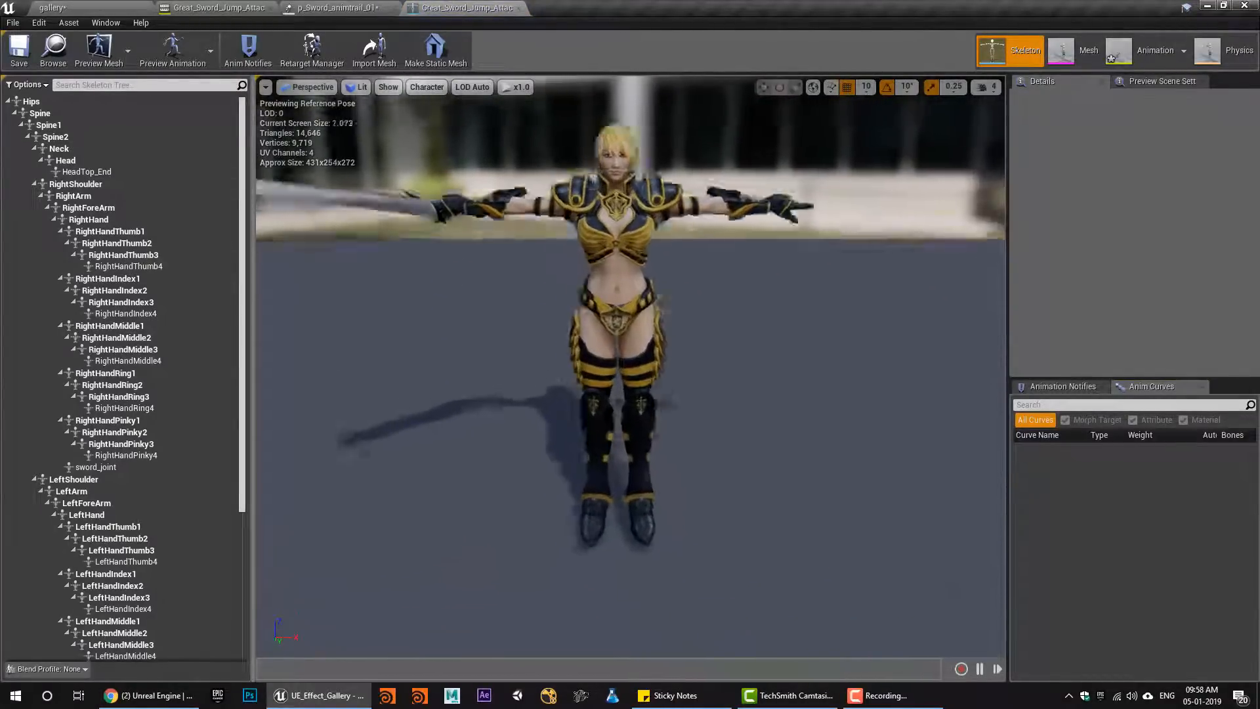
{"action": "middle_click_drag", "start_coordinate": [448, 418], "coordinate": [368, 367]}
{"action": "scroll", "coordinate": [448, 417], "scroll_direction": "up", "scroll_amount": 5}
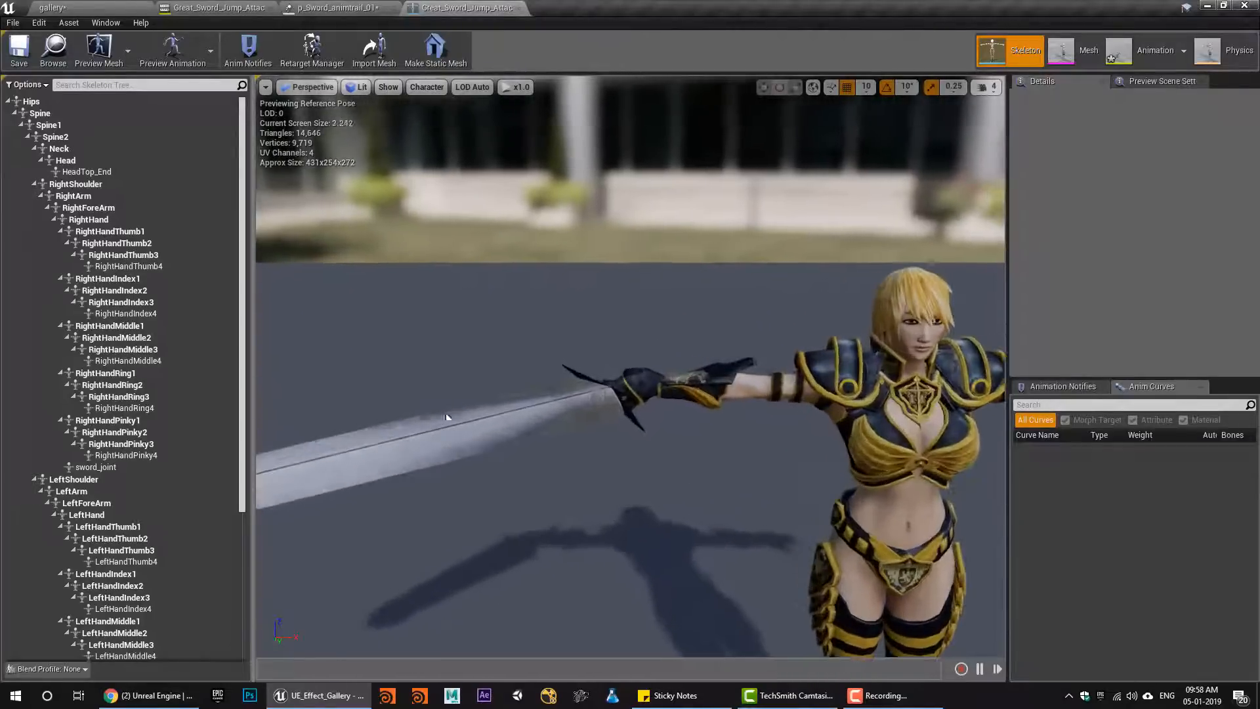
{"action": "left_click", "coordinate": [646, 384]}
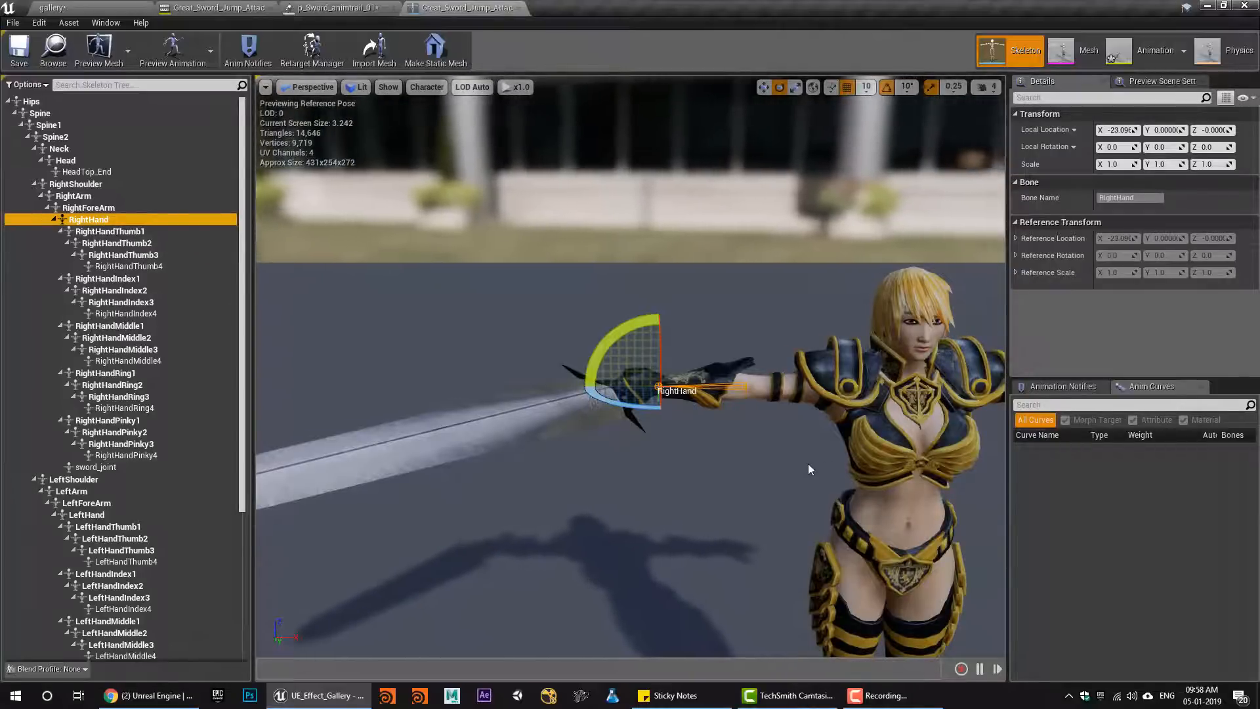
{"action": "scroll", "coordinate": [810, 469], "scroll_direction": "down", "scroll_amount": 3}
{"action": "right_click", "coordinate": [121, 219]}
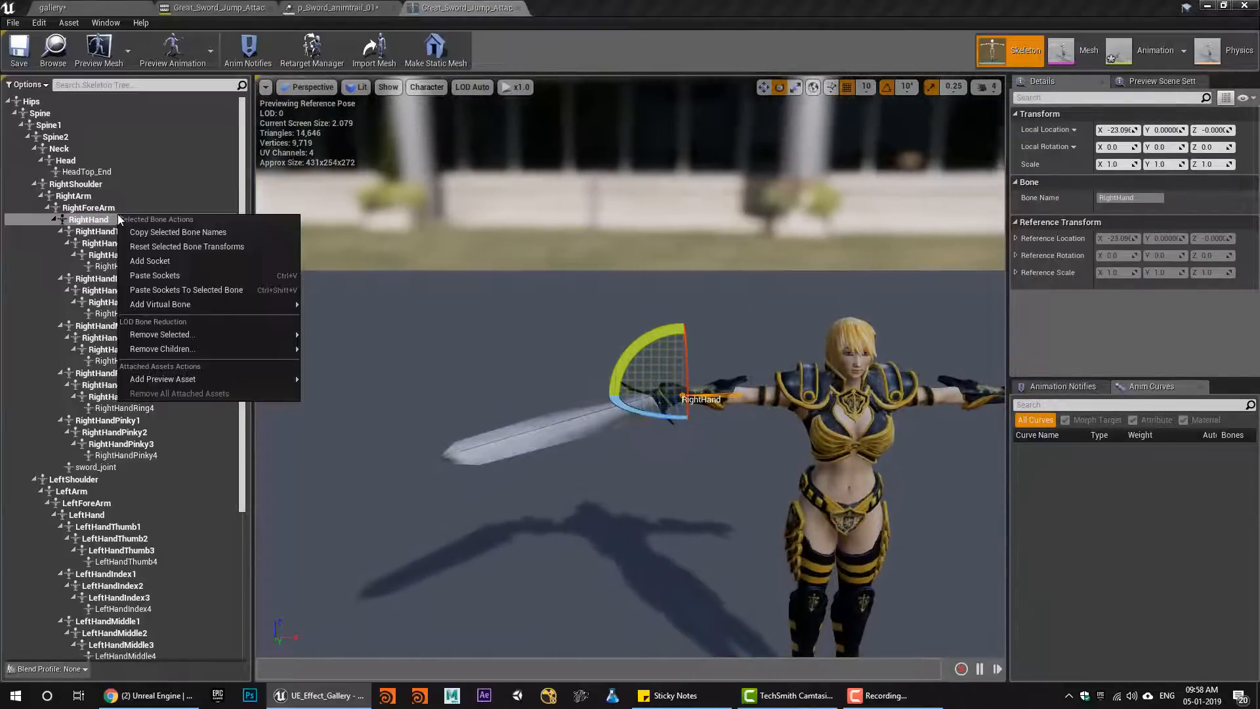
{"action": "left_click", "coordinate": [164, 258]}
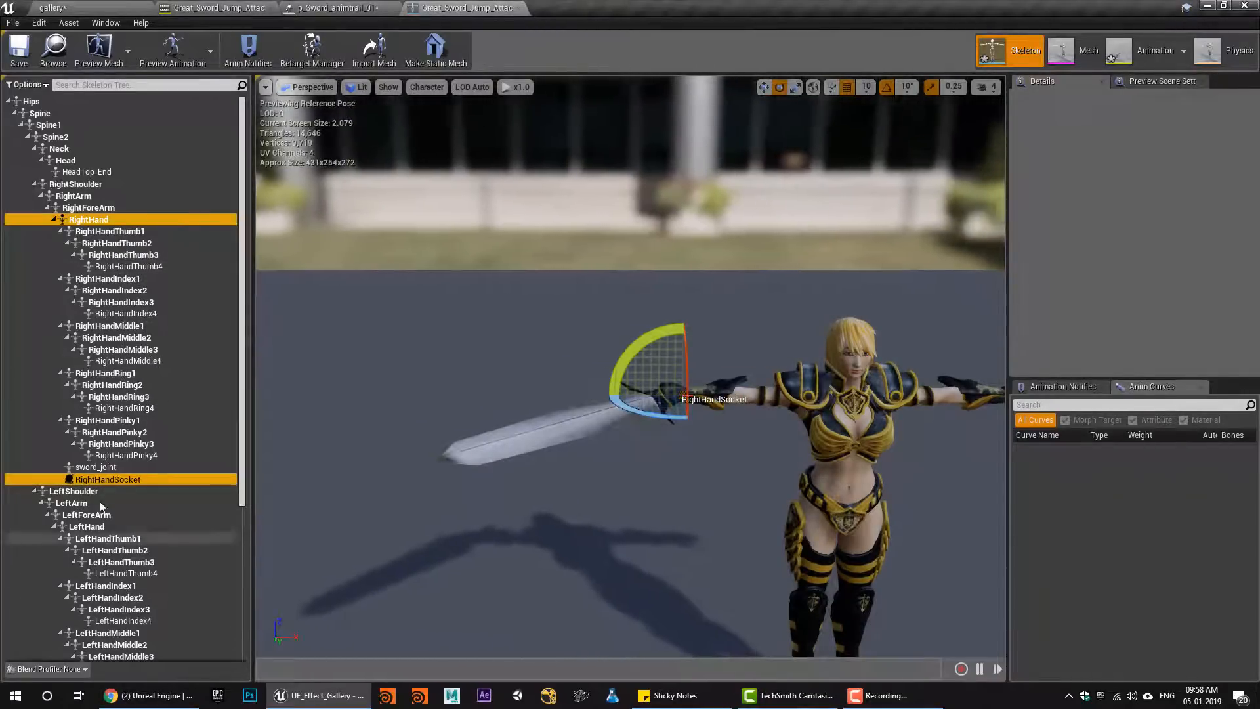
Rename the new socket under the RightHand bone as socket_lower
{"action": "right_click", "coordinate": [110, 479]}
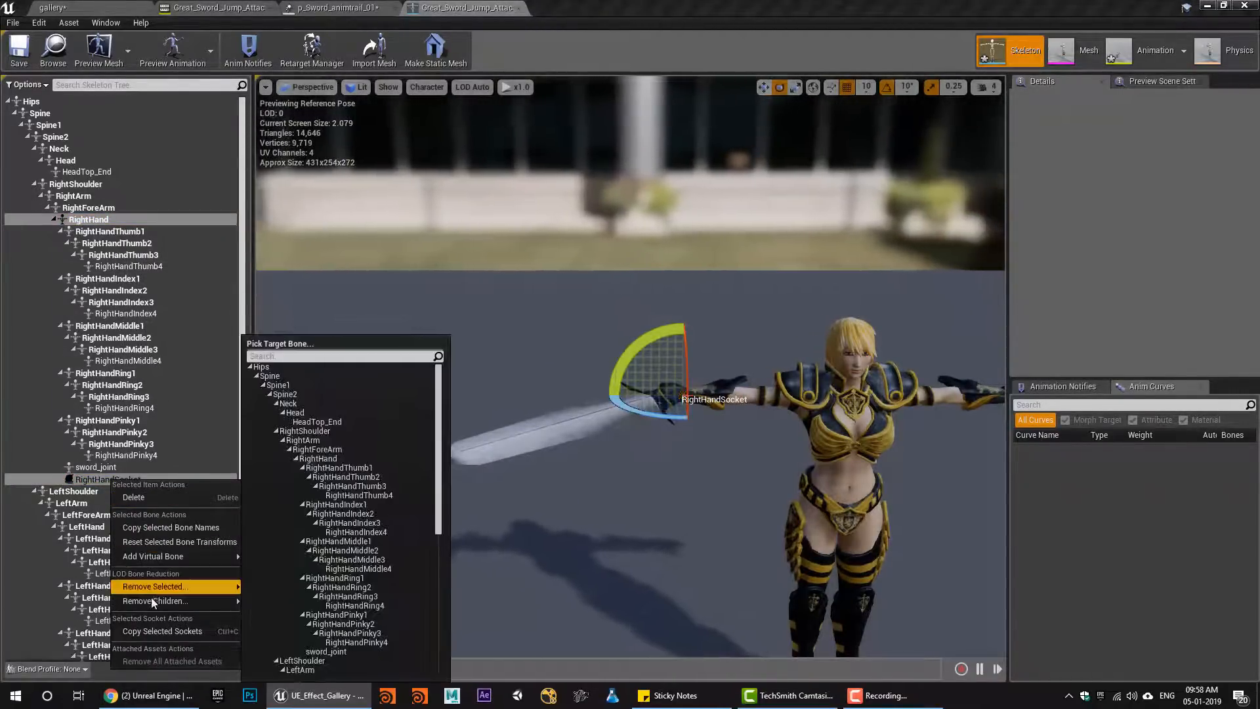
{"action": "double_click", "coordinate": [110, 479]}
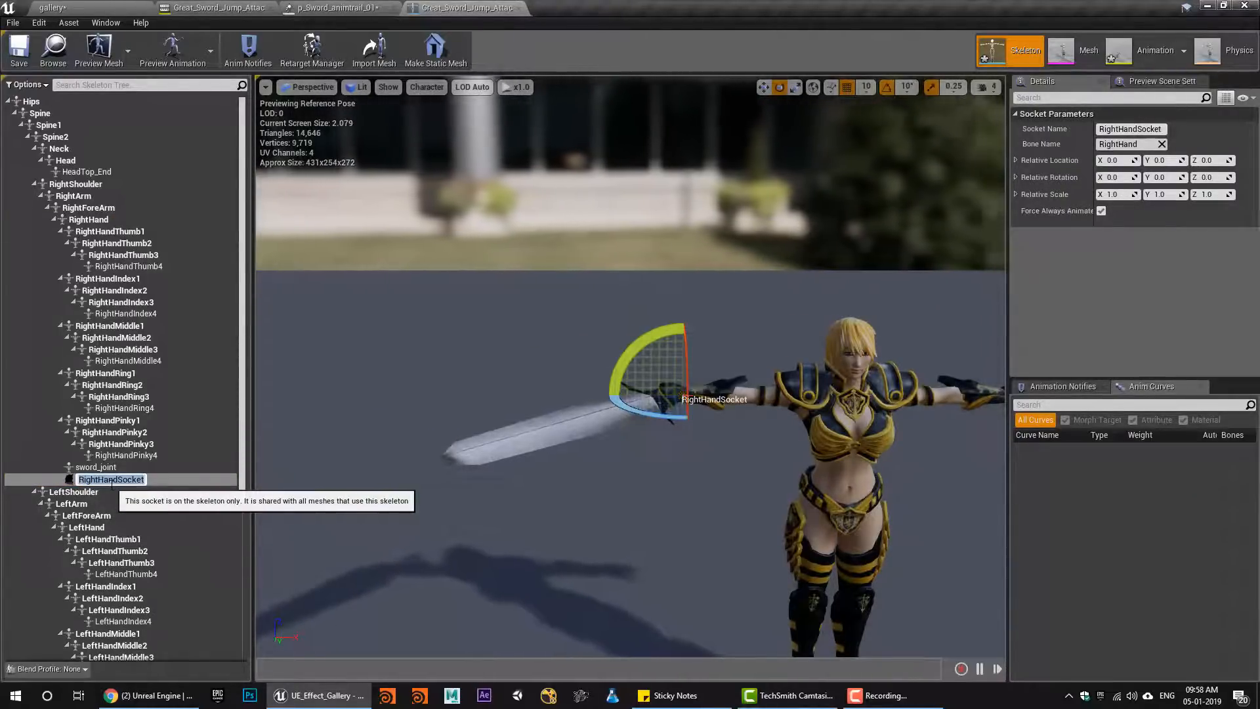
{"action": "type", "text": "socket"}
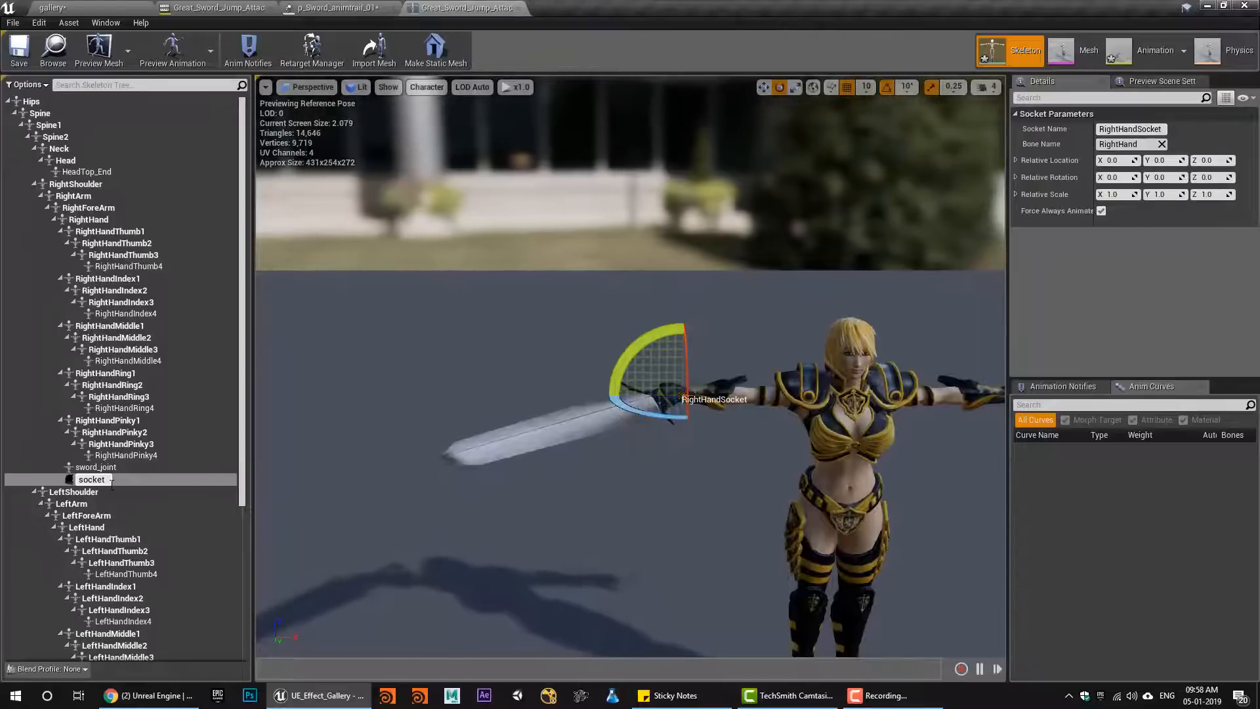
{"action": "type", "text": "_loww"}
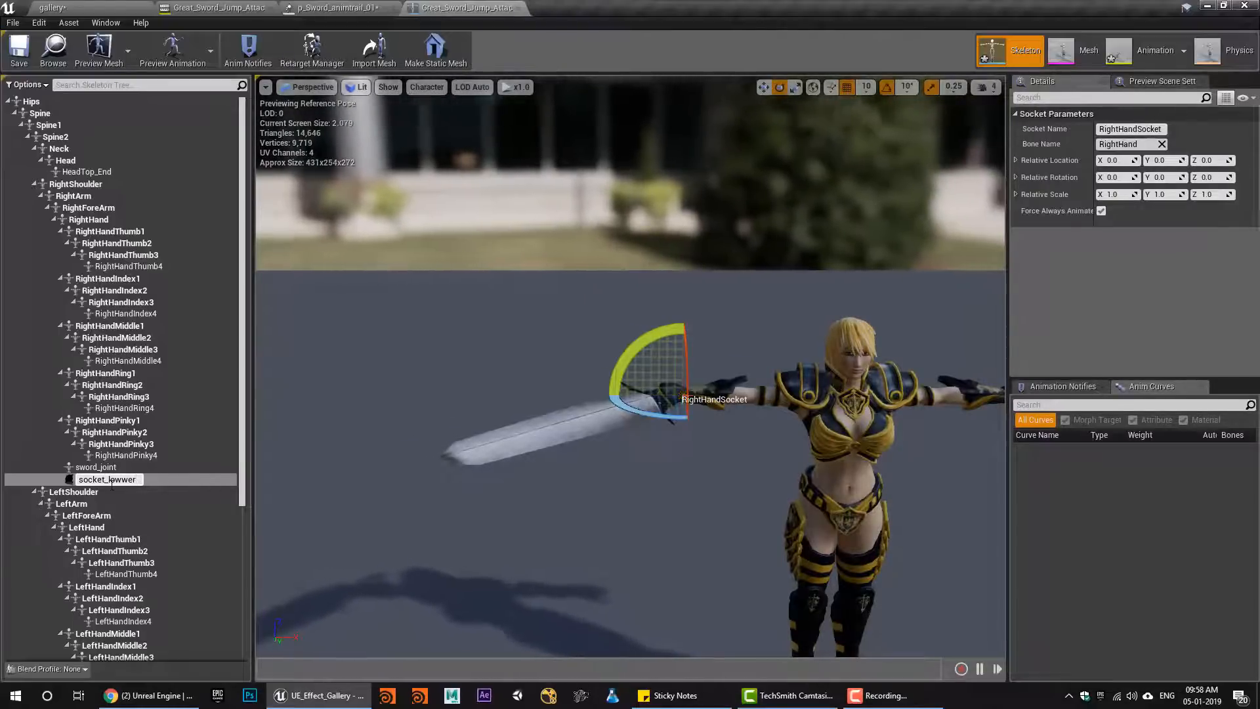
{"action": "type", "text": "er"}
{"action": "key", "text": "BackSpace"}
{"action": "key", "text": "BackSpace"}
{"action": "key", "text": "BackSpace"}
{"action": "type", "text": "er"}
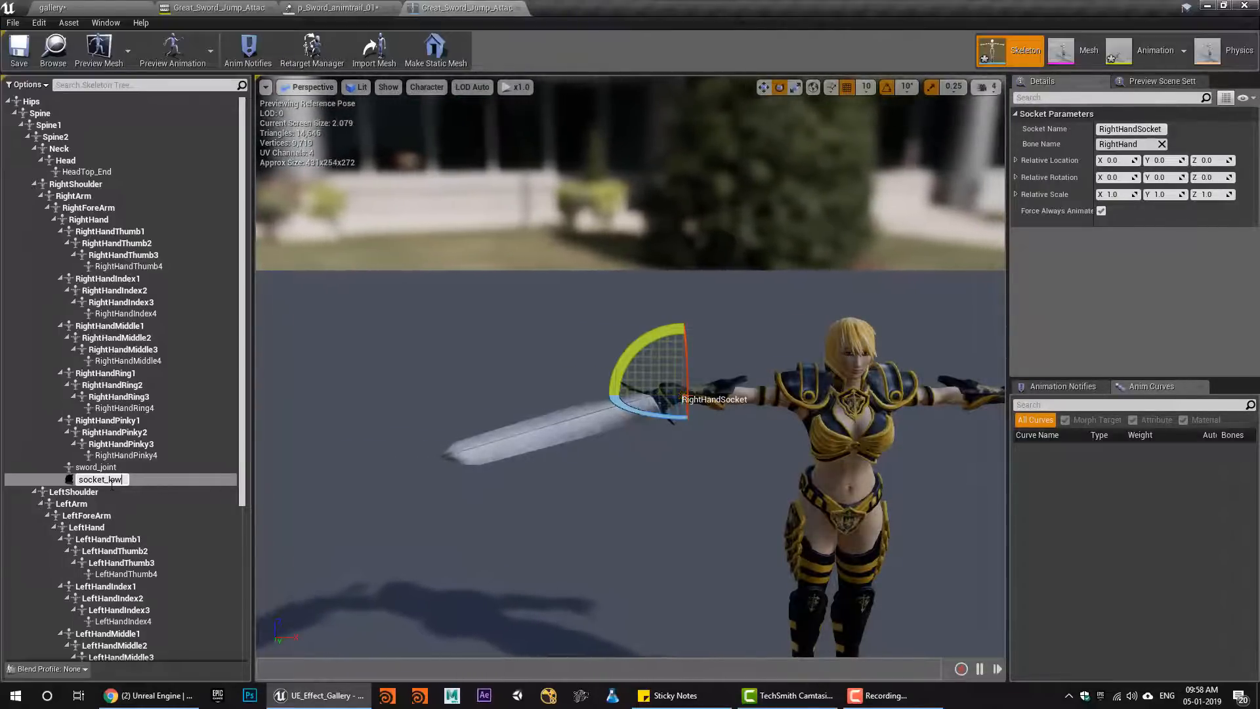
{"action": "key", "text": "Return"}
Move socket_lower from the hand to the base of the sword blade, at about X -12.9, Y 0, Z 6.2
{"action": "left_click_drag", "start_coordinate": [591, 515], "coordinate": [663, 558], "text": "alt"}
{"action": "key", "text": "w"}
{"action": "left_click_drag", "start_coordinate": [657, 348], "coordinate": [689, 375], "text": "alt"}
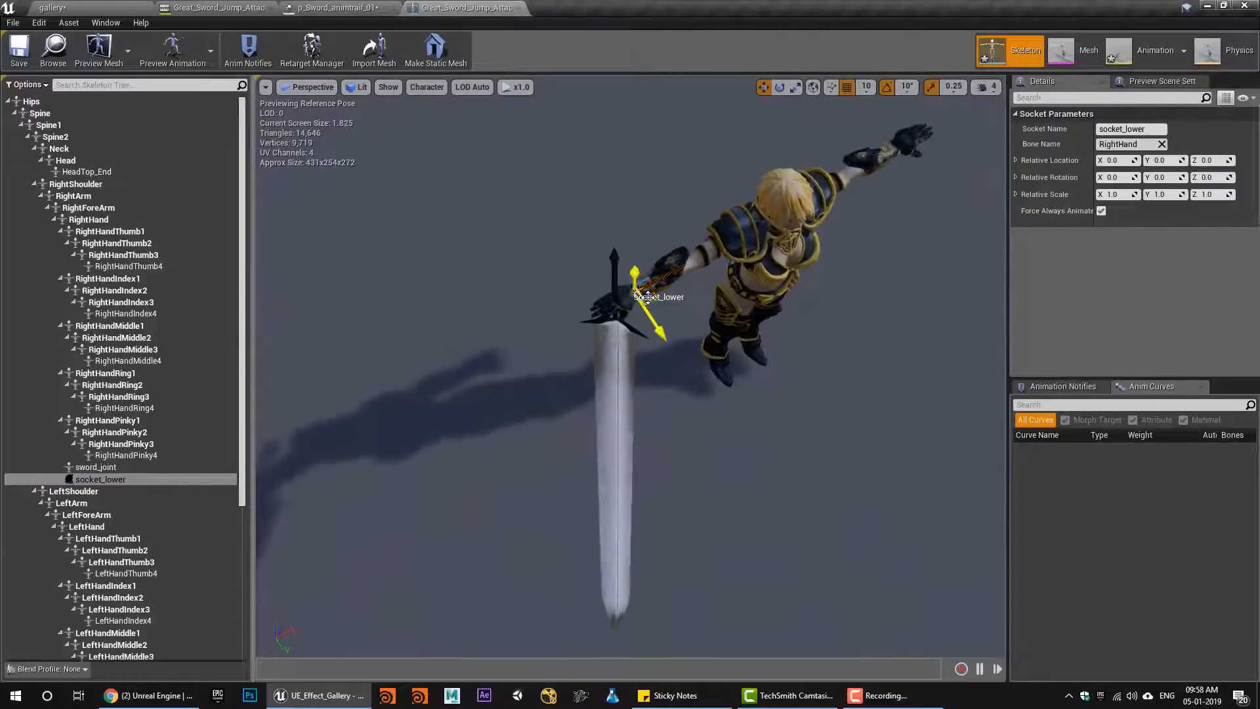
{"action": "left_click_drag", "start_coordinate": [661, 296], "coordinate": [643, 301]}
{"action": "left_click_drag", "start_coordinate": [698, 411], "coordinate": [591, 315], "text": "alt"}
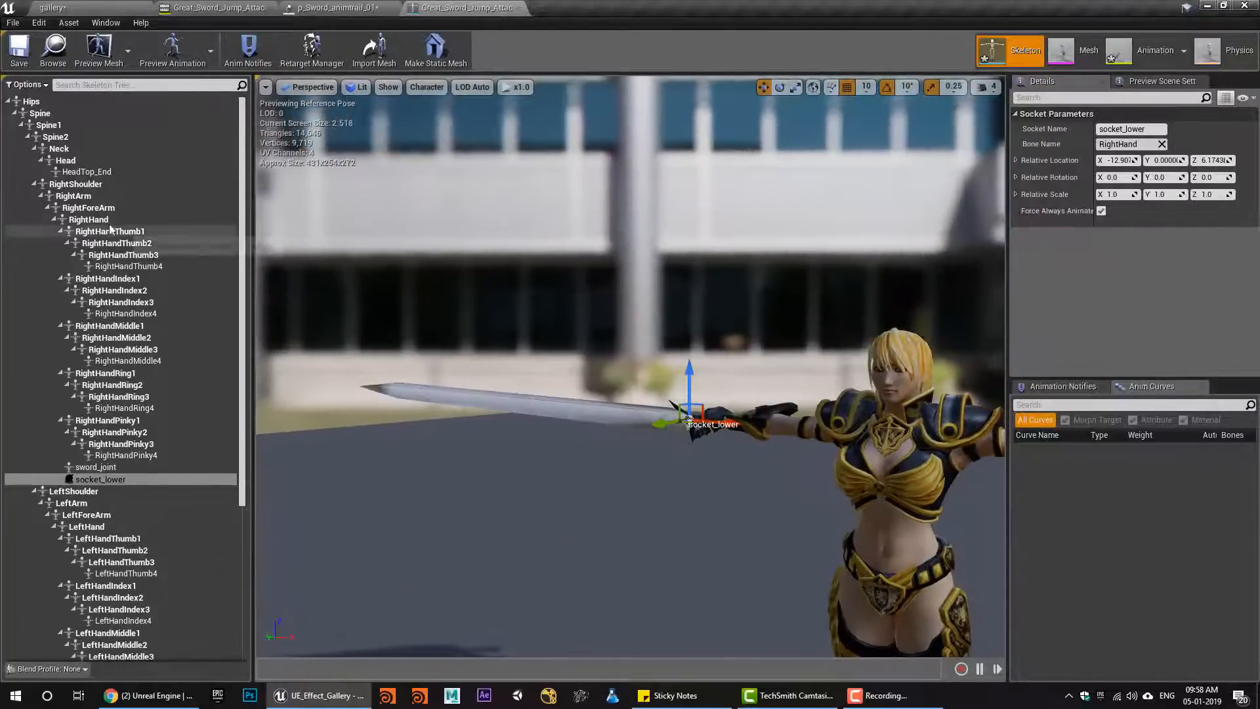
Add a second socket to the RightHand bone and name it socket_upper
{"action": "left_click", "coordinate": [89, 219]}
{"action": "right_click", "coordinate": [105, 221]}
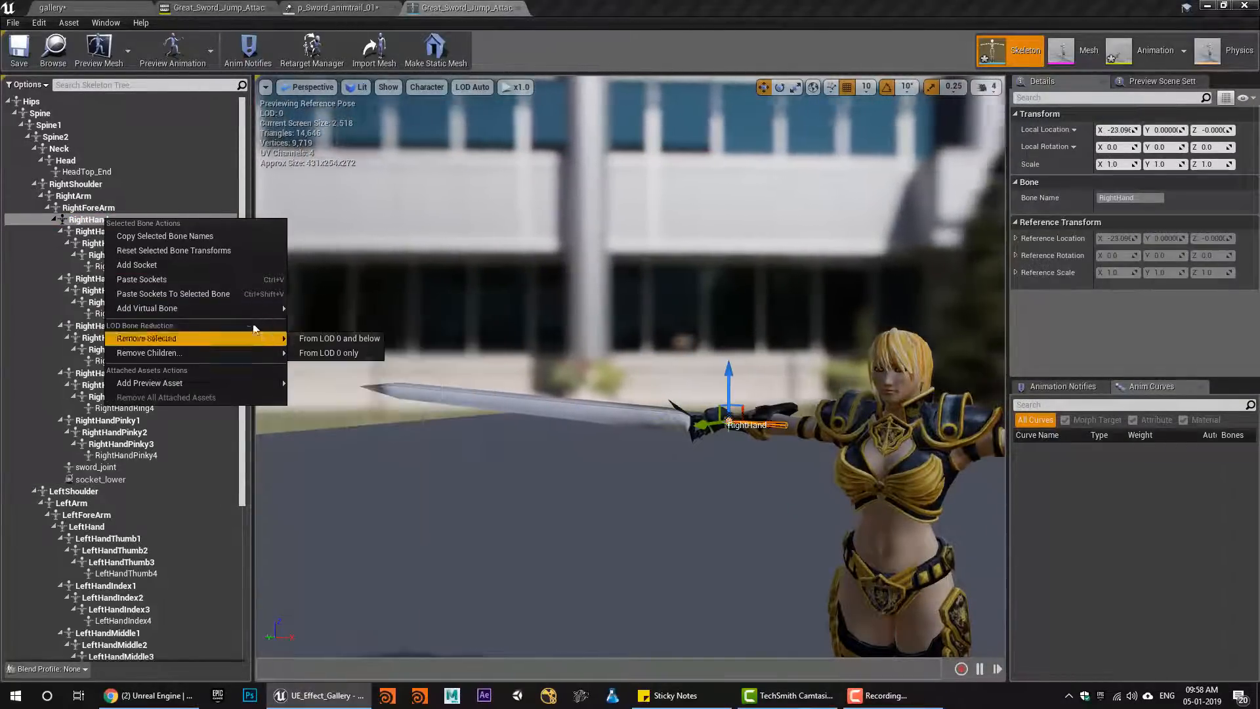
{"action": "mouse_move", "coordinate": [244, 315]}
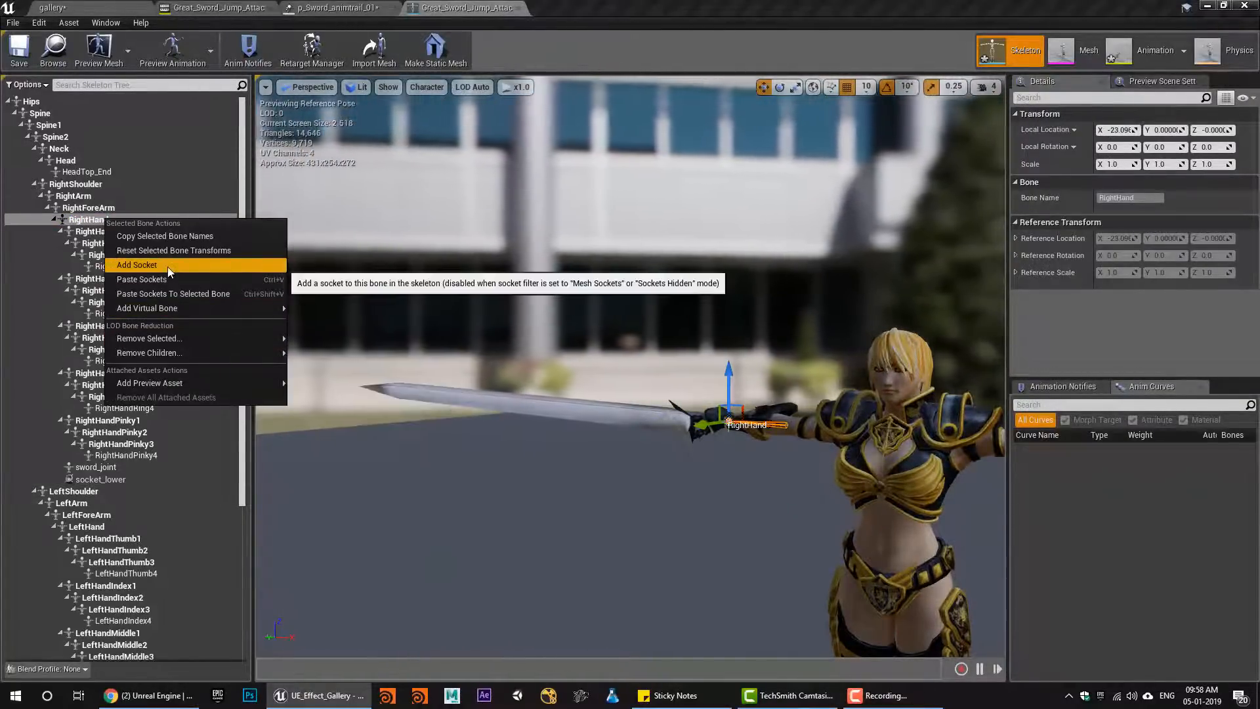
{"action": "left_click", "coordinate": [161, 264]}
{"action": "left_click", "coordinate": [93, 492]}
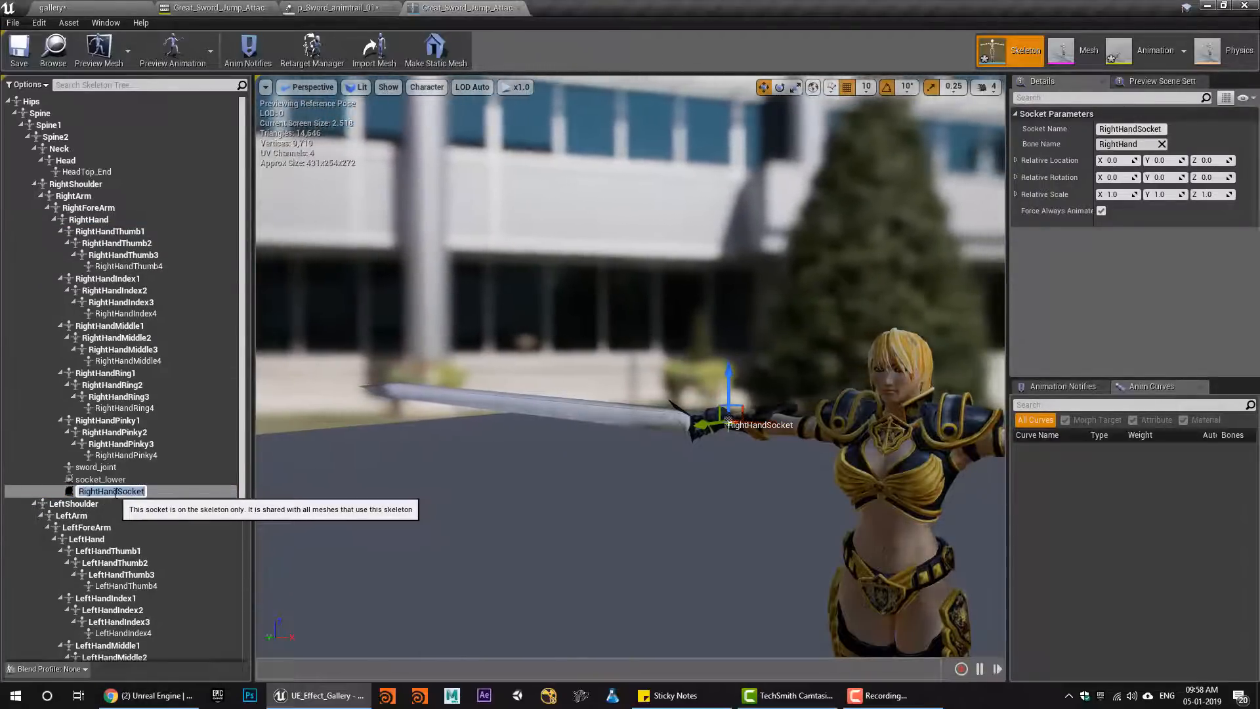
{"action": "type", "text": "socket"}
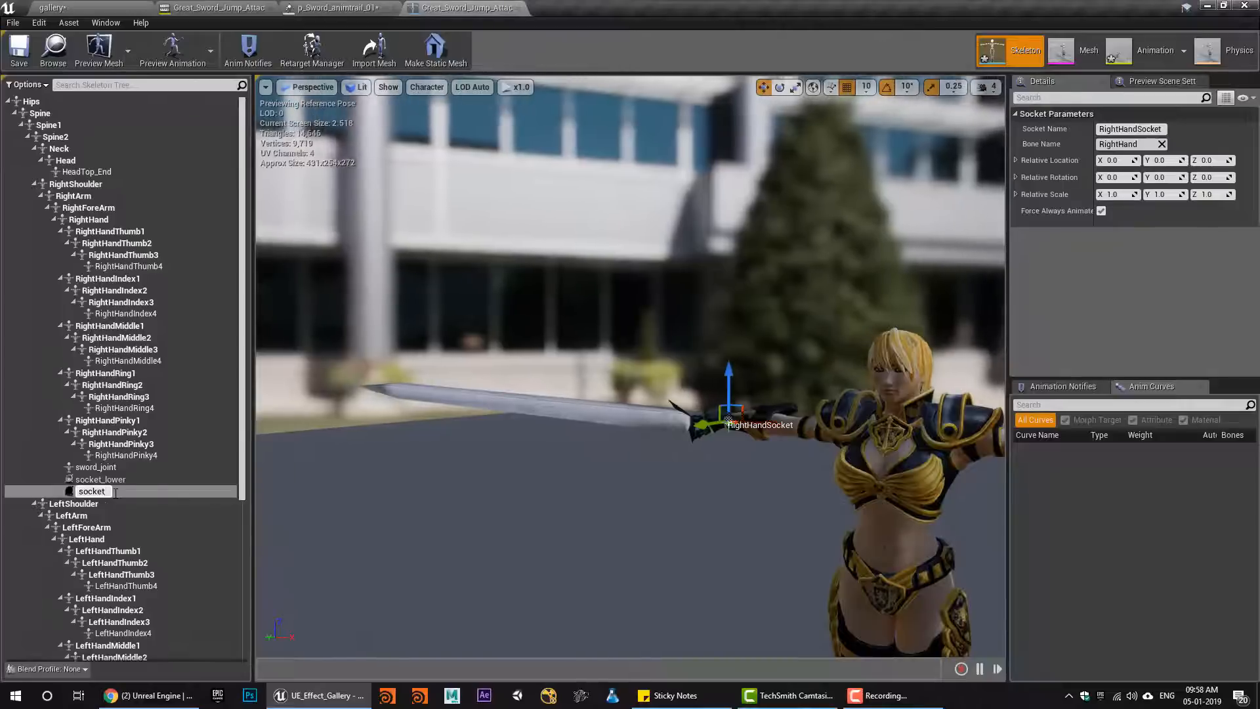
{"action": "type", "text": "_upper"}
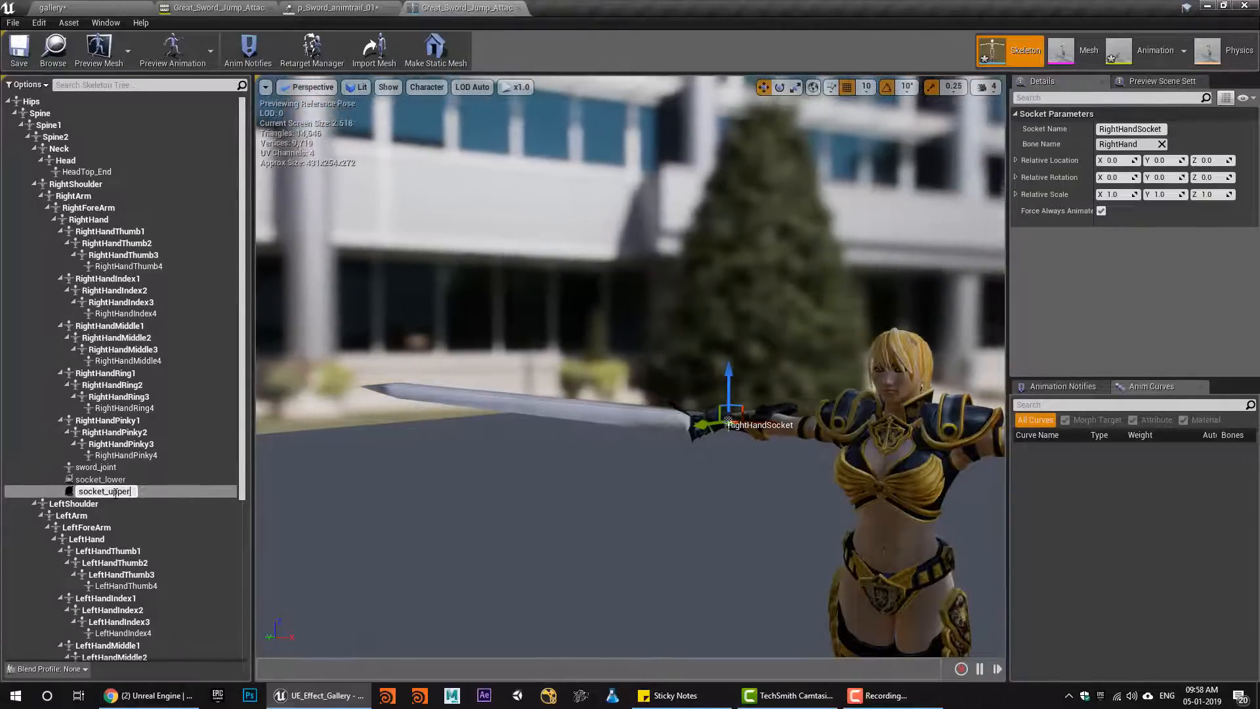
{"action": "key", "text": "Return"}
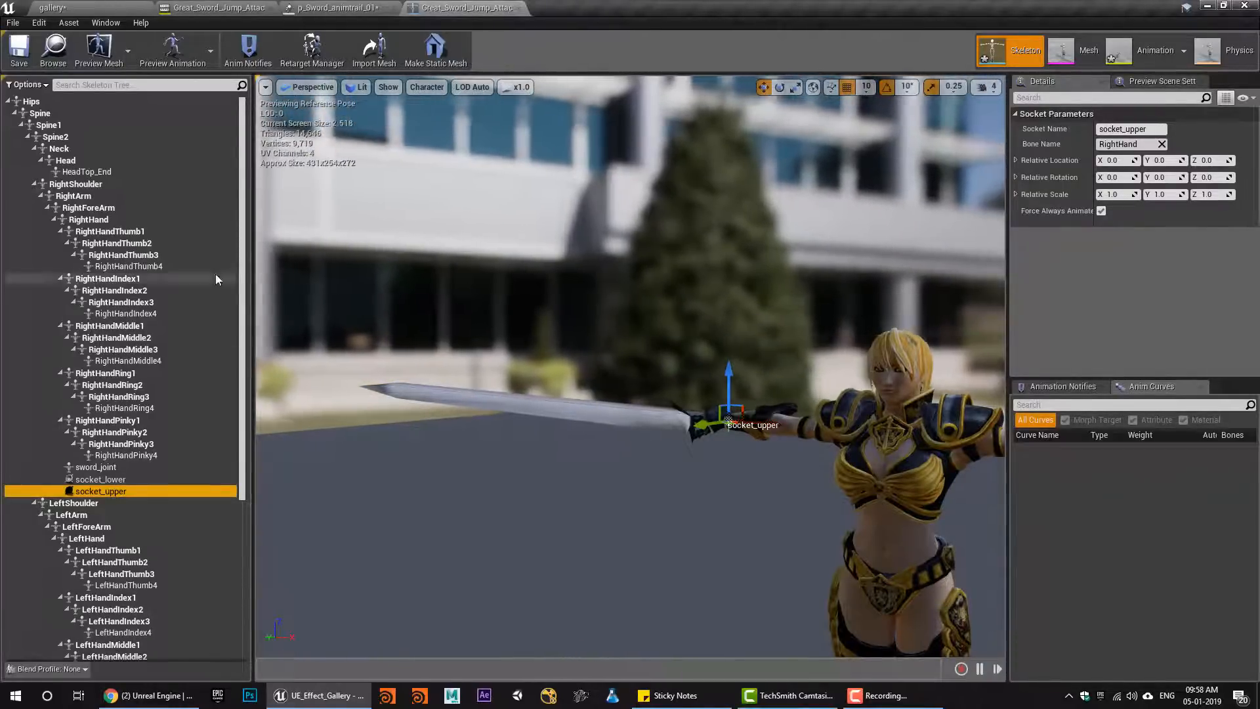
Move socket_upper to the tip of the sword, at about X -65.4, Y -14.5, Z 96.7
{"action": "left_click_drag", "start_coordinate": [630, 367], "coordinate": [713, 496], "text": "alt"}
{"action": "left_click_drag", "start_coordinate": [648, 328], "coordinate": [593, 486]}
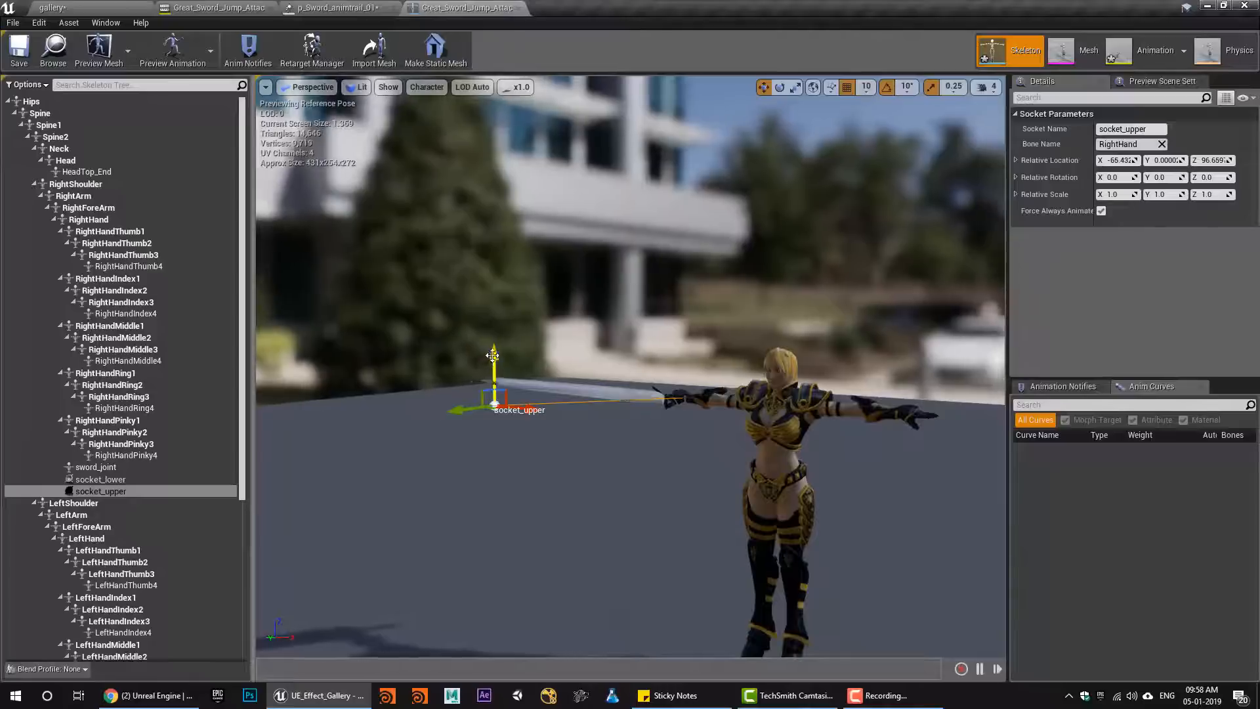
{"action": "left_click_drag", "start_coordinate": [492, 355], "coordinate": [492, 333]}
{"action": "left_click_drag", "start_coordinate": [503, 391], "coordinate": [755, 433], "text": "alt"}
Check the placement of socket_lower and socket_upper along the blade from several angles
{"action": "left_click", "coordinate": [79, 480]}
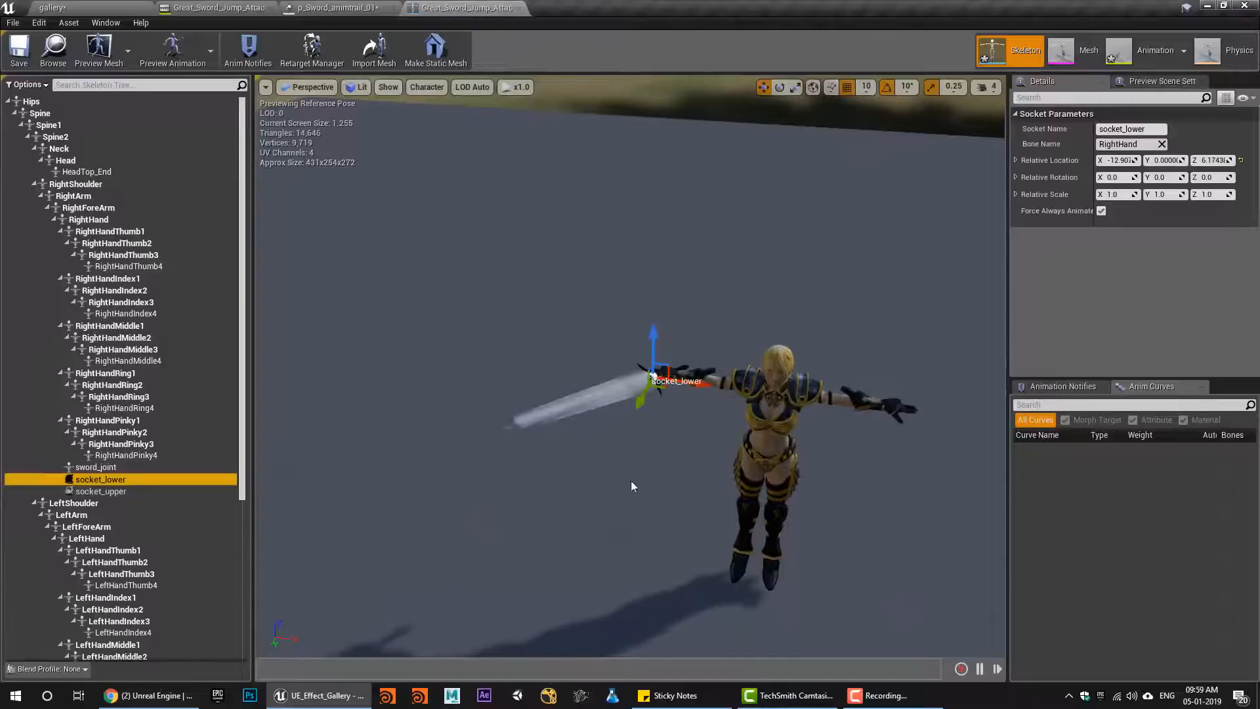
{"action": "left_click_drag", "start_coordinate": [632, 485], "coordinate": [804, 487], "text": "alt"}
{"action": "left_click", "coordinate": [659, 378]}
{"action": "left_click", "coordinate": [100, 481]}
{"action": "left_click", "coordinate": [105, 490]}
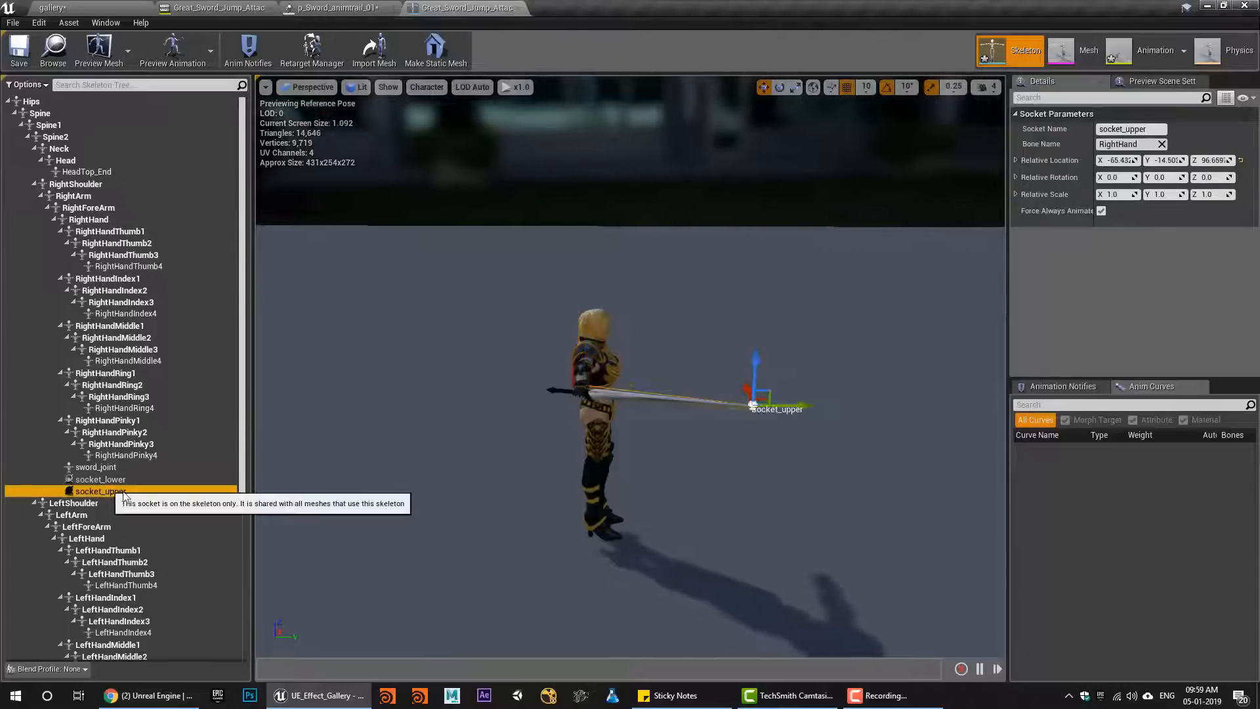
{"action": "left_click_drag", "start_coordinate": [656, 459], "coordinate": [387, 492], "text": "alt"}
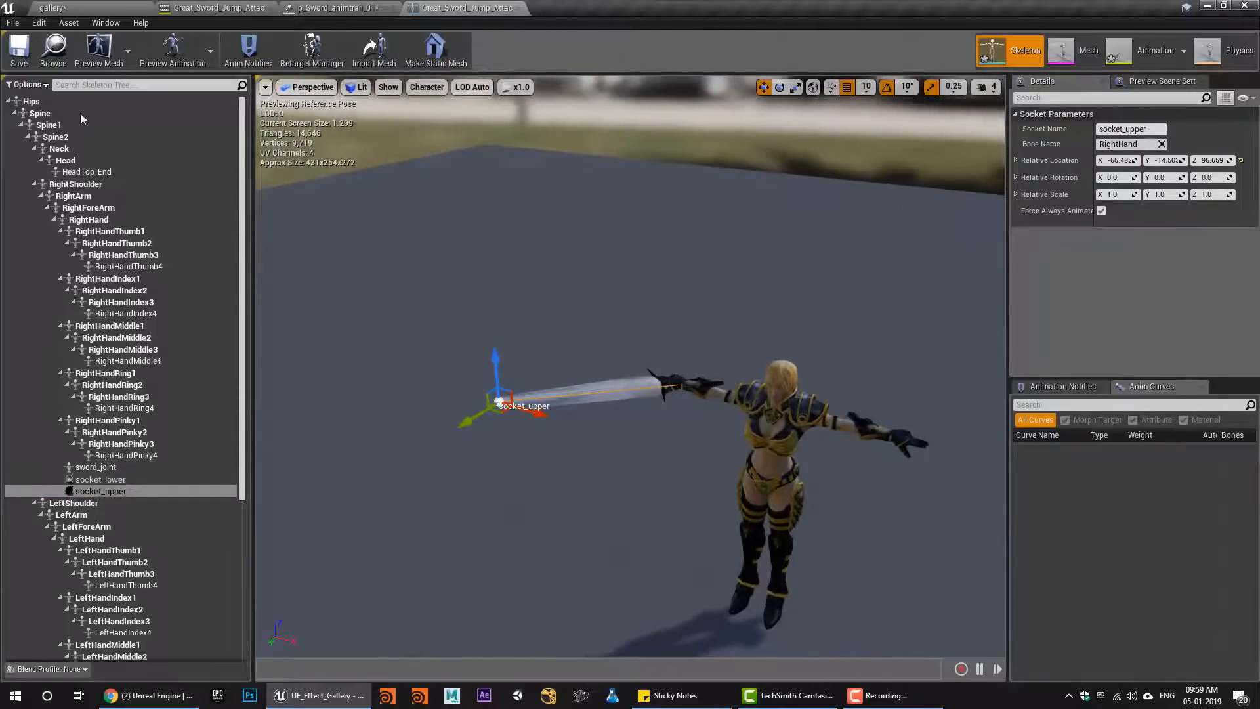
Close the skeleton editor and show the animtrail emitter's Required settings in the sword trail particle system
{"action": "middle_click", "coordinate": [446, 5]}
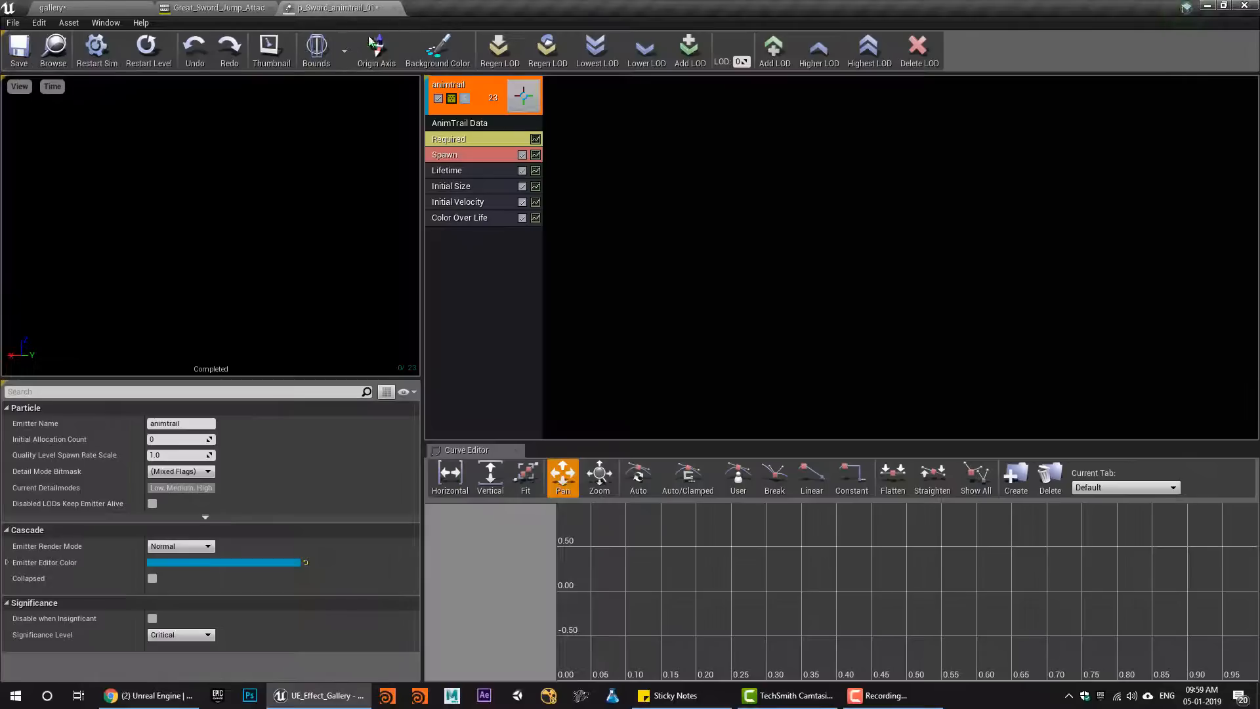
{"action": "left_click", "coordinate": [202, 6]}
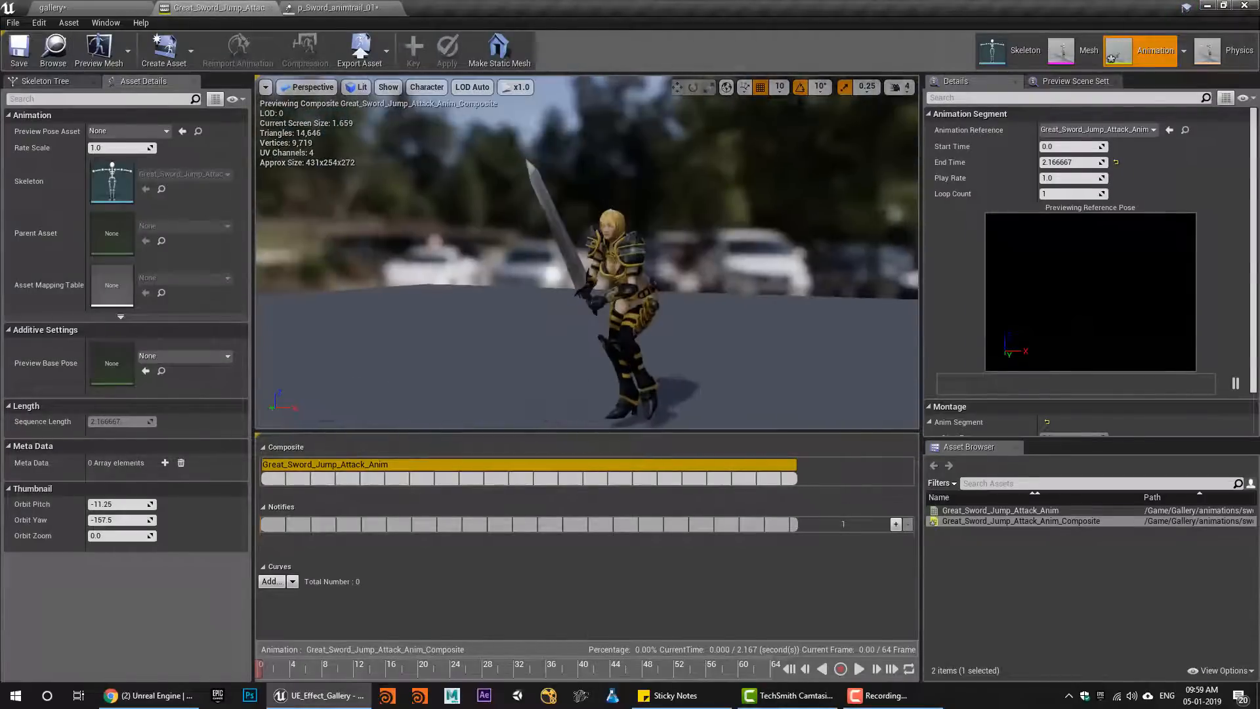
{"action": "left_click", "coordinate": [300, 7]}
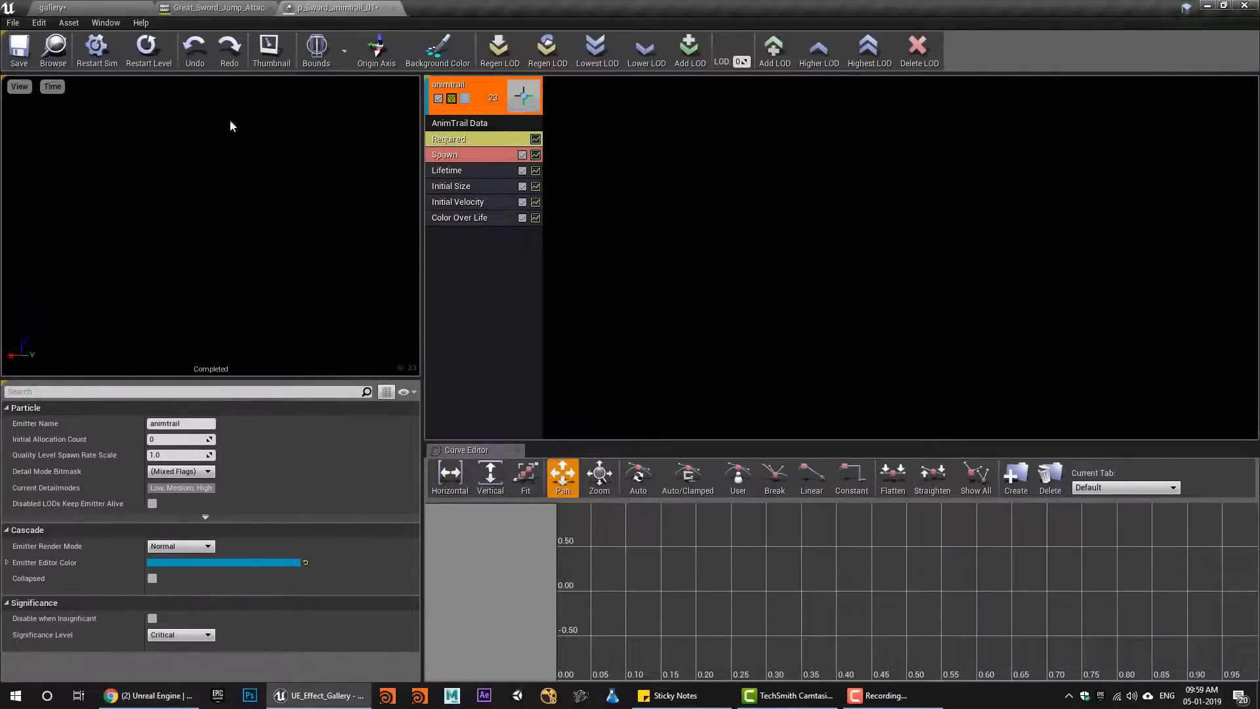
{"action": "left_click", "coordinate": [456, 141]}
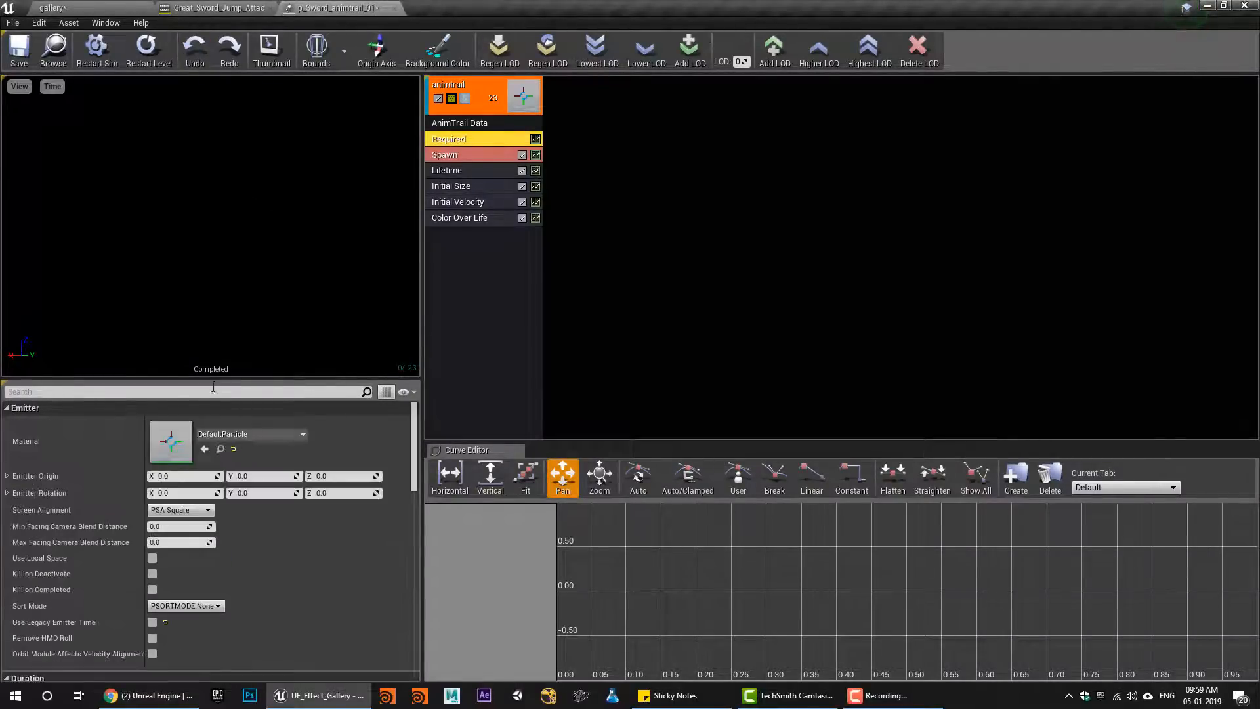
Create a material named m_sword_animtrail01 in the Gallery materials folder and open it
{"action": "left_click", "coordinate": [40, 7]}
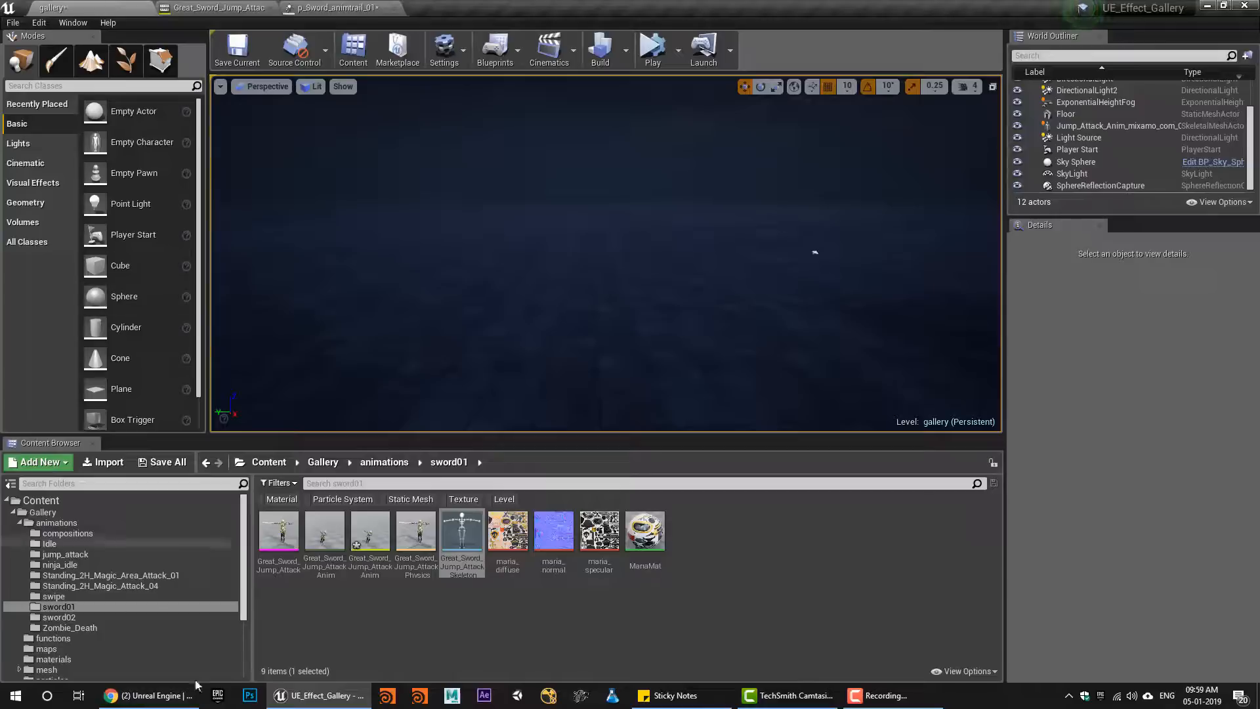
{"action": "left_click", "coordinate": [53, 659]}
{"action": "scroll", "coordinate": [759, 615], "scroll_direction": "down", "scroll_amount": 2}
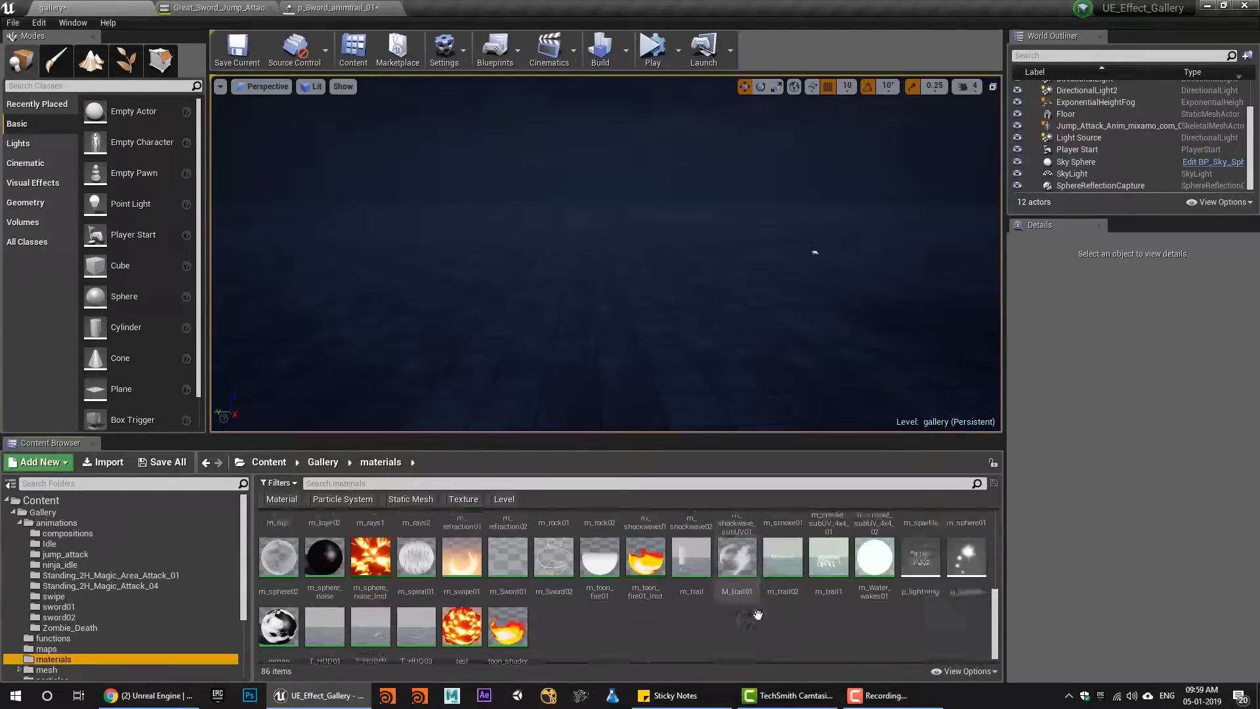
{"action": "right_click", "coordinate": [640, 625]}
{"action": "left_click", "coordinate": [709, 375]}
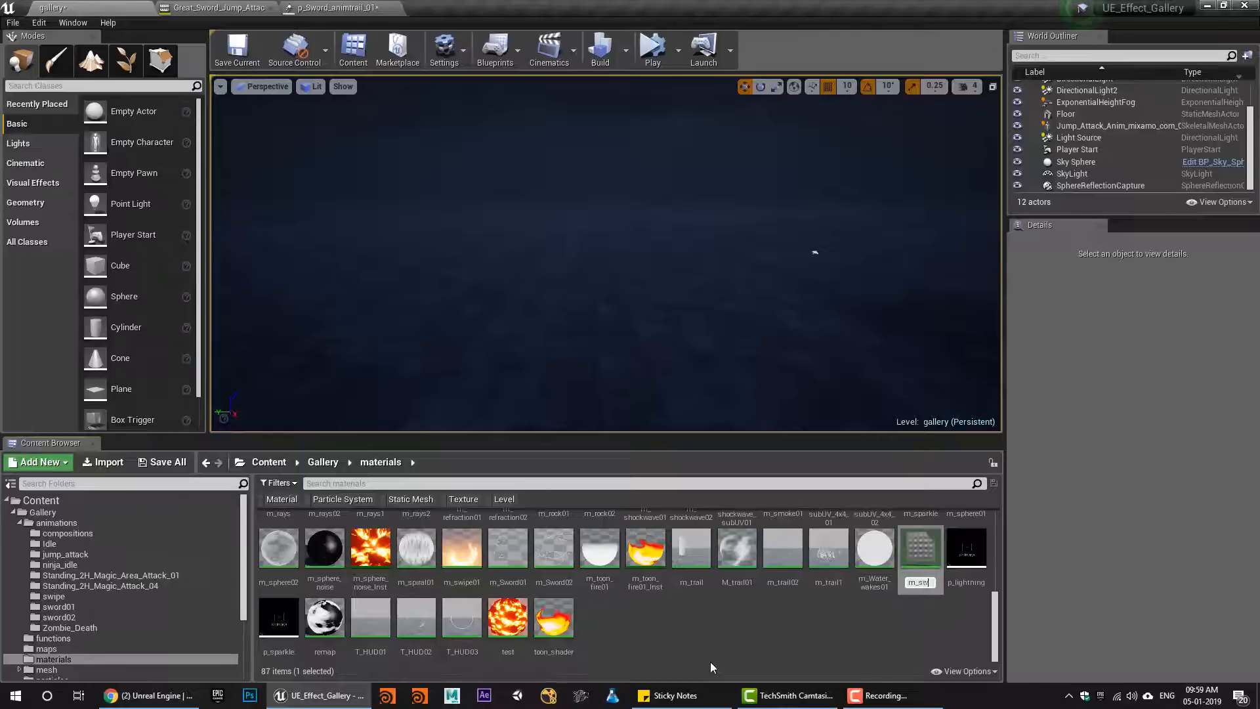
{"action": "type", "text": "m_sword_"}
{"action": "type", "text": "animtrail01"}
{"action": "key", "text": "Return"}
Browse the Gallery textures folder for a texture suitable for the sword trail material
{"action": "left_click", "coordinate": [83, 5]}
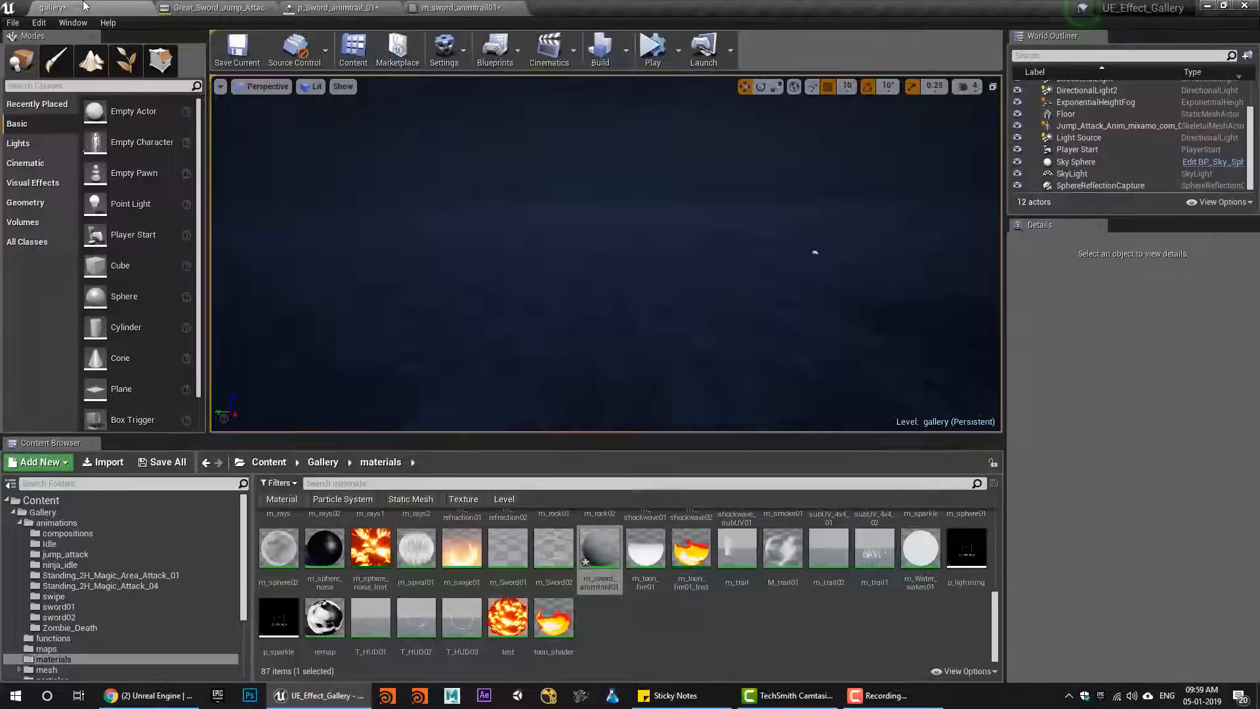
{"action": "scroll", "coordinate": [79, 675], "scroll_direction": "down", "scroll_amount": 2}
{"action": "left_click", "coordinate": [51, 627]}
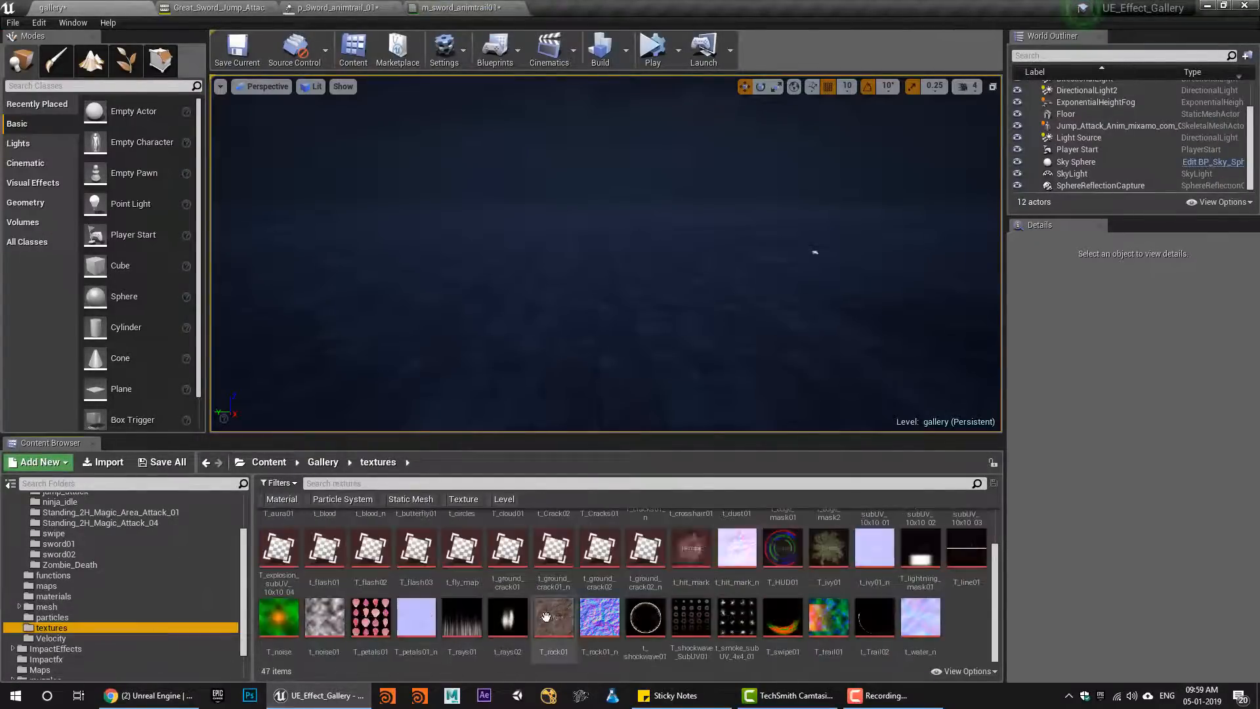
{"action": "scroll", "coordinate": [564, 592], "scroll_direction": "up", "scroll_amount": 2}
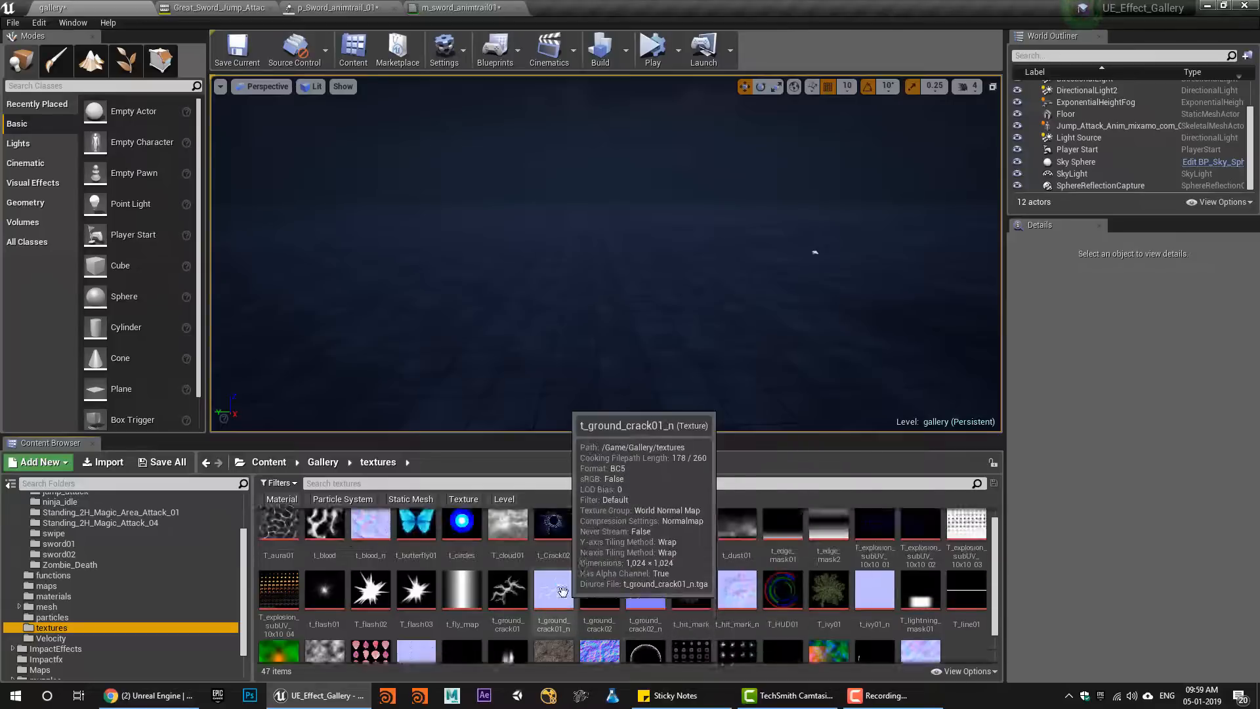
{"action": "scroll", "coordinate": [563, 593], "scroll_direction": "down", "scroll_amount": 1}
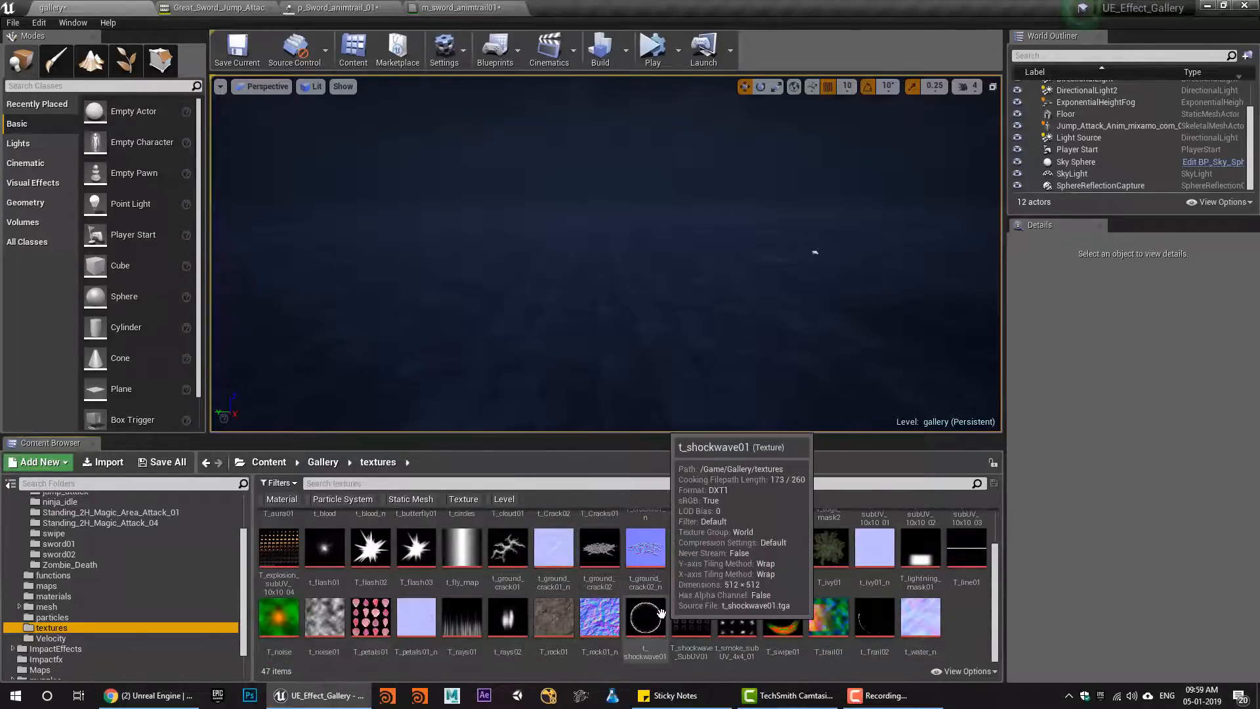
{"action": "scroll", "coordinate": [694, 613], "scroll_direction": "up", "scroll_amount": 1}
{"action": "scroll", "coordinate": [694, 613], "scroll_direction": "down", "scroll_amount": 1}
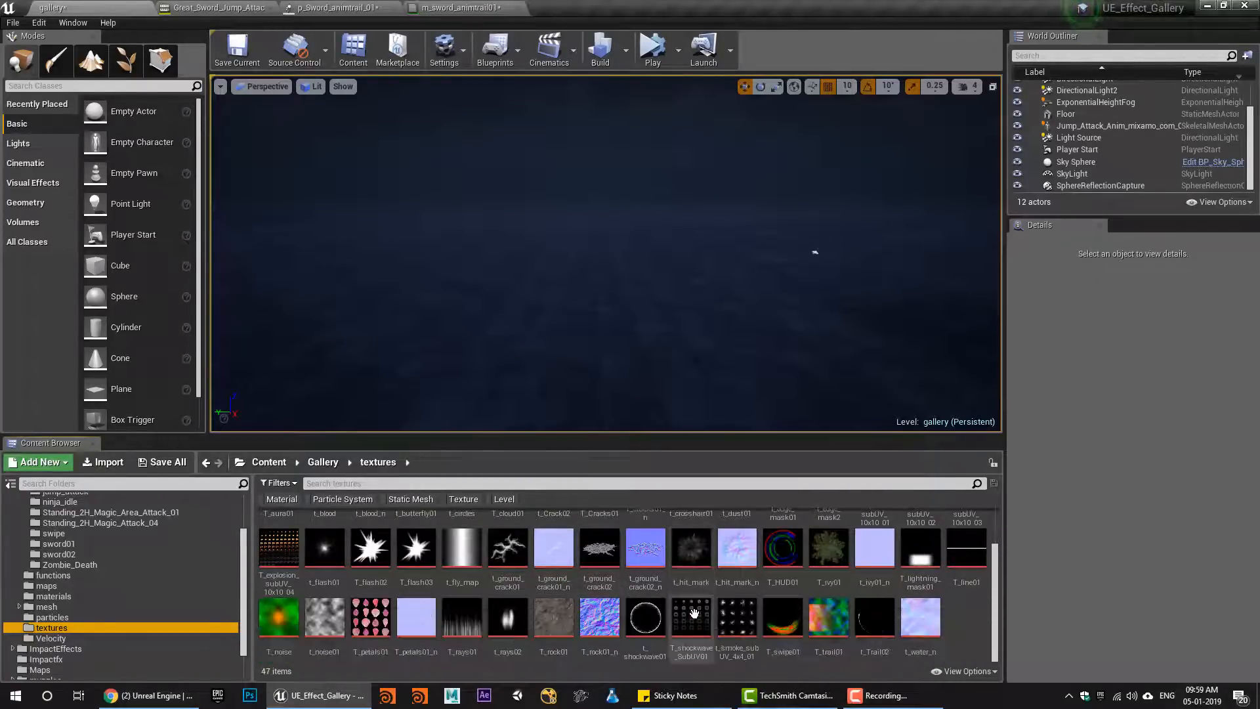
{"action": "scroll", "coordinate": [694, 613], "scroll_direction": "up", "scroll_amount": 1}
{"action": "scroll", "coordinate": [693, 613], "scroll_direction": "down", "scroll_amount": 1}
{"action": "scroll", "coordinate": [694, 613], "scroll_direction": "up", "scroll_amount": 1}
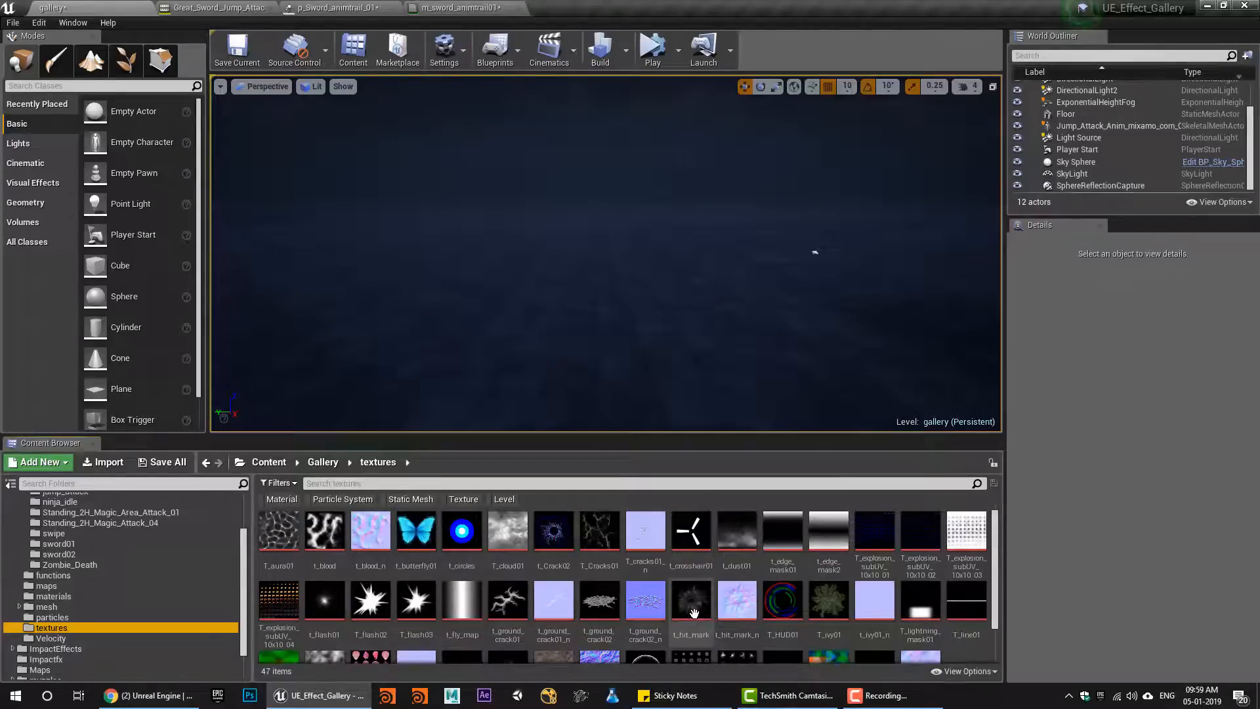
{"action": "scroll", "coordinate": [694, 613], "scroll_direction": "down", "scroll_amount": 1}
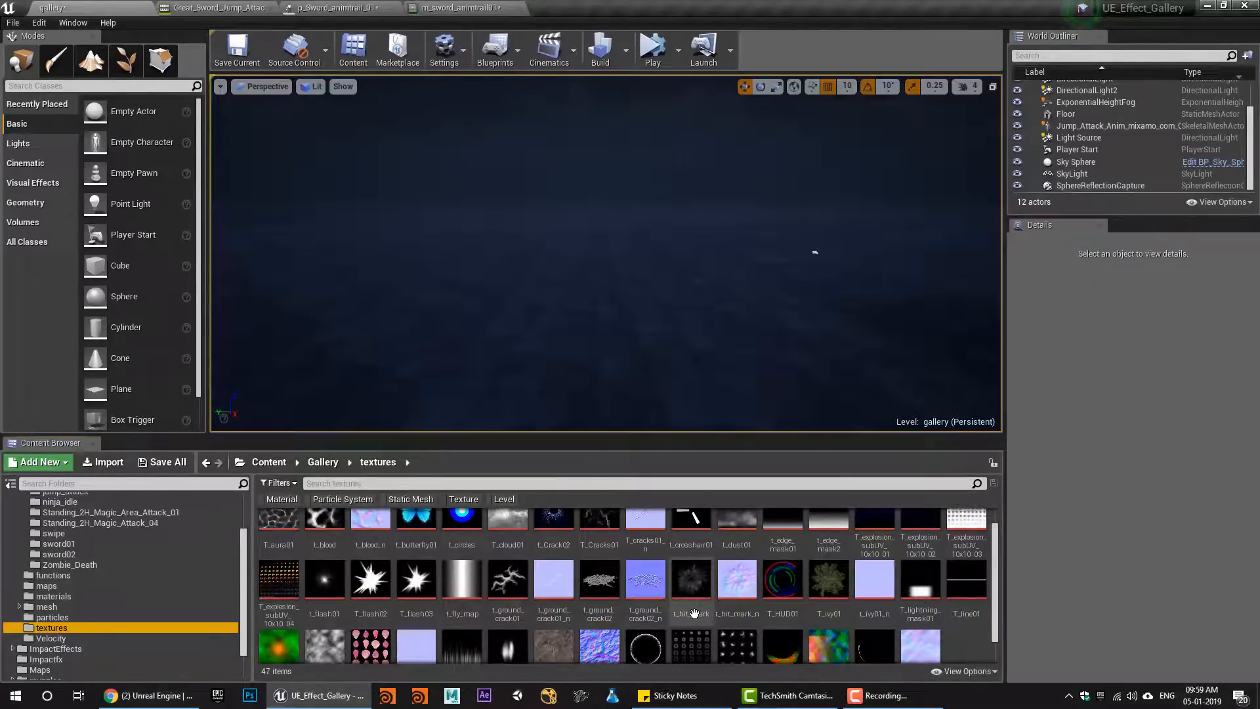
{"action": "scroll", "coordinate": [693, 613], "scroll_direction": "up", "scroll_amount": 1}
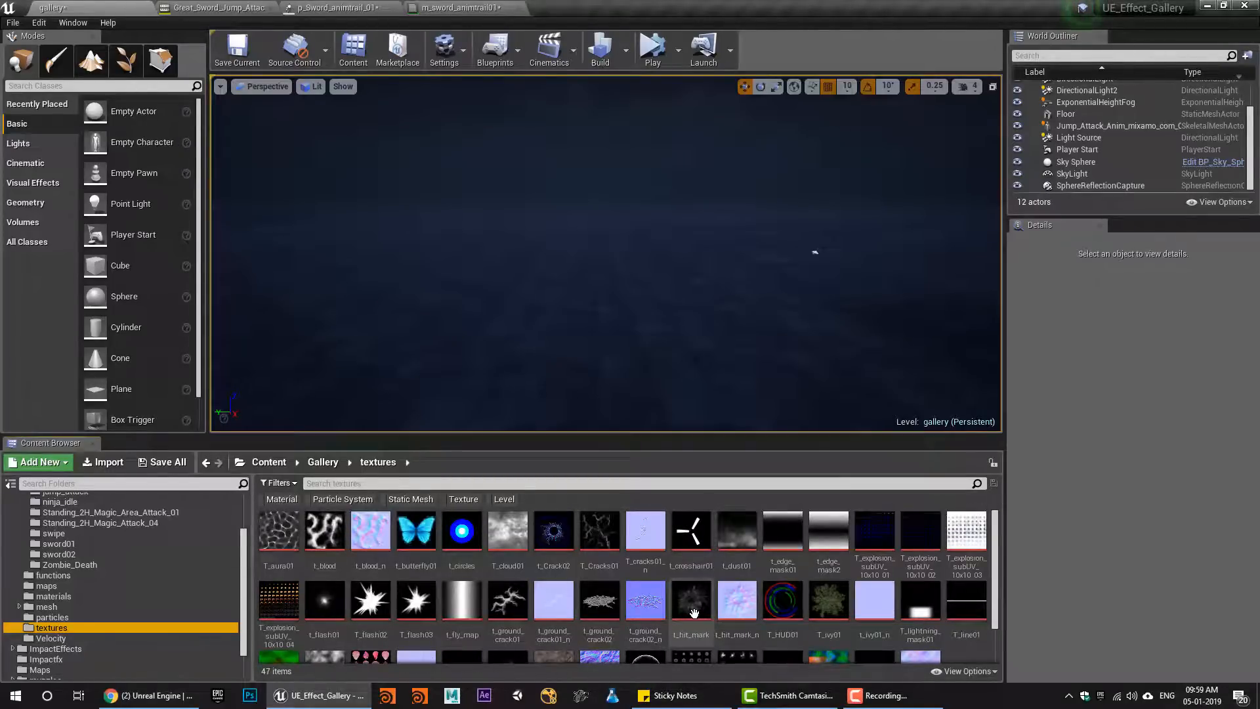
{"action": "scroll", "coordinate": [403, 568], "scroll_direction": "down", "scroll_amount": 2}
Open the T_flash03 texture to examine it, then close it and return to the level editor
{"action": "left_click", "coordinate": [418, 561]}
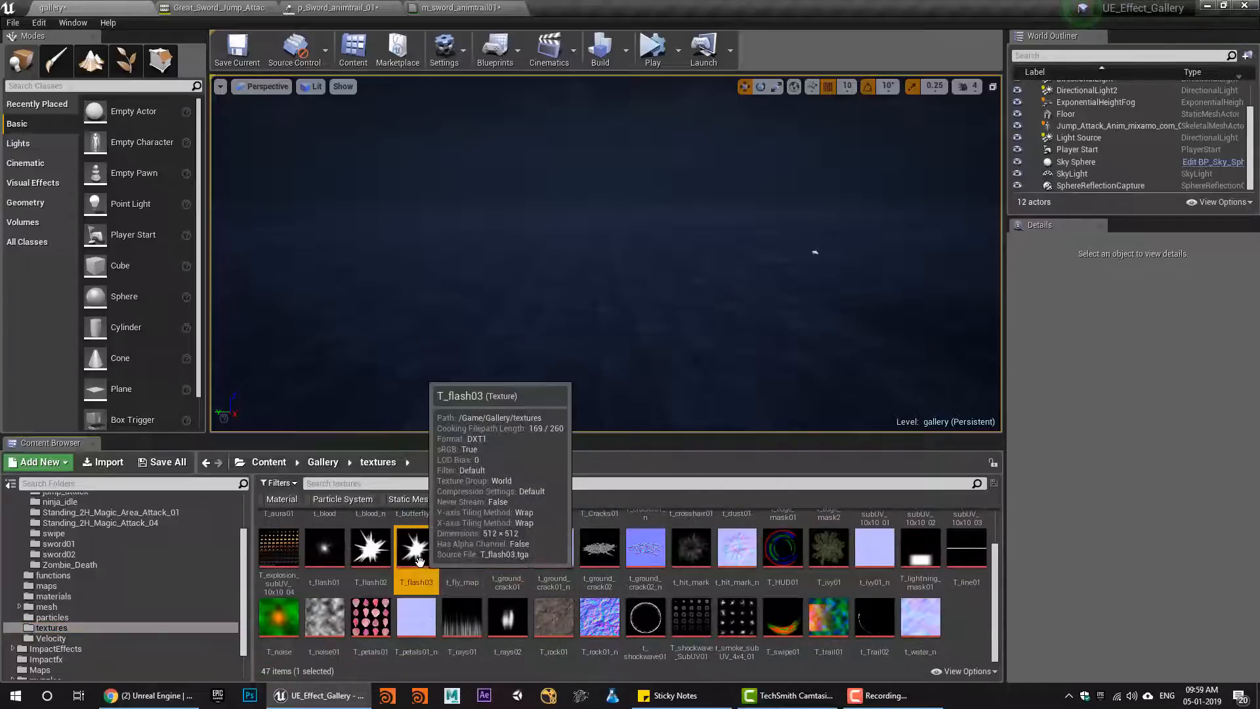
{"action": "double_click", "coordinate": [419, 561]}
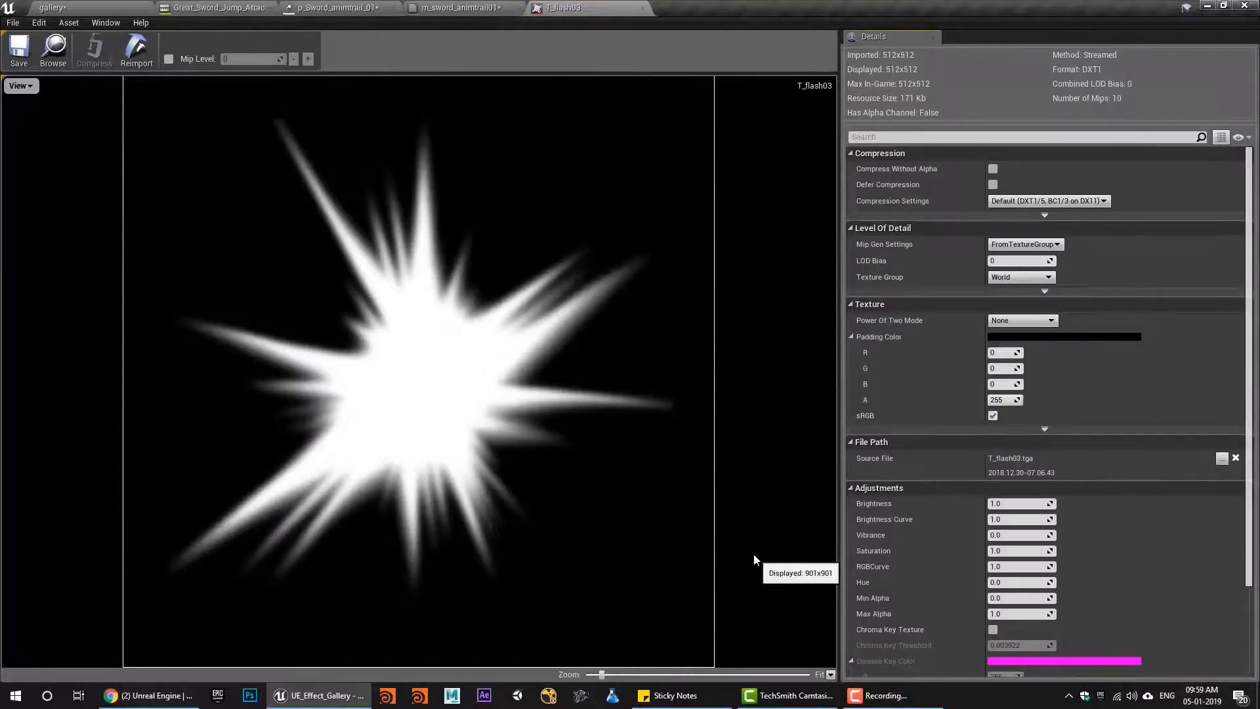
{"action": "left_click", "coordinate": [589, 7]}
{"action": "left_click", "coordinate": [52, 7]}
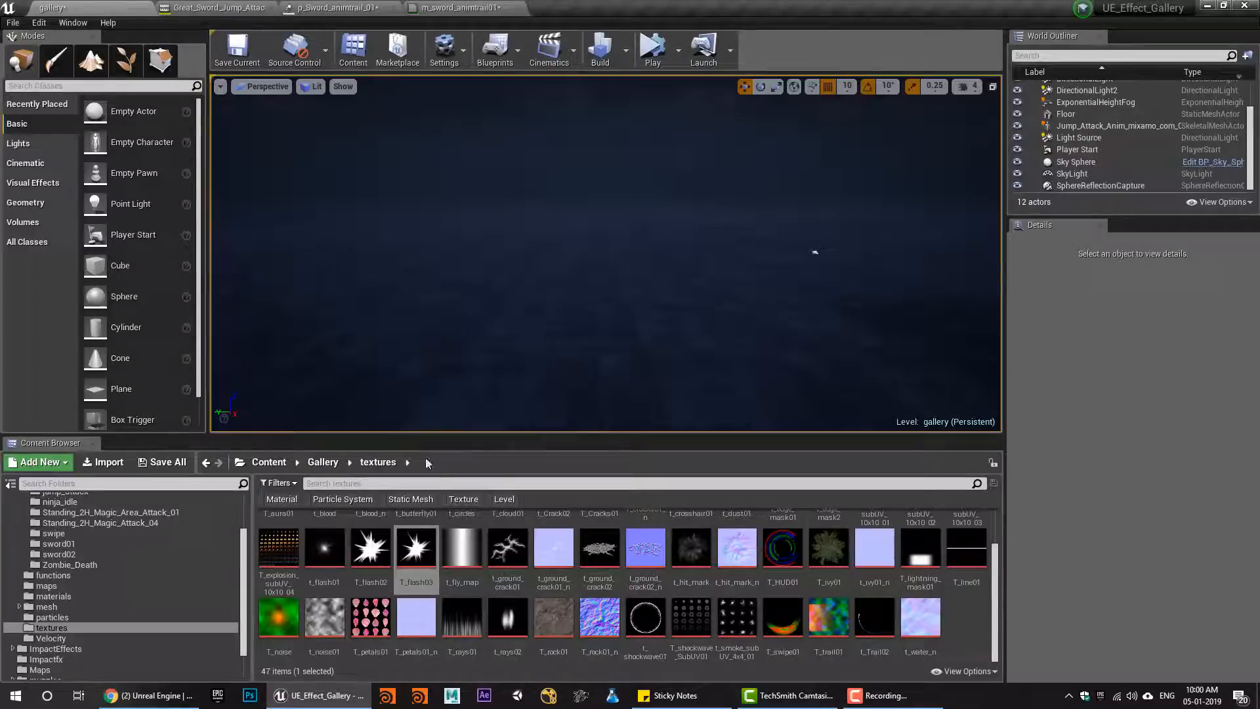
Locate the T_flash03 texture's source file in its folder and open T_flash03.tga in Photoshop
{"action": "right_click", "coordinate": [410, 550]}
{"action": "left_click", "coordinate": [500, 273]}
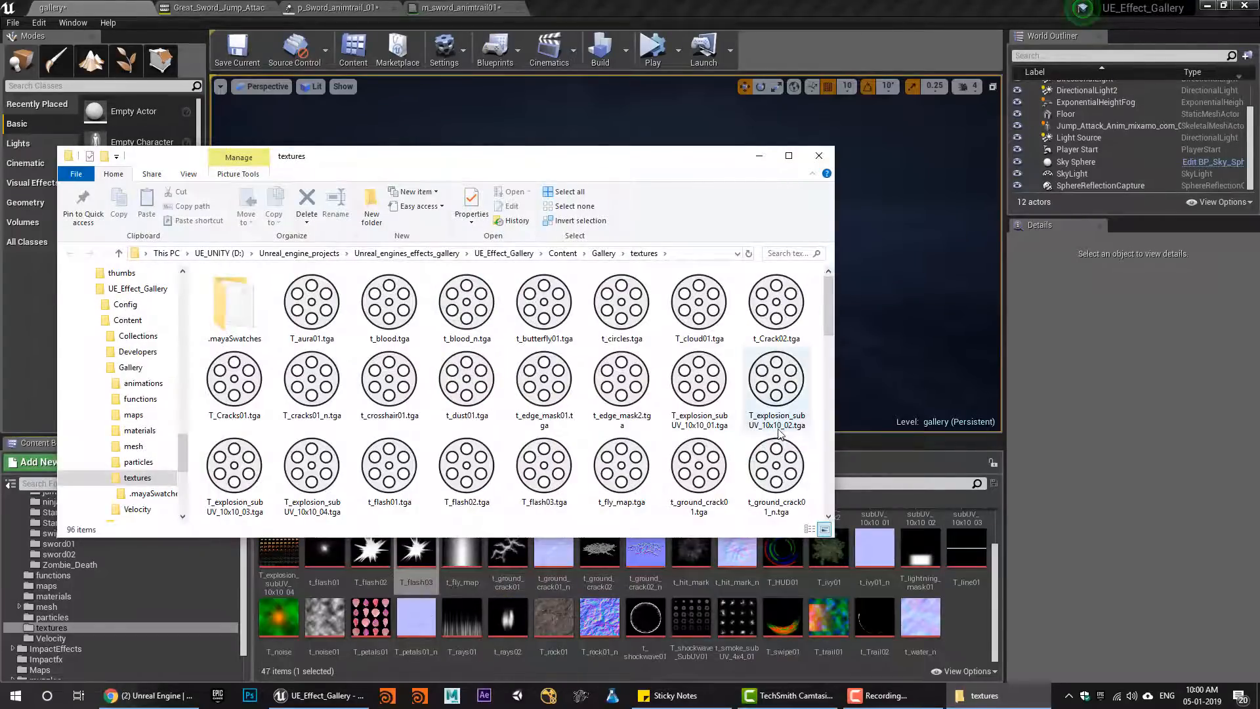
{"action": "right_click", "coordinate": [555, 477]}
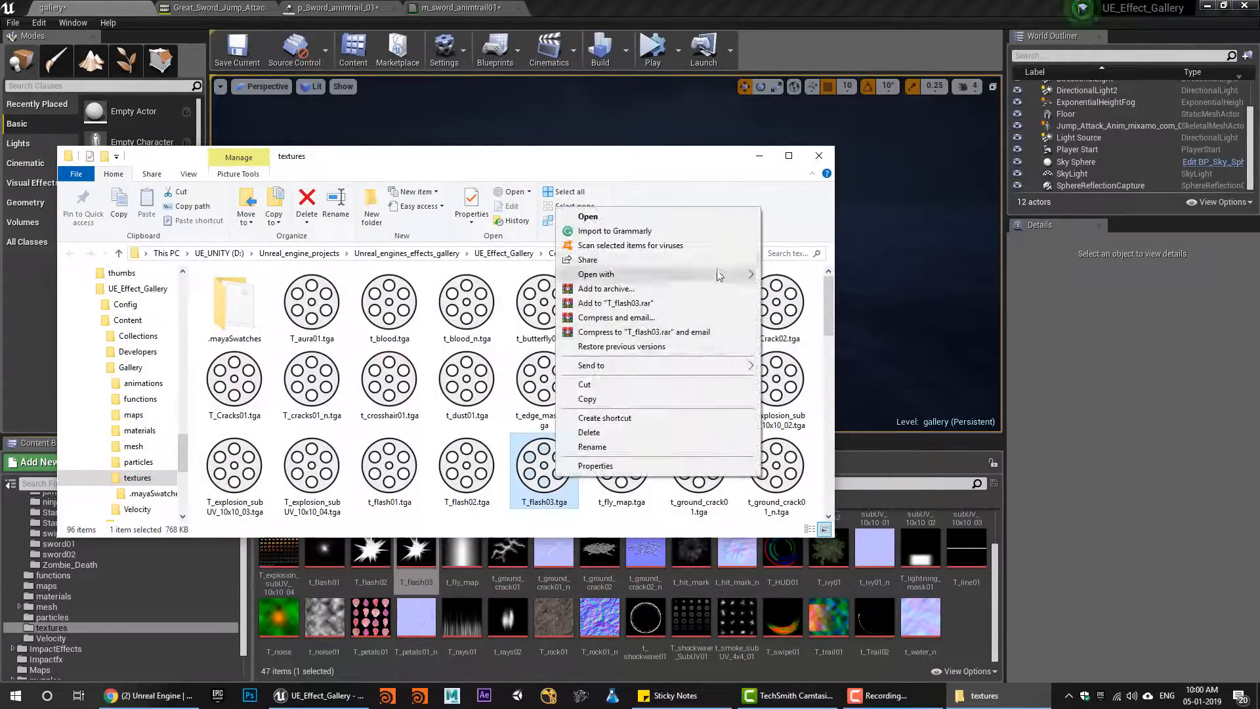
{"action": "left_click", "coordinate": [813, 275]}
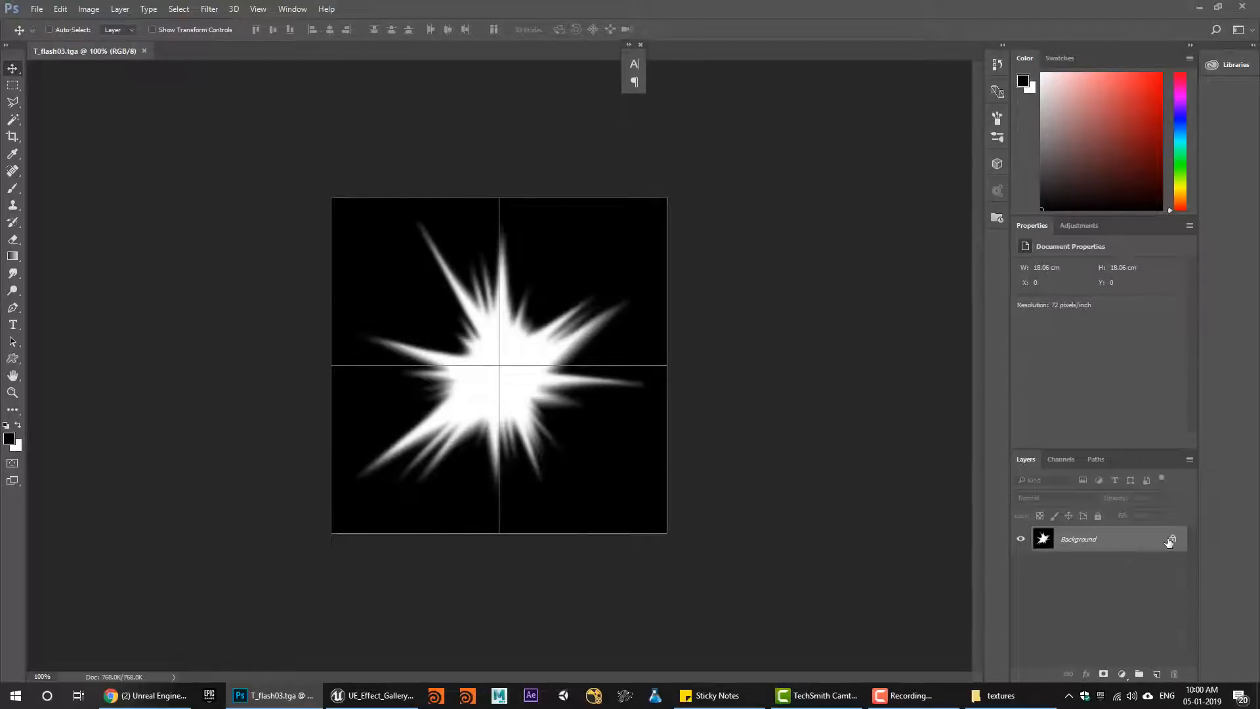
Unlock the background layer, rotate the flash about -140° and move it so its core sits on the canvas's left edge
{"action": "left_click", "coordinate": [1172, 539]}
{"action": "key", "text": "ctrl+t"}
{"action": "left_click_drag", "start_coordinate": [679, 542], "coordinate": [522, 262]}
{"action": "left_click_drag", "start_coordinate": [544, 416], "coordinate": [369, 417]}
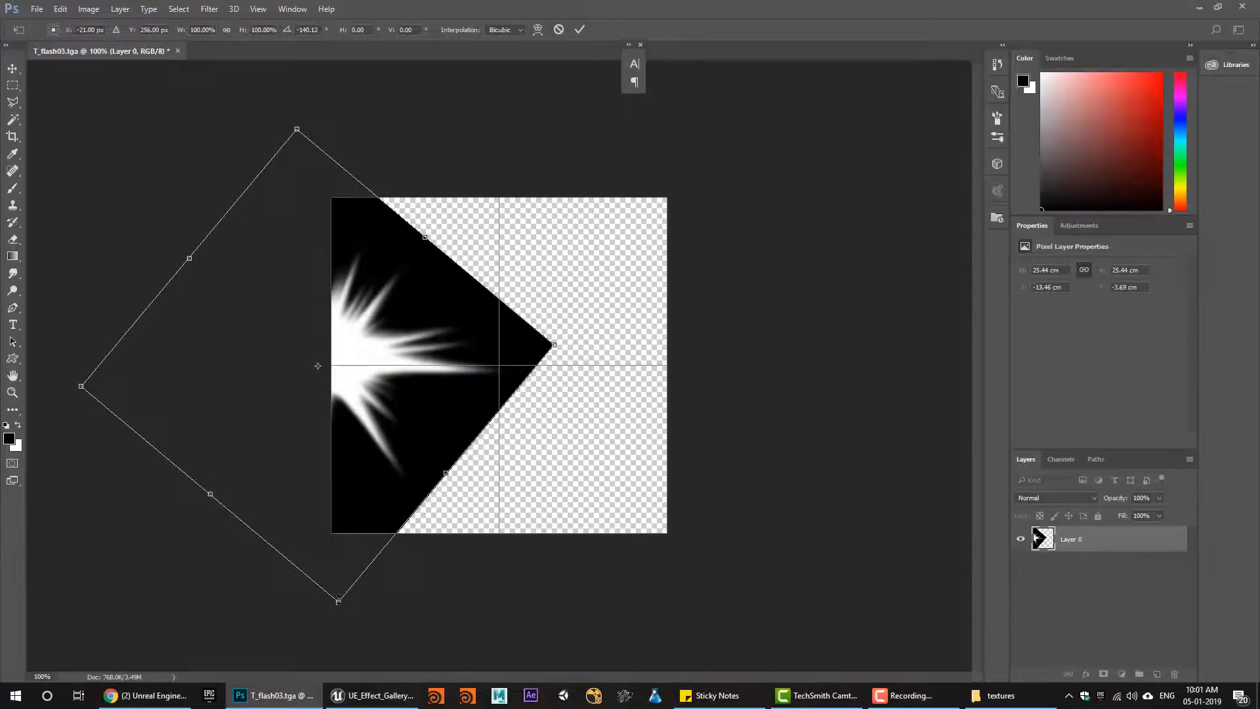
Scale the flash layer to about 134%, fine-tune its position and rotation, and apply the transform
{"action": "left_click_drag", "start_coordinate": [338, 601], "coordinate": [342, 645], "text": "alt"}
{"action": "left_click_drag", "start_coordinate": [369, 472], "coordinate": [369, 457]}
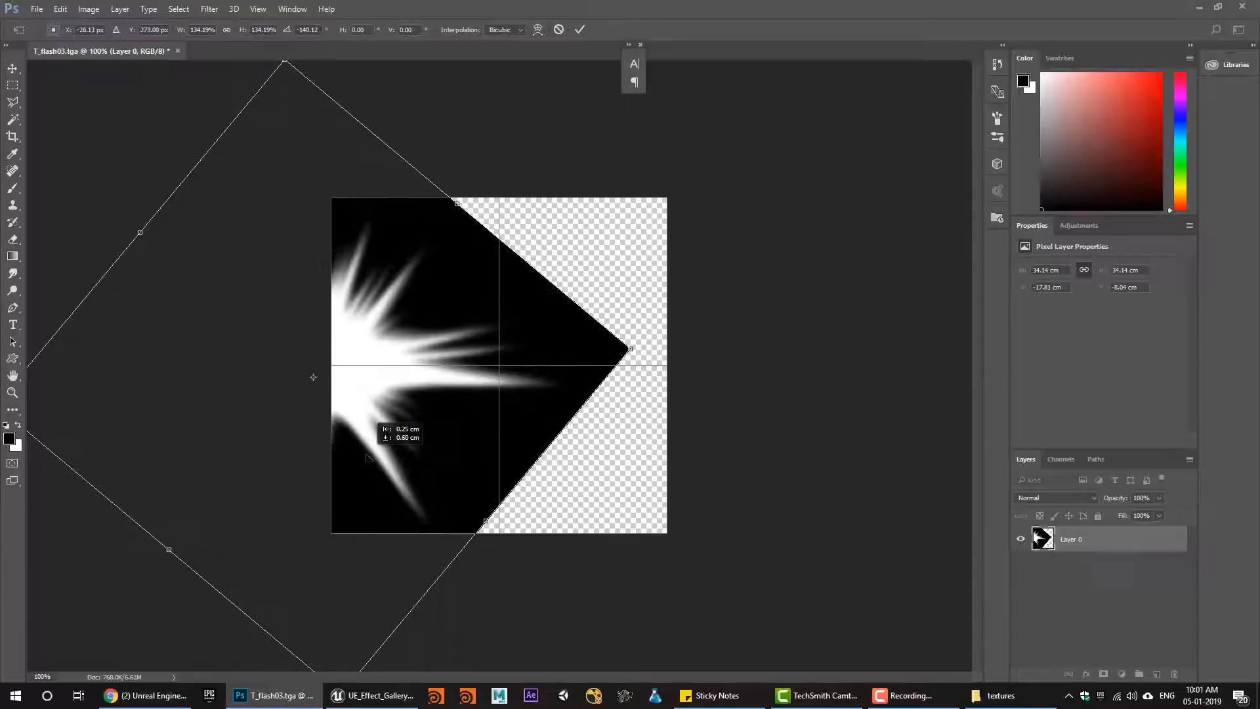
{"action": "left_click_drag", "start_coordinate": [490, 576], "coordinate": [517, 566]}
{"action": "left_click_drag", "start_coordinate": [485, 459], "coordinate": [481, 455]}
{"action": "left_click_drag", "start_coordinate": [549, 478], "coordinate": [532, 557]}
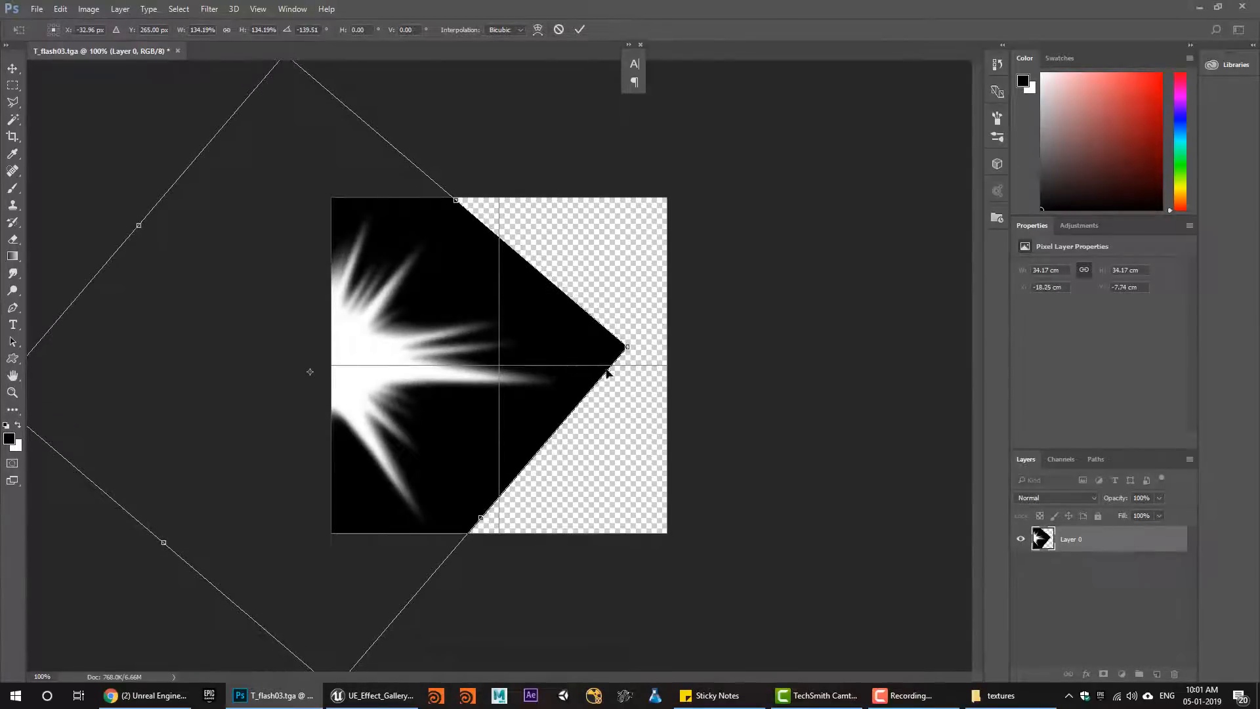
{"action": "key", "text": "Return"}
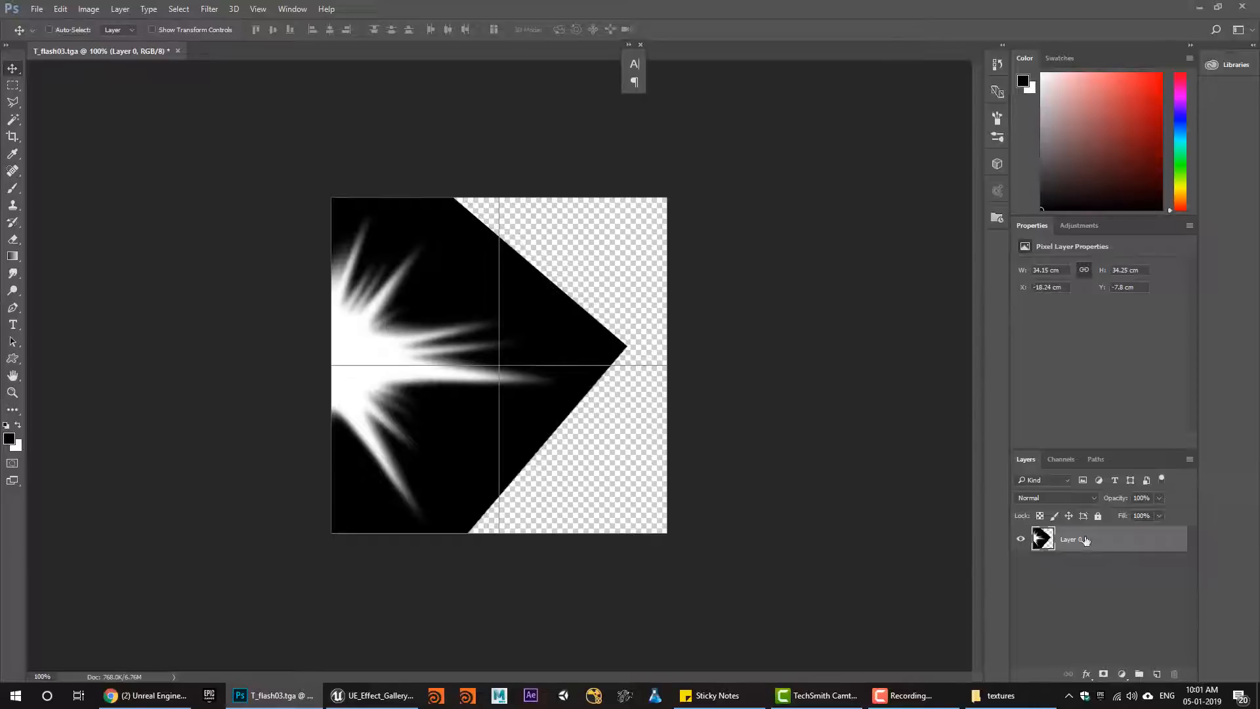
Add a new layer filled with black beneath the flash layer and merge the two layers
{"action": "left_click", "coordinate": [1157, 677]}
{"action": "left_click_drag", "start_coordinate": [1061, 542], "coordinate": [1058, 569]}
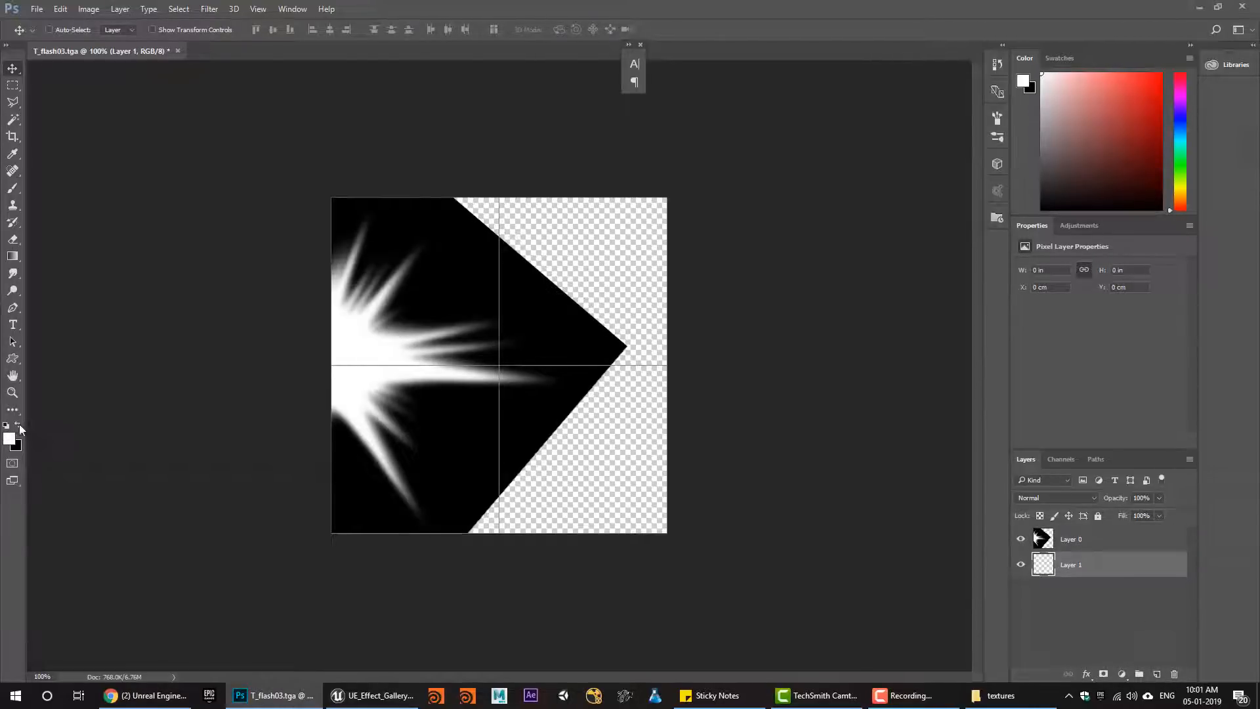
{"action": "key", "text": "ctrl+BackSpace"}
{"action": "left_click", "coordinate": [1075, 539], "text": "ctrl"}
{"action": "key", "text": "ctrl+e"}
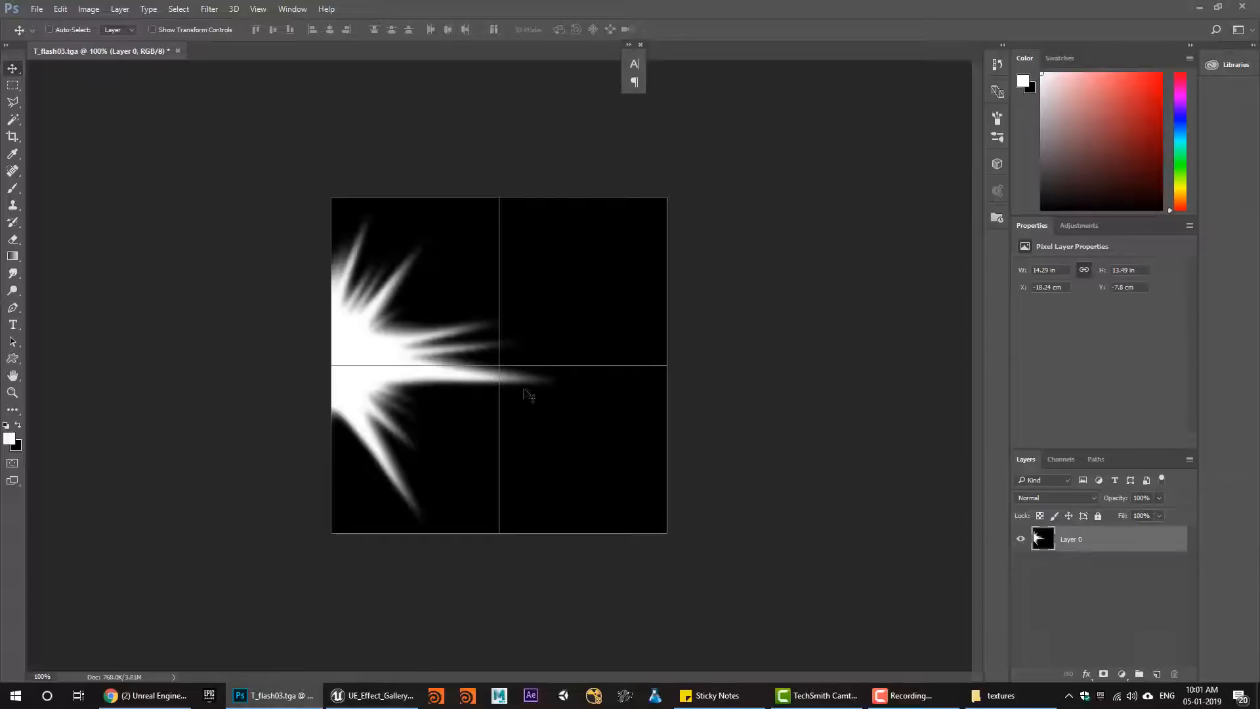
Stretch the merged flash layer horizontally to about 119%, reposition it along the canvas's left edge and apply the transform
{"action": "key", "text": "ctrl+t"}
{"action": "left_click_drag", "start_coordinate": [666, 365], "coordinate": [796, 372]}
{"action": "left_click_drag", "start_coordinate": [472, 370], "coordinate": [400, 365]}
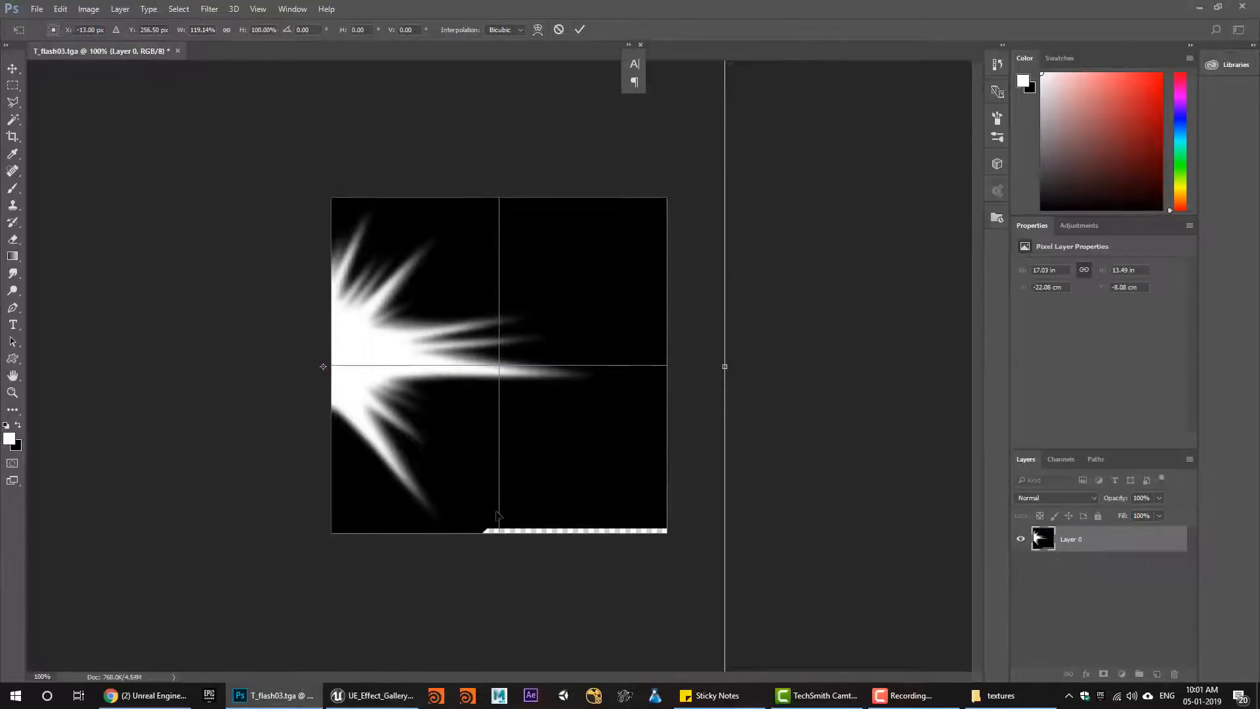
{"action": "key", "text": "Down"}
{"action": "left_click_drag", "start_coordinate": [446, 353], "coordinate": [454, 369]}
{"action": "key", "text": "Return"}
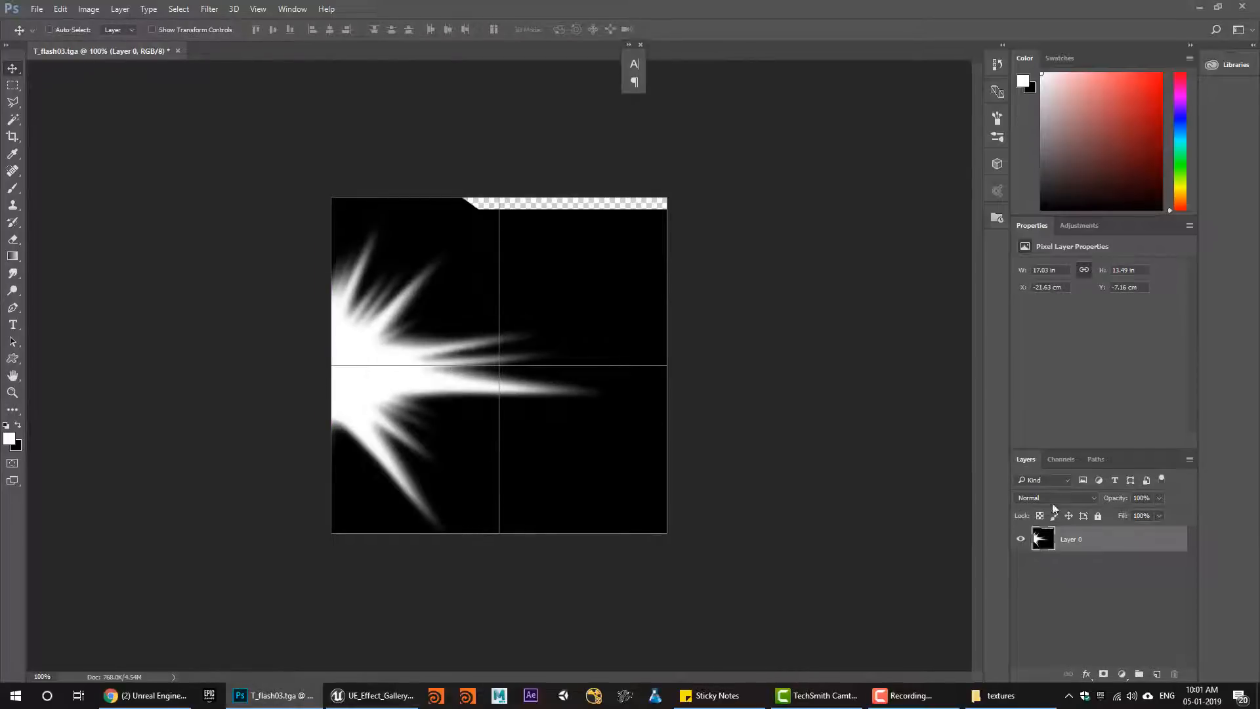
Duplicate the flash layer, set the copy to Screen blending, flip it vertically and shift it slightly to add more spikes
{"action": "key", "text": "ctrl+j"}
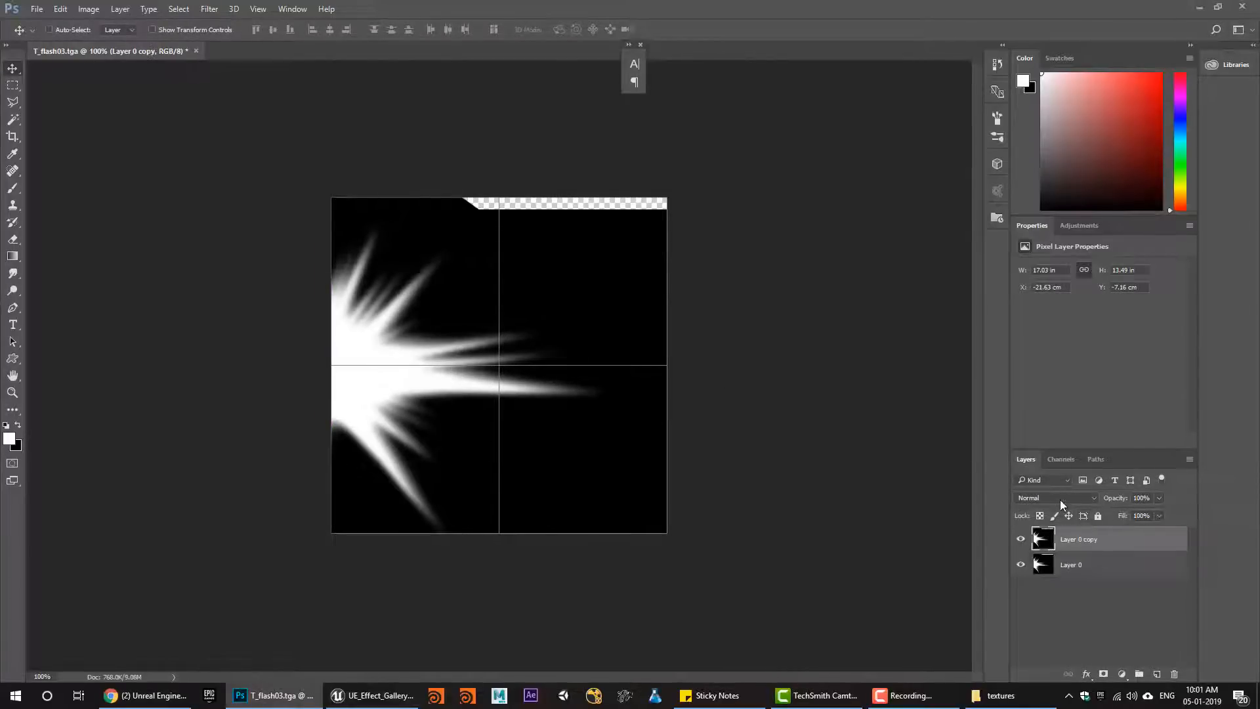
{"action": "left_click", "coordinate": [1060, 499]}
{"action": "left_click", "coordinate": [1033, 321]}
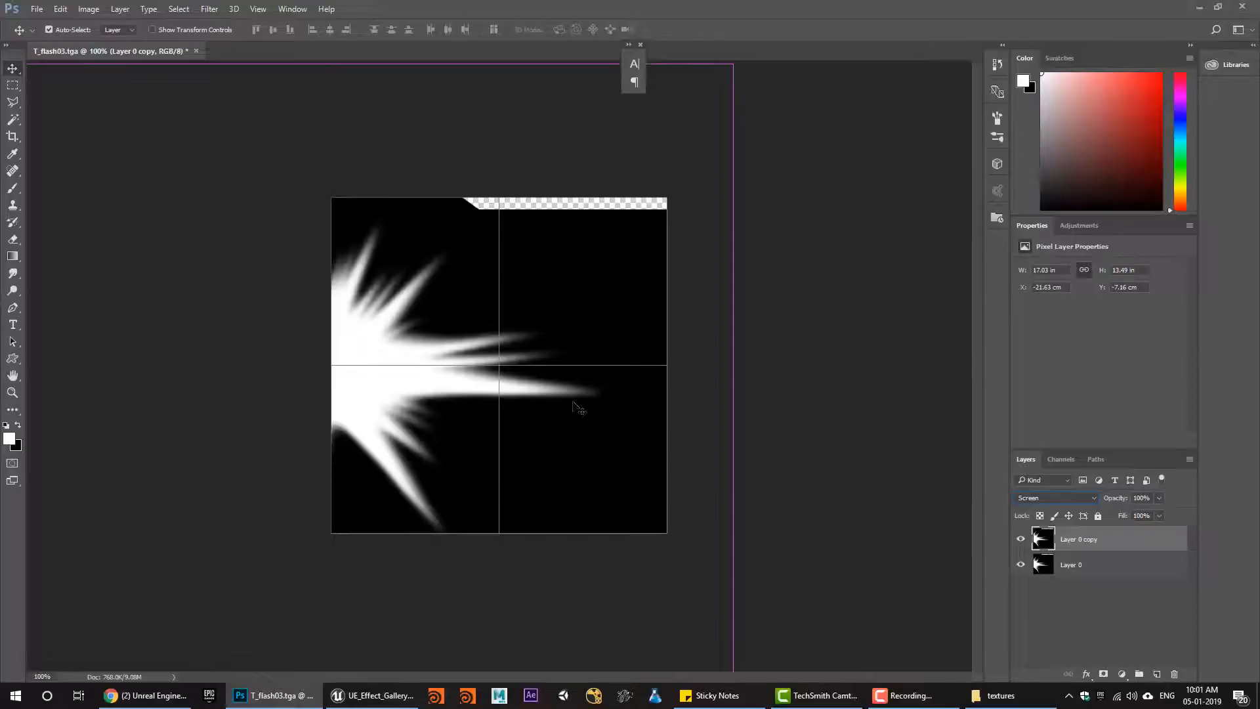
{"action": "key", "text": "ctrl+t"}
{"action": "right_click", "coordinate": [440, 545]}
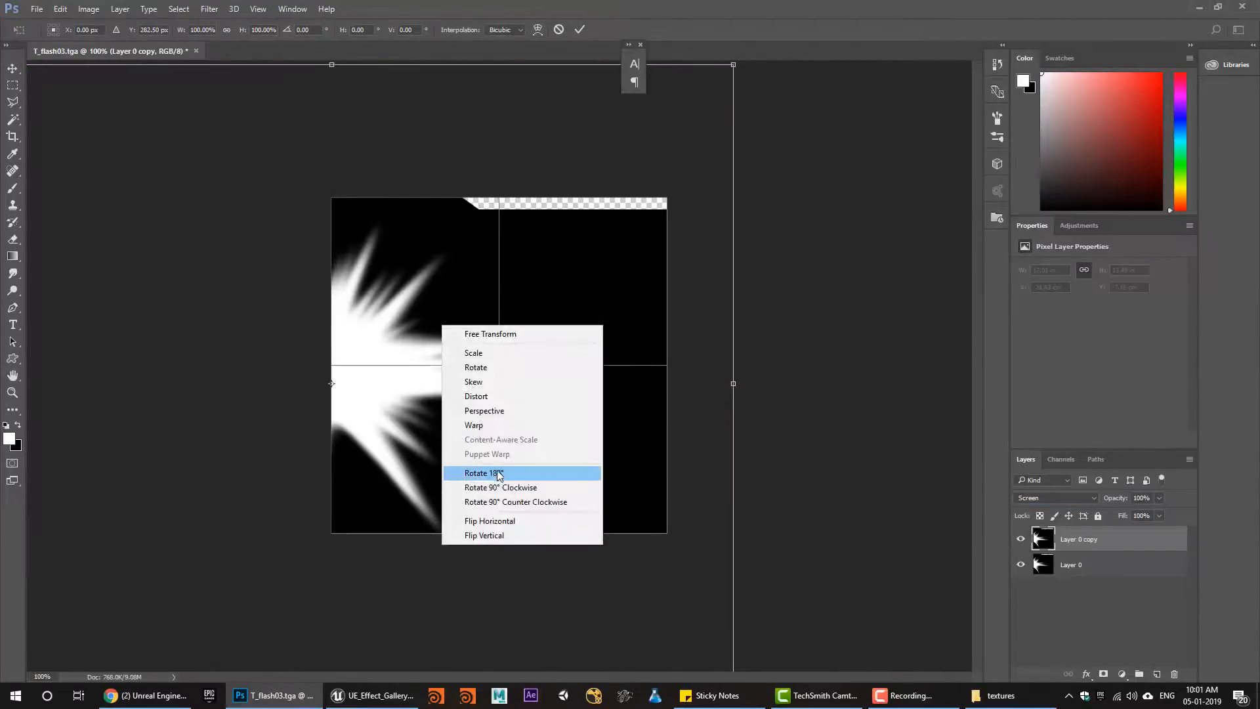
{"action": "left_click", "coordinate": [492, 534]}
{"action": "mouse_move", "coordinate": [430, 371]}
{"action": "left_mouse_down"}
{"action": "mouse_move", "coordinate": [402, 374]}
{"action": "mouse_move", "coordinate": [415, 381]}
{"action": "left_mouse_up"}
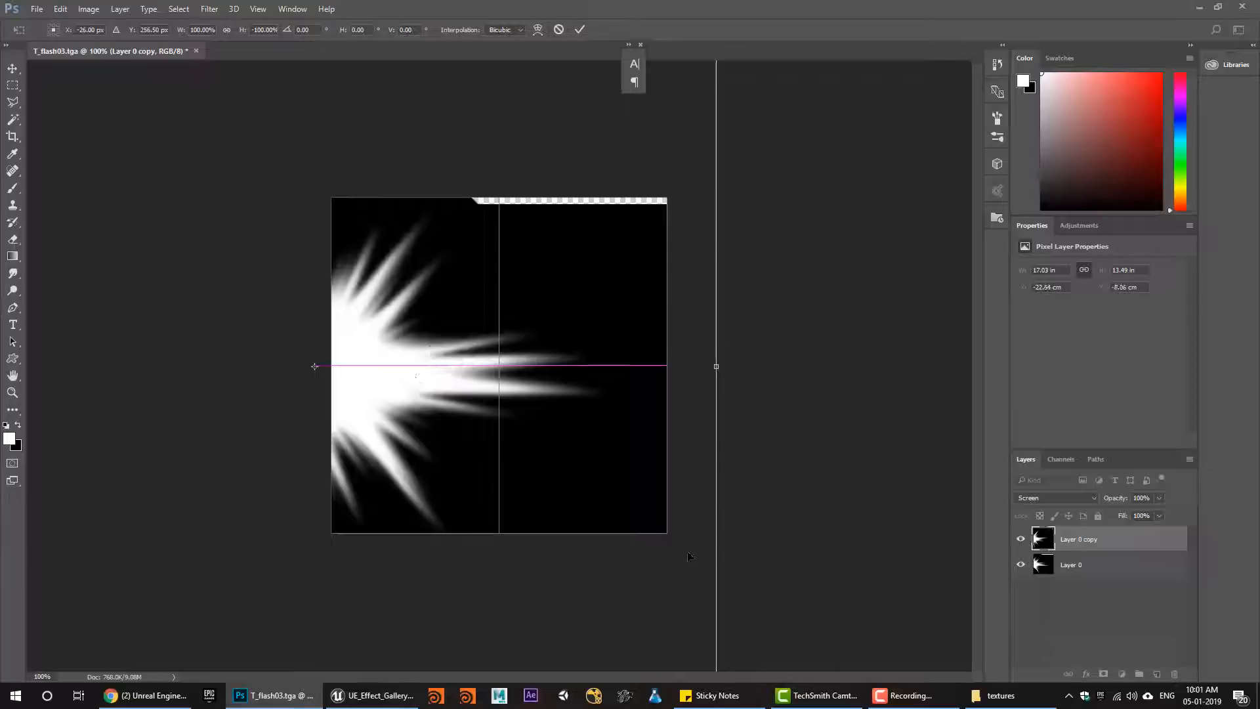
{"action": "key", "text": "Return"}
Merge both flash layers and nudge the result to center the spikes vertically and cover the transparent strip
{"action": "left_click", "coordinate": [1073, 569], "text": "shift"}
{"action": "key", "text": "ctrl+e"}
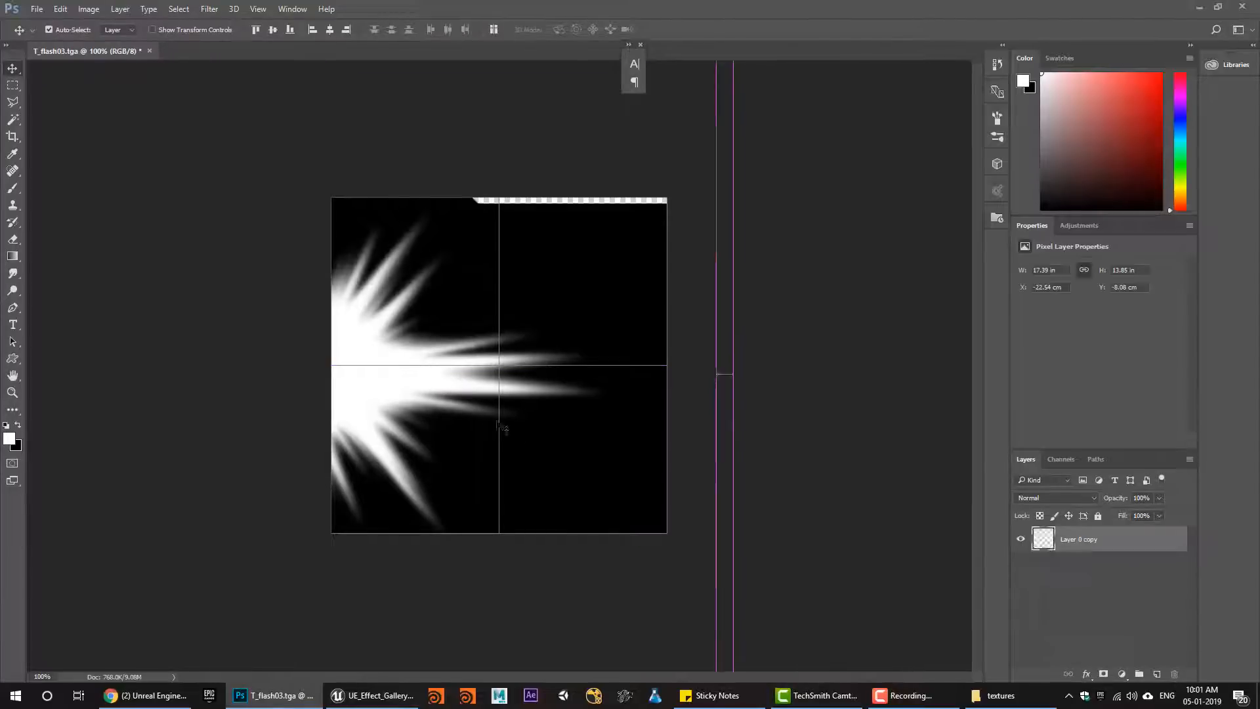
{"action": "left_click_drag", "start_coordinate": [442, 380], "coordinate": [441, 376]}
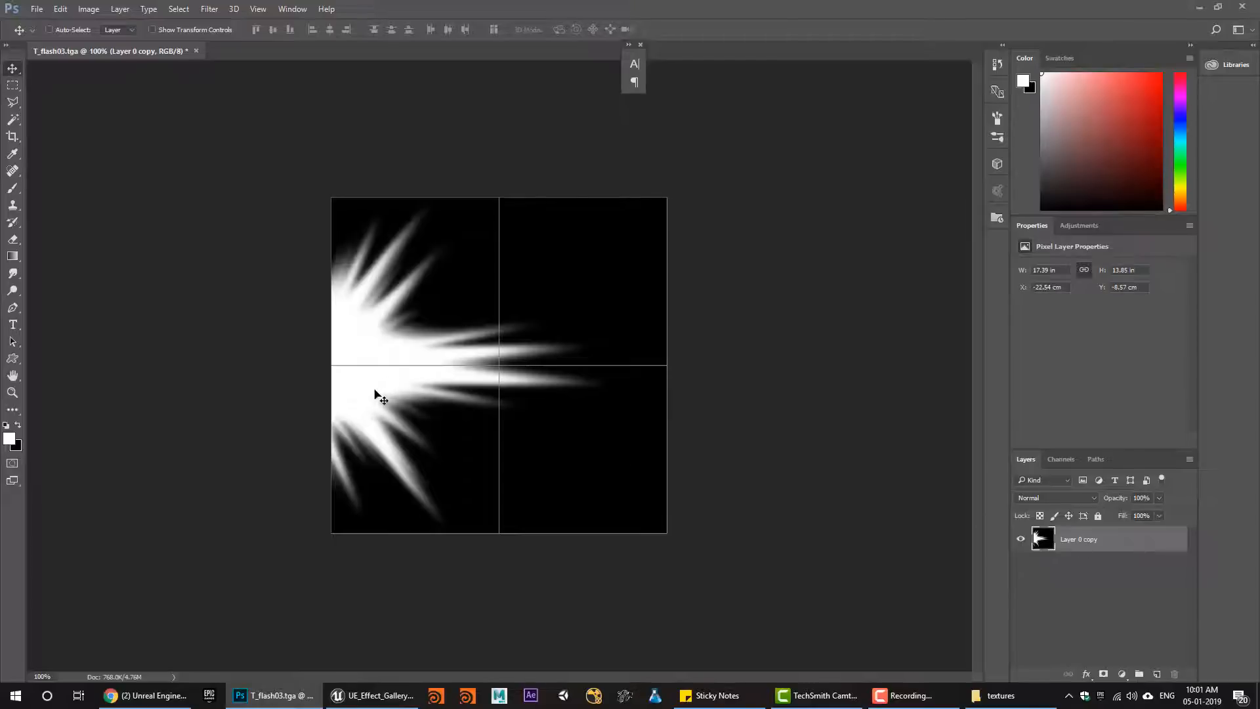
{"action": "left_click_drag", "start_coordinate": [373, 397], "coordinate": [369, 397]}
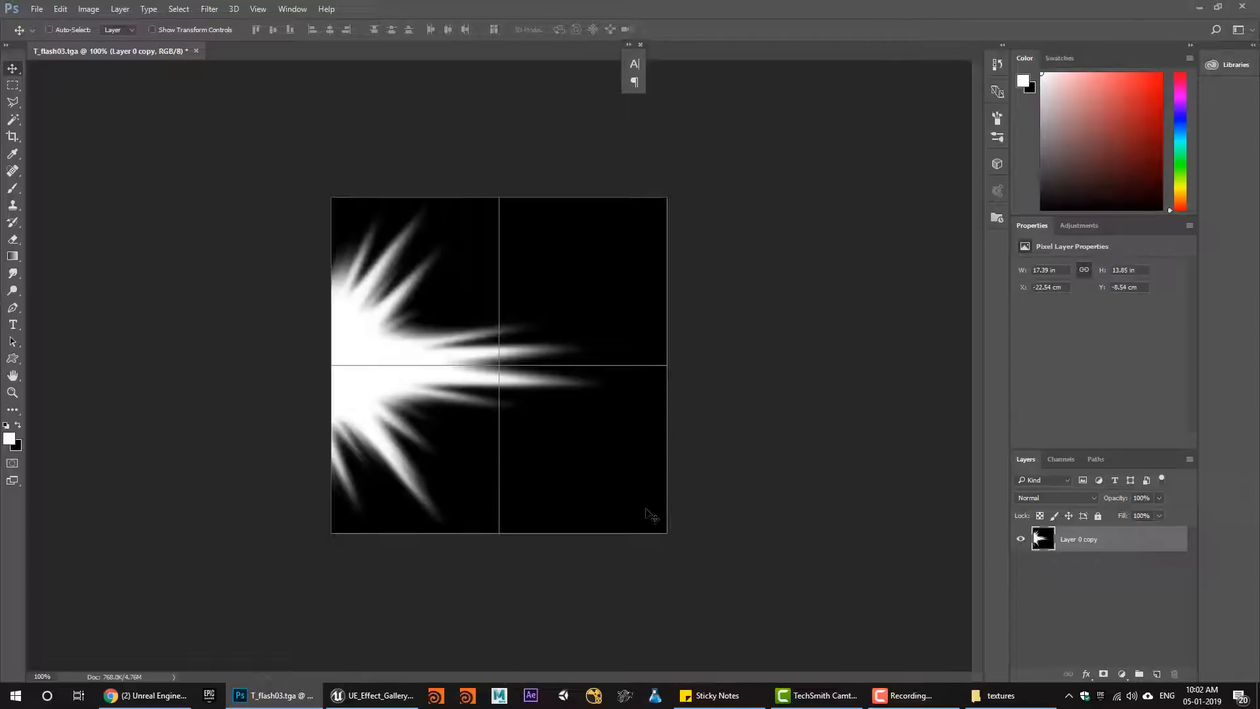
{"action": "key", "text": "ctrl+plus"}
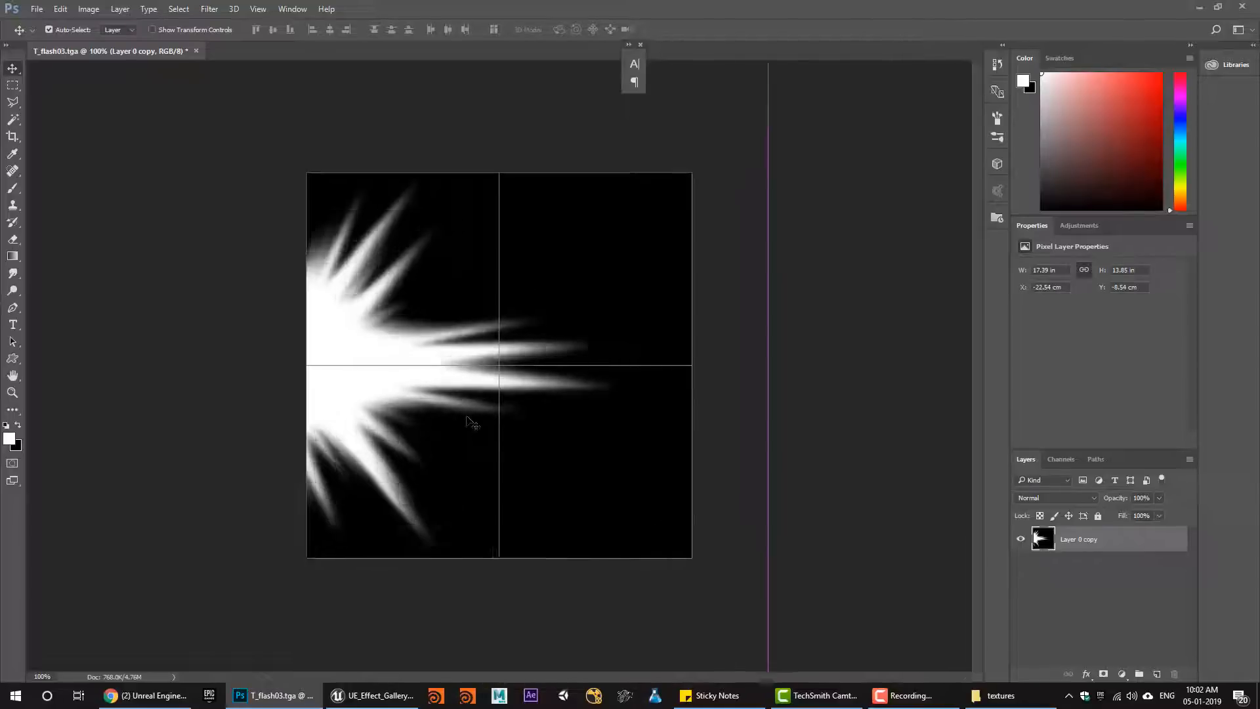
{"action": "key", "text": "ctrl+minus"}
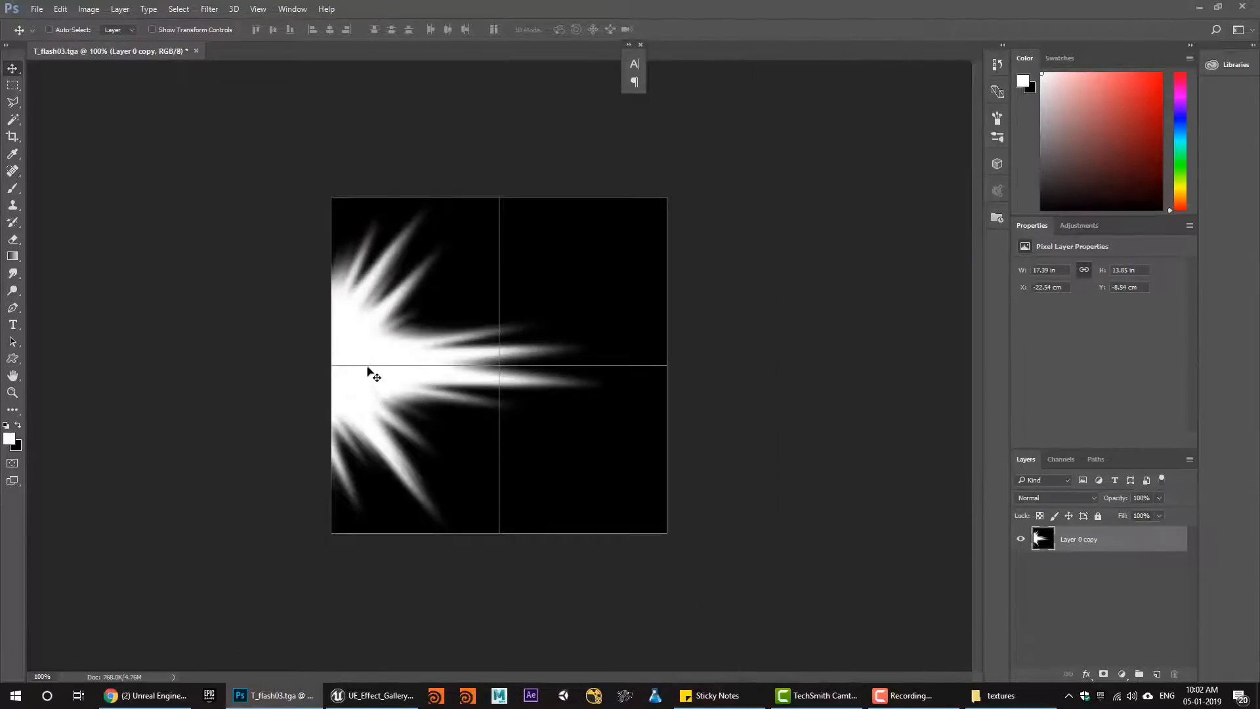
{"action": "key", "text": "Left"}
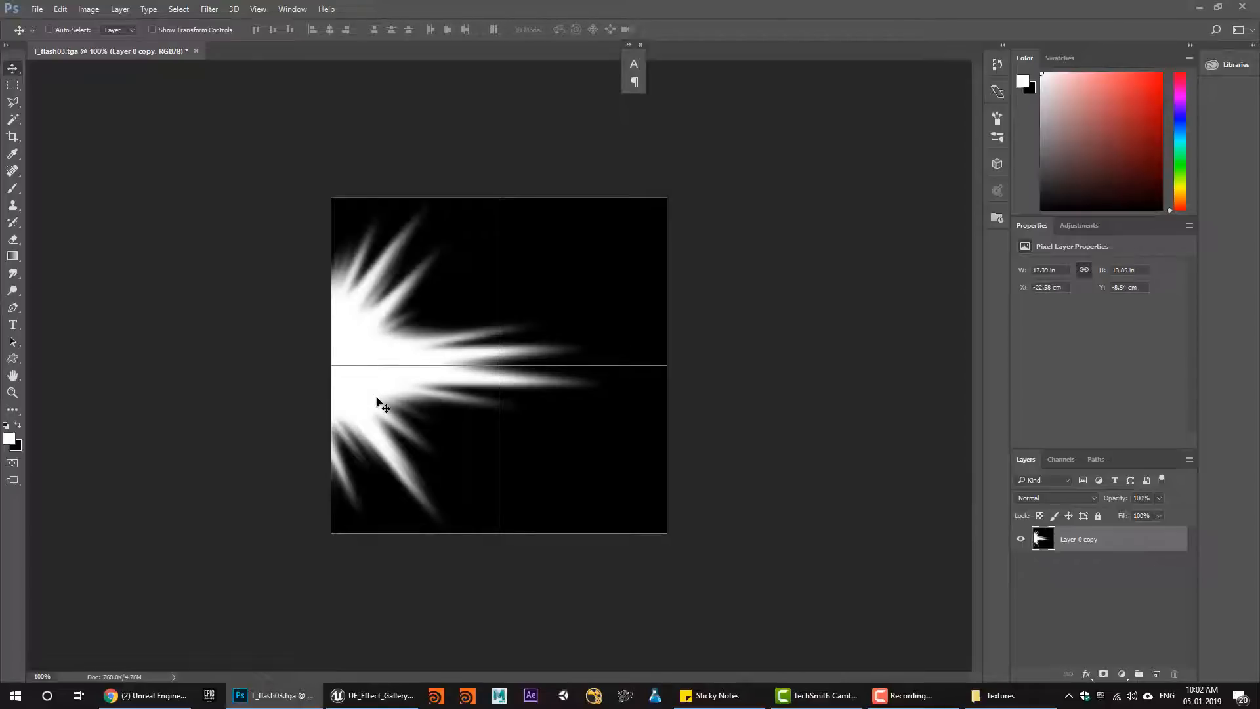
{"action": "key", "text": "ctrl"}
Save the image as t_animtrail01.tga in the textures folder, in Targa format at 24 bits/pixel
{"action": "left_click", "coordinate": [30, 10]}
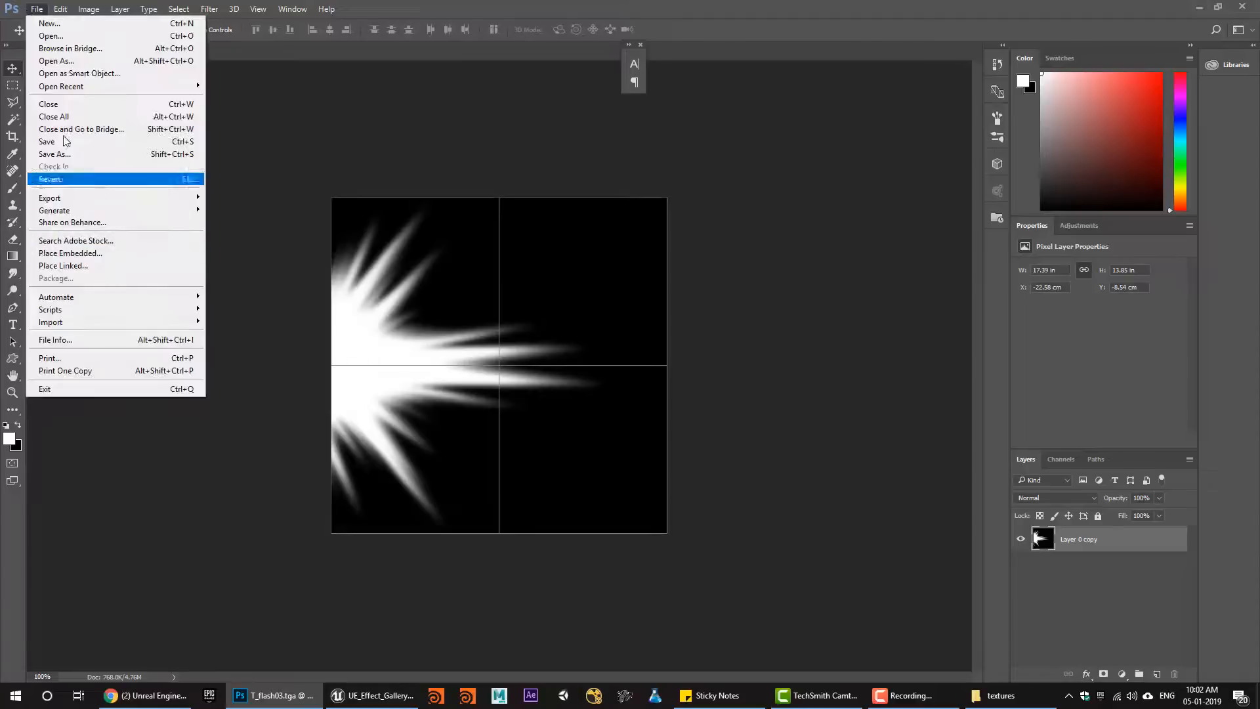
{"action": "left_click", "coordinate": [72, 156]}
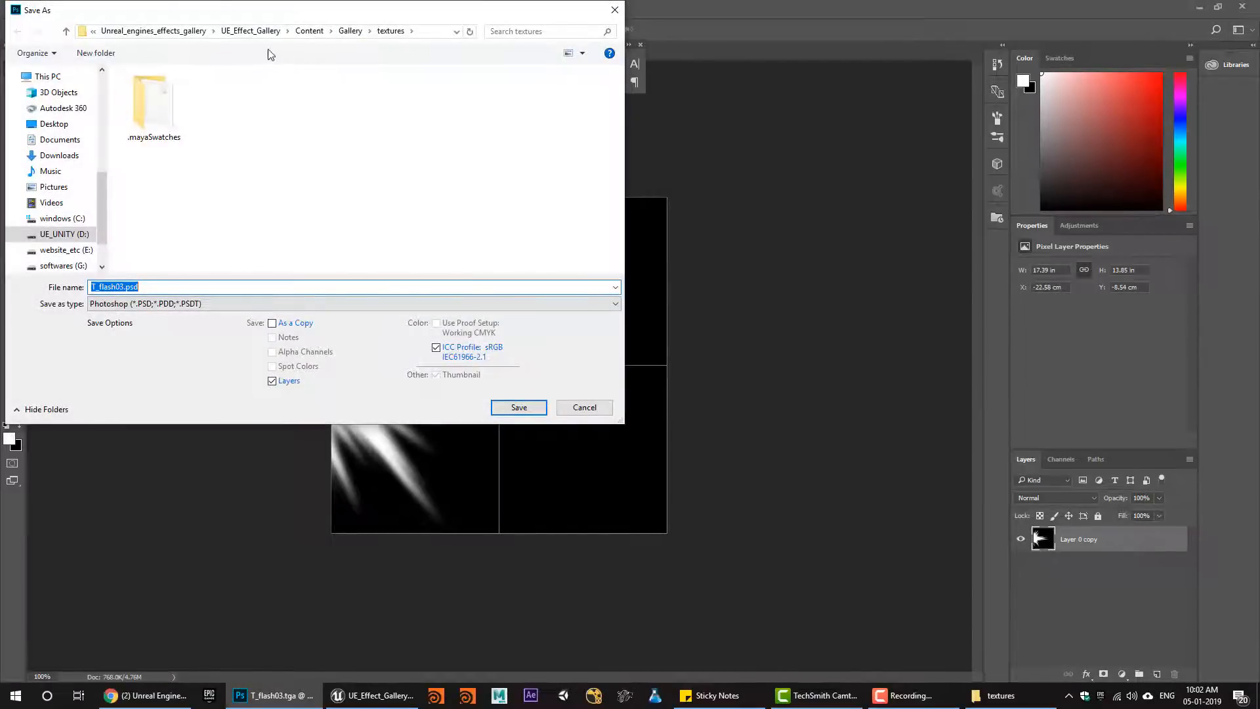
{"action": "type", "text": "t"}
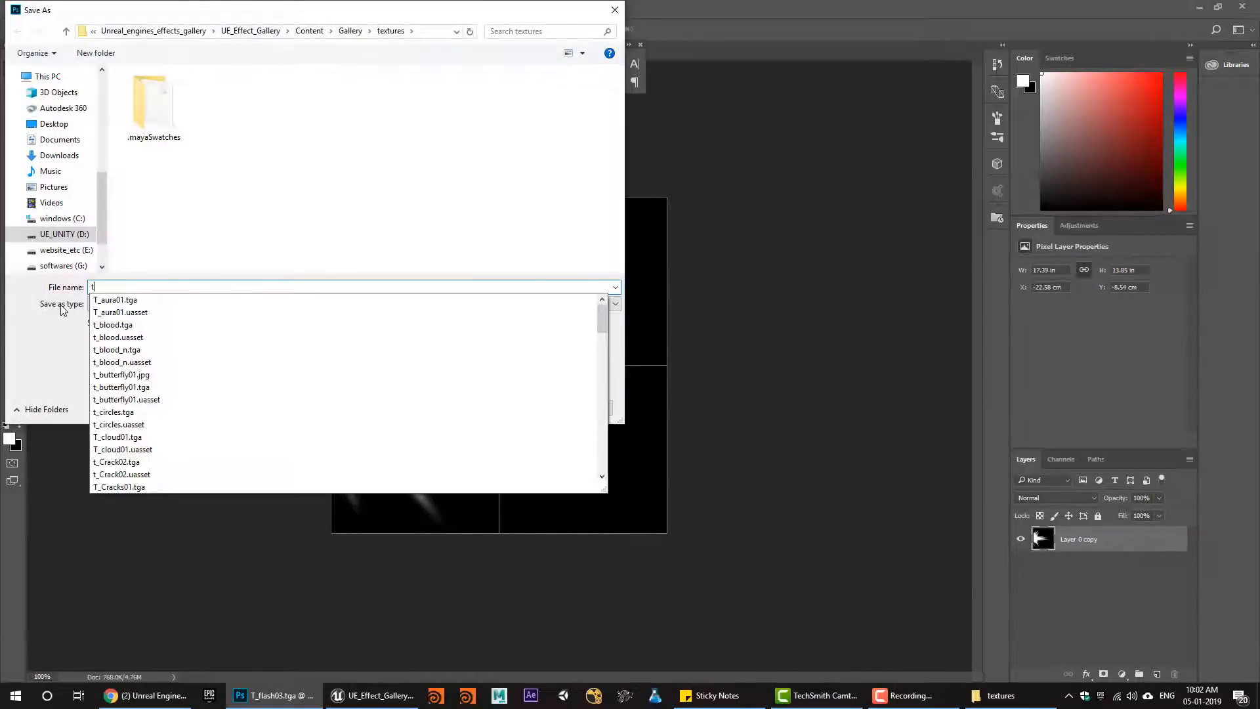
{"action": "type", "text": "_animtrail01"}
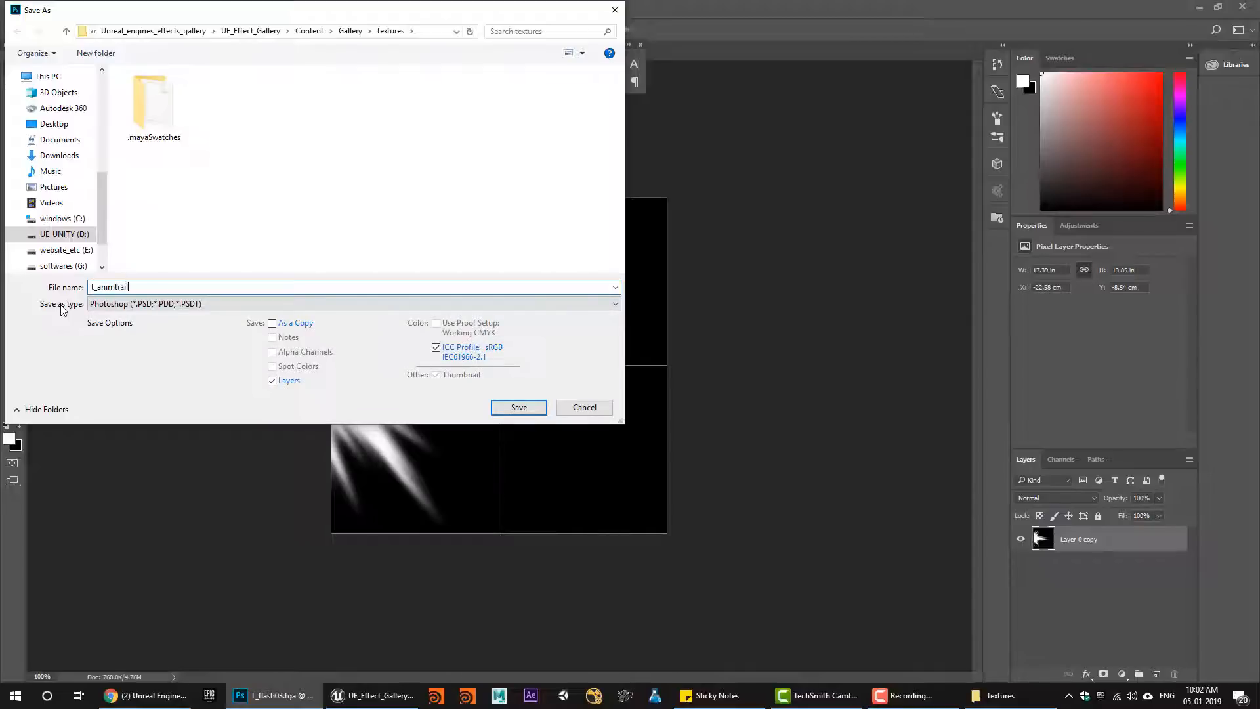
{"action": "left_click", "coordinate": [153, 308]}
{"action": "left_click", "coordinate": [142, 522]}
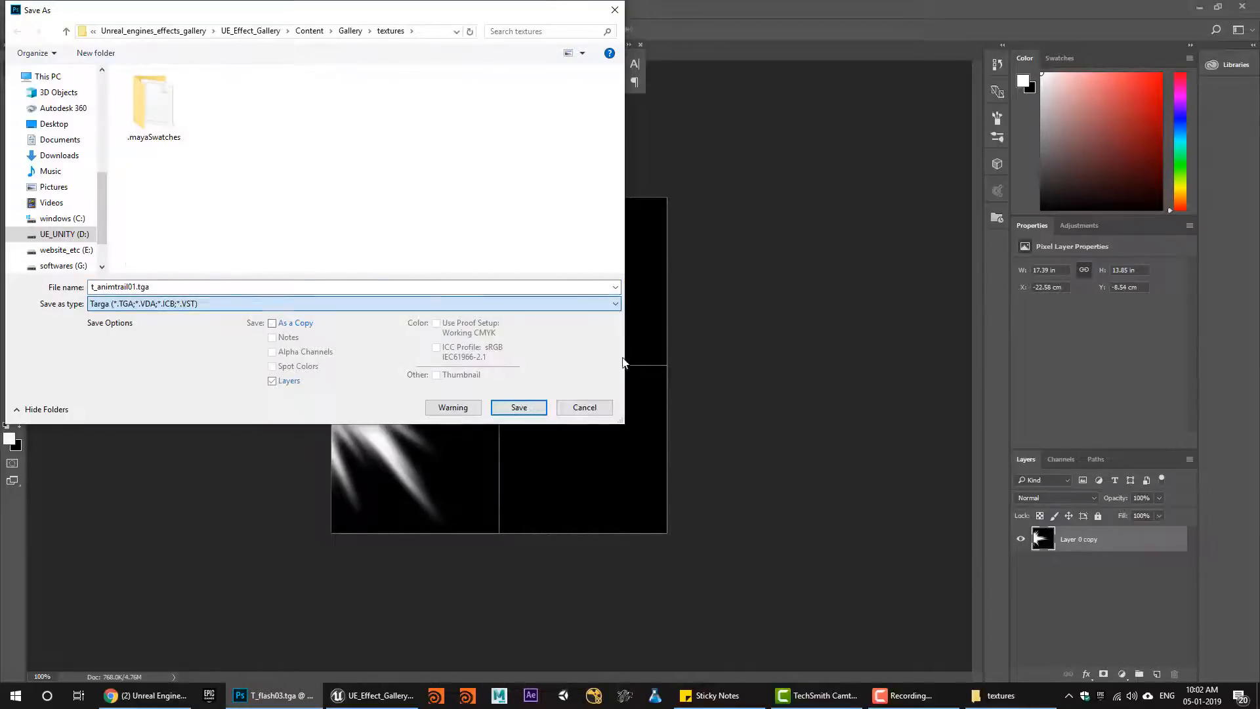
{"action": "left_click", "coordinate": [544, 408]}
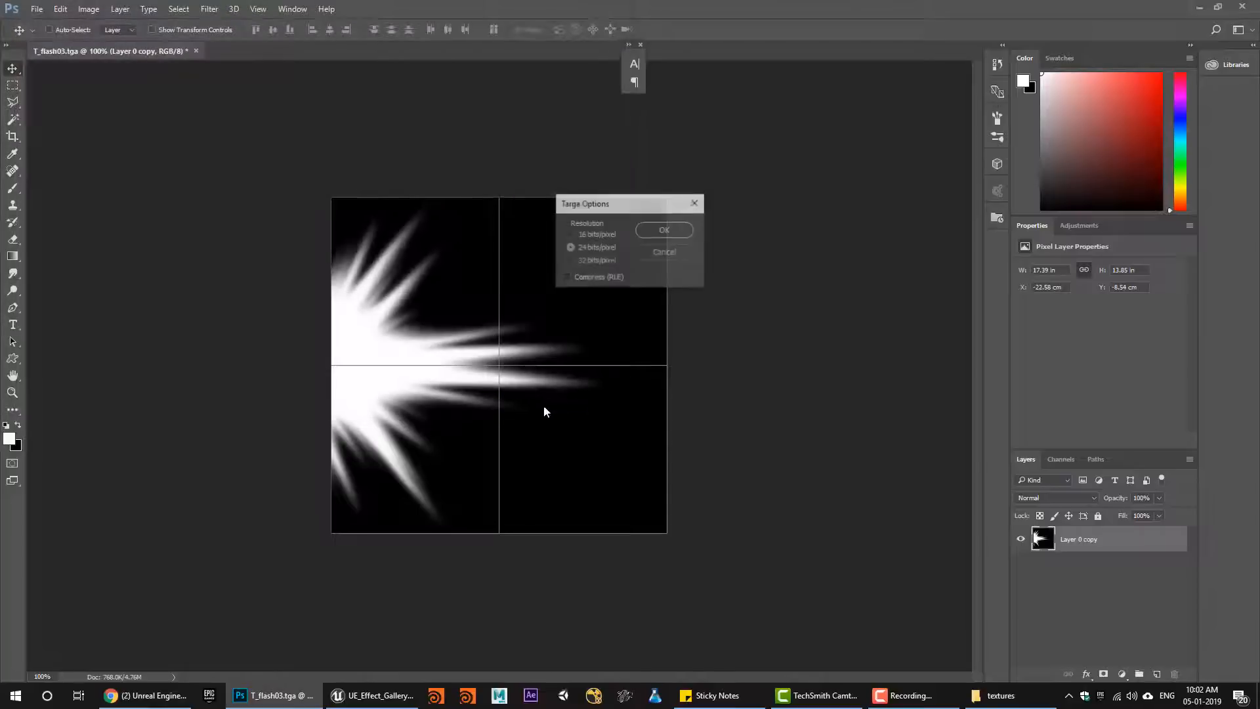
{"action": "left_click", "coordinate": [683, 235]}
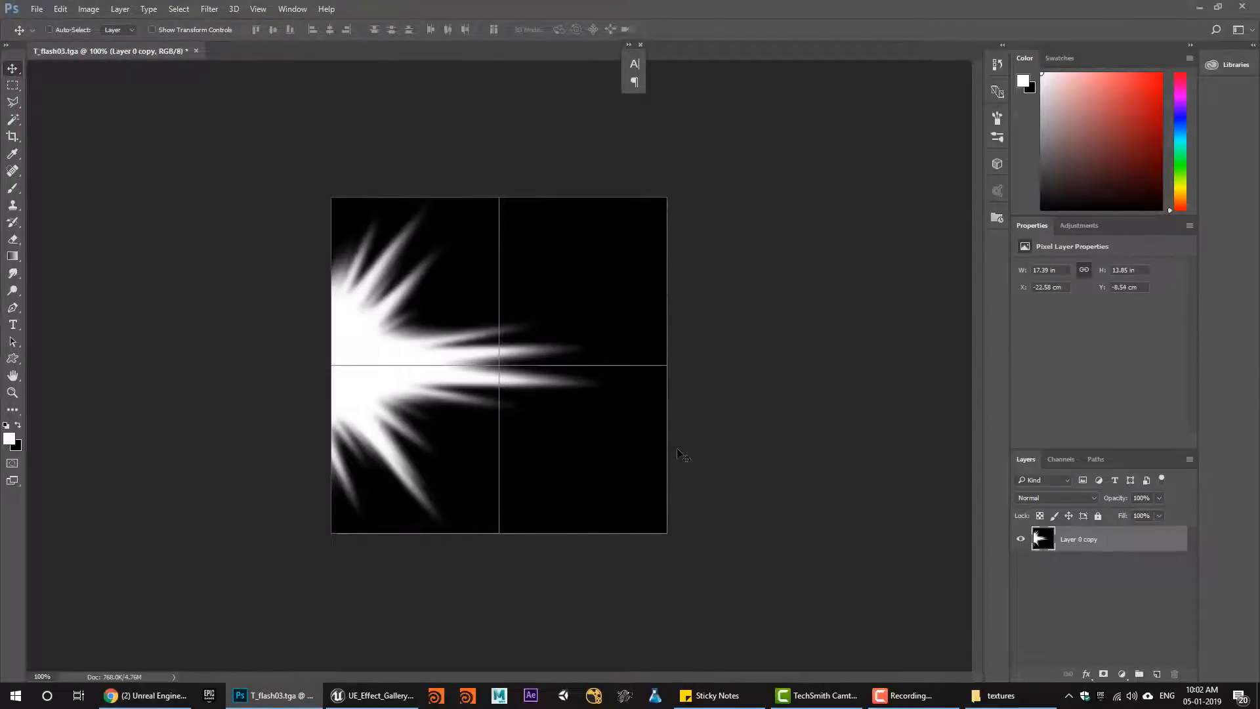
Return to Unreal Engine and add the imported t_animtrail01 texture to the m_sword_animtrail01 material graph as a Texture Sample
{"action": "left_click", "coordinate": [1201, 8]}
{"action": "left_click", "coordinate": [759, 157]}
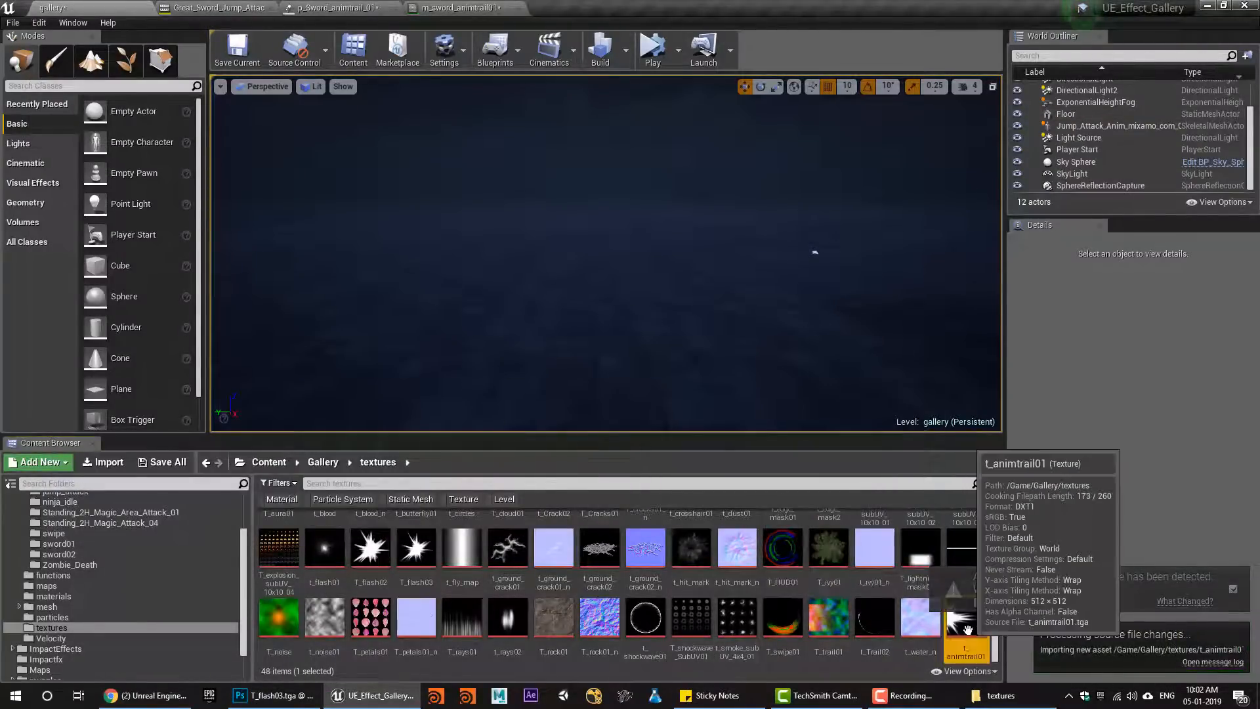
{"action": "left_click_drag", "start_coordinate": [965, 620], "coordinate": [444, 357]}
{"action": "right_click_drag", "start_coordinate": [486, 318], "coordinate": [693, 367]}
{"action": "left_click_drag", "start_coordinate": [708, 513], "coordinate": [476, 260]}
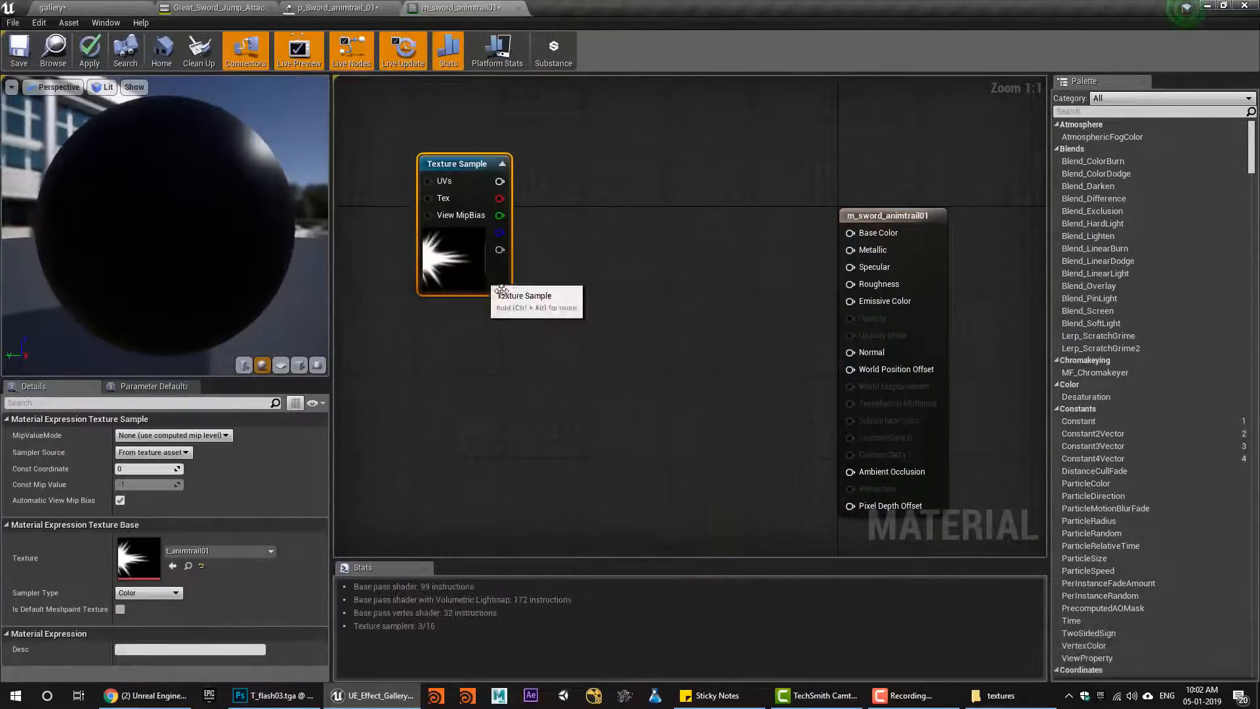
Add a Particle Color node to the material graph and arrange it above the Texture Sample
{"action": "right_click_drag", "start_coordinate": [520, 335], "coordinate": [563, 301]}
{"action": "right_click", "coordinate": [563, 303]}
{"action": "type", "text": "particle"}
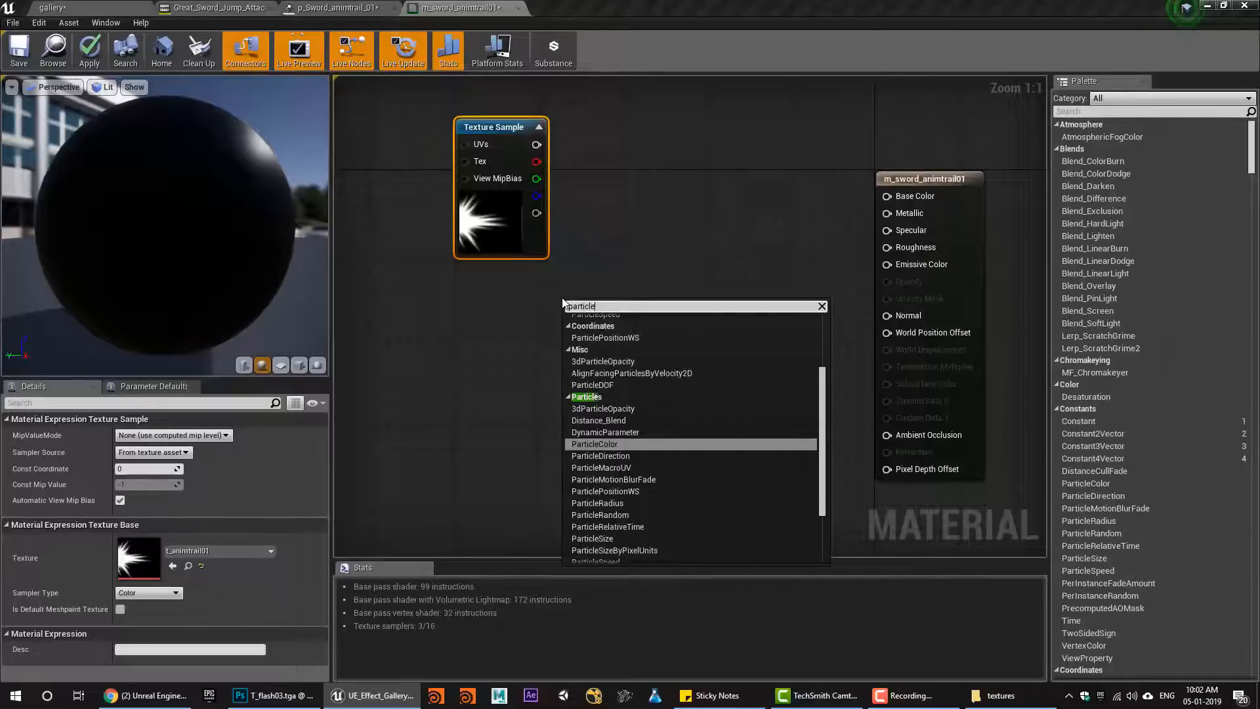
{"action": "key", "text": "Return"}
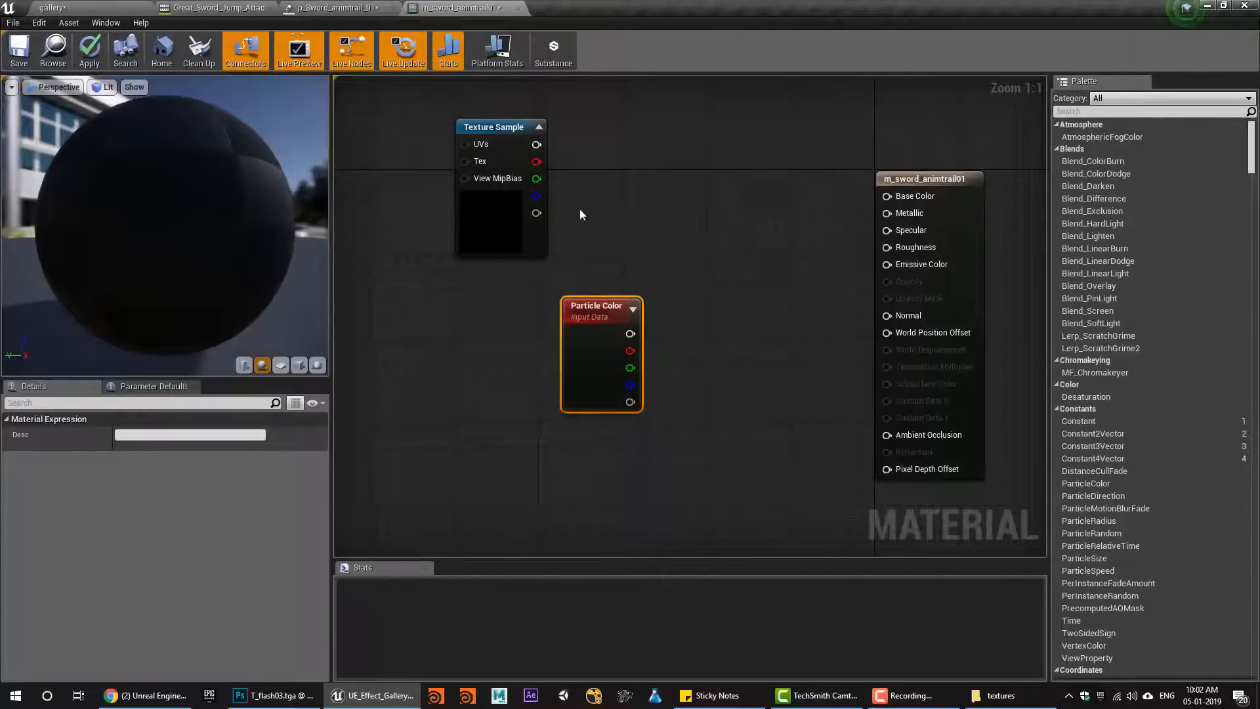
{"action": "left_click_drag", "start_coordinate": [506, 226], "coordinate": [524, 433]}
{"action": "left_click_drag", "start_coordinate": [575, 382], "coordinate": [584, 172]}
{"action": "left_click", "coordinate": [511, 442]}
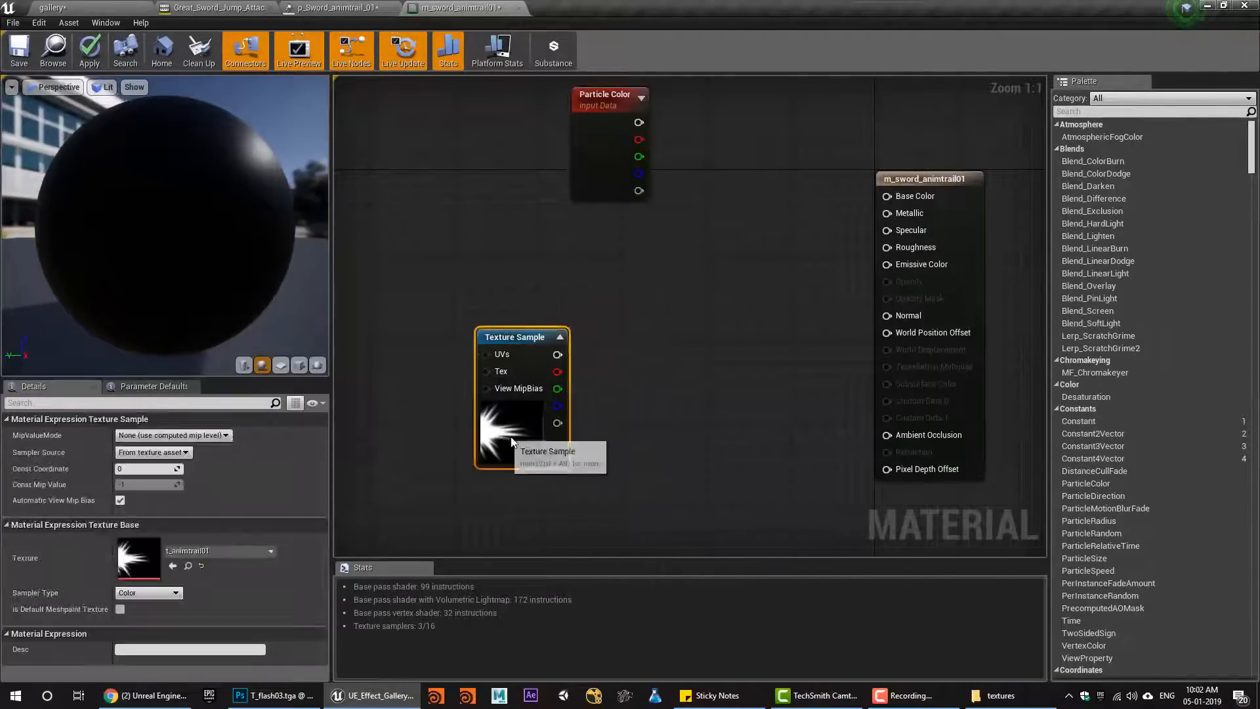
{"action": "left_click_drag", "start_coordinate": [512, 442], "coordinate": [533, 452]}
{"action": "left_click_drag", "start_coordinate": [581, 149], "coordinate": [602, 233]}
{"action": "right_click_drag", "start_coordinate": [735, 246], "coordinate": [634, 251]}
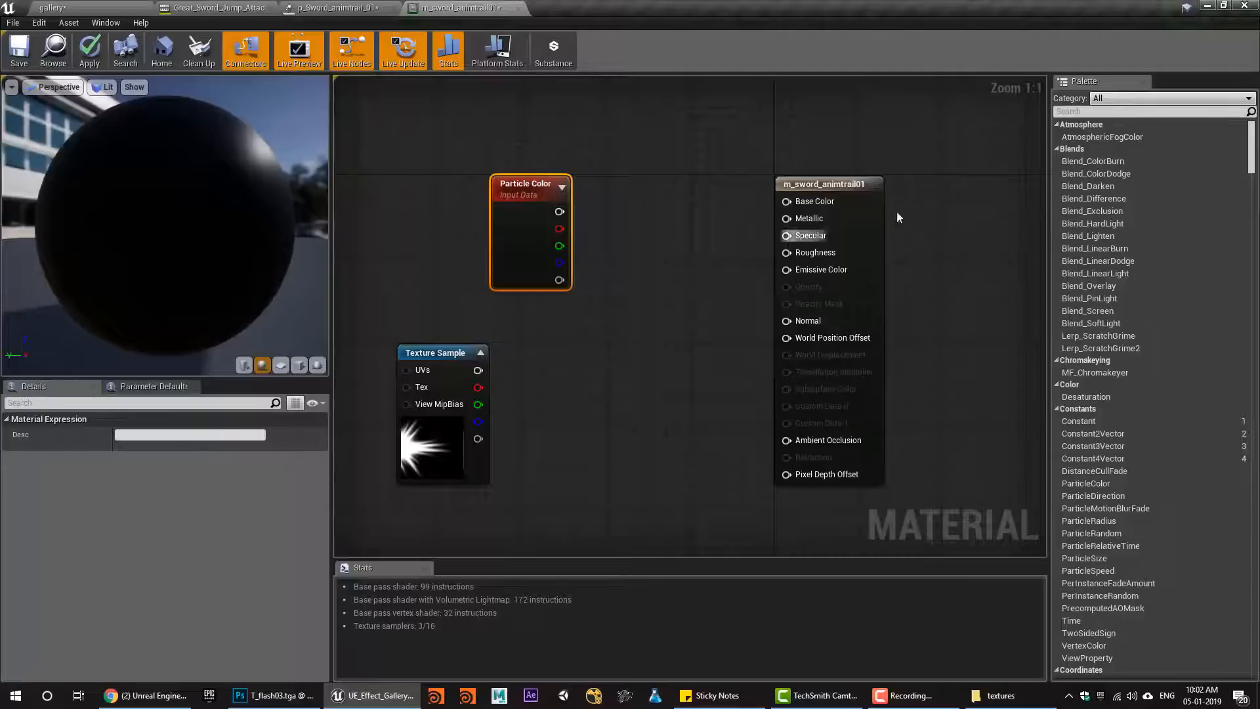
Set the m_sword_animtrail01 material to Translucent blend mode, Unlit shading model and Two Sided
{"action": "left_click", "coordinate": [847, 180]}
{"action": "left_click", "coordinate": [148, 528]}
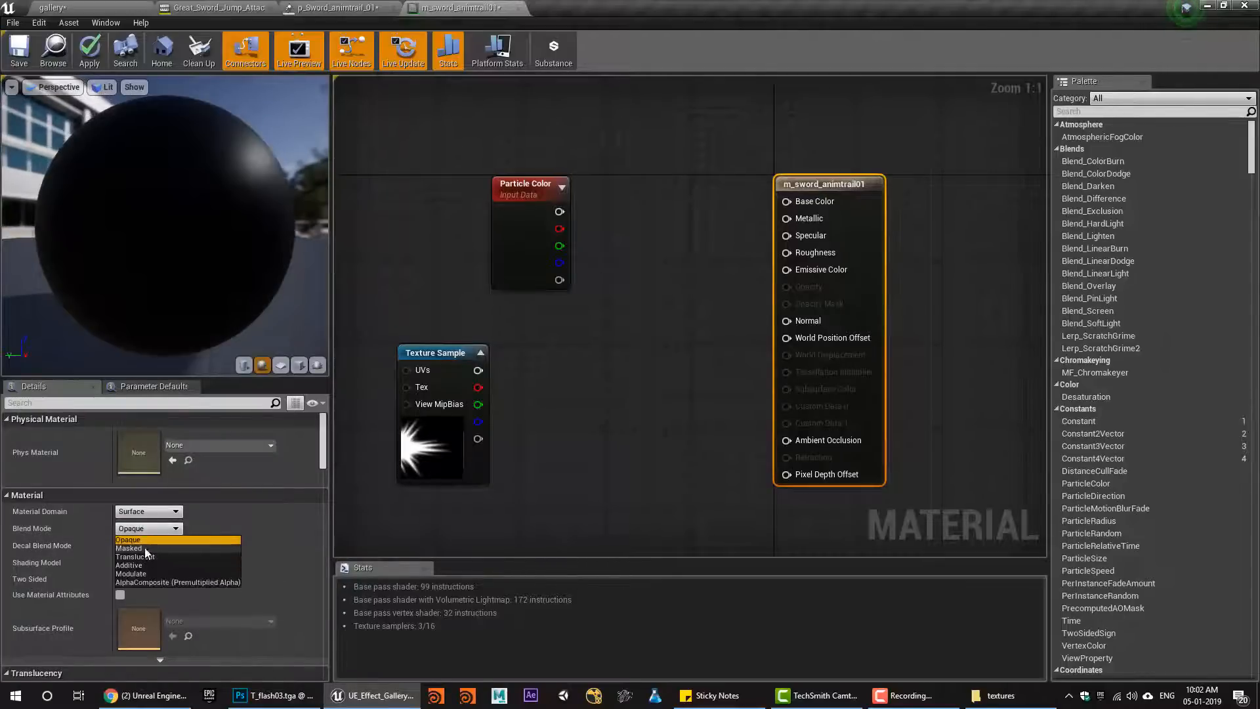
{"action": "left_click", "coordinate": [160, 557]}
{"action": "left_click", "coordinate": [151, 563]}
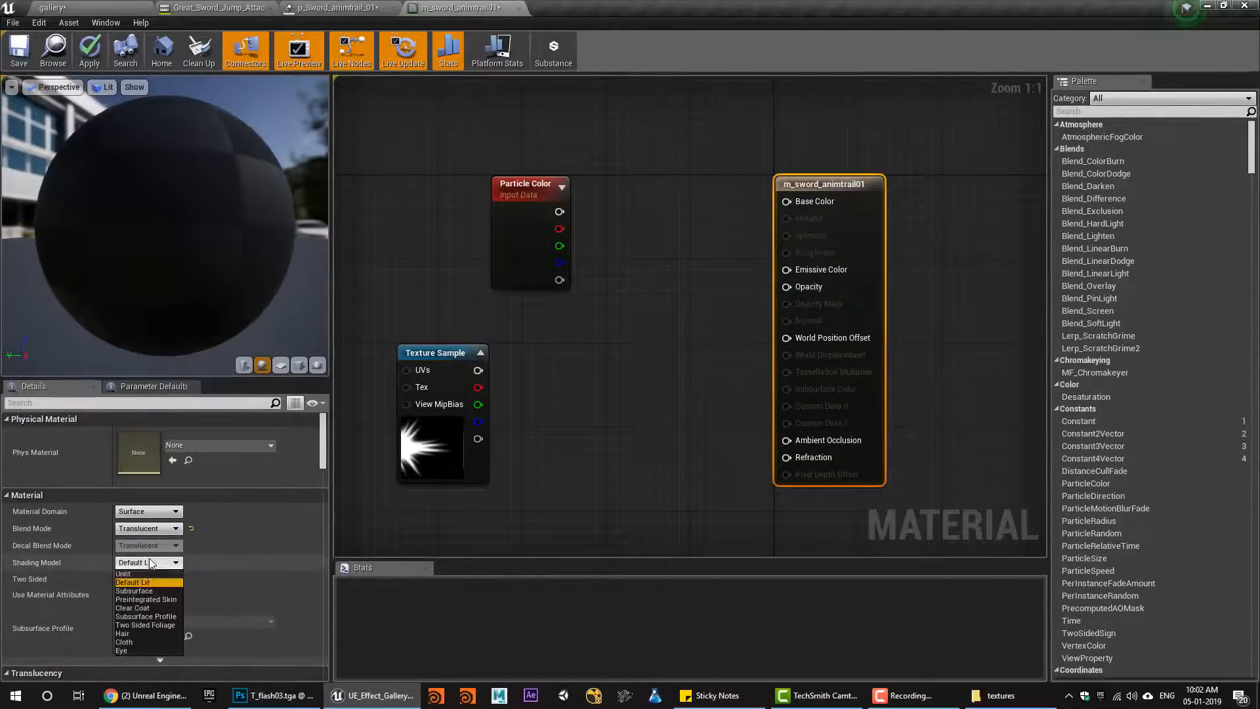
{"action": "left_click", "coordinate": [140, 573]}
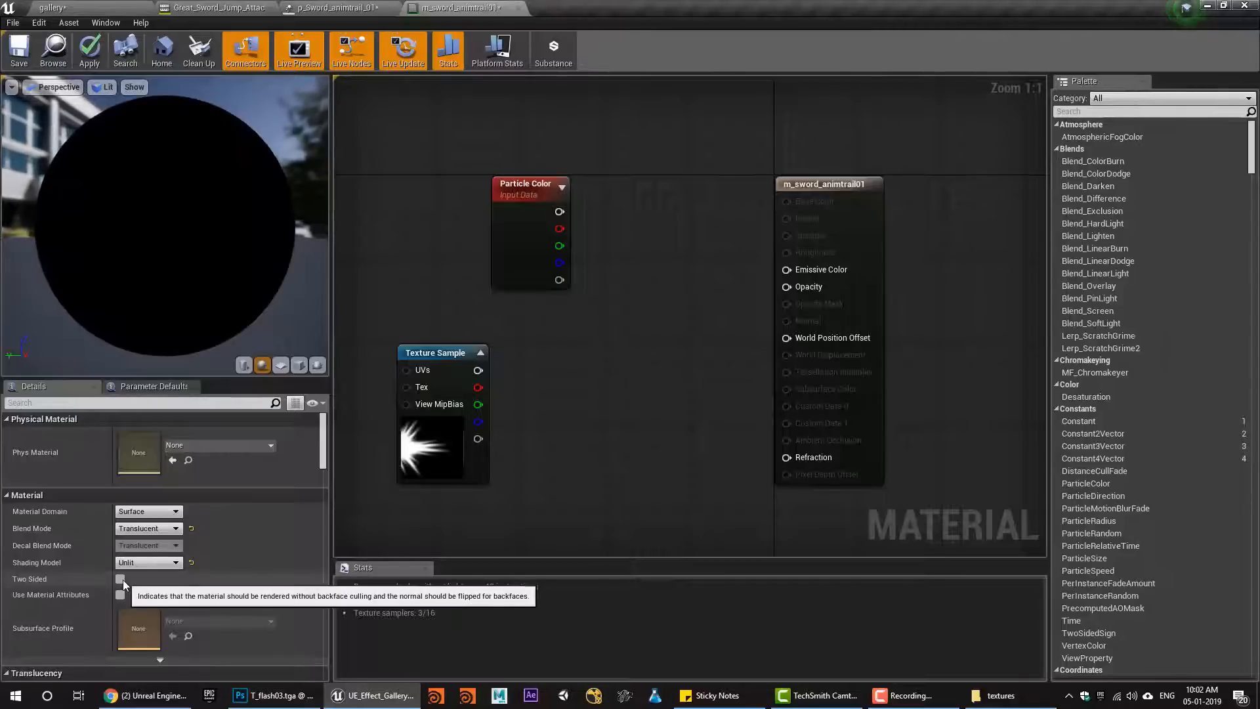
Arrange the Particle Color and material output nodes, and connect Particle Color's RGB output to Emissive Color
{"action": "left_click_drag", "start_coordinate": [515, 267], "coordinate": [432, 277]}
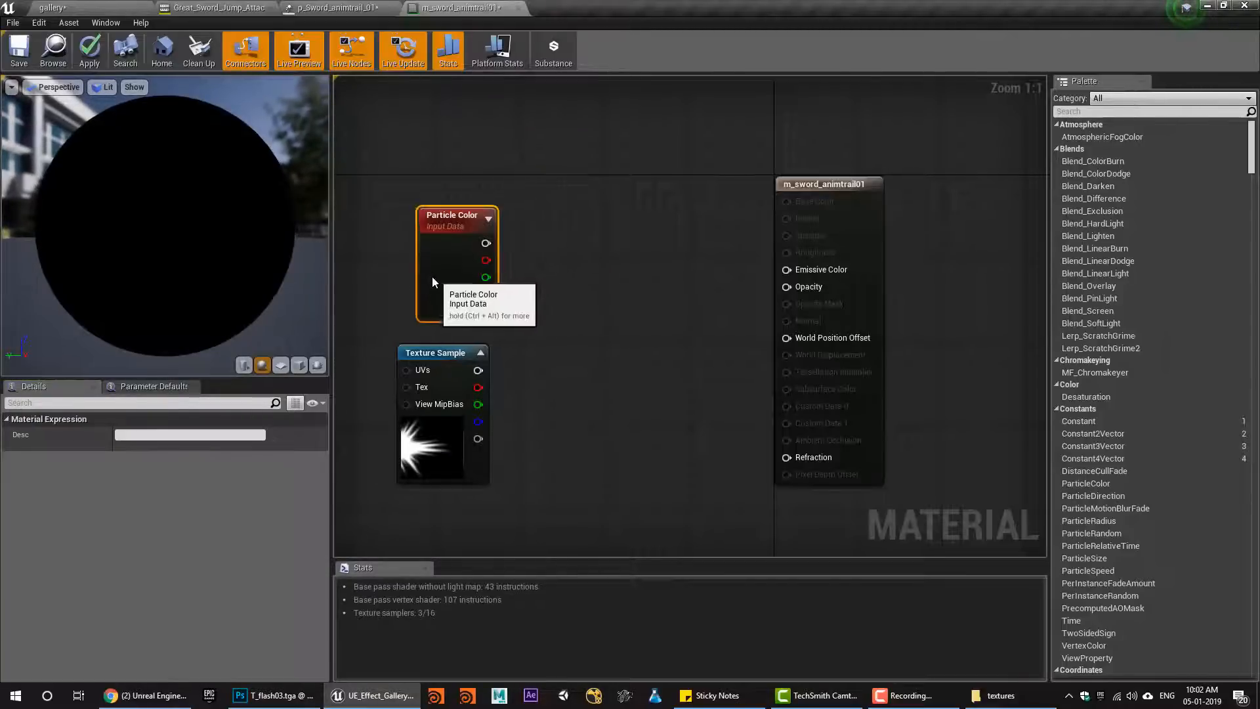
{"action": "right_click_drag", "start_coordinate": [640, 361], "coordinate": [718, 366]}
{"action": "left_click_drag", "start_coordinate": [910, 191], "coordinate": [825, 222]}
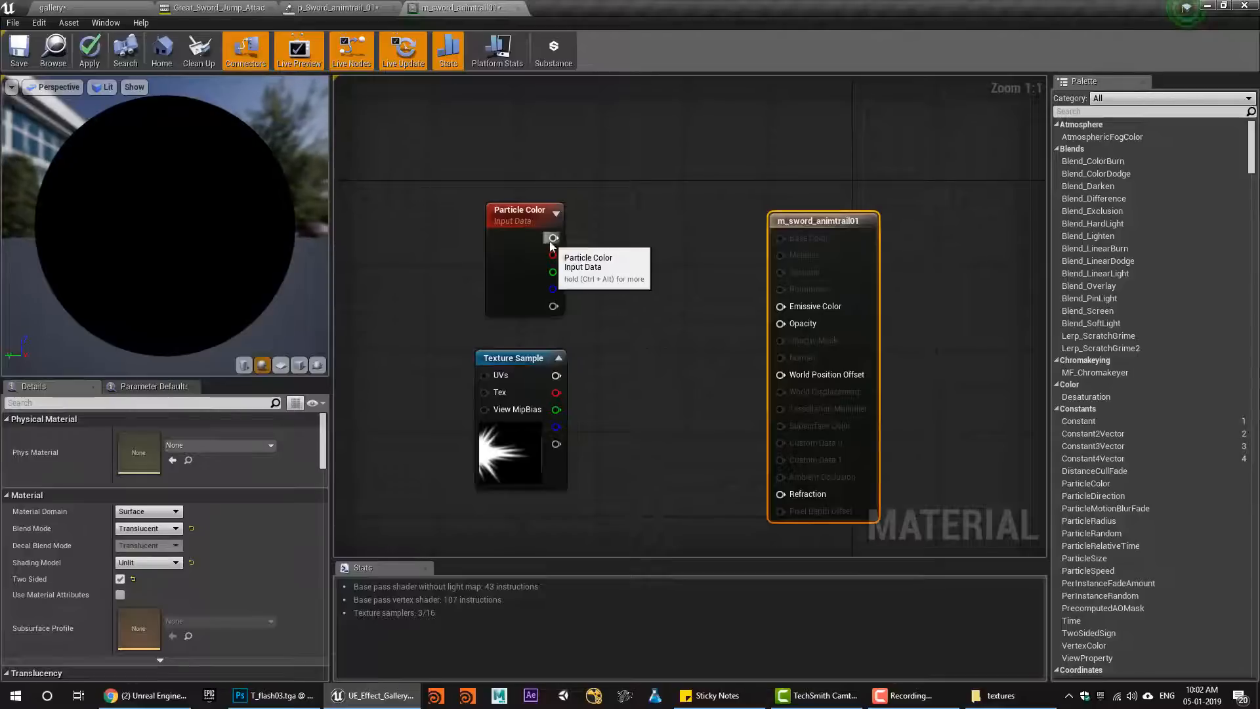
{"action": "left_click_drag", "start_coordinate": [554, 237], "coordinate": [781, 306]}
Add a Multiply node combining the Particle Color alpha with the Texture Sample's red channel, and connect its result to Opacity
{"action": "right_click_drag", "start_coordinate": [562, 287], "coordinate": [627, 248]}
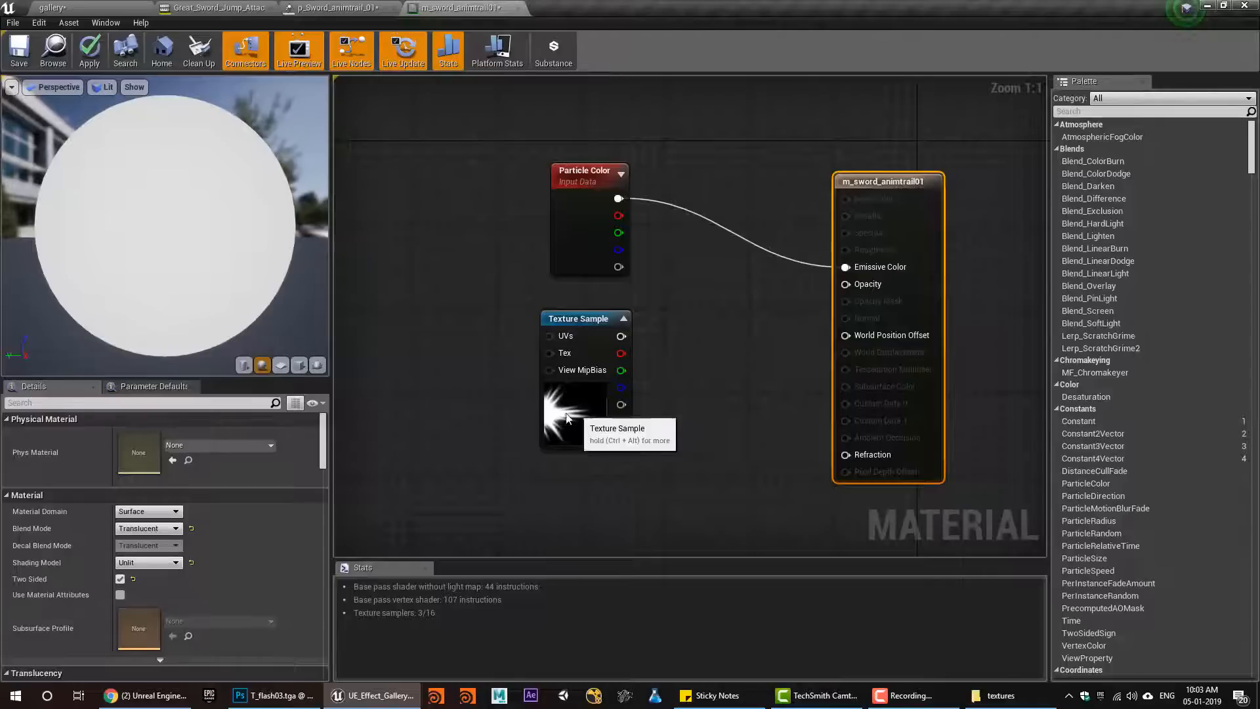
{"action": "left_click_drag", "start_coordinate": [577, 402], "coordinate": [440, 423]}
{"action": "left_click", "coordinate": [634, 341]}
{"action": "left_click_drag", "start_coordinate": [618, 266], "coordinate": [645, 361]}
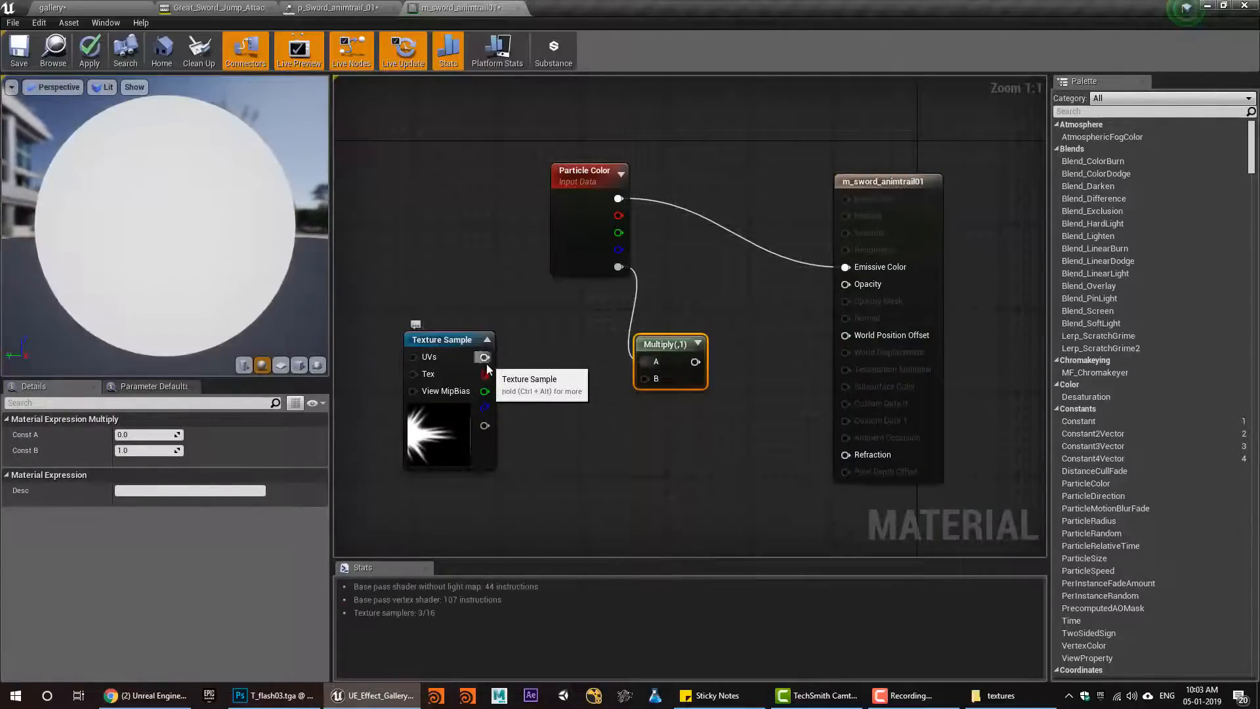
{"action": "left_click_drag", "start_coordinate": [485, 374], "coordinate": [845, 284]}
Preview the material on a cube mesh and inspect the spike texture on it
{"action": "left_click", "coordinate": [298, 368]}
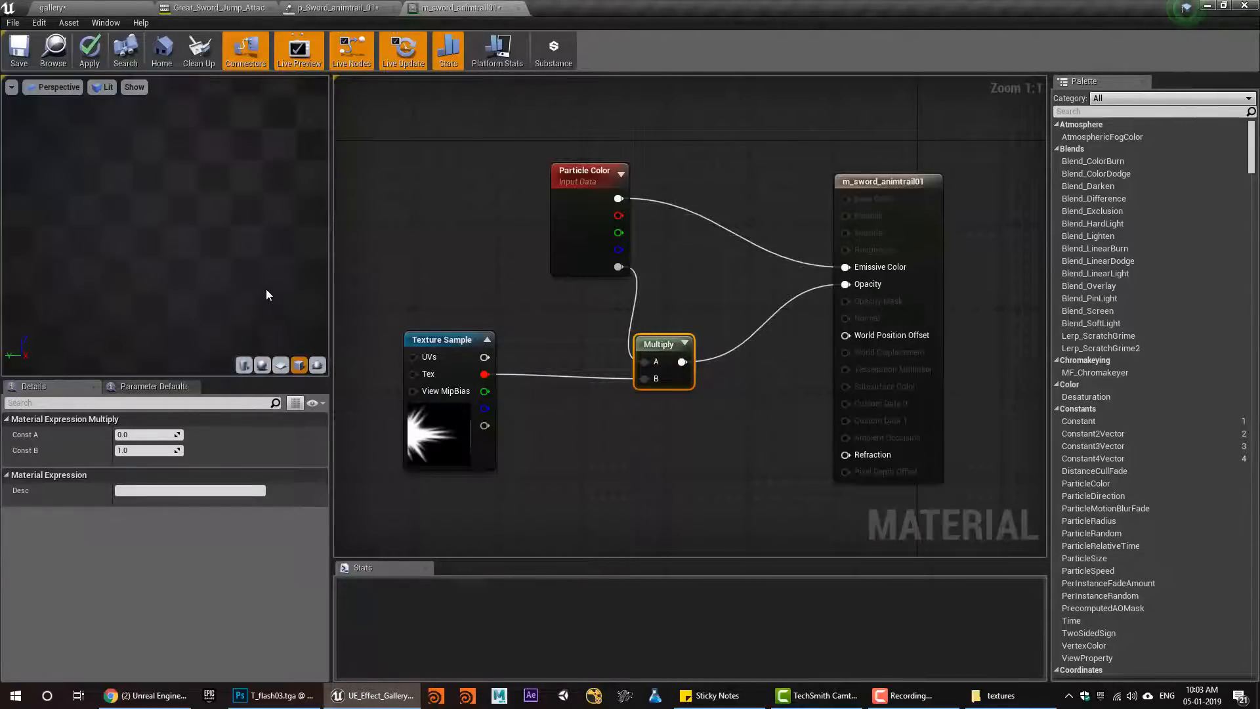
{"action": "scroll", "coordinate": [267, 293], "scroll_direction": "down", "scroll_amount": 6}
{"action": "mouse_move", "coordinate": [233, 290]}
{"action": "left_mouse_down"}
{"action": "mouse_move", "coordinate": [296, 305]}
{"action": "mouse_move", "coordinate": [224, 294]}
{"action": "left_mouse_up"}
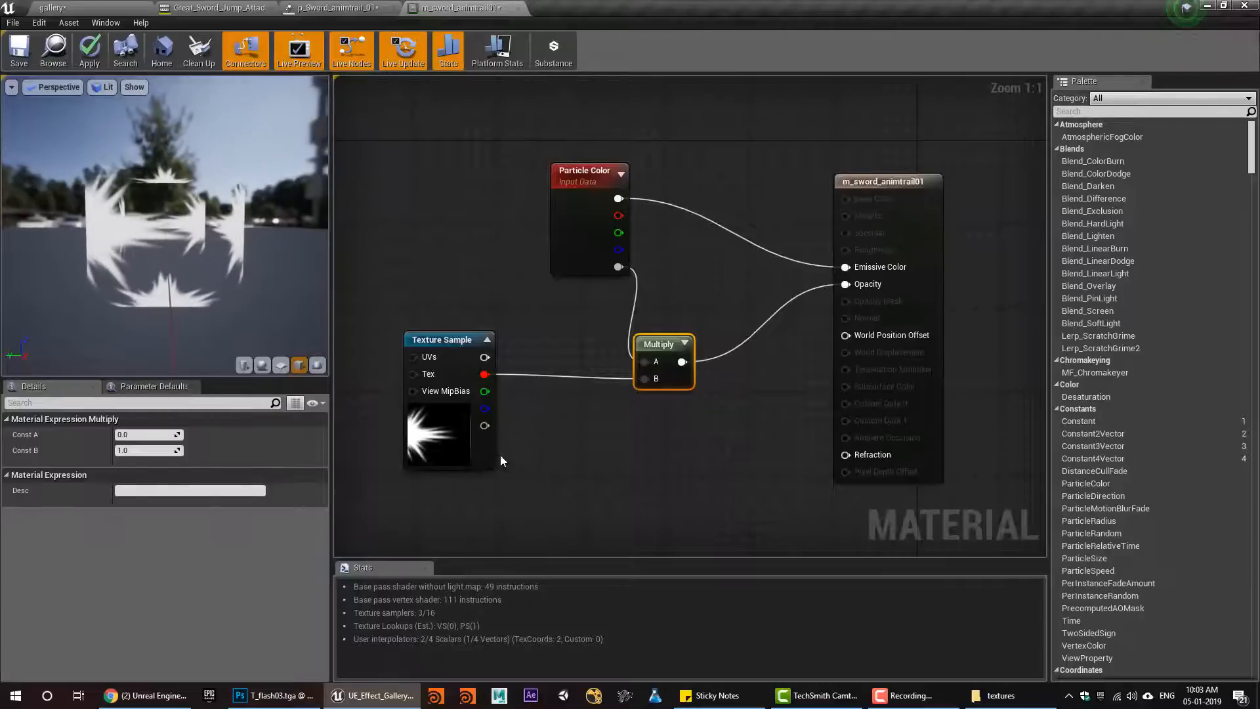
Place the Texture Sample node closer to the Multiply node and save the material
{"action": "right_click_drag", "start_coordinate": [501, 458], "coordinate": [562, 448]}
{"action": "left_click_drag", "start_coordinate": [501, 432], "coordinate": [532, 432]}
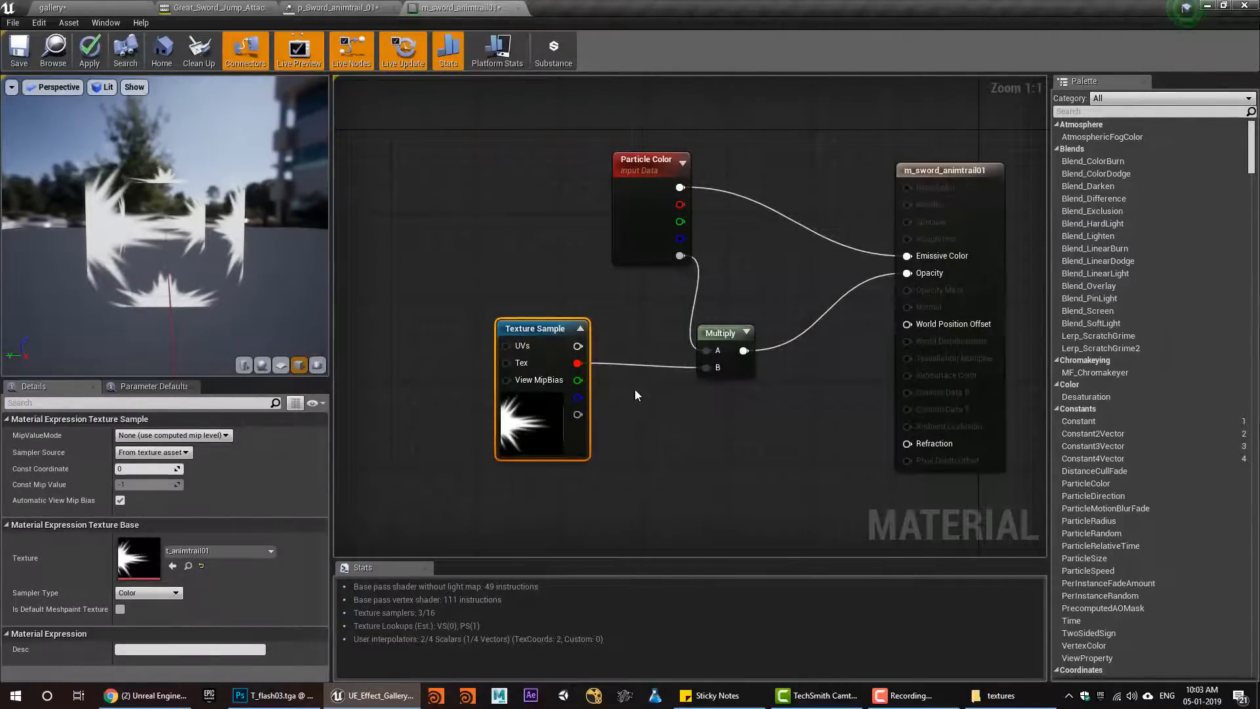
{"action": "right_click_drag", "start_coordinate": [639, 388], "coordinate": [578, 370]}
{"action": "key", "text": "ctrl+s"}
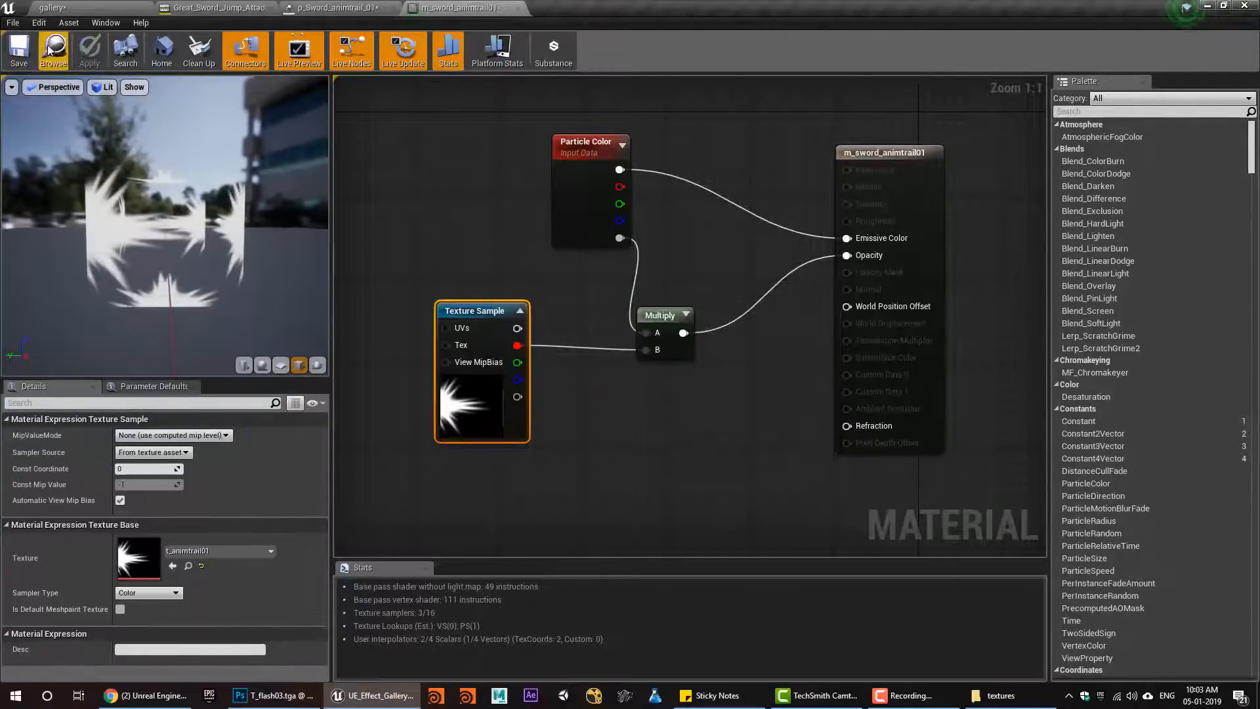
Assign m_sword_animtrail01 as the animtrail emitter's material in the p_Sword_animtrail_01 particle system
{"action": "left_click", "coordinate": [52, 8]}
{"action": "left_click", "coordinate": [338, 8]}
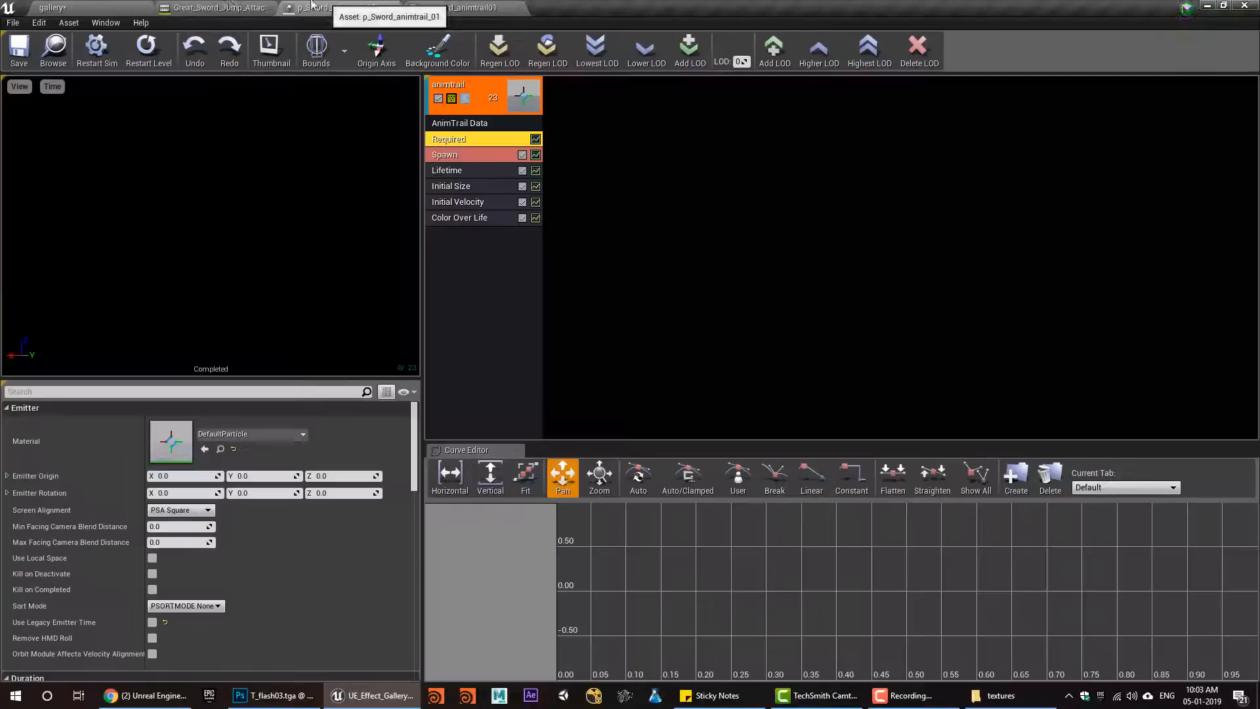
{"action": "left_click", "coordinate": [205, 449]}
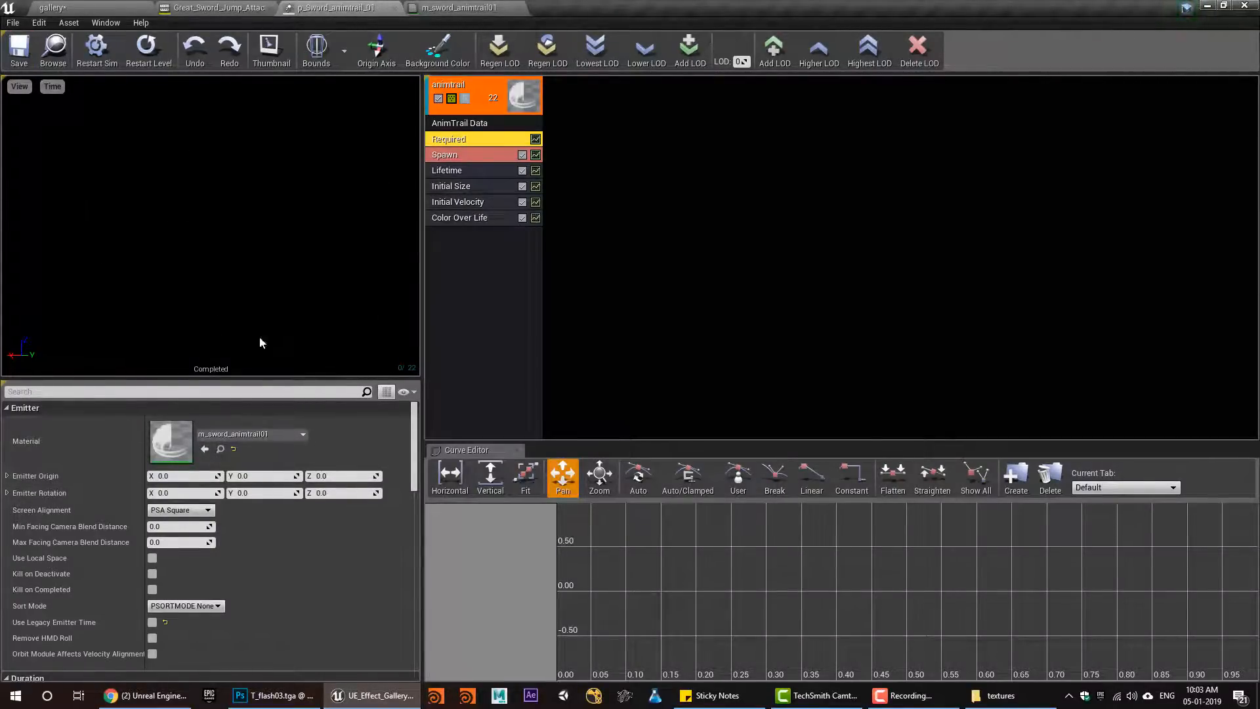
{"action": "left_click", "coordinate": [499, 202]}
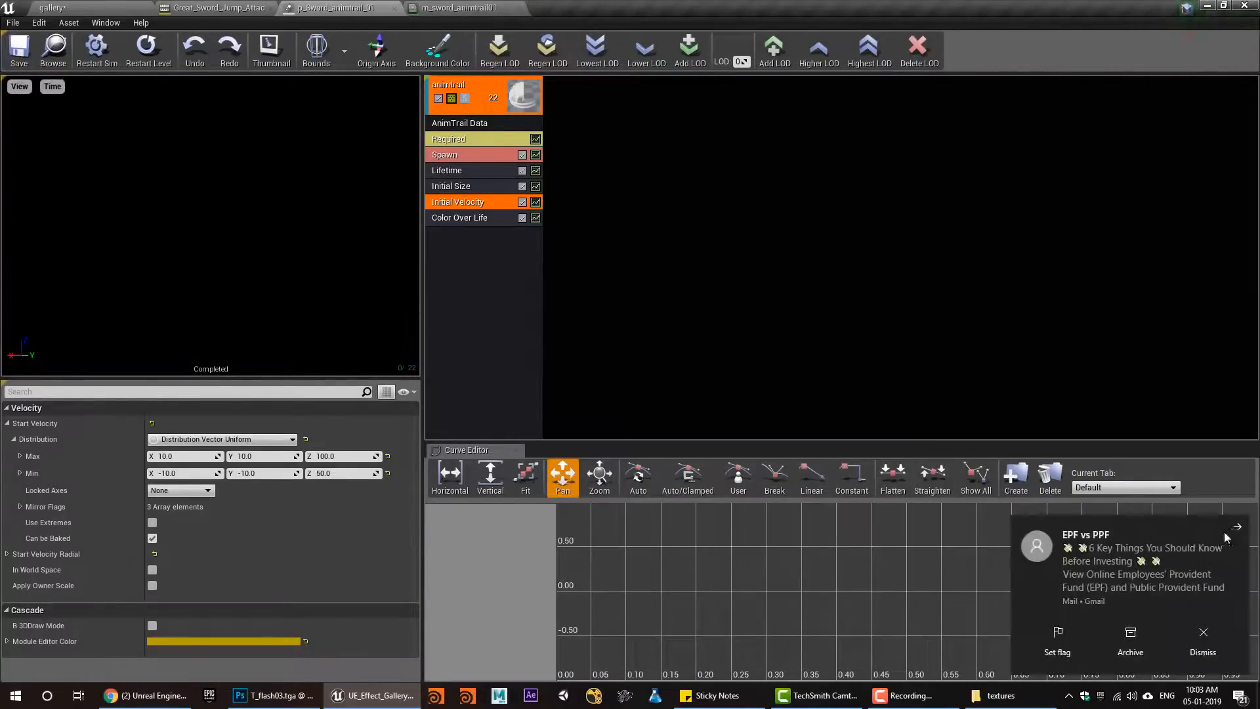
{"action": "left_click", "coordinate": [1237, 527]}
Preview the Great_Sword_Jump_Attack composite and add a Trail notify state starting at about frame 9
{"action": "left_click", "coordinate": [197, 7]}
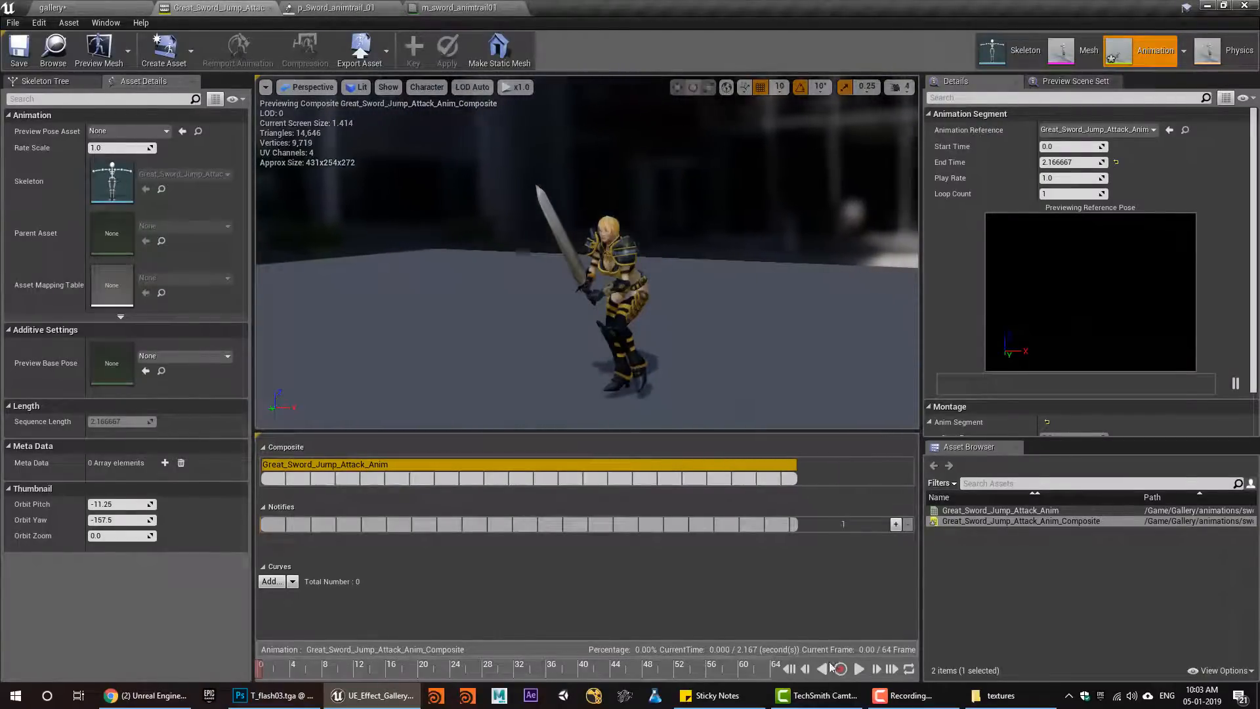
{"action": "left_click", "coordinate": [859, 668]}
{"action": "left_click", "coordinate": [789, 669]}
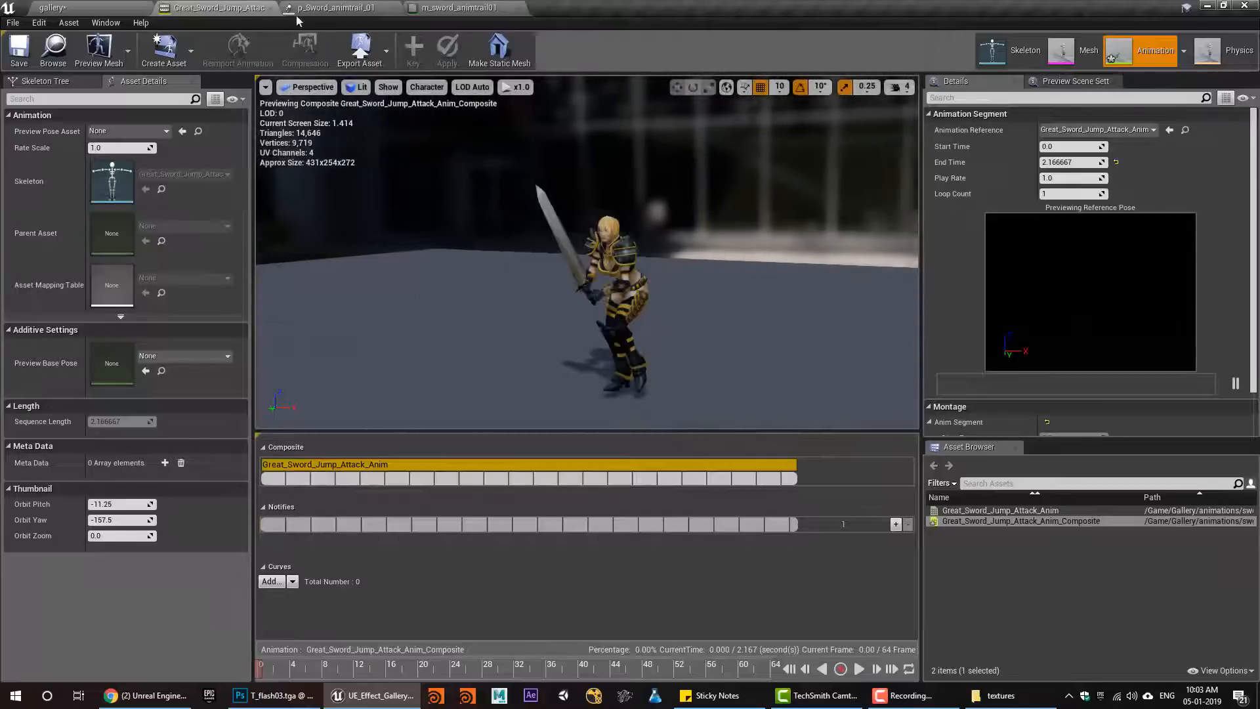
{"action": "right_click", "coordinate": [421, 525]}
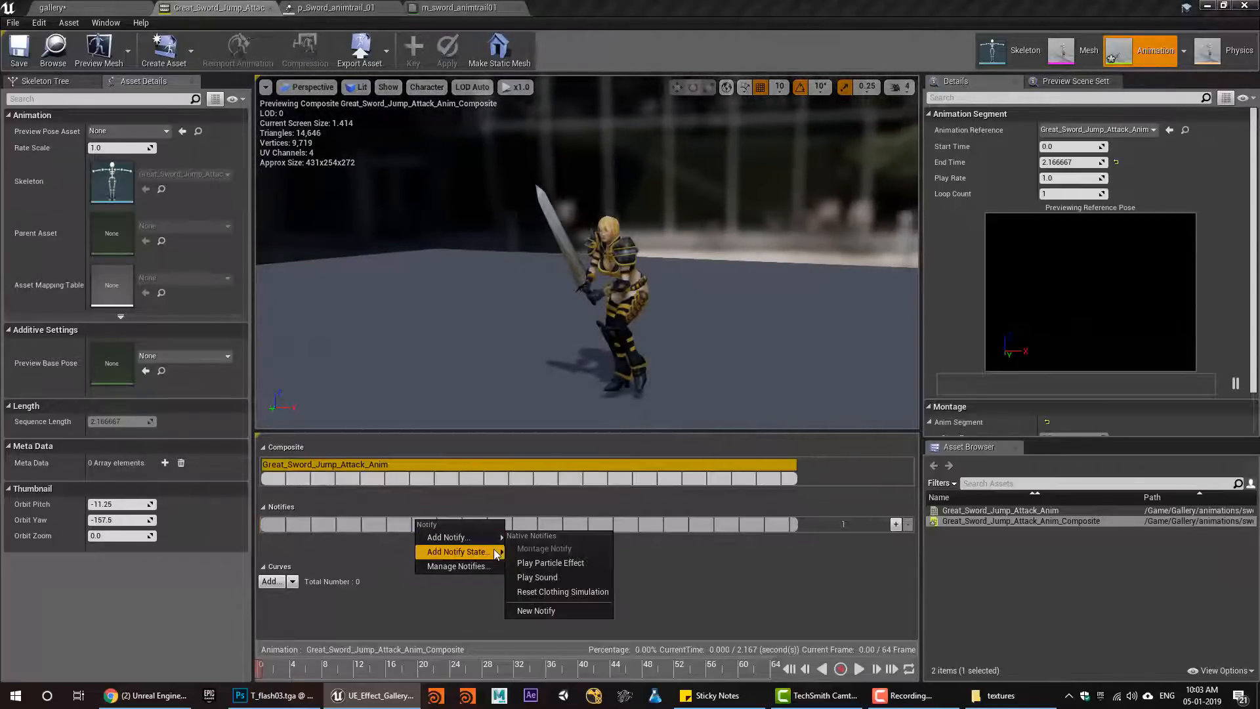
{"action": "mouse_move", "coordinate": [460, 551]}
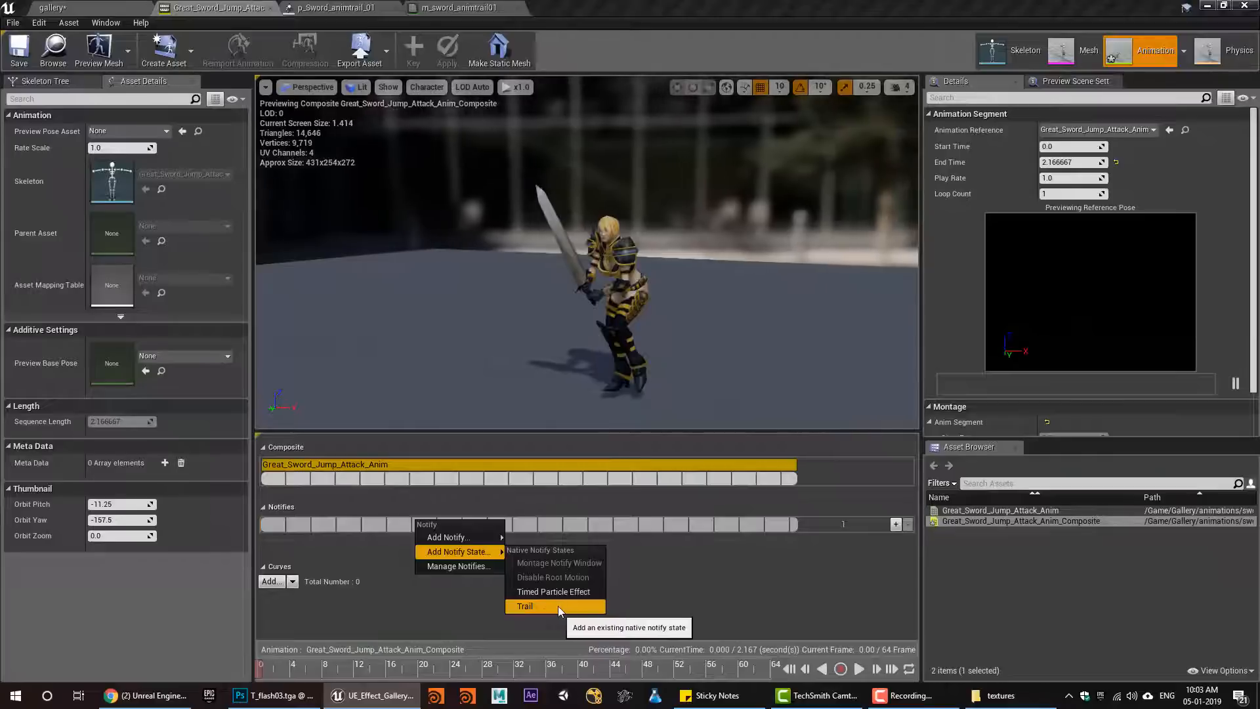
{"action": "left_click", "coordinate": [525, 606]}
{"action": "left_click_drag", "start_coordinate": [414, 525], "coordinate": [333, 525]}
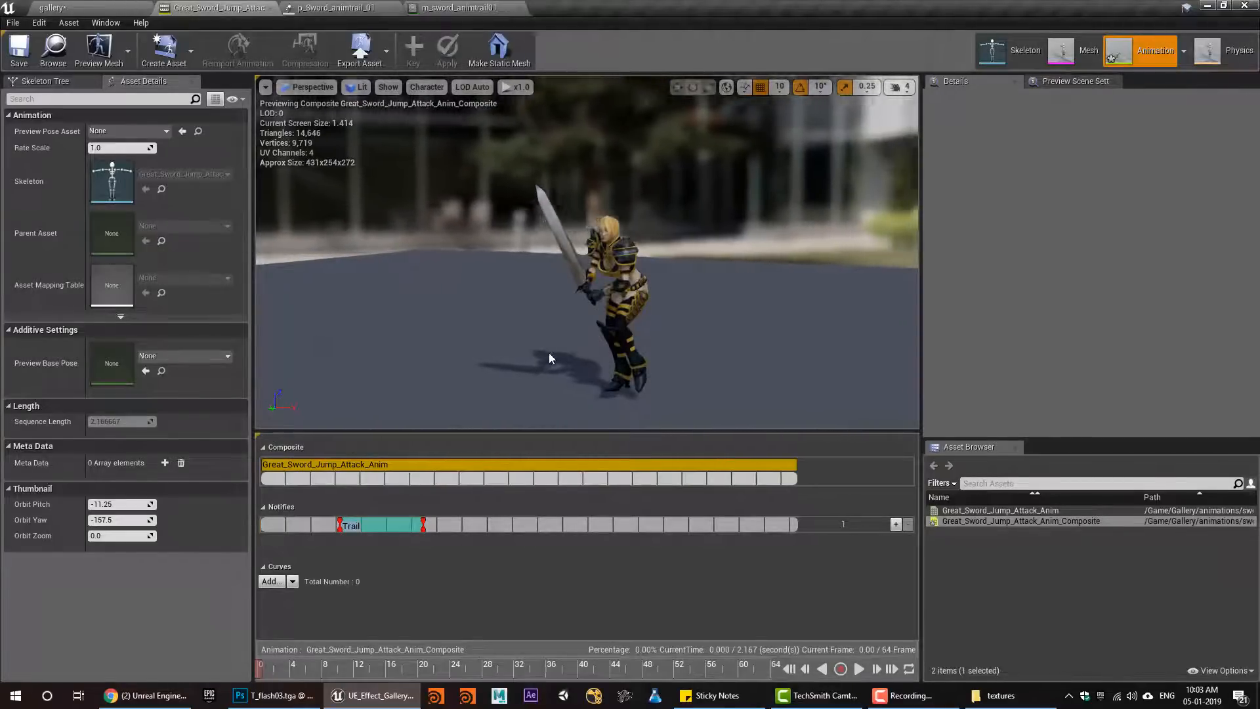
Stretch the Trail notify state from frame 2 to just past frame 48, checking the sword swing along the timeline
{"action": "left_click_drag", "start_coordinate": [644, 664], "coordinate": [278, 686]}
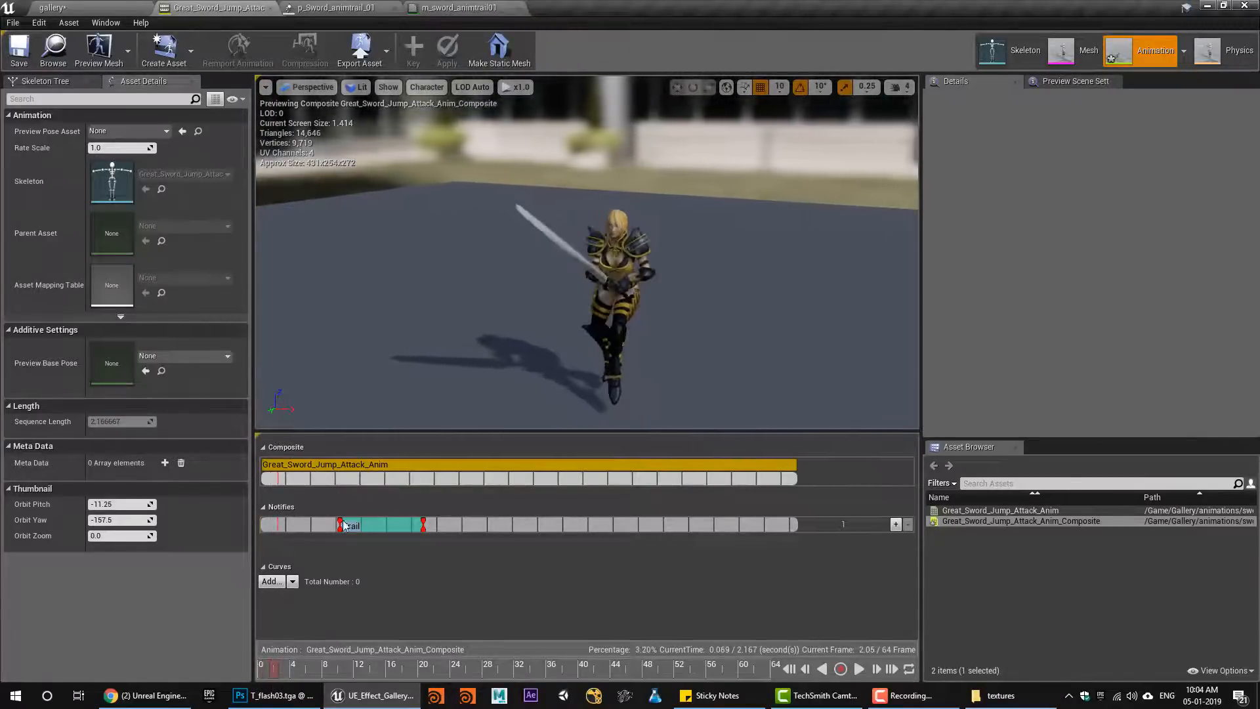
{"action": "left_click_drag", "start_coordinate": [344, 525], "coordinate": [278, 535]}
{"action": "left_click", "coordinate": [272, 537]}
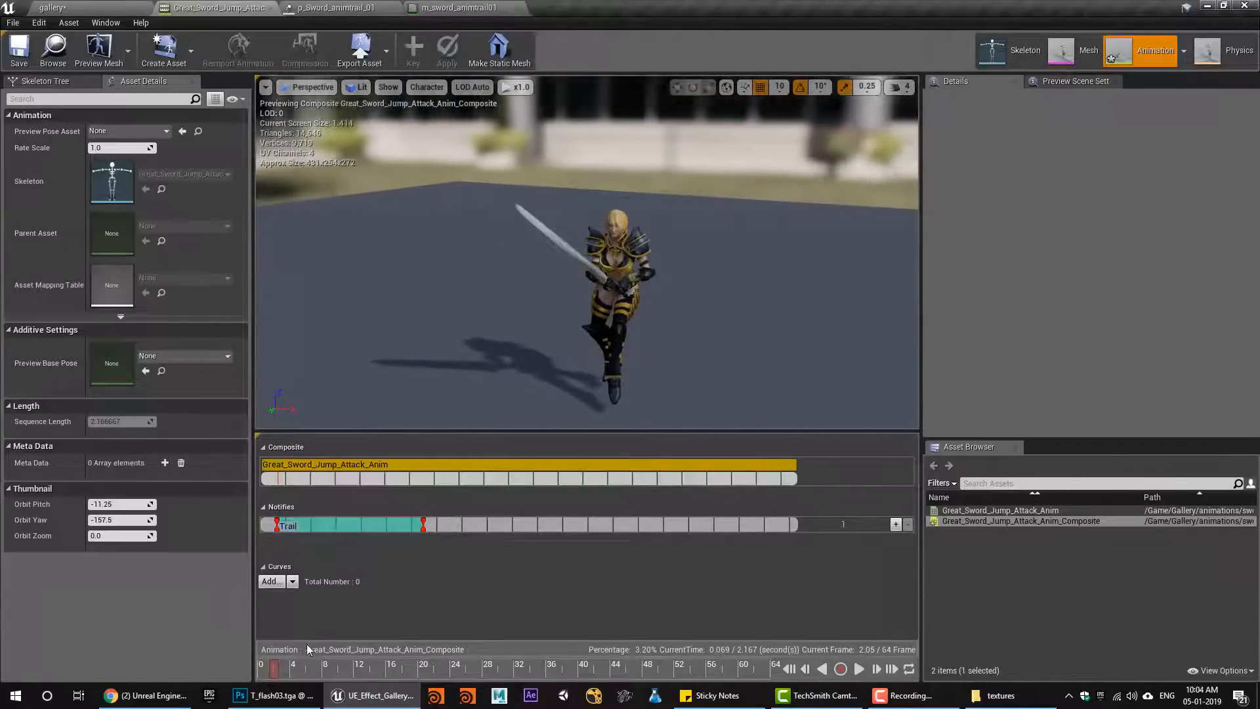
{"action": "left_click_drag", "start_coordinate": [290, 664], "coordinate": [640, 683]}
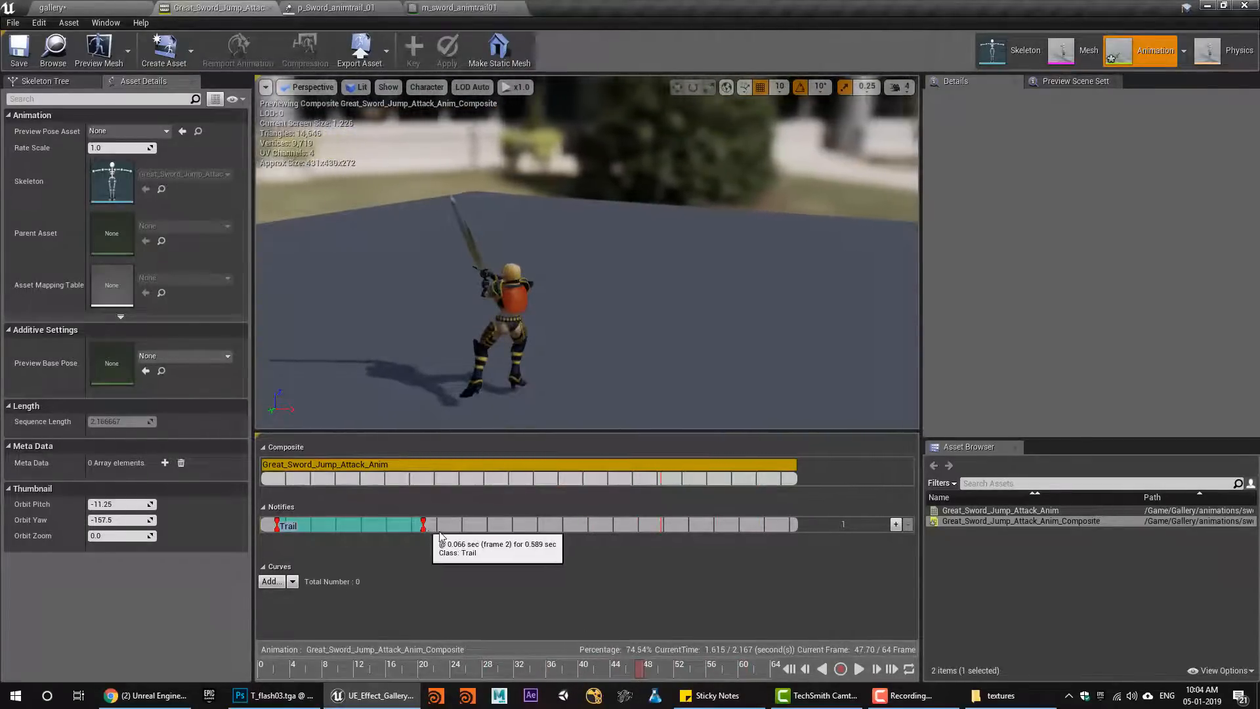
{"action": "left_click_drag", "start_coordinate": [424, 525], "coordinate": [640, 526]}
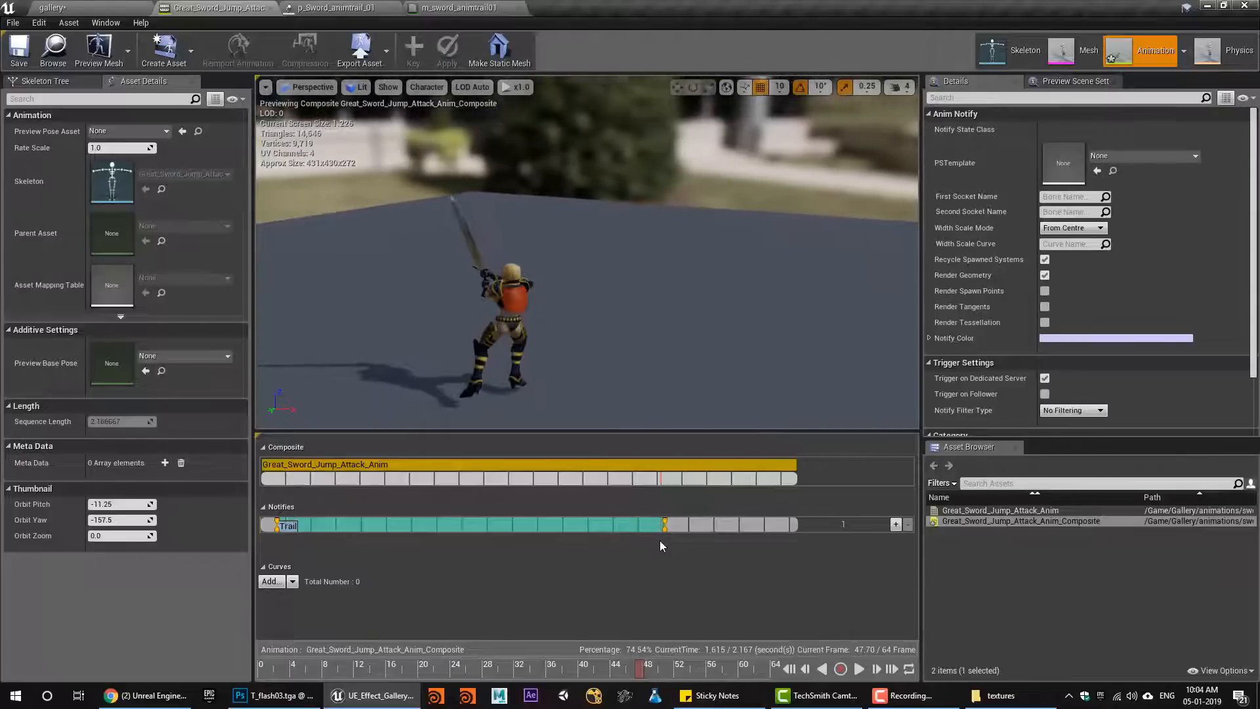
{"action": "left_click", "coordinate": [660, 541]}
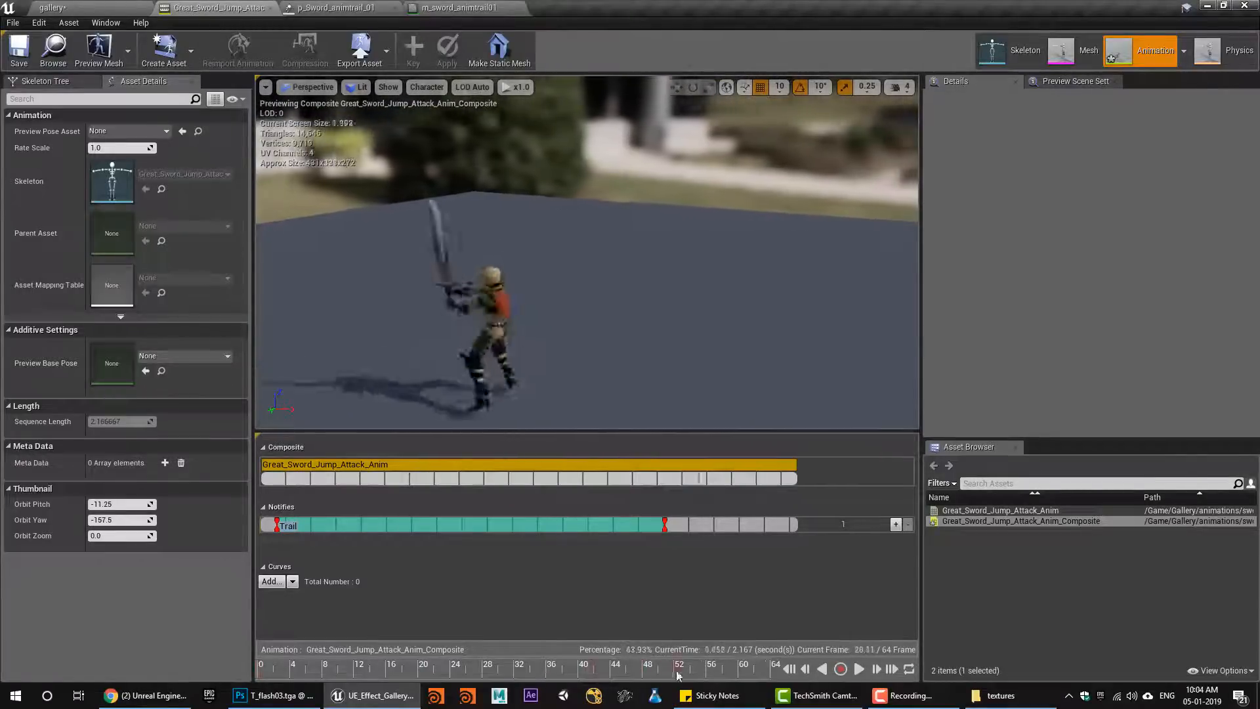
Locate the p_Sword_animtrail_01 asset in the content browser, and undo both Trail length changes in the composite
{"action": "left_click", "coordinate": [350, 525]}
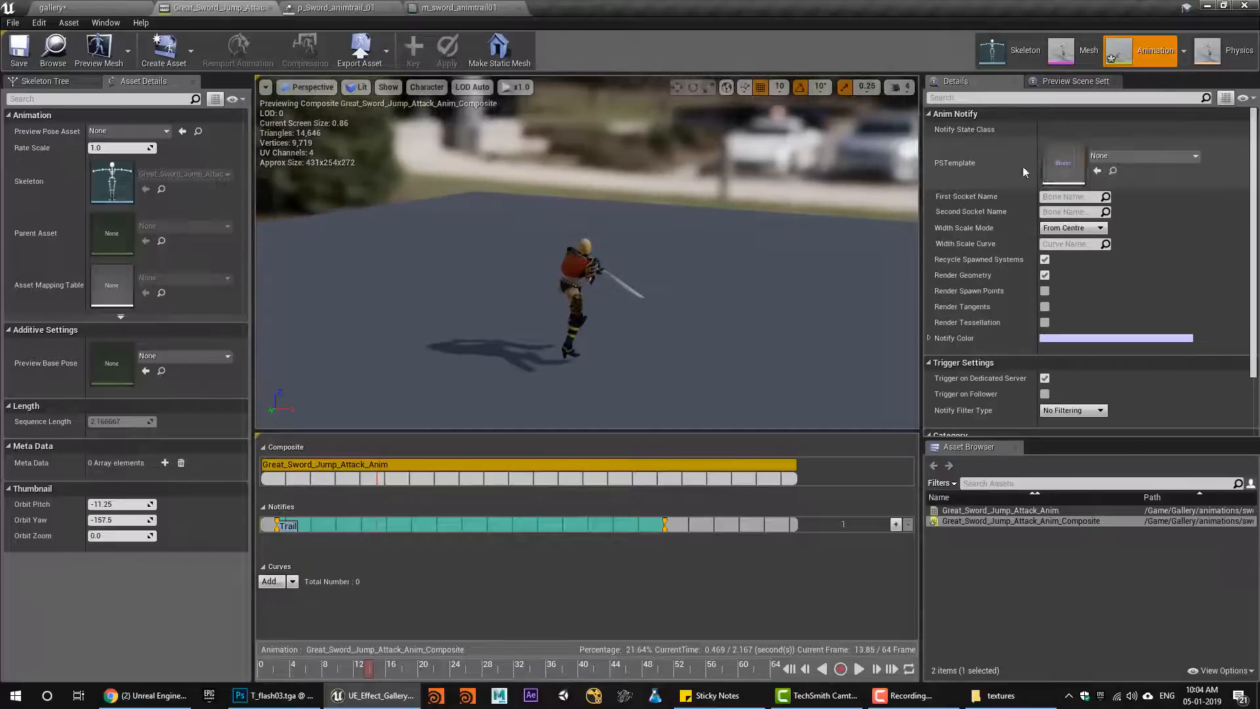
{"action": "left_click", "coordinate": [350, 4]}
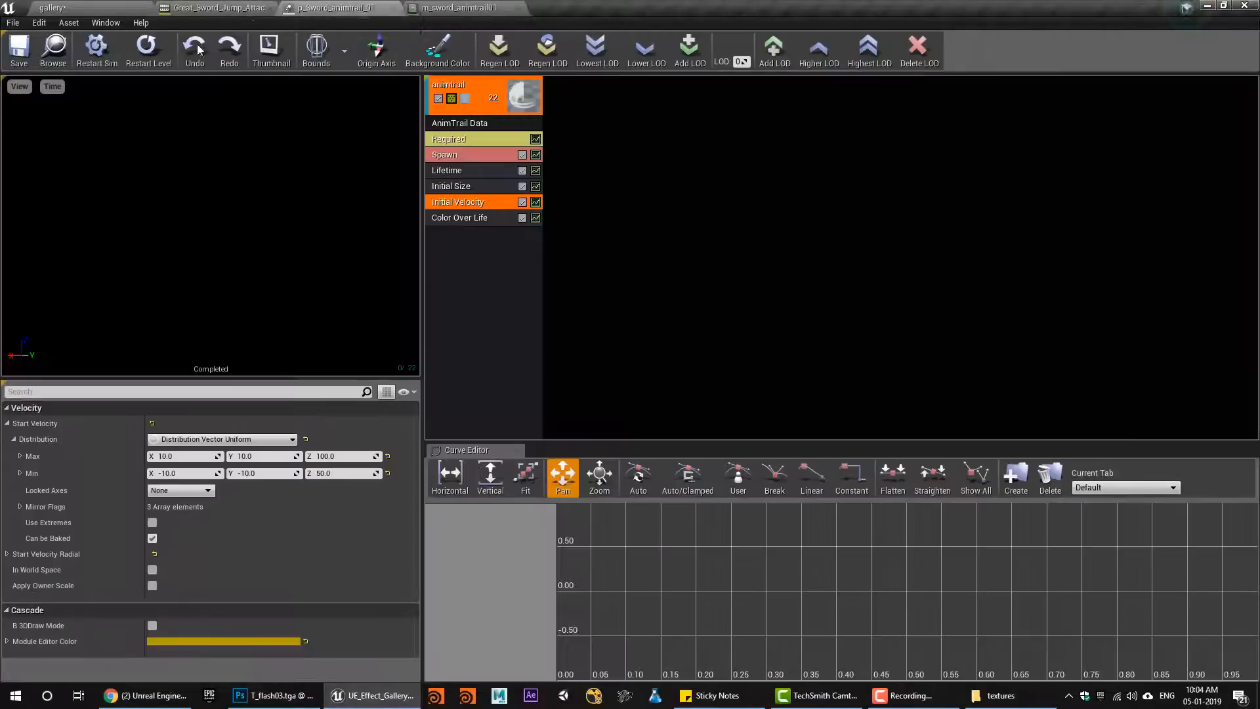
{"action": "left_click", "coordinate": [192, 57]}
{"action": "left_click", "coordinate": [53, 56]}
{"action": "left_click", "coordinate": [219, 8]}
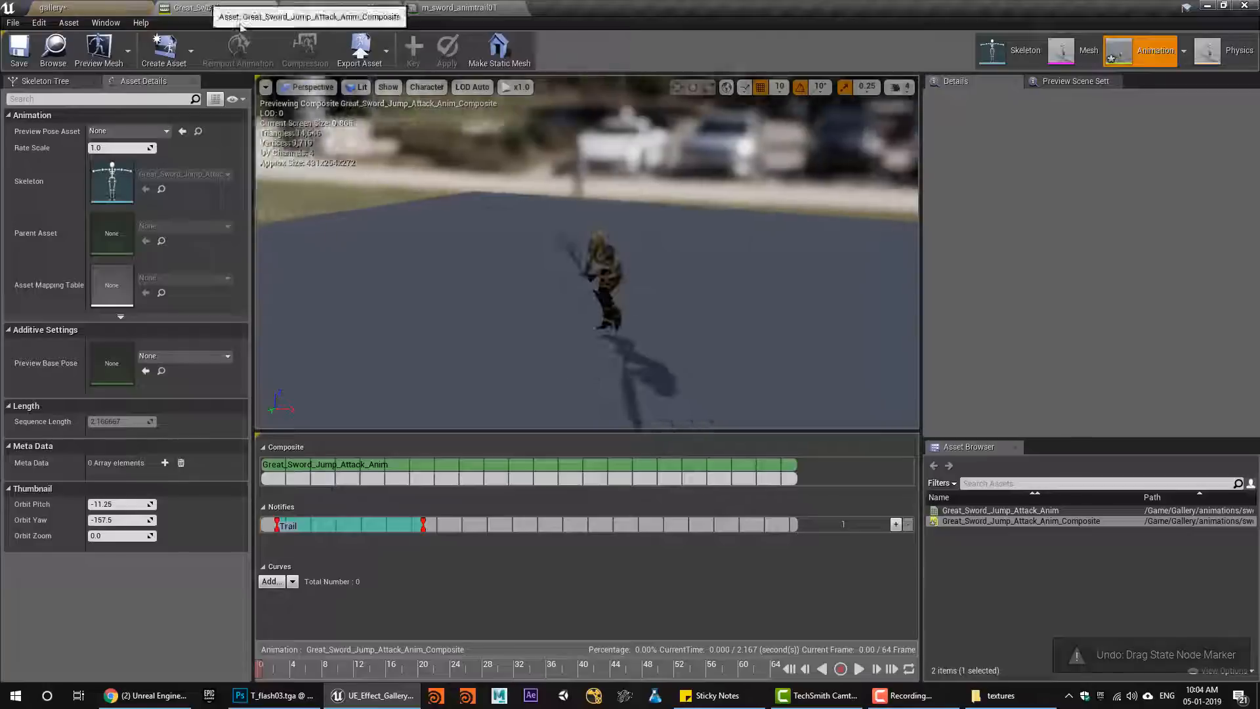
{"action": "left_click", "coordinate": [384, 529]}
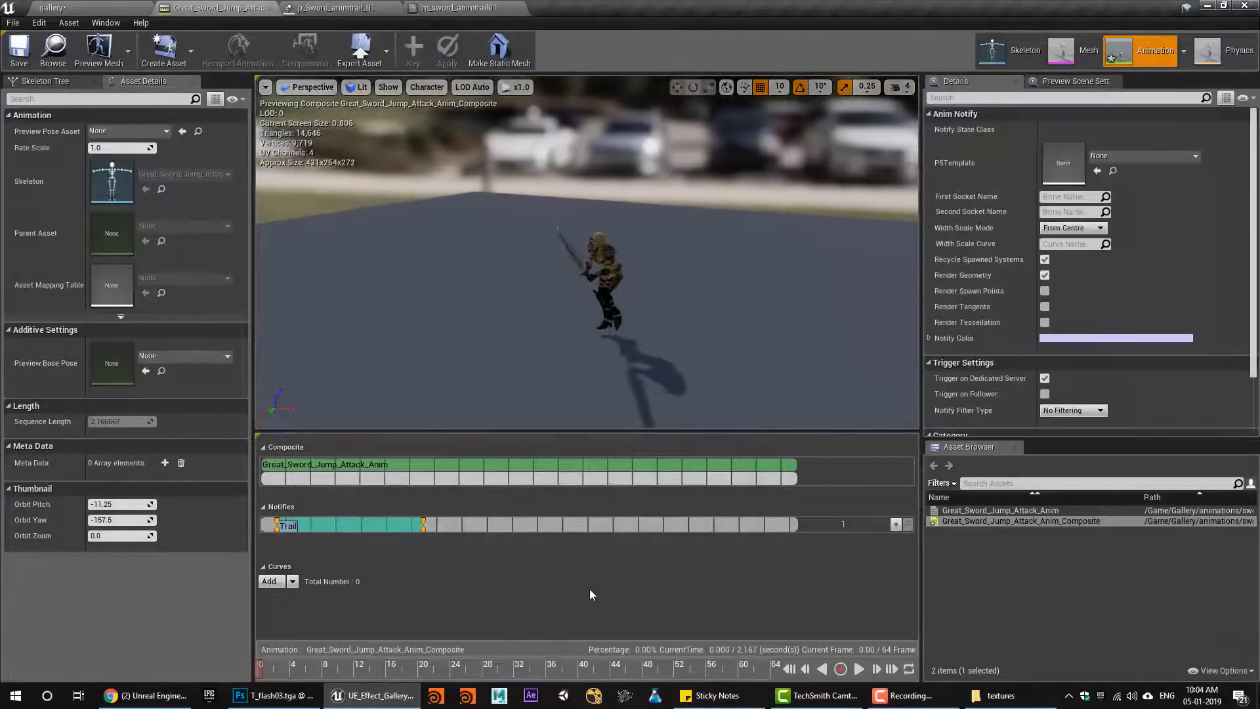
{"action": "key", "text": "ctrl+z"}
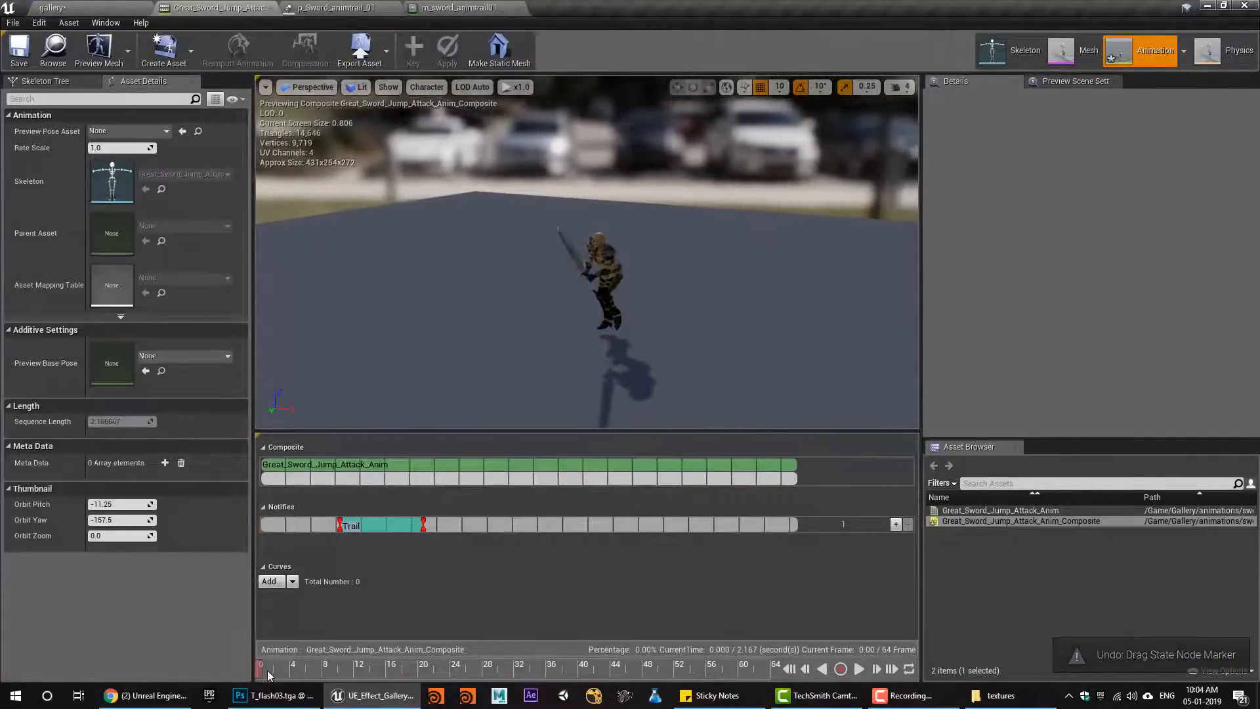
Stretch the Trail notify state to cover the sword swing, from about frame 4 to about frame 42
{"action": "left_click_drag", "start_coordinate": [268, 674], "coordinate": [312, 672]}
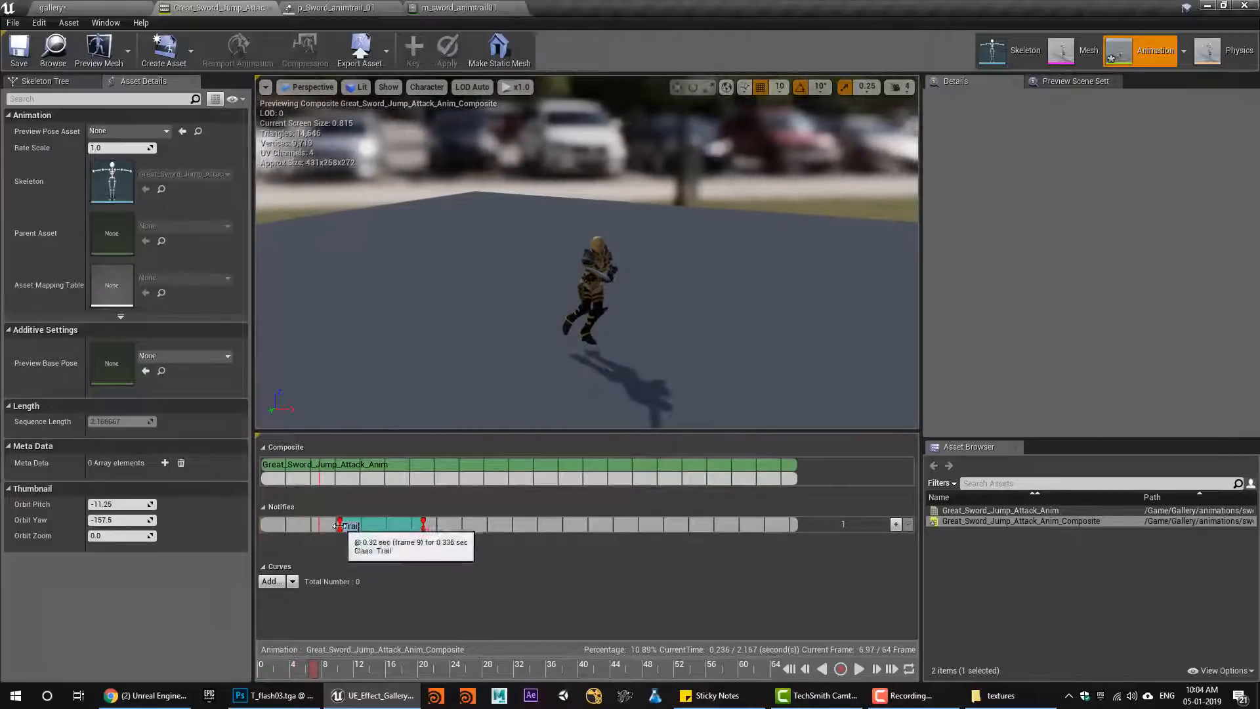
{"action": "left_click_drag", "start_coordinate": [340, 526], "coordinate": [296, 526]}
{"action": "mouse_move", "coordinate": [336, 668]}
{"action": "left_mouse_down"}
{"action": "mouse_move", "coordinate": [644, 658]}
{"action": "mouse_move", "coordinate": [586, 666]}
{"action": "left_mouse_up"}
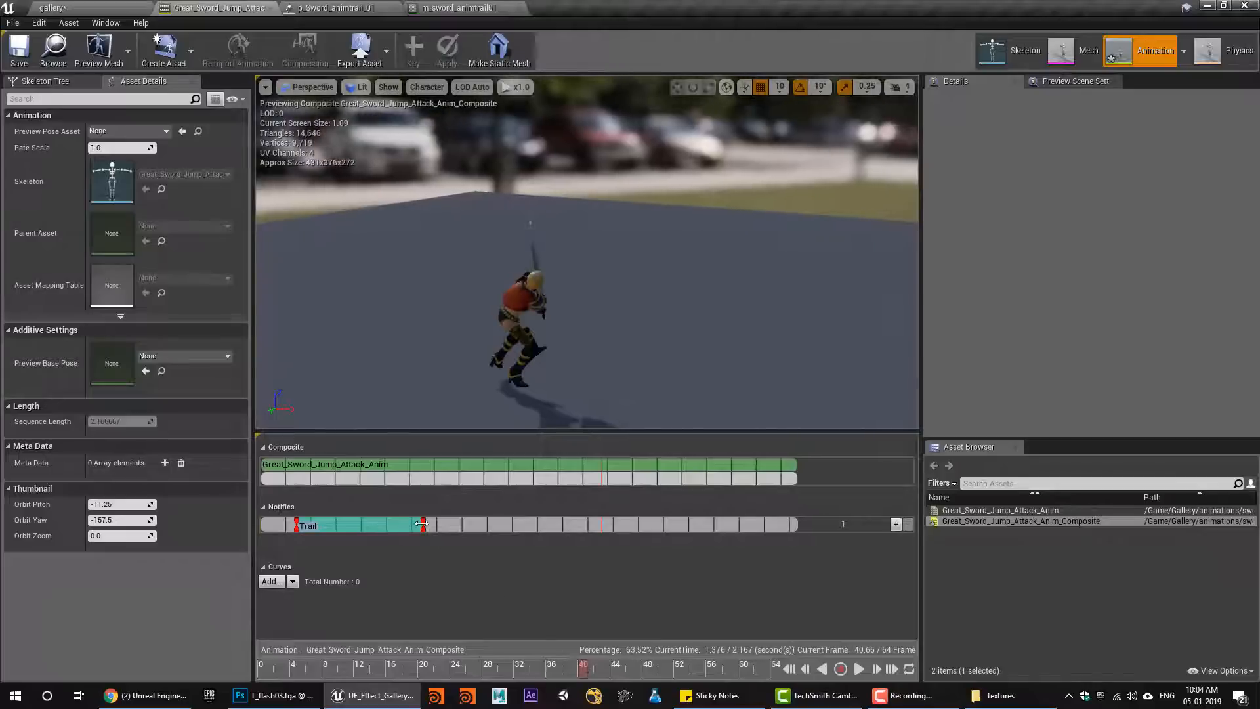
{"action": "left_click_drag", "start_coordinate": [422, 524], "coordinate": [612, 526]}
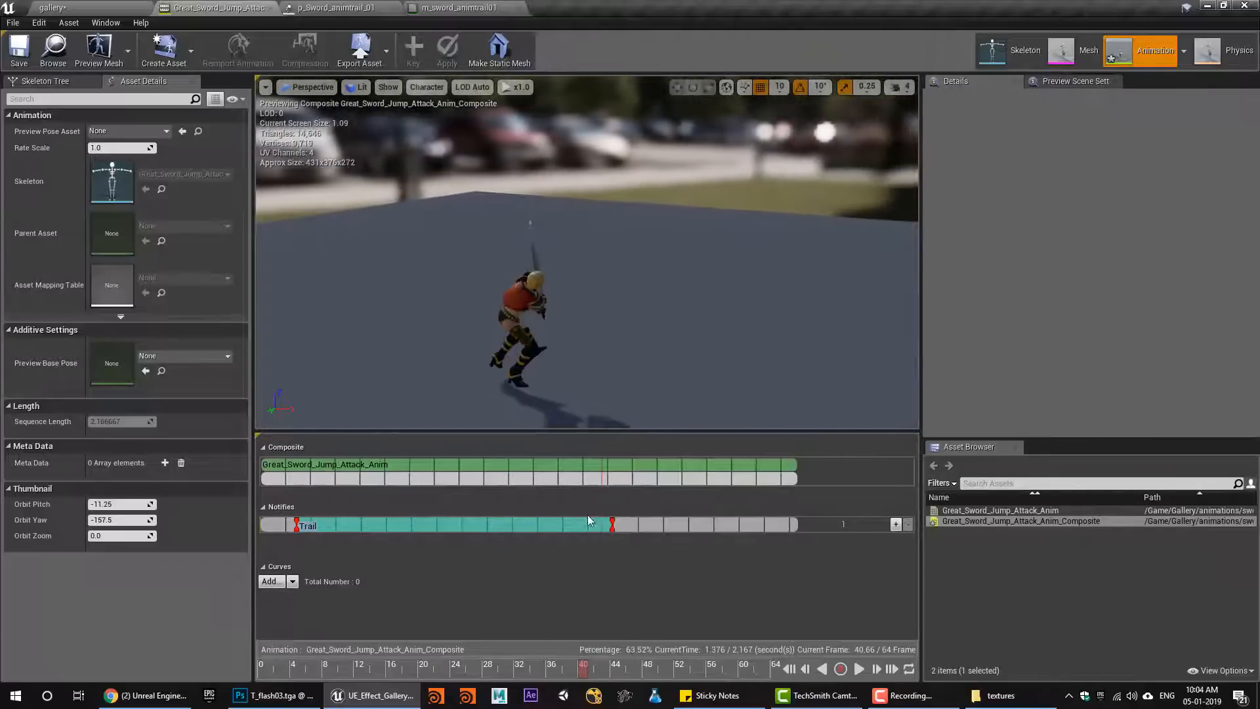
Set the Trail notify's PSTemplate to the p_Sword_animtrail_01 particle system
{"action": "left_click", "coordinate": [589, 522]}
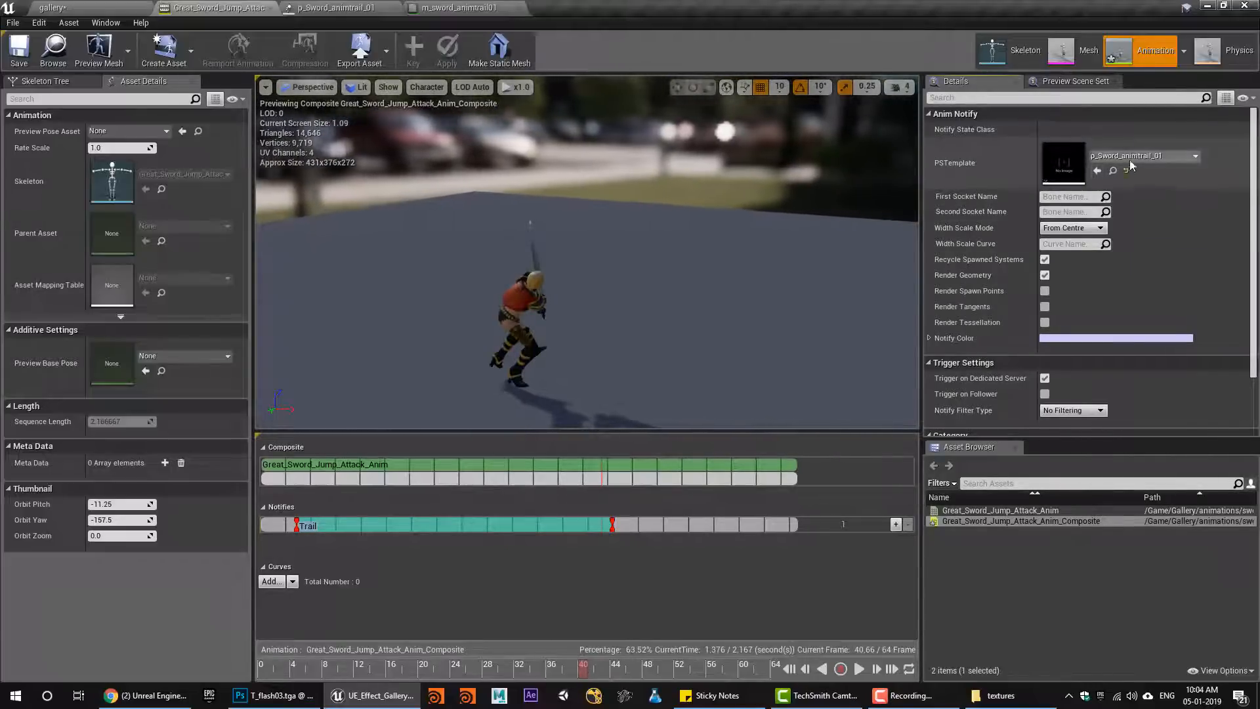
{"action": "left_click", "coordinate": [1130, 160]}
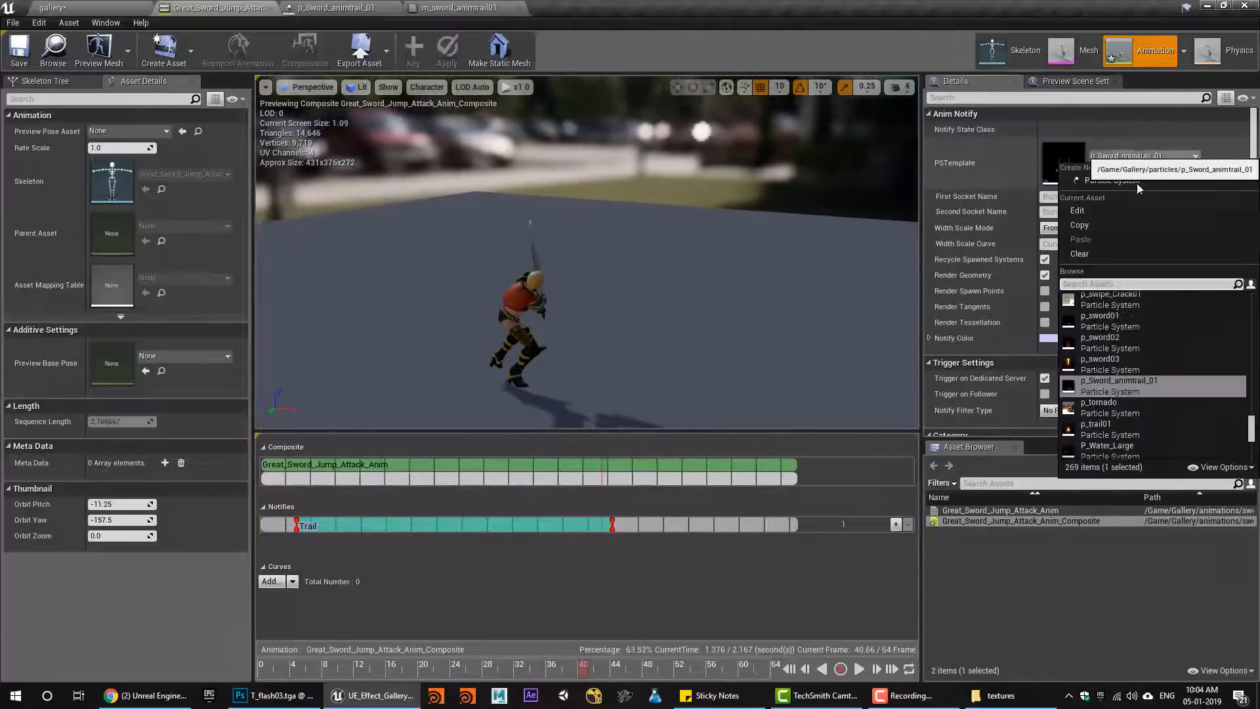
{"action": "left_click", "coordinate": [1181, 157]}
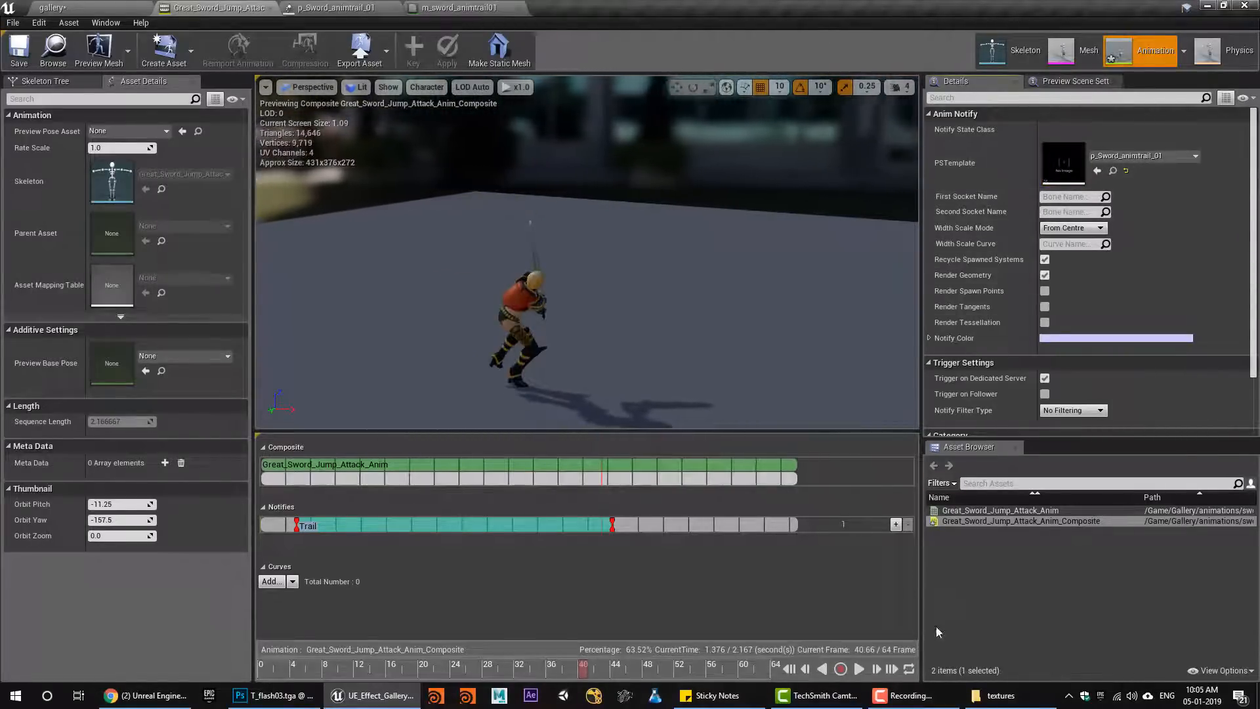
Set the Trail notify's First Socket Name to socket_lower and its Second Socket Name to socket_upper
{"action": "left_click", "coordinate": [912, 696]}
{"action": "left_click", "coordinate": [1198, 637]}
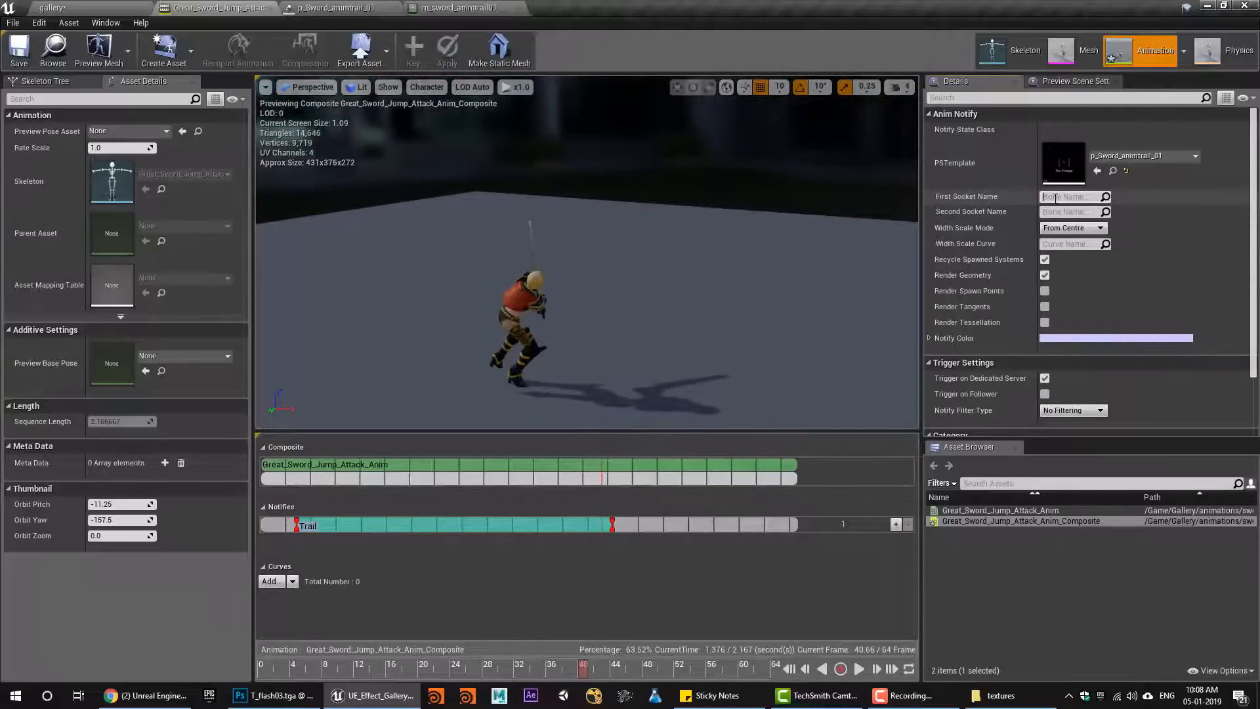
{"action": "type", "text": "e"}
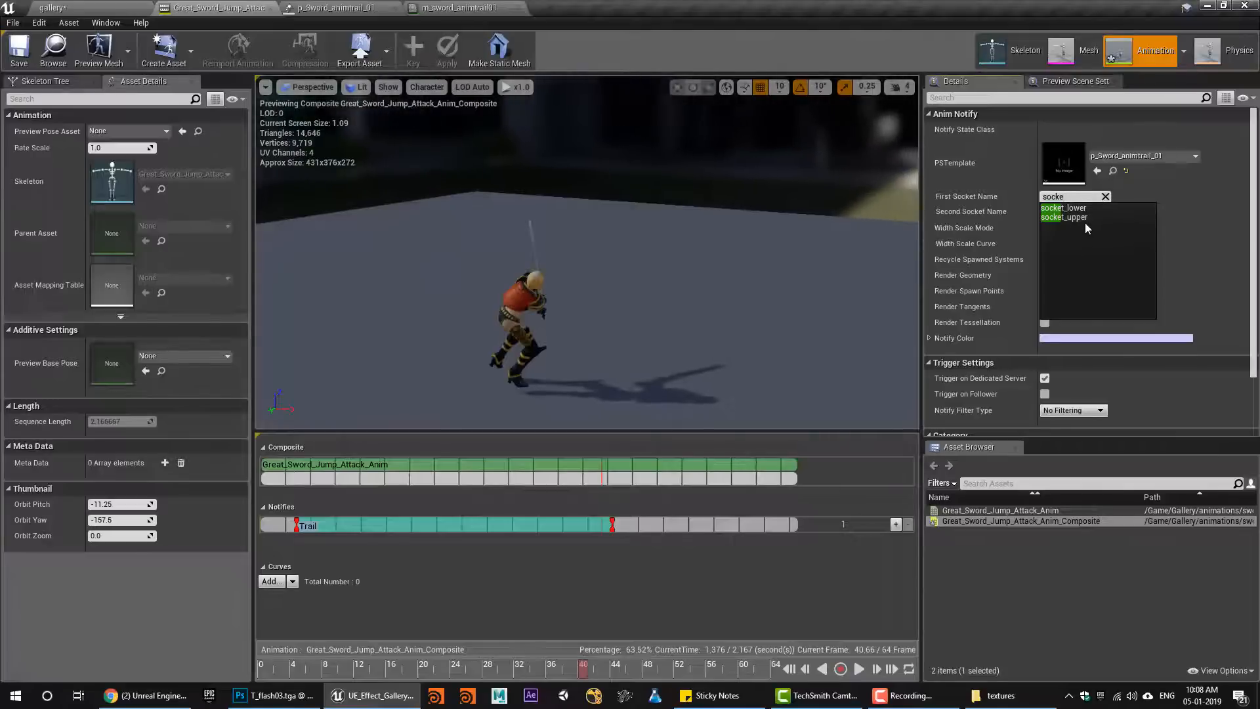
{"action": "left_click", "coordinate": [1081, 208]}
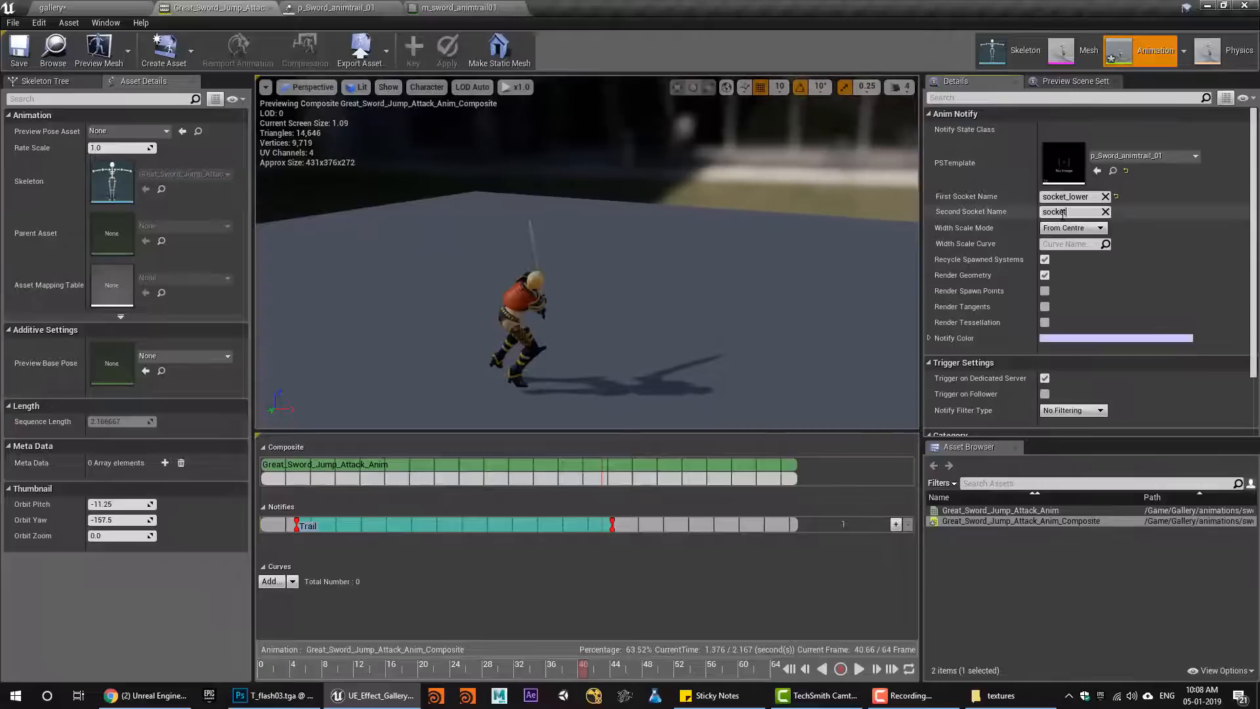
{"action": "left_click", "coordinate": [1080, 233]}
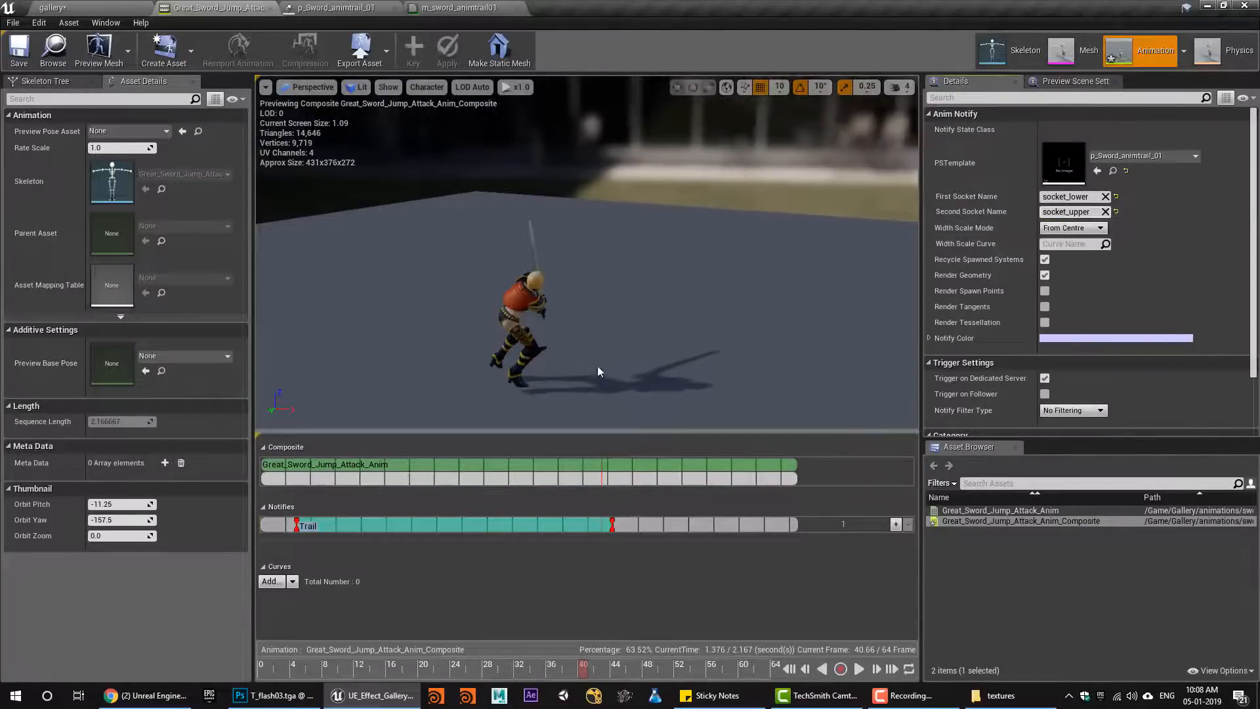
Play the composite from its first frame to preview the sword trail, and check the p_Sword_animtrail_01 emitter's modules
{"action": "left_click", "coordinate": [791, 670]}
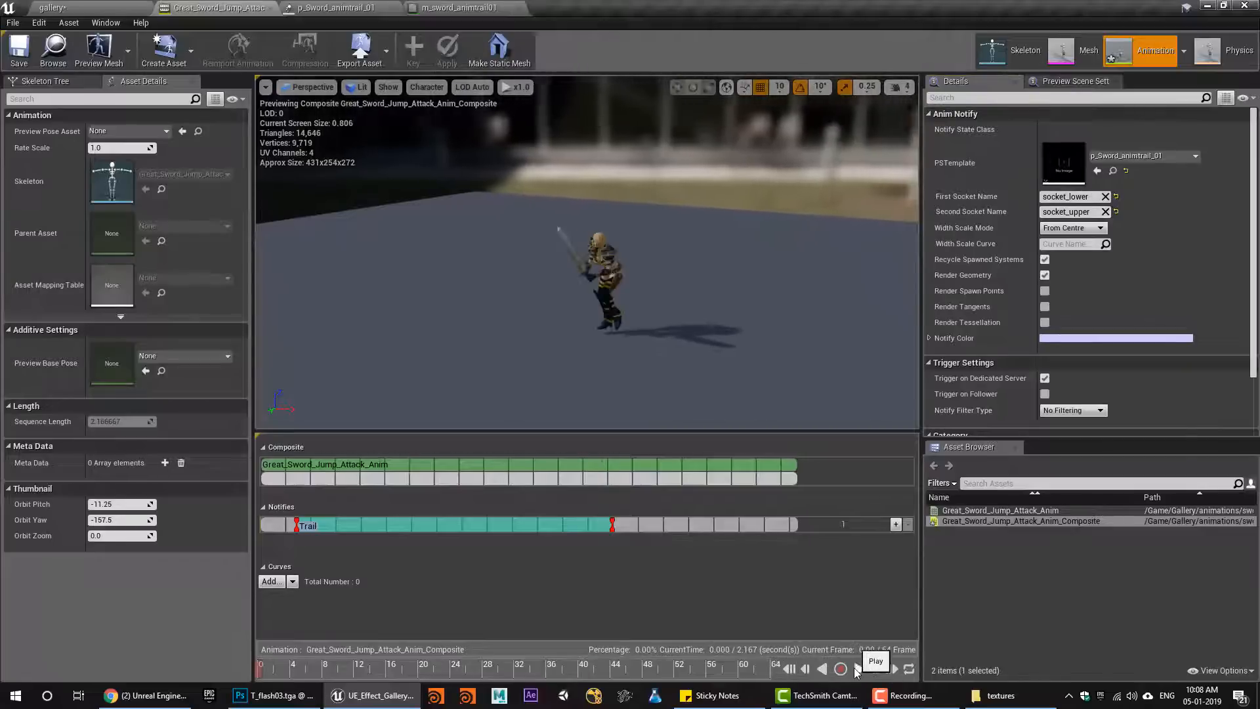
{"action": "left_click", "coordinate": [857, 669]}
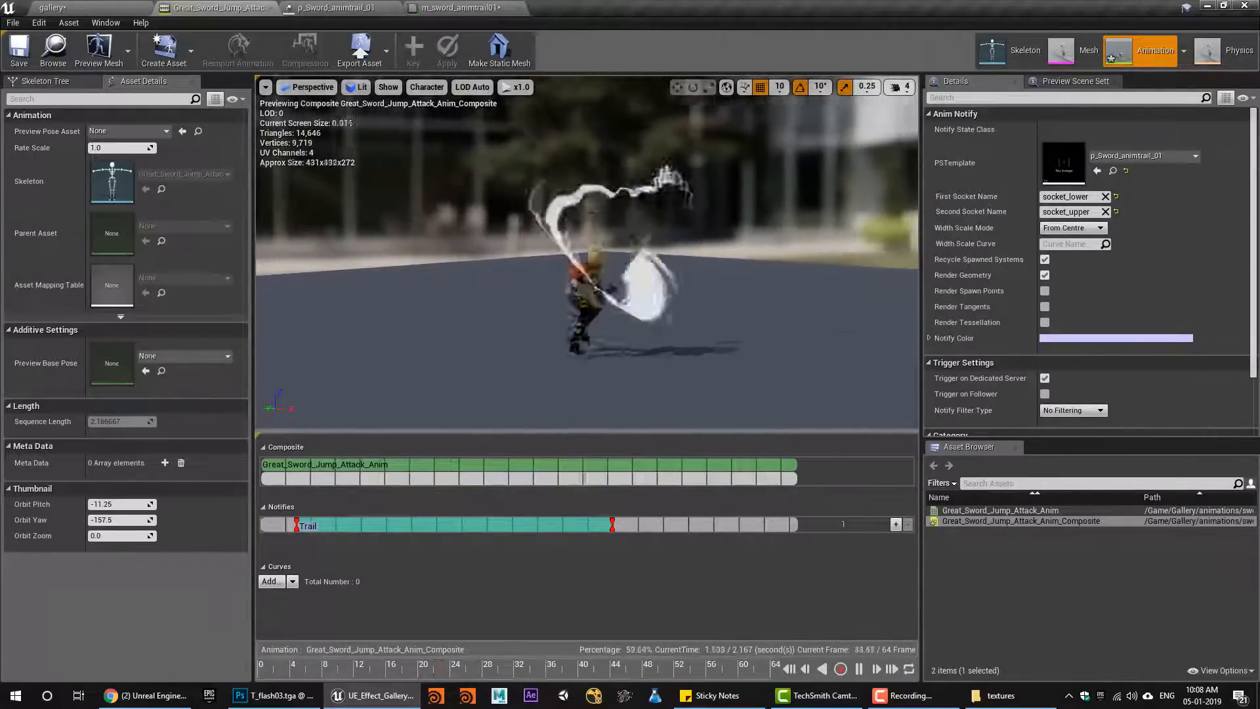
{"action": "left_click", "coordinate": [368, 7]}
{"action": "left_click", "coordinate": [456, 7]}
{"action": "left_click", "coordinate": [348, 7]}
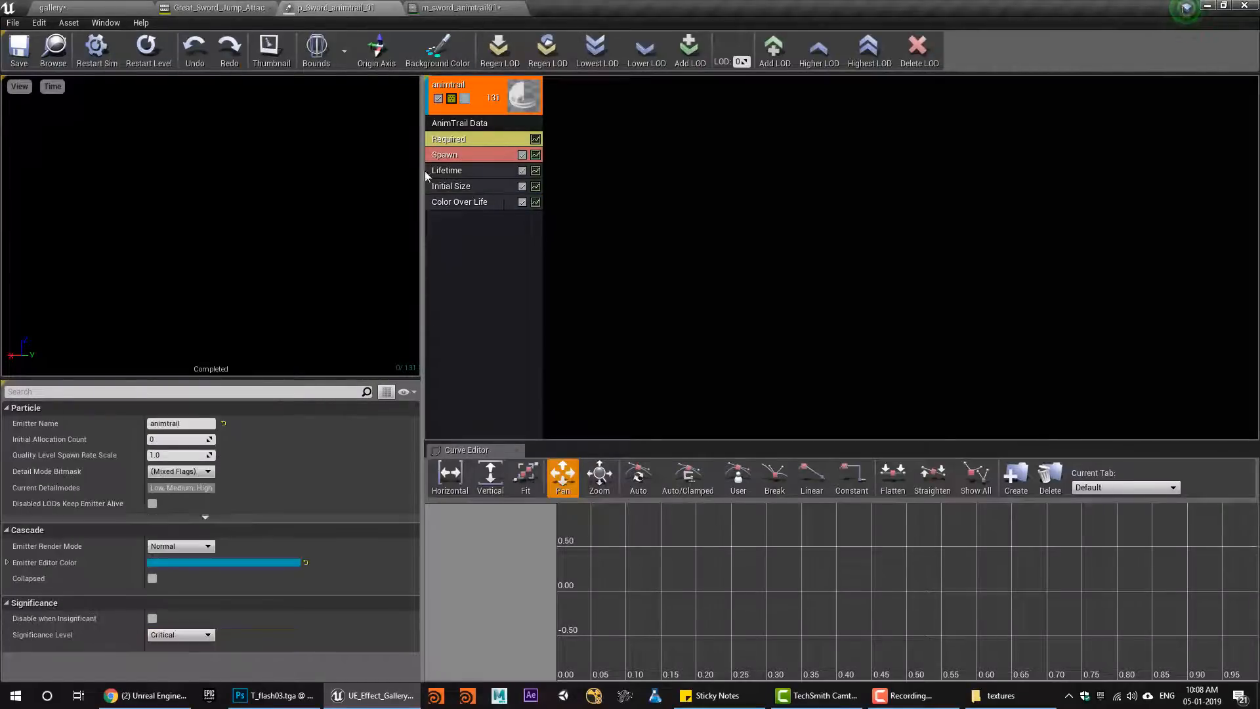
{"action": "left_click", "coordinate": [182, 8]}
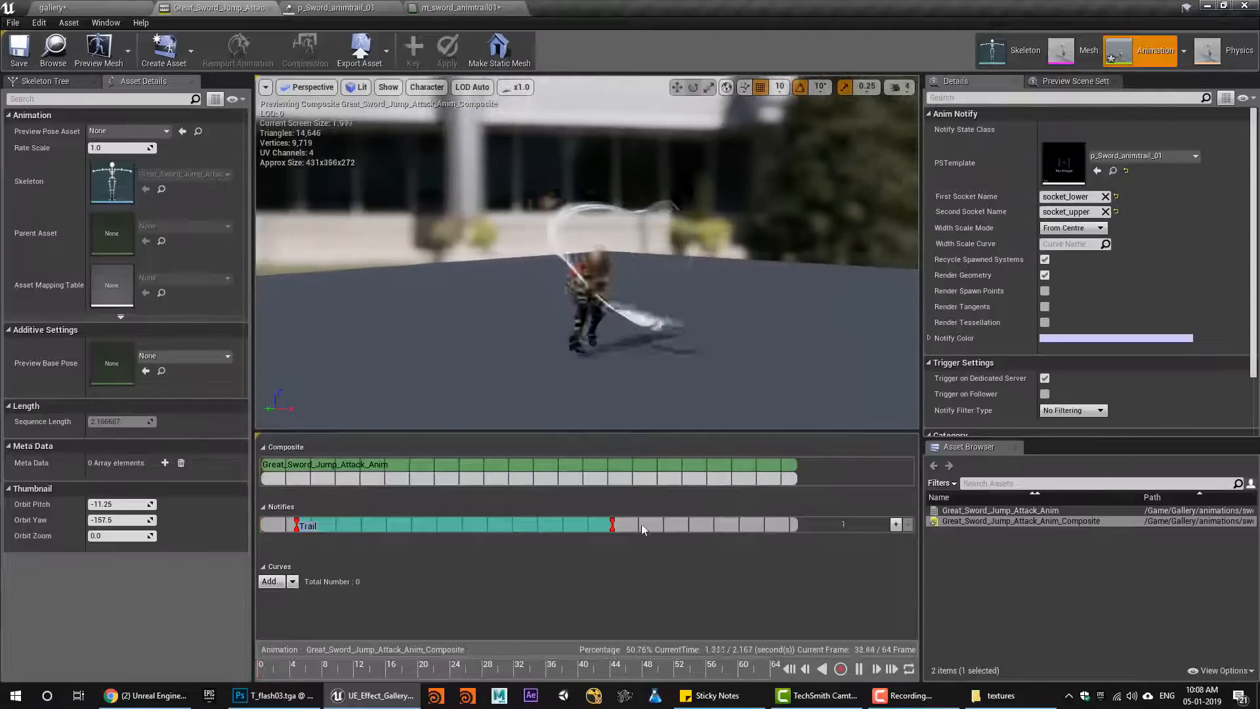
Extend the end of the Trail notify state to about frame 53, checking the trail in the playing animation
{"action": "left_click_drag", "start_coordinate": [612, 525], "coordinate": [686, 529]}
{"action": "left_click", "coordinate": [604, 612]}
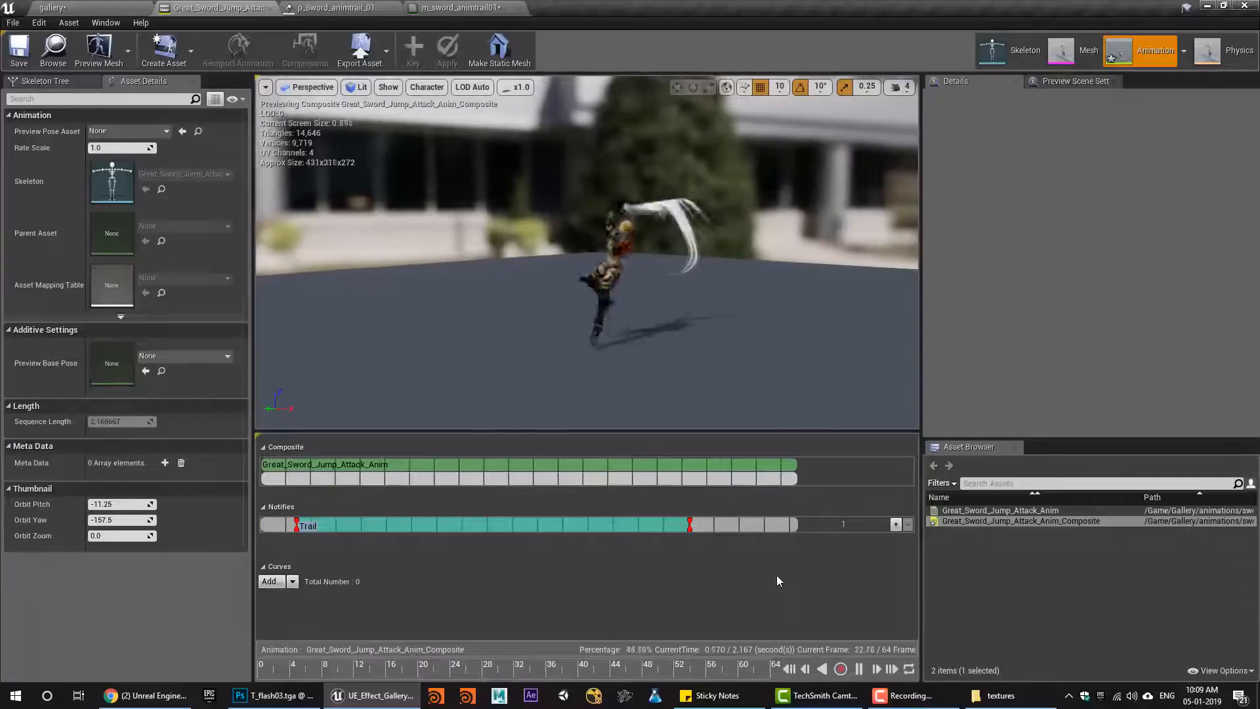
{"action": "left_click_drag", "start_coordinate": [689, 525], "coordinate": [746, 525]}
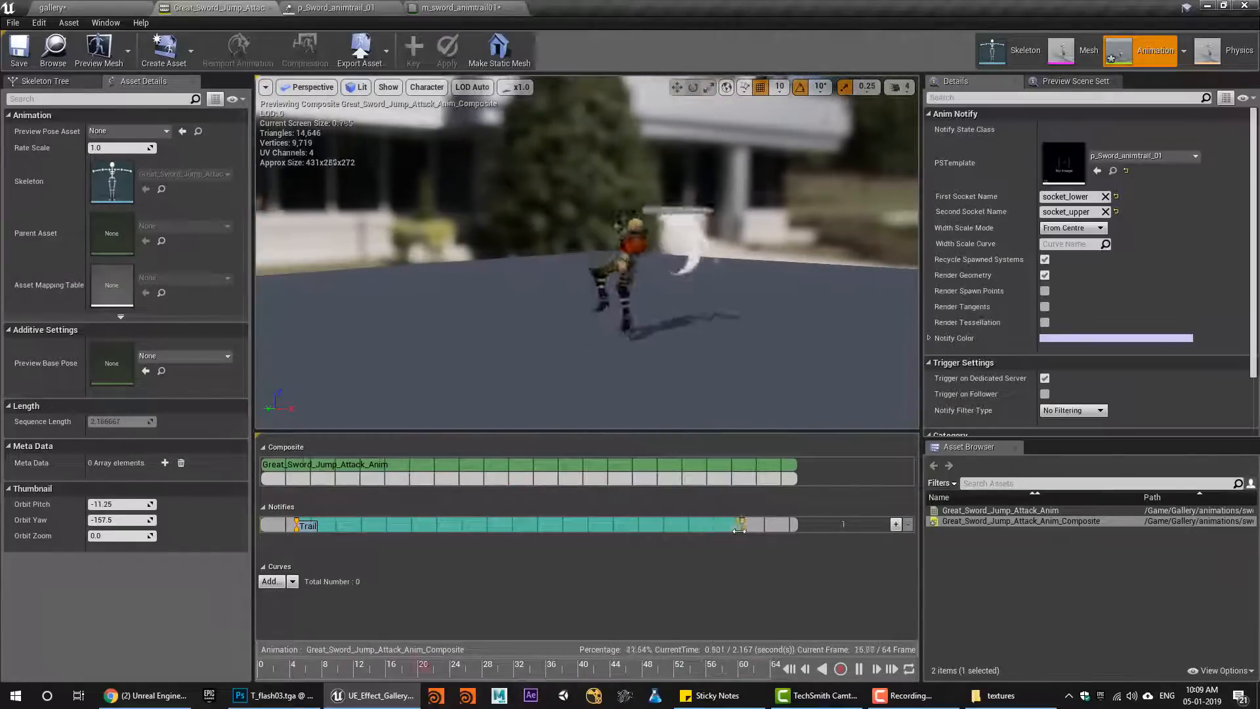
{"action": "left_click", "coordinate": [706, 565]}
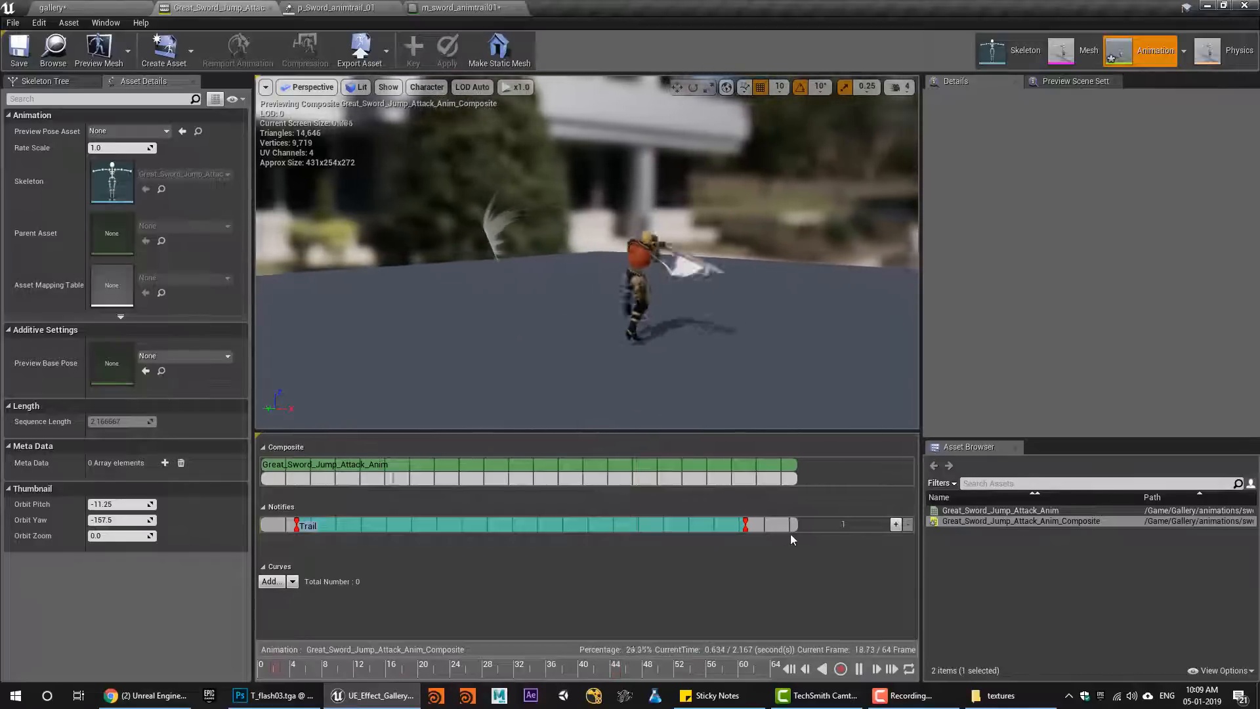
{"action": "left_click_drag", "start_coordinate": [745, 525], "coordinate": [740, 525]}
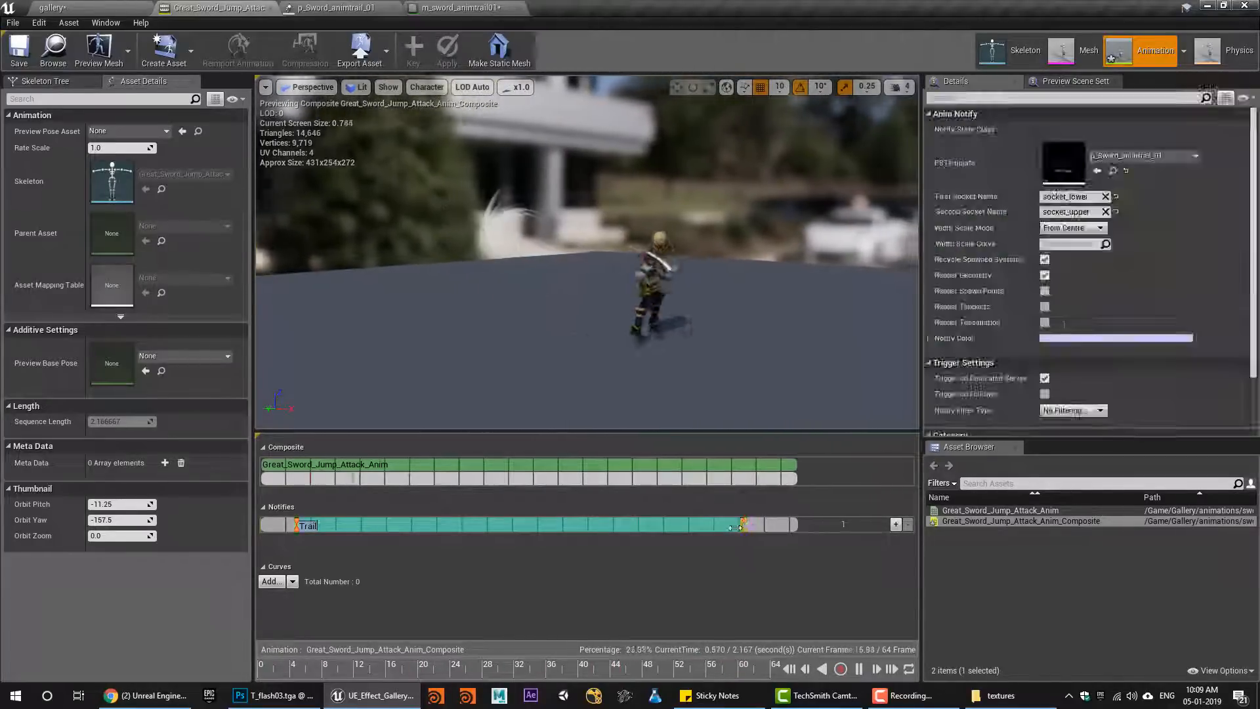
{"action": "left_click", "coordinate": [727, 614]}
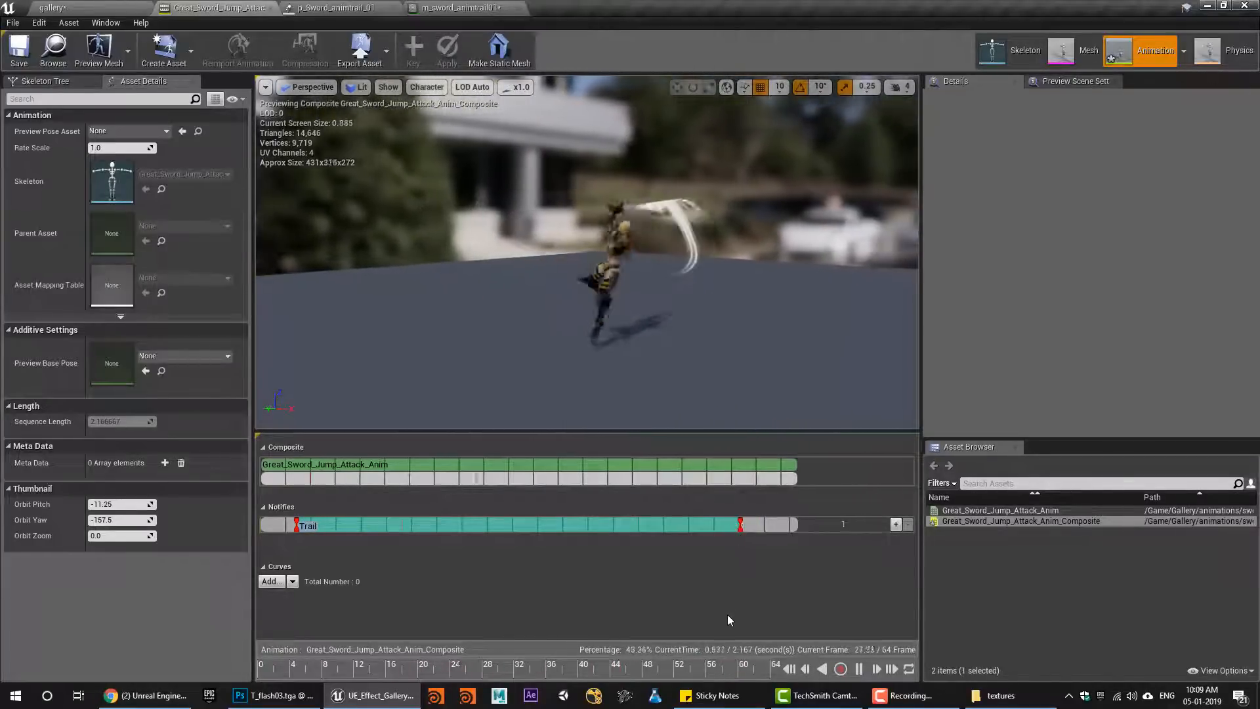
{"action": "left_click_drag", "start_coordinate": [740, 525], "coordinate": [730, 526]}
{"action": "left_click", "coordinate": [754, 590]}
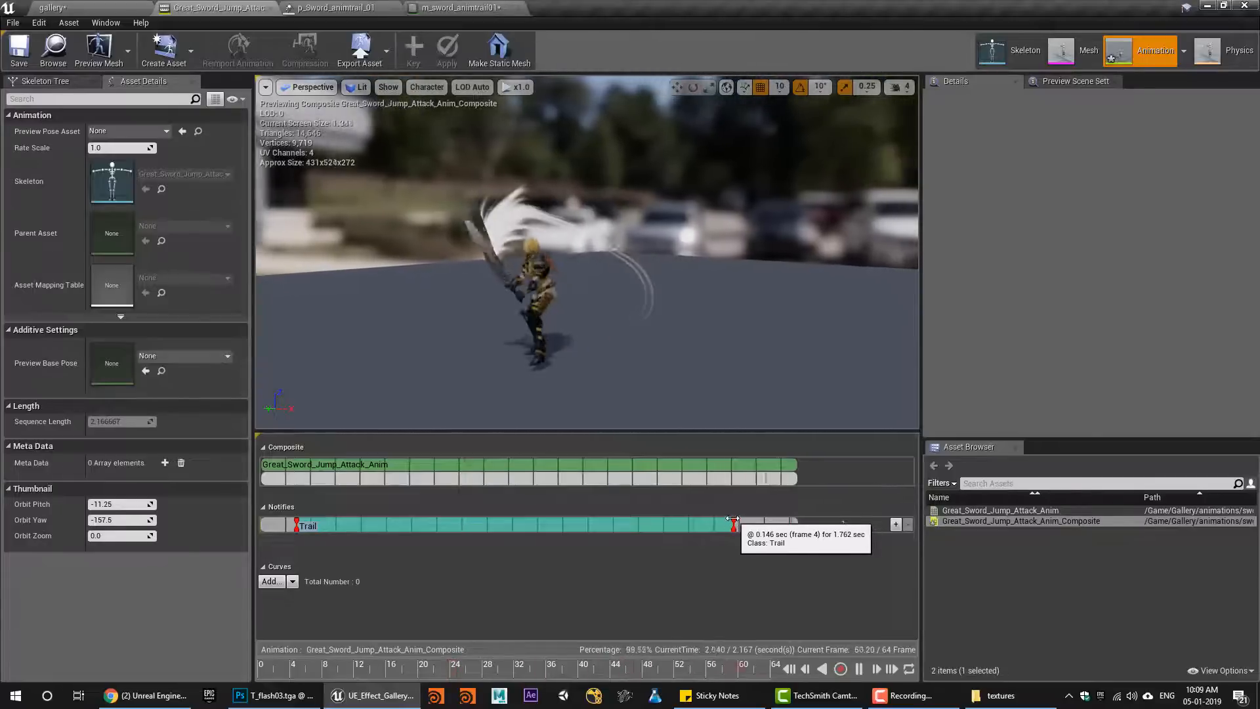
{"action": "left_click_drag", "start_coordinate": [733, 524], "coordinate": [720, 524]}
{"action": "left_click", "coordinate": [740, 577]}
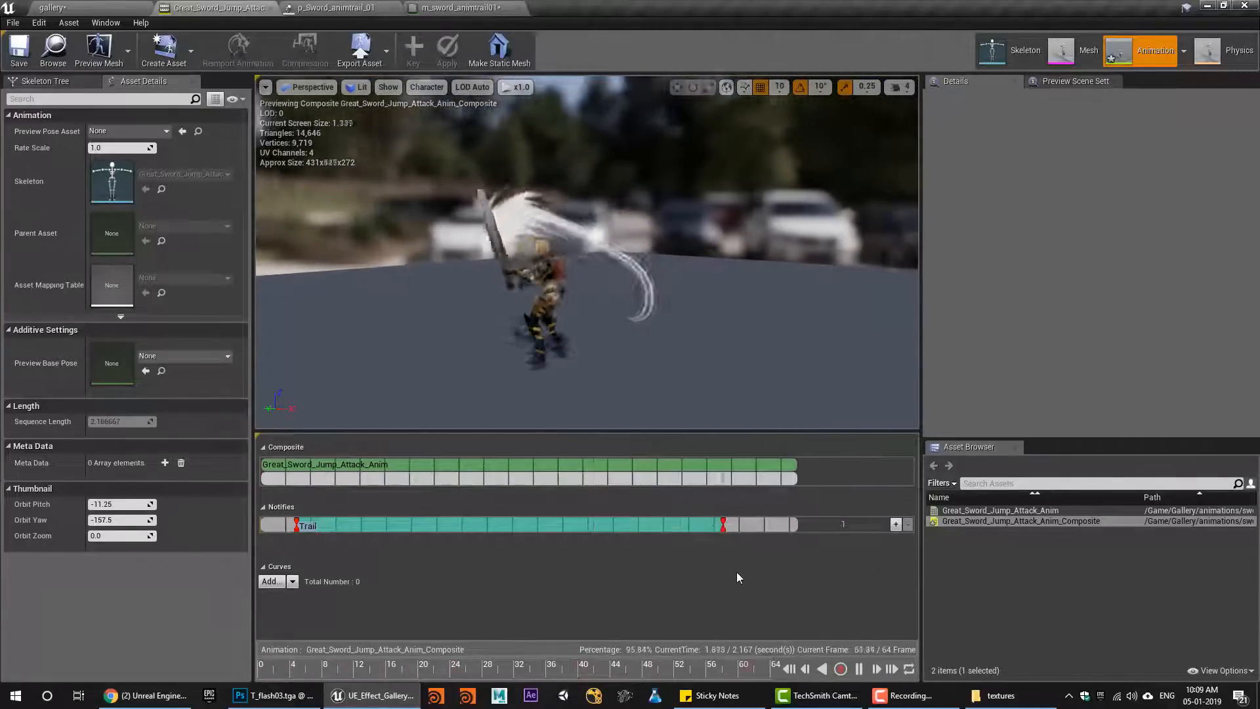
{"action": "left_click", "coordinate": [723, 525]}
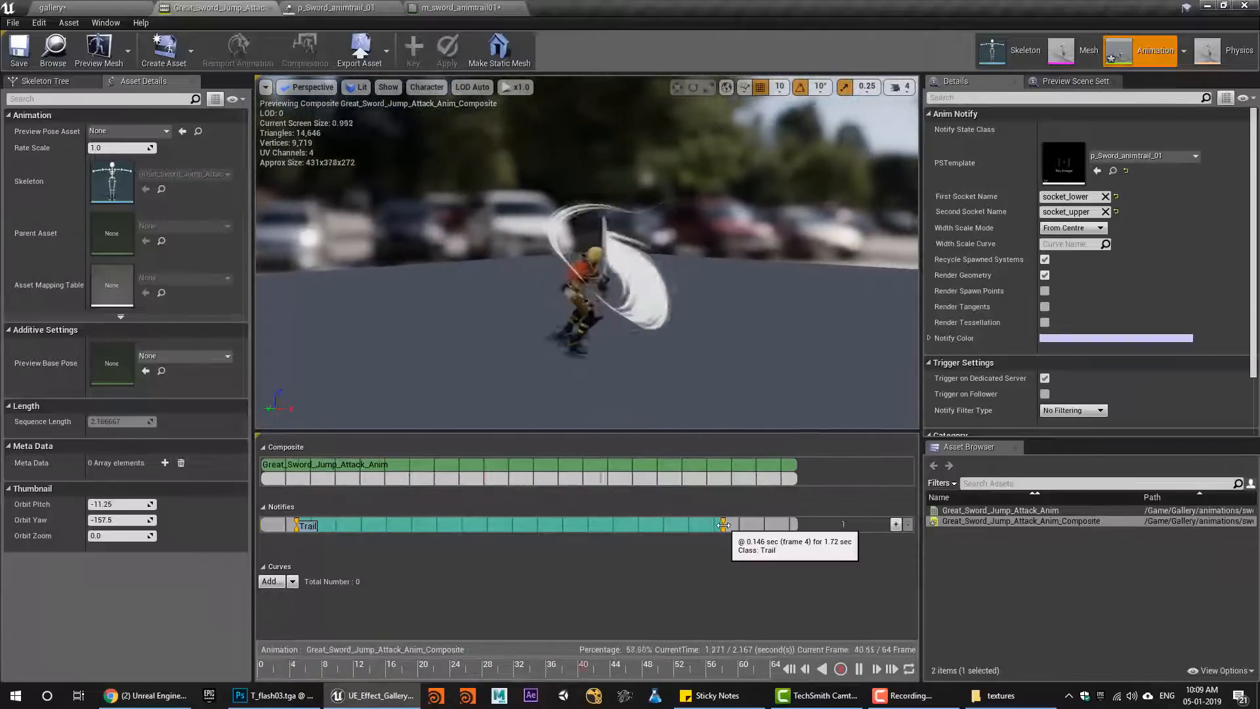
{"action": "left_click_drag", "start_coordinate": [723, 525], "coordinate": [707, 525]}
{"action": "left_click", "coordinate": [702, 564]}
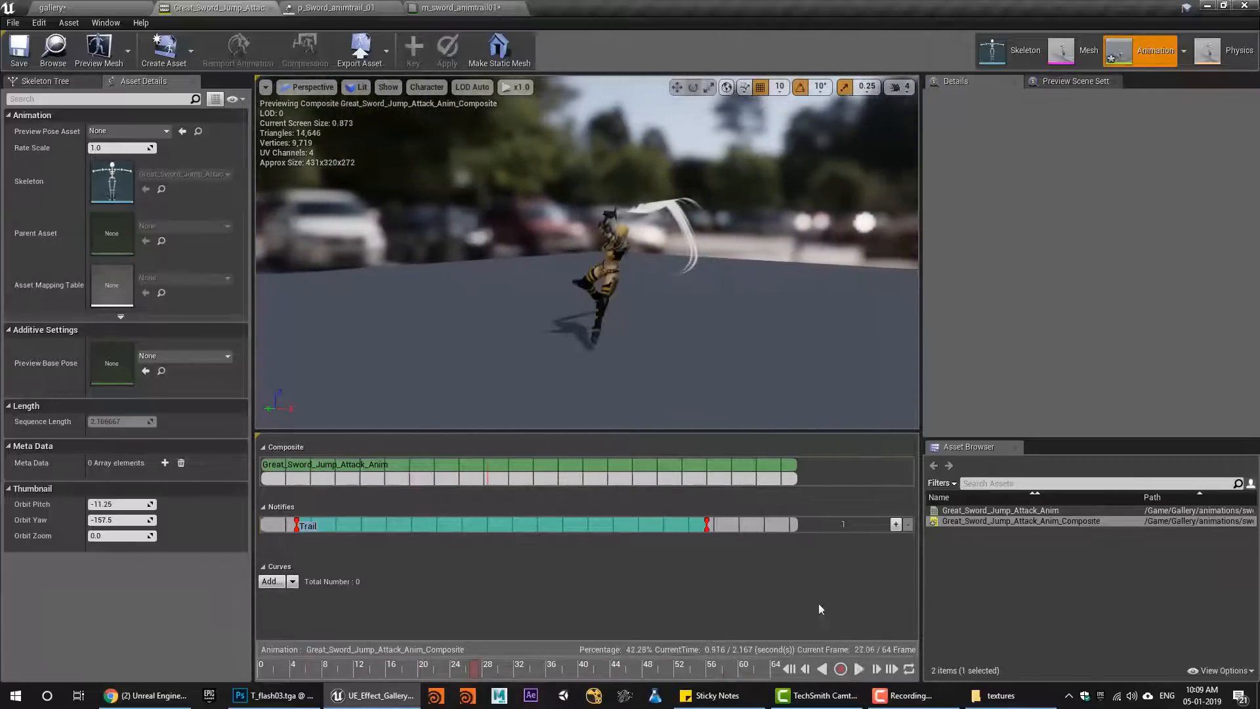
In the m_sword_animtrail01 material, move the t_animtrail01 Texture Sample away from the Multiply node, clearing space in front of it
{"action": "left_click", "coordinate": [460, 7]}
{"action": "right_click_drag", "start_coordinate": [489, 213], "coordinate": [659, 214]}
{"action": "left_click_drag", "start_coordinate": [644, 402], "coordinate": [503, 439]}
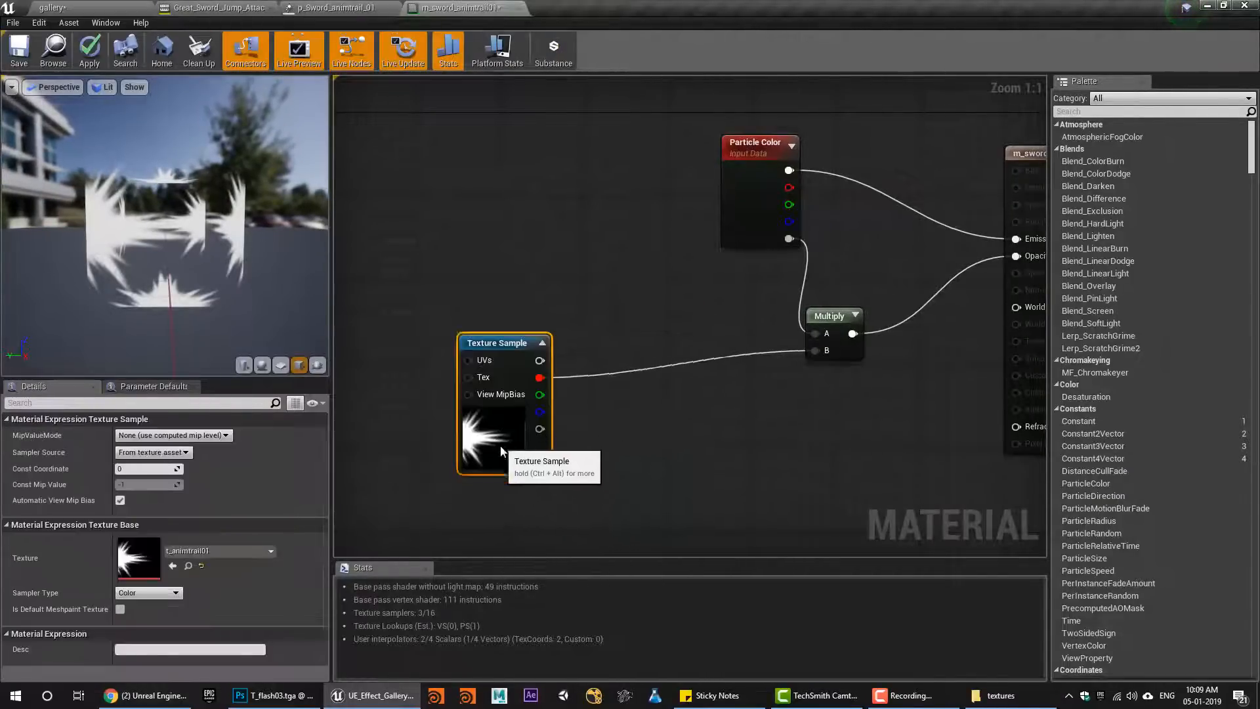
{"action": "right_click_drag", "start_coordinate": [638, 491], "coordinate": [711, 447]}
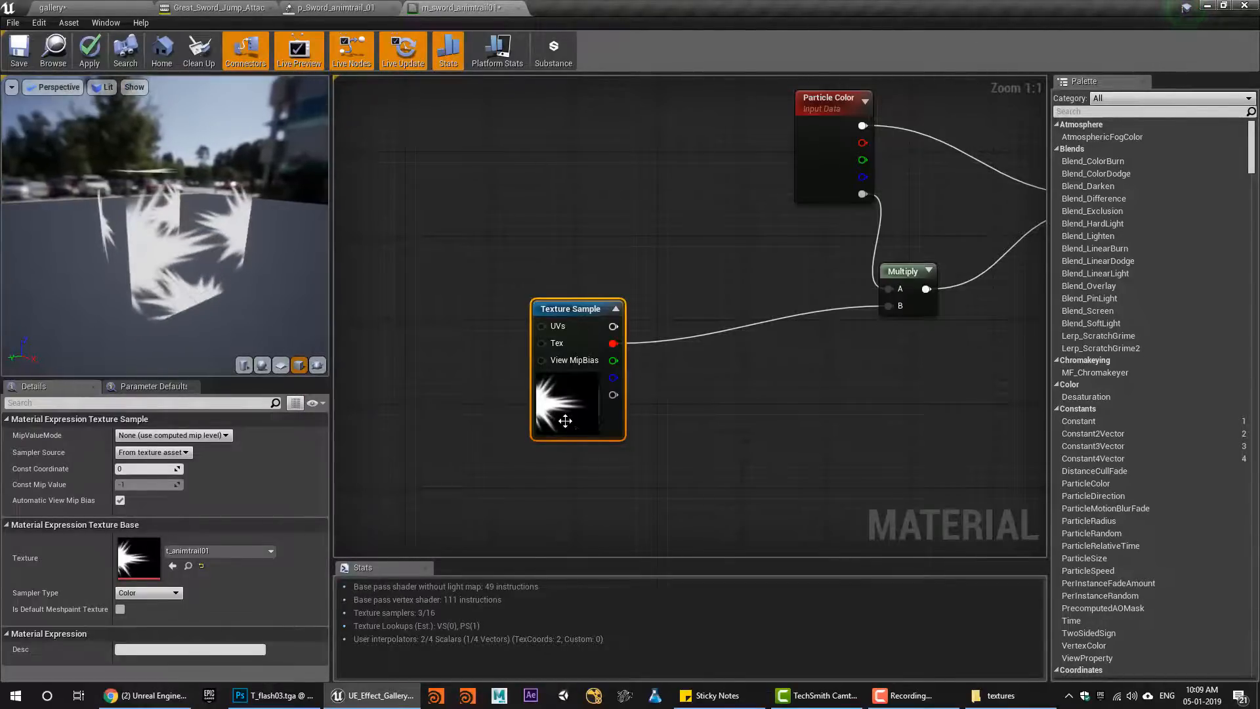
{"action": "left_click_drag", "start_coordinate": [590, 402], "coordinate": [633, 370]}
{"action": "right_click_drag", "start_coordinate": [586, 436], "coordinate": [718, 436]}
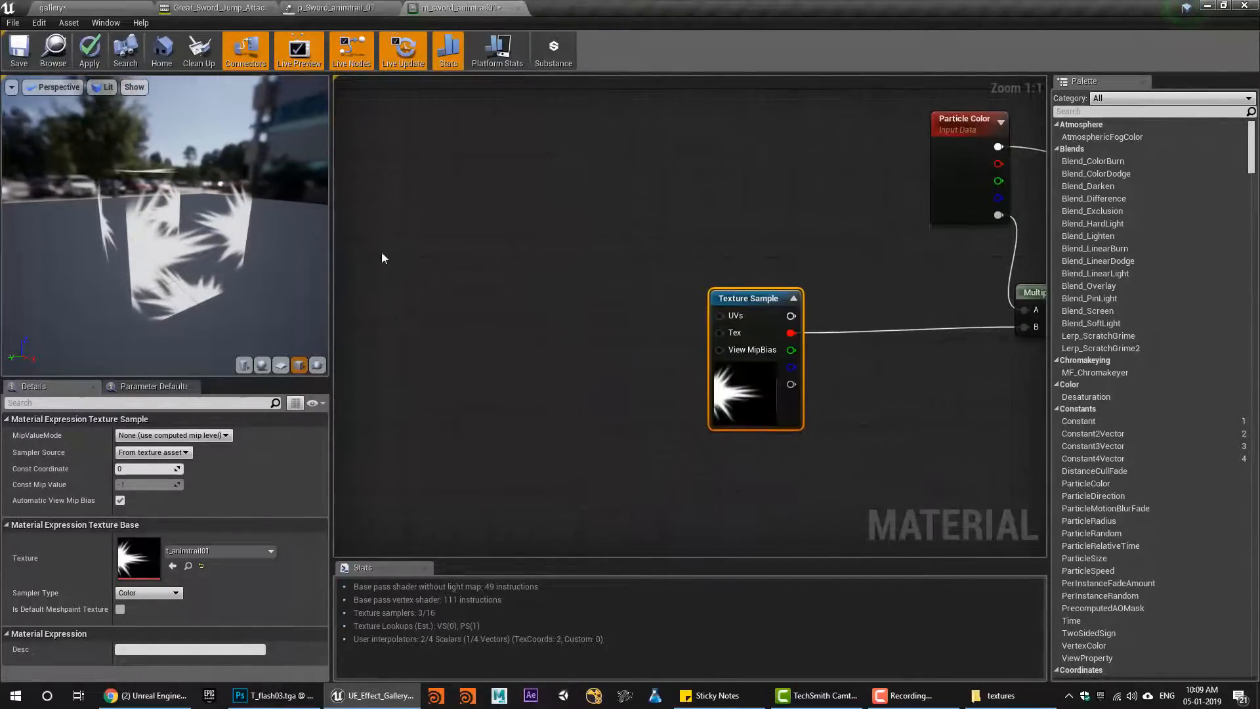
Bring the t_noise01 texture from the Gallery textures folder into the material graph, placed before the t_animtrail01 sample
{"action": "left_click", "coordinate": [81, 6]}
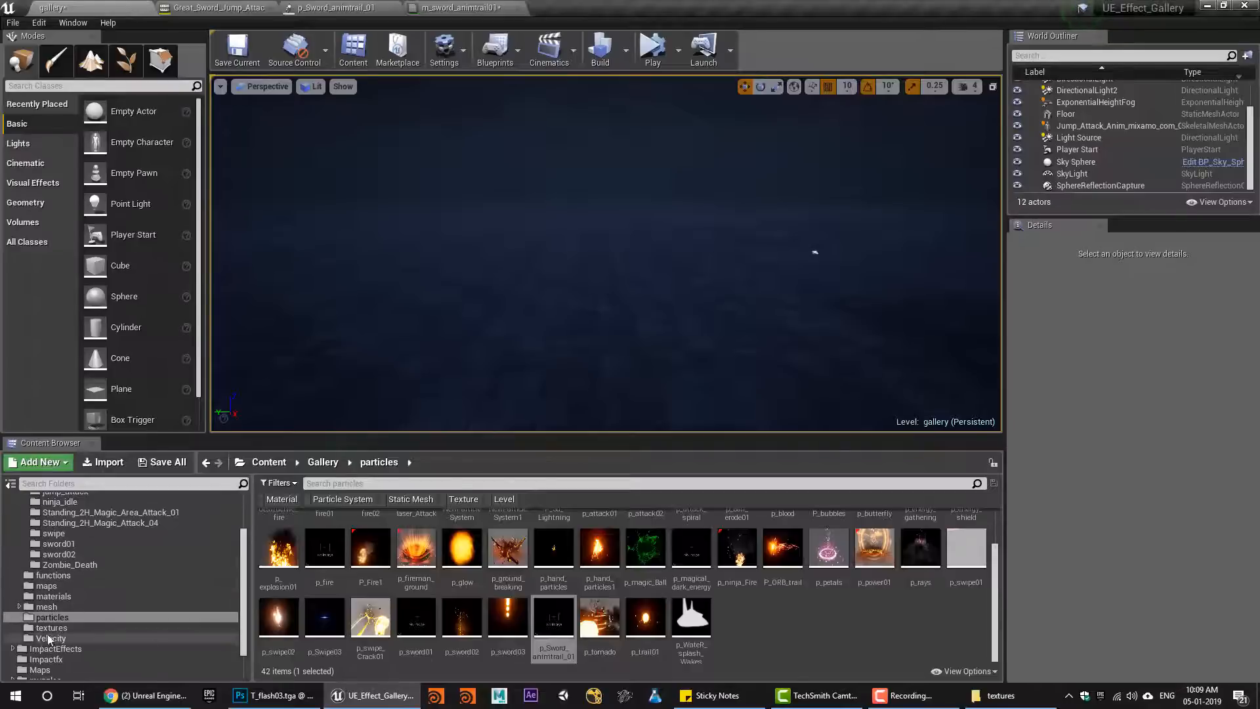
{"action": "left_click", "coordinate": [51, 627]}
{"action": "left_click_drag", "start_coordinate": [370, 617], "coordinate": [565, 310]}
{"action": "right_click_drag", "start_coordinate": [743, 389], "coordinate": [599, 352]}
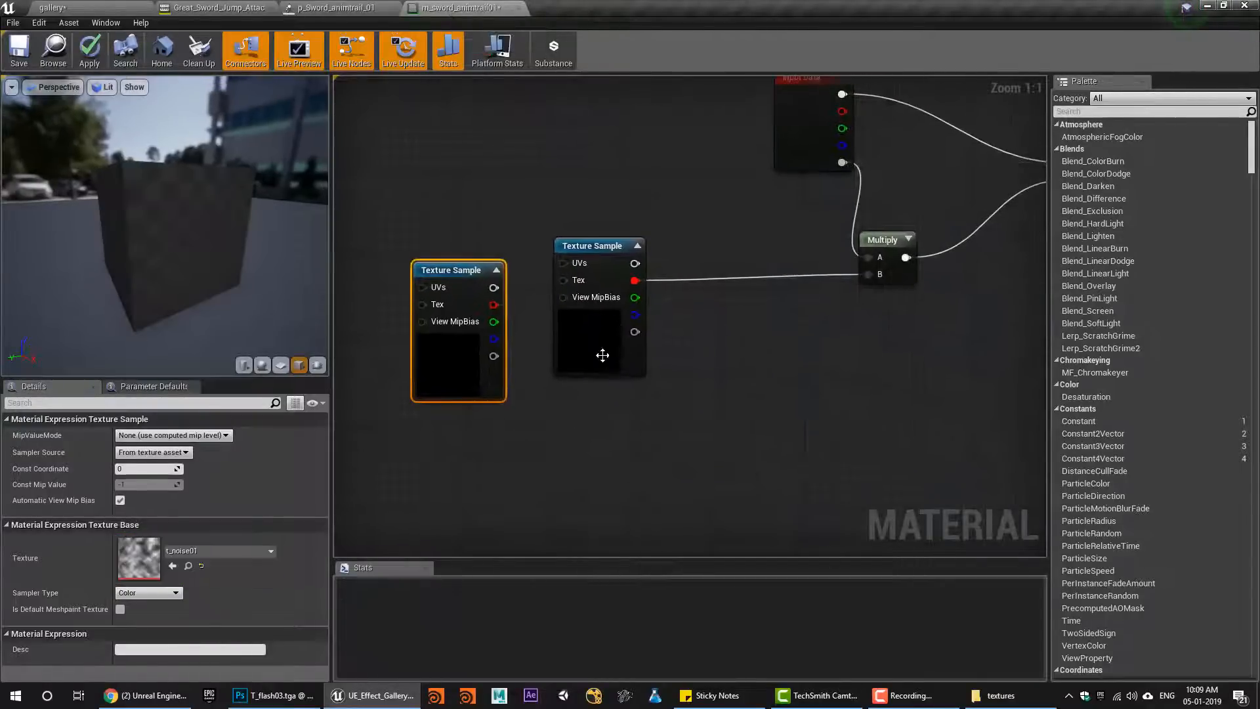
{"action": "left_click", "coordinate": [699, 346]}
{"action": "right_click_drag", "start_coordinate": [699, 346], "coordinate": [674, 405]}
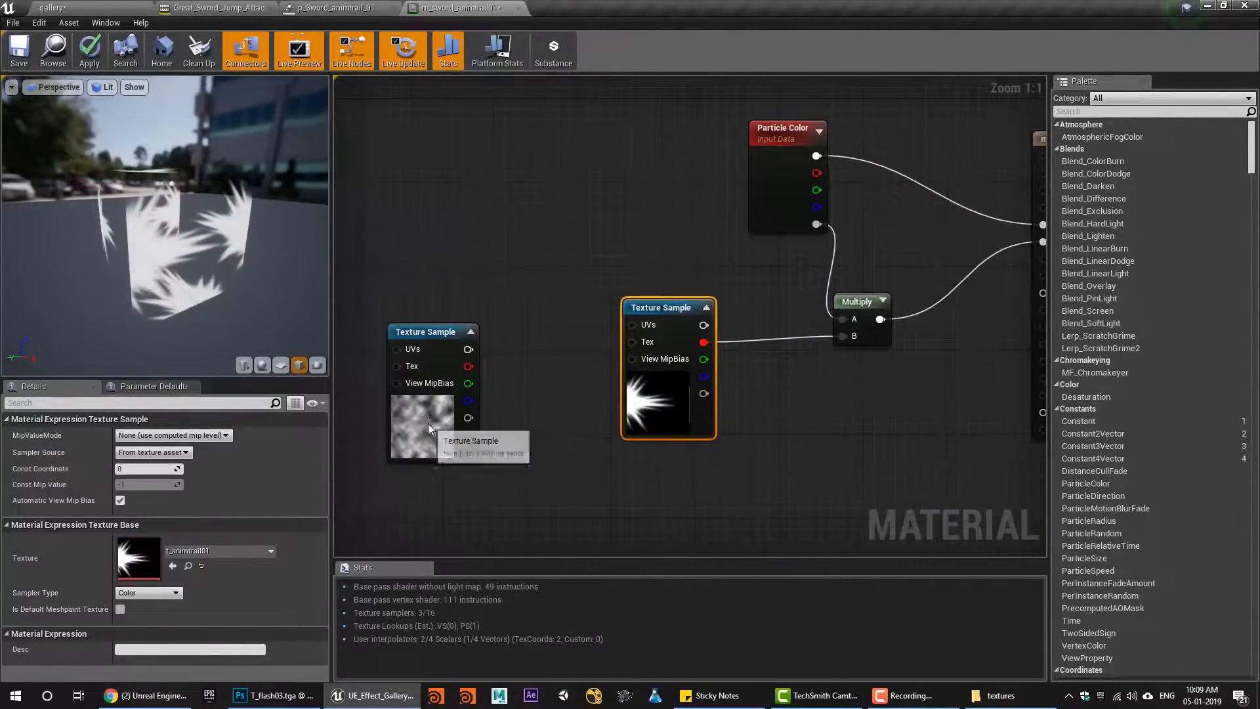
{"action": "left_click_drag", "start_coordinate": [433, 414], "coordinate": [422, 366]}
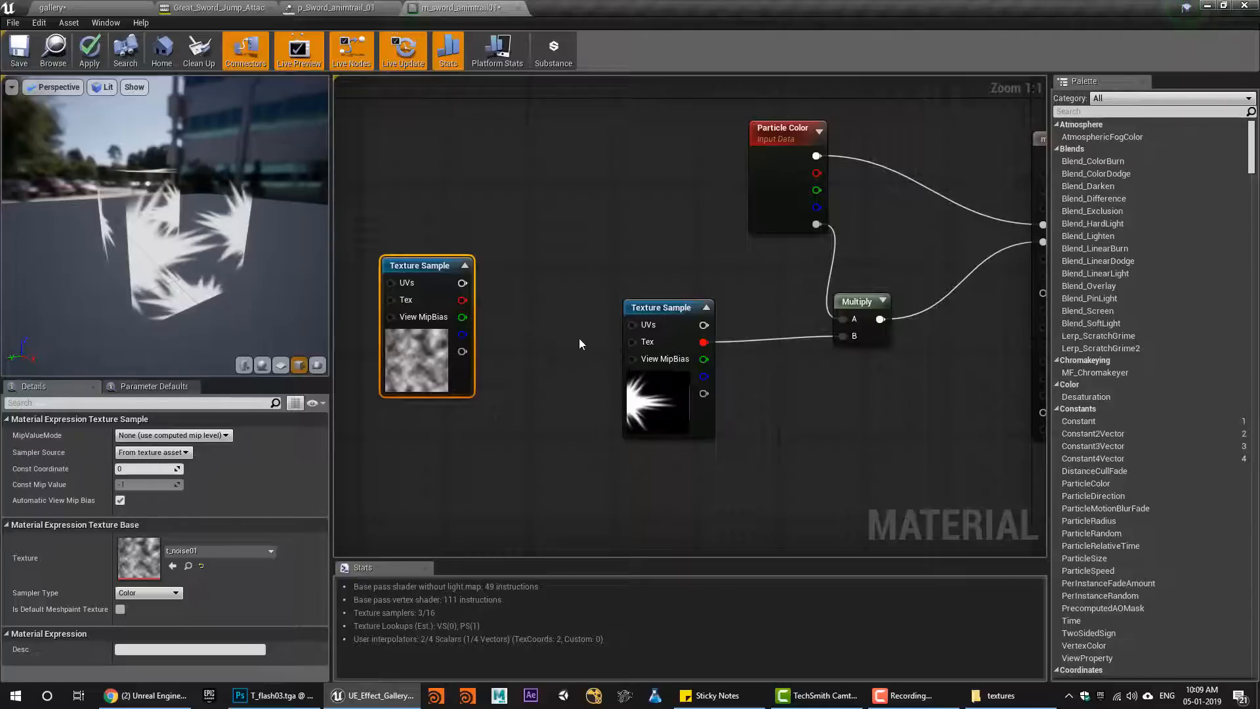
Move the t_noise01 Texture Sample farther from the t_animtrail01 sample, leaving room for nodes between them
{"action": "left_click", "coordinate": [658, 418]}
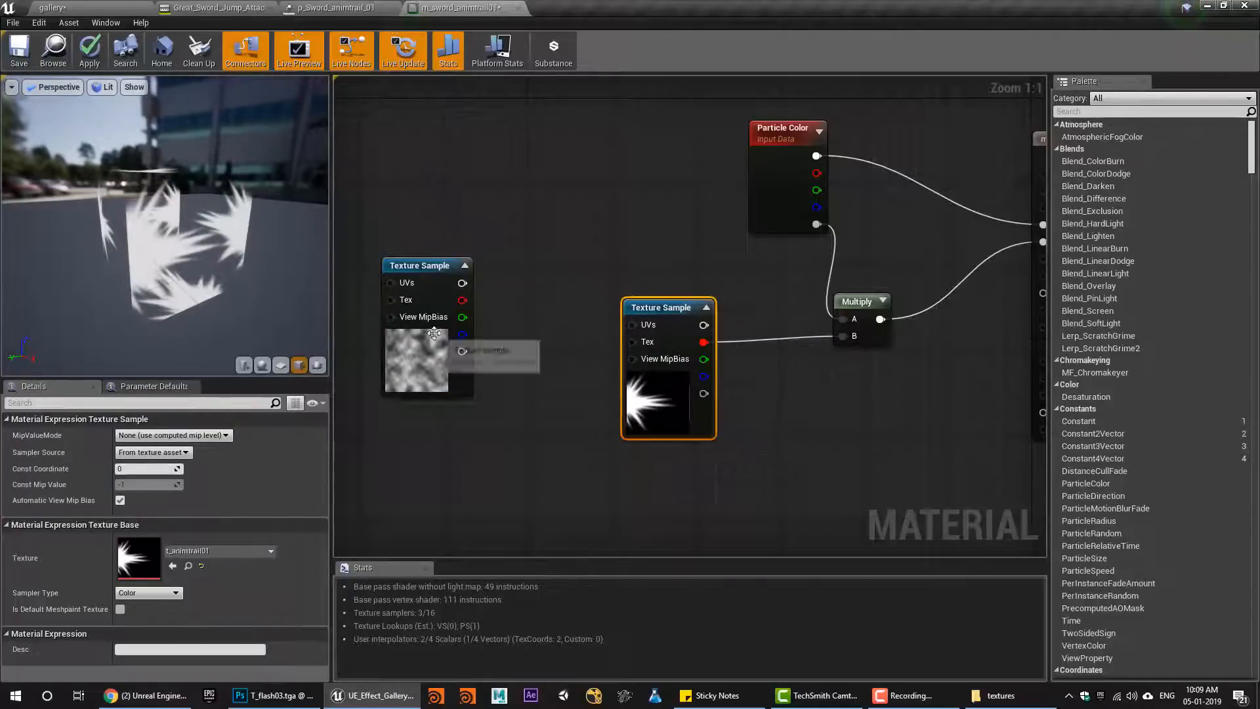
{"action": "left_click_drag", "start_coordinate": [442, 340], "coordinate": [339, 360]}
{"action": "right_click_drag", "start_coordinate": [340, 361], "coordinate": [495, 356]}
{"action": "left_click_drag", "start_coordinate": [451, 391], "coordinate": [467, 422]}
{"action": "right_click_drag", "start_coordinate": [681, 410], "coordinate": [614, 402]}
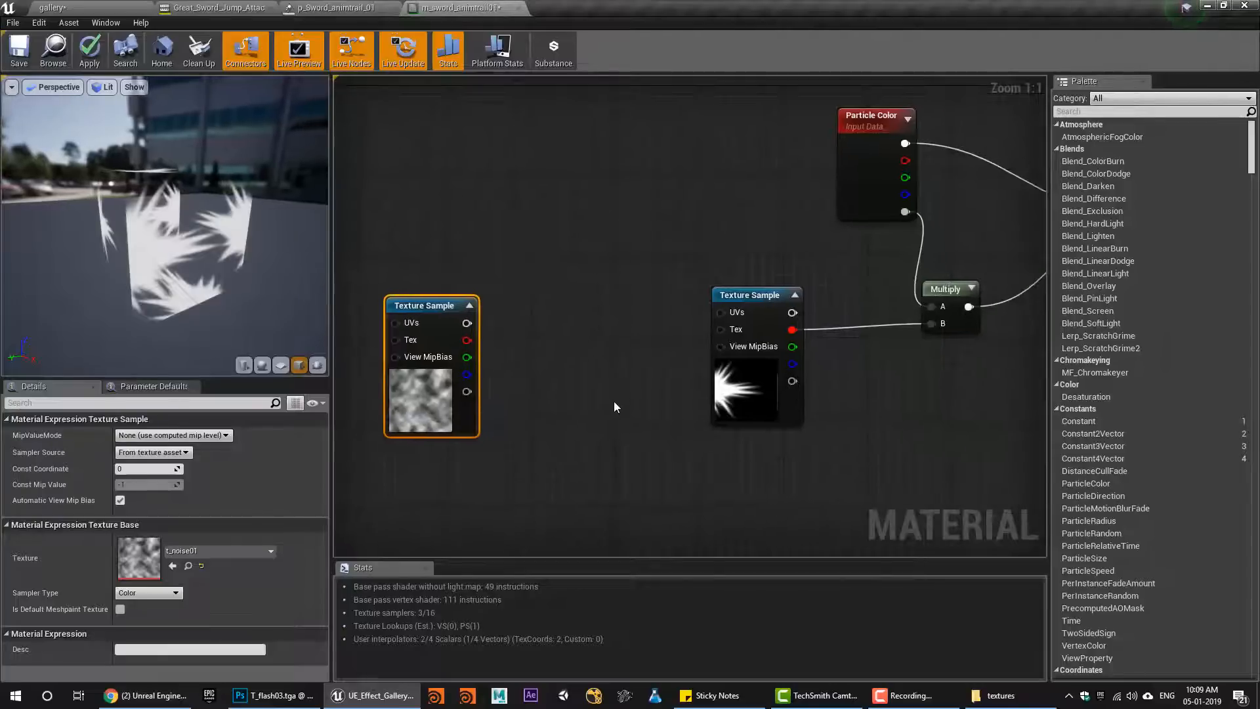
Place an Add node between the two texture samples and connect its output to the t_animtrail01 sample's UVs
{"action": "left_click", "coordinate": [635, 304]}
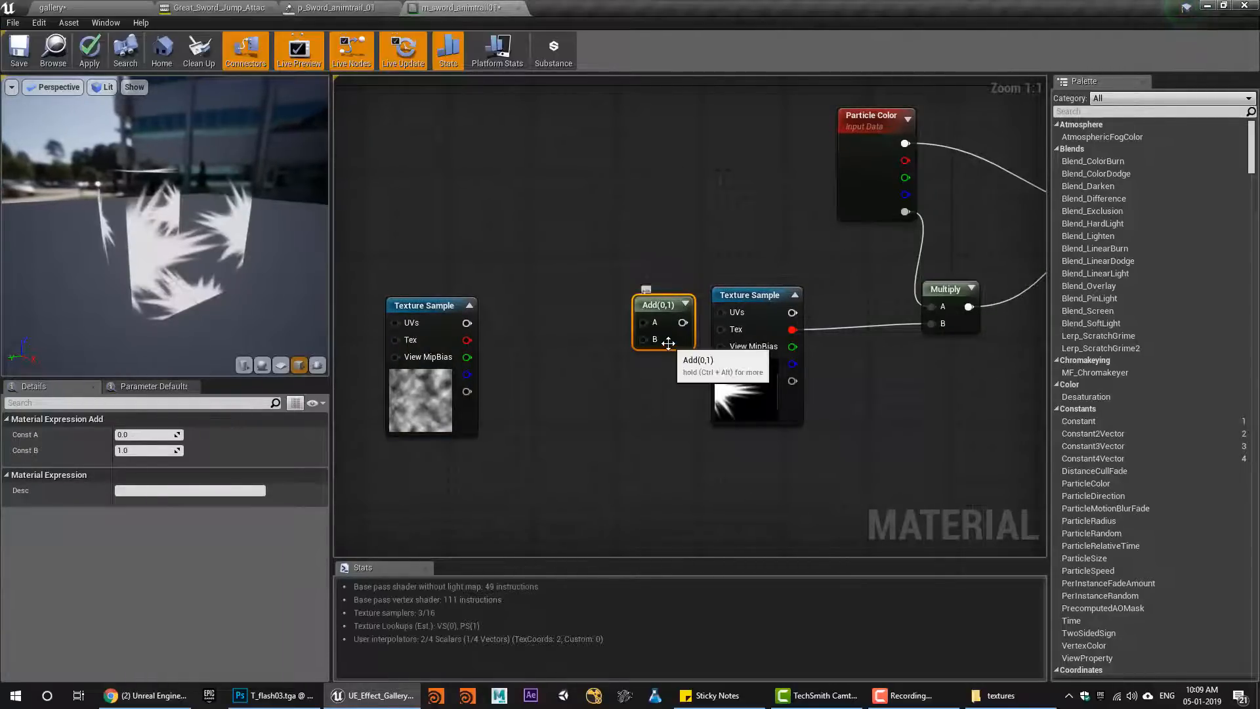
{"action": "left_click_drag", "start_coordinate": [676, 343], "coordinate": [617, 340]}
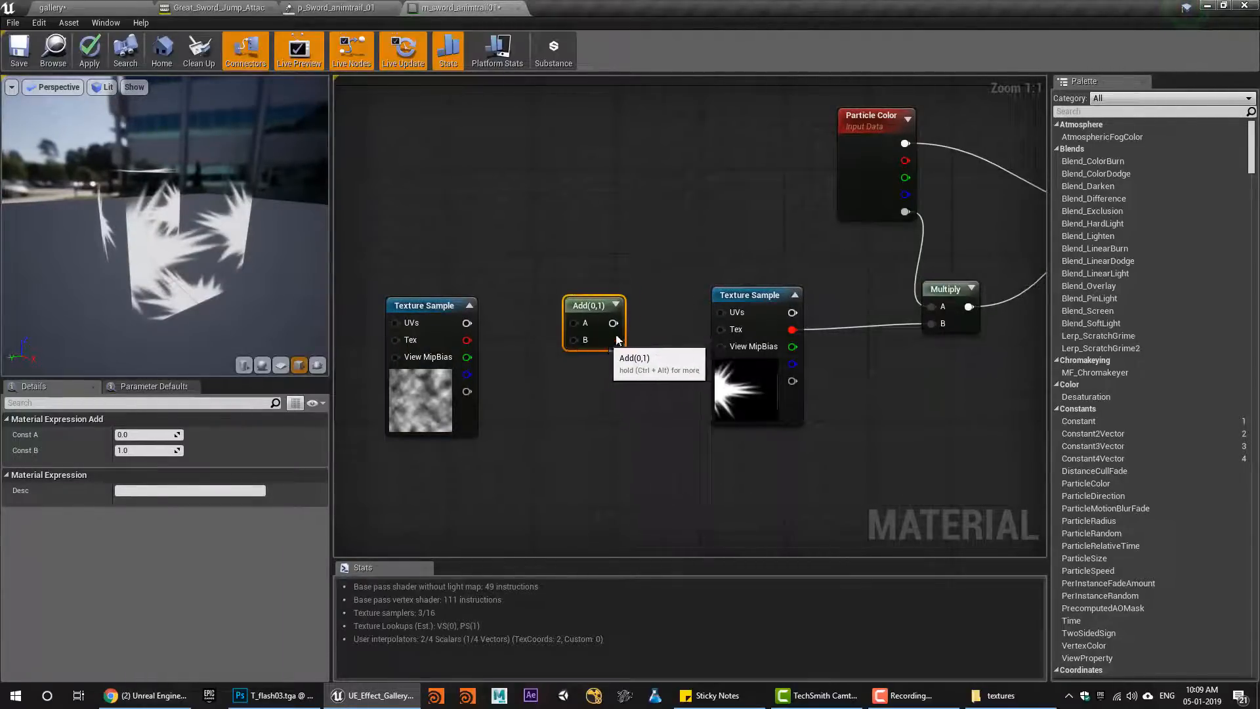
{"action": "right_click", "coordinate": [601, 373]}
{"action": "left_click", "coordinate": [589, 419]}
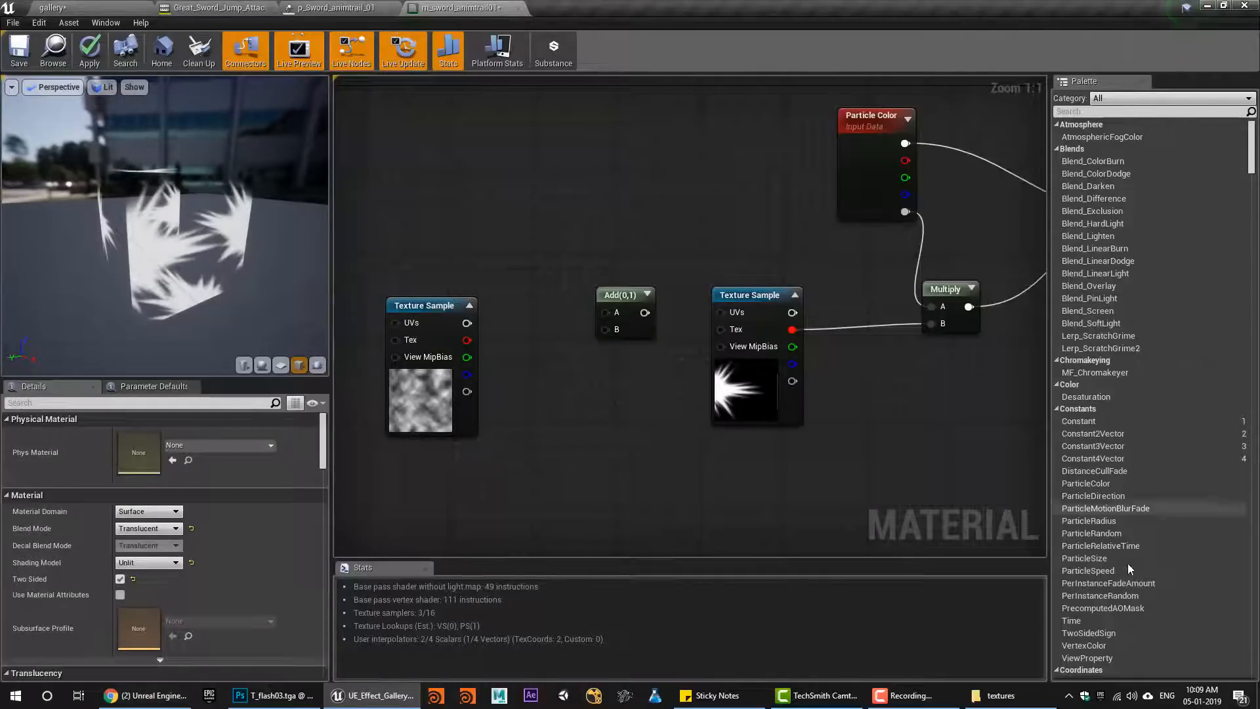
{"action": "scroll", "coordinate": [1165, 423], "scroll_direction": "down", "scroll_amount": 5}
{"action": "scroll", "coordinate": [1165, 423], "scroll_direction": "up", "scroll_amount": 5}
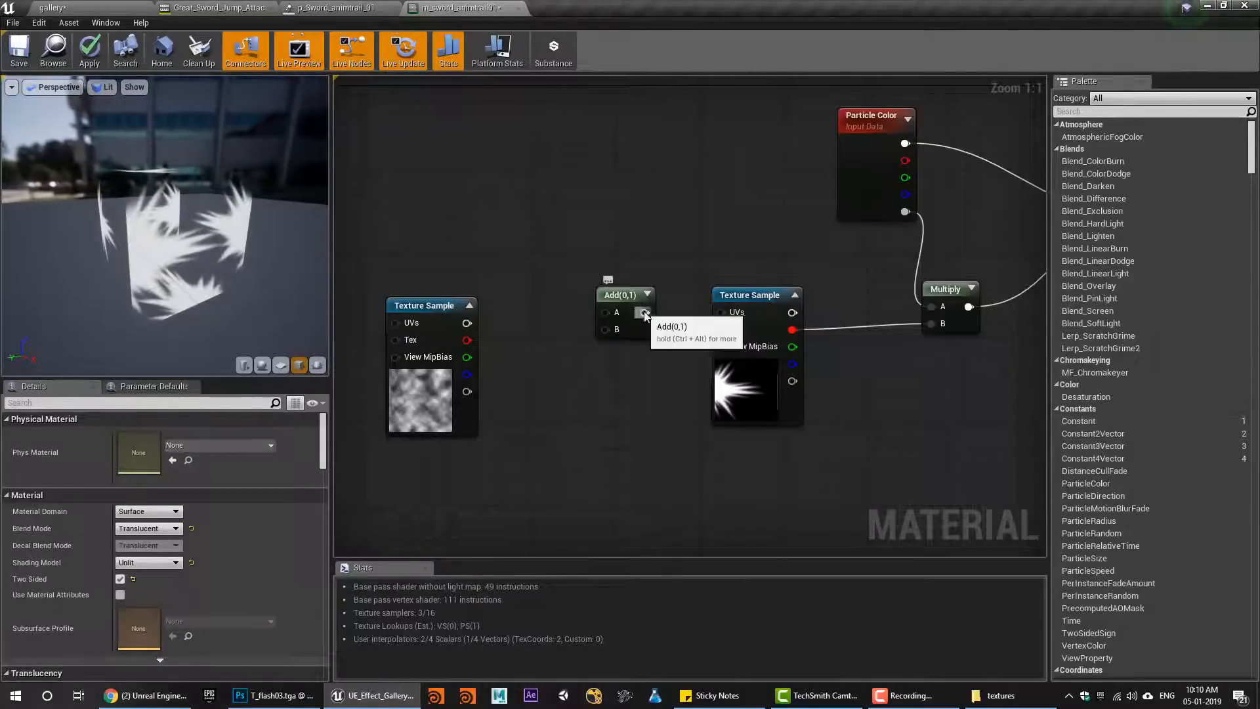
{"action": "left_click_drag", "start_coordinate": [645, 314], "coordinate": [661, 333]}
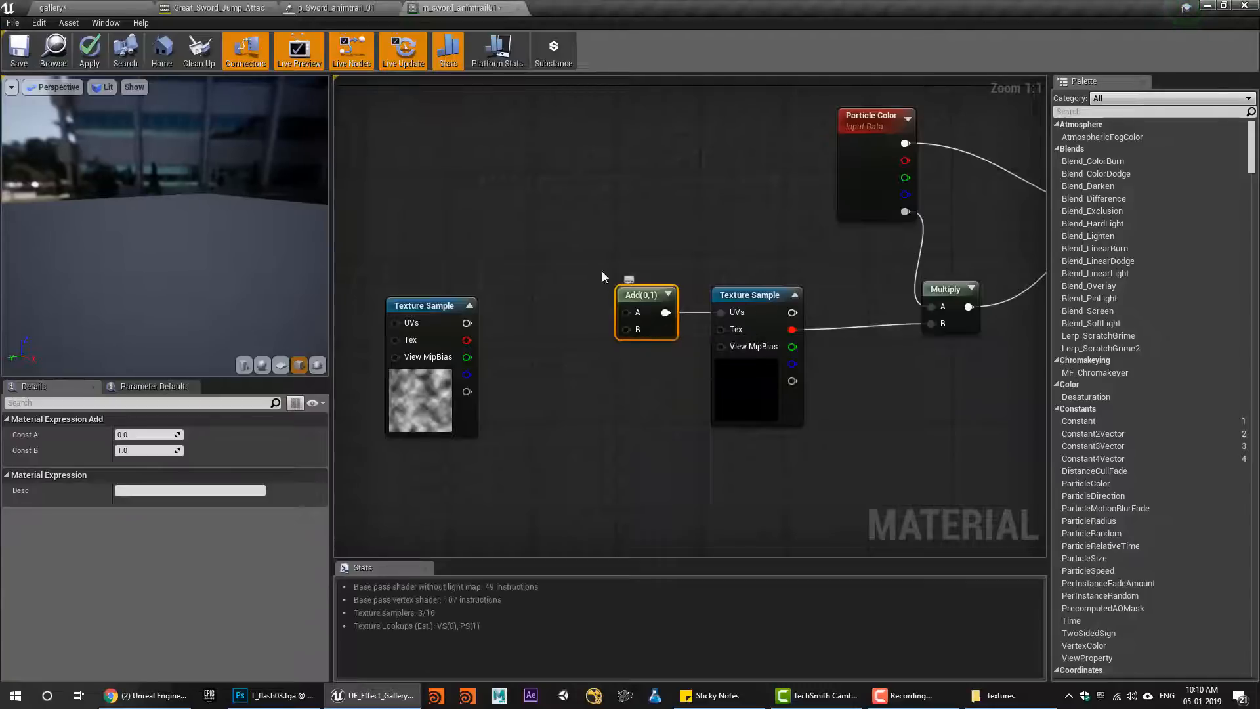
Create a TexCoord node above the Add node and connect it to the Add node's A input
{"action": "left_click", "coordinate": [618, 208]}
{"action": "left_click_drag", "start_coordinate": [638, 201], "coordinate": [572, 206]}
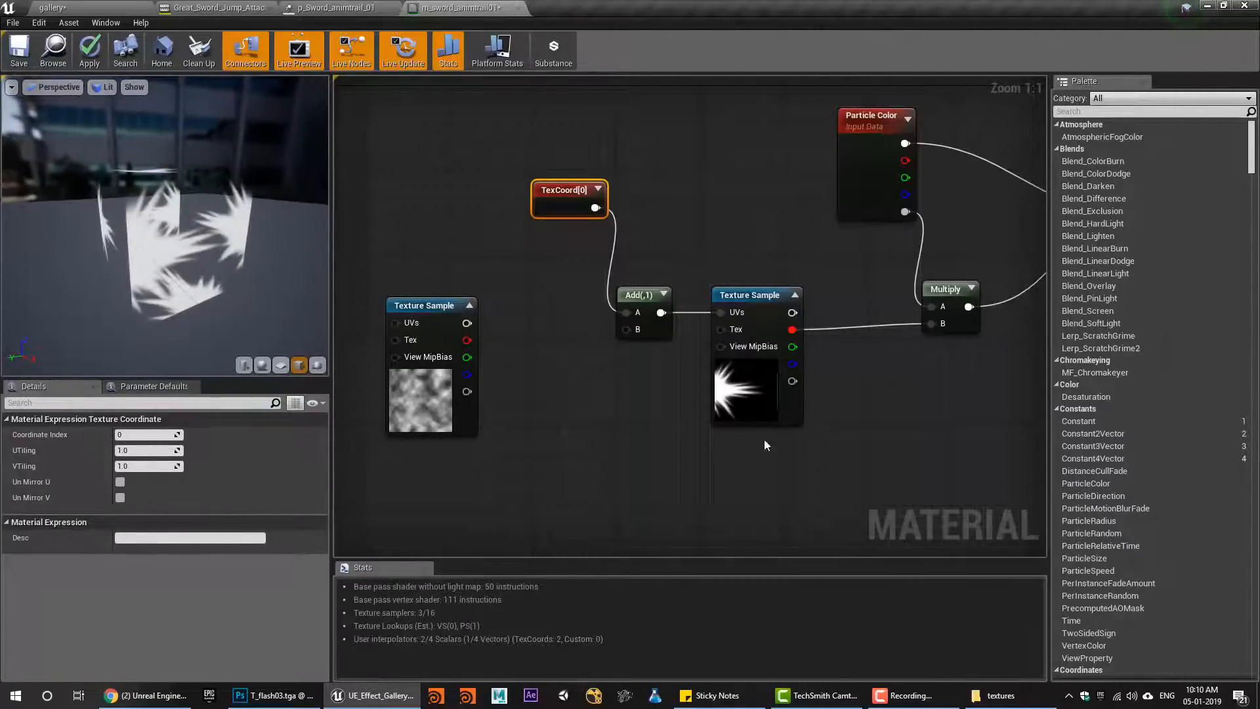
{"action": "left_click", "coordinate": [136, 451]}
{"action": "left_click", "coordinate": [155, 466]}
{"action": "left_click", "coordinate": [758, 391]}
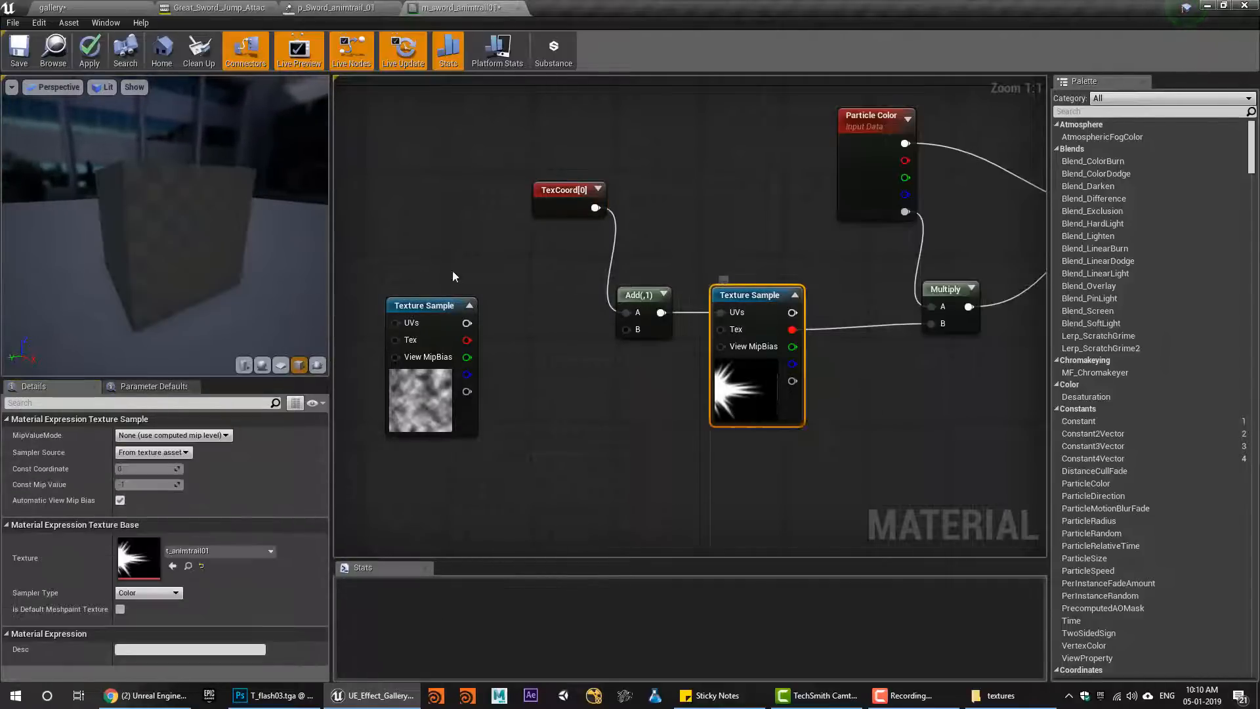
{"action": "left_click", "coordinate": [571, 205]}
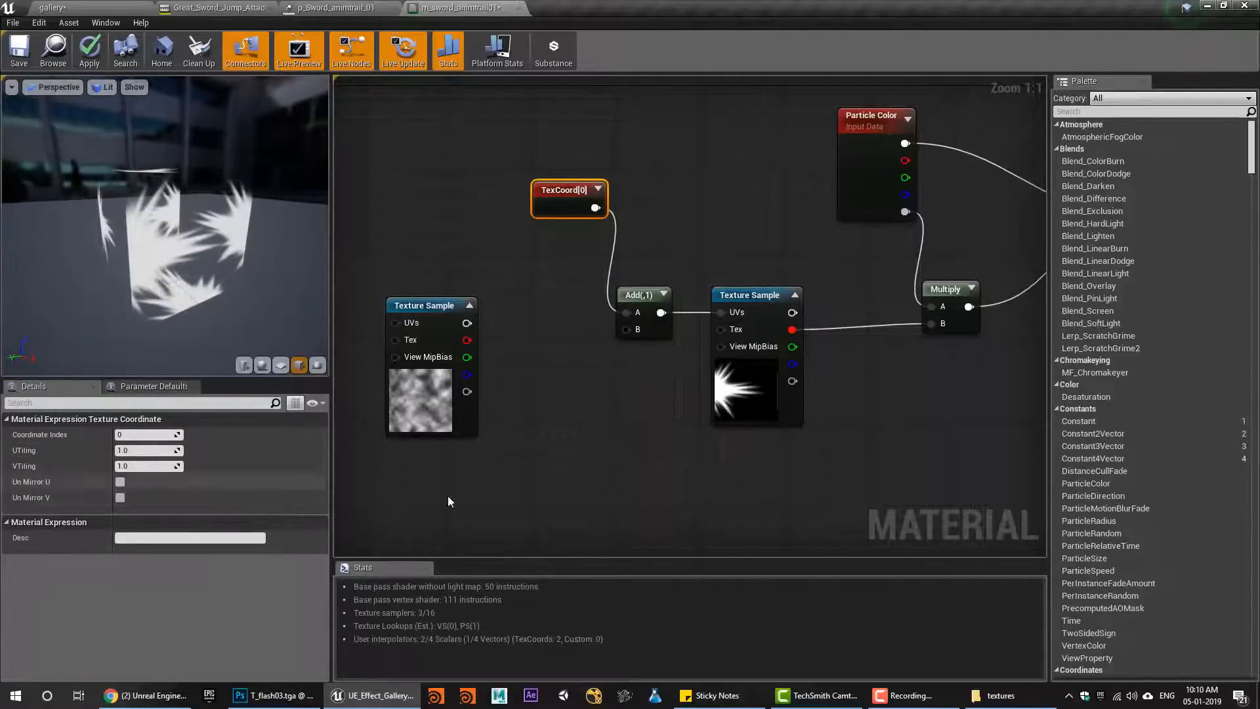
{"action": "left_click", "coordinate": [789, 403]}
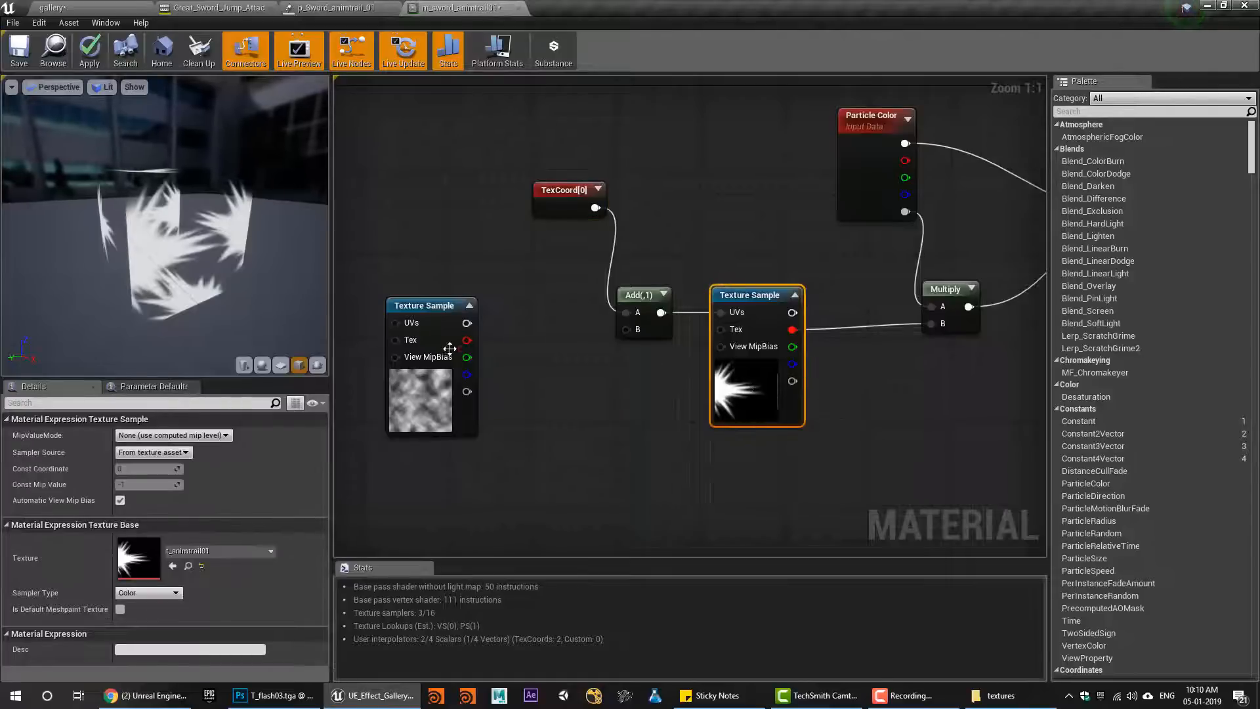
Add a Multiply node, feeding the t_noise01 sample's red channel into its A input and its output into the Add node's B input
{"action": "left_click", "coordinate": [537, 366]}
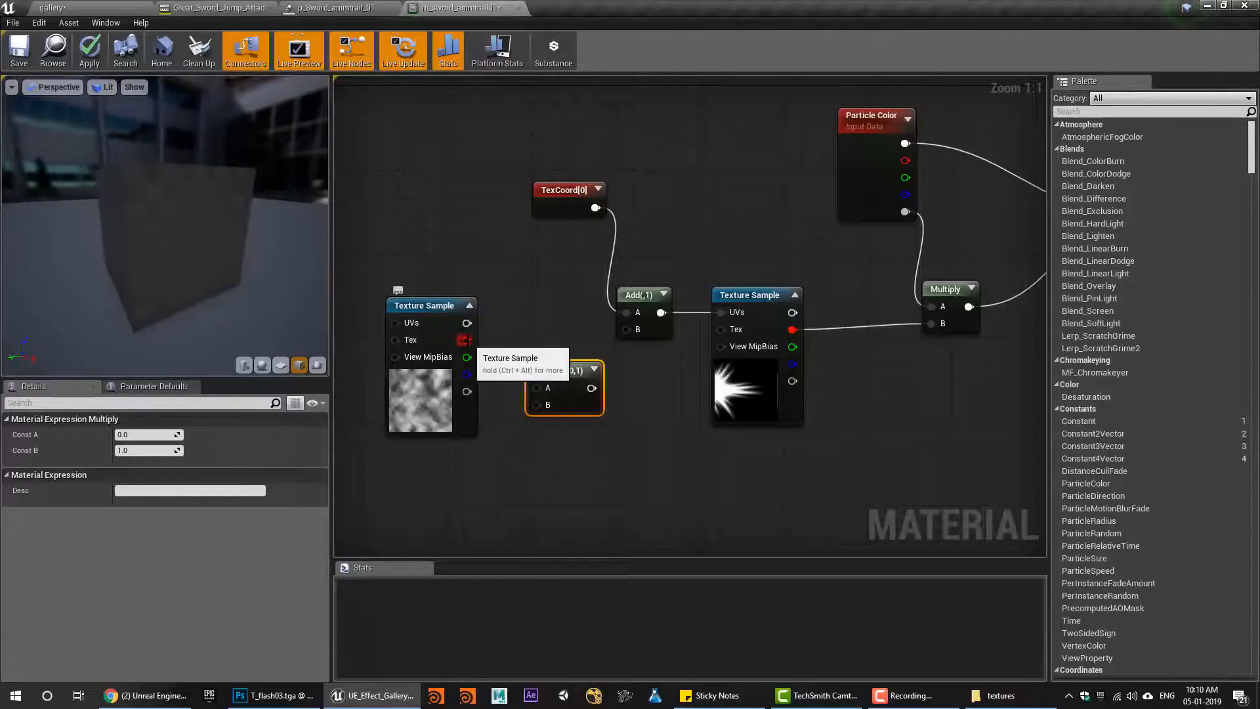
{"action": "left_click_drag", "start_coordinate": [537, 392], "coordinate": [537, 389]}
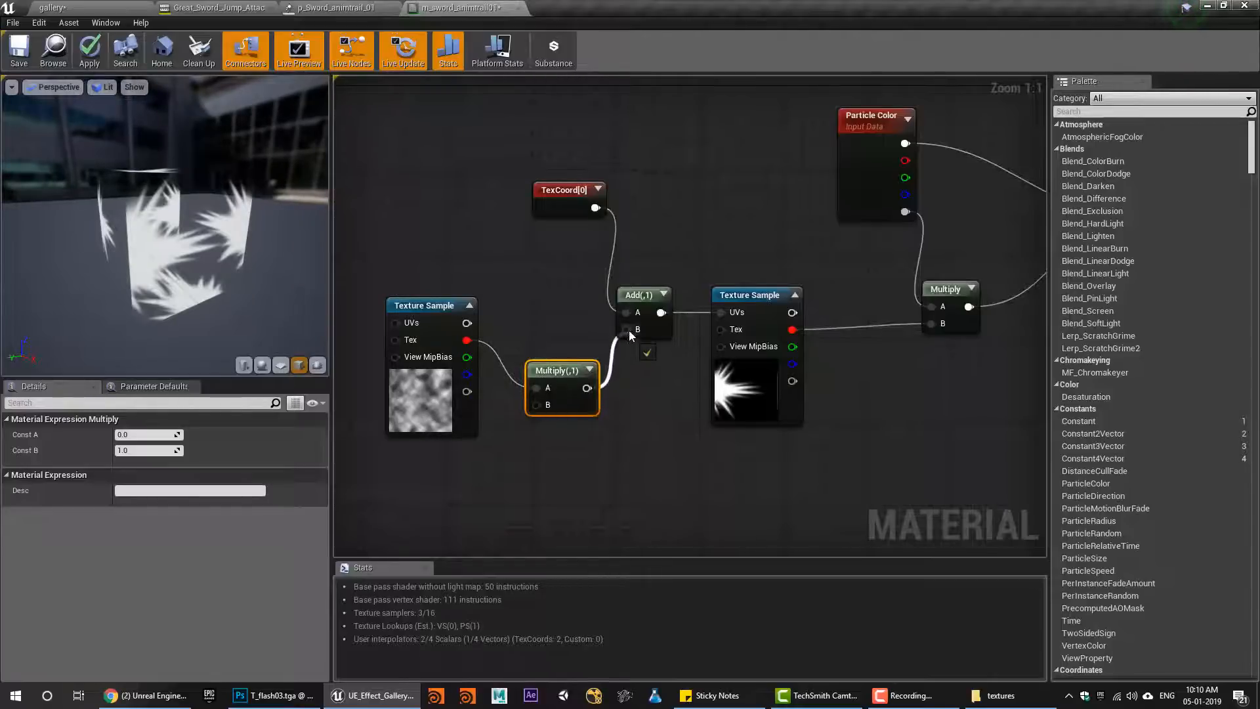
{"action": "left_click_drag", "start_coordinate": [629, 329], "coordinate": [628, 328]}
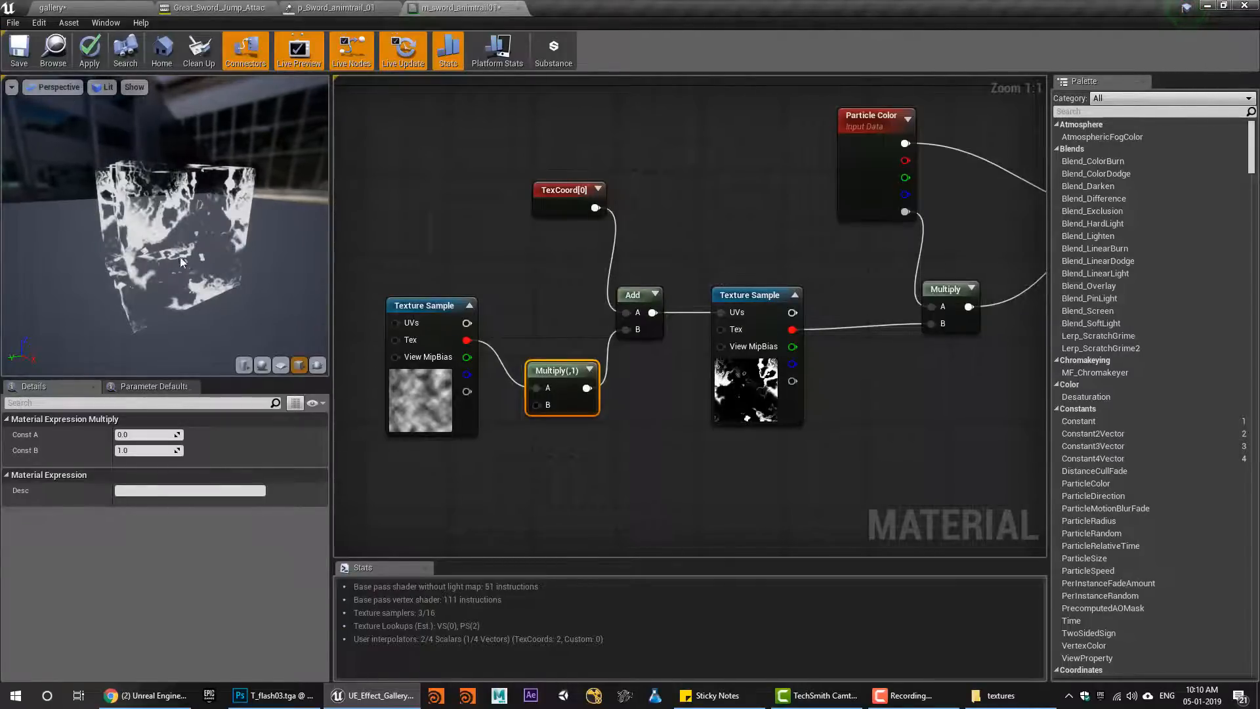
Set the new Multiply node's Const B to 0.1 and inspect the distortion on the preview cube
{"action": "left_click_drag", "start_coordinate": [182, 262], "coordinate": [82, 262]}
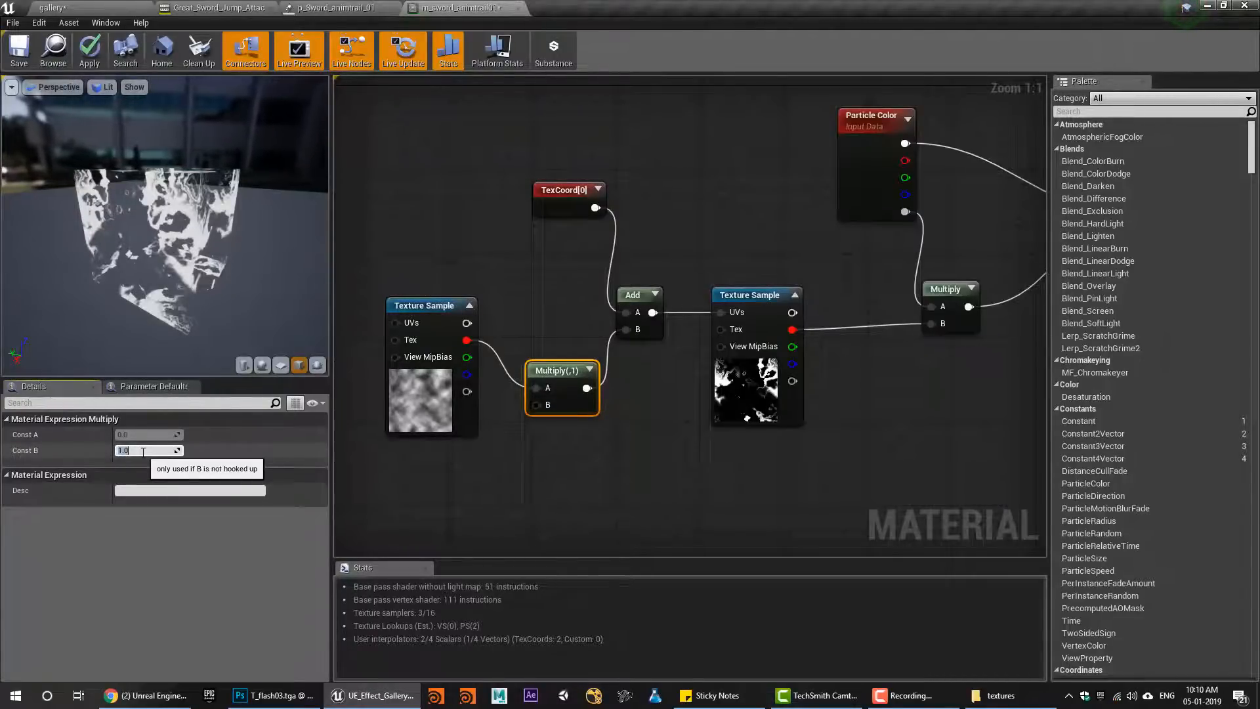
{"action": "key", "text": "Return"}
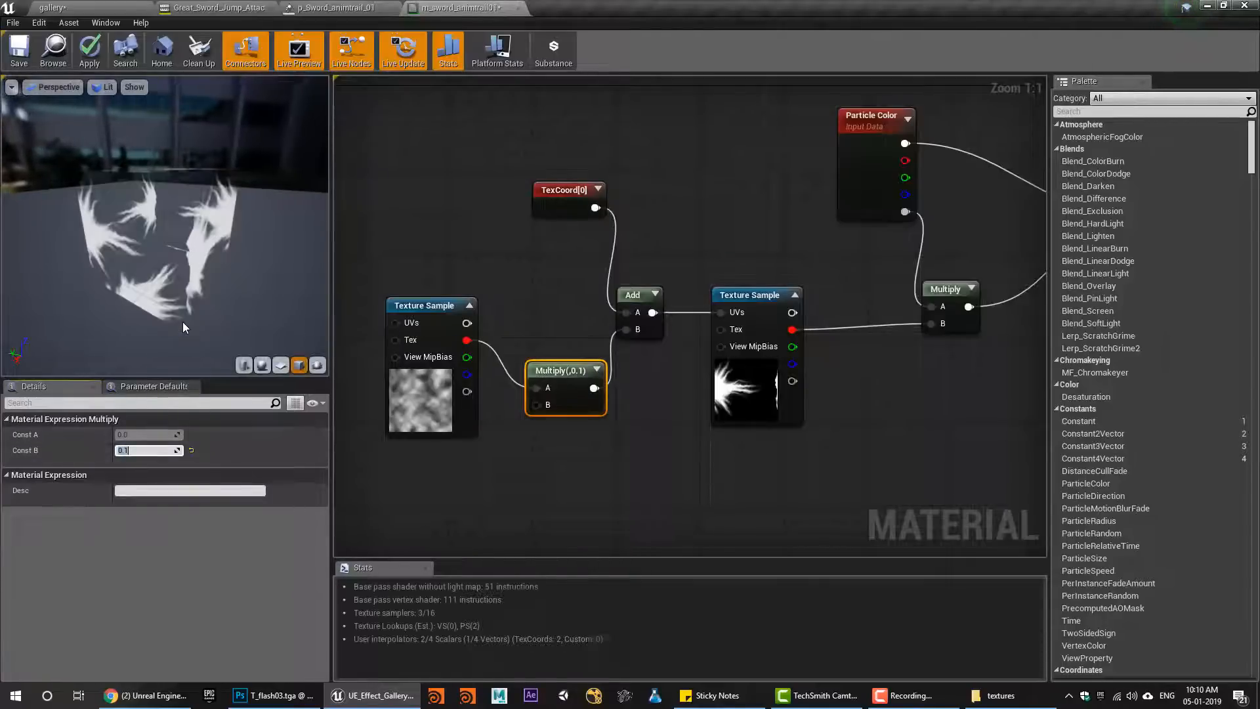
{"action": "right_click_drag", "start_coordinate": [97, 258], "coordinate": [81, 277]}
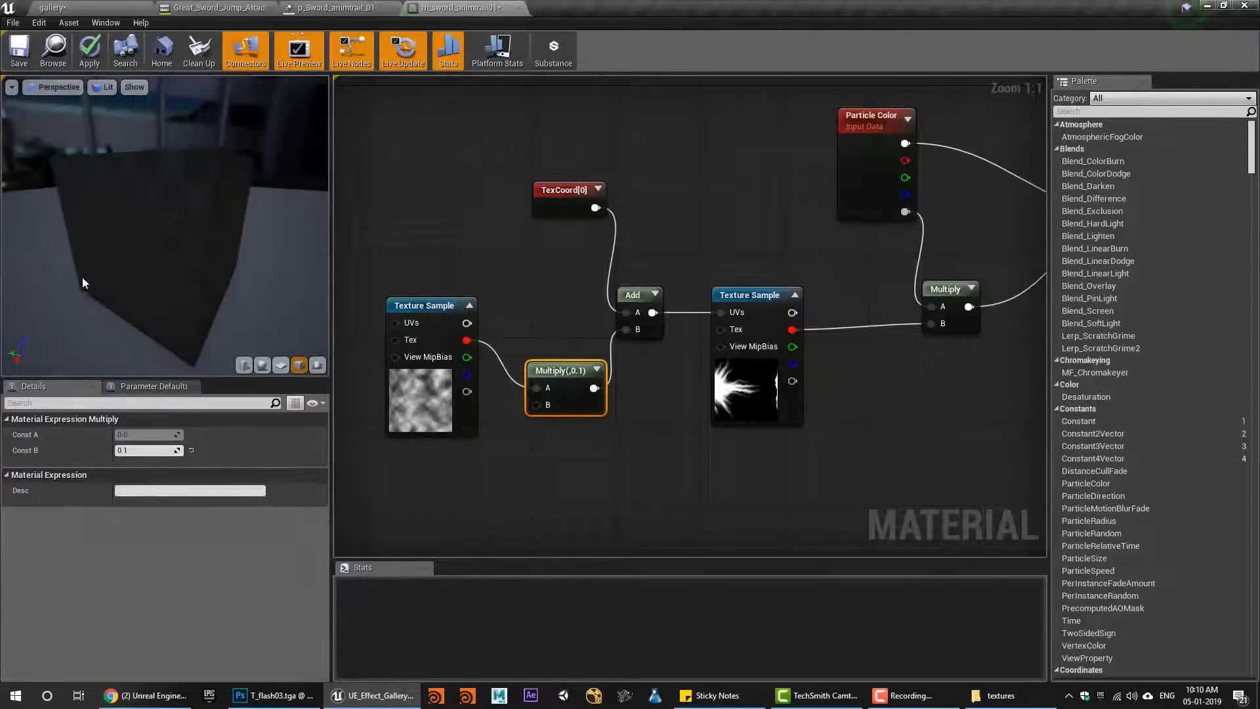
{"action": "left_click_drag", "start_coordinate": [82, 277], "coordinate": [128, 218]}
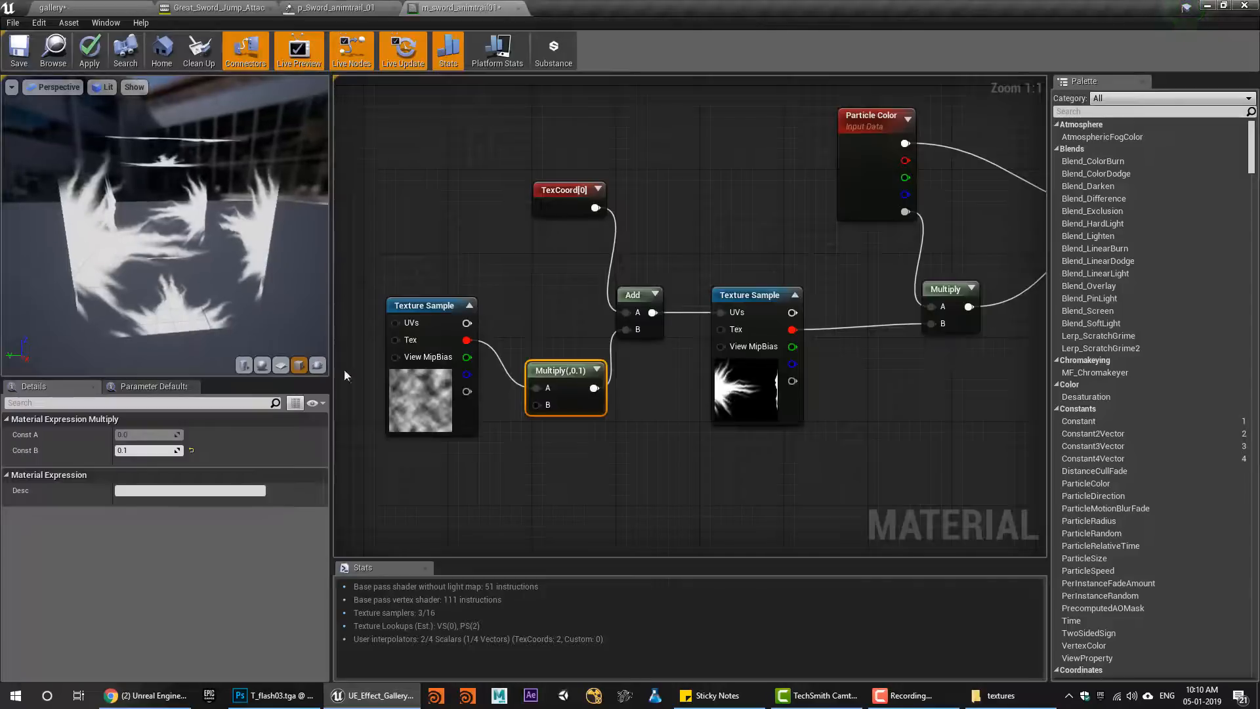
Create a Constant node below the t_noise01 sample and connect it to the B input of its Multiply node
{"action": "right_click_drag", "start_coordinate": [504, 465], "coordinate": [571, 439]}
{"action": "left_click", "coordinate": [517, 448]}
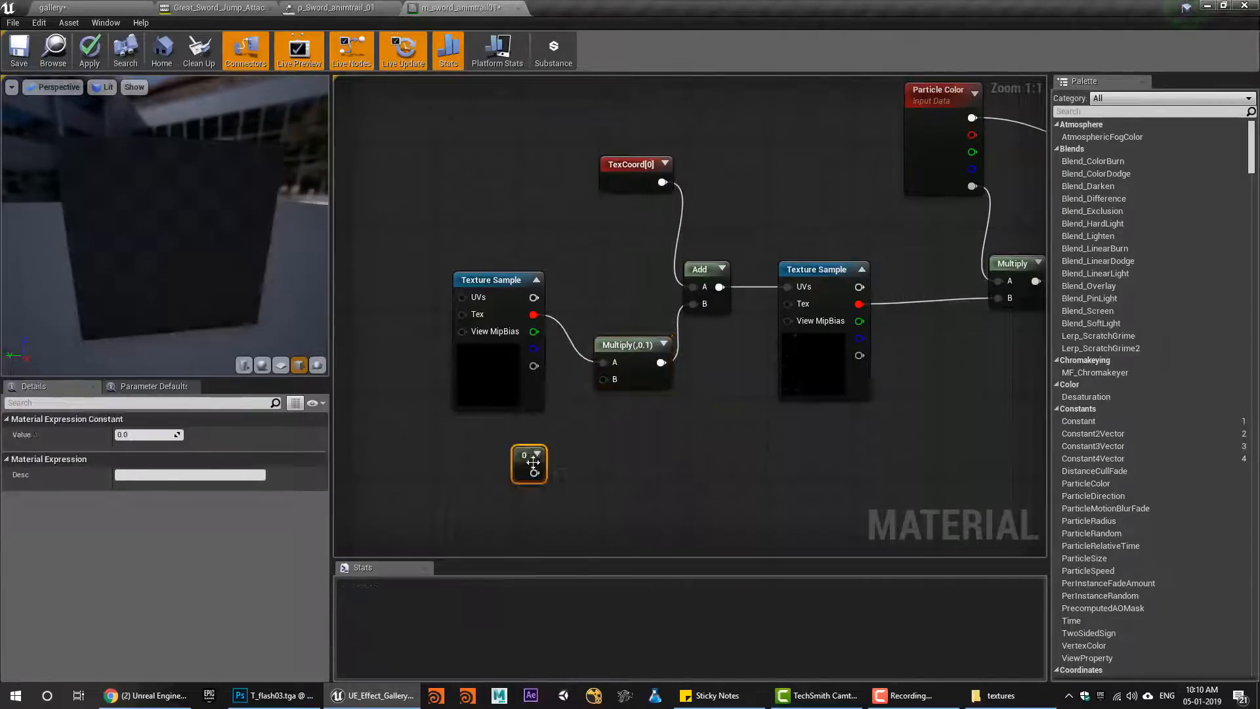
{"action": "left_click_drag", "start_coordinate": [535, 473], "coordinate": [604, 380]}
{"action": "scroll", "coordinate": [571, 472], "scroll_direction": "down", "scroll_amount": 1}
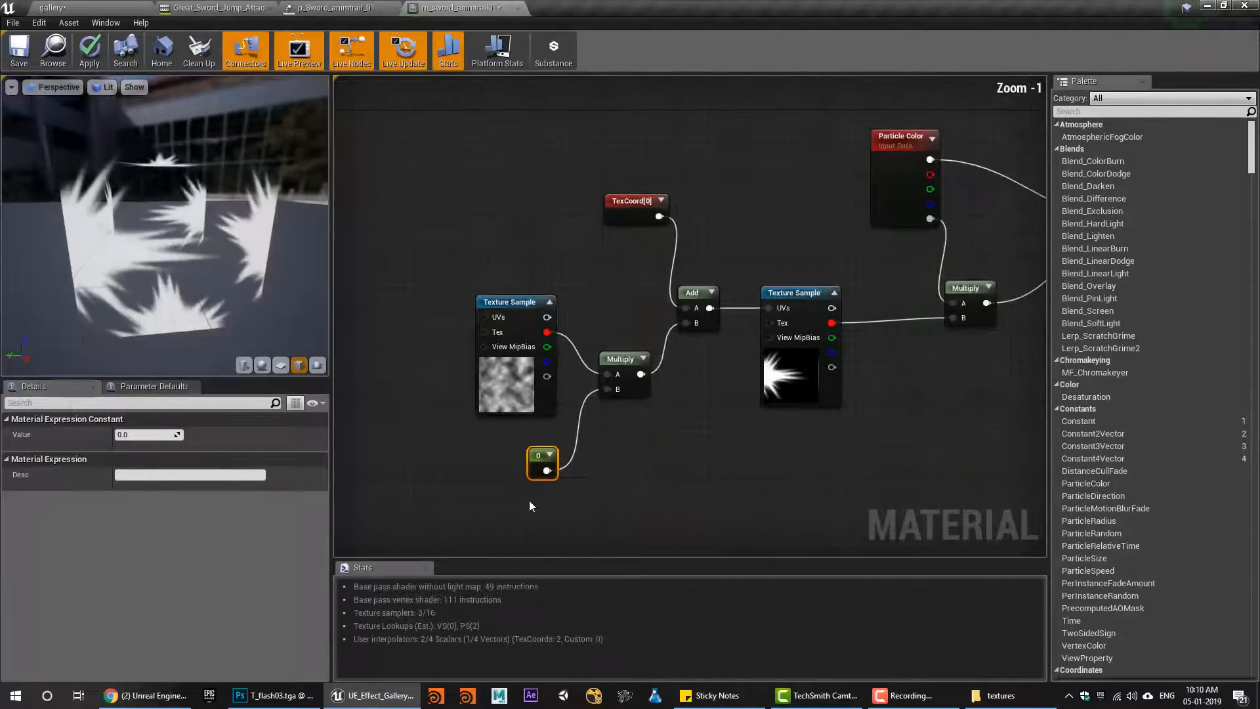
{"action": "right_click_drag", "start_coordinate": [529, 500], "coordinate": [604, 496]}
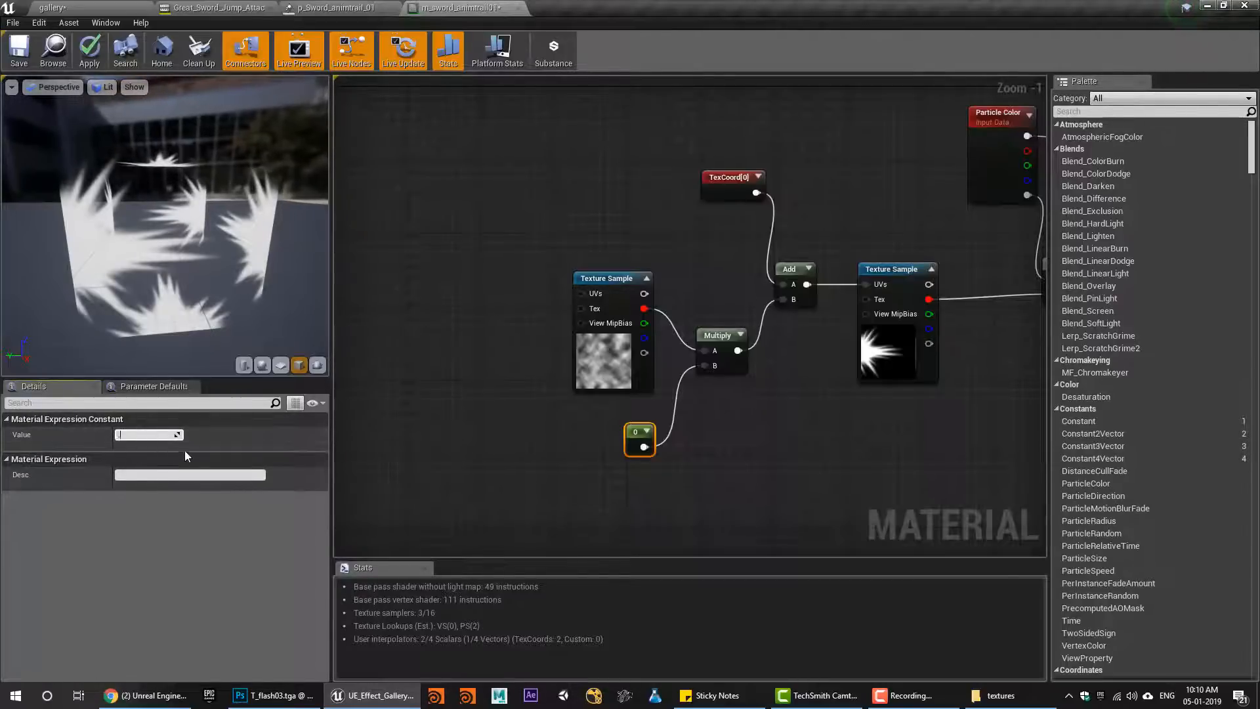
Set the Constant to 0.2 after trying 0.5, and adjust the spacing of the noise sample and its Multiply node
{"action": "type", "text": "0.5"}
{"action": "key", "text": "Return"}
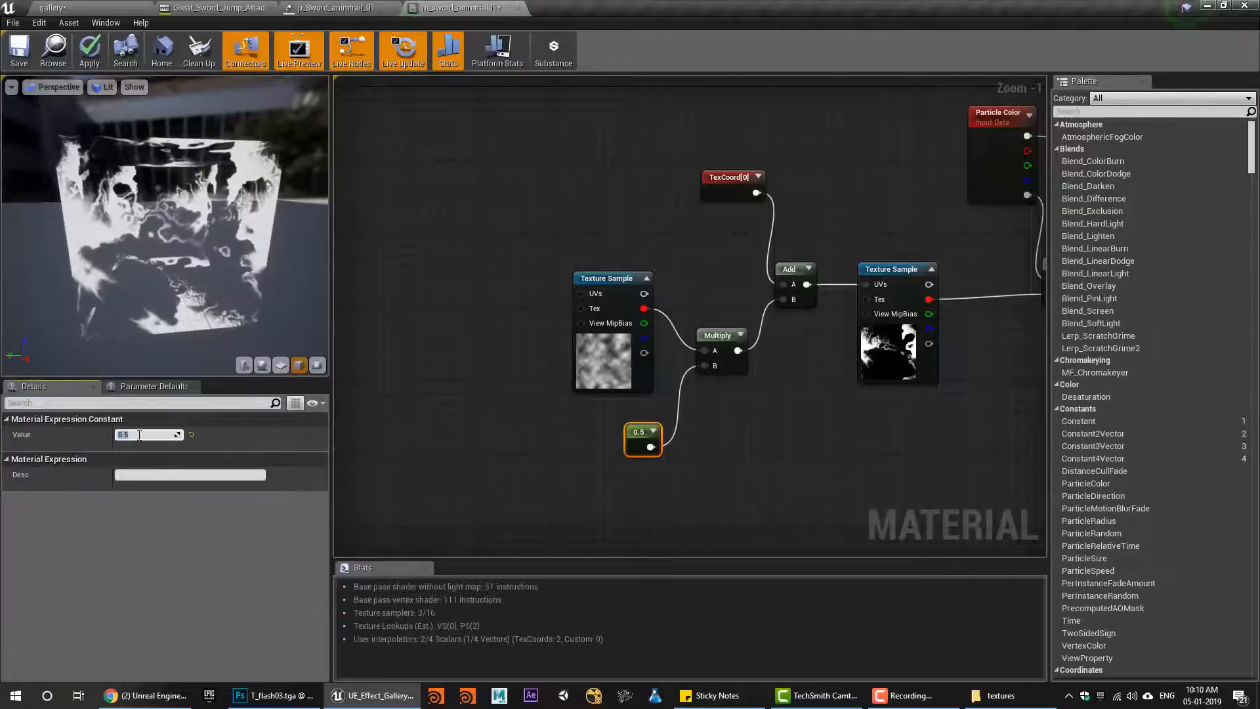
{"action": "type", "text": "0.2"}
{"action": "key", "text": "Return"}
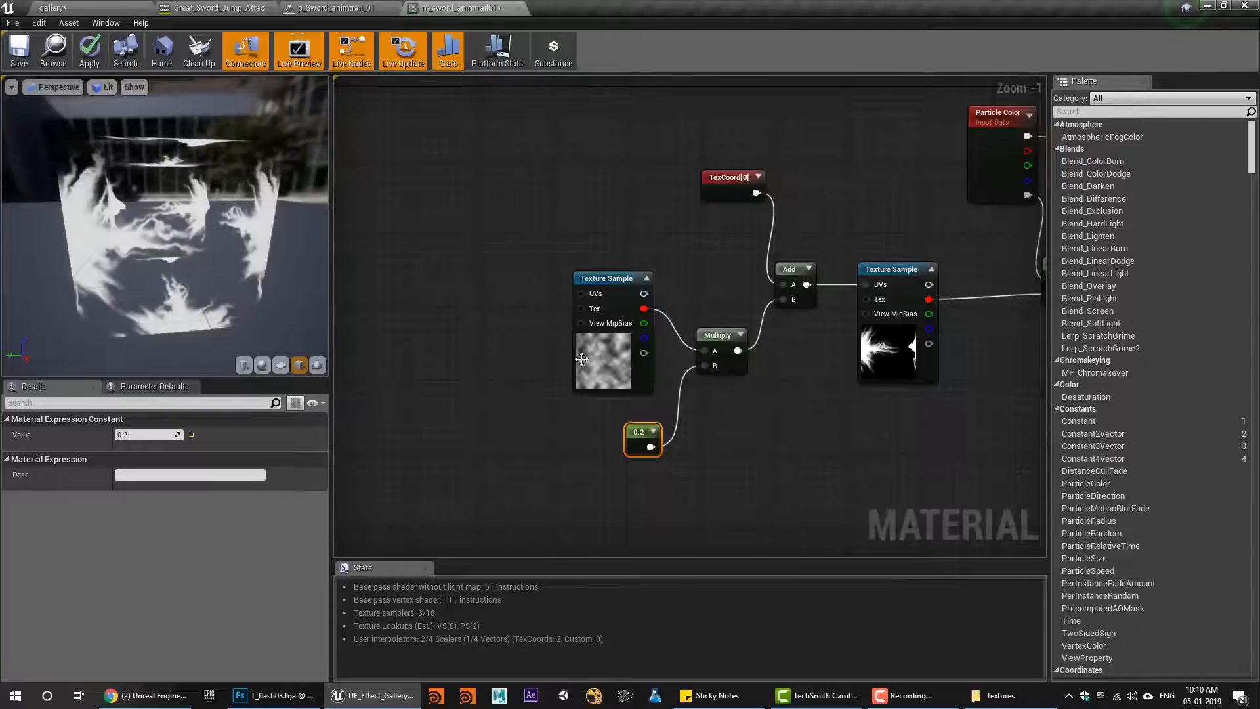
{"action": "left_click_drag", "start_coordinate": [580, 361], "coordinate": [571, 363]}
{"action": "left_click_drag", "start_coordinate": [717, 358], "coordinate": [727, 347]}
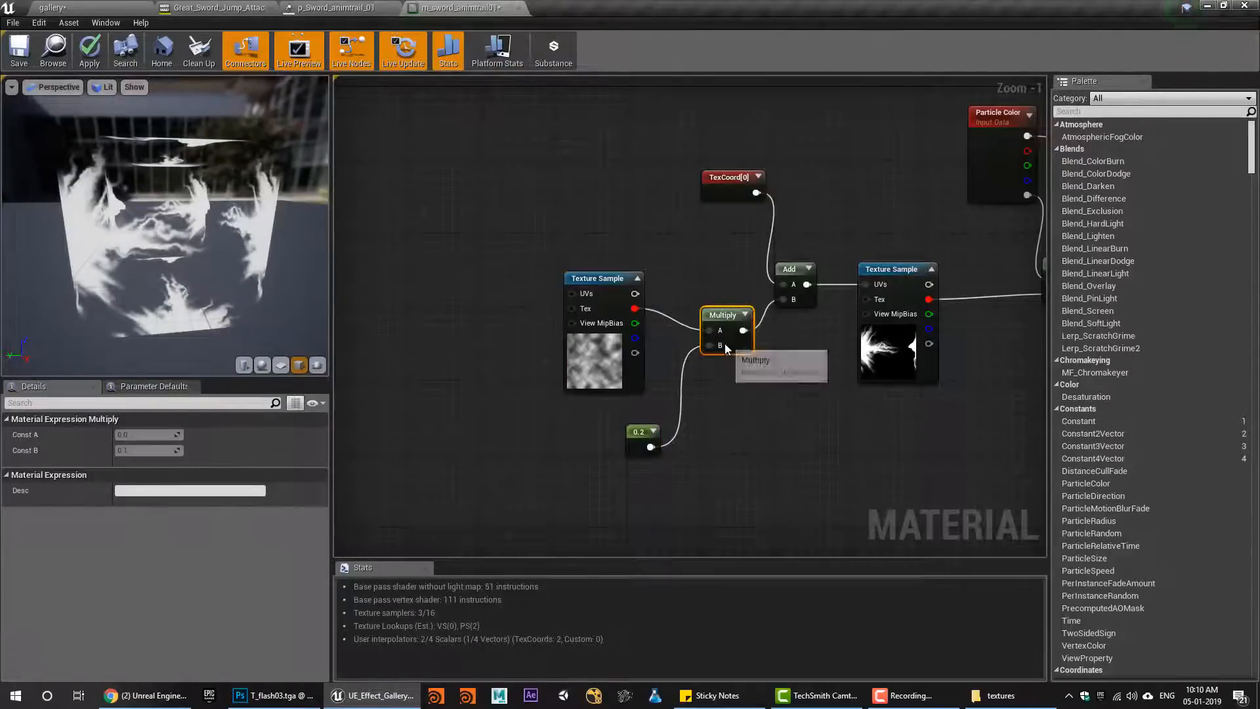
Add a Panner node before the t_noise01 sample, connect it to the sample's UVs and align it with the sample
{"action": "right_click_drag", "start_coordinate": [531, 426], "coordinate": [589, 415]}
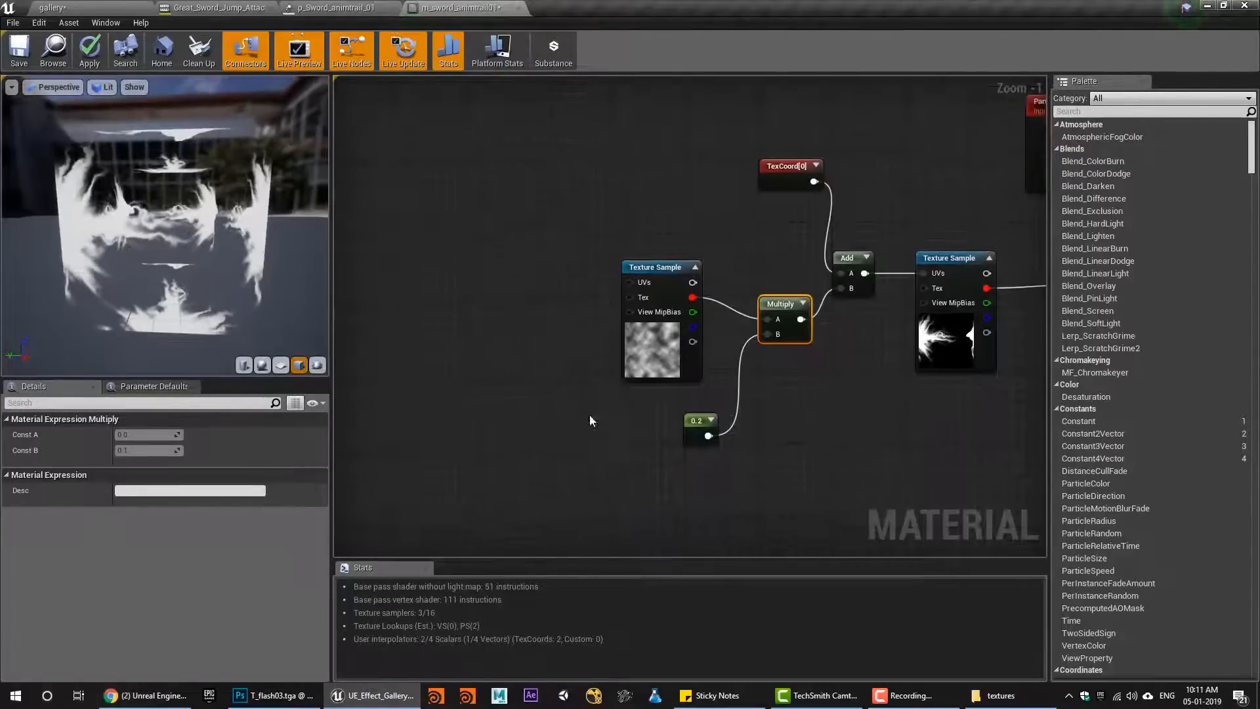
{"action": "right_click", "coordinate": [467, 294]}
{"action": "type", "text": "pa"}
{"action": "left_click", "coordinate": [440, 286]}
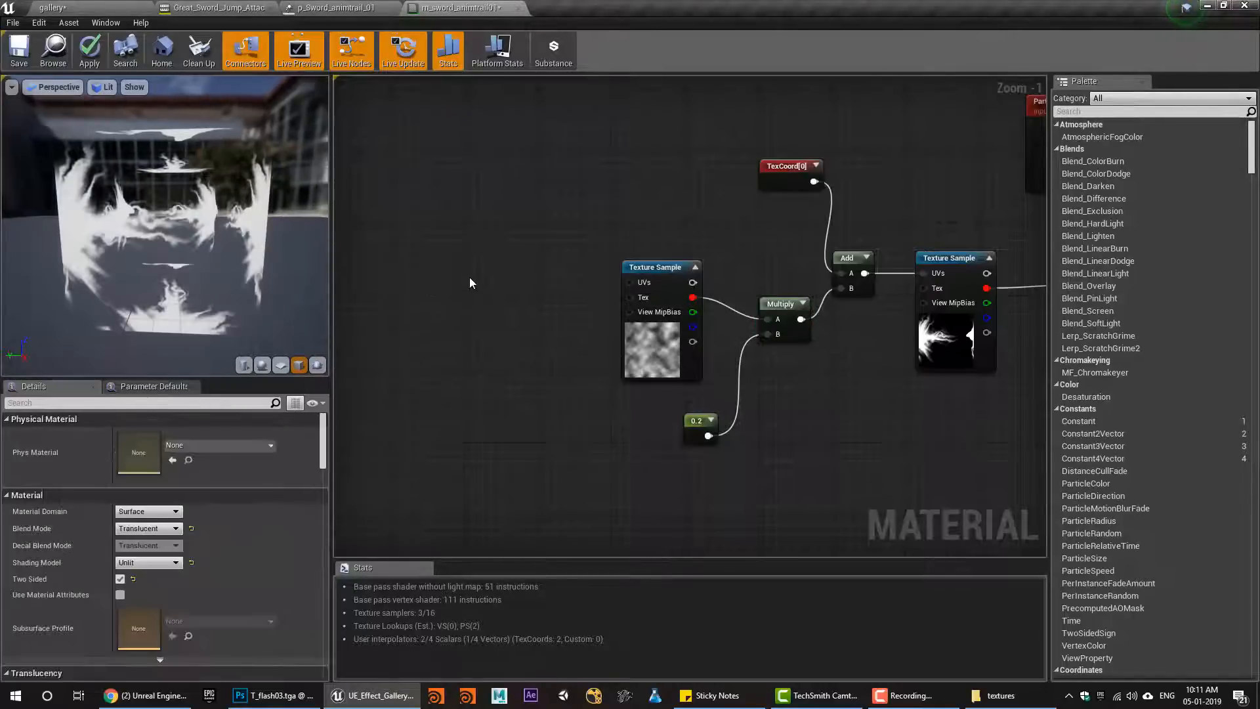
{"action": "left_click", "coordinate": [470, 277]}
{"action": "left_click_drag", "start_coordinate": [531, 297], "coordinate": [637, 283]}
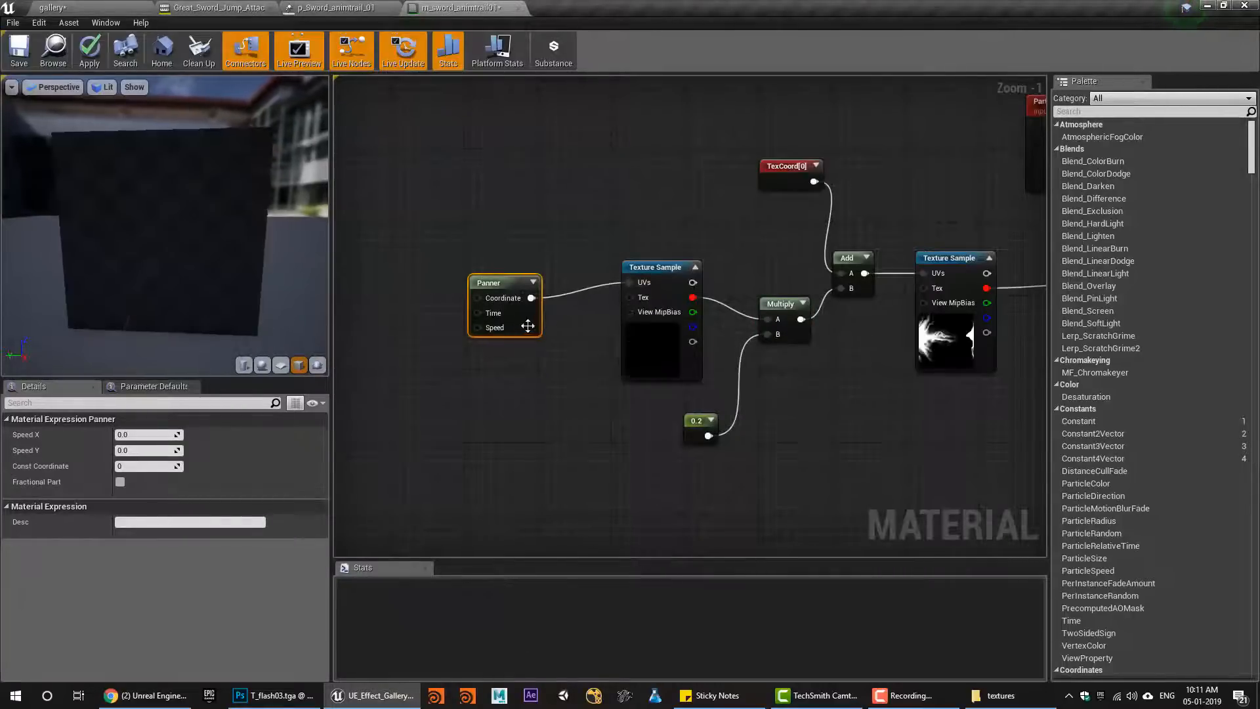
{"action": "left_click_drag", "start_coordinate": [535, 335], "coordinate": [559, 319]}
Try a Speed Y of 0.25 on the Panner and return it to 0
{"action": "right_click_drag", "start_coordinate": [440, 422], "coordinate": [492, 425]}
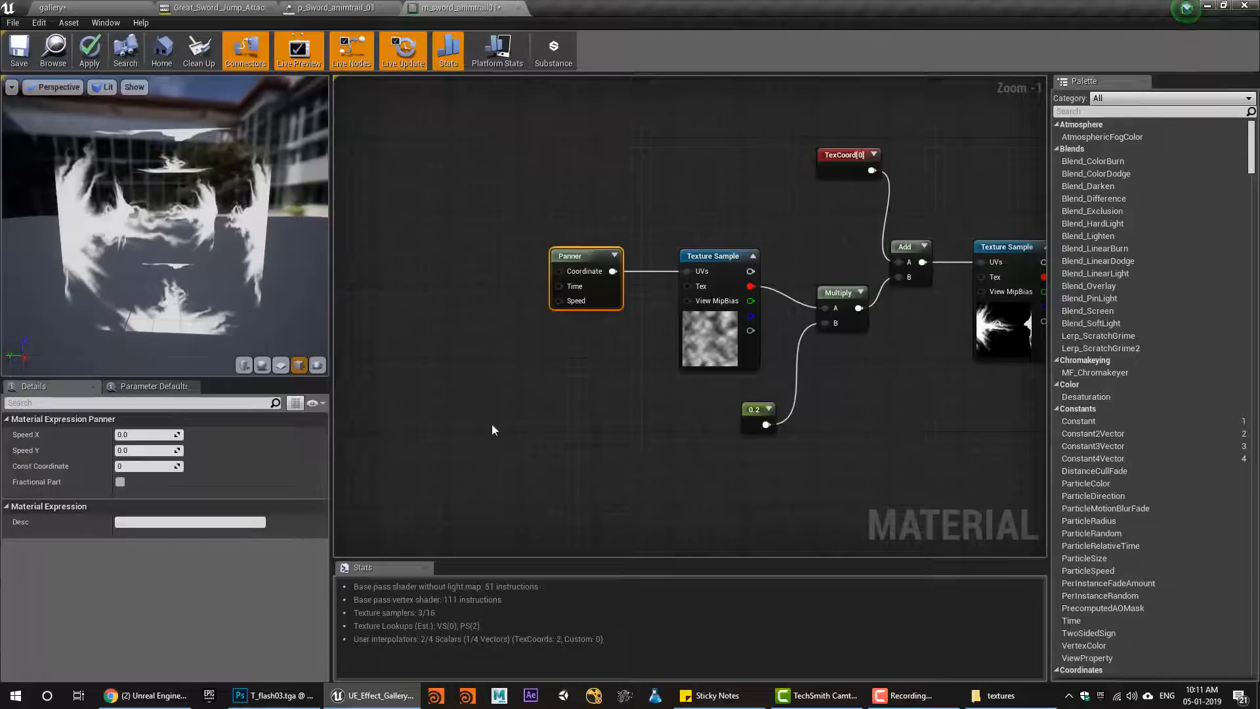
{"action": "left_click", "coordinate": [140, 450]}
{"action": "type", "text": ".25"}
{"action": "key", "text": "Return"}
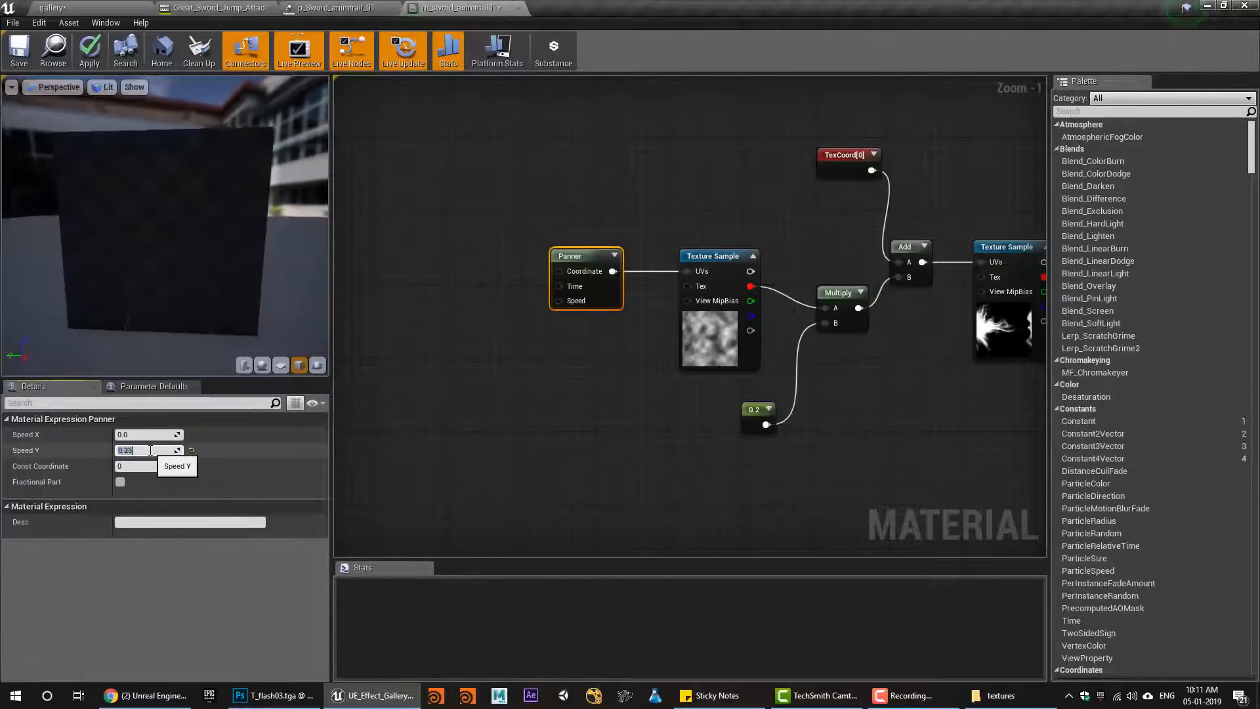
{"action": "key", "text": "Return"}
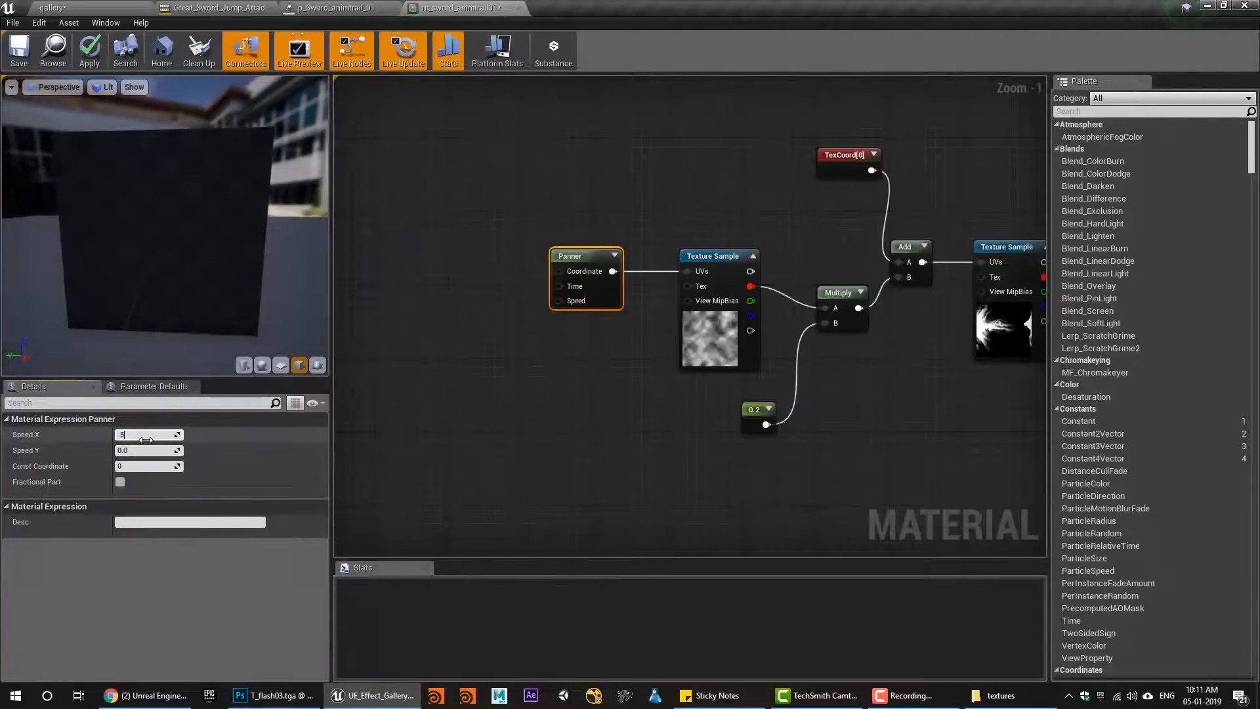
Set the Panner's Speed X to -0.3
{"action": "type", "text": "-"}
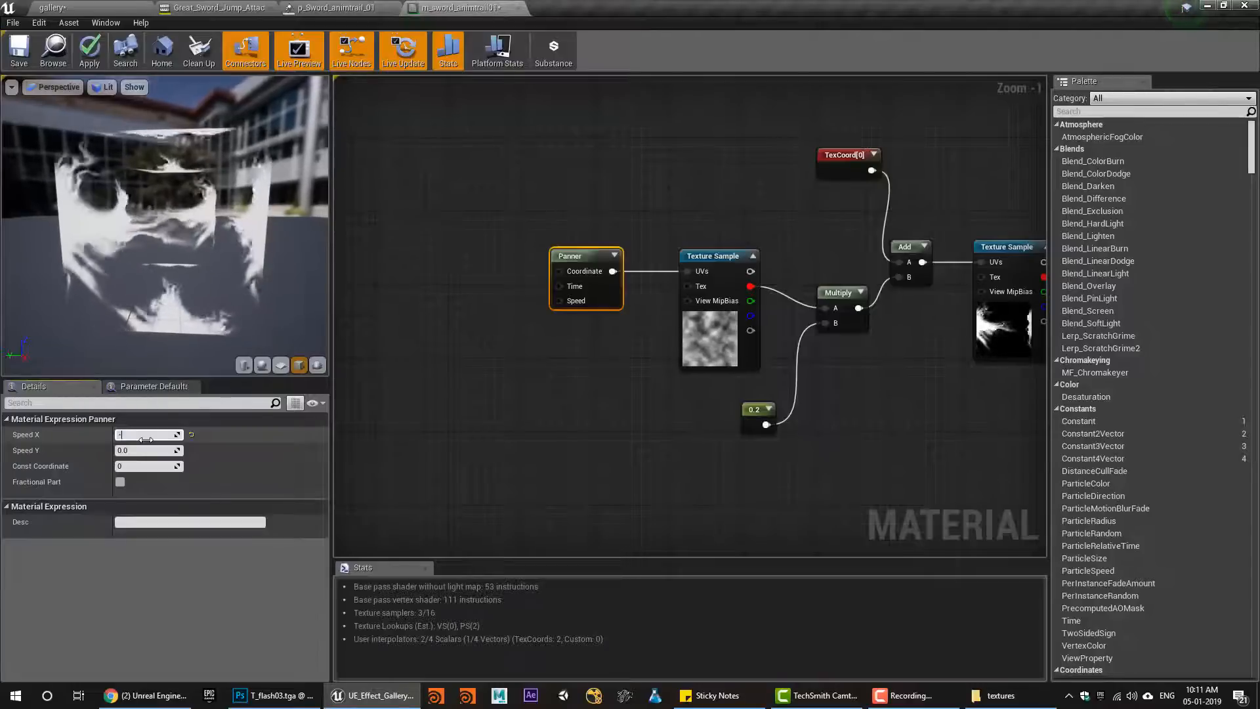
{"action": "type", "text": "0.3"}
{"action": "key", "text": "Return"}
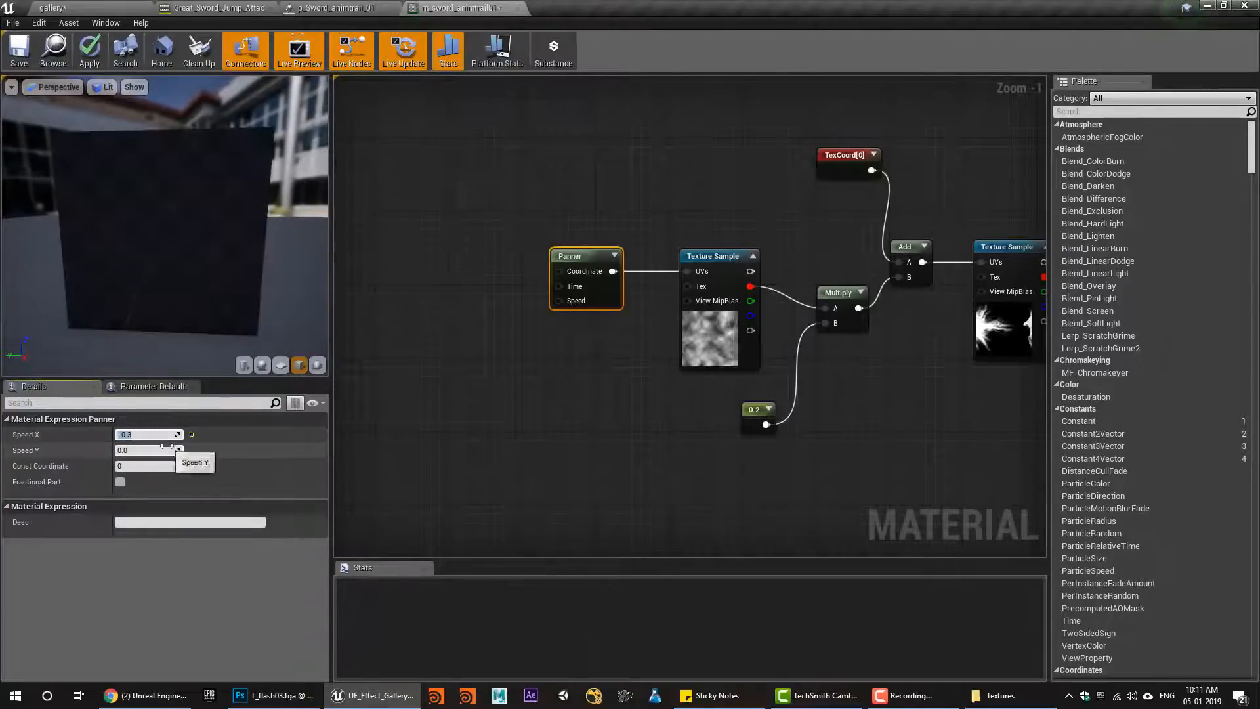
Create a TexCoord node before the Panner and connect it to the Panner's Coordinate input
{"action": "right_click_drag", "start_coordinate": [466, 319], "coordinate": [532, 318]}
{"action": "left_click", "coordinate": [504, 242]}
{"action": "left_click_drag", "start_coordinate": [556, 261], "coordinate": [629, 269]}
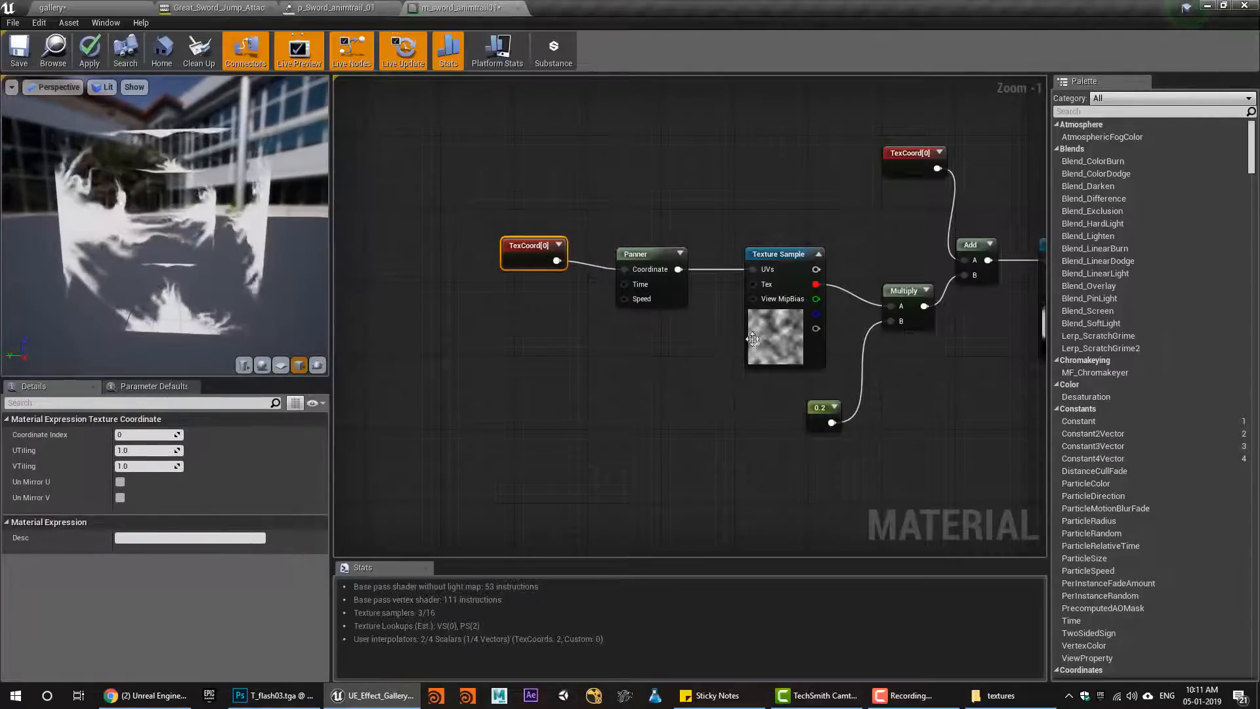
Set both UTiling and VTiling of the Panner's TexCoord node to 0.5
{"action": "right_click_drag", "start_coordinate": [707, 342], "coordinate": [625, 356]}
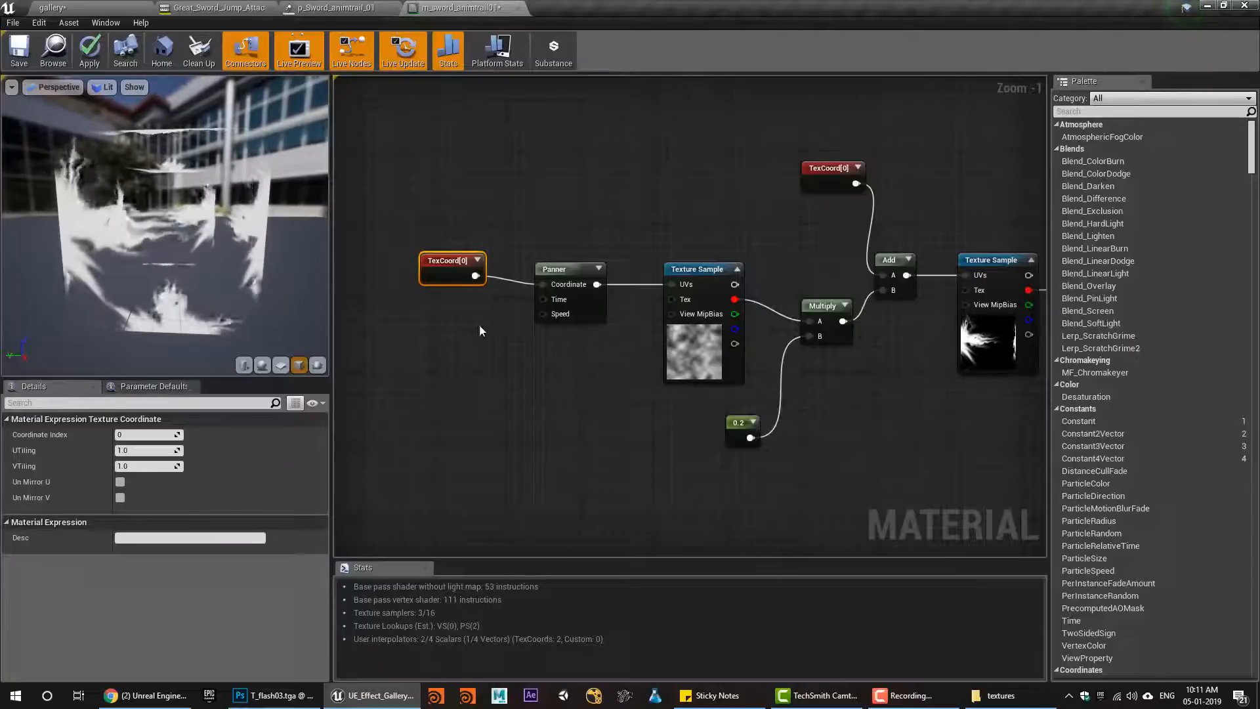
{"action": "left_click", "coordinate": [139, 451]}
{"action": "type", "text": "0.5"}
{"action": "key", "text": "Tab"}
{"action": "type", "text": "0.5"}
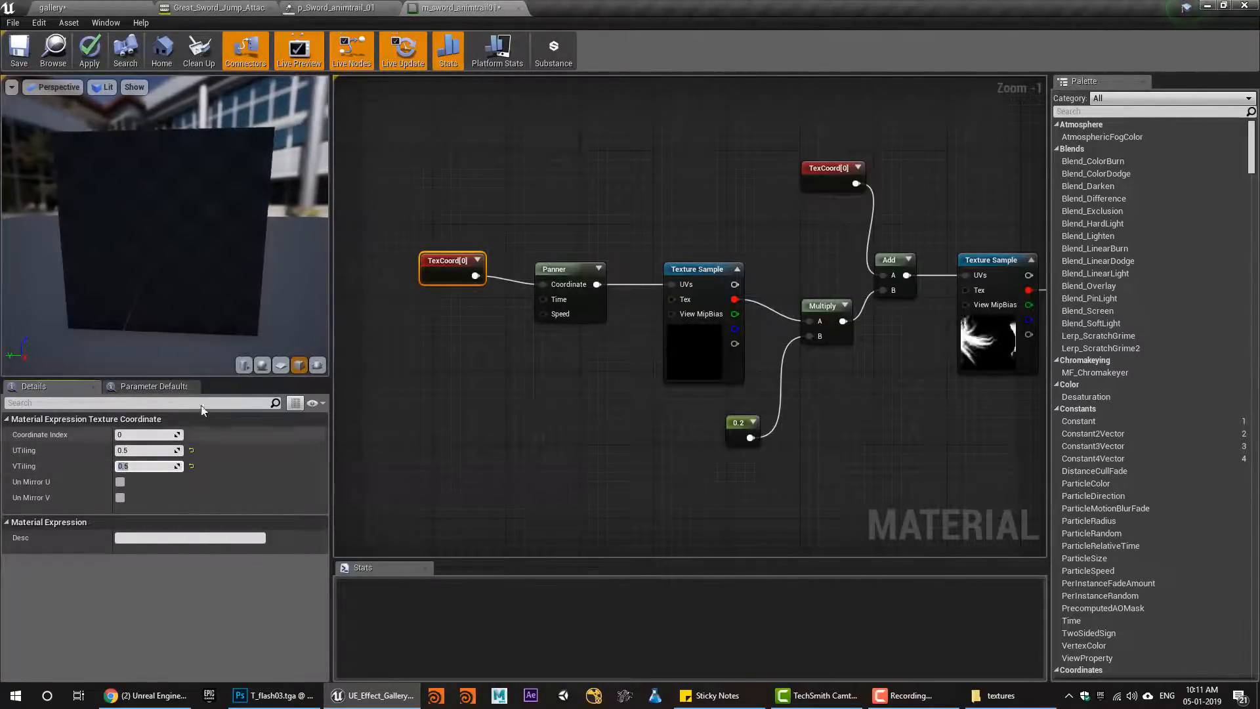
{"action": "key", "text": "Return"}
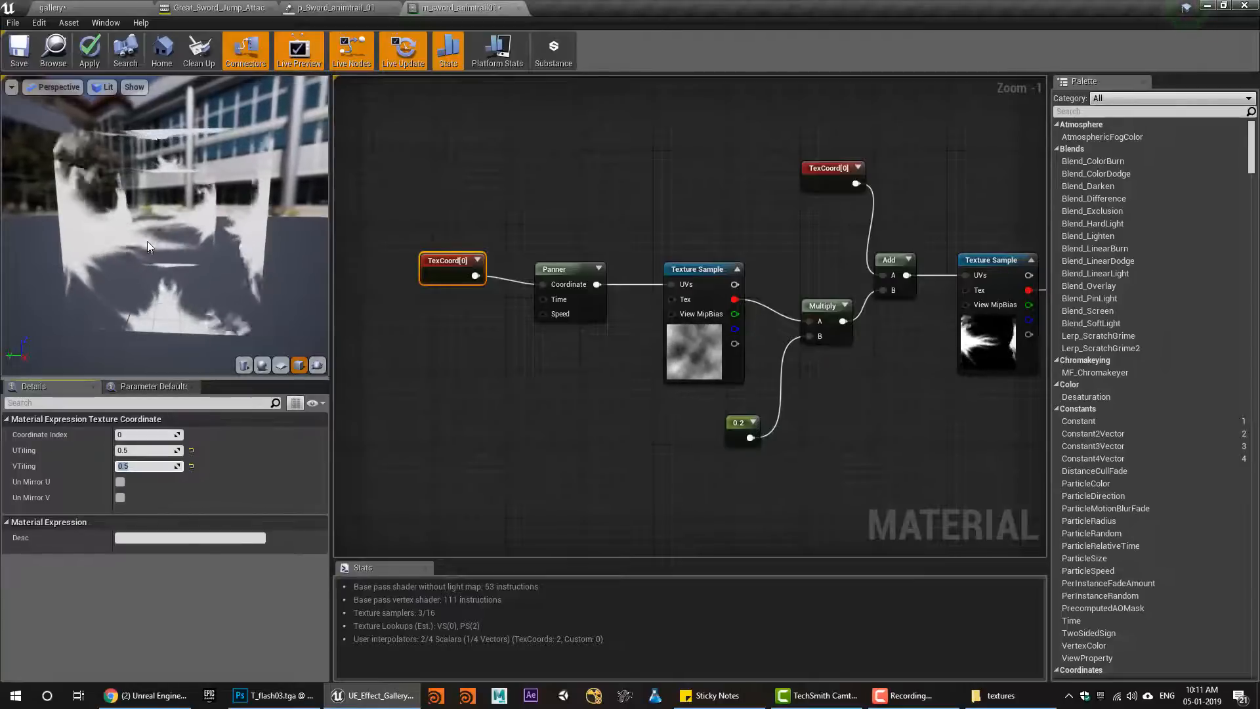
Inspect the panning distortion on the preview cube and save the sword trail material
{"action": "right_click_drag", "start_coordinate": [647, 394], "coordinate": [486, 378]}
{"action": "scroll", "coordinate": [460, 397], "scroll_direction": "down", "scroll_amount": 2}
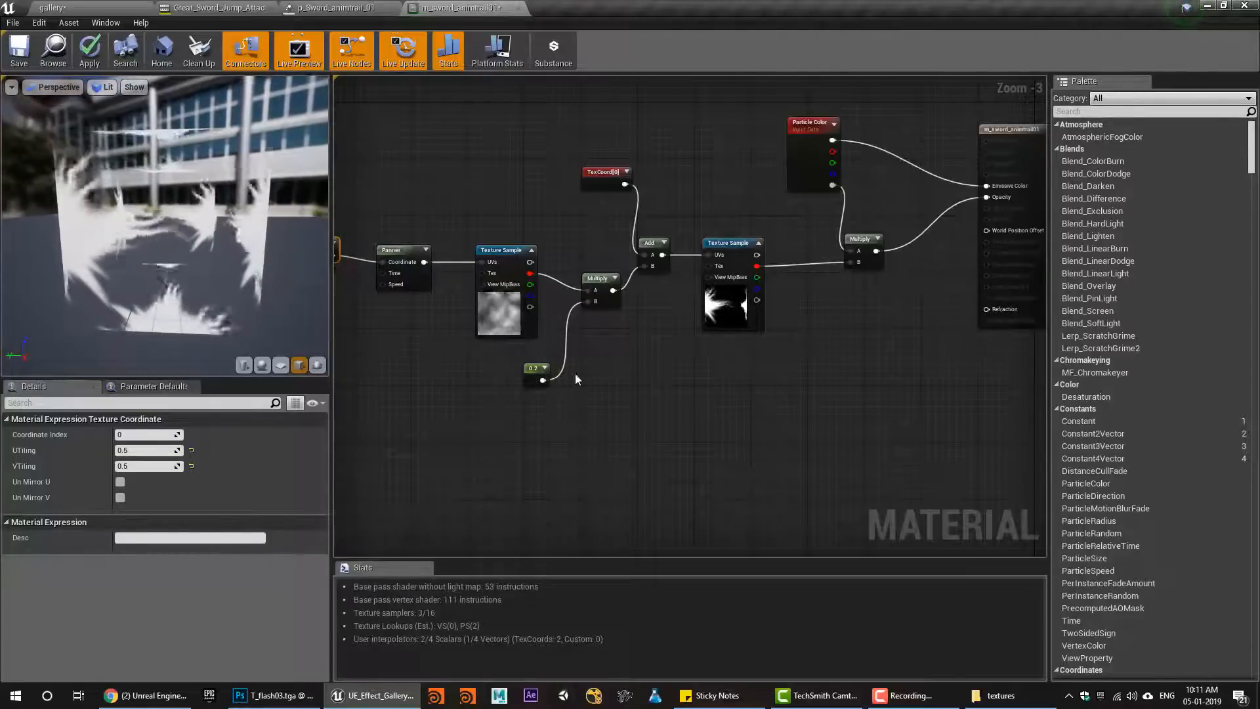
{"action": "left_click_drag", "start_coordinate": [231, 296], "coordinate": [55, 272]}
{"action": "scroll", "coordinate": [660, 427], "scroll_direction": "down", "scroll_amount": 2}
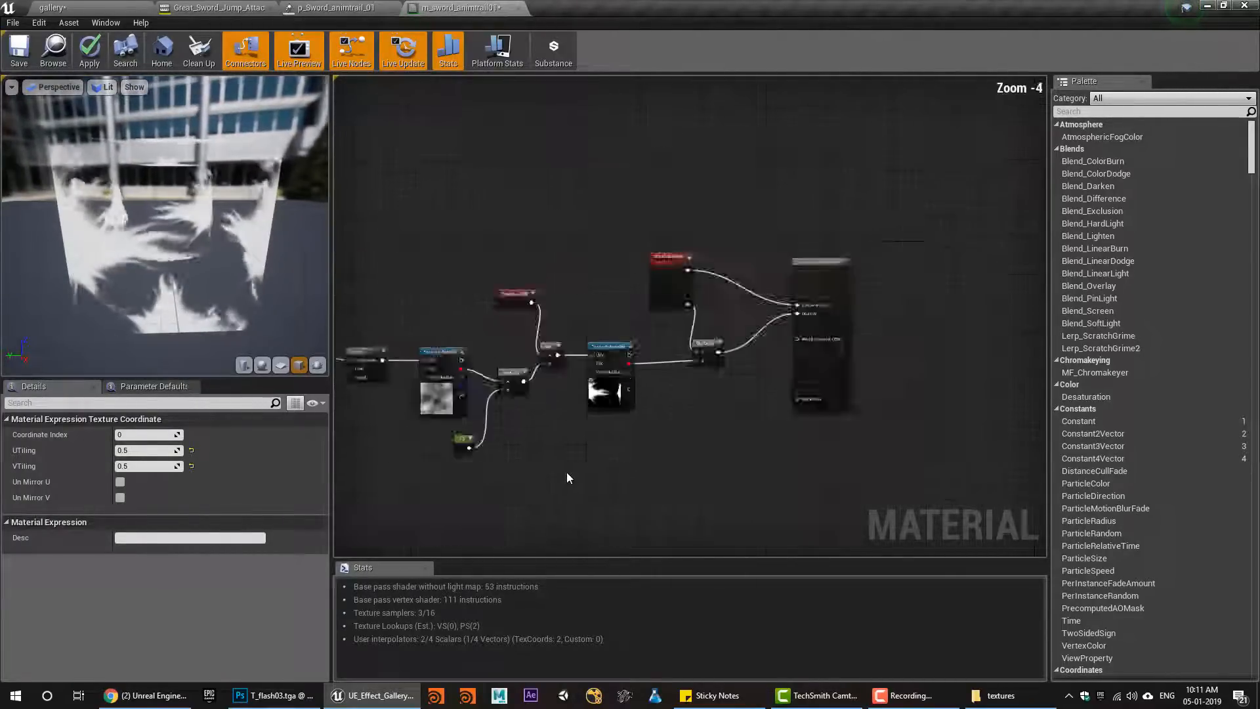
{"action": "key", "text": "ctrl+s"}
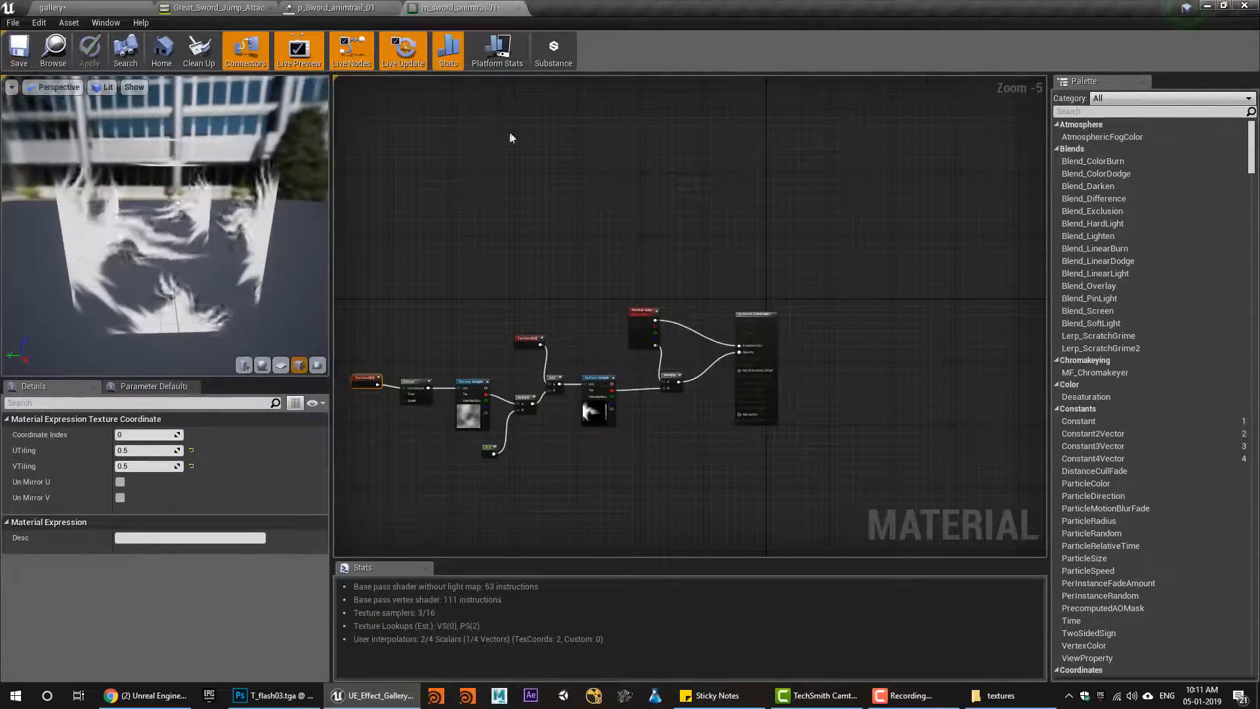
Play the Great_Sword_Jump_Attack_Anim_Composite to preview the distorted trail, and delay the start of its Trail notify slightly
{"action": "left_click", "coordinate": [344, 8]}
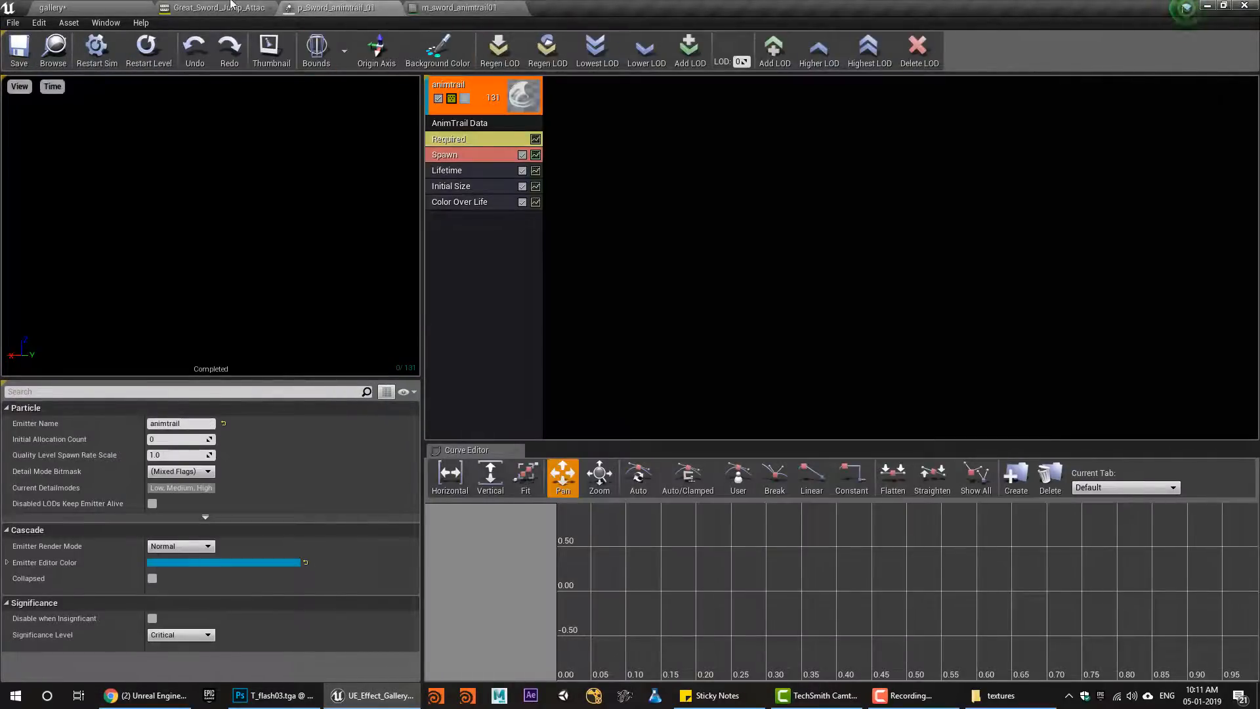
{"action": "left_click", "coordinate": [231, 8]}
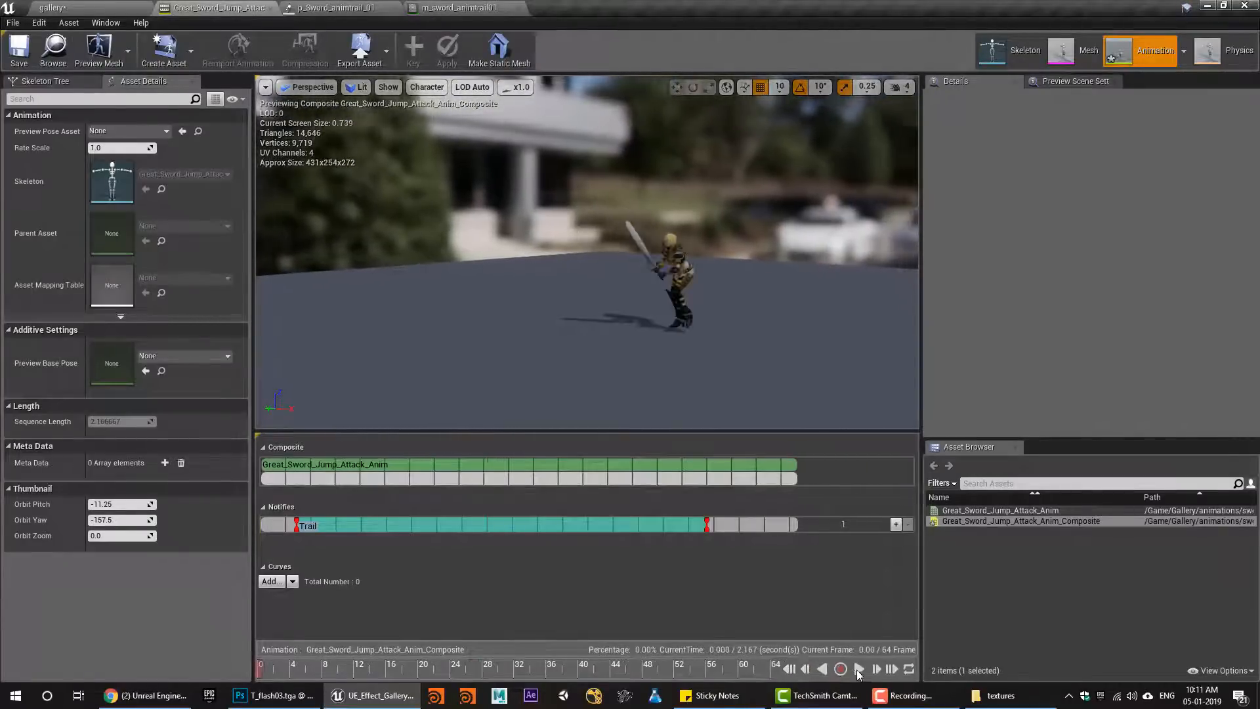
{"action": "left_click", "coordinate": [858, 669]}
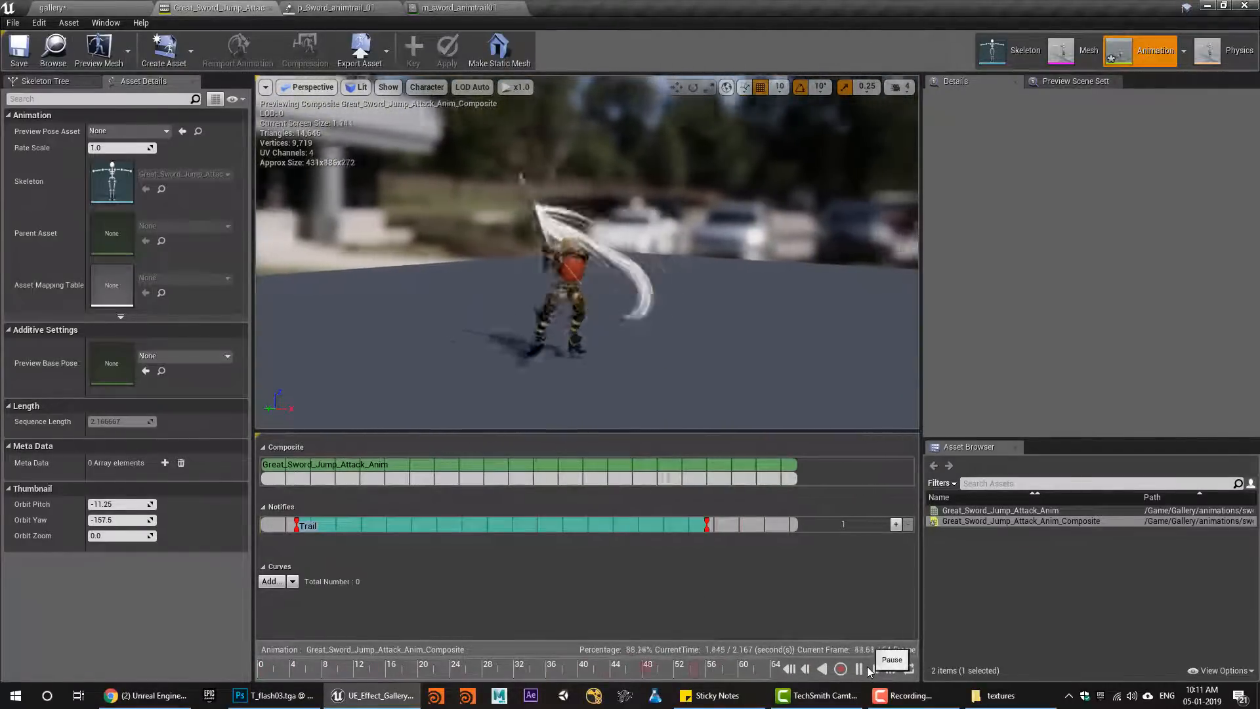
{"action": "left_click", "coordinate": [863, 669]}
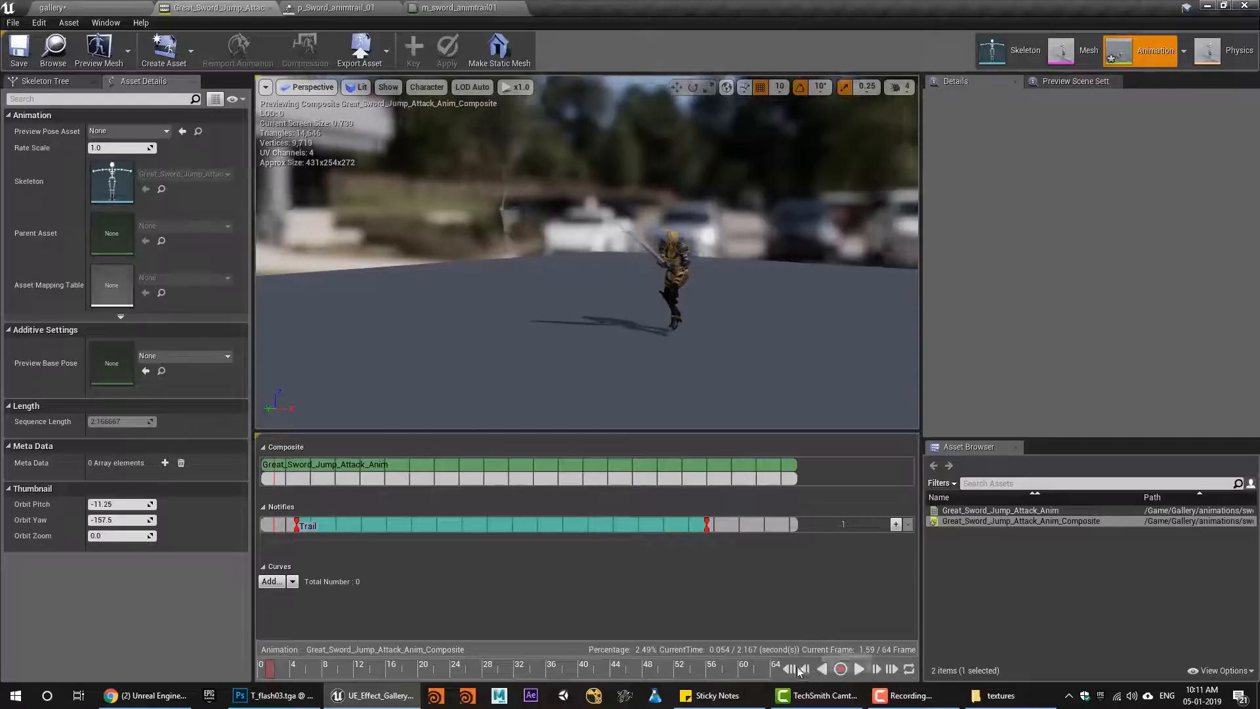
{"action": "left_click", "coordinate": [296, 526]}
Look over the trail material graph and the animtrail emitter, and return to the jump attack composite to replay it
{"action": "left_click", "coordinate": [459, 7]}
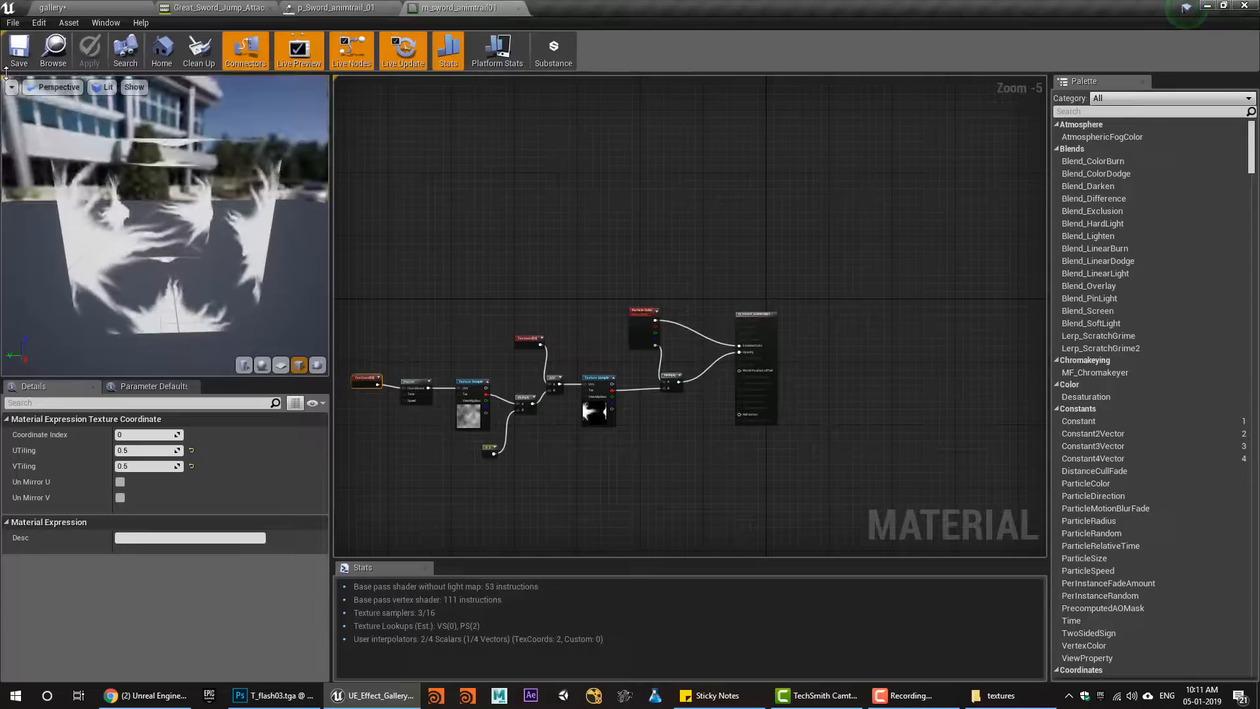
{"action": "right_click_drag", "start_coordinate": [459, 379], "coordinate": [547, 312]}
{"action": "scroll", "coordinate": [573, 301], "scroll_direction": "up", "scroll_amount": 2}
{"action": "left_click", "coordinate": [330, 7]}
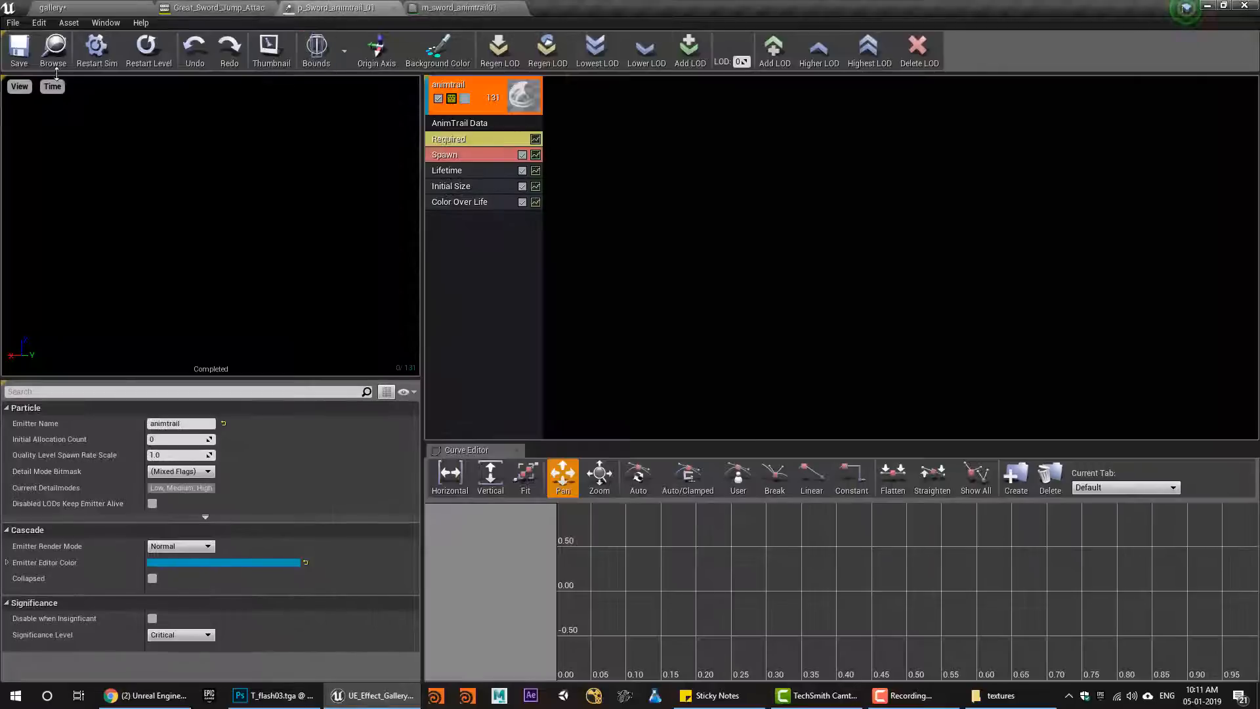
{"action": "left_click", "coordinate": [204, 8]}
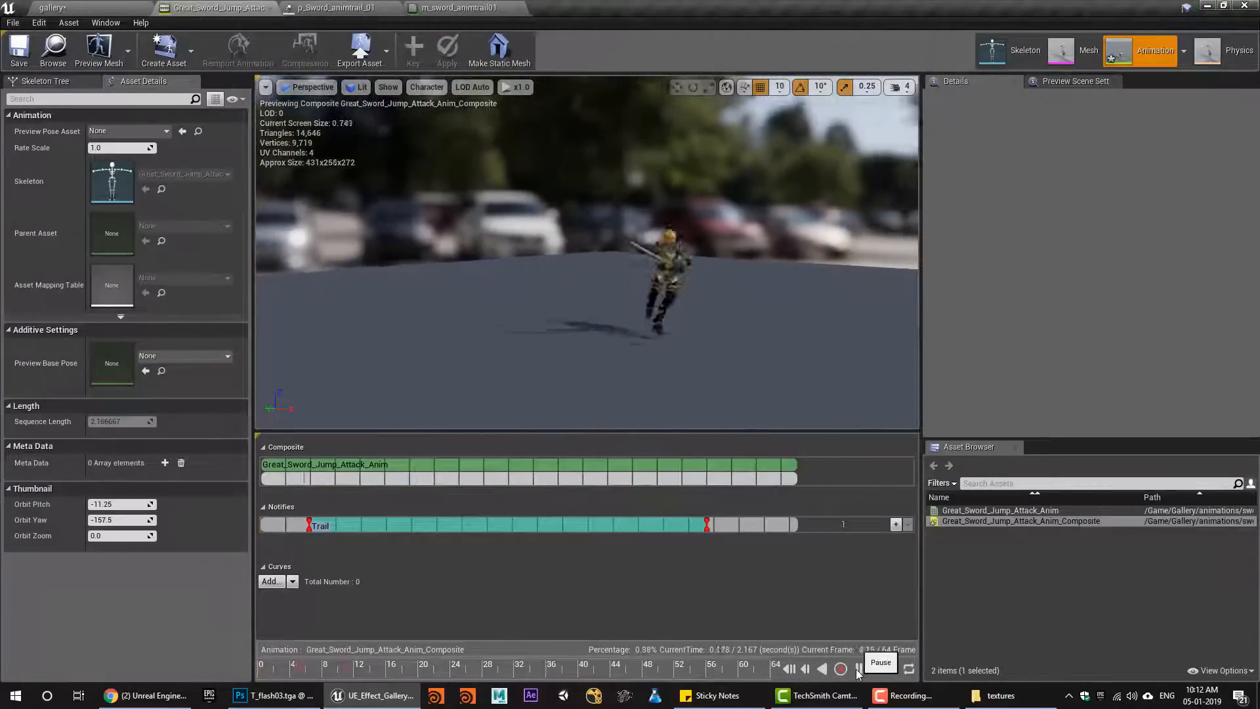
Replay the jump attack composite from its first frame to check the distorted sword trail
{"action": "left_click", "coordinate": [858, 669]}
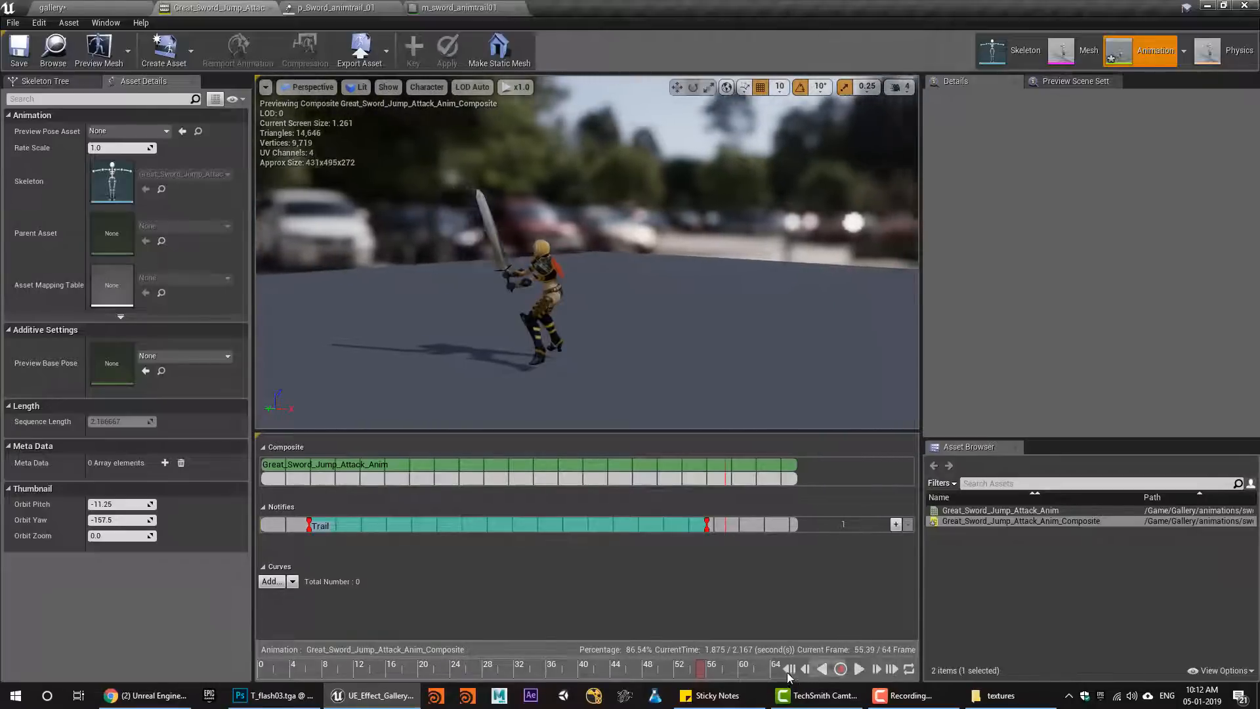
{"action": "left_click", "coordinate": [789, 670]}
{"action": "left_click", "coordinate": [858, 669]}
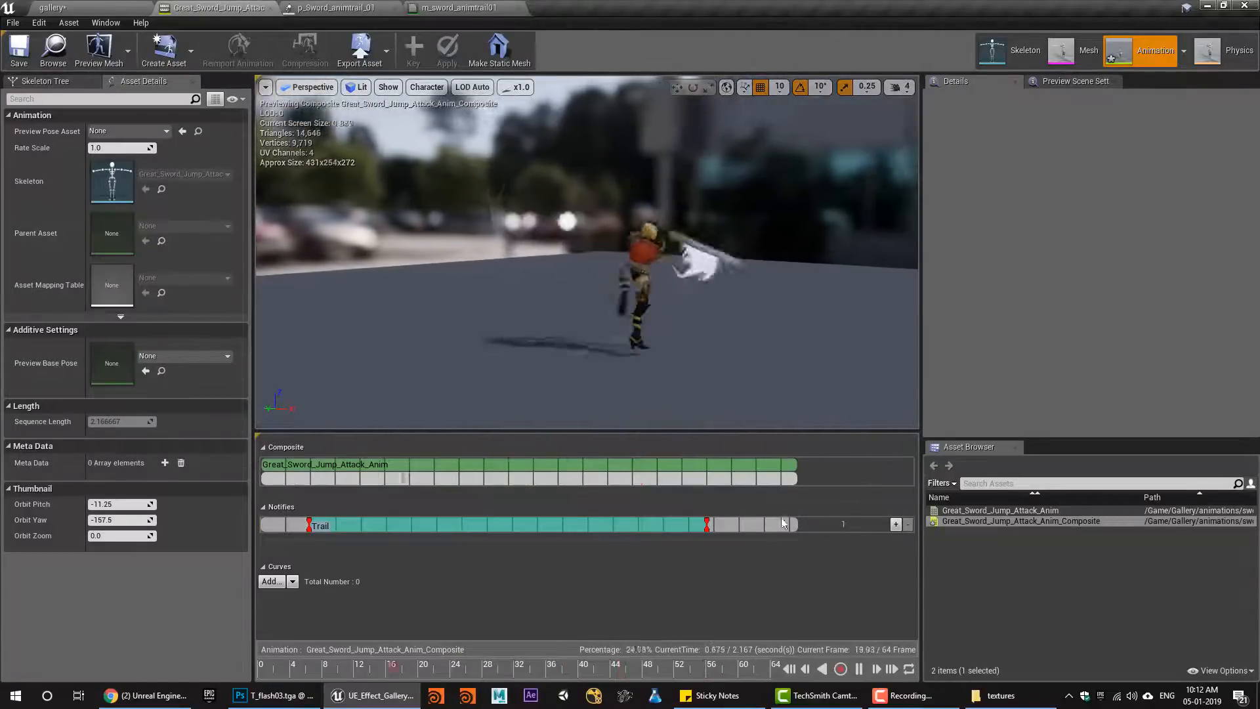
Set UTiling and VTiling of the Panner's TexCoord to 1.0 and the noise multiplier constant to 0.6, and save the material
{"action": "left_click", "coordinate": [354, 8]}
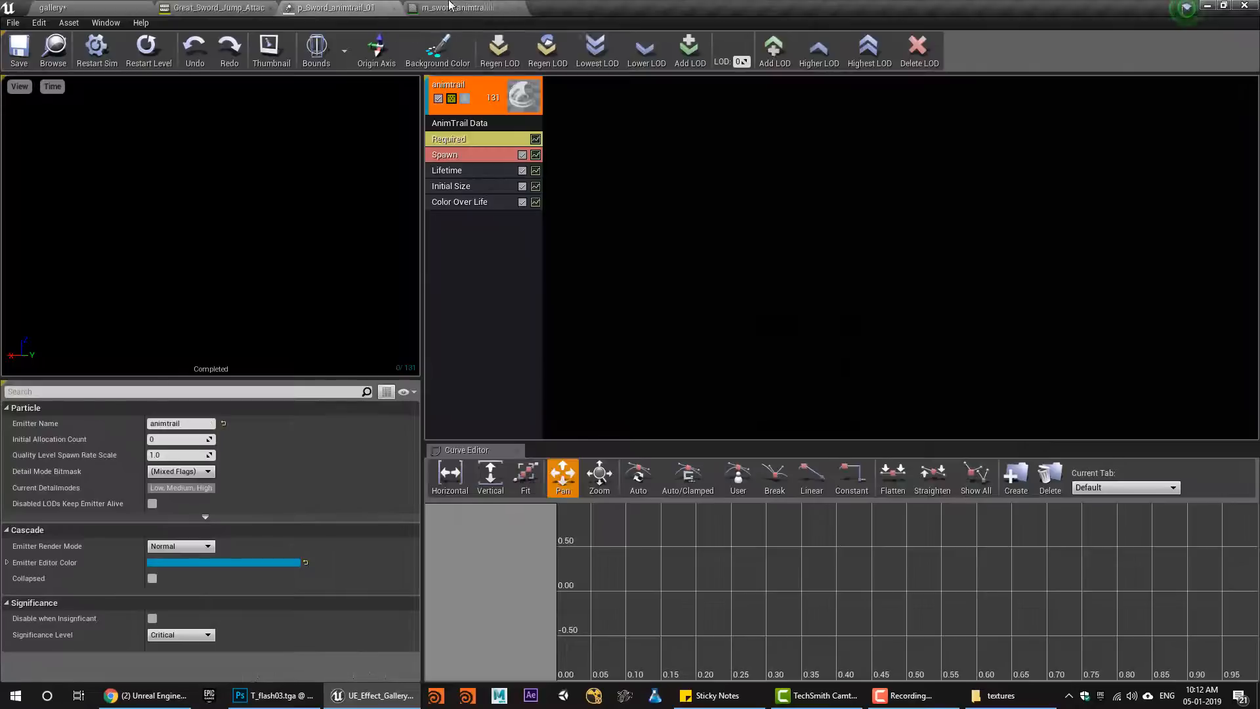
{"action": "left_click", "coordinate": [459, 7]}
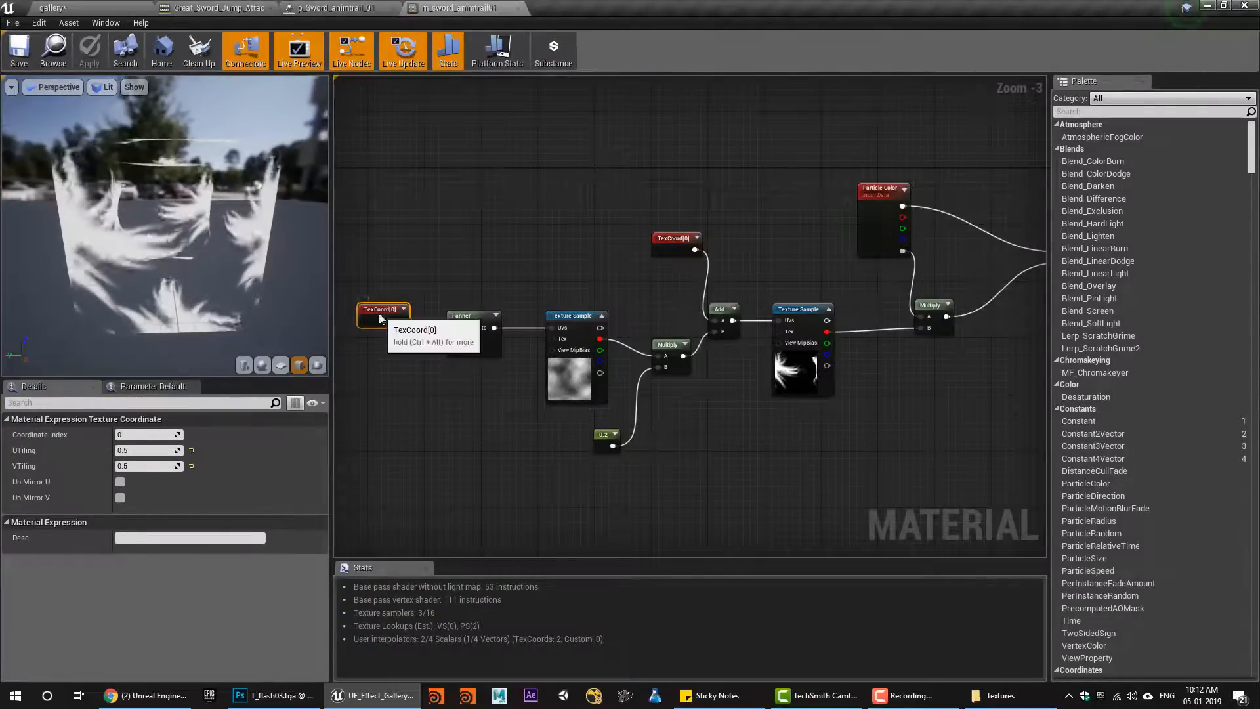
{"action": "left_click", "coordinate": [136, 451]}
{"action": "type", "text": "1"}
{"action": "left_click", "coordinate": [136, 466]}
{"action": "type", "text": "1"}
{"action": "key", "text": "Return"}
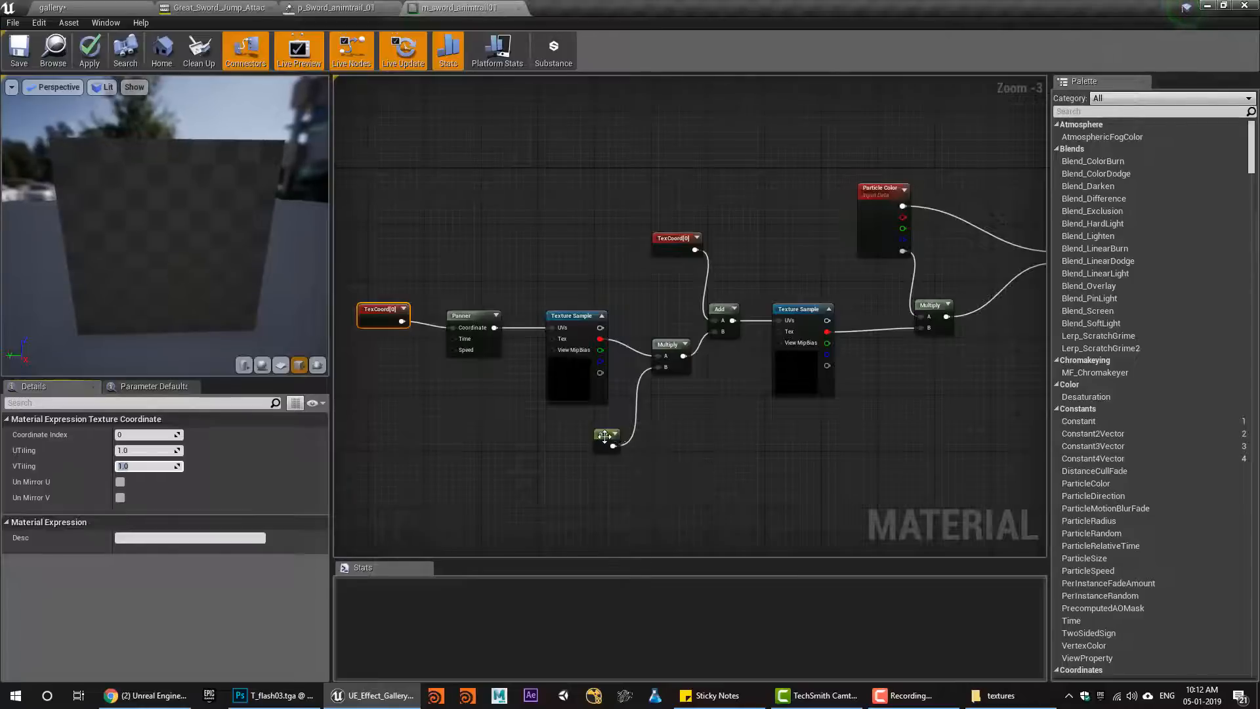
{"action": "left_click", "coordinate": [604, 437]}
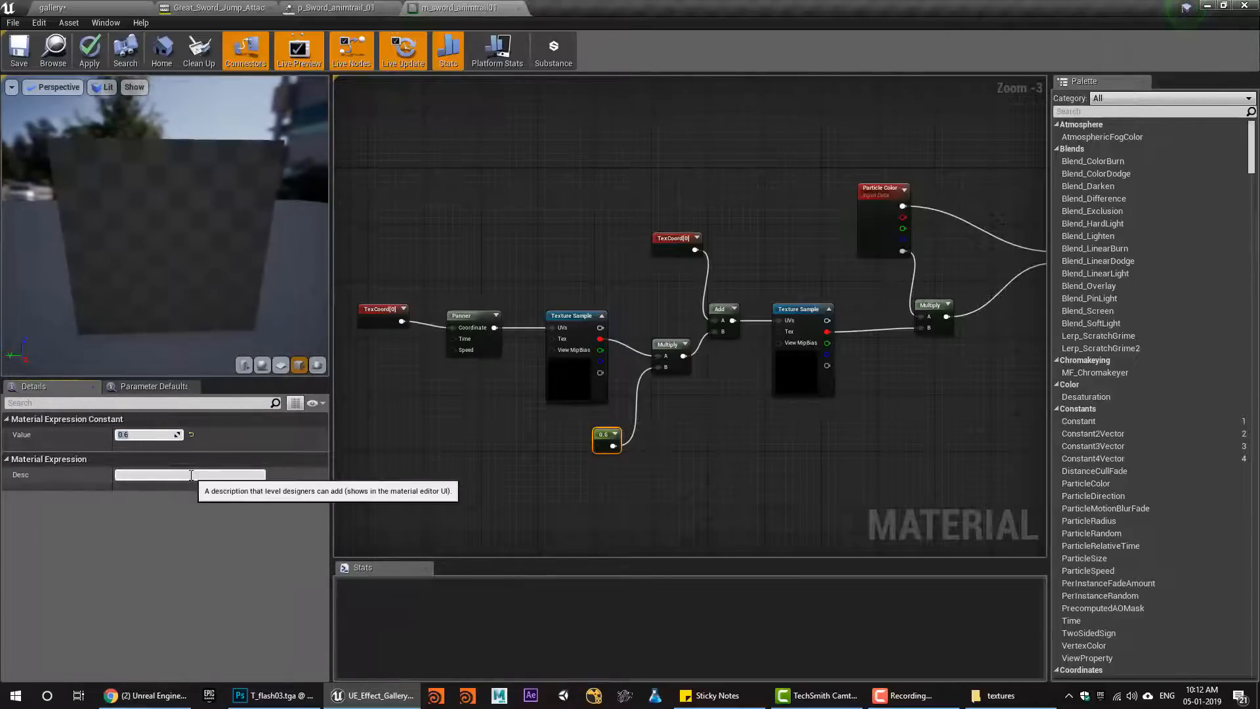
{"action": "left_click", "coordinate": [19, 60]}
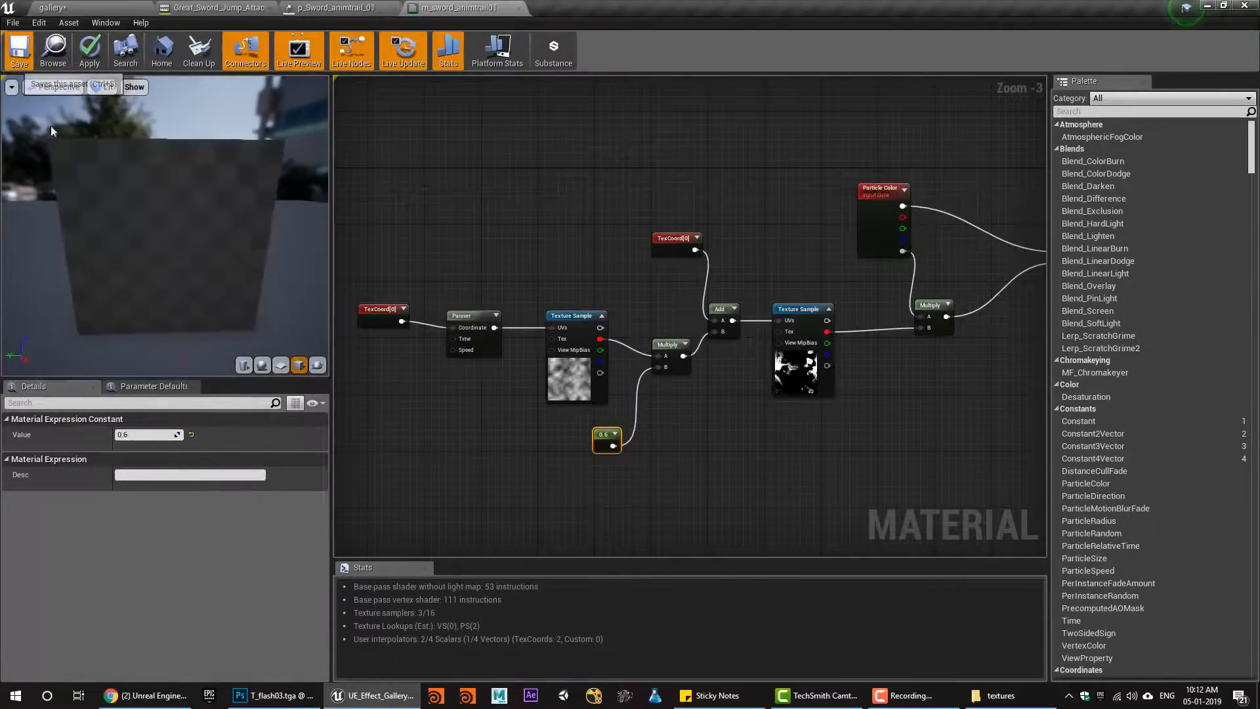
Replay the jump attack composite from the start to check the stronger distortion, and close the m_sword_animtrail01 material
{"action": "left_click", "coordinate": [240, 7]}
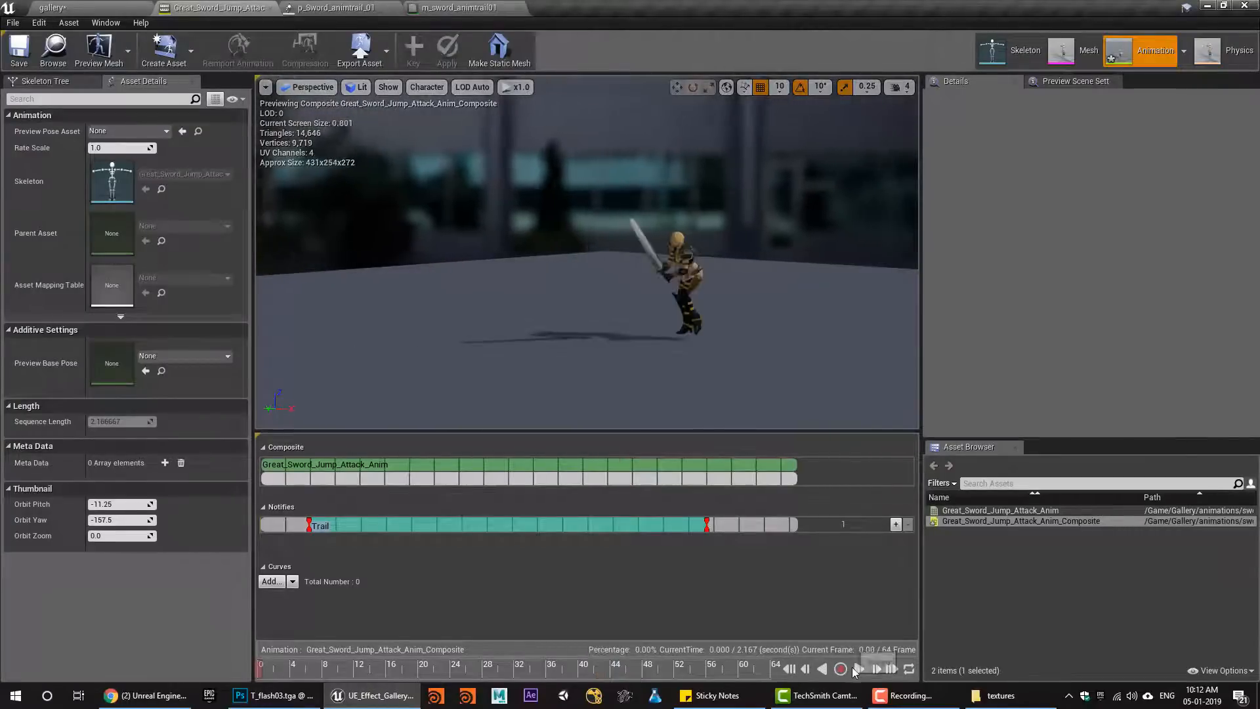
{"action": "left_click", "coordinate": [857, 669]}
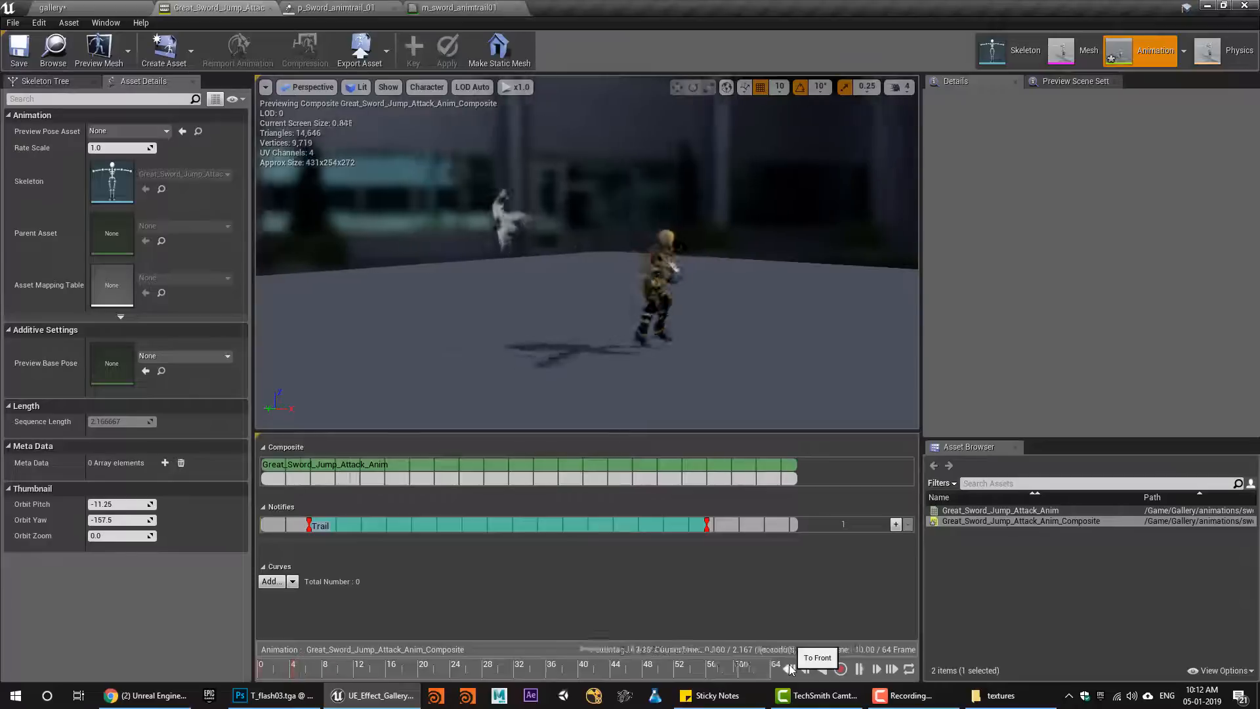
{"action": "left_click", "coordinate": [791, 669]}
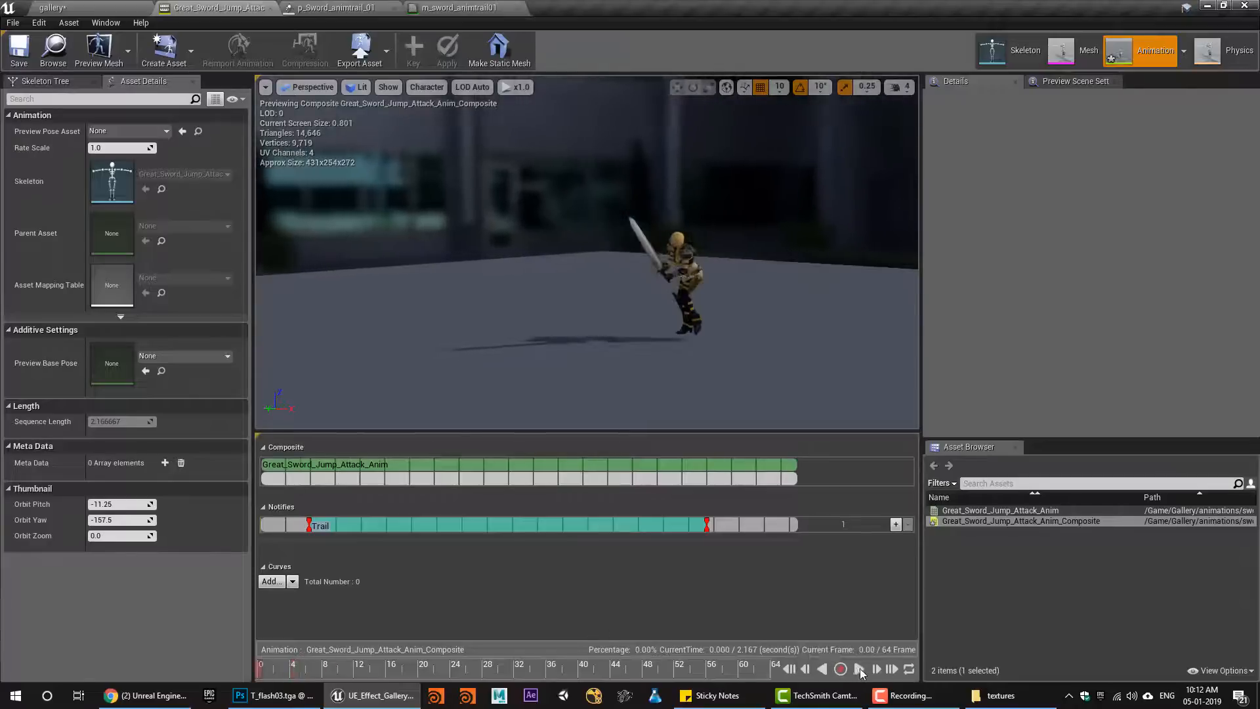
{"action": "left_click", "coordinate": [860, 668]}
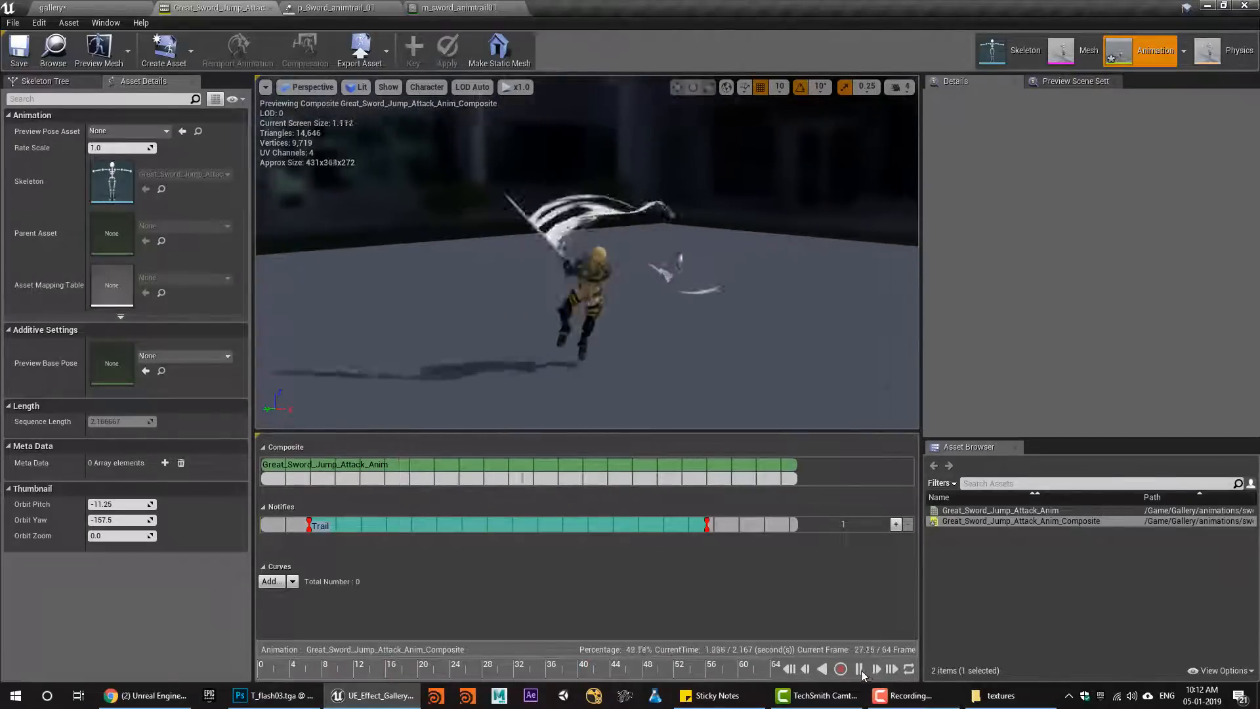
{"action": "left_click", "coordinate": [444, 7]}
{"action": "left_click", "coordinate": [521, 8]}
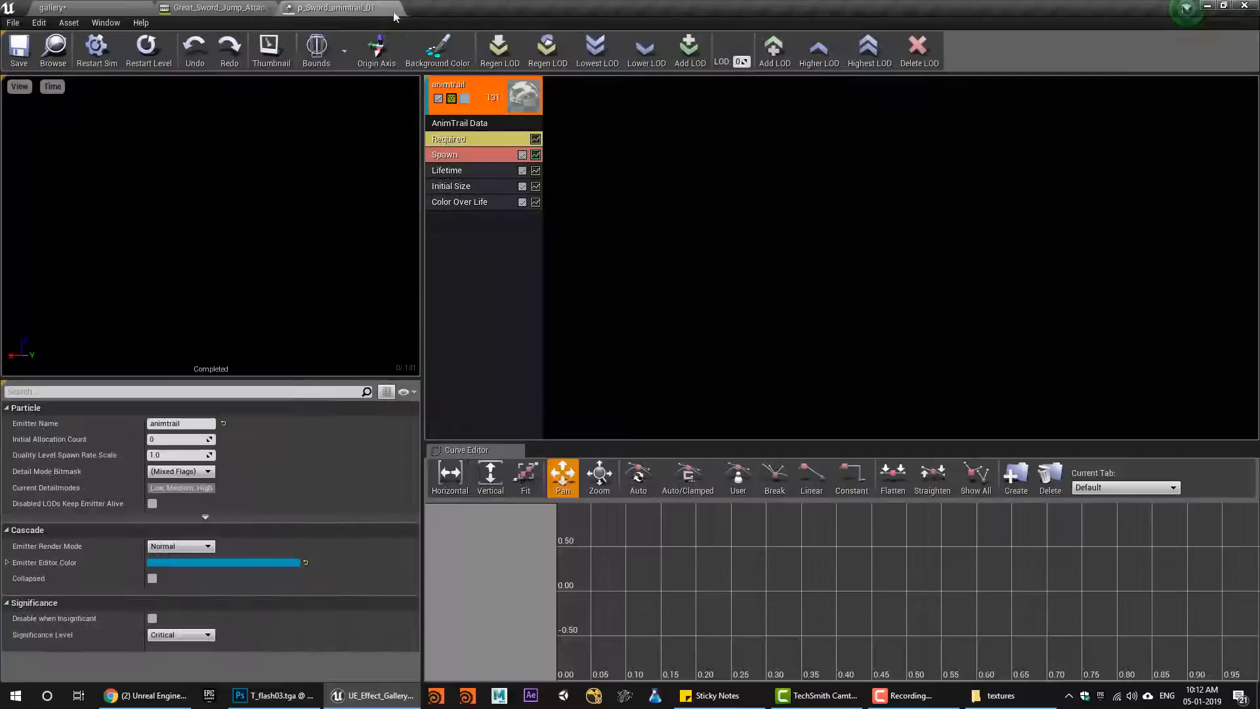
{"action": "left_click", "coordinate": [242, 8]}
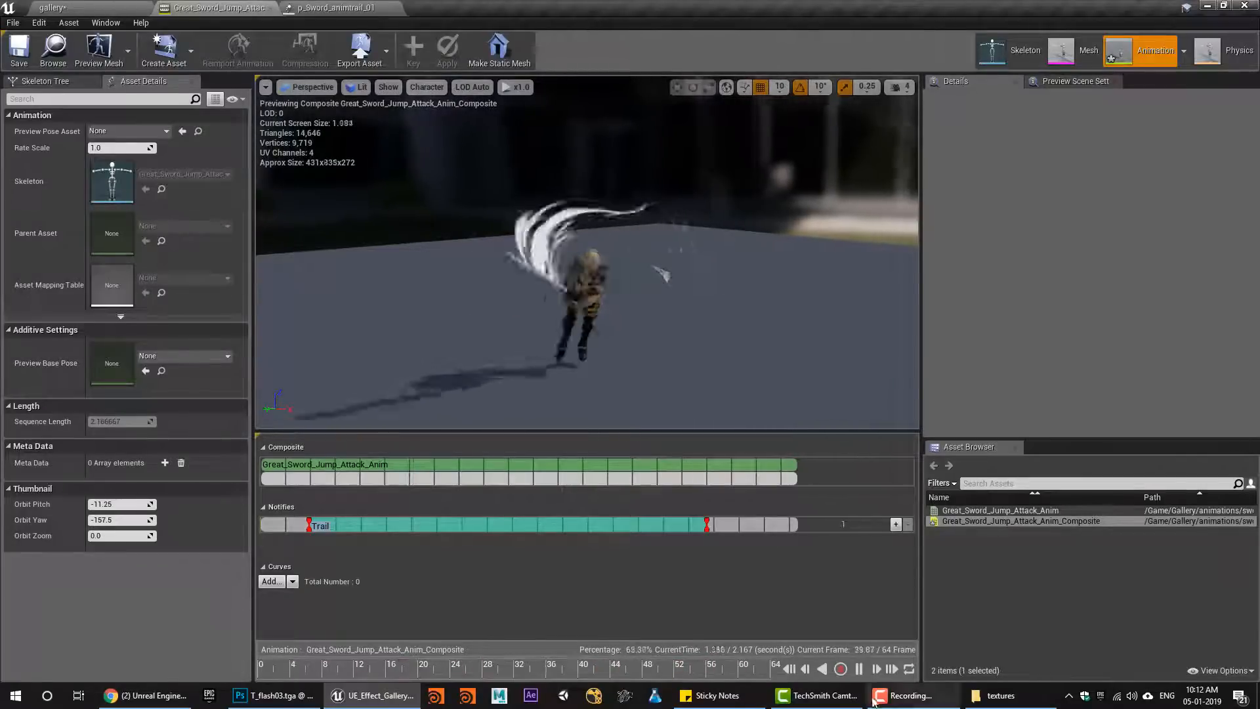
Set the animtrail emitter's Lifetime to a Distribution Float Constant of 0.5 and save the particle system
{"action": "left_click", "coordinate": [289, 7]}
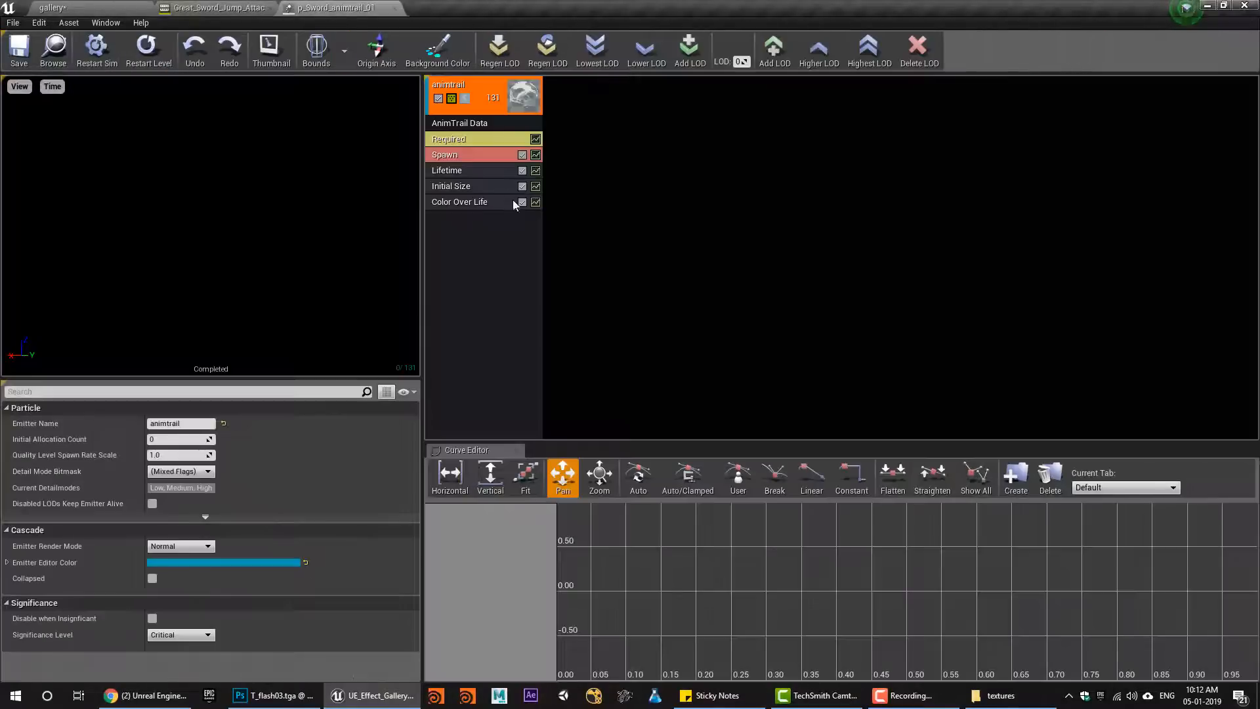
{"action": "left_click", "coordinate": [453, 186]}
{"action": "left_click", "coordinate": [453, 171]}
{"action": "left_click", "coordinate": [231, 438]}
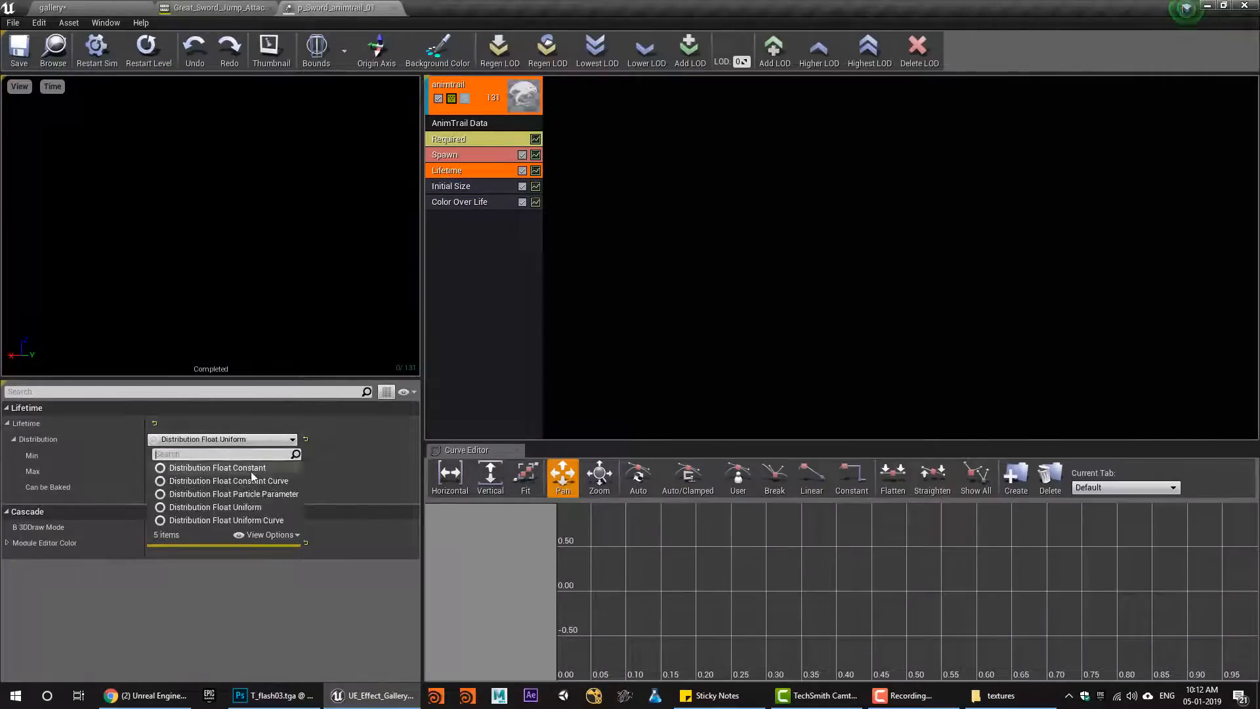
{"action": "left_click", "coordinate": [184, 459]}
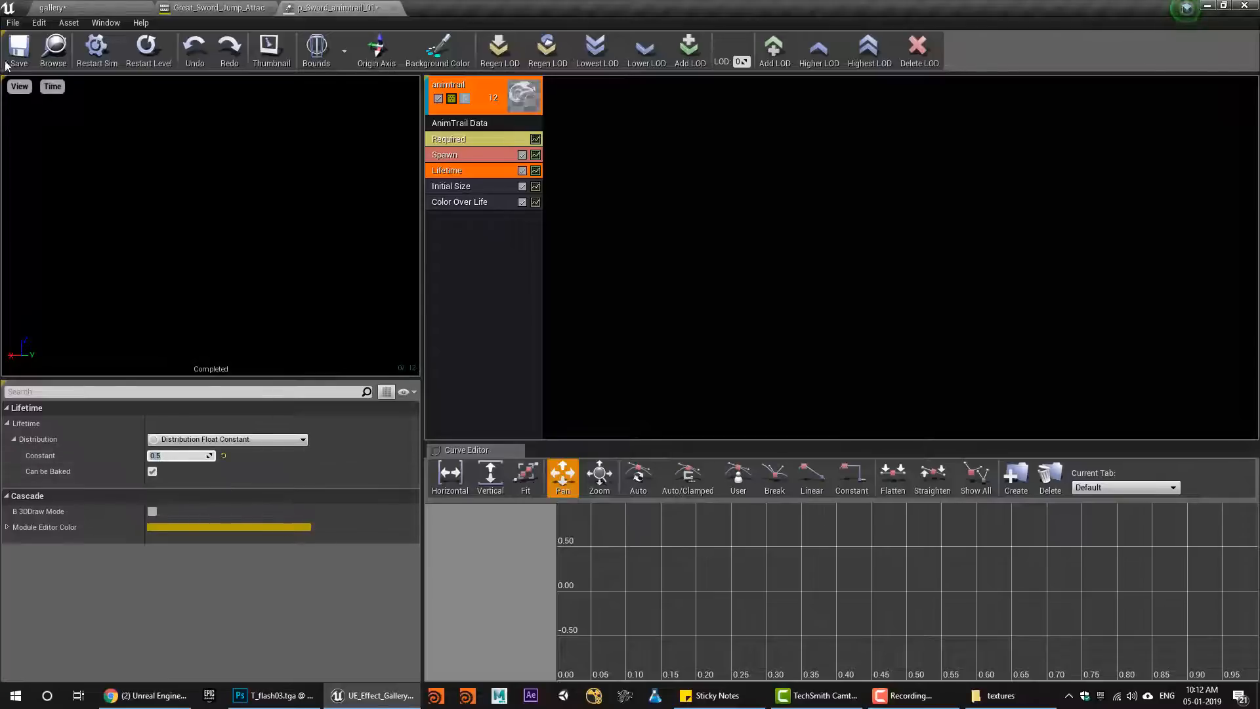
Play the jump attack composite repeatedly to check the trail with its new lifetime
{"action": "left_click", "coordinate": [159, 7]}
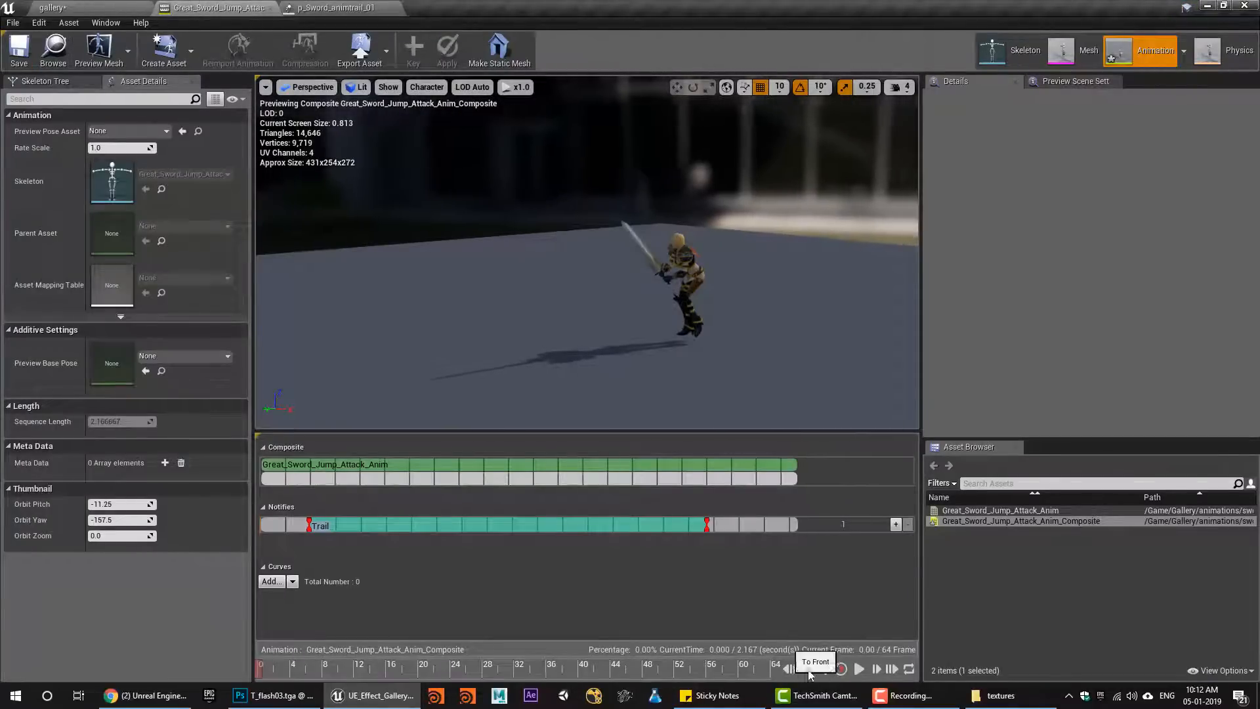
{"action": "left_click", "coordinate": [859, 669]}
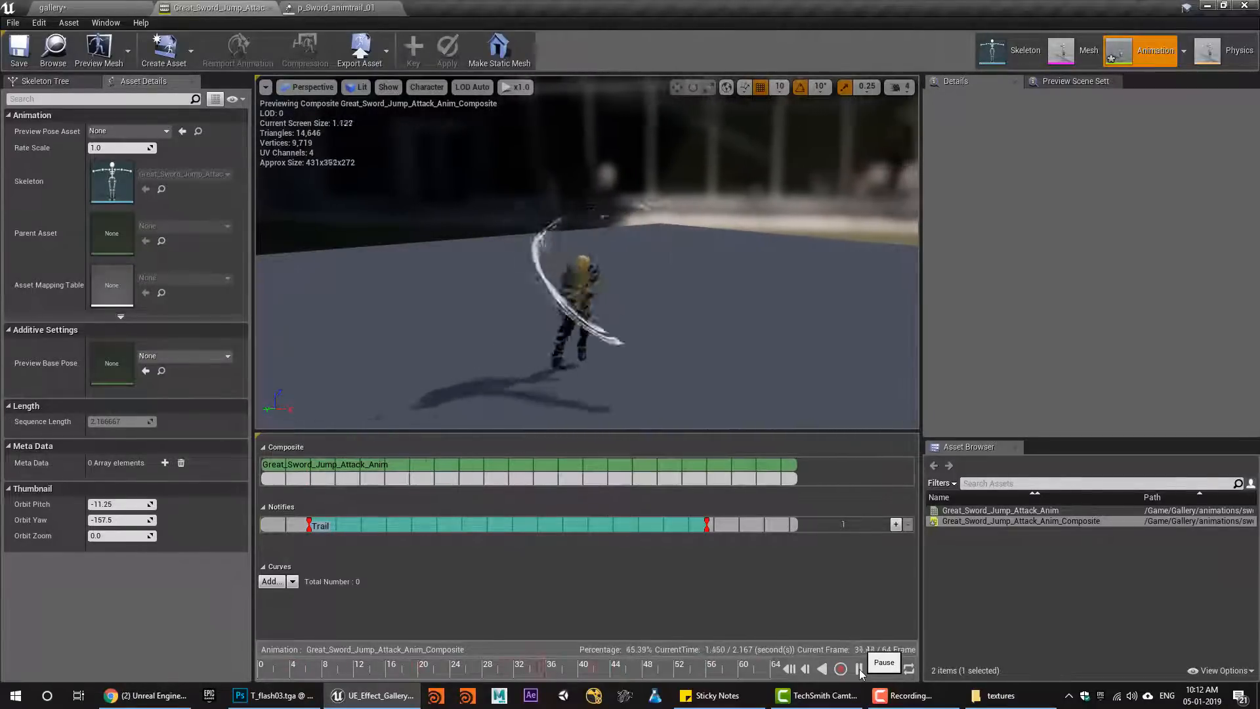
{"action": "left_click", "coordinate": [859, 669]}
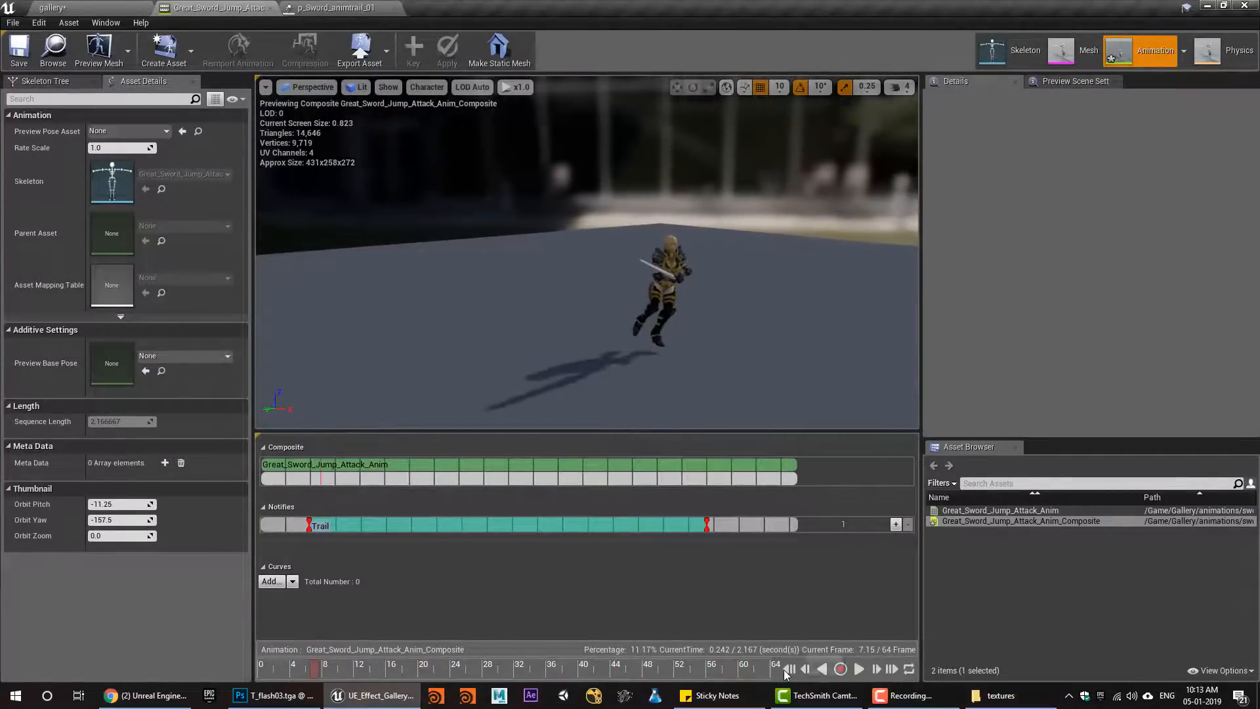
{"action": "left_click", "coordinate": [859, 669]}
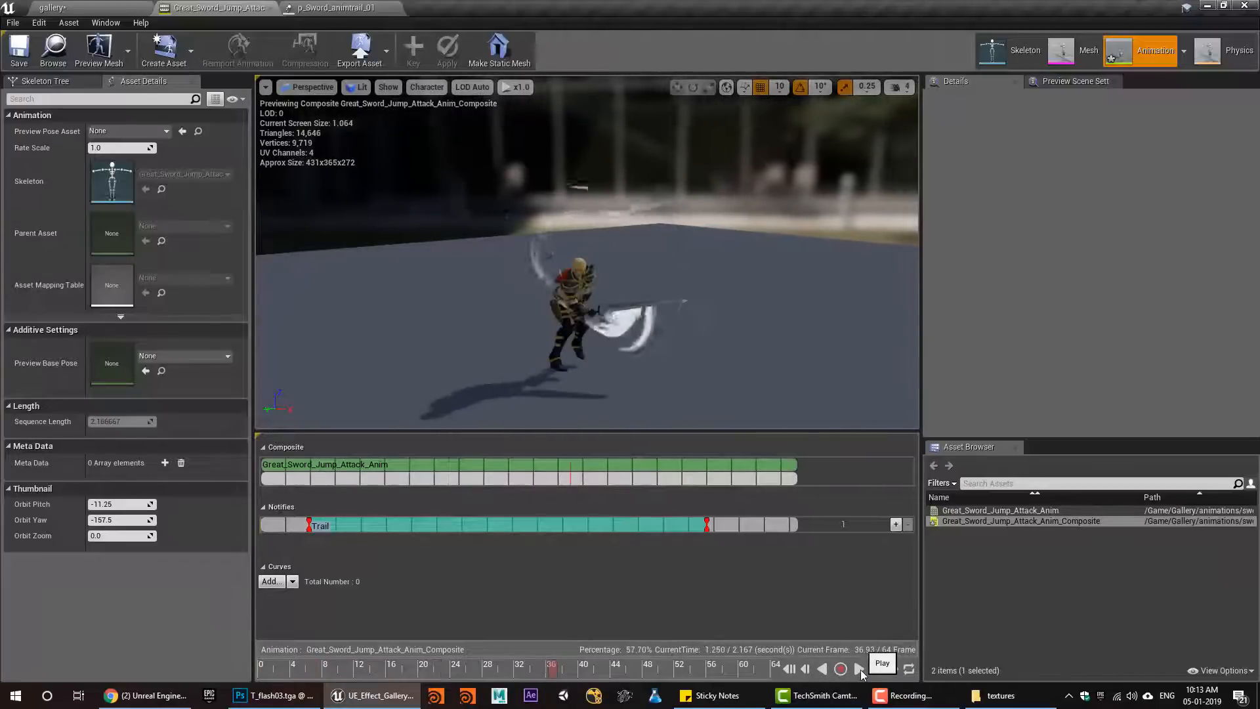
Open the m_sword_animtrail01 material from the Required module of the animtrail emitter
{"action": "left_click", "coordinate": [333, 7]}
{"action": "left_click", "coordinate": [242, 12]}
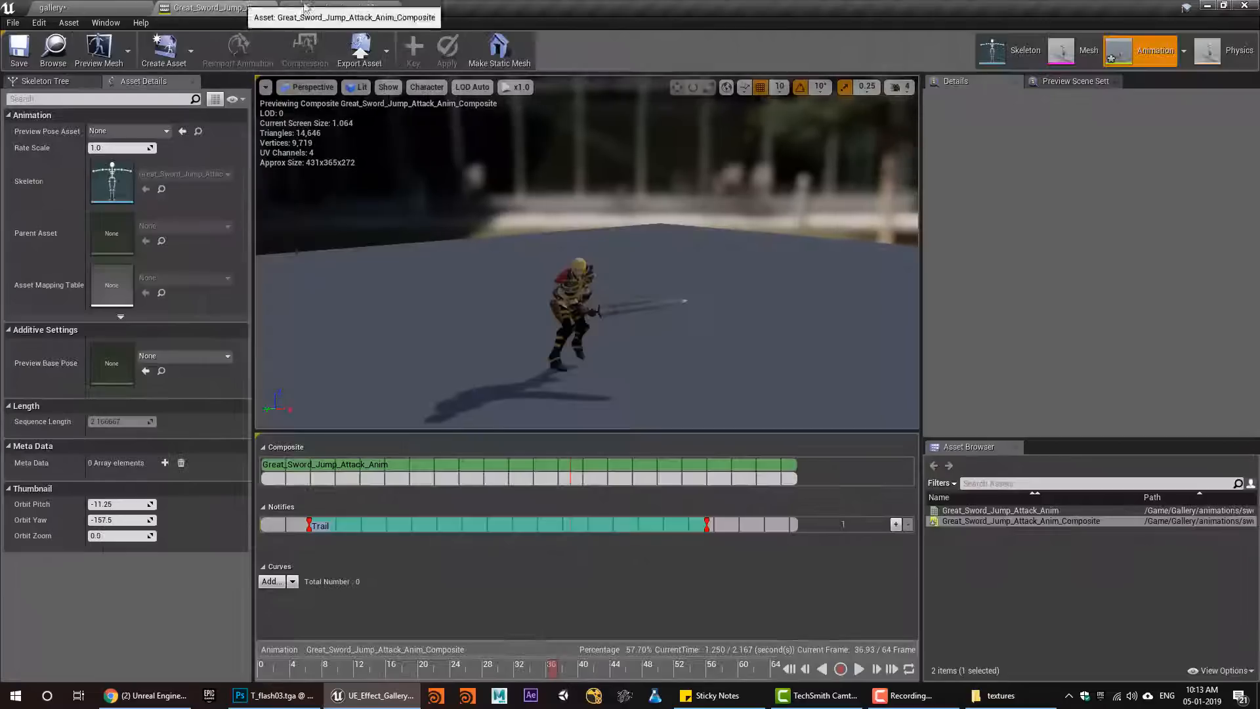
{"action": "left_click", "coordinate": [323, 11]}
{"action": "left_click", "coordinate": [469, 147]}
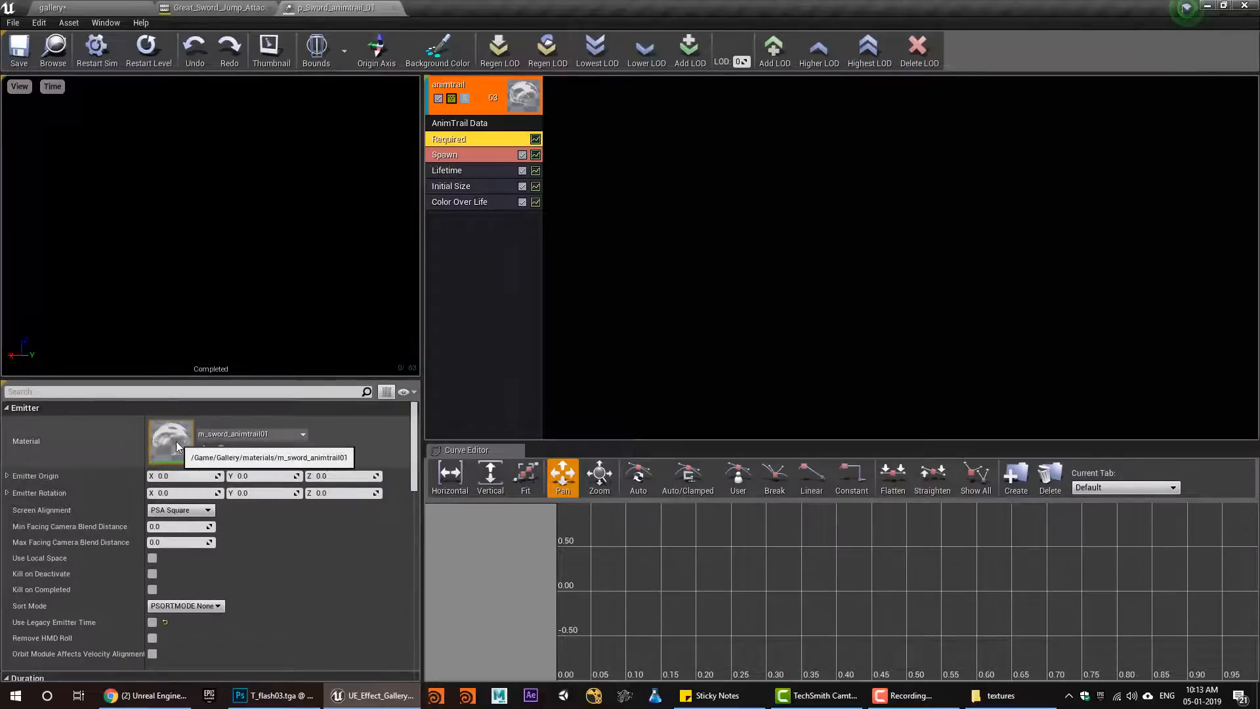
{"action": "double_click", "coordinate": [176, 430]}
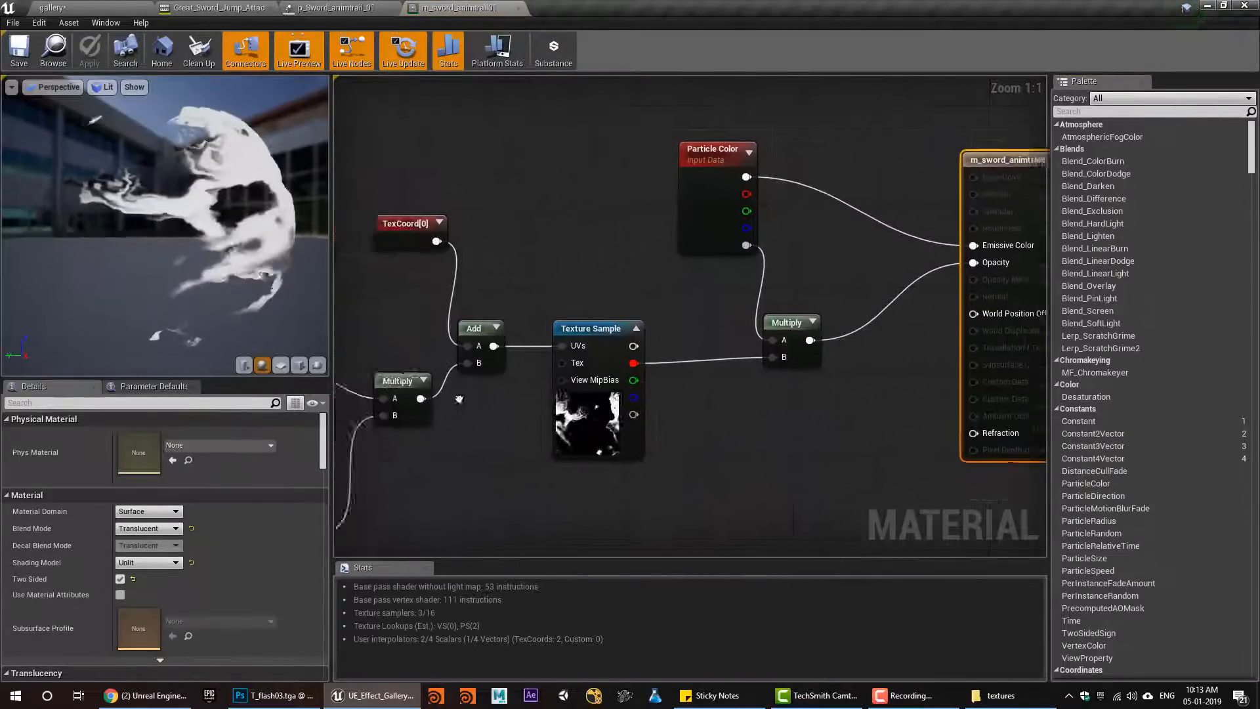
Preview the material on a cube and examine the distortion from several angles
{"action": "left_click", "coordinate": [297, 366]}
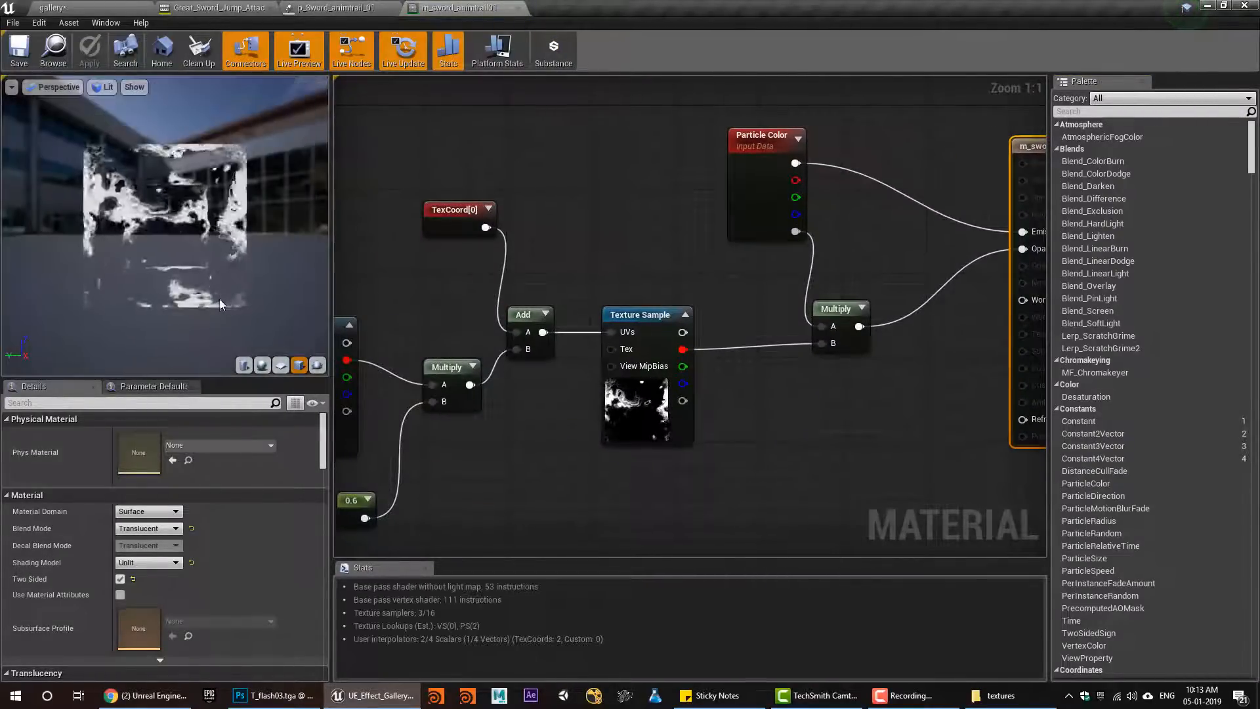
{"action": "left_click_drag", "start_coordinate": [200, 289], "coordinate": [221, 191]}
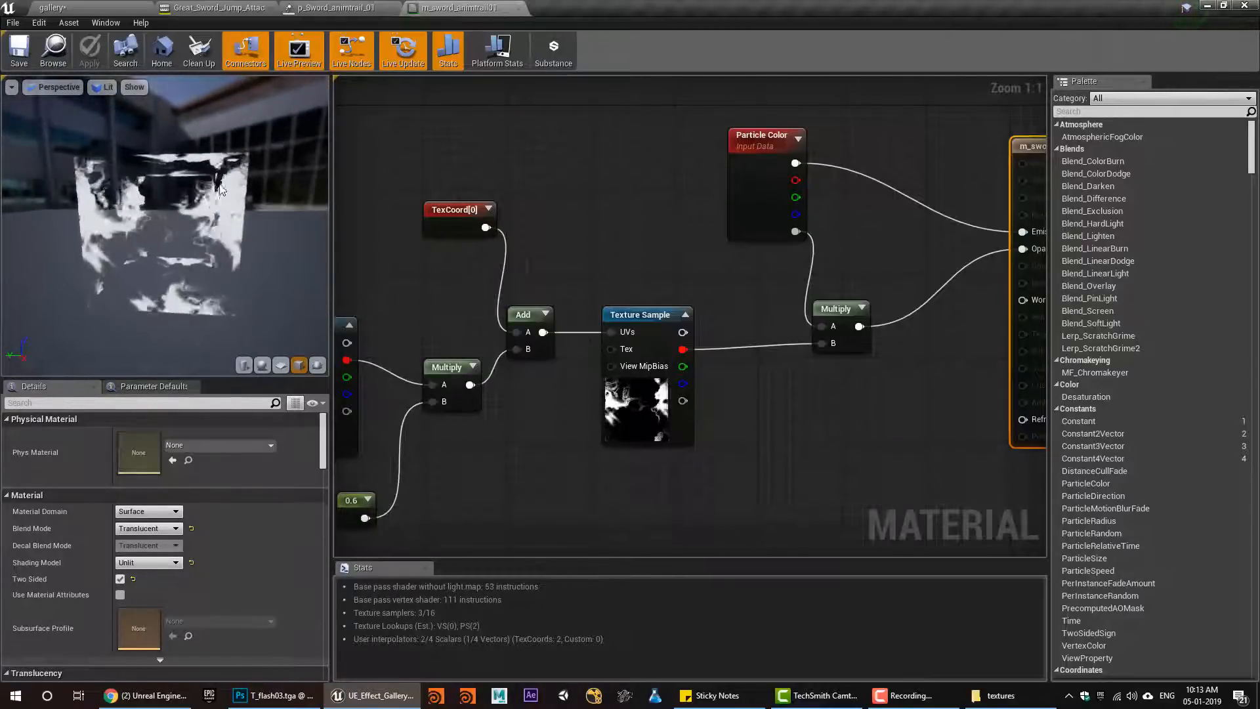
{"action": "left_click_drag", "start_coordinate": [225, 272], "coordinate": [250, 271]}
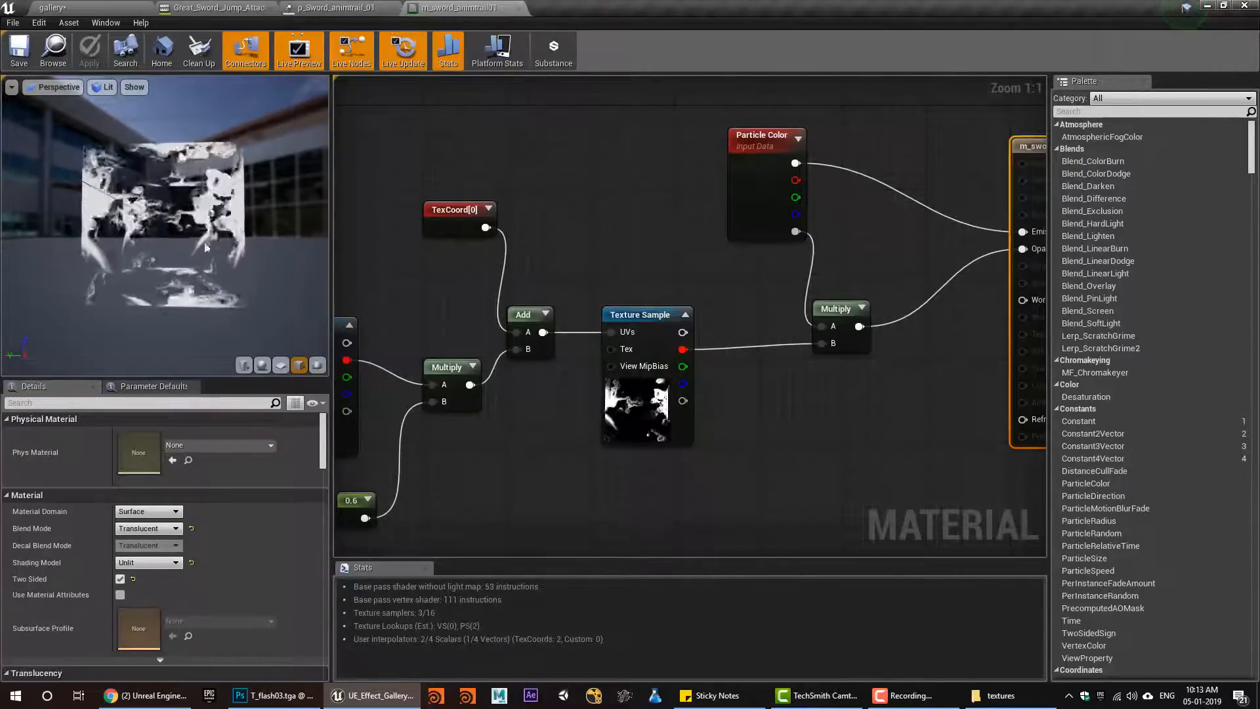
Try 0.1 for the noise multiplier constant, check it on the preview cube, and restore the constant to 0.6
{"action": "right_click_drag", "start_coordinate": [345, 502], "coordinate": [429, 467]}
{"action": "left_click", "coordinate": [429, 467]}
{"action": "left_click", "coordinate": [148, 434]}
{"action": "type", "text": "0.1"}
{"action": "key", "text": "Return"}
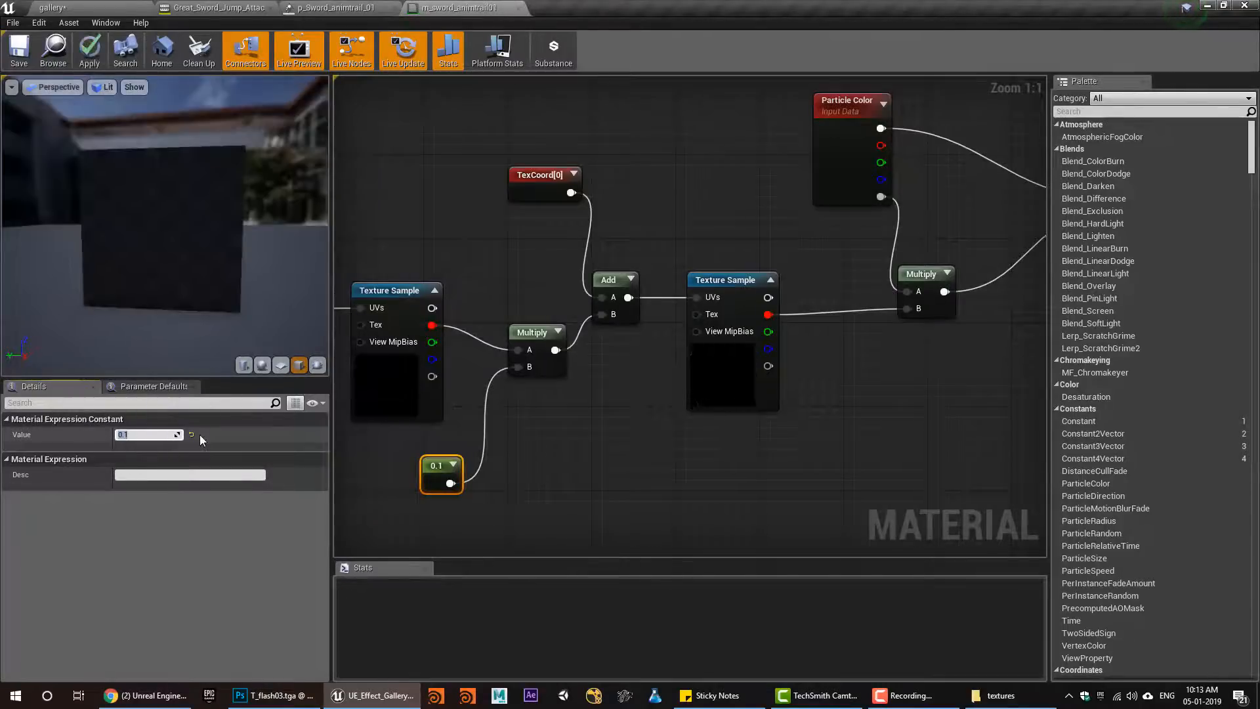
{"action": "left_click_drag", "start_coordinate": [166, 250], "coordinate": [146, 263]}
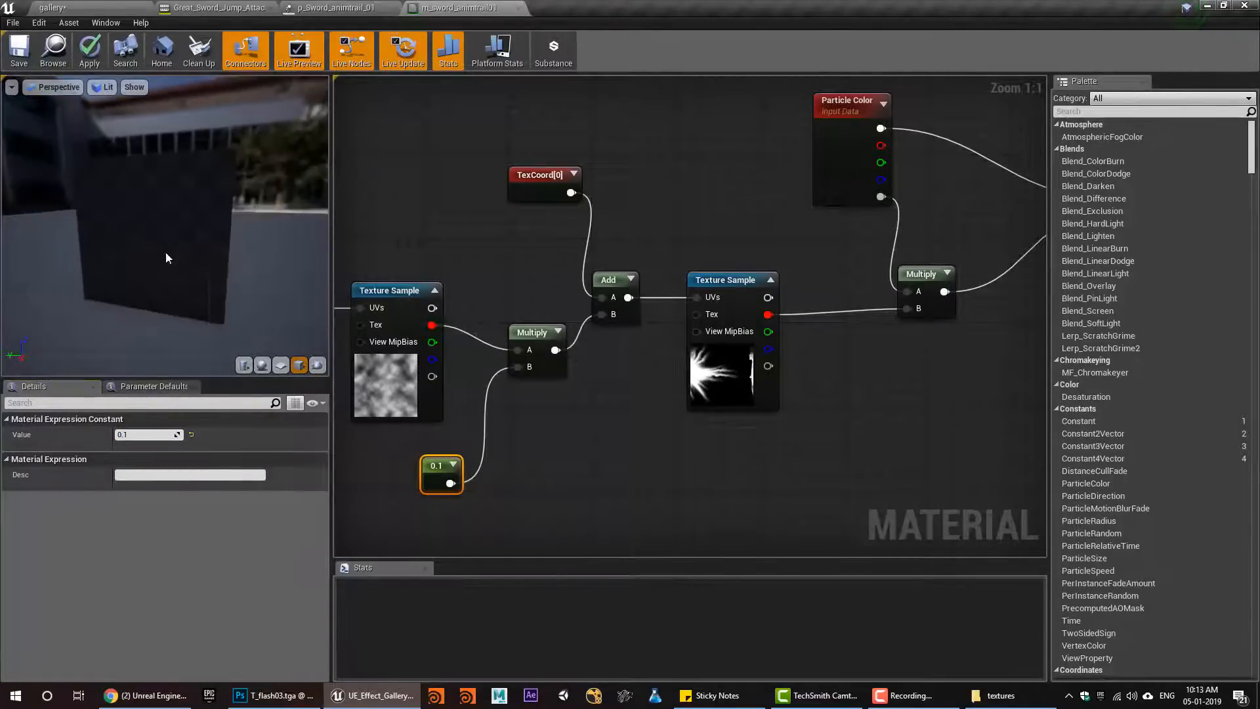
{"action": "left_click", "coordinate": [146, 436]}
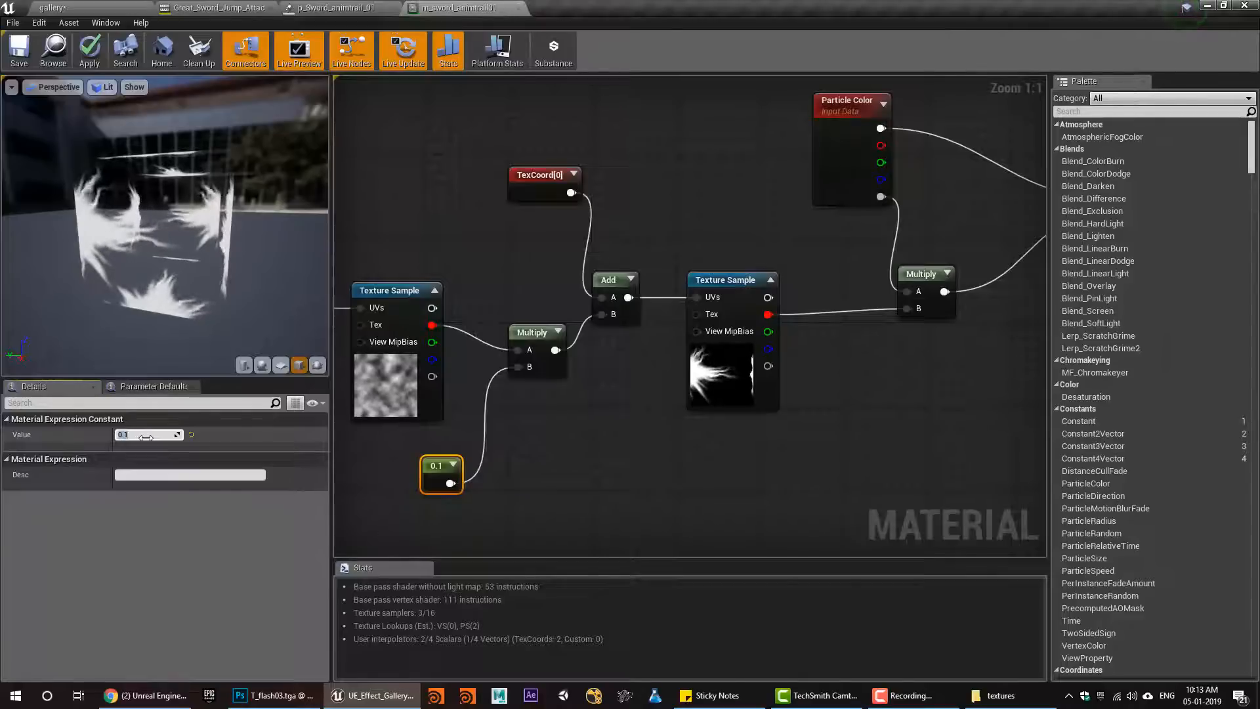
{"action": "key", "text": "Return"}
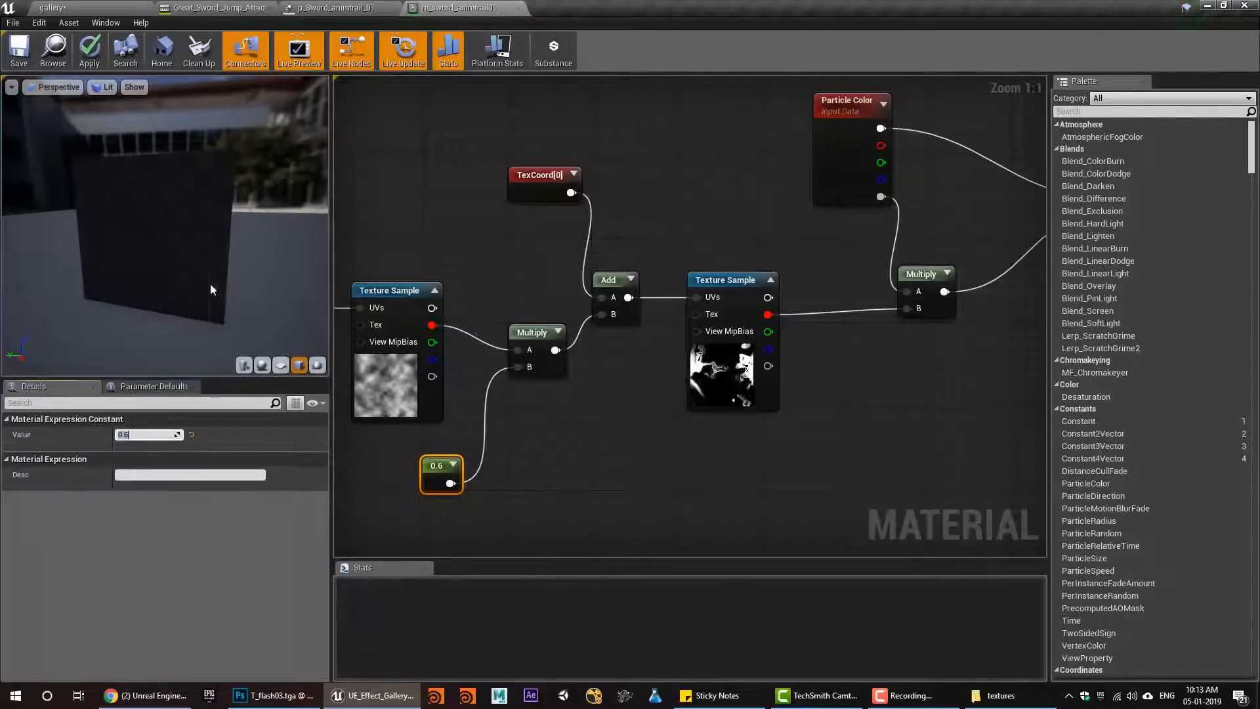
Examine the trail texture's TexCoord settings and follow the graph through to the material's Opacity input
{"action": "right_click_drag", "start_coordinate": [480, 401], "coordinate": [577, 413]}
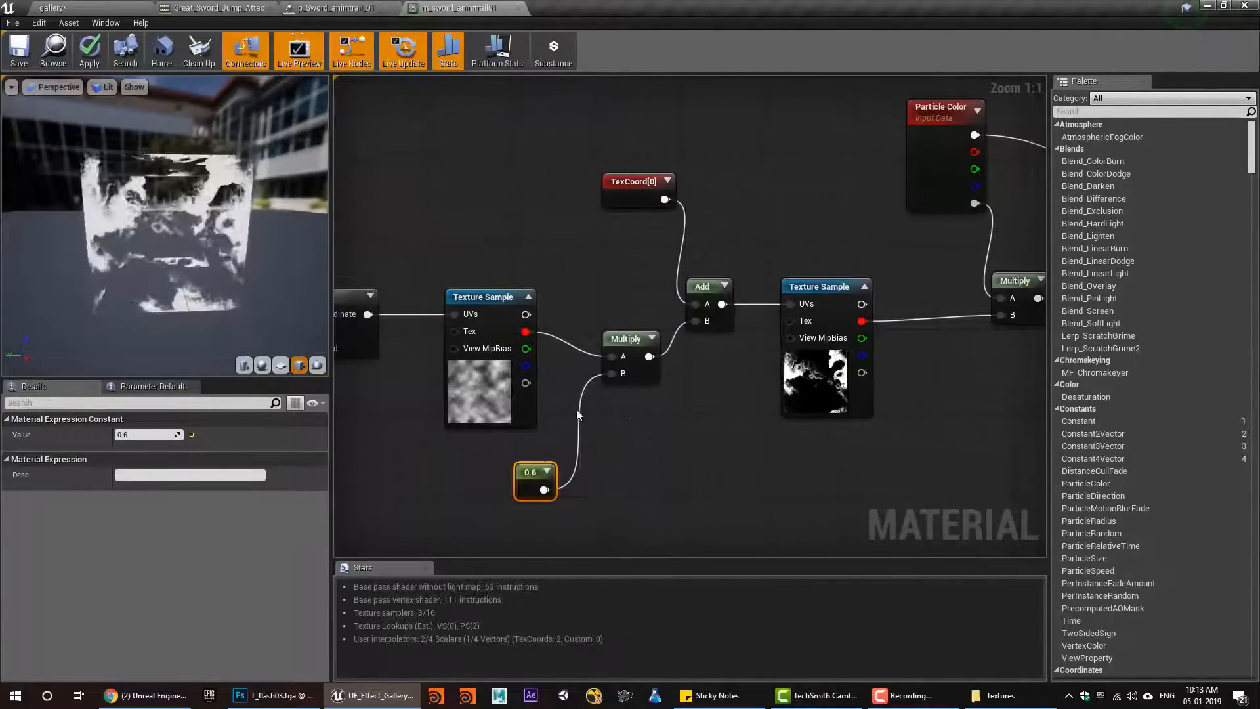
{"action": "left_click", "coordinate": [631, 182]}
{"action": "right_click_drag", "start_coordinate": [738, 426], "coordinate": [593, 386]}
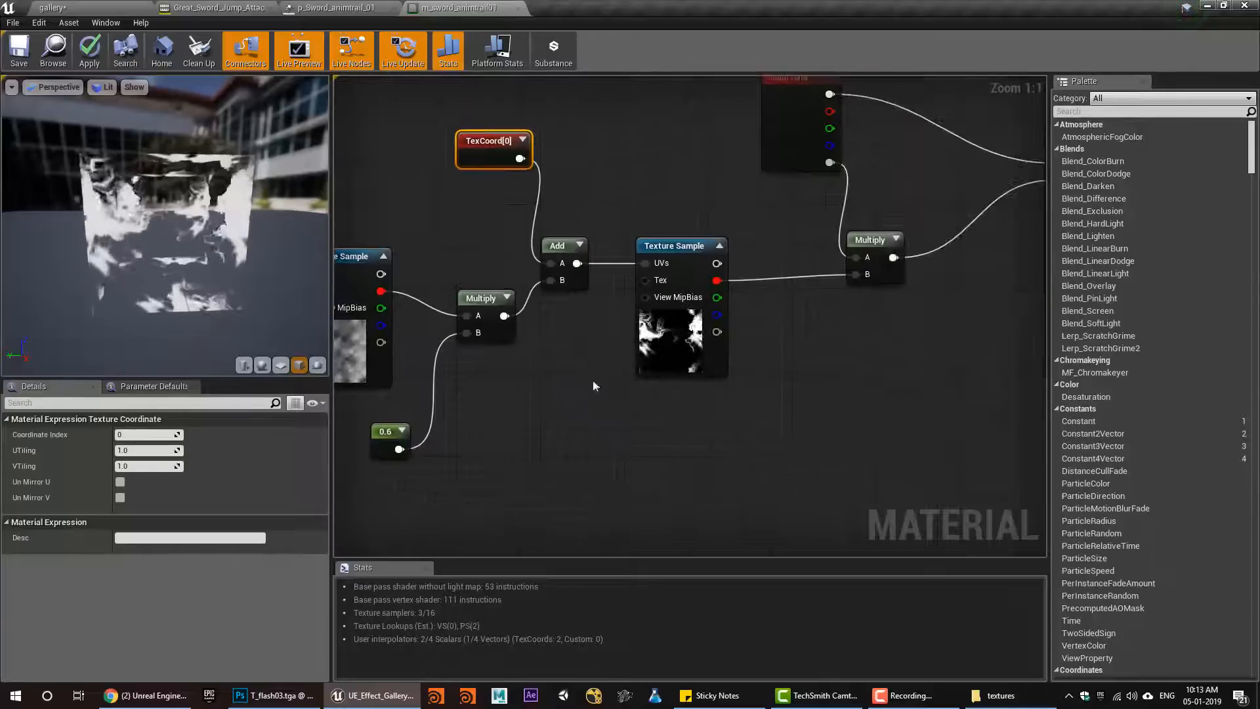
{"action": "right_click_drag", "start_coordinate": [739, 406], "coordinate": [608, 399]}
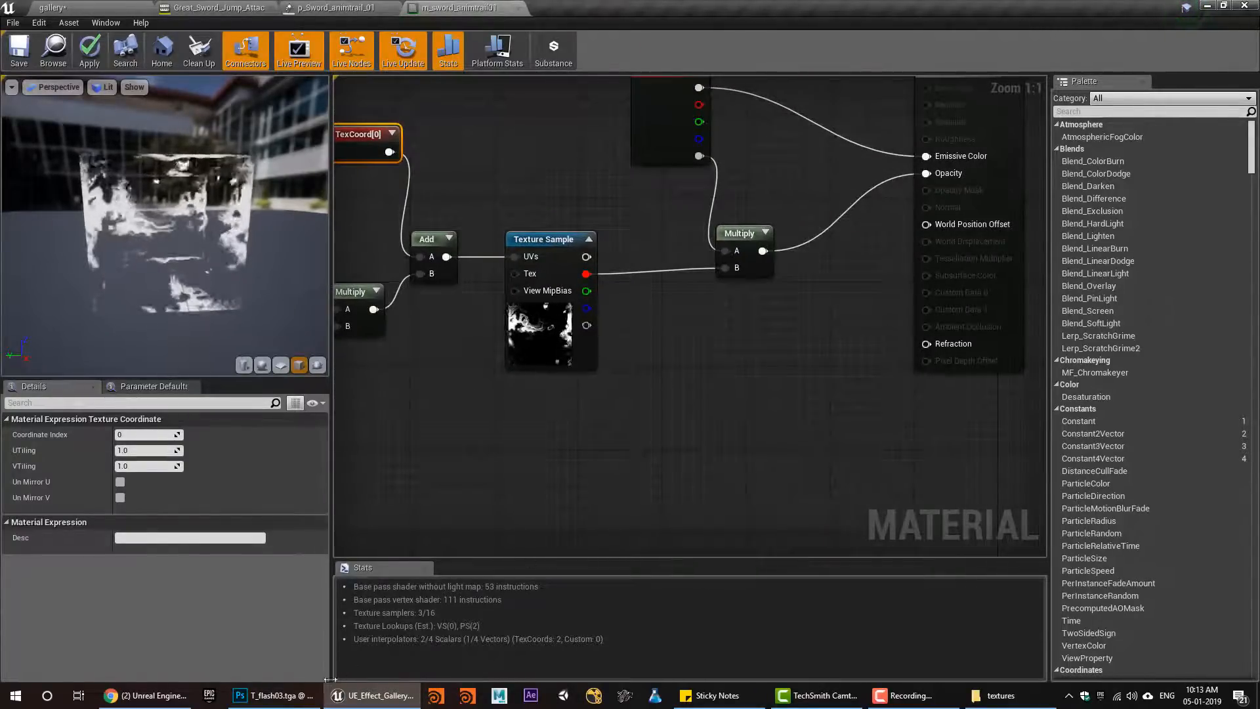
Switch to Photoshop and add a new layer above Layer 0 copy in T_flash03.tga
{"action": "left_click", "coordinate": [275, 695]}
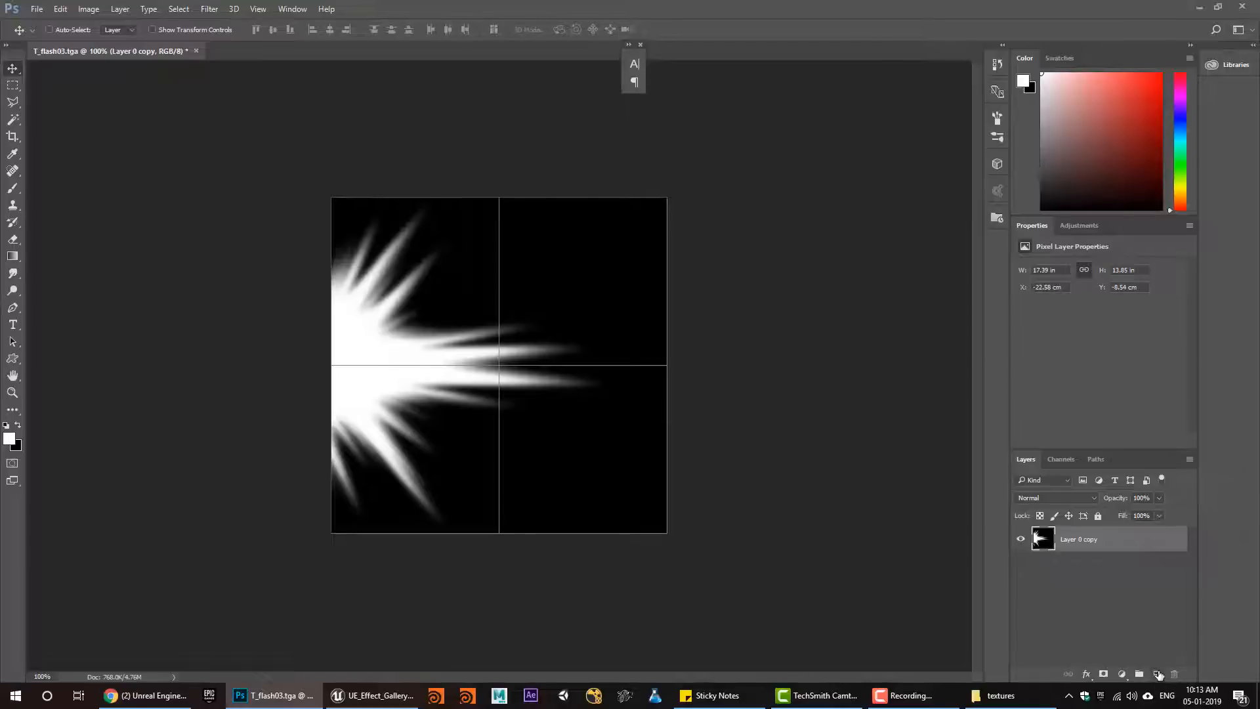
{"action": "left_click", "coordinate": [1157, 674]}
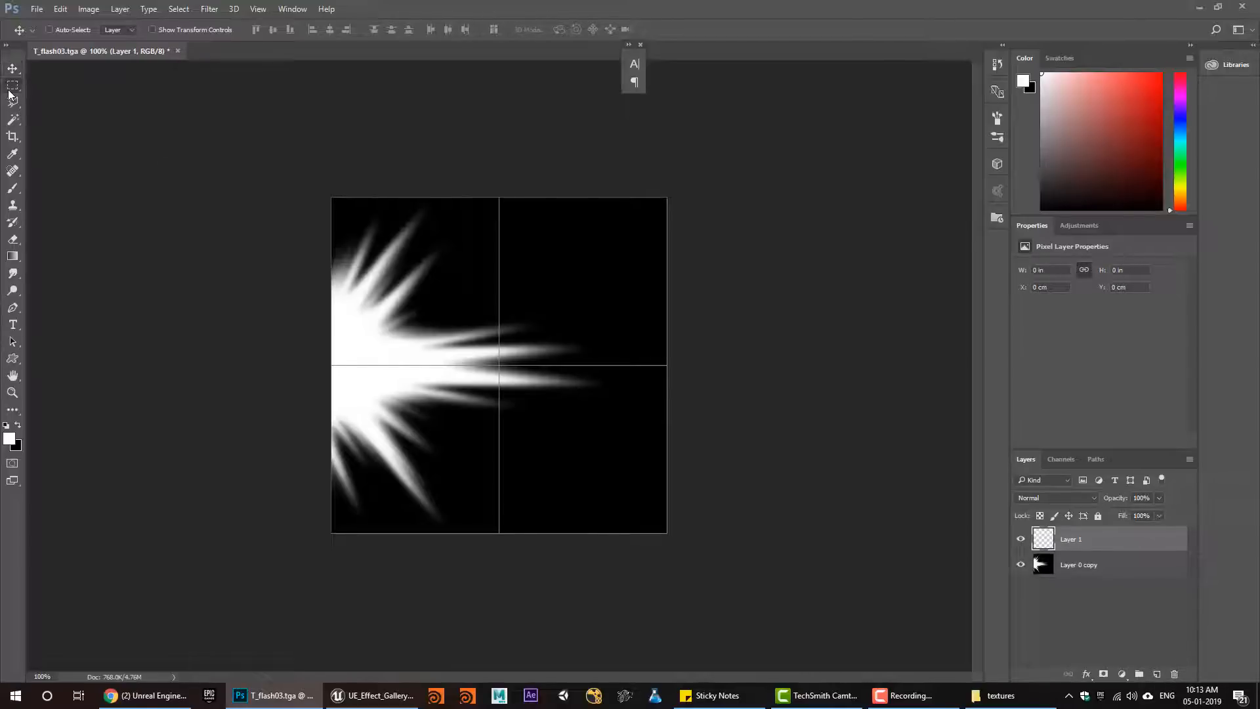
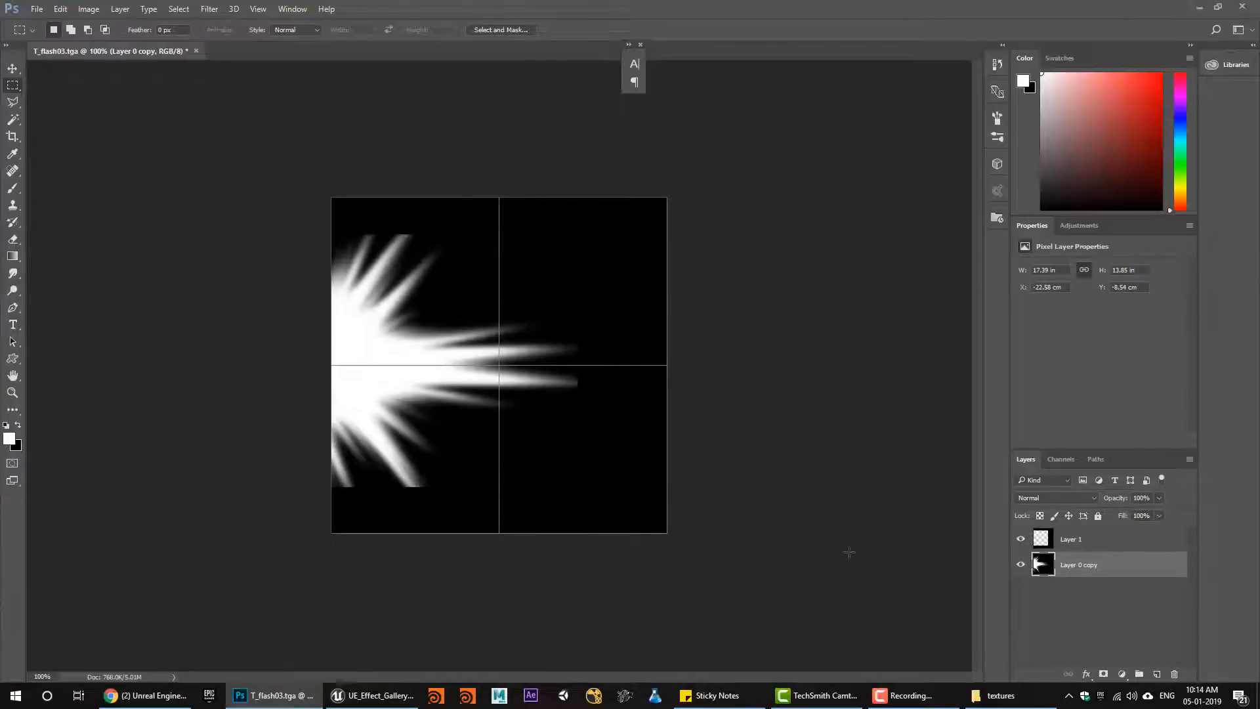
Fill Layer 0 copy with white, merge it with Layer 1, and invert the merged layer
{"action": "key", "text": "ctrl+BackSpace"}
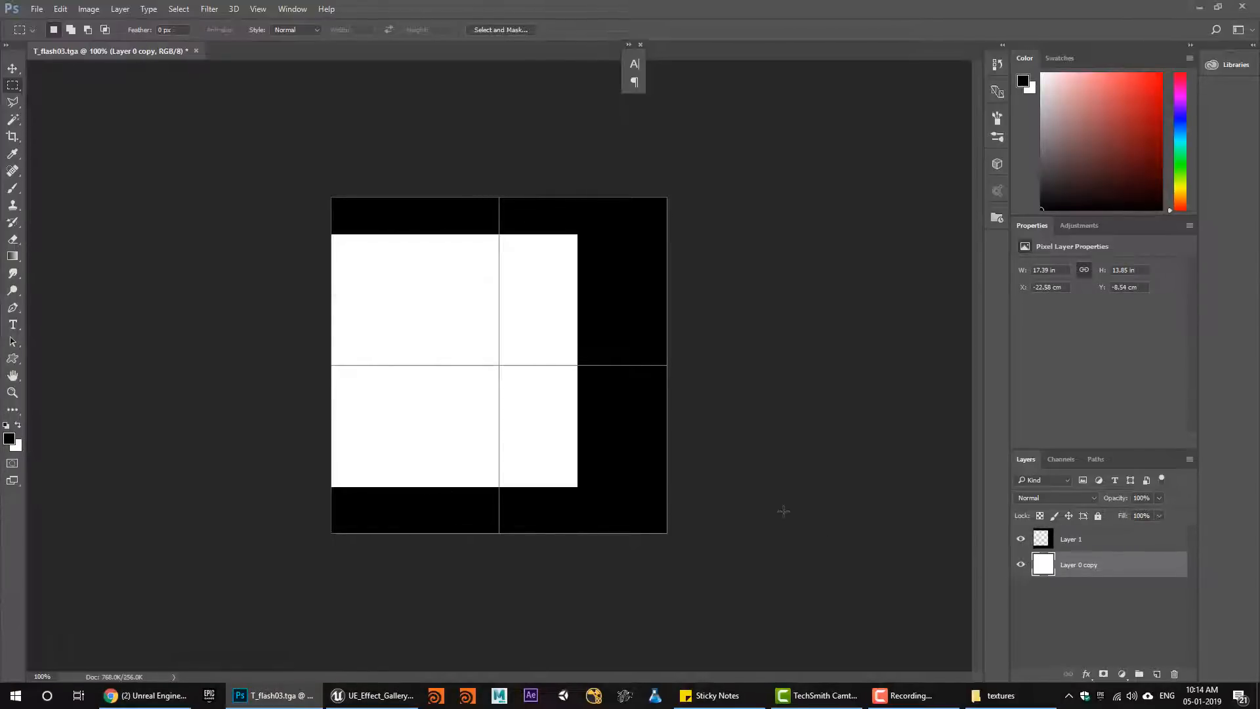
{"action": "left_click", "coordinate": [1088, 546], "text": "shift"}
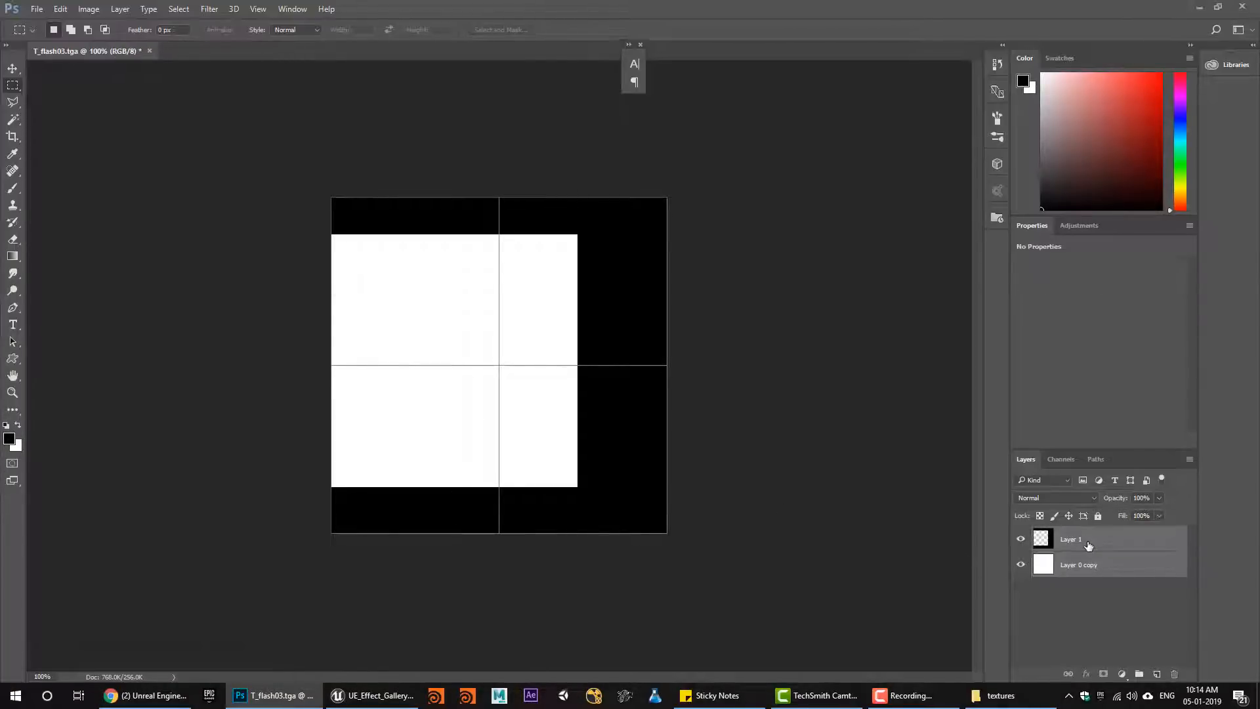
{"action": "key", "text": "ctrl+e"}
{"action": "key", "text": "ctrl+i"}
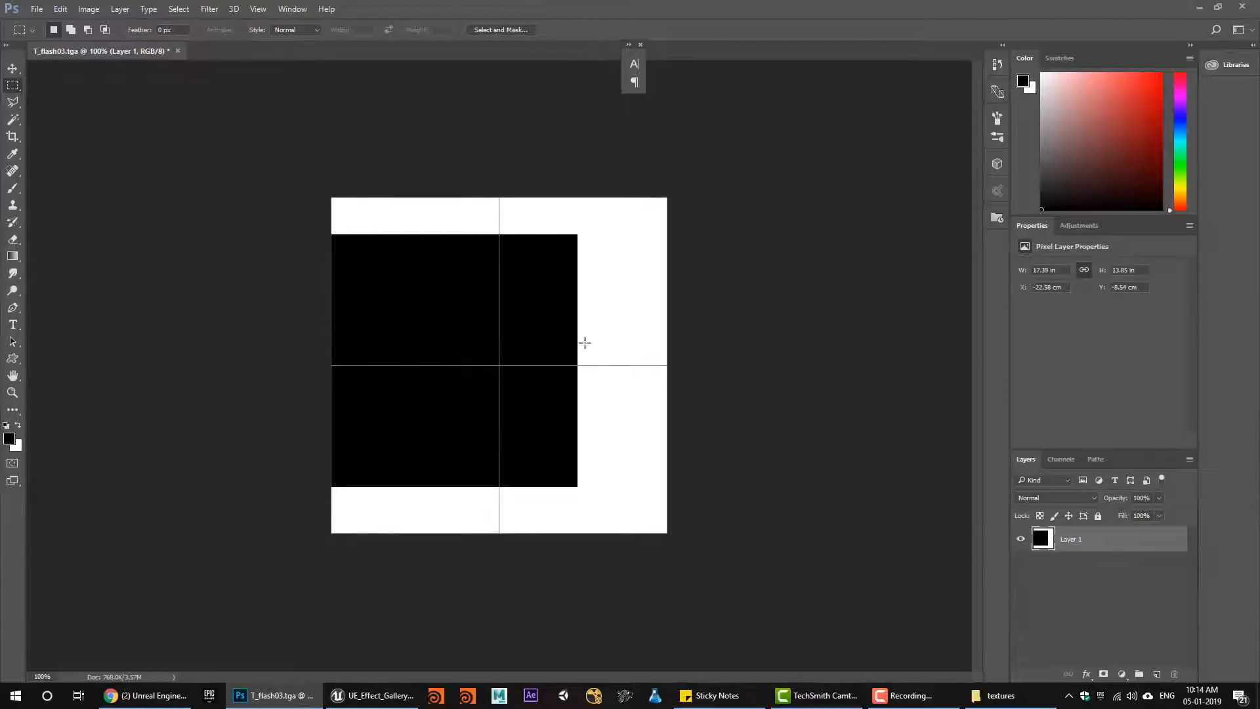
Apply a Gaussian Blur with a radius of 33.2 pixels to the merged layer
{"action": "left_click", "coordinate": [205, 12]}
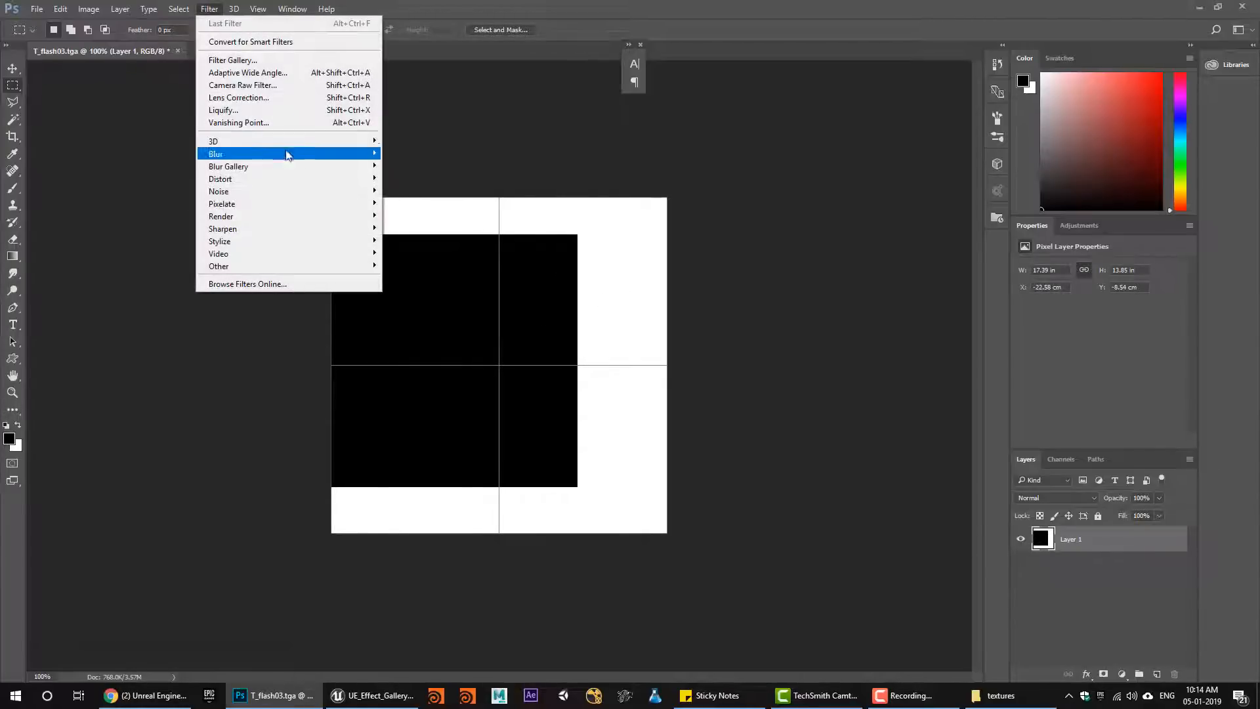
{"action": "mouse_move", "coordinate": [348, 163]}
{"action": "left_click", "coordinate": [416, 203]}
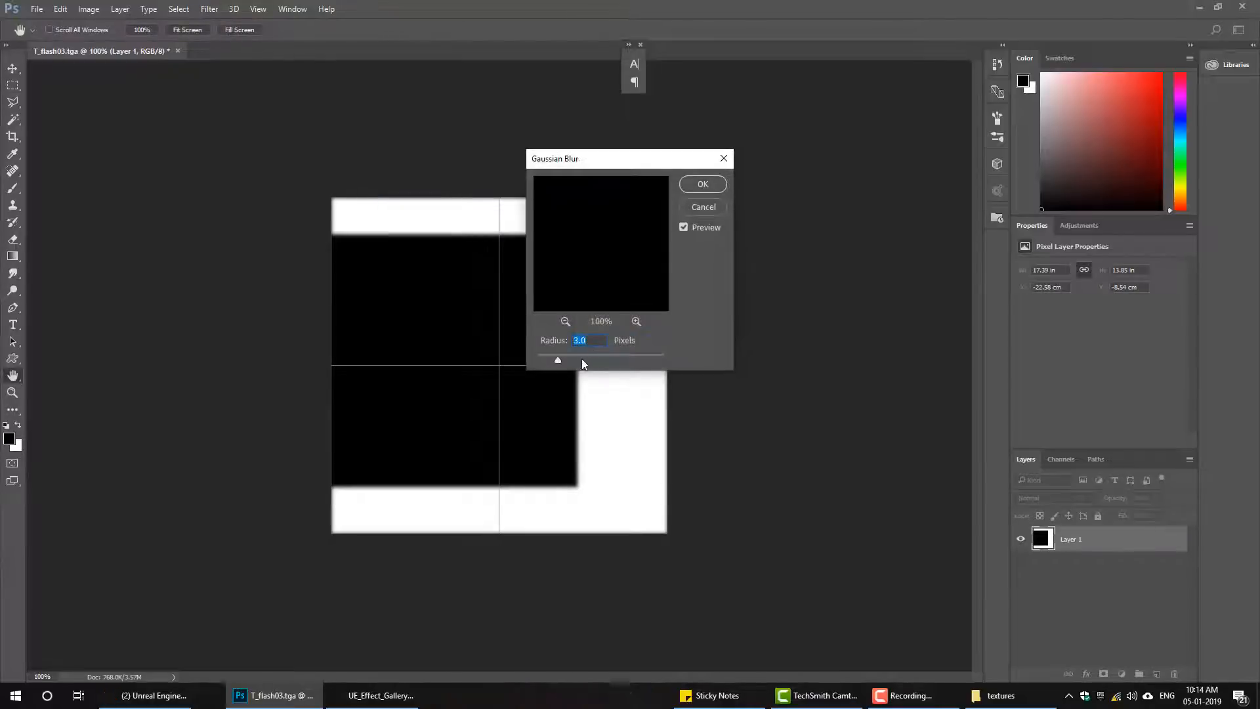
{"action": "mouse_move", "coordinate": [582, 358]}
{"action": "left_mouse_down"}
{"action": "mouse_move", "coordinate": [608, 362]}
{"action": "mouse_move", "coordinate": [598, 361]}
{"action": "left_mouse_up"}
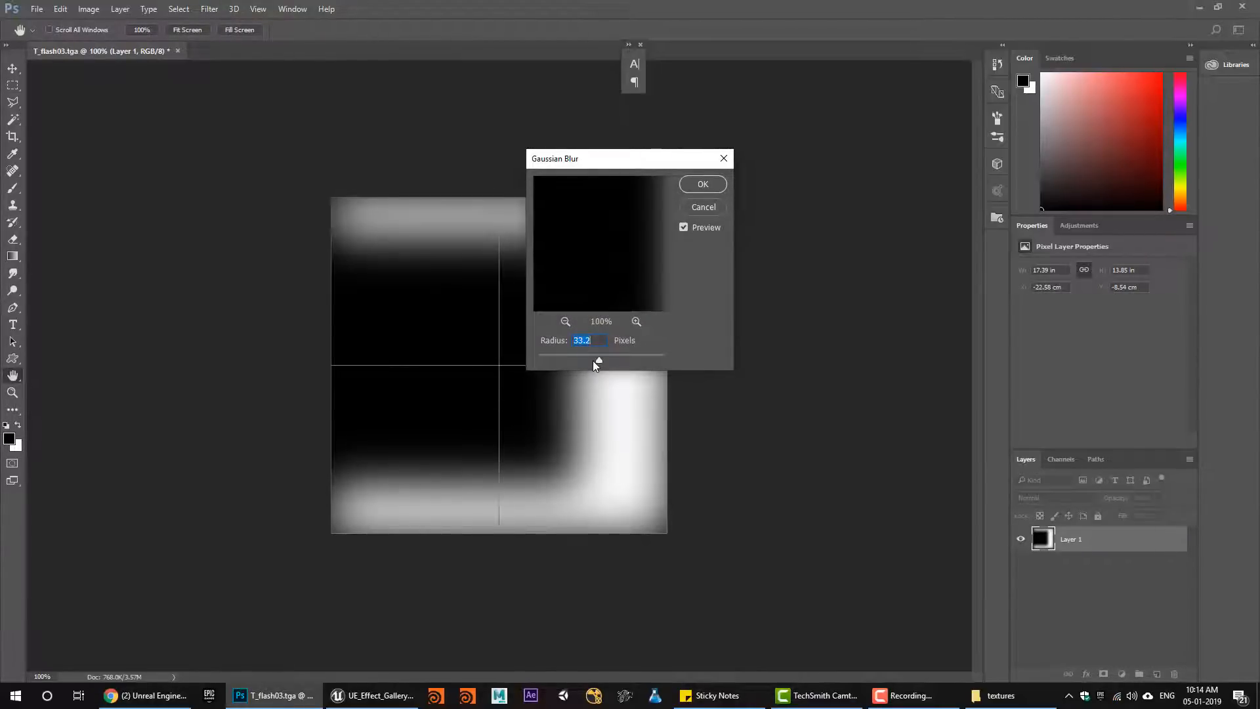
{"action": "left_click", "coordinate": [701, 187]}
Stretch a narrow full-width strip along the image's top edge upward past the canvas to remove its darkened border, then deselect
{"action": "key", "text": "m"}
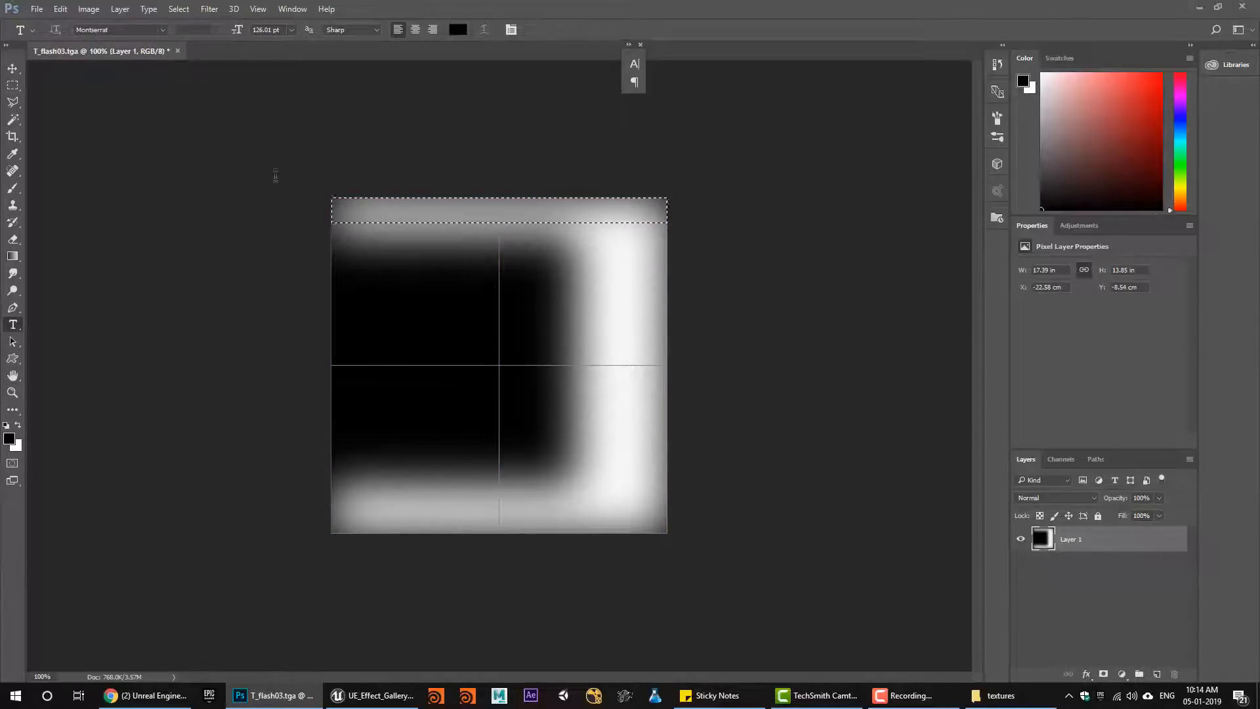
{"action": "left_click", "coordinate": [12, 68]}
{"action": "key", "text": "ctrl+t"}
{"action": "left_click_drag", "start_coordinate": [500, 197], "coordinate": [499, 157]}
{"action": "key", "text": "Return"}
{"action": "key", "text": "ctrl+d"}
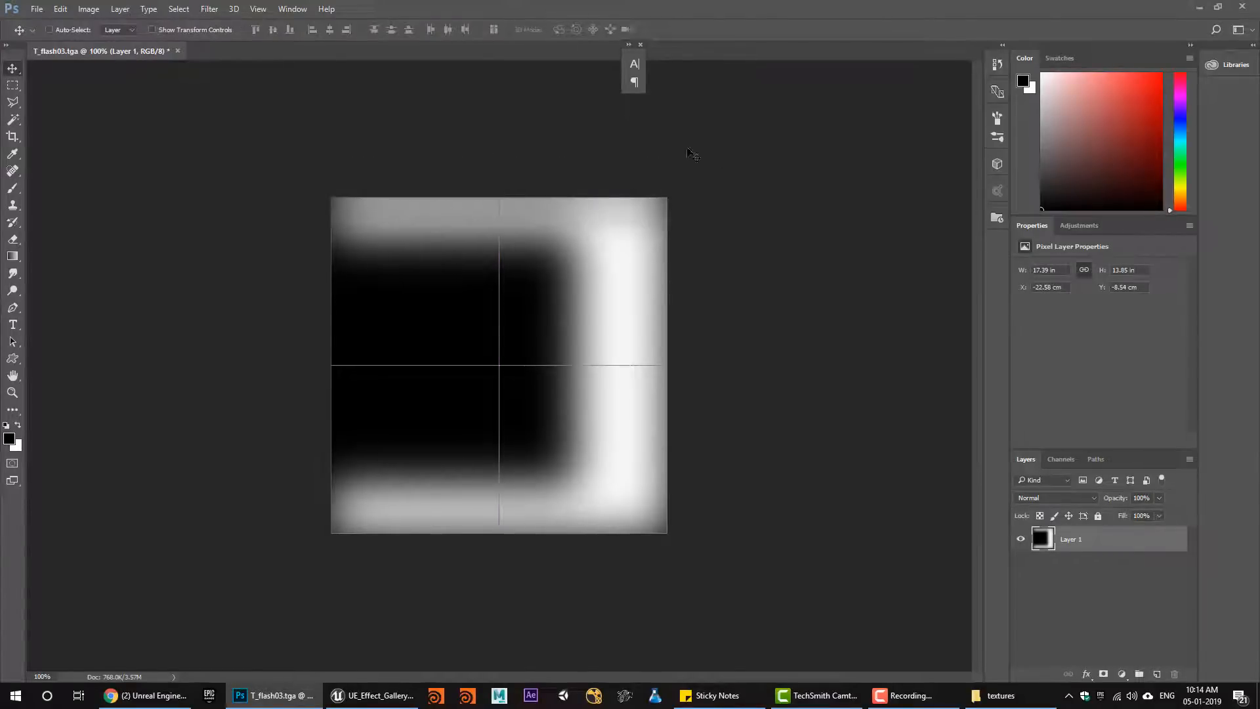
{"action": "left_click_drag", "start_coordinate": [692, 155], "coordinate": [638, 402]}
{"action": "key", "text": "ctrl+z"}
Select a full-height strip along the image's right edge and stretch it outward past the canvas to remove its darkened border
{"action": "left_click", "coordinate": [13, 85]}
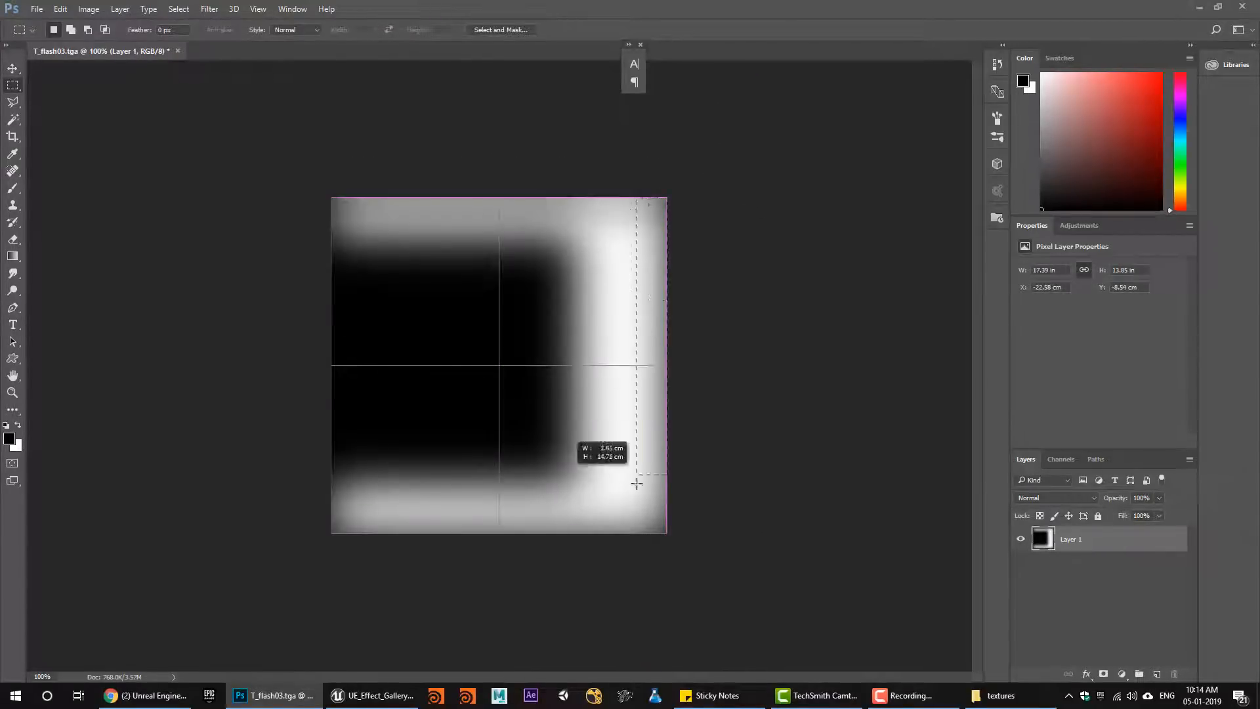
{"action": "left_click_drag", "start_coordinate": [635, 484], "coordinate": [619, 571]}
{"action": "key", "text": "ctrl+t"}
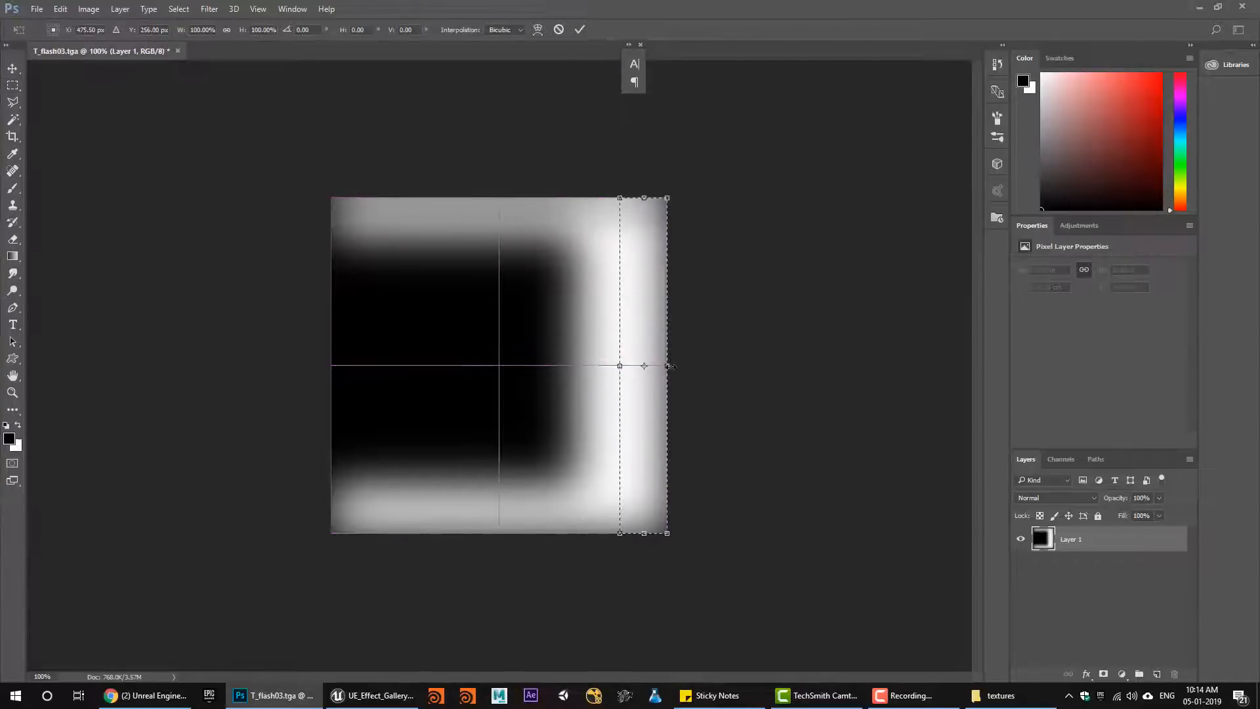
{"action": "left_click_drag", "start_coordinate": [670, 365], "coordinate": [788, 368]}
{"action": "key", "text": "Return"}
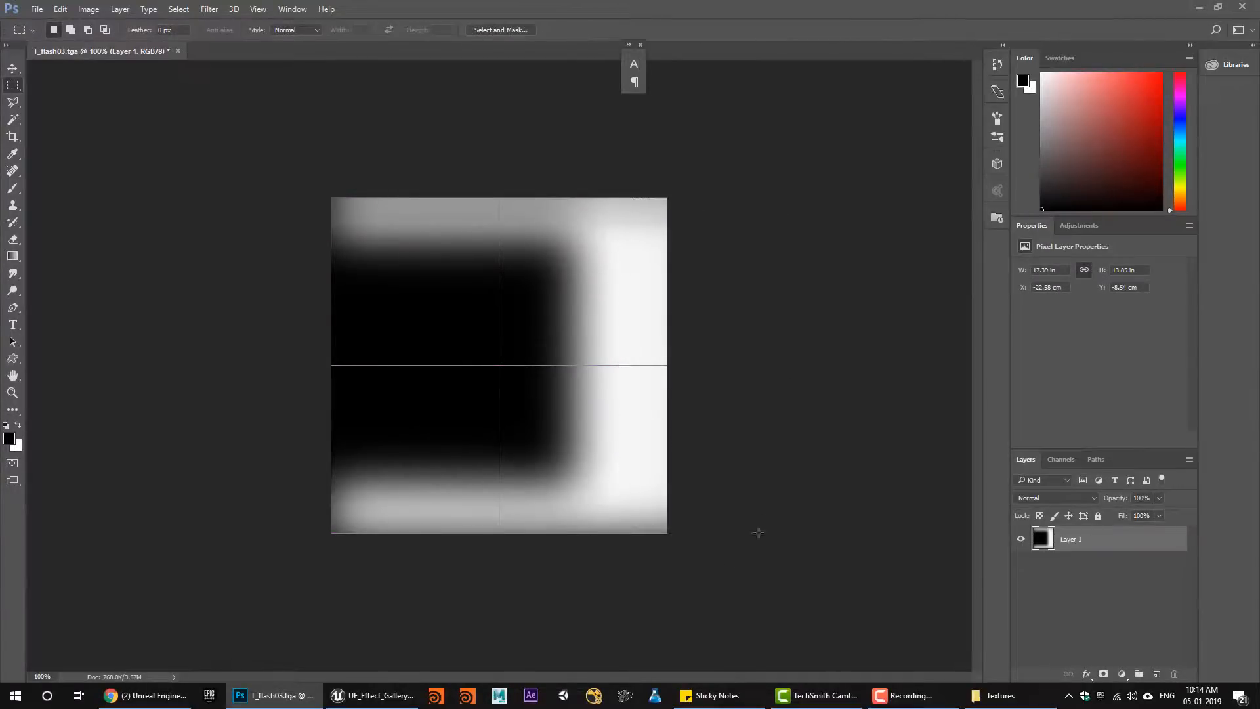
Select a full-width strip along the image's bottom edge and stretch it downward past the canvas
{"action": "left_click_drag", "start_coordinate": [448, 525], "coordinate": [293, 500]}
{"action": "key", "text": "ctrl+t"}
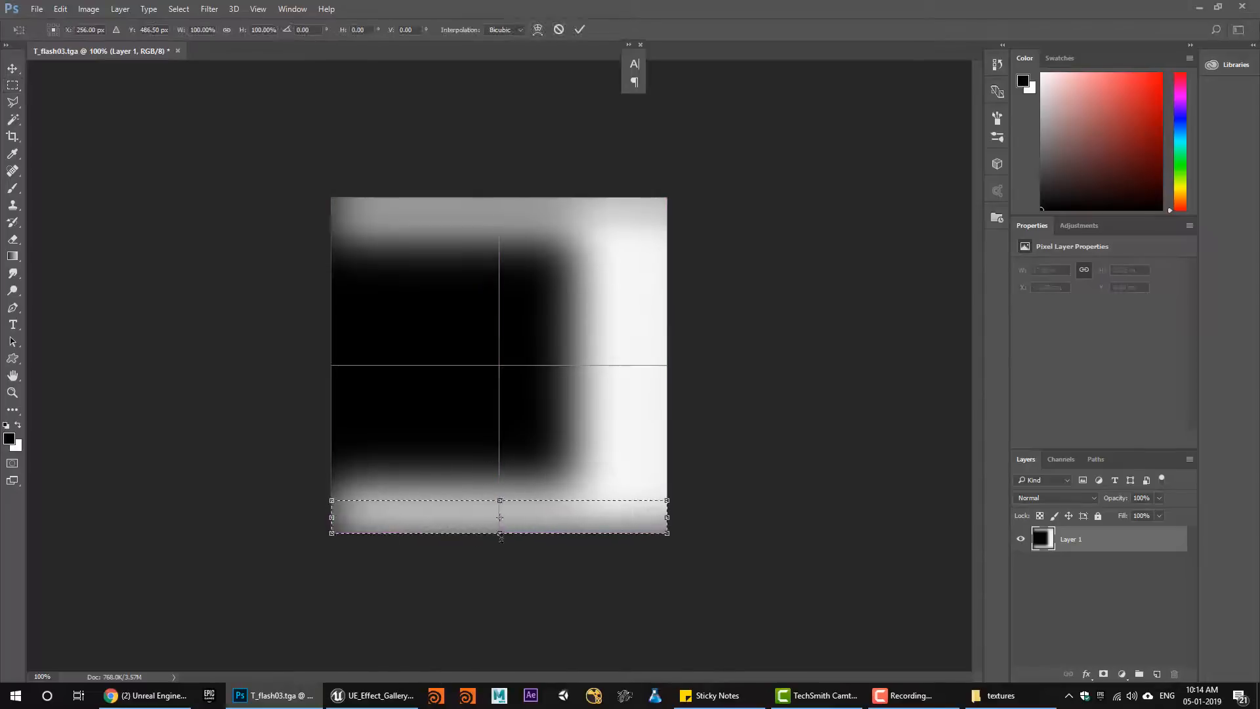
{"action": "left_click_drag", "start_coordinate": [503, 538], "coordinate": [505, 581]}
{"action": "key", "text": "Return"}
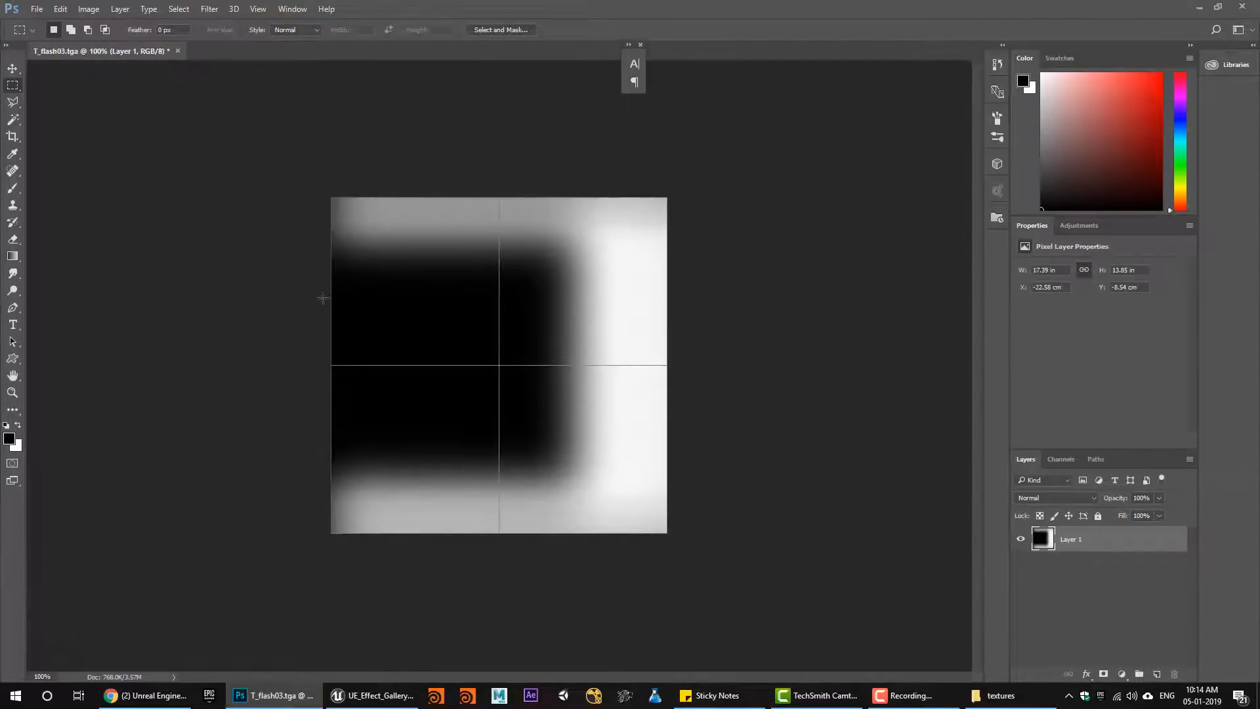
Brighten the grey bands along the image's top and bottom edges with a white soft round brush at 100 px and 0% hardness
{"action": "left_click", "coordinate": [13, 189]}
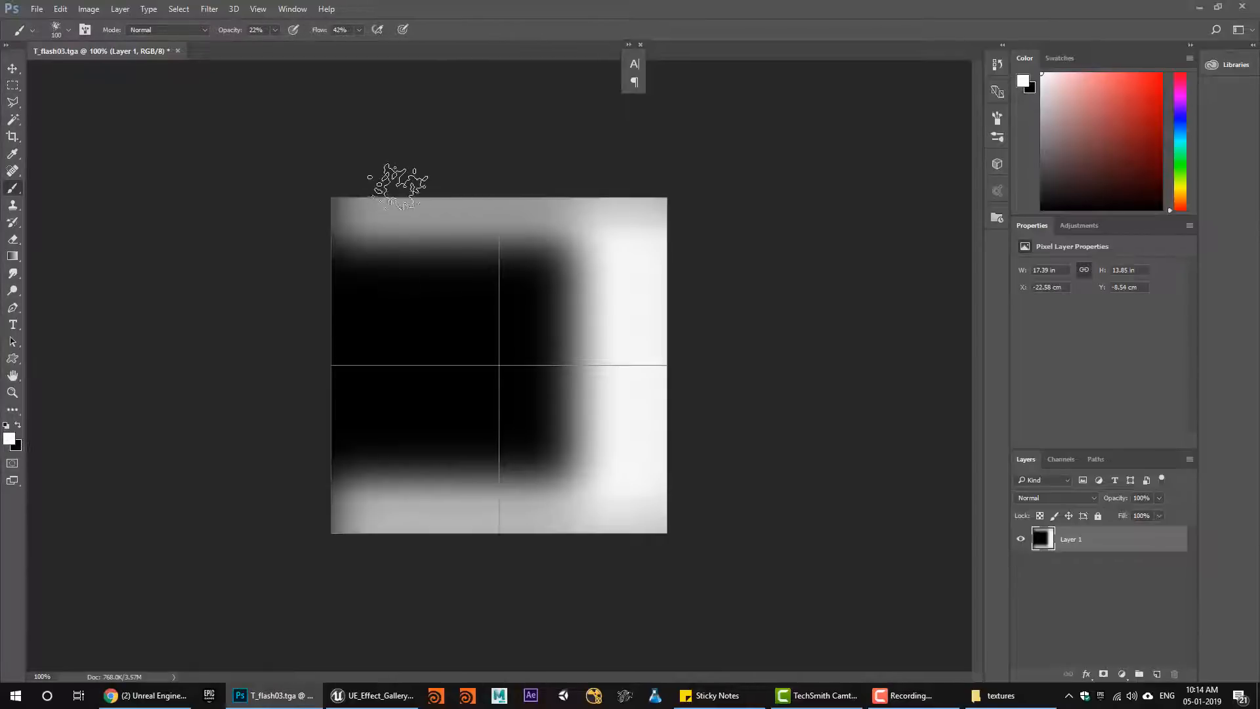
{"action": "right_click", "coordinate": [527, 294]}
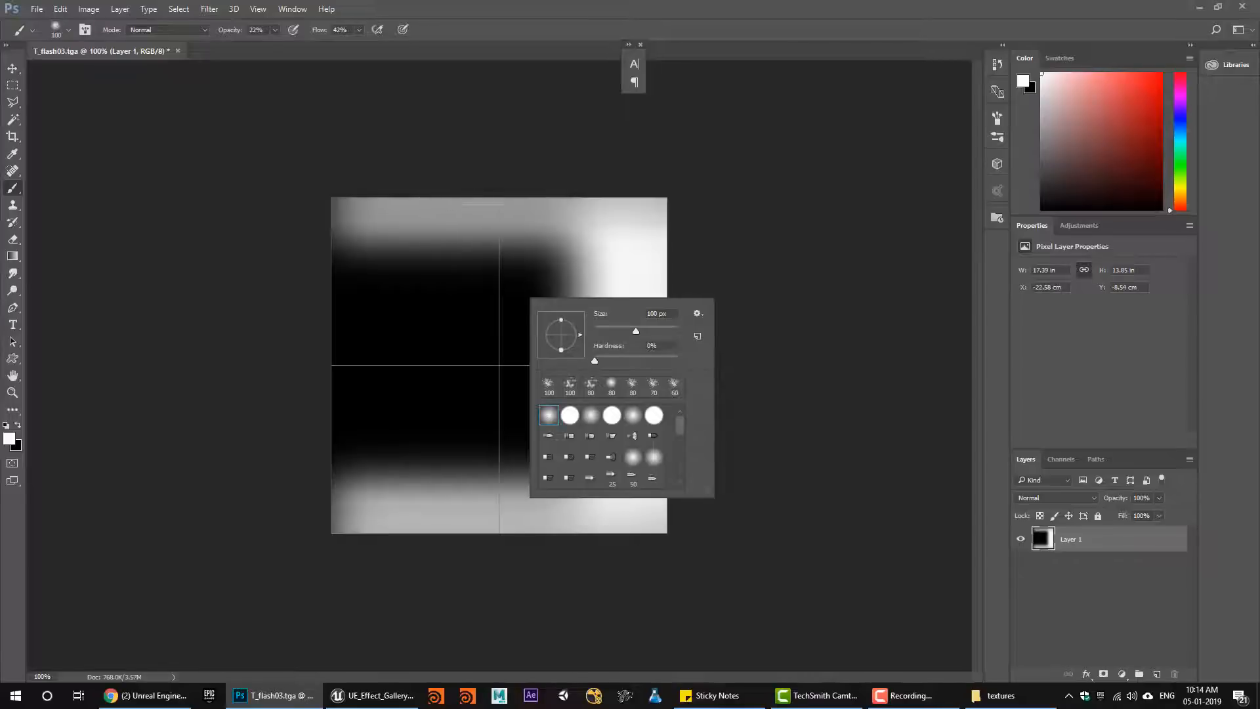
{"action": "left_click", "coordinate": [450, 174]}
{"action": "mouse_move", "coordinate": [538, 187]}
{"action": "left_mouse_down"}
{"action": "mouse_move", "coordinate": [362, 187]}
{"action": "mouse_move", "coordinate": [572, 169]}
{"action": "left_mouse_up"}
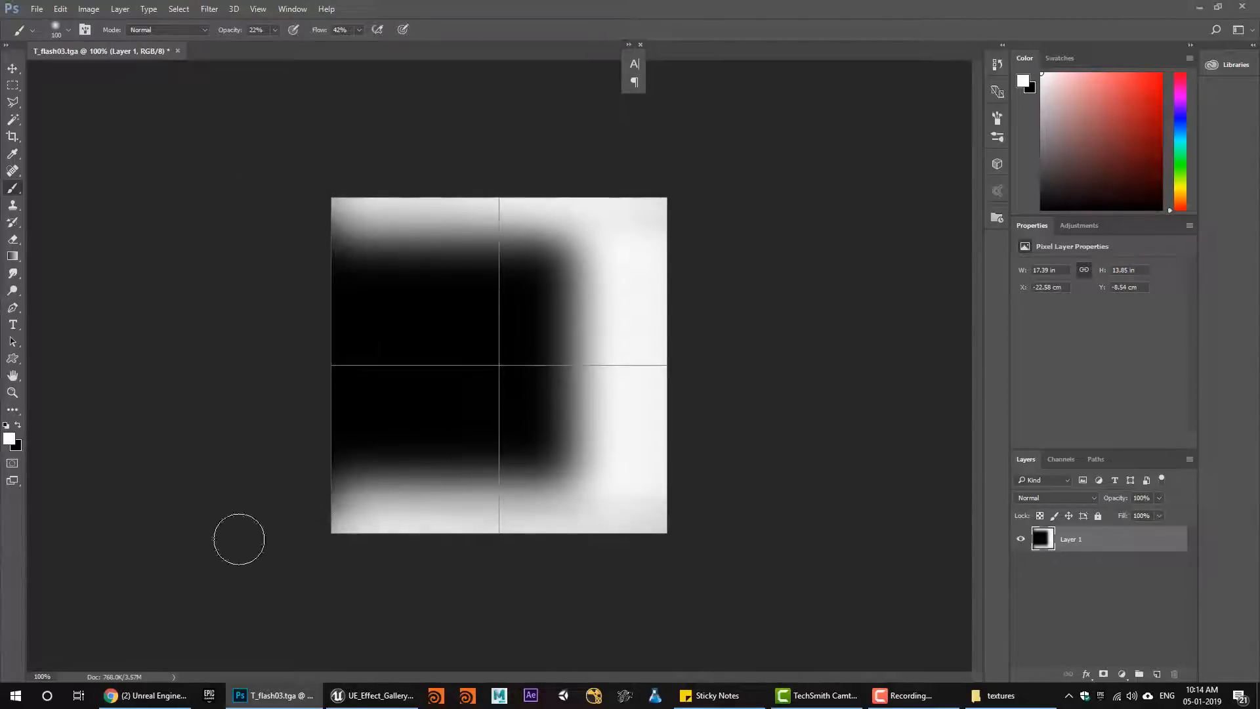
Select the right part of the image at full height and squeeze it horizontally toward the right edge
{"action": "left_click", "coordinate": [12, 68]}
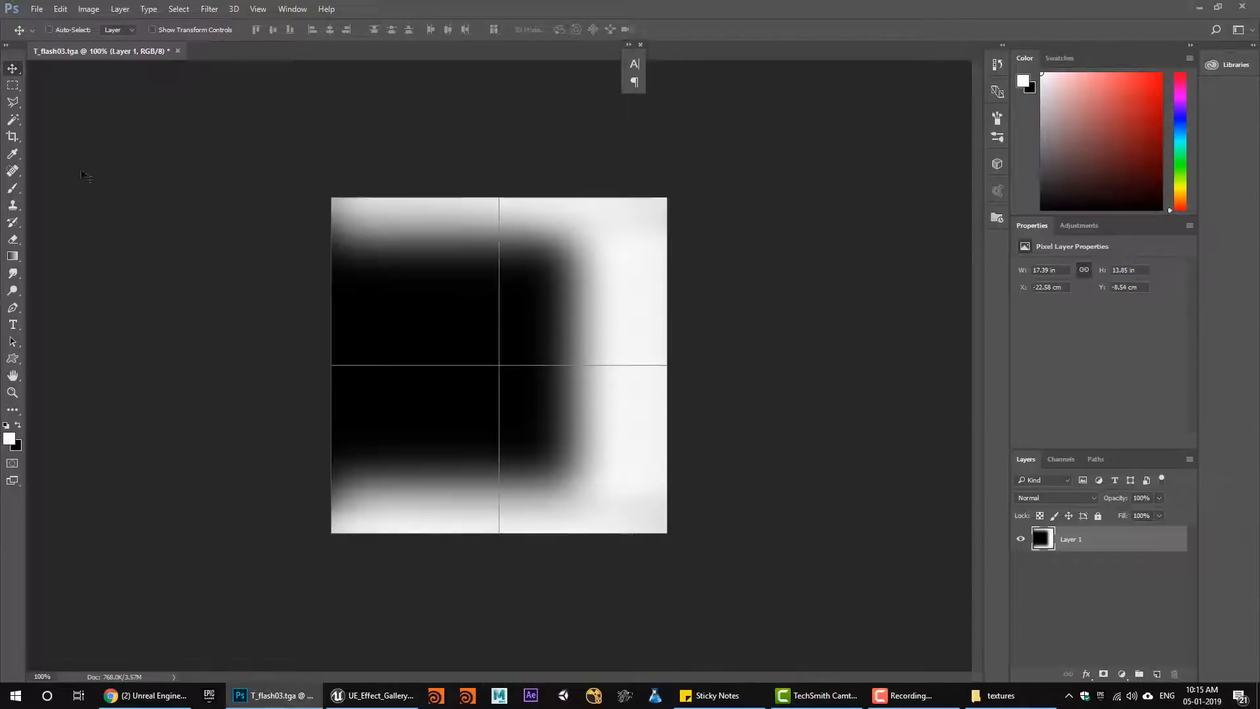
{"action": "left_click", "coordinate": [12, 86]}
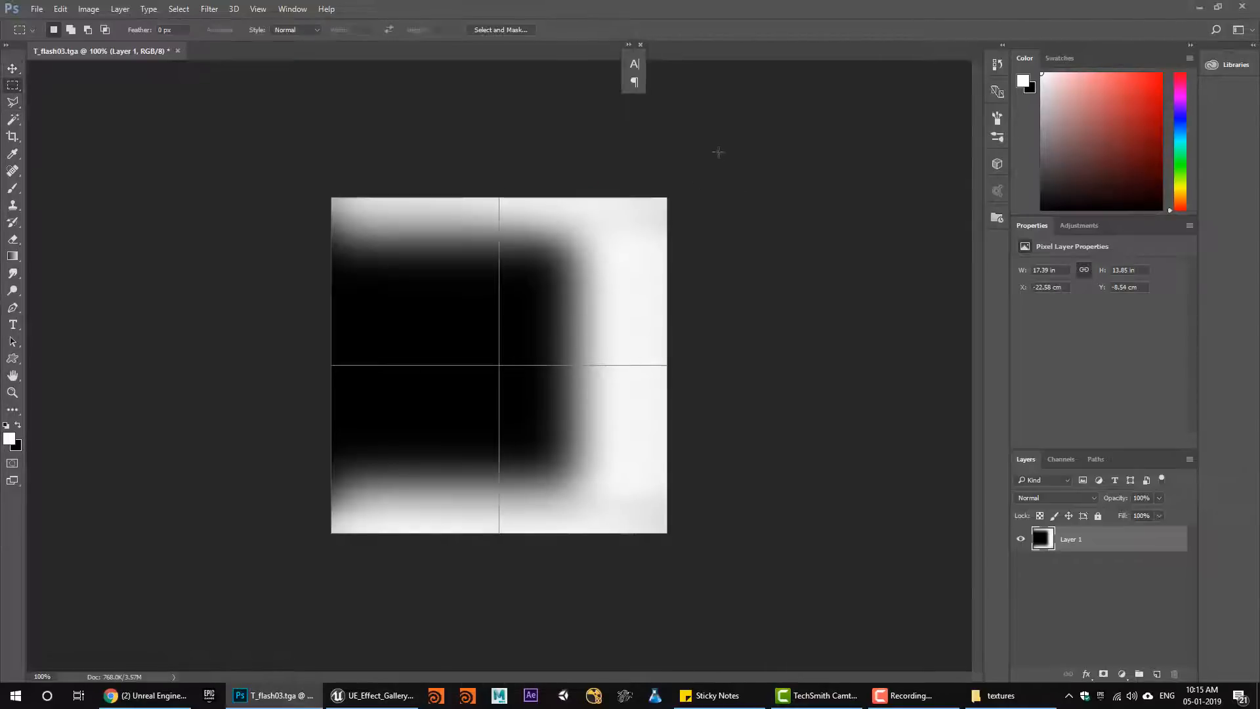
{"action": "left_click_drag", "start_coordinate": [668, 196], "coordinate": [458, 552]}
{"action": "key", "text": "ctrl+t"}
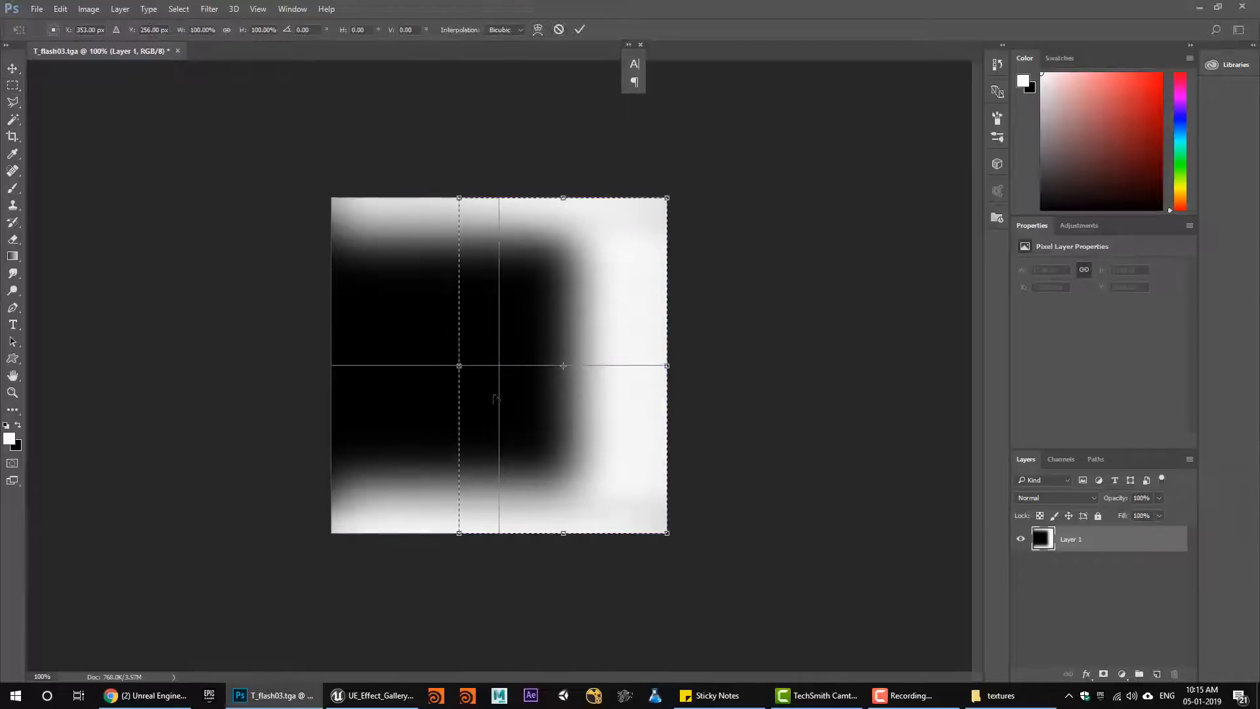
{"action": "left_click_drag", "start_coordinate": [460, 366], "coordinate": [529, 366]}
{"action": "key", "text": "Return"}
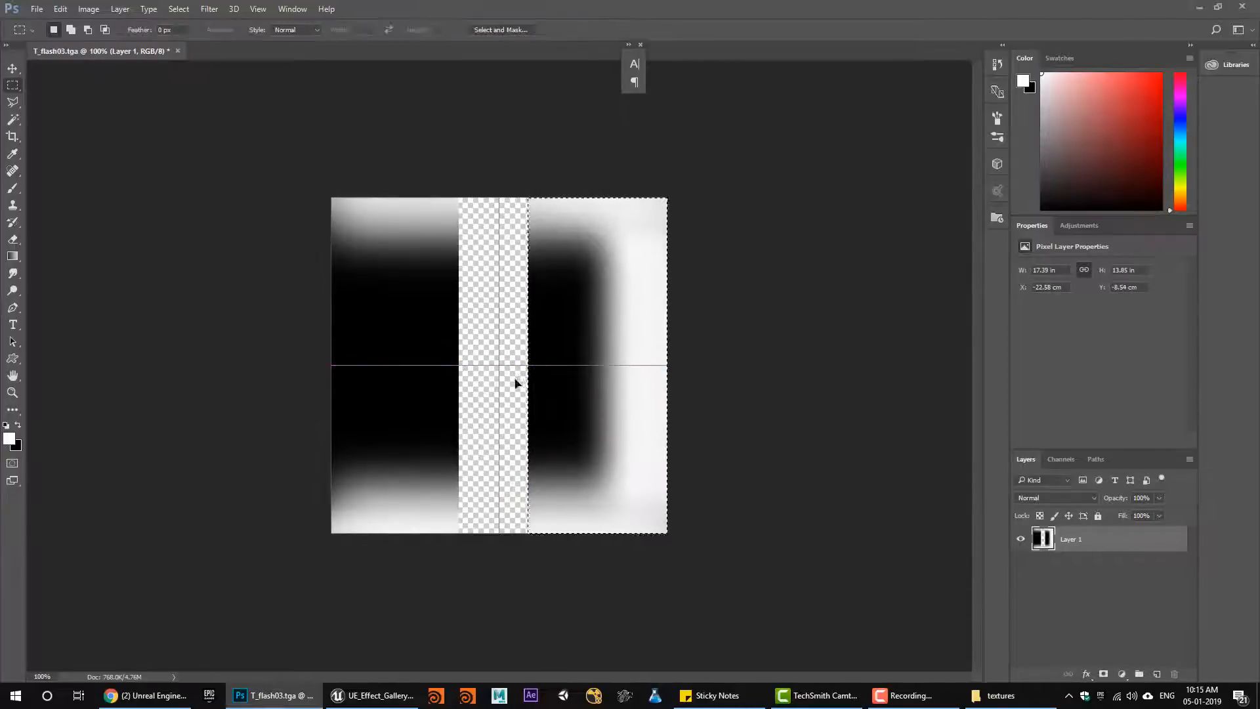
Stretch the left part of the image to about 155% width so it covers the transparent gap
{"action": "left_click_drag", "start_coordinate": [471, 176], "coordinate": [226, 558]}
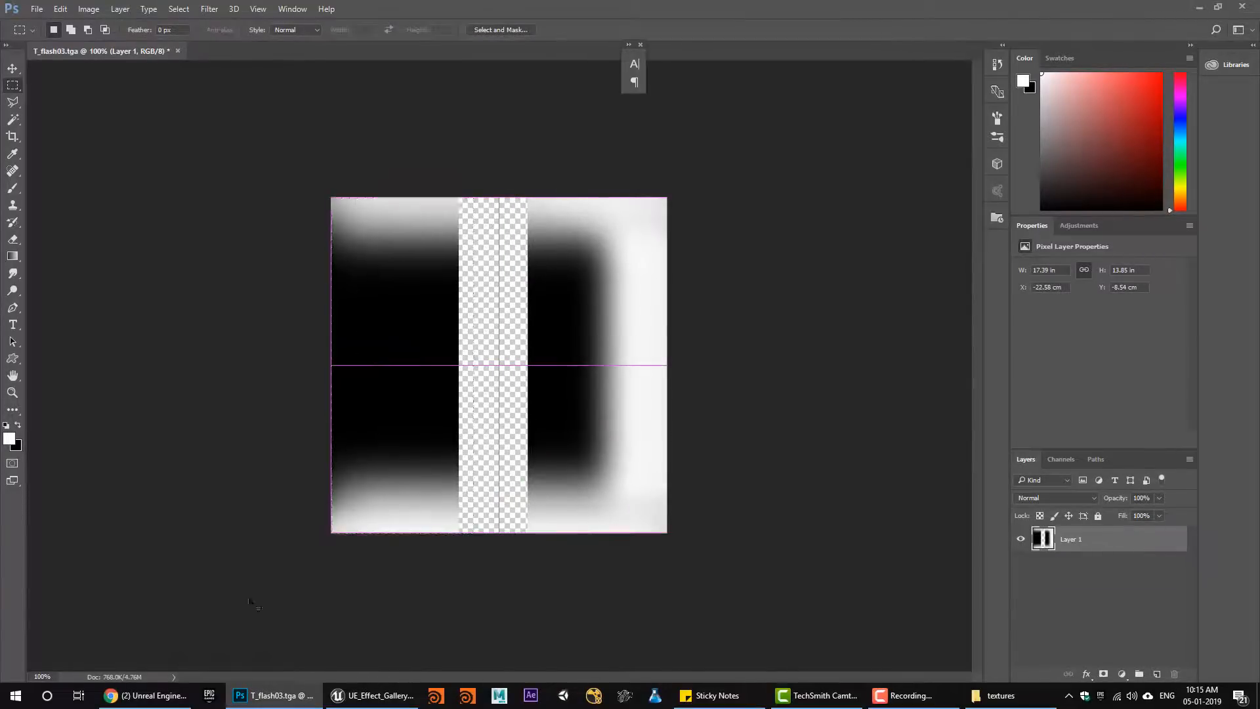
{"action": "key", "text": "ctrl+t"}
{"action": "left_click_drag", "start_coordinate": [476, 368], "coordinate": [549, 376]}
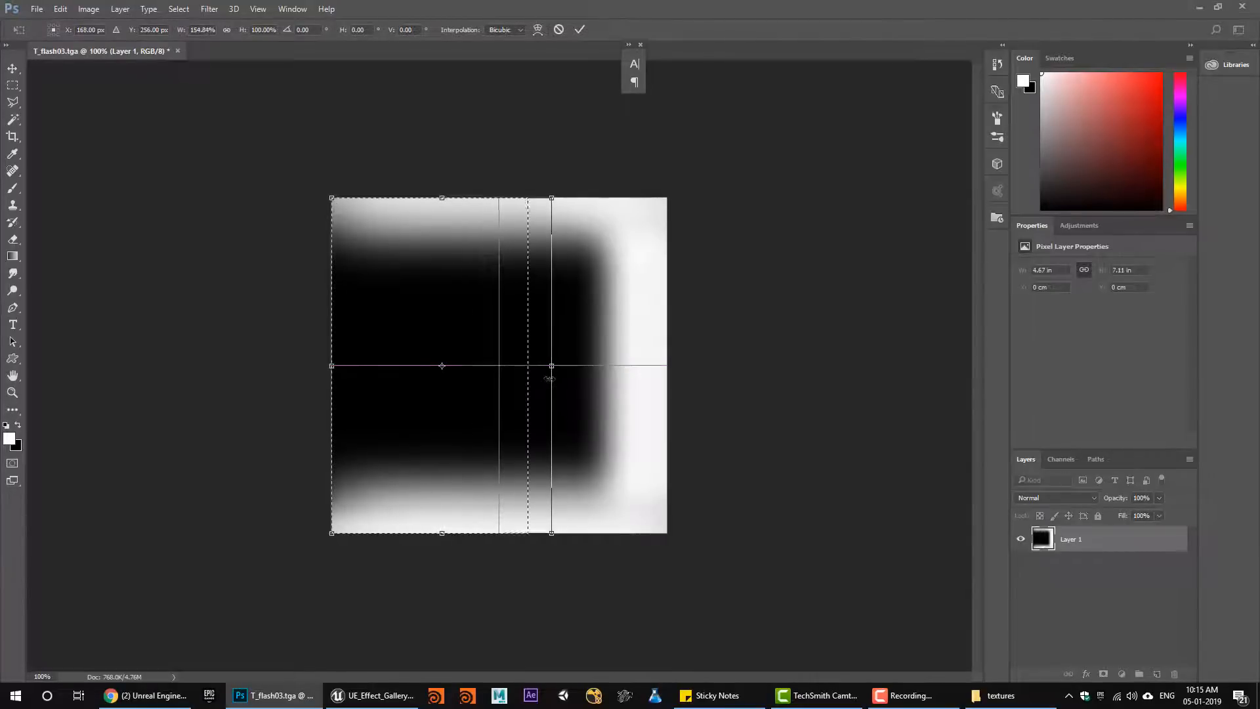
{"action": "key", "text": "Return"}
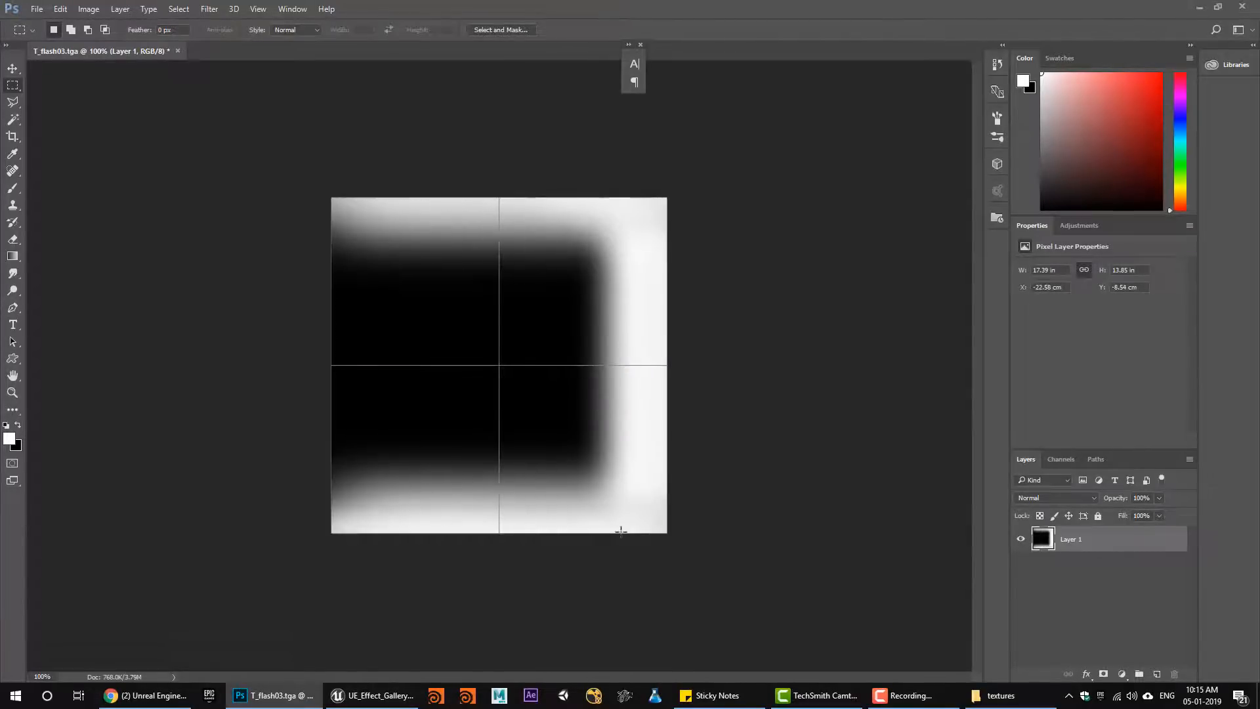
Save the image as t_mask in Targa format at 24 bits/pixel in the textures folder
{"action": "key", "text": "ctrl+shift+s"}
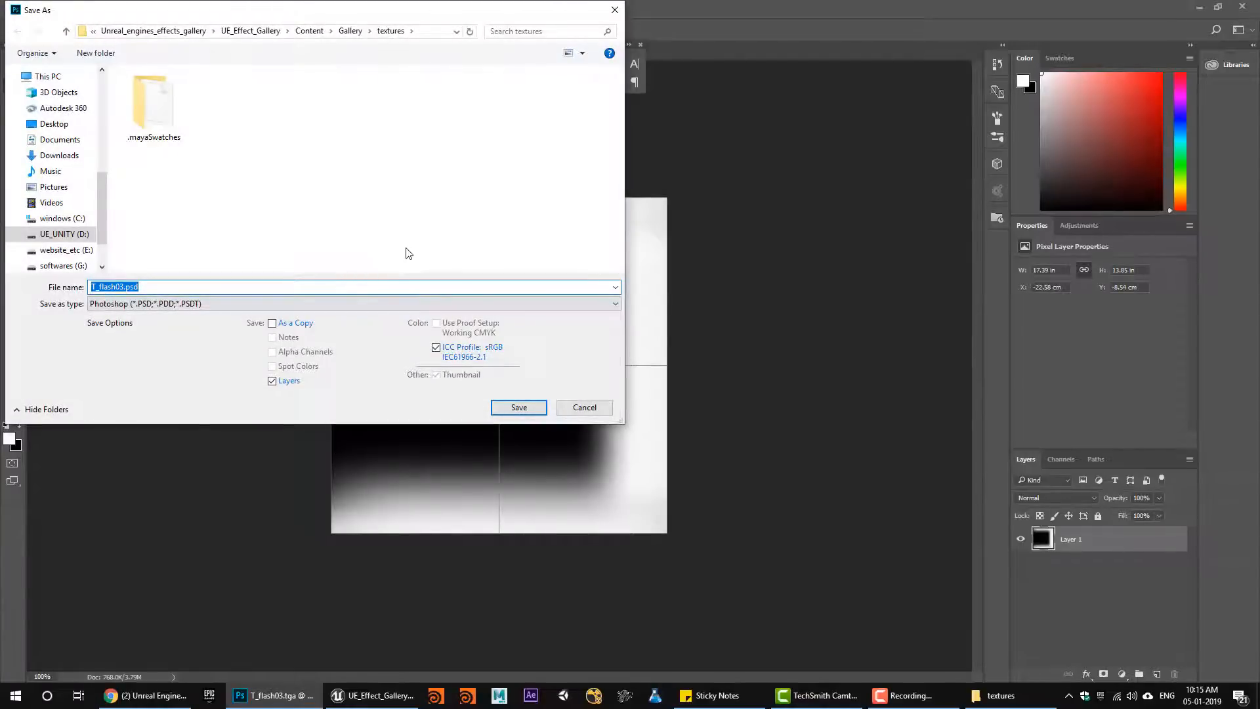
{"action": "type", "text": "t_mask"}
{"action": "left_click", "coordinate": [198, 301]}
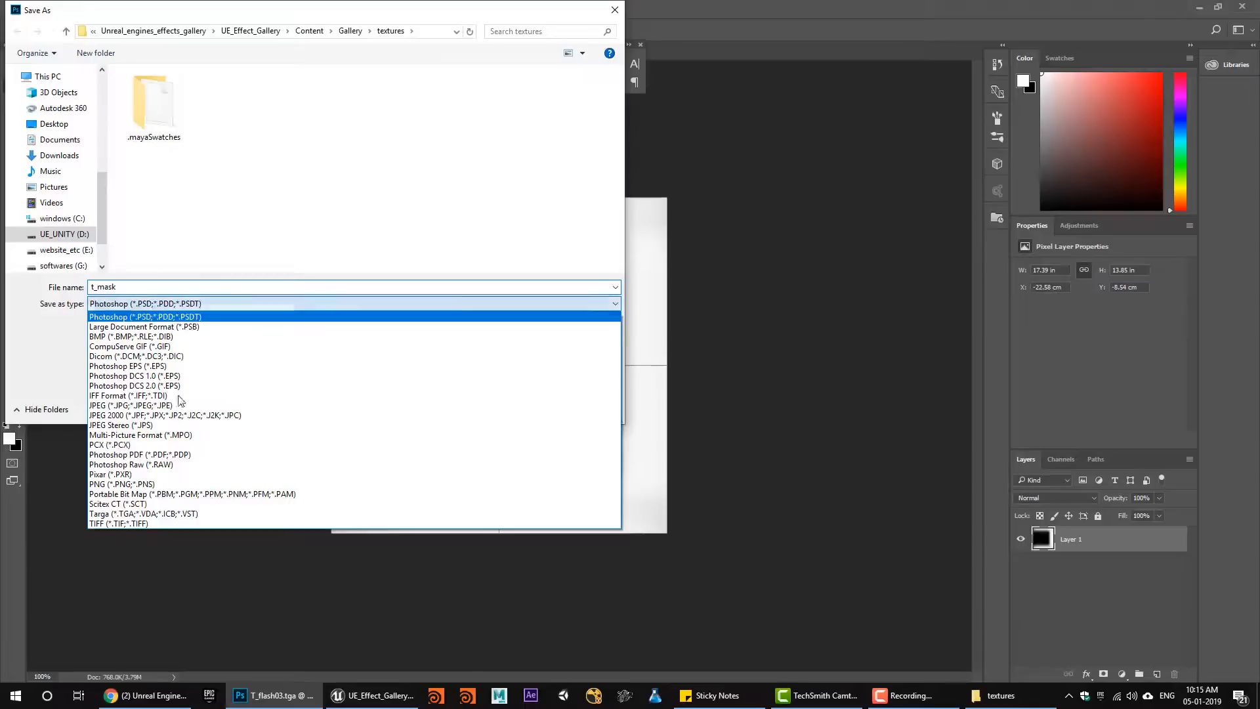
{"action": "left_click", "coordinate": [170, 512]}
{"action": "left_click", "coordinate": [517, 408]}
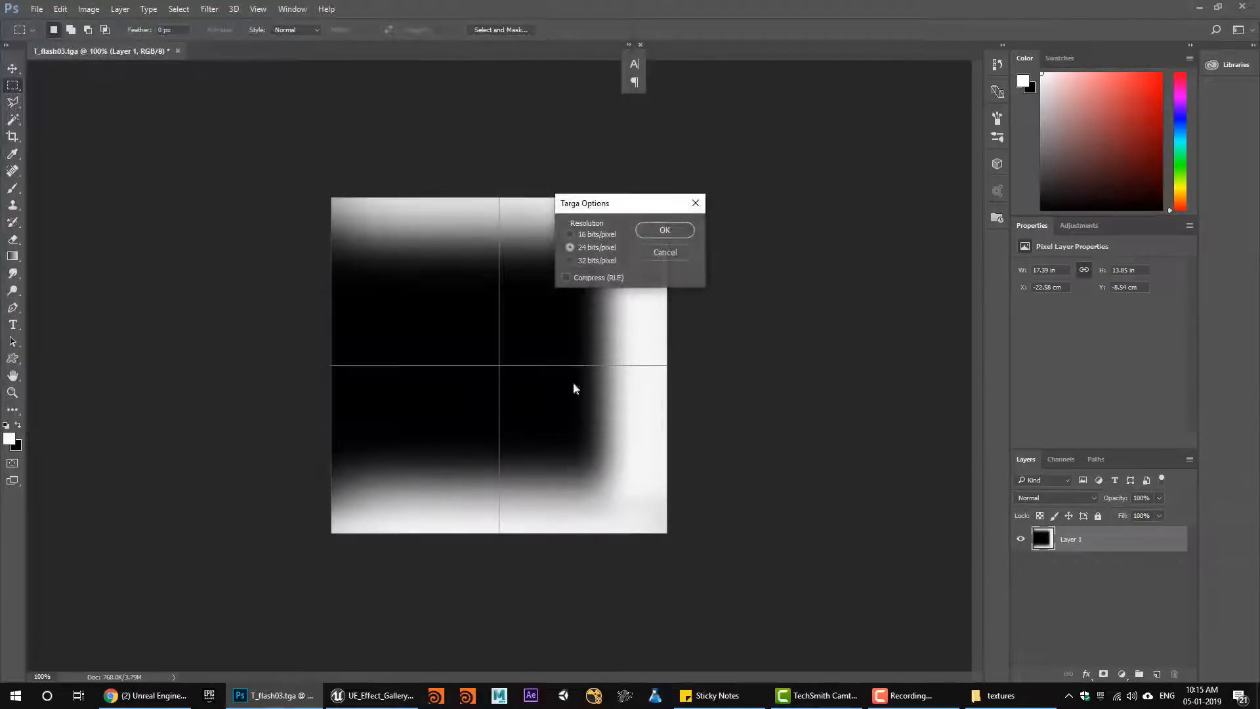
{"action": "left_click", "coordinate": [663, 231]}
Switch to Unreal Engine and add the t_mask texture to the m_sword_animtrail01 material graph, below the trail Texture Sample
{"action": "left_click", "coordinate": [1196, 8]}
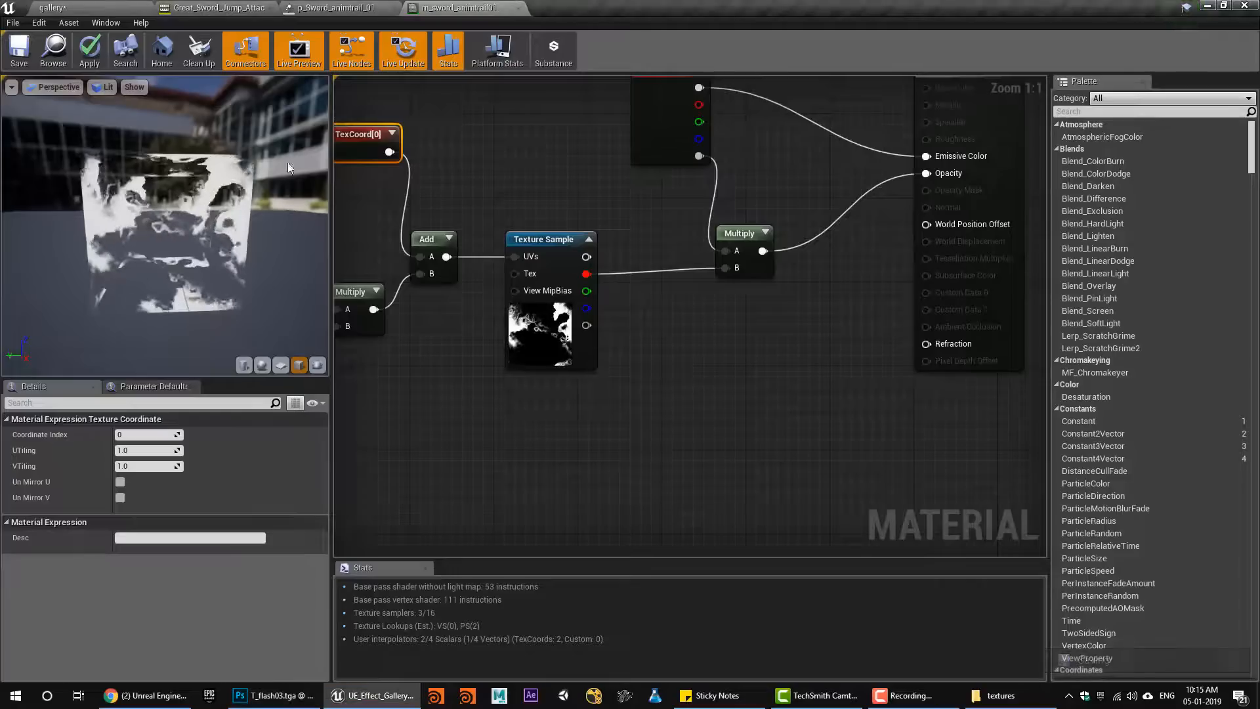
{"action": "left_click", "coordinate": [53, 7]}
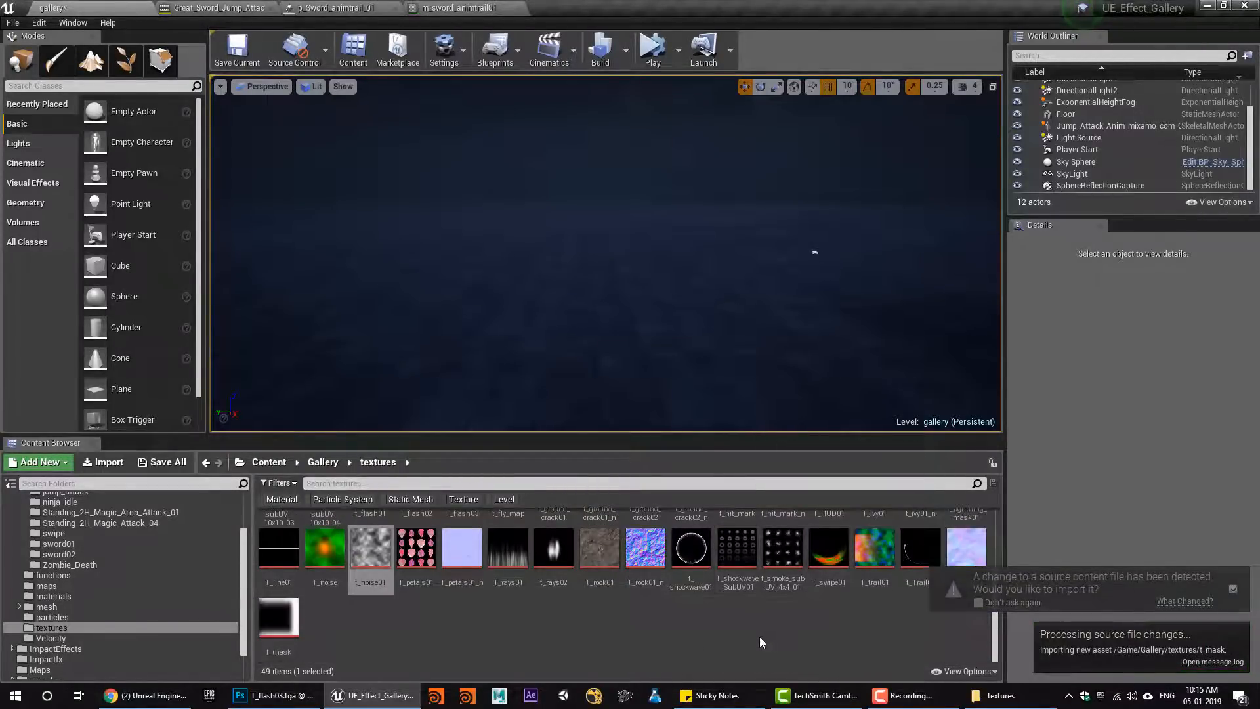
{"action": "left_click_drag", "start_coordinate": [278, 620], "coordinate": [640, 453]}
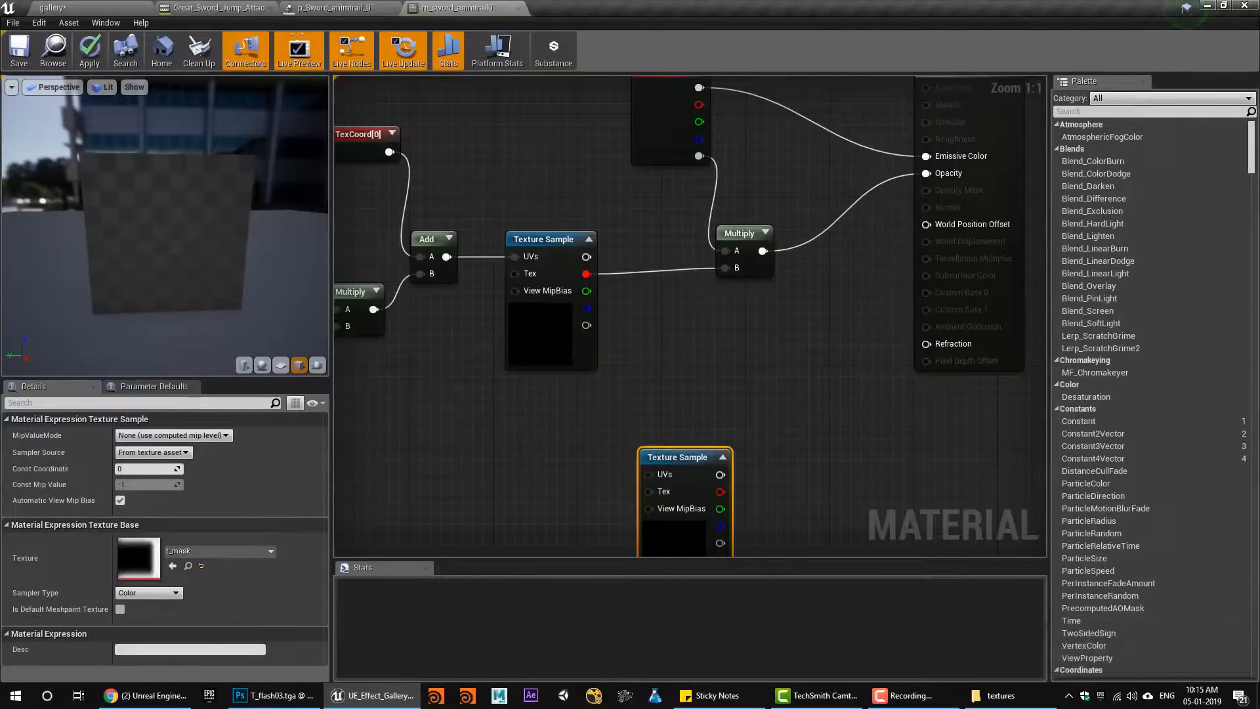
{"action": "left_click_drag", "start_coordinate": [684, 533], "coordinate": [571, 527]}
Add a Lerp node to the graph below the opacity Multiply node
{"action": "key", "text": "l"}
{"action": "left_click", "coordinate": [718, 389]}
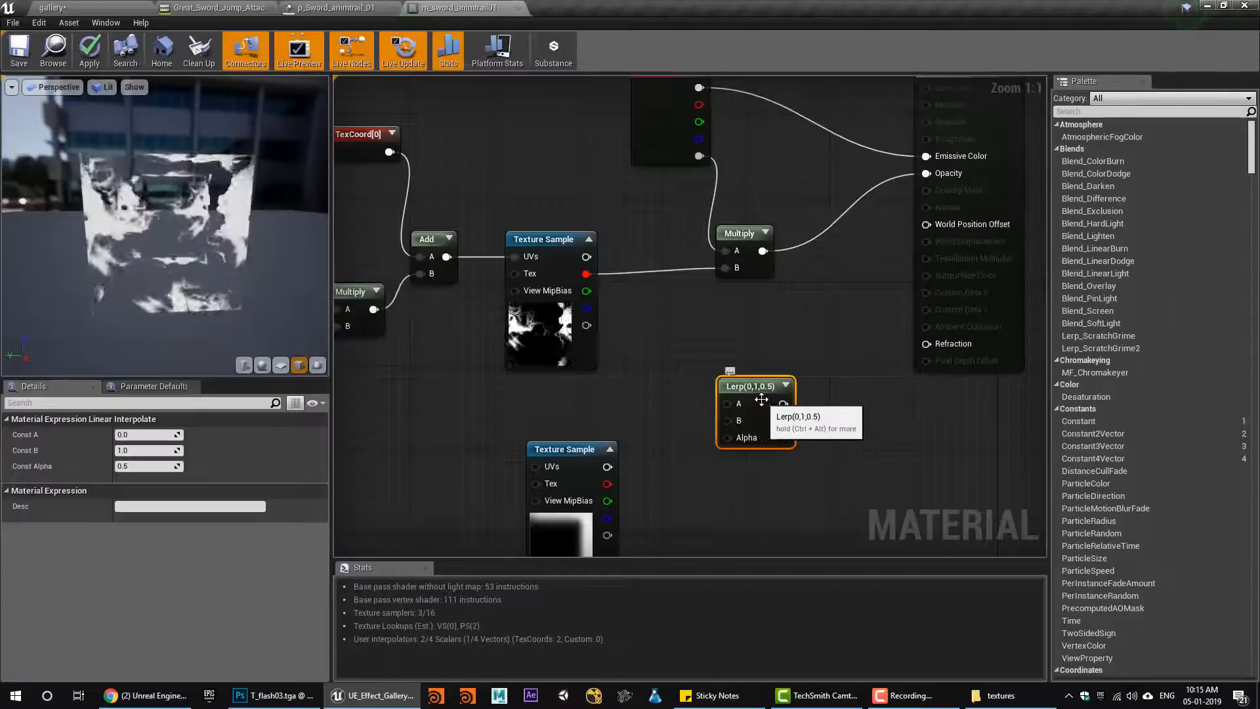
{"action": "left_click_drag", "start_coordinate": [761, 400], "coordinate": [748, 401]}
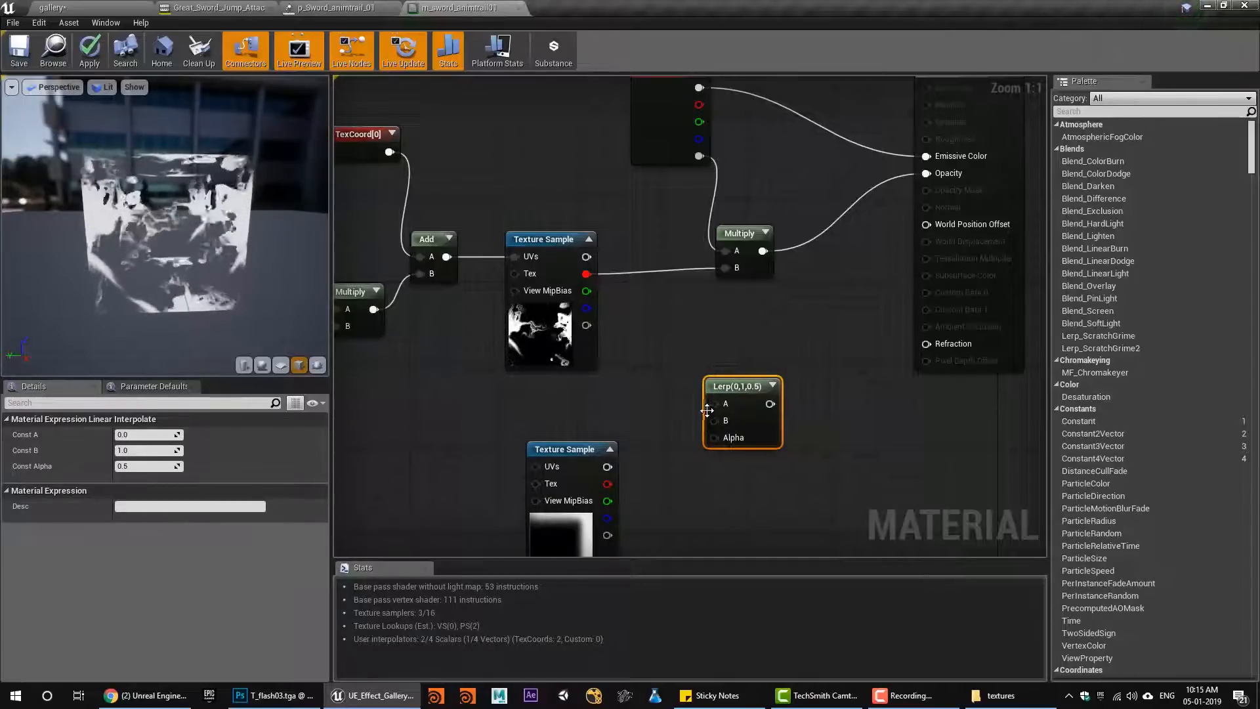
Connect the mask texture's red output to the Lerp's Alpha and the trail texture's red output to its B input
{"action": "left_click_drag", "start_coordinate": [562, 452], "coordinate": [530, 409]}
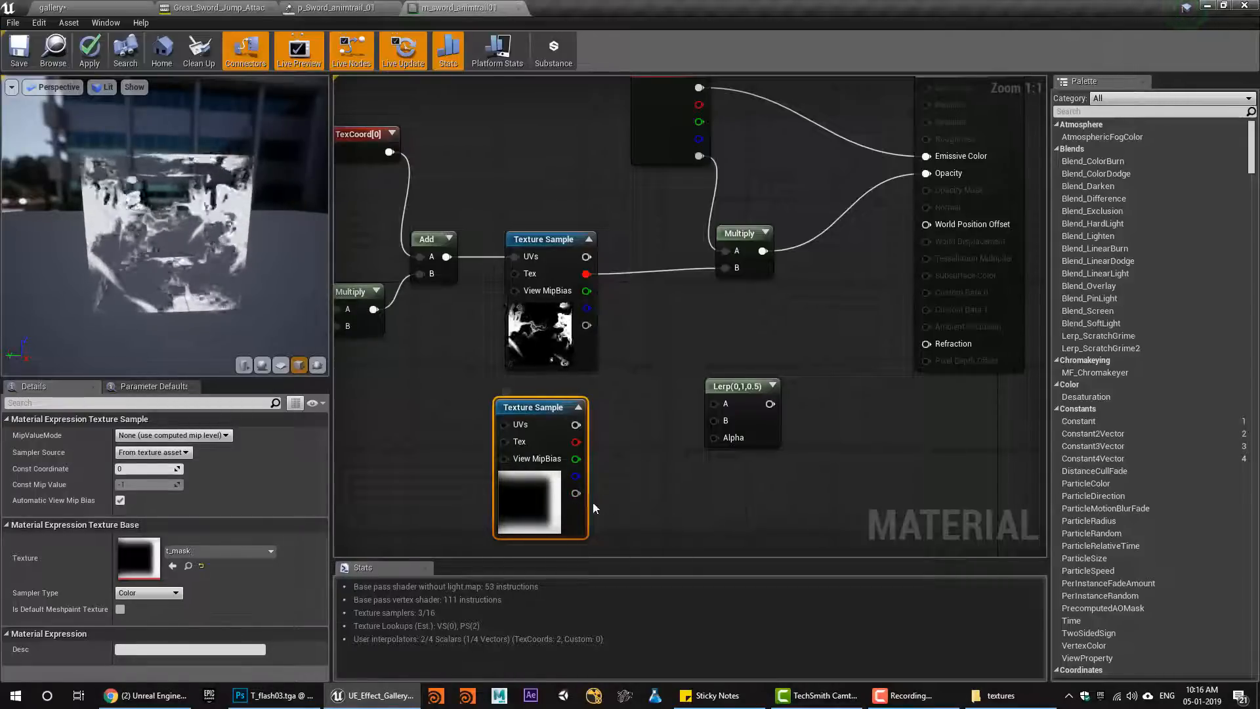
{"action": "left_click_drag", "start_coordinate": [576, 442], "coordinate": [714, 438]}
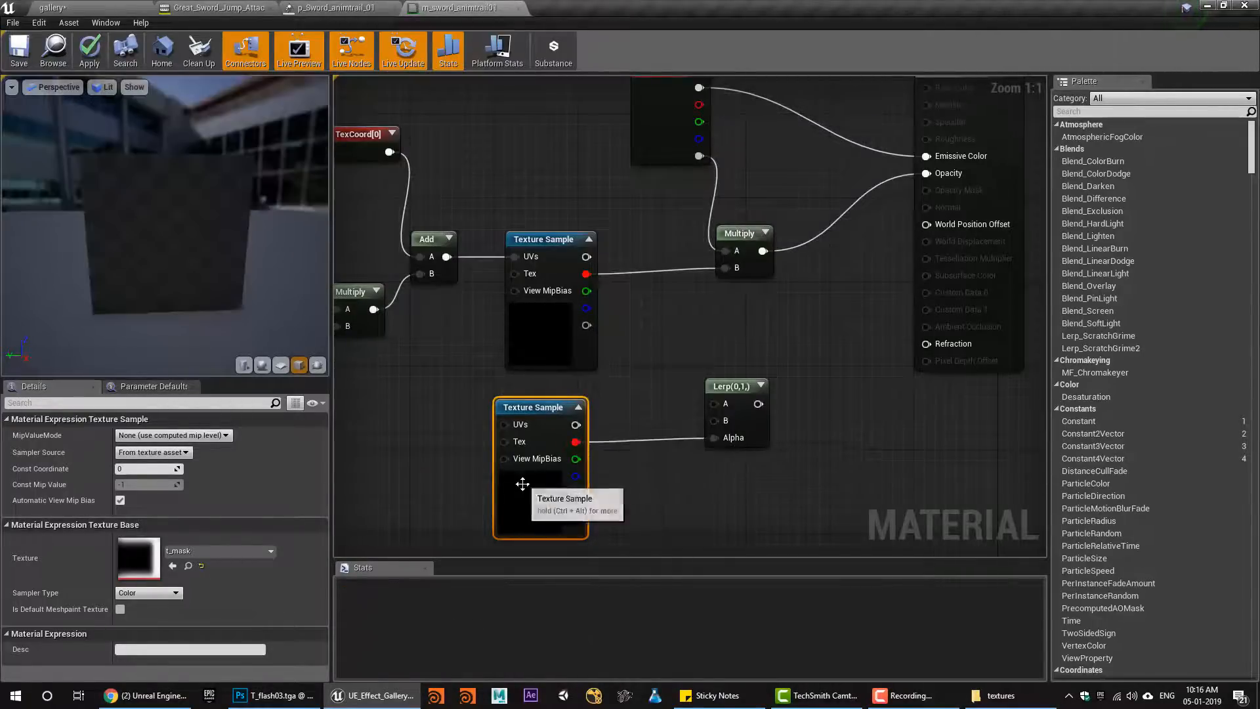
{"action": "left_click_drag", "start_coordinate": [523, 485], "coordinate": [522, 506]}
{"action": "left_click_drag", "start_coordinate": [586, 274], "coordinate": [715, 421]}
{"action": "left_click", "coordinate": [729, 392]}
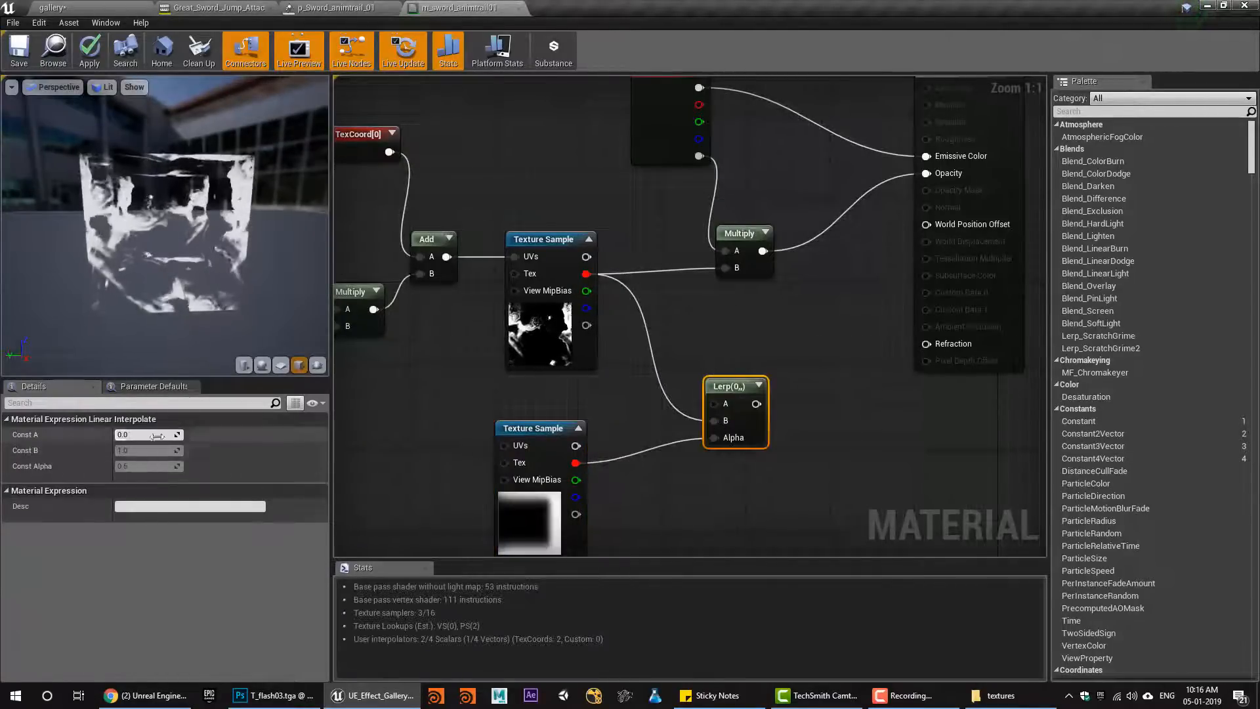
Connect the Lerp's output to the B input of the opacity Multiply node
{"action": "left_click_drag", "start_coordinate": [757, 403], "coordinate": [744, 272]}
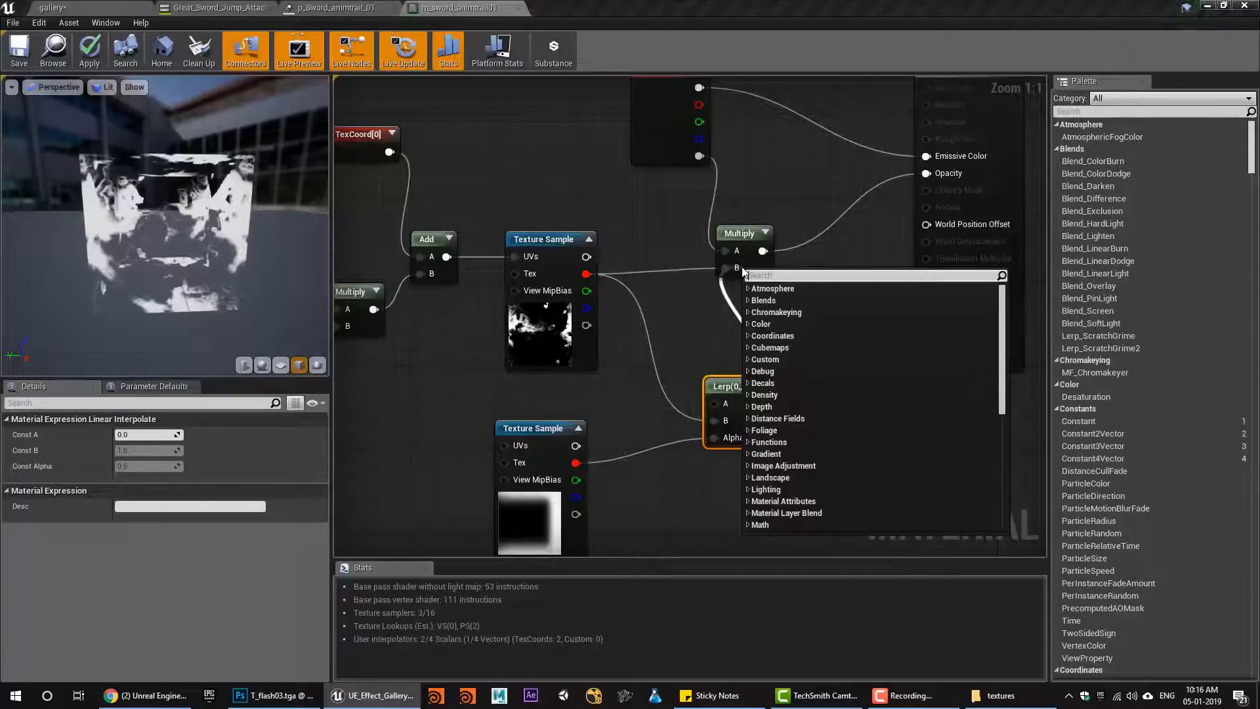
{"action": "left_click", "coordinate": [724, 298]}
{"action": "left_click_drag", "start_coordinate": [757, 403], "coordinate": [726, 269]}
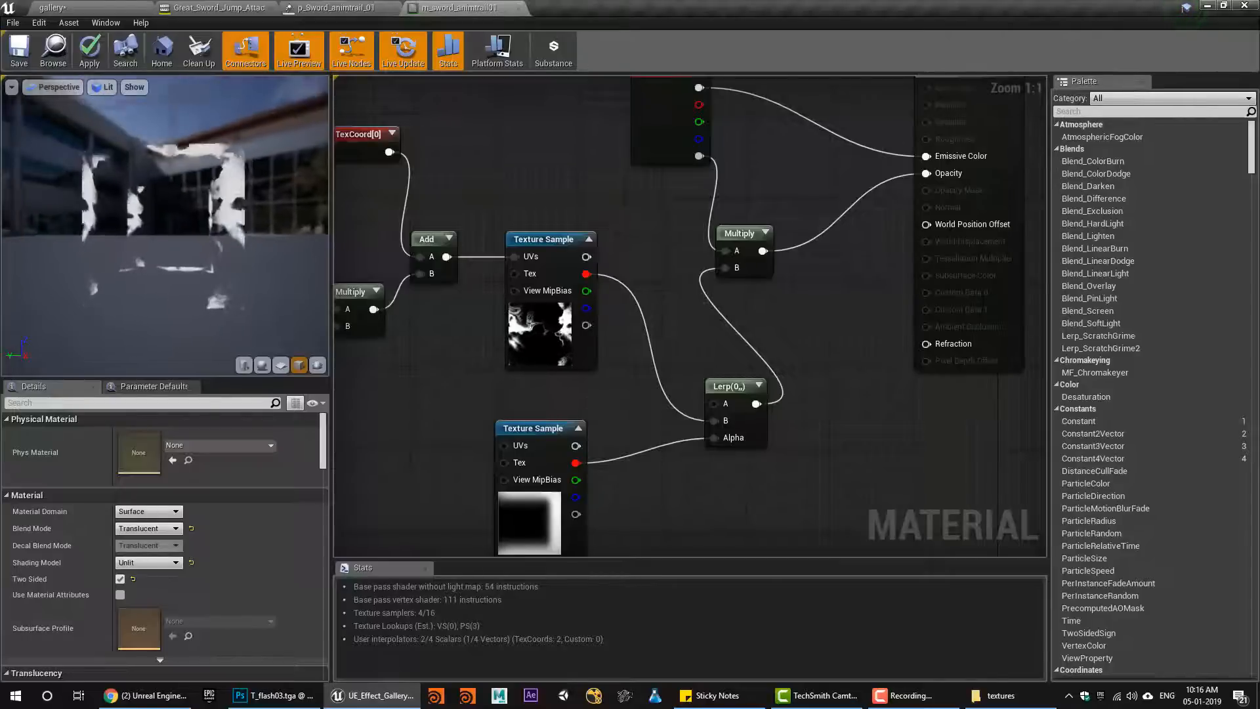
Insert a 1-x node between the t_mask texture's red output and the Lerp's Alpha input
{"action": "right_click_drag", "start_coordinate": [559, 411], "coordinate": [546, 363]}
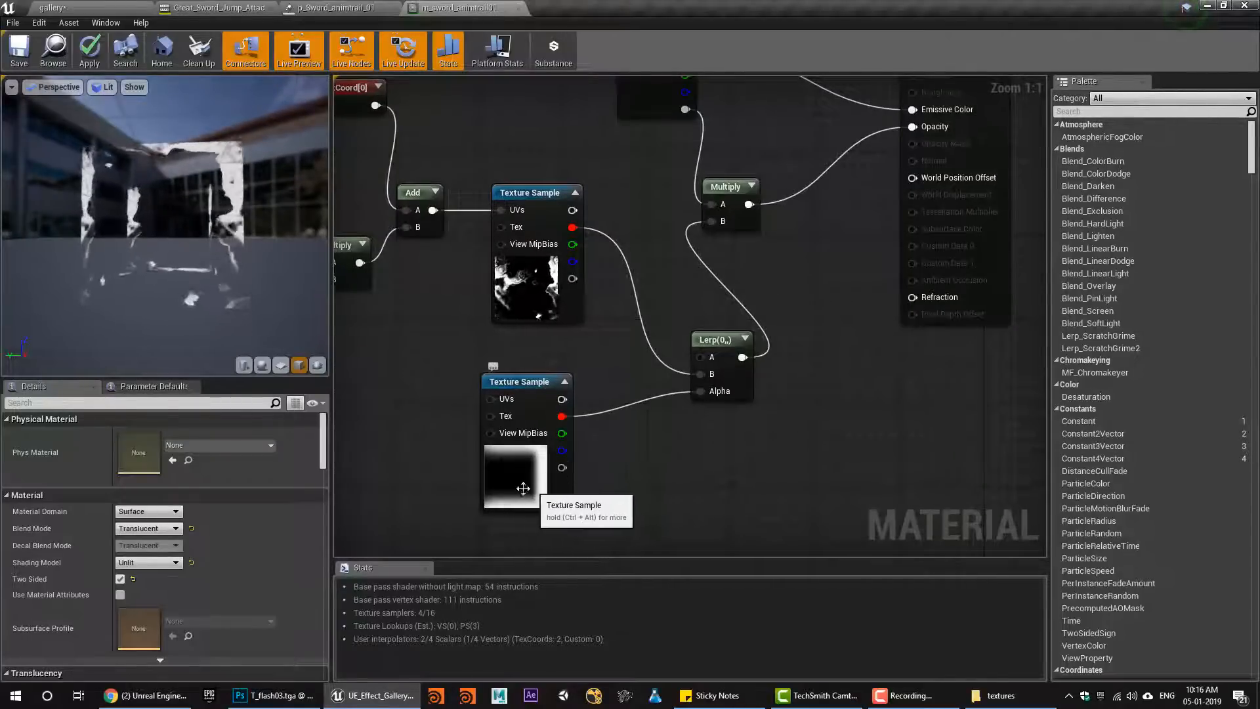
{"action": "left_click_drag", "start_coordinate": [530, 481], "coordinate": [456, 492]}
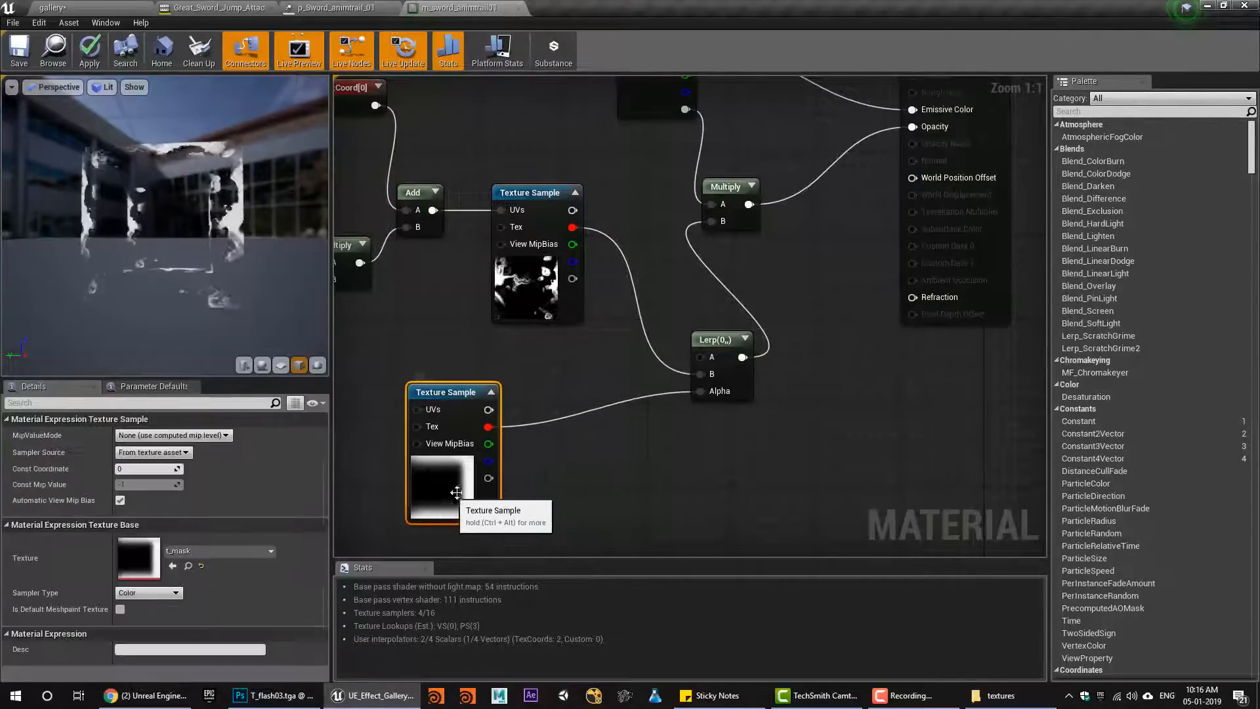
{"action": "left_click", "coordinate": [577, 436]}
{"action": "left_click_drag", "start_coordinate": [497, 428], "coordinate": [709, 391]}
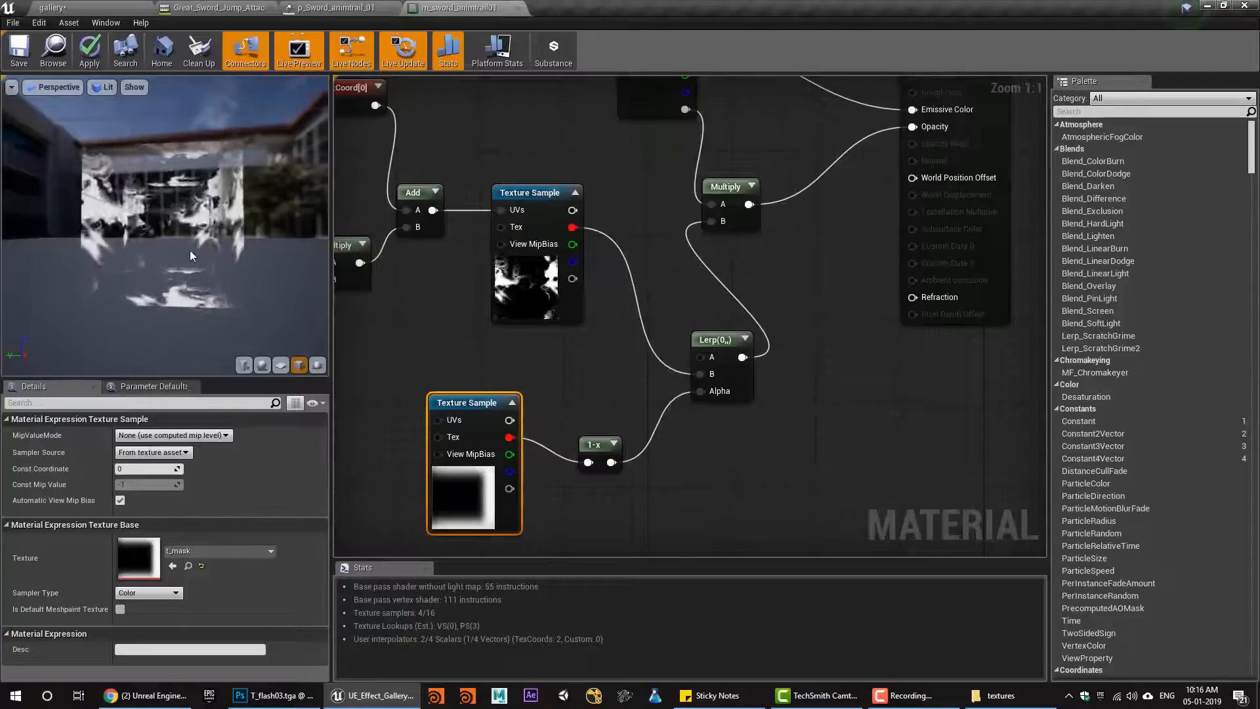
Save the m_sword_animtrail01 material and play the Great_Sword_Jump_Attack composite to check the trail
{"action": "mouse_move", "coordinate": [190, 250]}
{"action": "left_mouse_down"}
{"action": "mouse_move", "coordinate": [226, 279]}
{"action": "mouse_move", "coordinate": [207, 269]}
{"action": "left_mouse_up"}
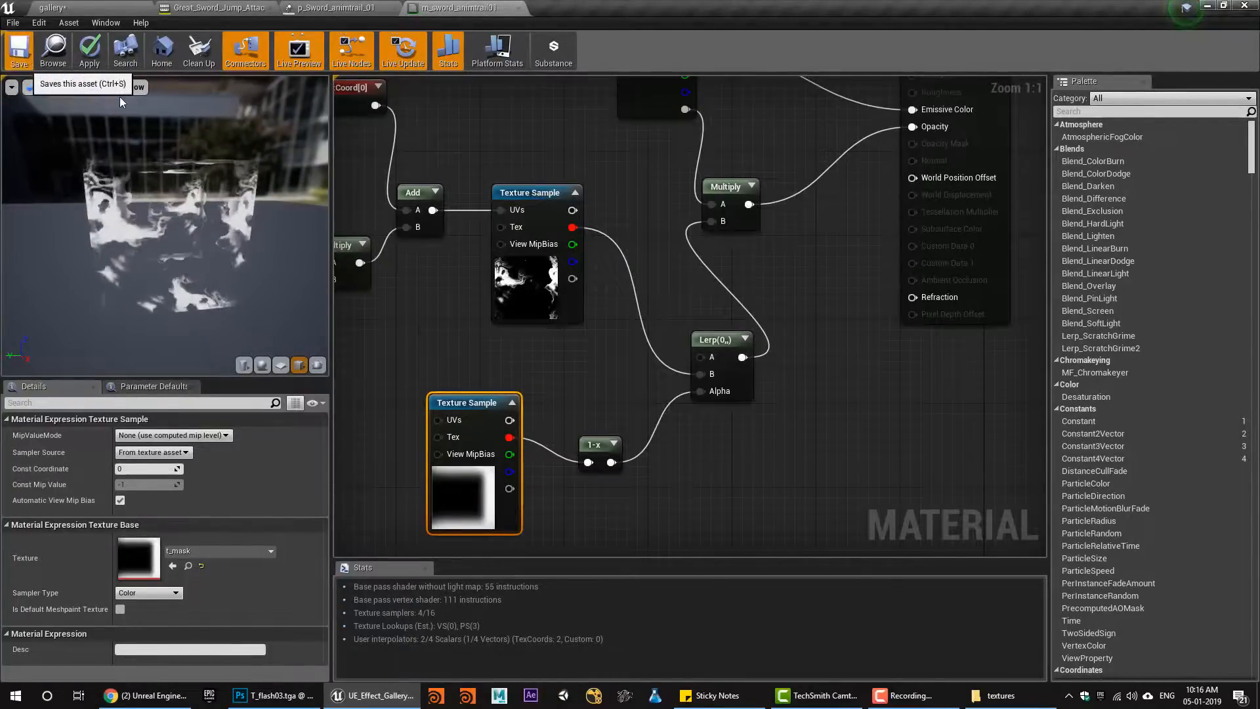
{"action": "left_click", "coordinate": [19, 49]}
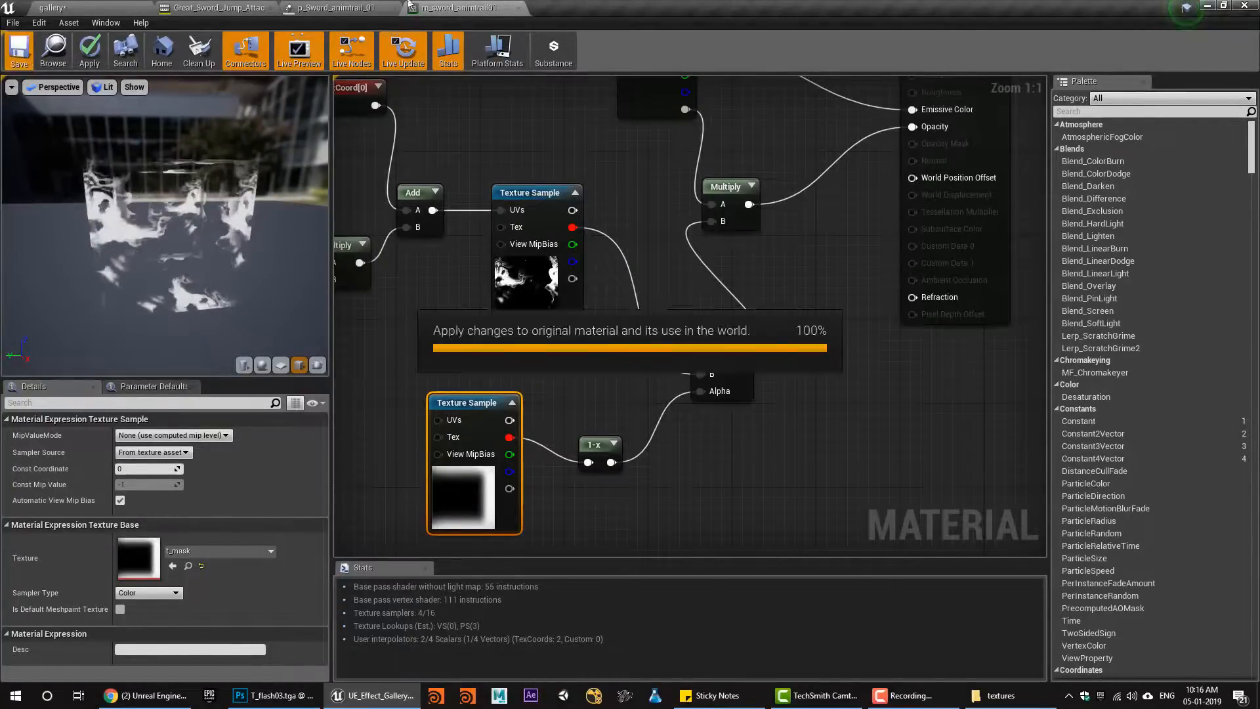
{"action": "left_click", "coordinate": [213, 7]}
{"action": "left_click", "coordinate": [790, 668]}
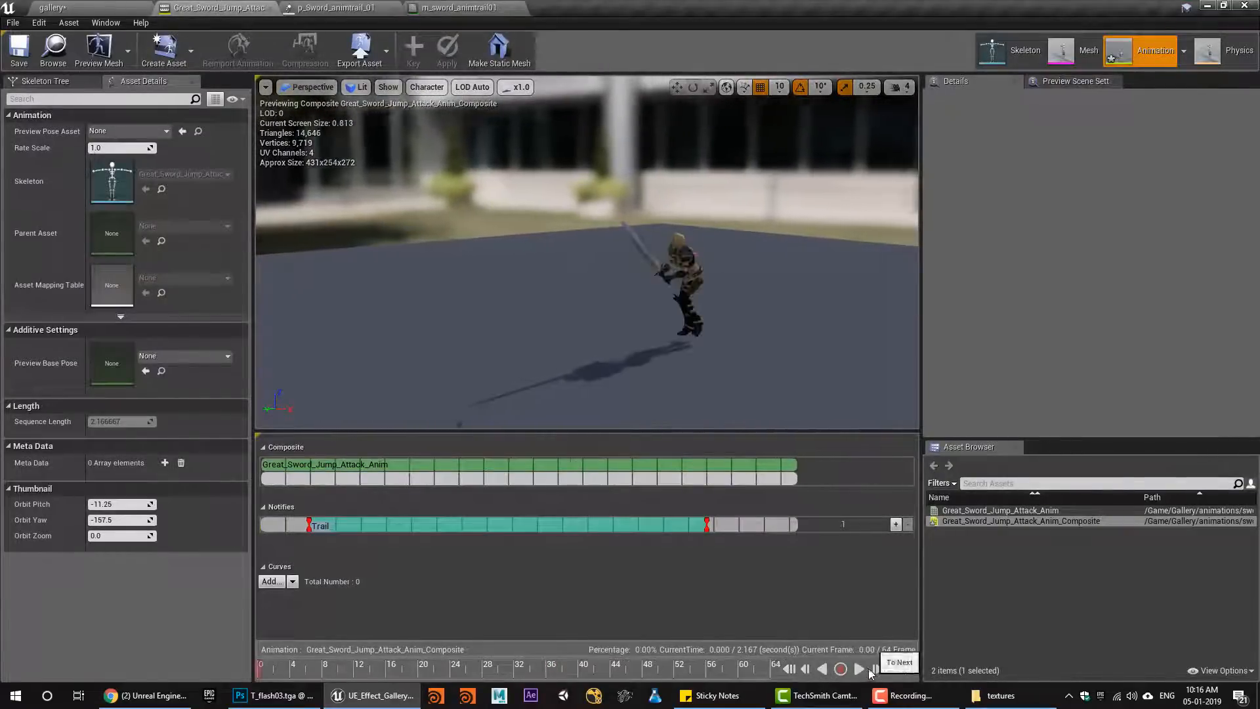
{"action": "left_click", "coordinate": [864, 667]}
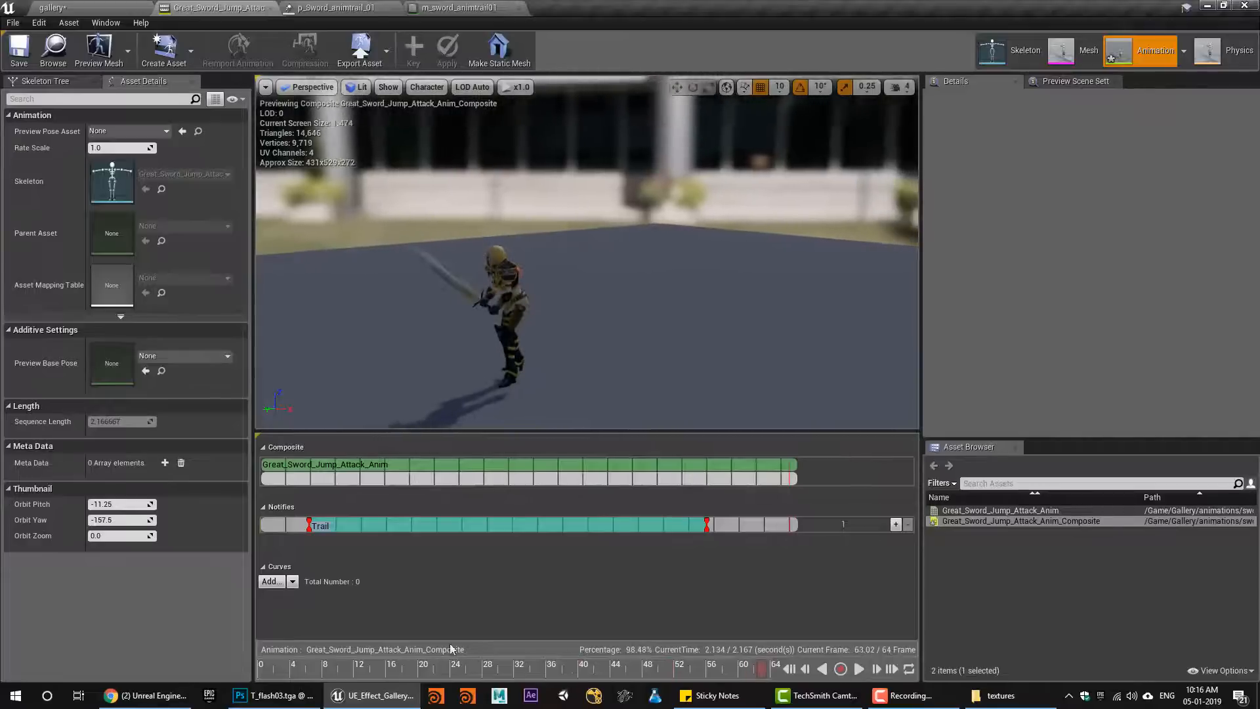
Move the start of the Trail notify to about frame 12 and replay the composite animation
{"action": "left_click_drag", "start_coordinate": [309, 525], "coordinate": [346, 526]}
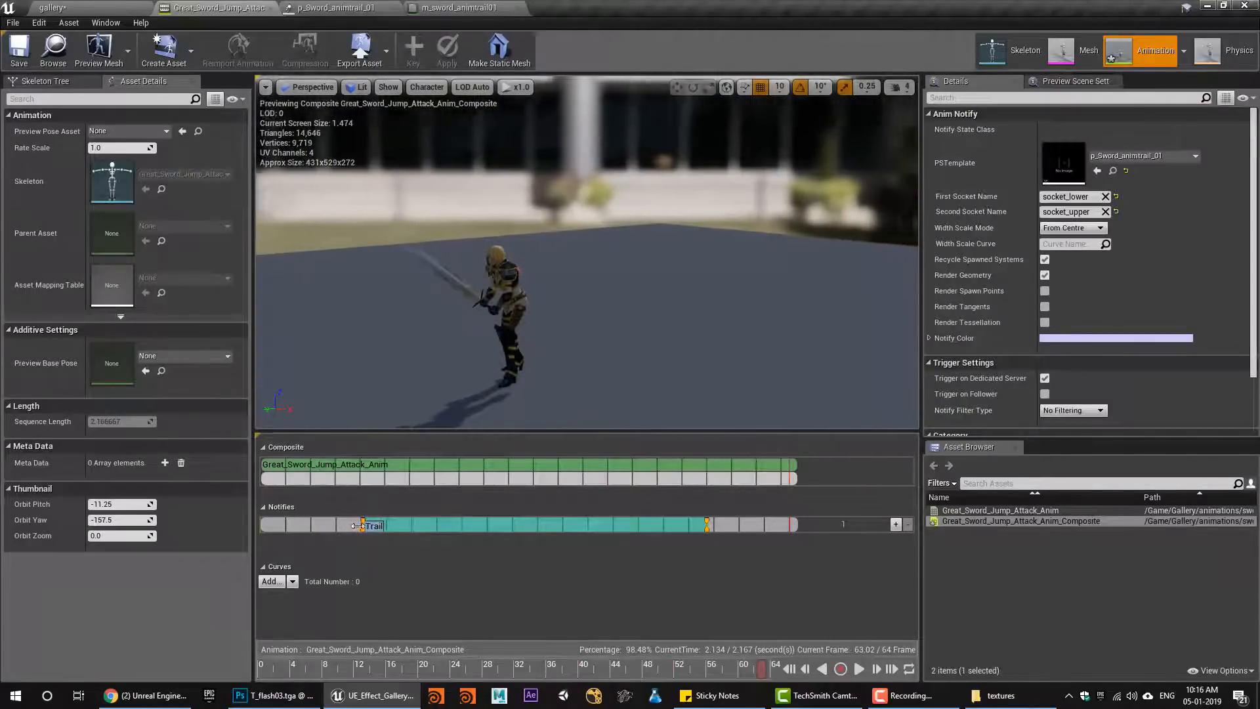
{"action": "left_click", "coordinate": [859, 669]}
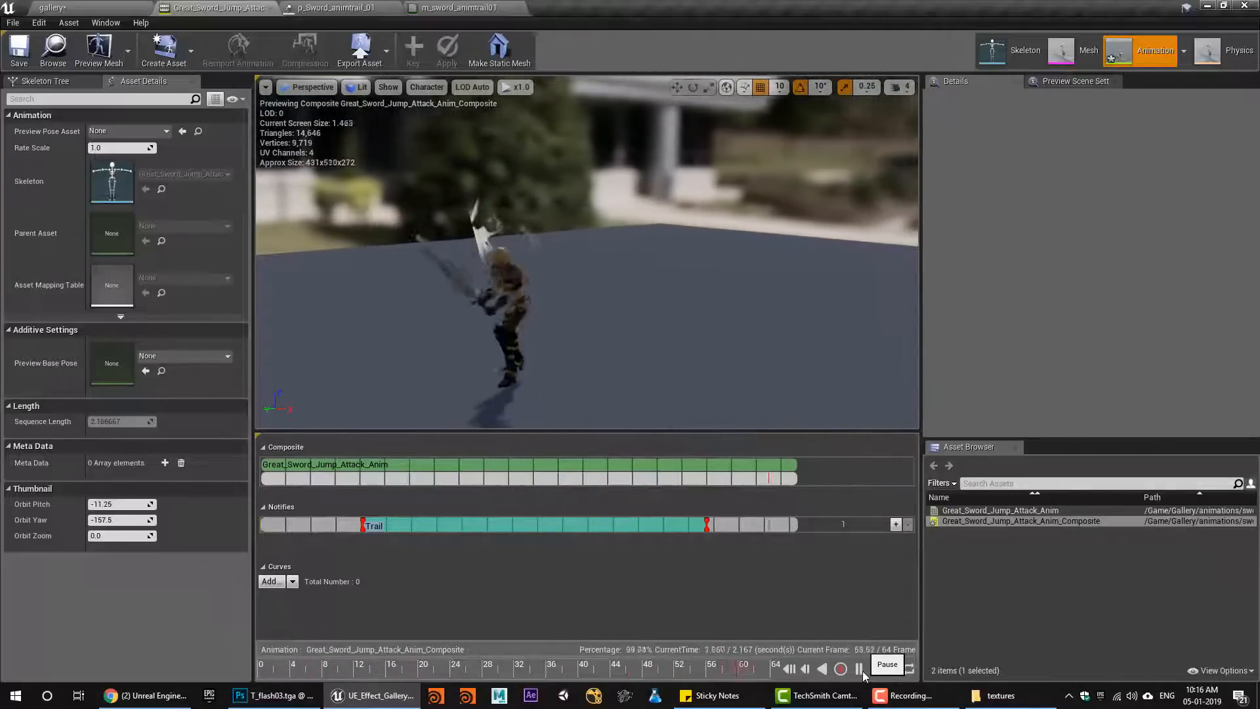
{"action": "left_click", "coordinate": [859, 669]}
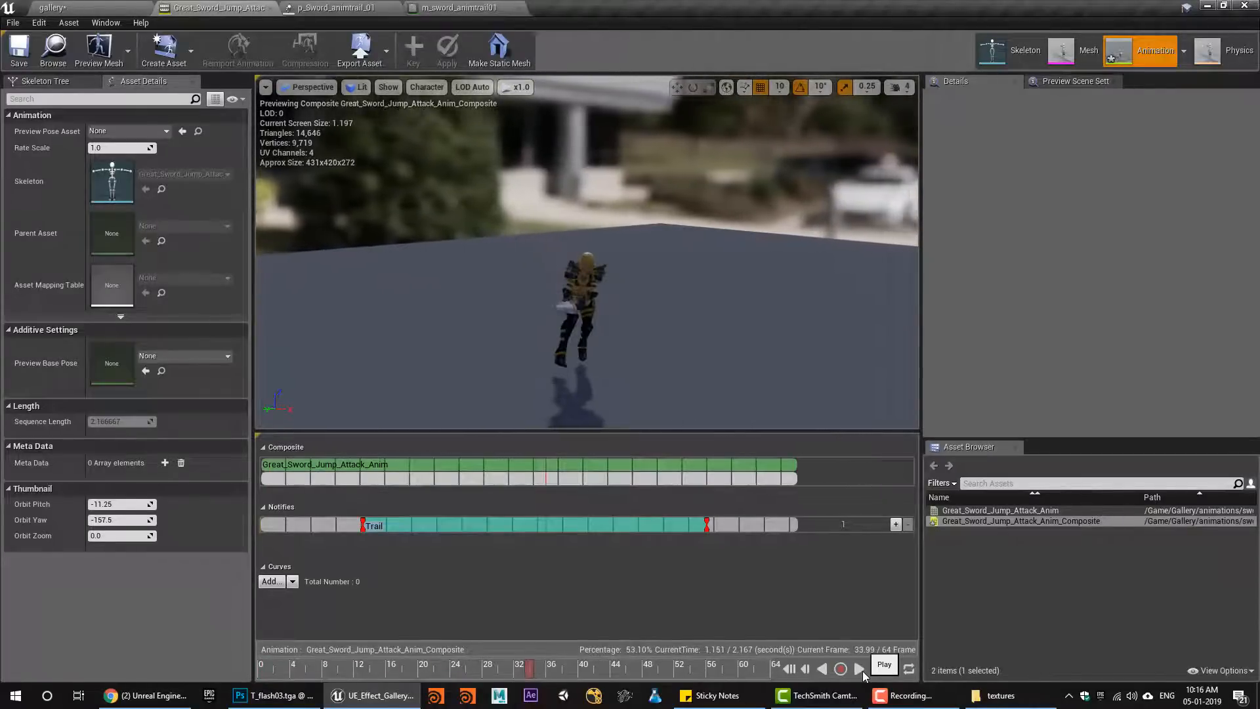
{"action": "left_click", "coordinate": [859, 669]}
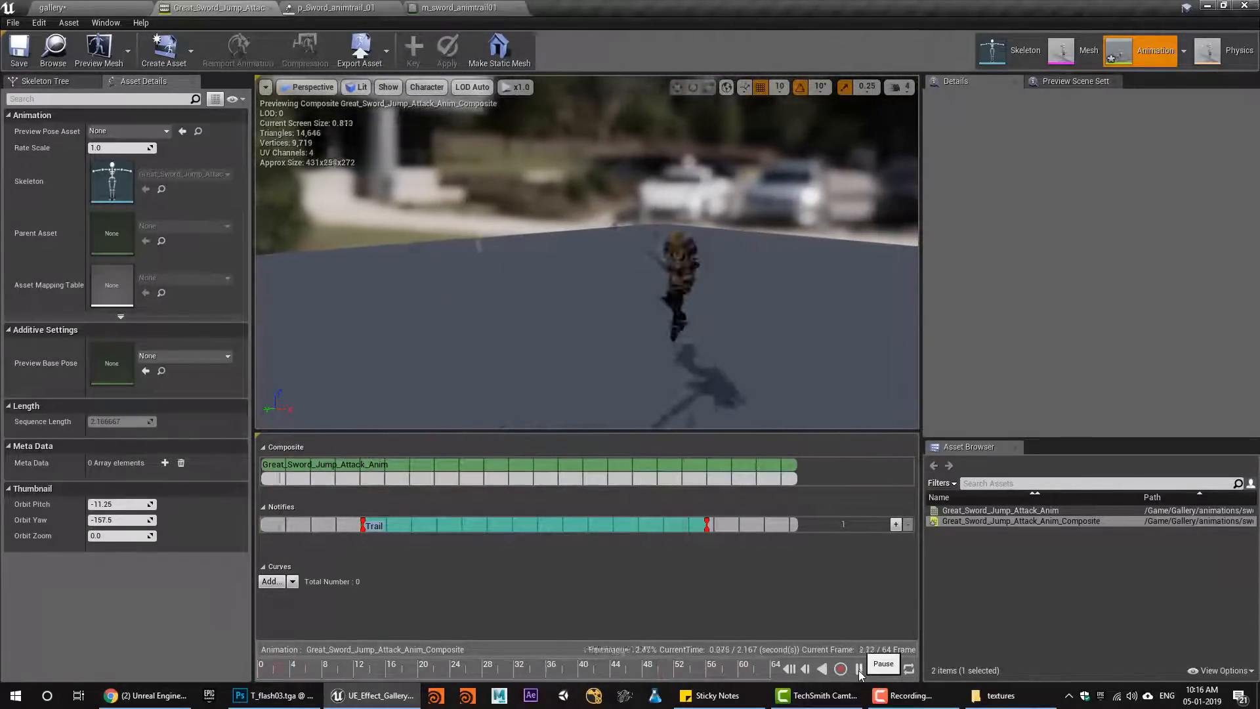
In the m_sword_animtrail01 material, set the constant feeding the noise texture's Multiply to 0.3
{"action": "left_click", "coordinate": [459, 7]}
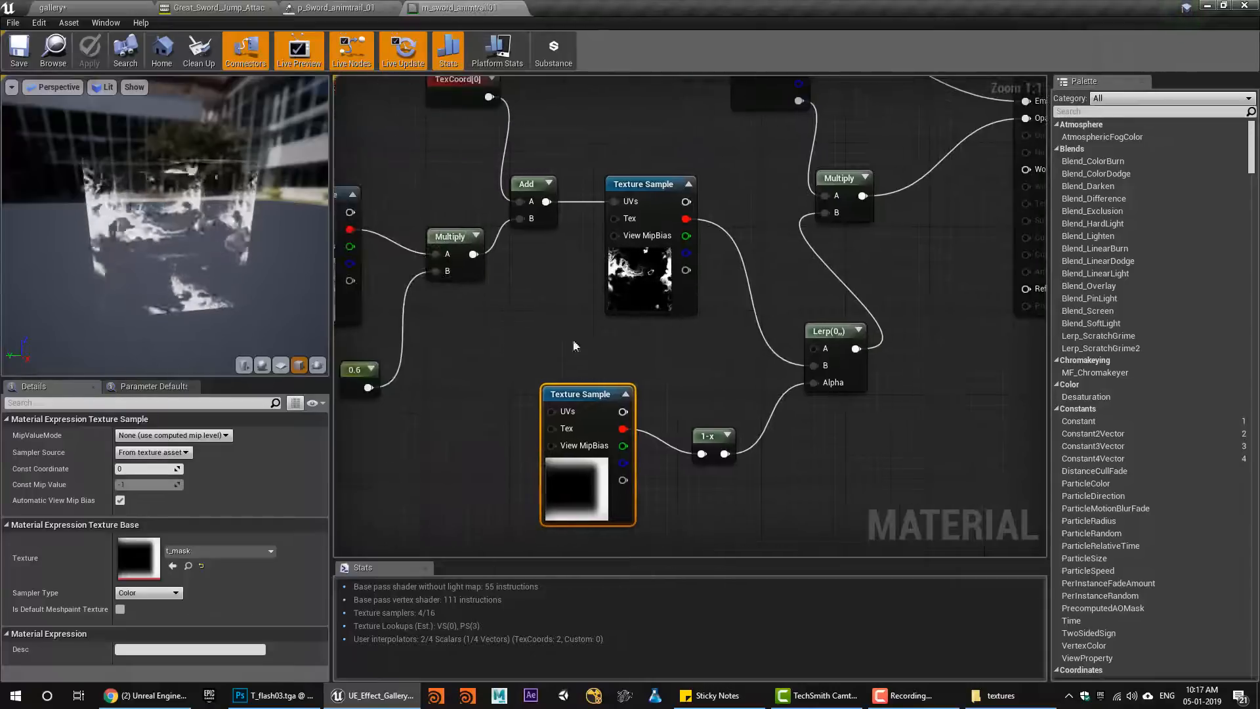
{"action": "left_click", "coordinate": [356, 370]}
{"action": "left_click", "coordinate": [140, 434]}
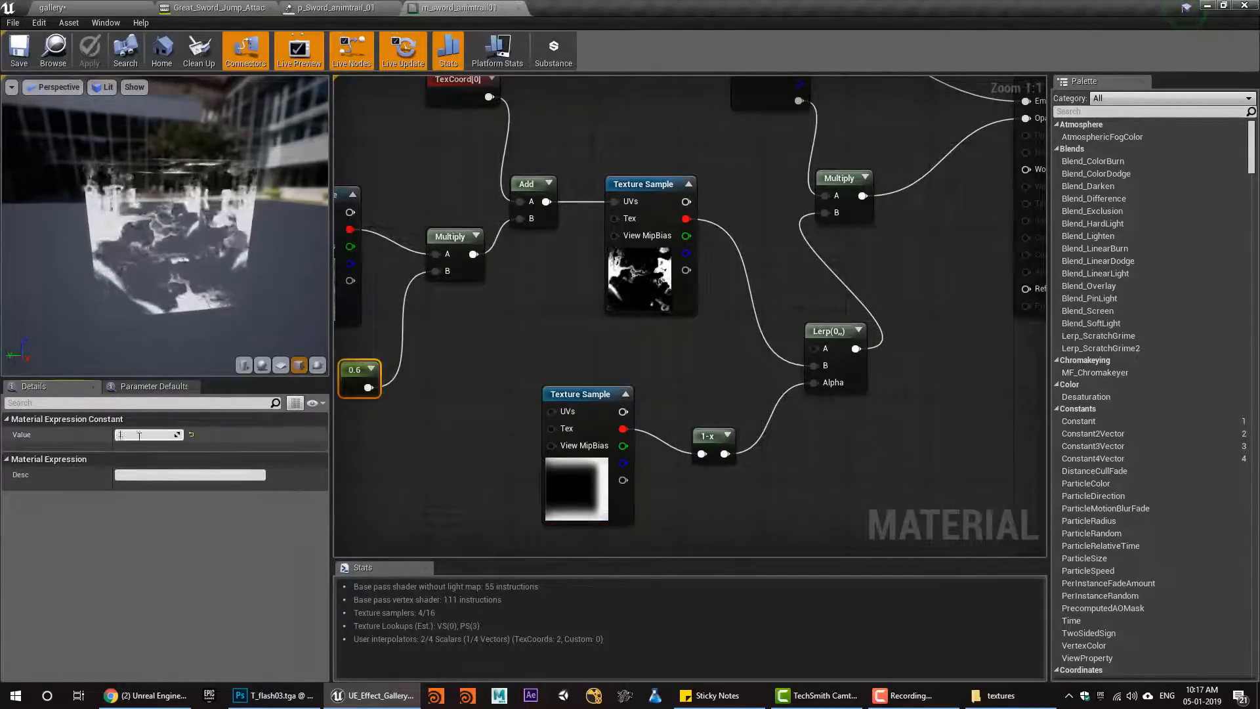
{"action": "type", "text": "0.3"}
{"action": "key", "text": "Return"}
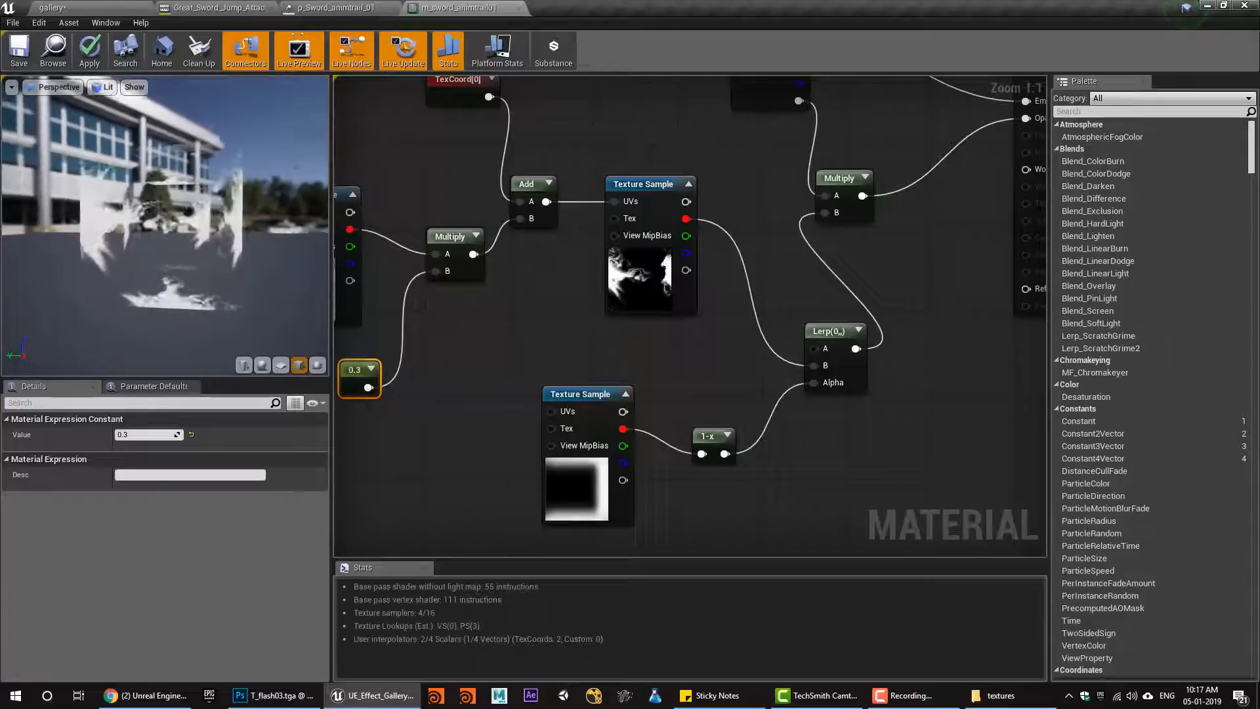
Connect the trail Texture Sample's RGB output to the Lerp's B input in place of its red output
{"action": "right_click_drag", "start_coordinate": [572, 325], "coordinate": [744, 393]}
{"action": "left_click", "coordinate": [607, 160]}
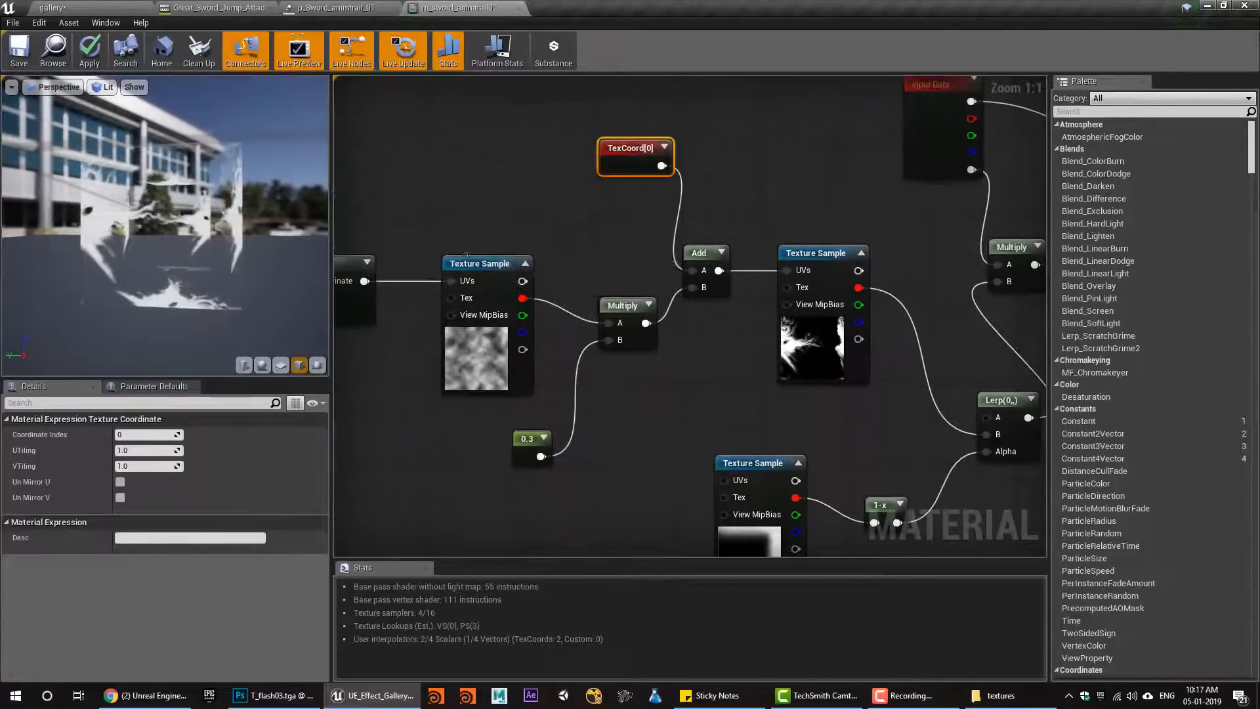
{"action": "right_click_drag", "start_coordinate": [440, 289], "coordinate": [546, 278]}
{"action": "right_click_drag", "start_coordinate": [400, 285], "coordinate": [489, 298]}
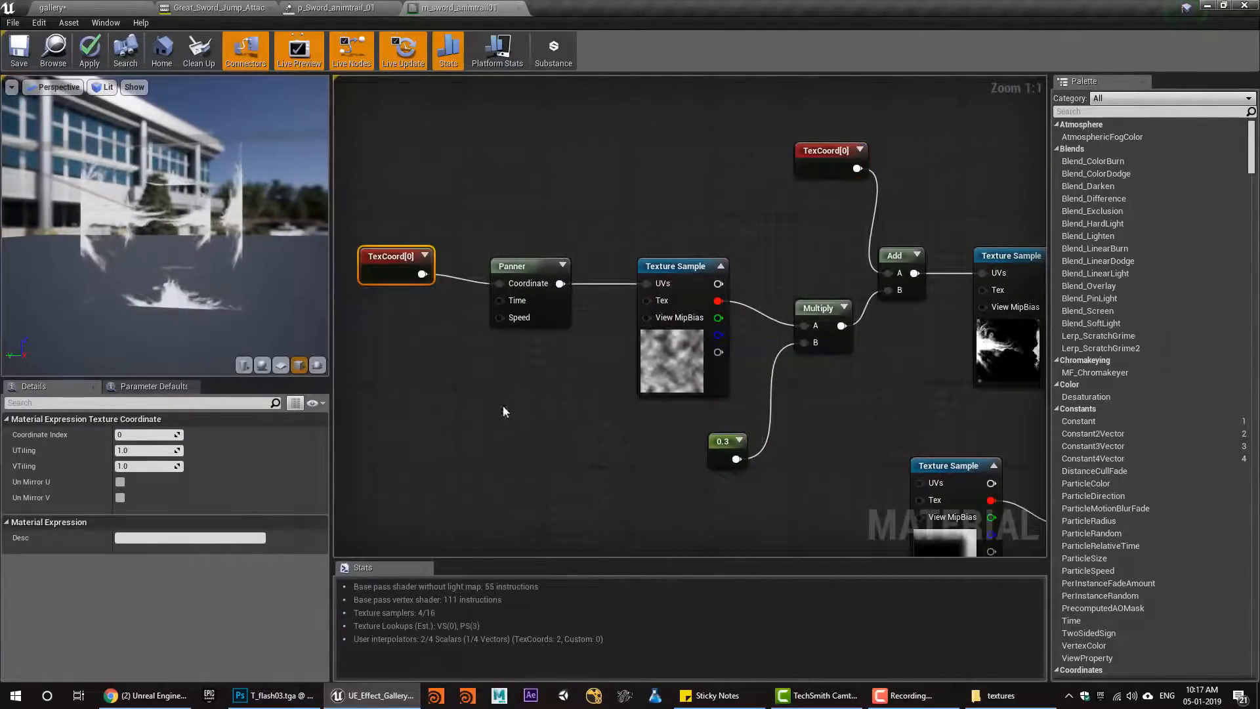
{"action": "scroll", "coordinate": [562, 462], "scroll_direction": "down", "scroll_amount": 2}
{"action": "right_click_drag", "start_coordinate": [603, 470], "coordinate": [625, 404]}
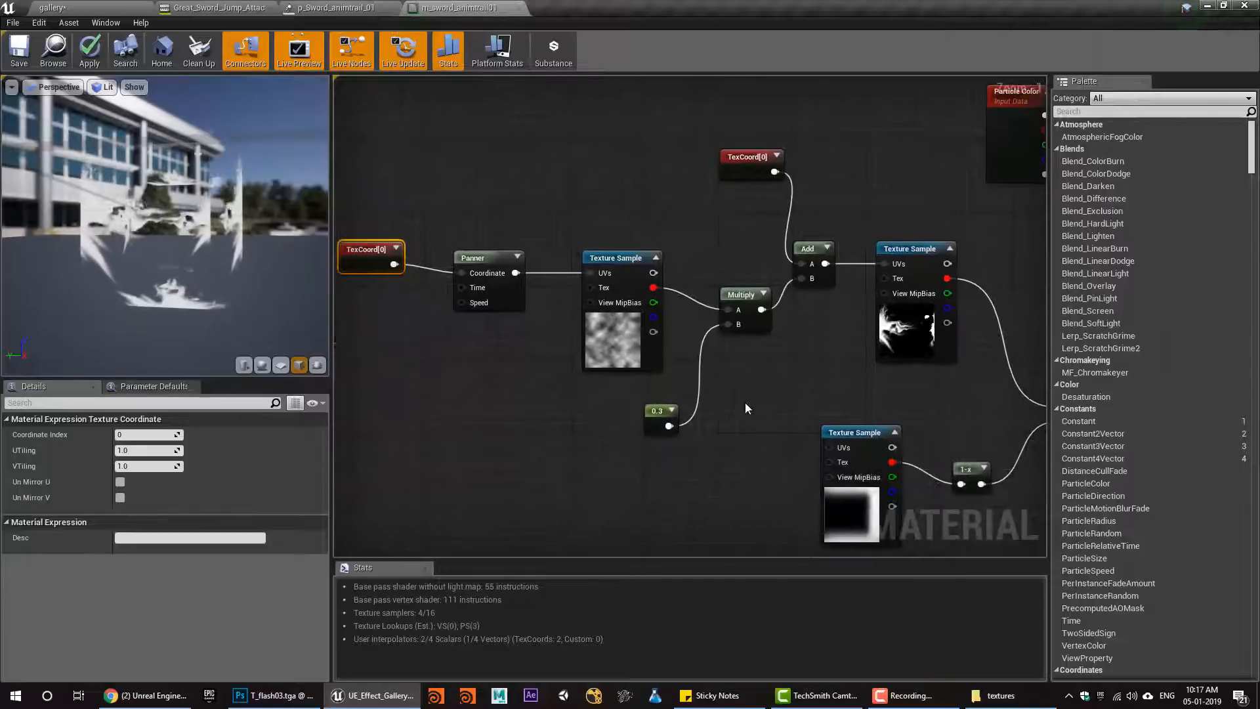
{"action": "right_click_drag", "start_coordinate": [746, 403], "coordinate": [515, 365]}
{"action": "right_click_drag", "start_coordinate": [679, 299], "coordinate": [590, 308]}
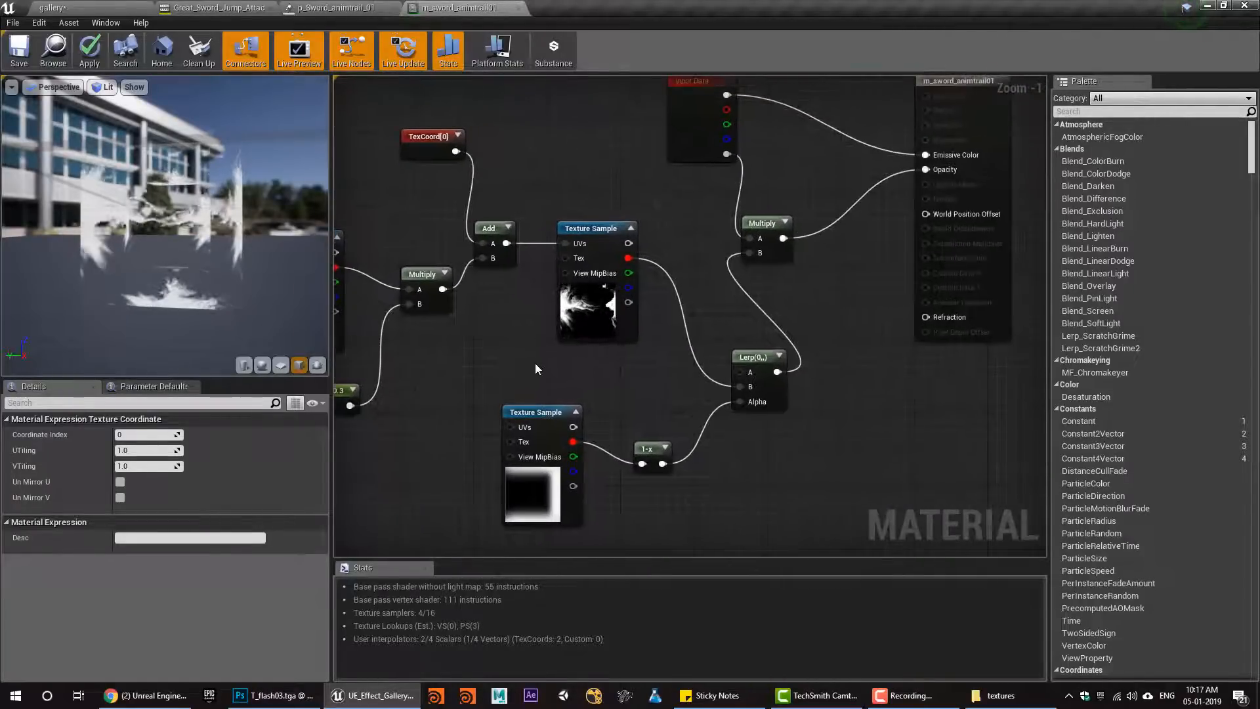
{"action": "left_click_drag", "start_coordinate": [628, 243], "coordinate": [745, 388]}
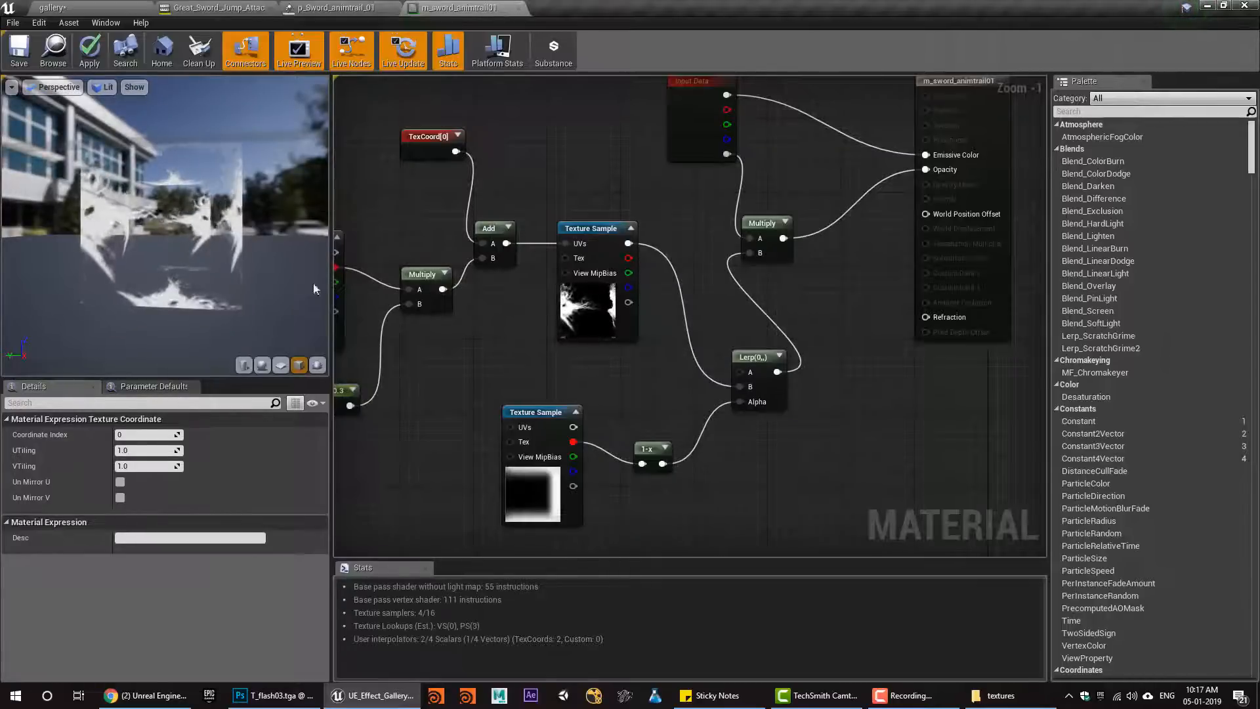
{"action": "mouse_move", "coordinate": [164, 227]}
{"action": "left_mouse_down"}
{"action": "mouse_move", "coordinate": [239, 232]}
{"action": "mouse_move", "coordinate": [167, 228]}
{"action": "left_mouse_up"}
{"action": "left_click", "coordinate": [584, 314]}
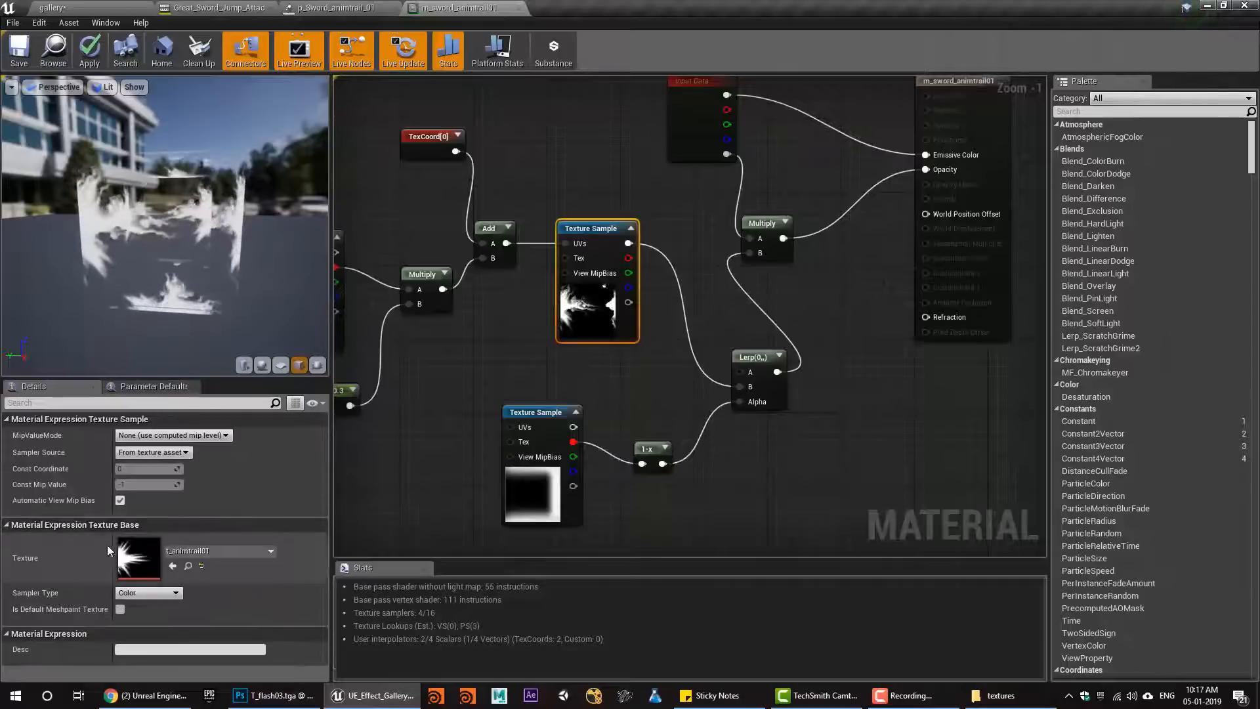
{"action": "left_click", "coordinate": [201, 566]}
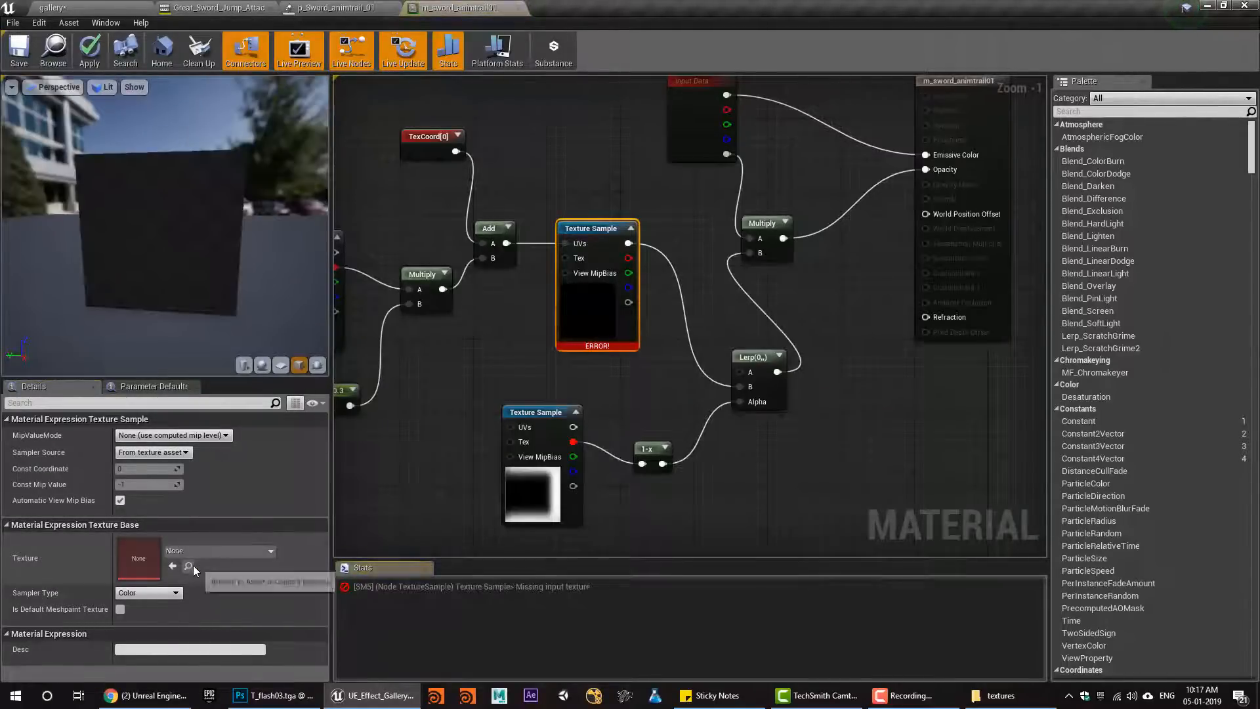
{"action": "key", "text": "ctrl+z"}
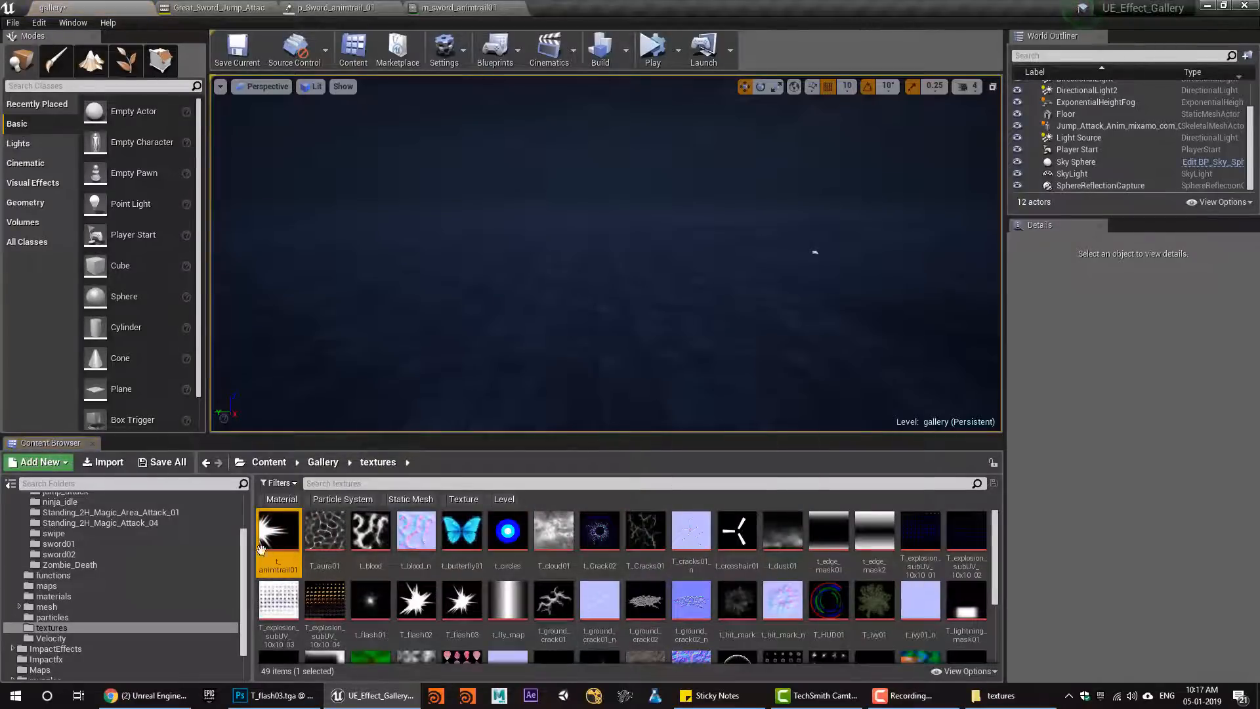
Examine the t_animtrail01 texture in its own editor, close it and inspect the material preview
{"action": "double_click", "coordinate": [262, 548]}
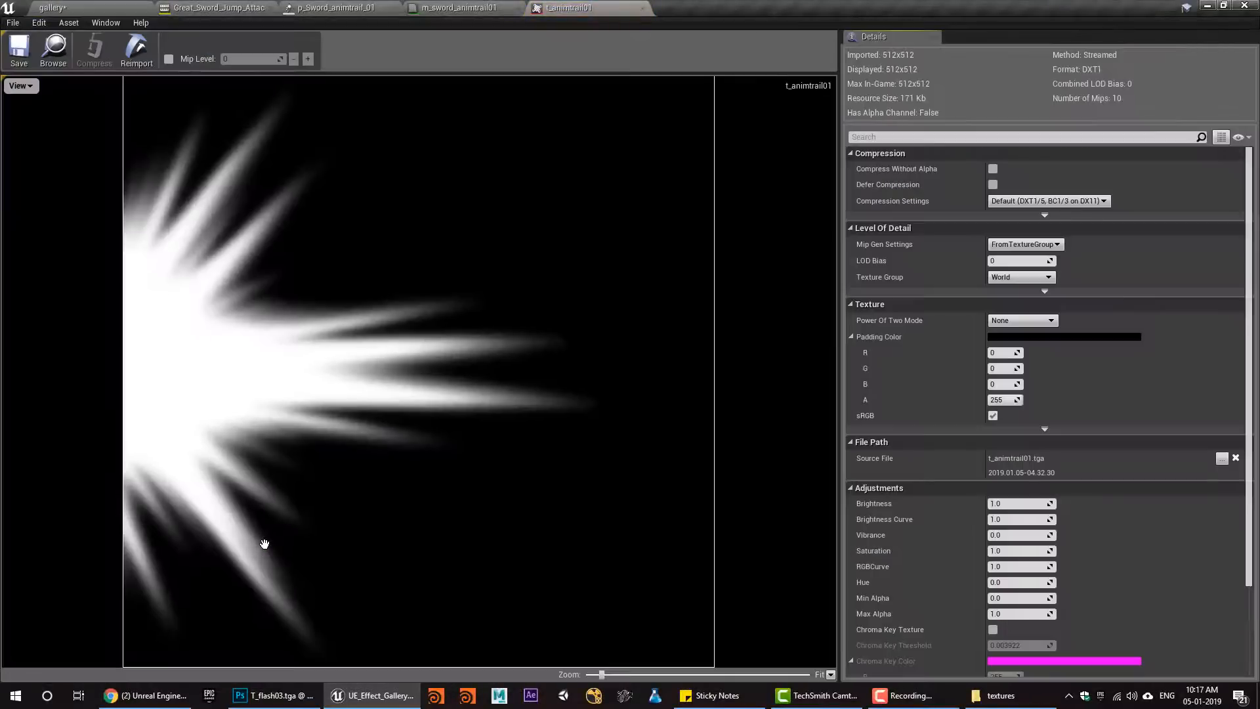
{"action": "scroll", "coordinate": [314, 448], "scroll_direction": "down", "scroll_amount": 2}
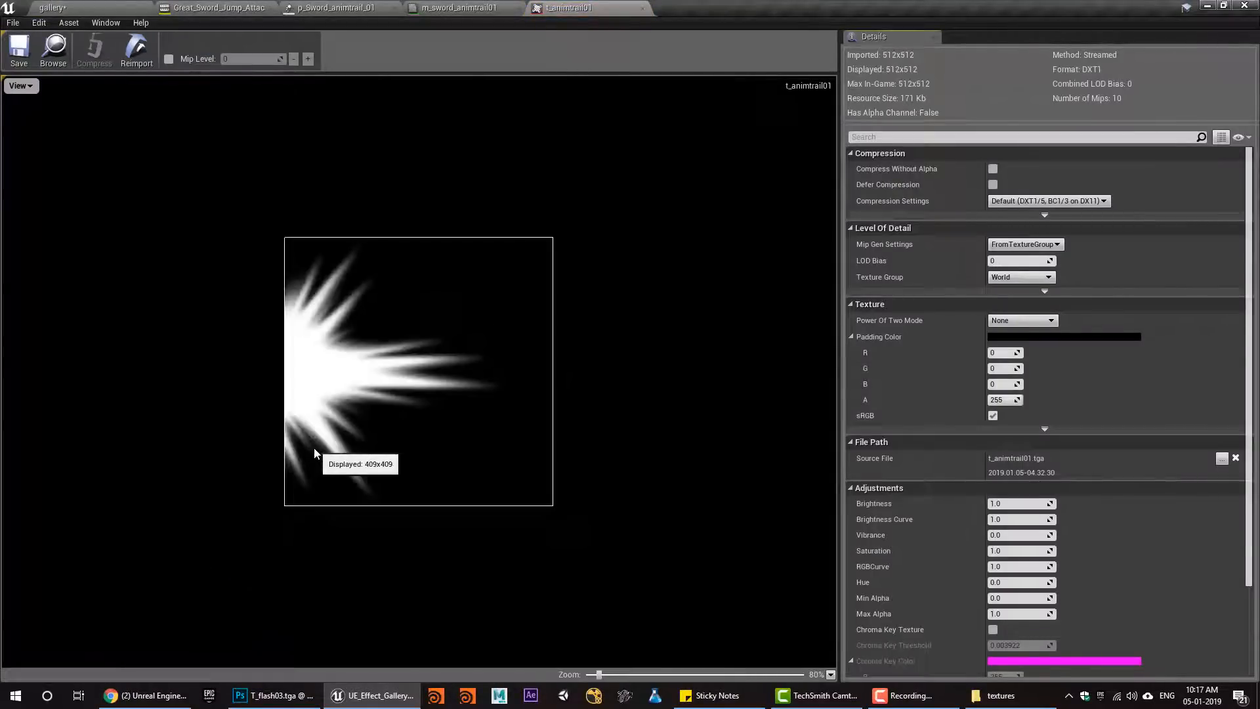
{"action": "middle_click", "coordinate": [574, 6]}
{"action": "left_click_drag", "start_coordinate": [220, 246], "coordinate": [316, 198]}
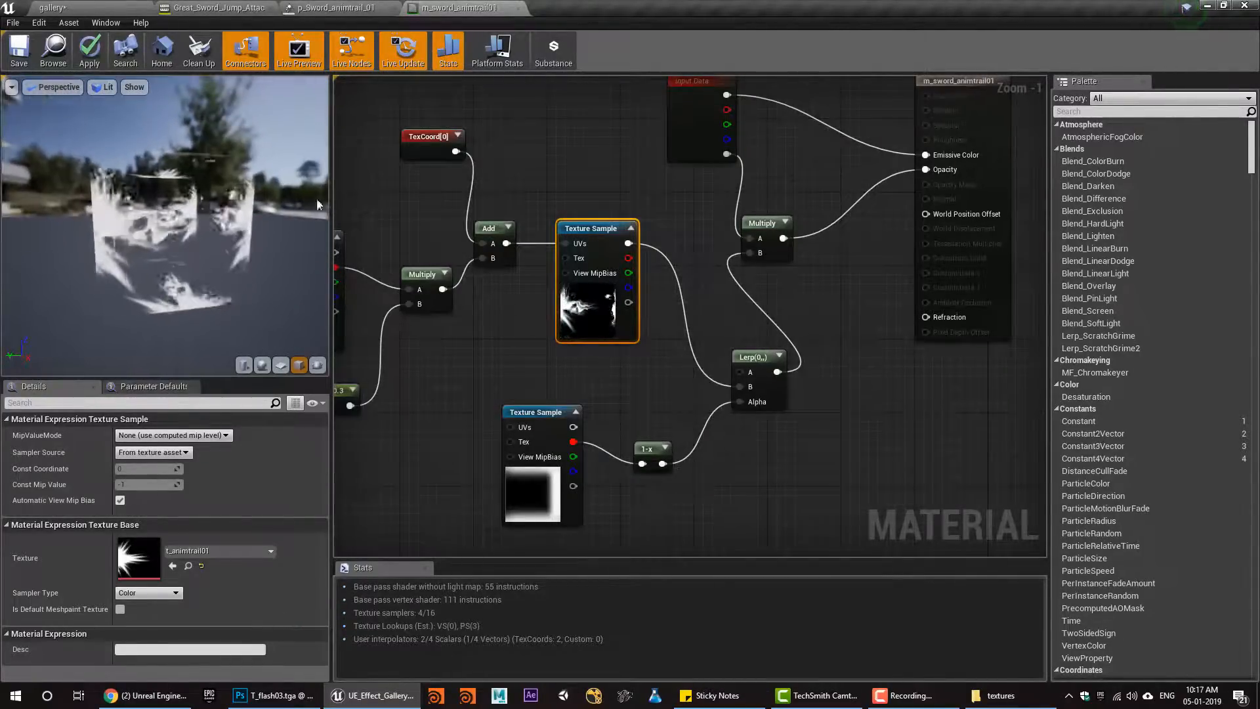
{"action": "mouse_move", "coordinate": [275, 239]}
{"action": "left_mouse_down"}
{"action": "mouse_move", "coordinate": [230, 220]}
{"action": "mouse_move", "coordinate": [266, 240]}
{"action": "left_mouse_up"}
Insert a Power node between the t_mask texture's red output and the 1-x node
{"action": "left_click_drag", "start_coordinate": [515, 483], "coordinate": [404, 485]}
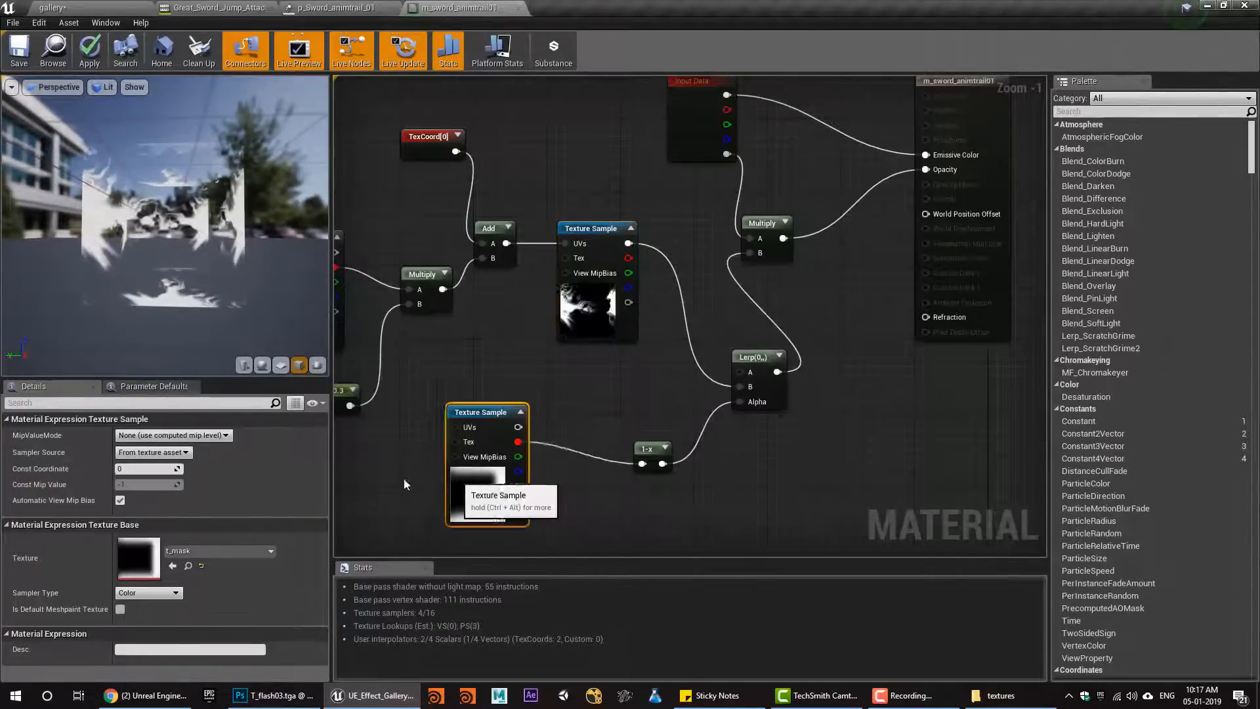
{"action": "right_click", "coordinate": [499, 470]}
{"action": "type", "text": "power"}
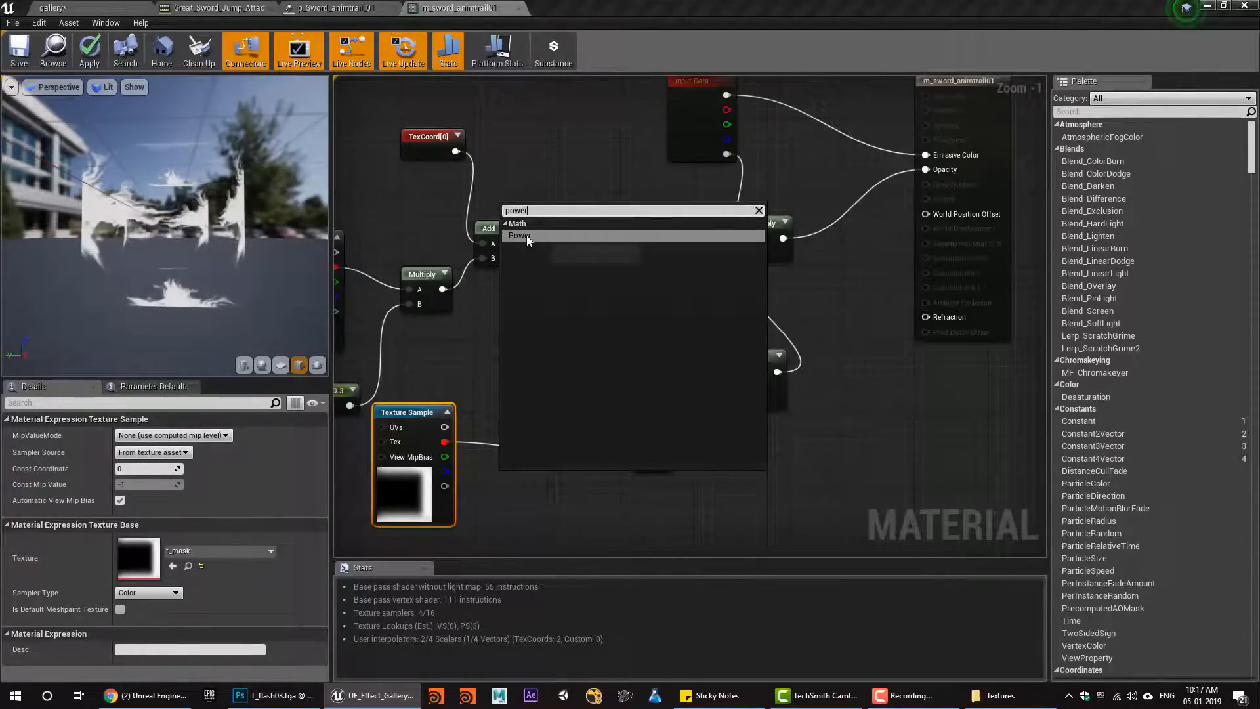
{"action": "left_click", "coordinate": [526, 235]}
{"action": "left_click_drag", "start_coordinate": [449, 437], "coordinate": [643, 464]}
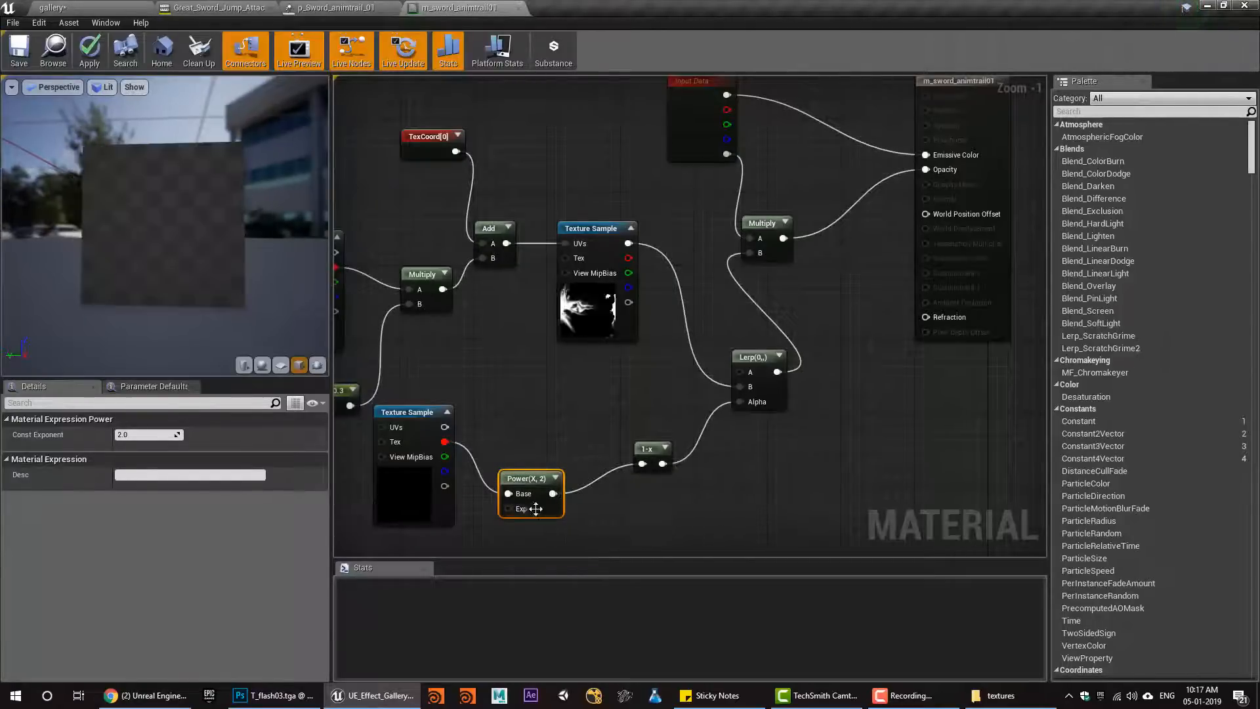
{"action": "left_click_drag", "start_coordinate": [554, 501], "coordinate": [566, 490]}
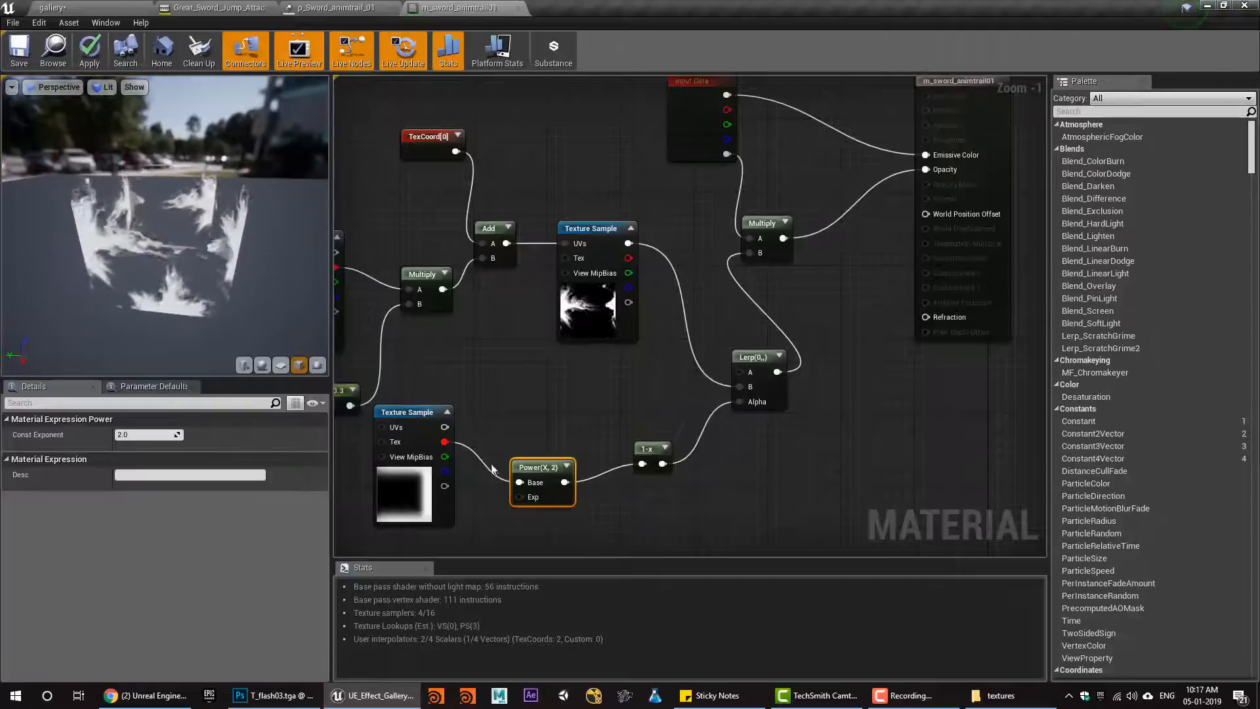
Set the Power node's constant exponent to 5
{"action": "left_click", "coordinate": [143, 434]}
{"action": "type", "text": "5"}
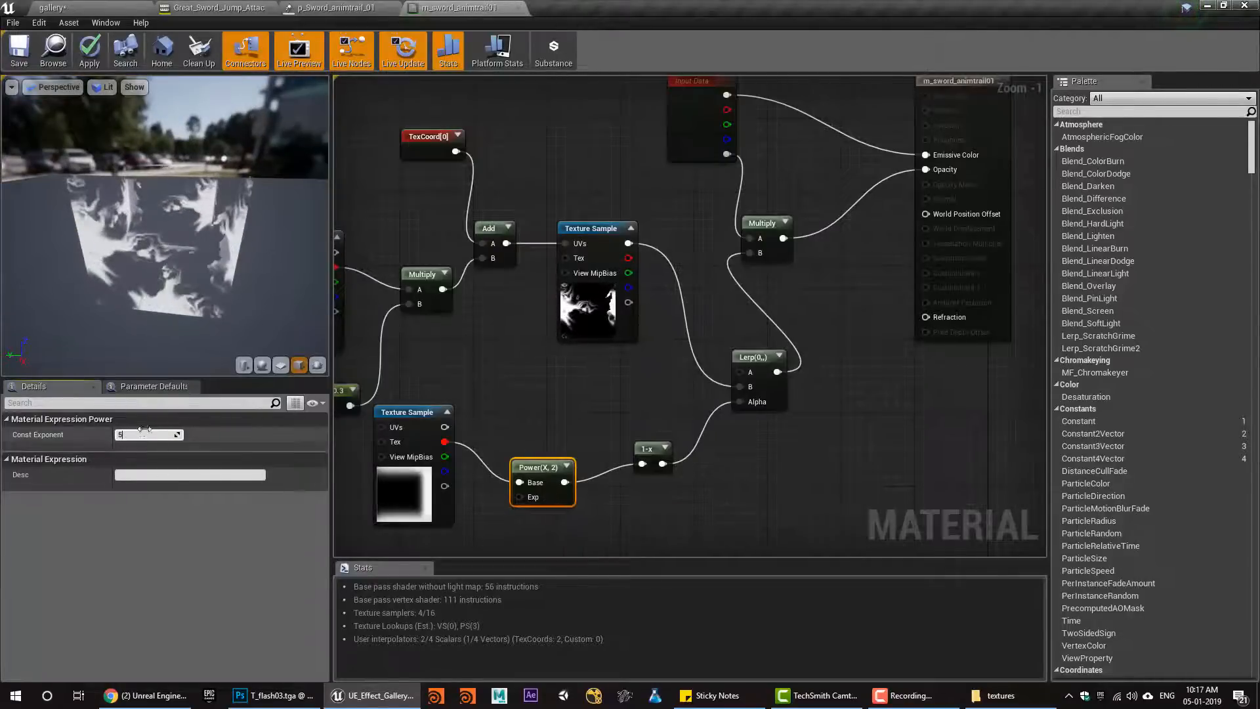
{"action": "key", "text": "Return"}
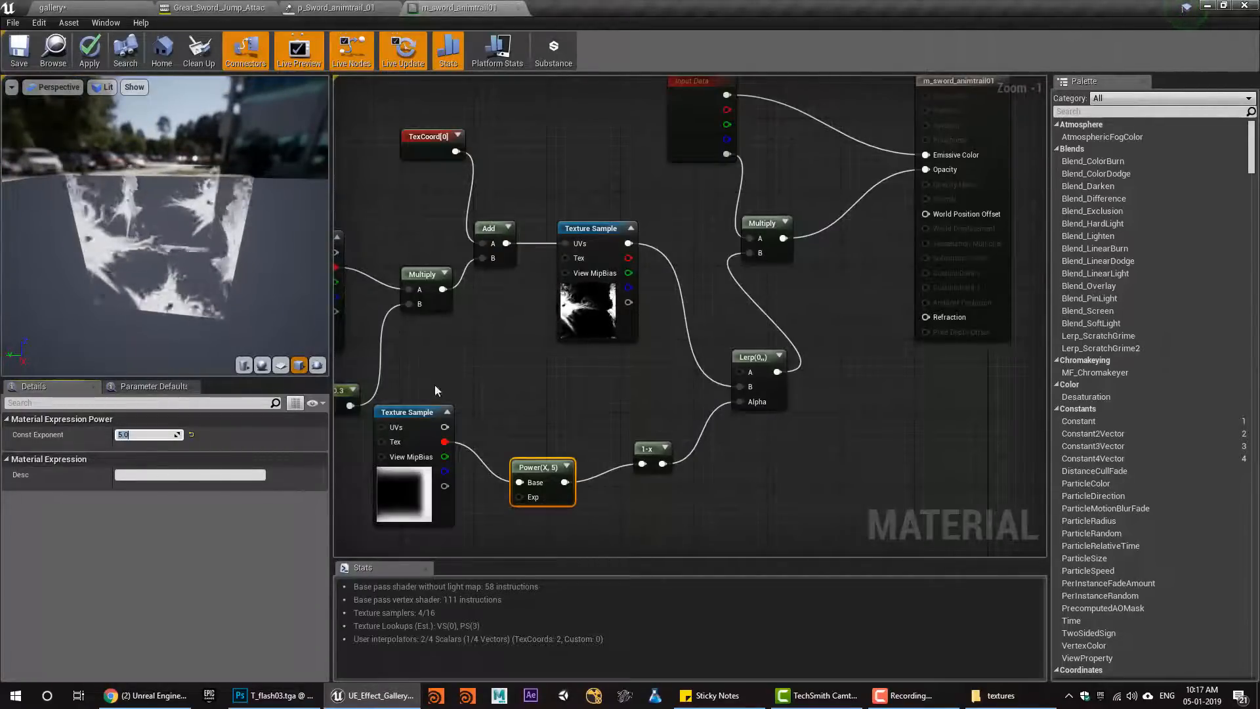
Set the animtrail emitter's constant Lifetime to 0.7 in p_Sword_animtrail_01 and save the particle system
{"action": "left_click", "coordinate": [948, 682]}
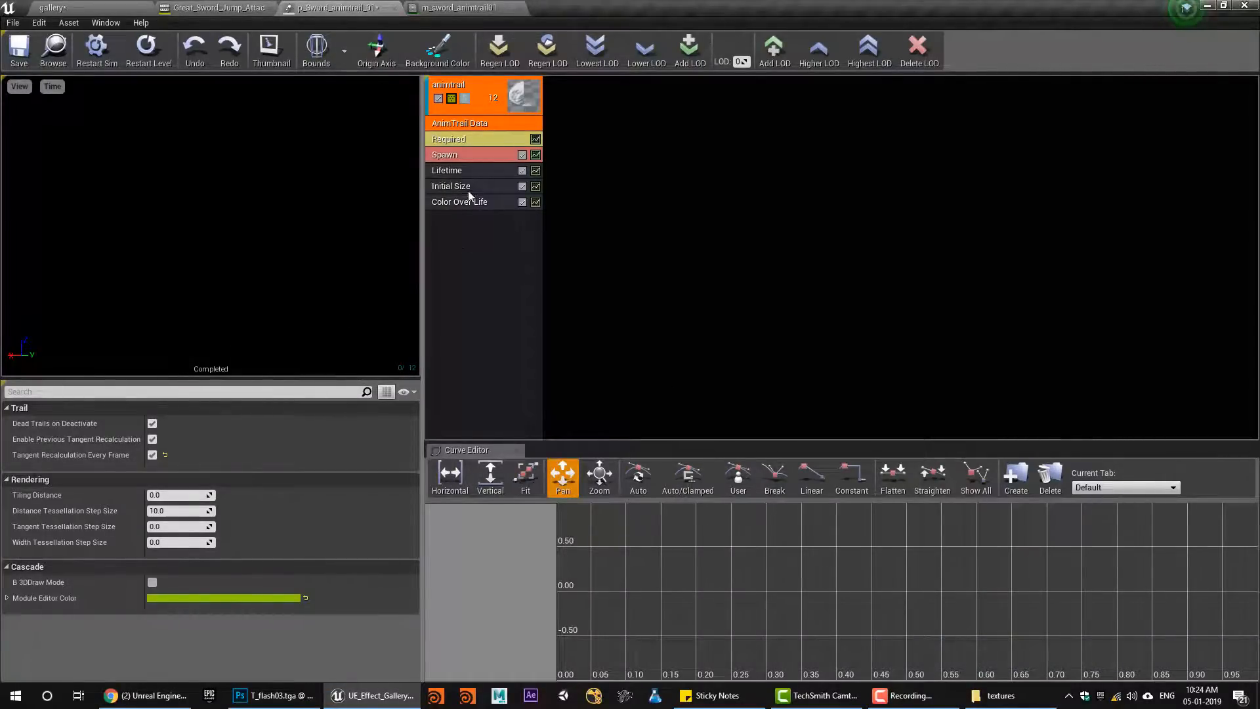
{"action": "left_click", "coordinate": [464, 172]}
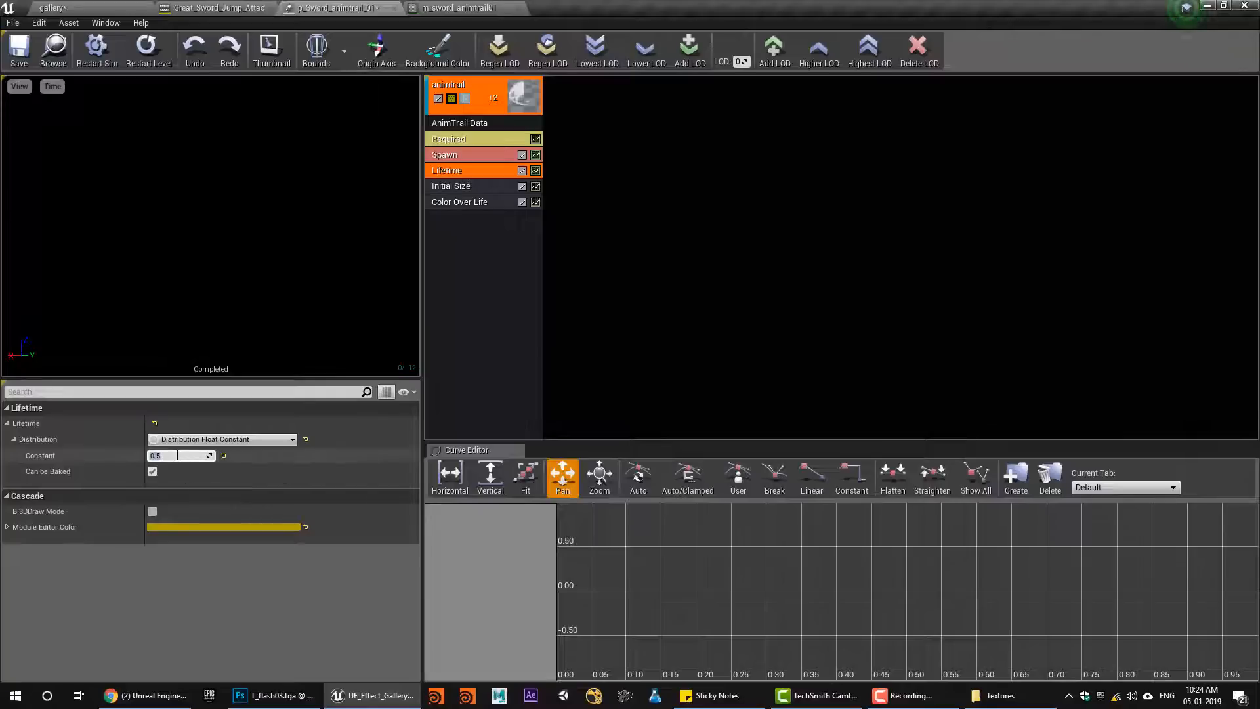
{"action": "type", "text": "0.7"}
{"action": "key", "text": "Return"}
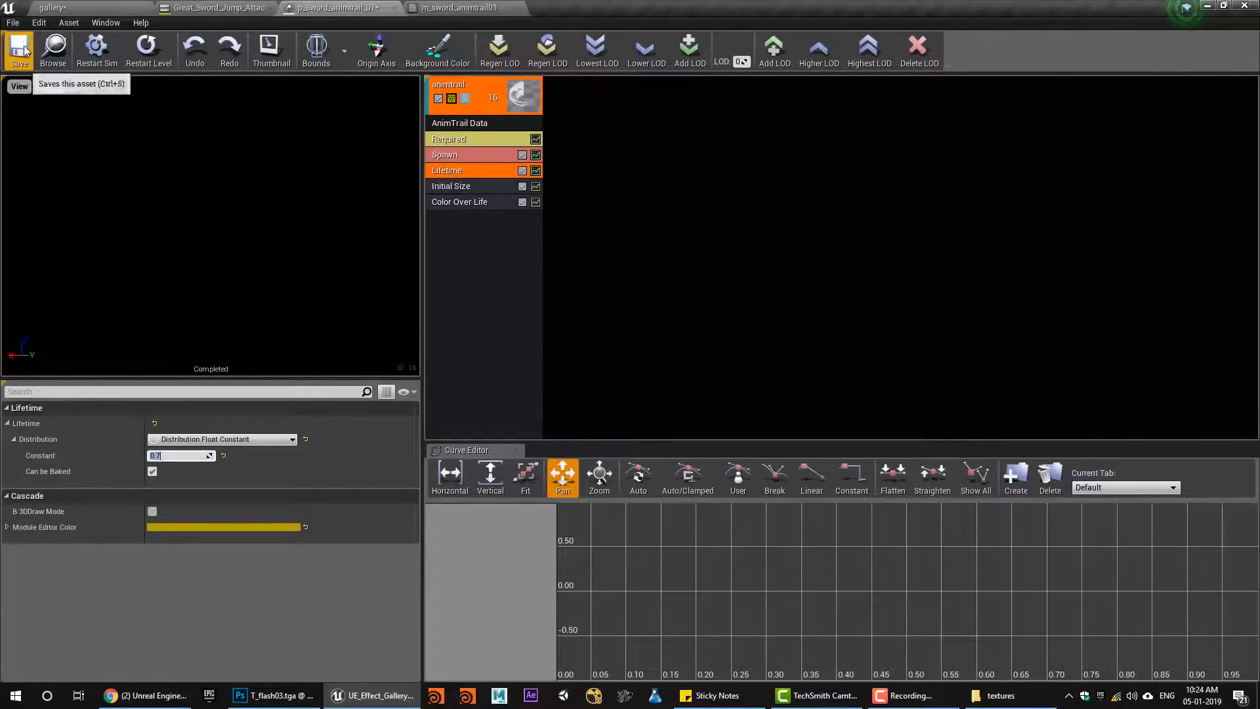
Inspect the sword trail in the Great_Sword_Jump_Attack_Anim_Composite preview, toggling its playback
{"action": "left_click", "coordinate": [195, 8]}
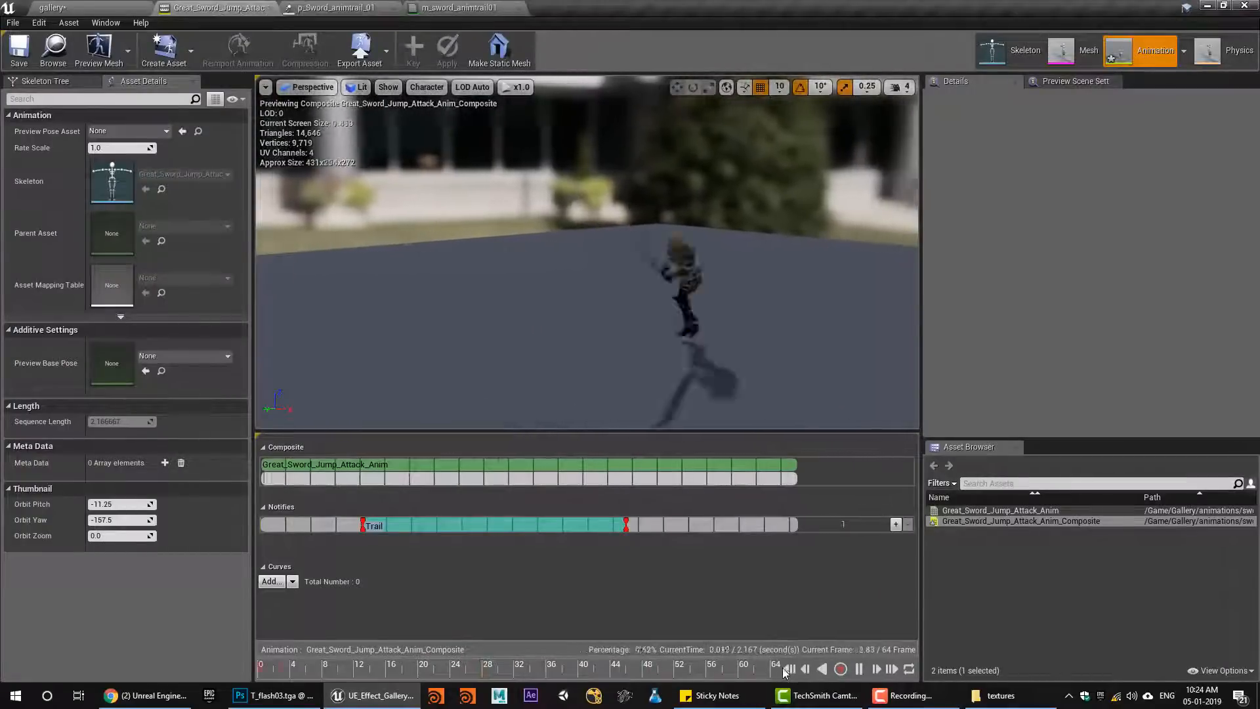
{"action": "left_click", "coordinate": [860, 669]}
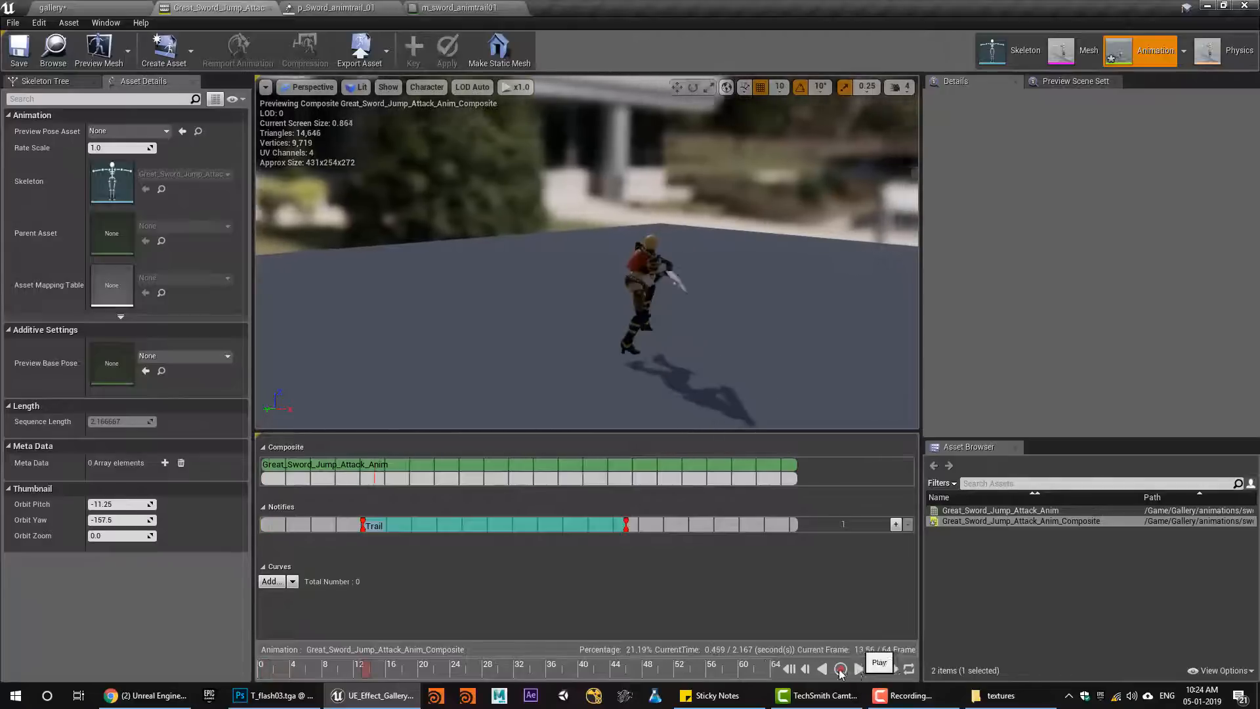
{"action": "left_click", "coordinate": [859, 669]}
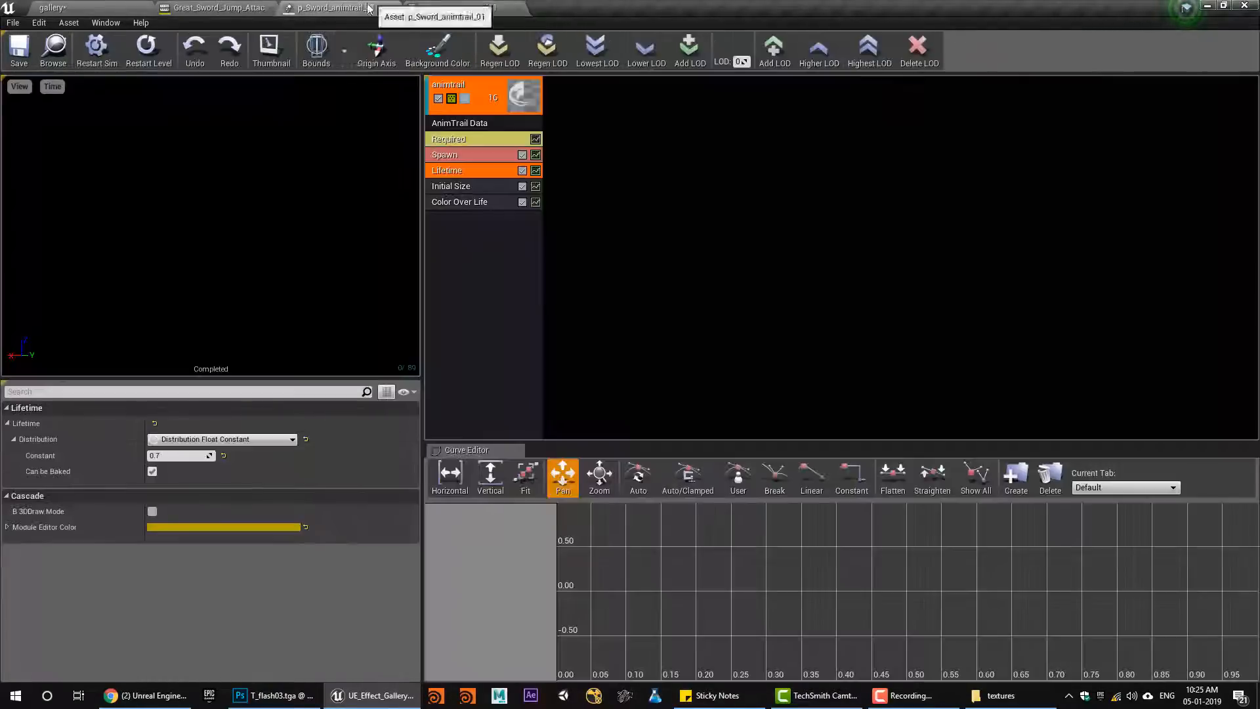
Set the first Color Over Life point's output value in the animtrail emitter to R 37, G 7.5 and B 0.2
{"action": "left_click", "coordinate": [472, 204]}
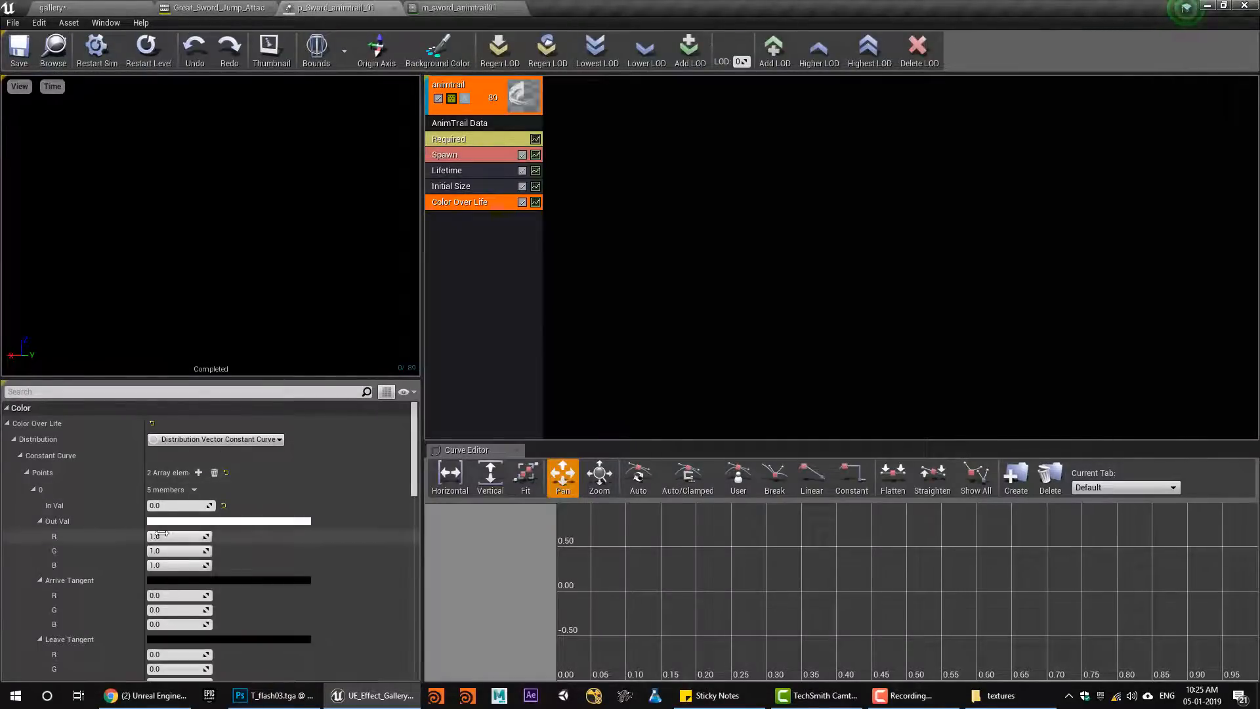
{"action": "left_click", "coordinate": [198, 533]}
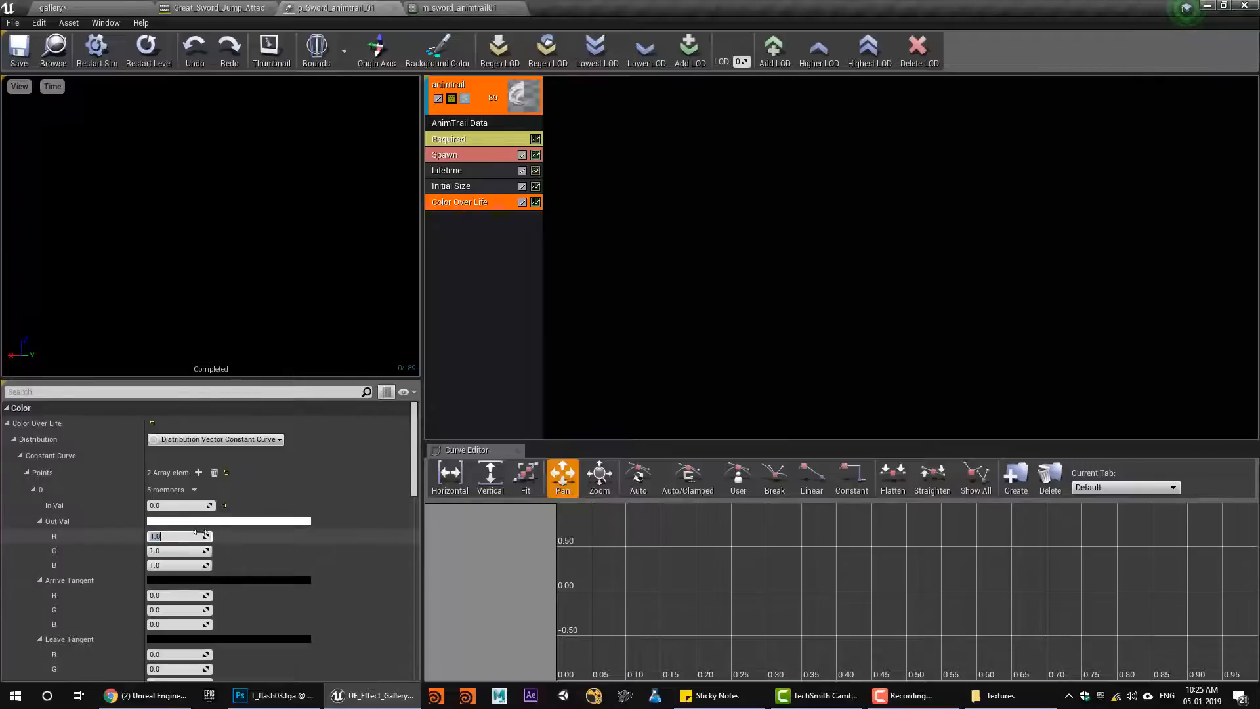
{"action": "type", "text": "37"}
{"action": "key", "text": "Tab"}
{"action": "type", "text": "7"}
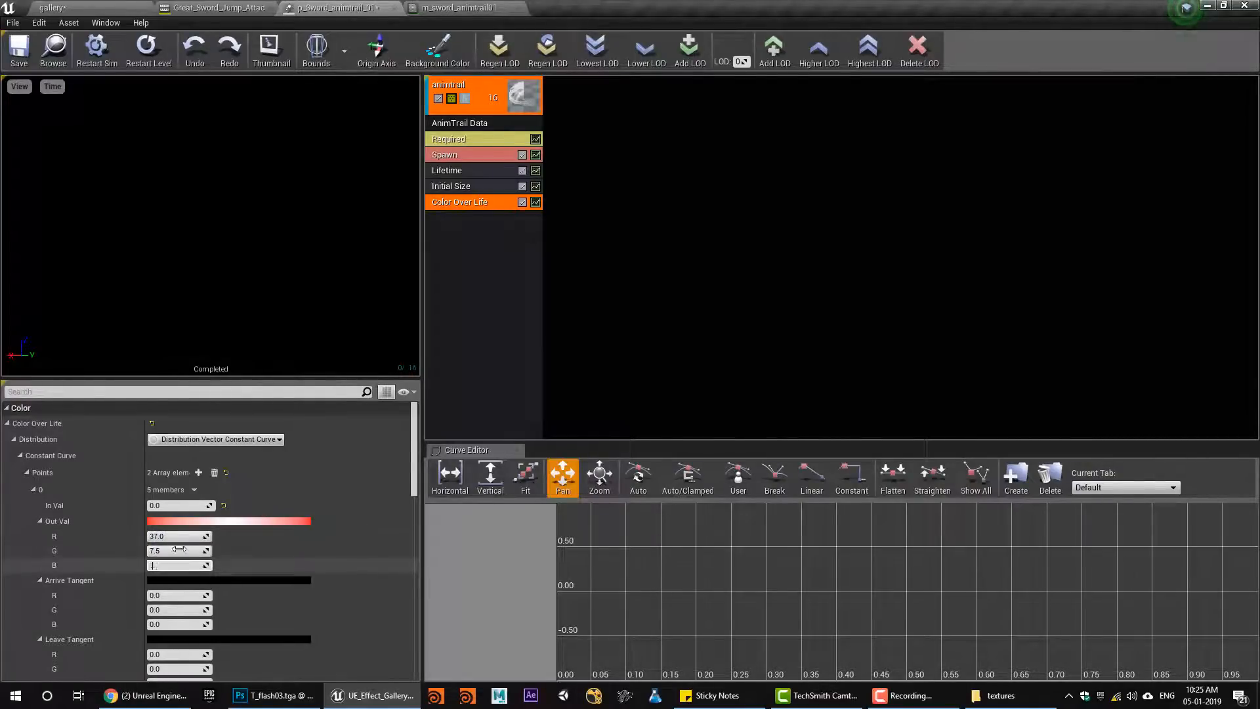
{"action": "type", "text": "0.2"}
{"action": "key", "text": "Return"}
Recolour the first Color Over Life point to bright magenta, about R 37, G 4.16 and B 33.75
{"action": "left_click", "coordinate": [229, 521]}
{"action": "left_click", "coordinate": [309, 407]}
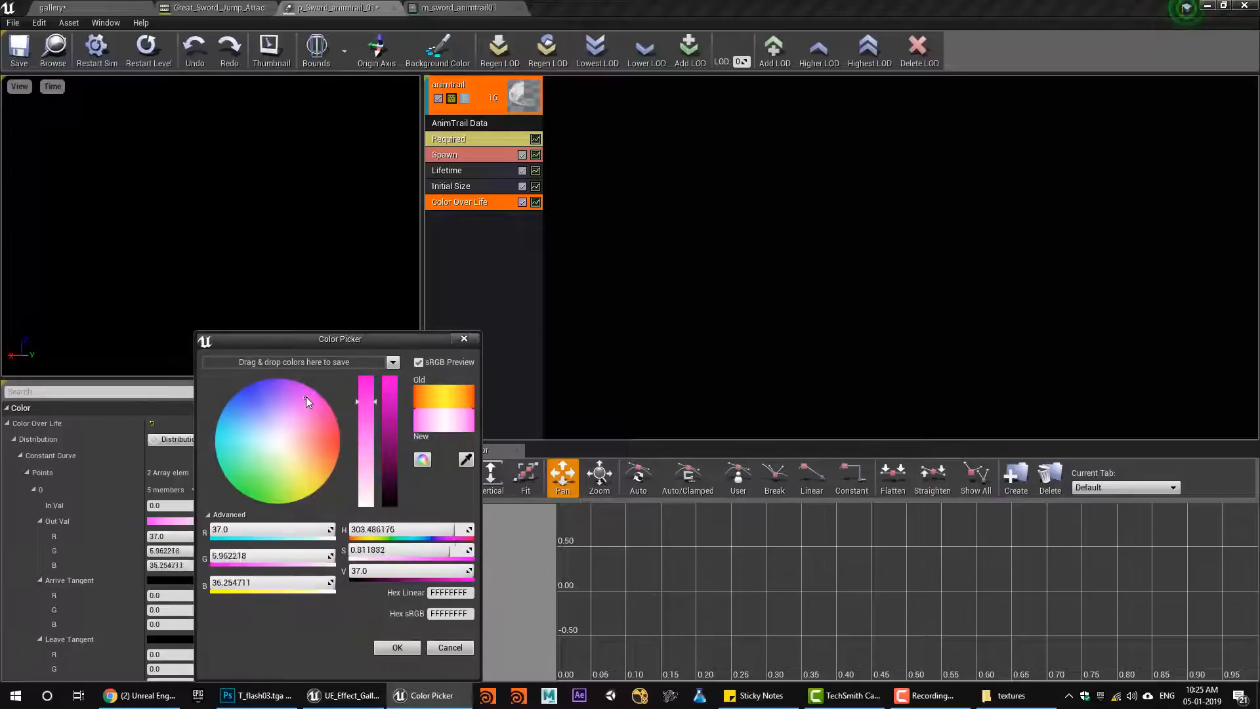
{"action": "left_click", "coordinate": [416, 649]}
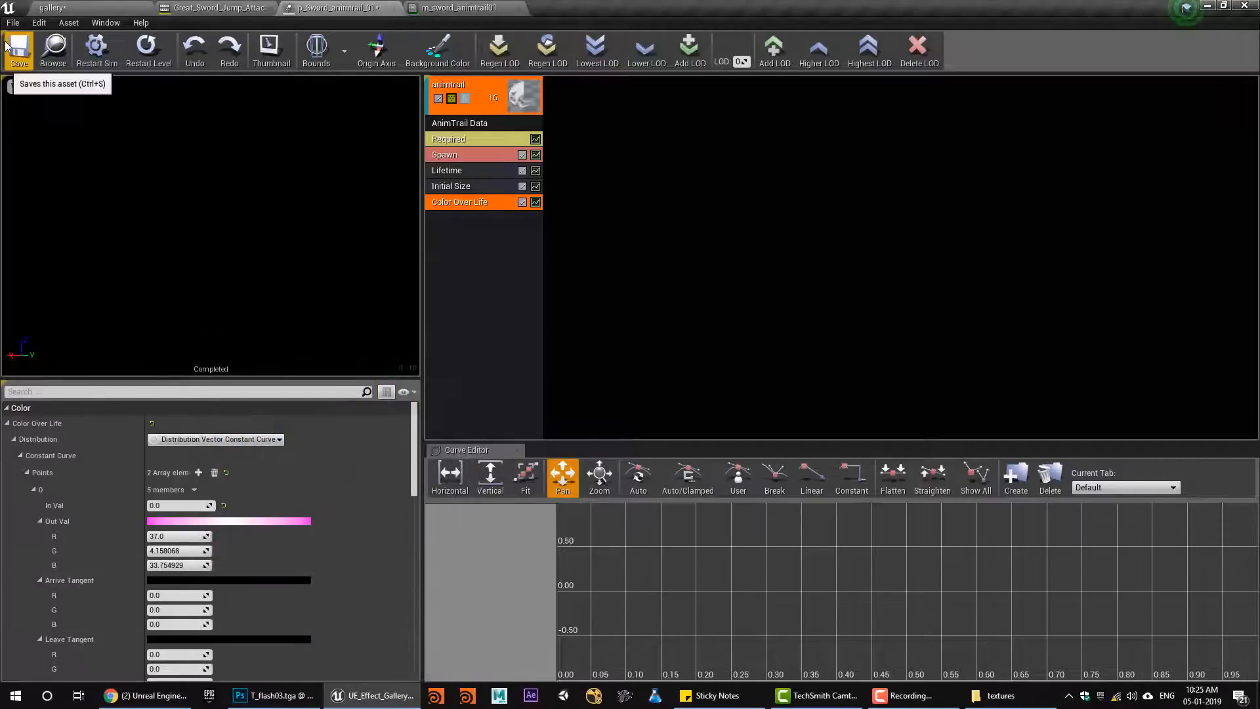
Preview the Great_Sword_Jump_Attack_Anim_Composite playback to check the sword trail, and pause it
{"action": "left_click", "coordinate": [164, 6]}
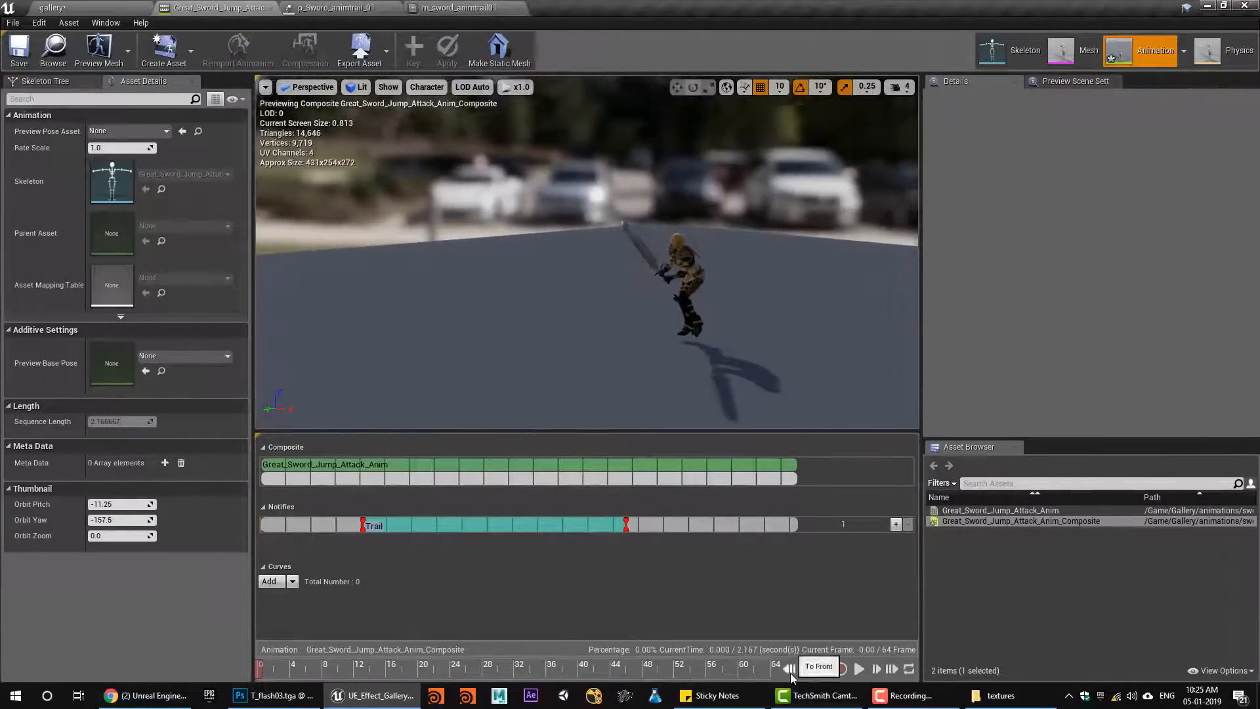
{"action": "left_click", "coordinate": [859, 670]}
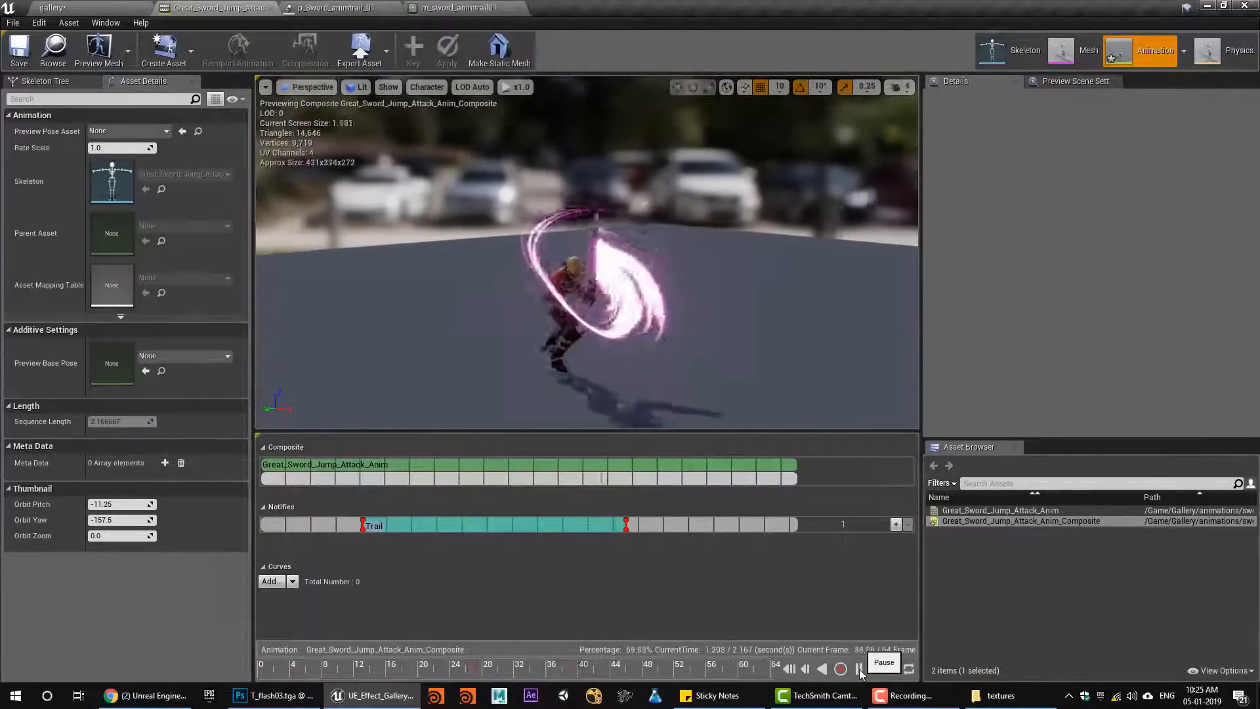
{"action": "left_click", "coordinate": [855, 669]}
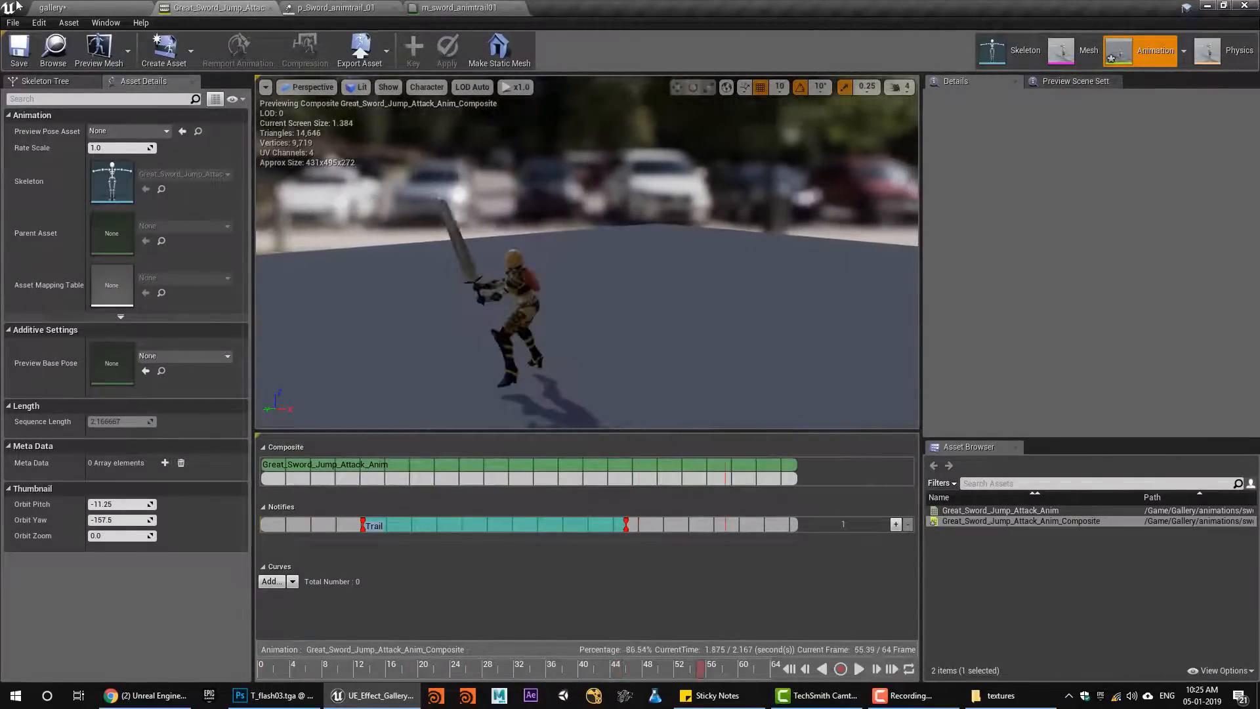
Place Great_Sword_Jump_Attack_Anim_Composite in the gallery level and set its scale to 3 on X, Y and Z
{"action": "left_click", "coordinate": [53, 50]}
{"action": "left_click_drag", "start_coordinate": [366, 558], "coordinate": [584, 338]}
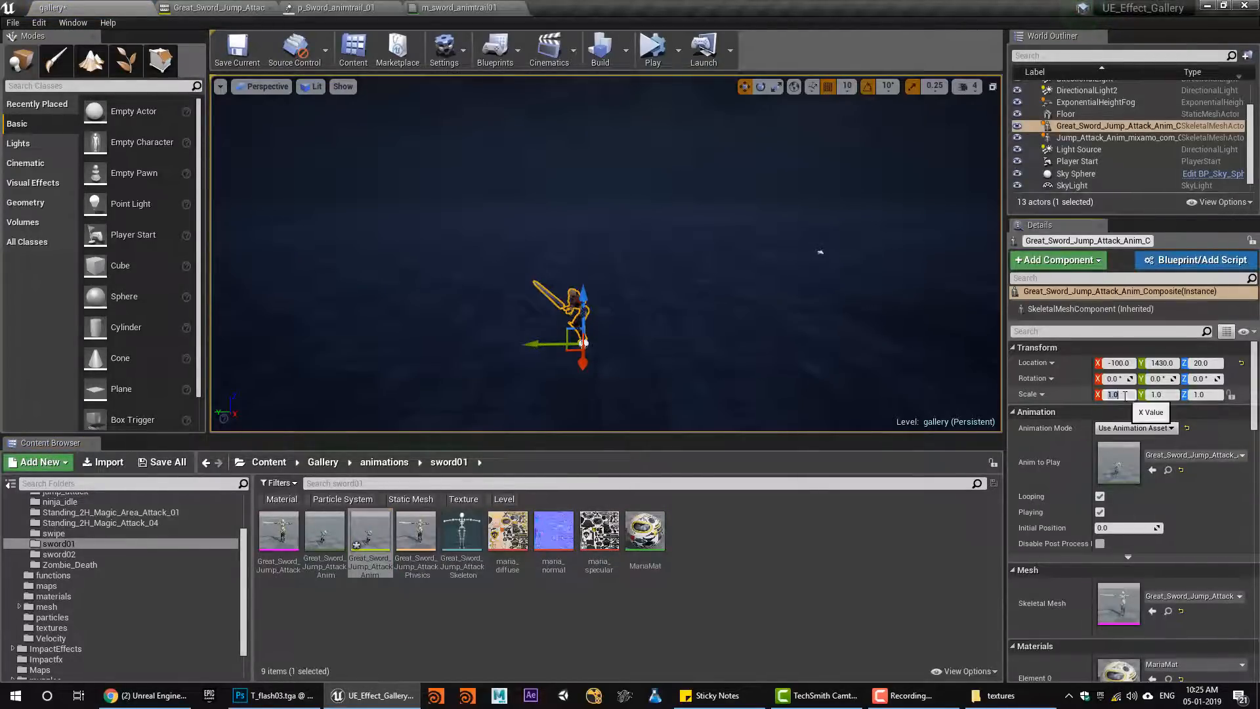
{"action": "type", "text": "3"}
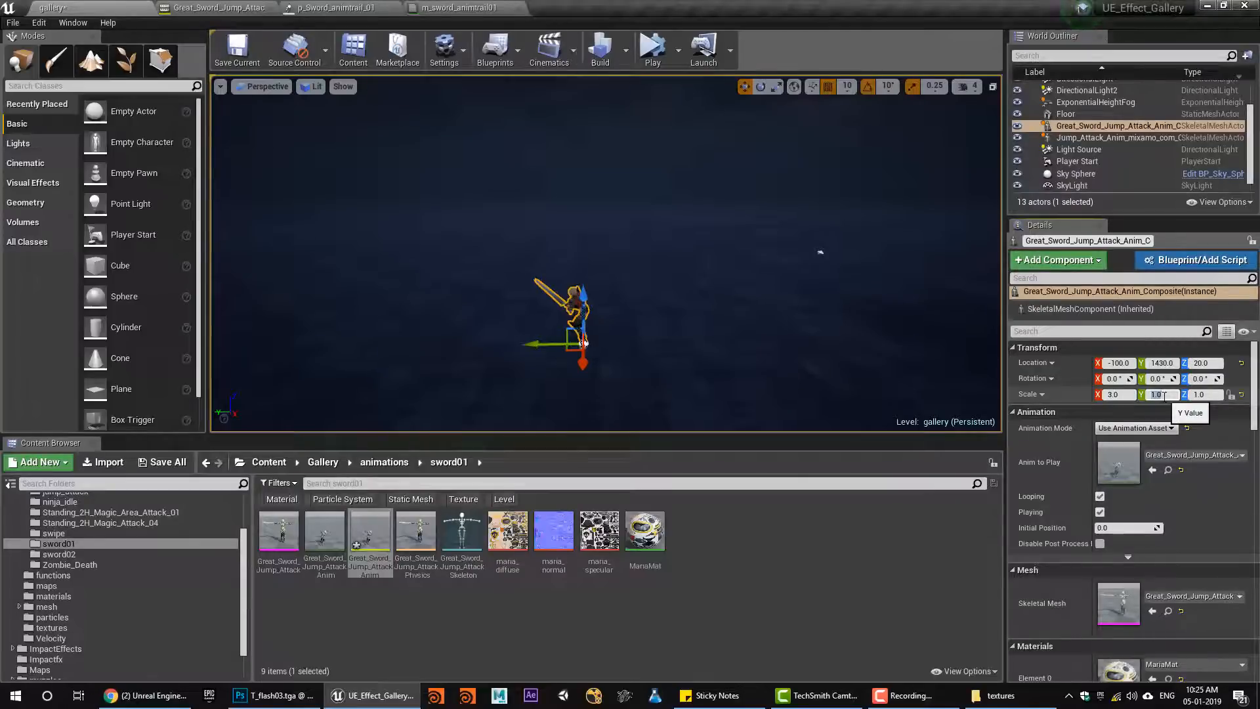
{"action": "type", "text": "3"}
{"action": "key", "text": "Return"}
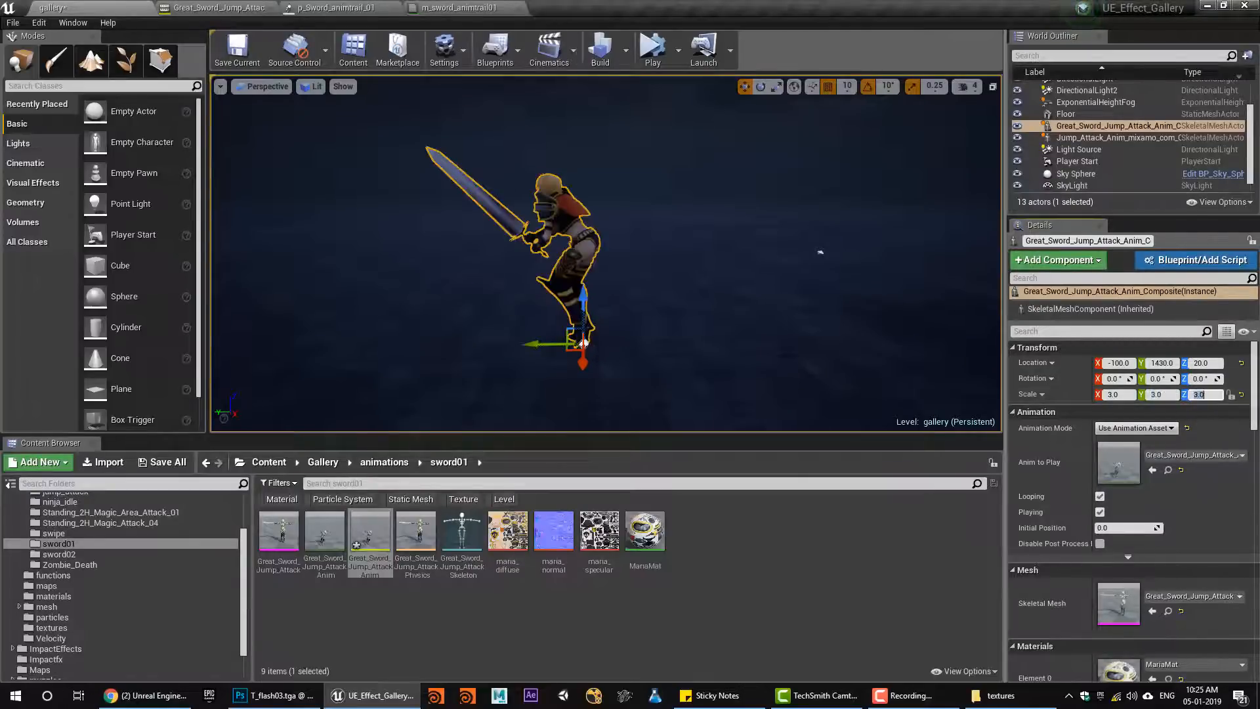
Play the level to watch the sword trail on the placed character, and stop the play session
{"action": "scroll", "coordinate": [529, 244], "scroll_direction": "down", "scroll_amount": 4}
{"action": "left_click", "coordinate": [387, 199]}
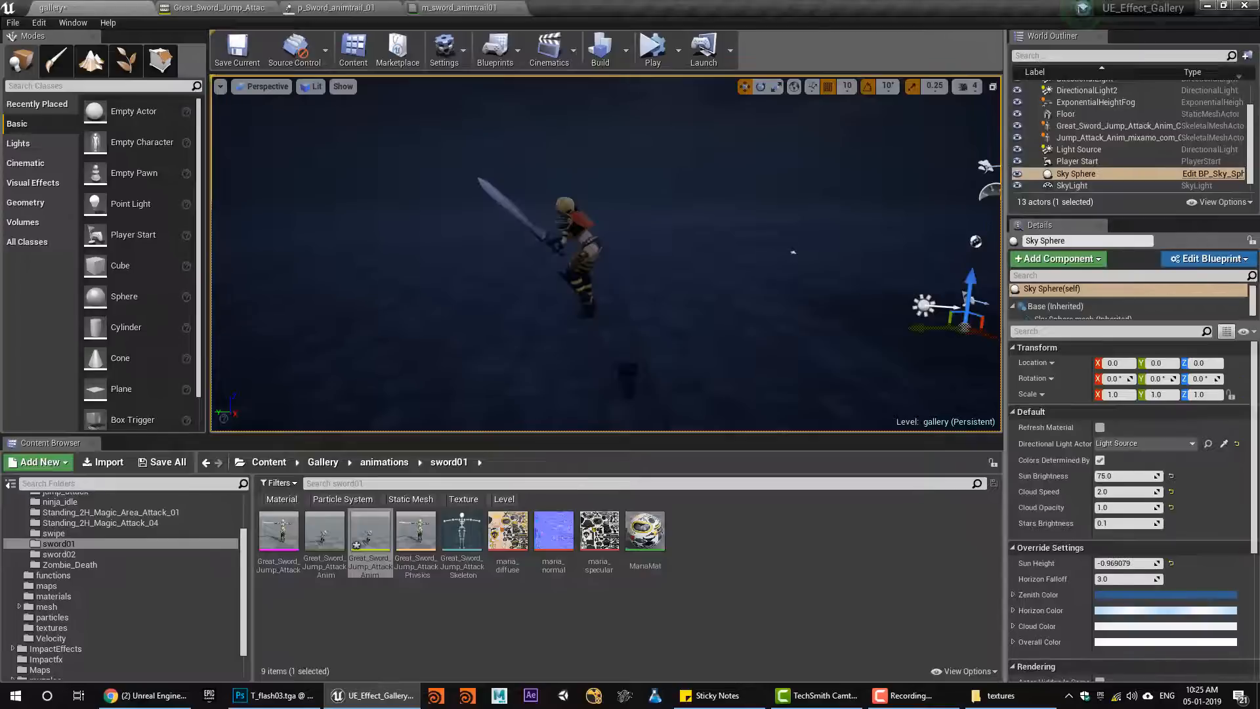
{"action": "left_click_drag", "start_coordinate": [388, 199], "coordinate": [440, 204], "text": "alt"}
{"action": "right_click_drag", "start_coordinate": [727, 359], "coordinate": [701, 365]}
{"action": "left_click", "coordinate": [667, 50]}
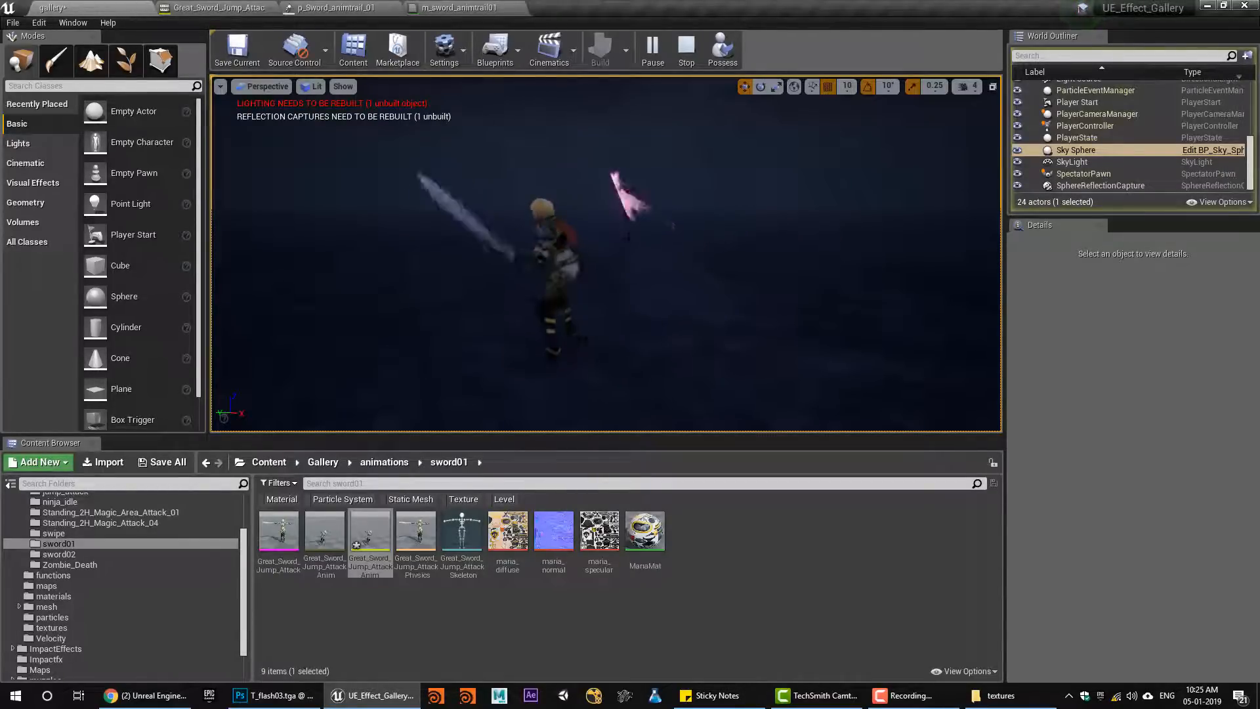
{"action": "left_click", "coordinate": [687, 53]}
Extend the Trail notify to the end of the Great_Sword_Jump_Attack_Anim_Composite timeline and save the asset
{"action": "left_click", "coordinate": [335, 7]}
{"action": "left_click", "coordinate": [217, 7]}
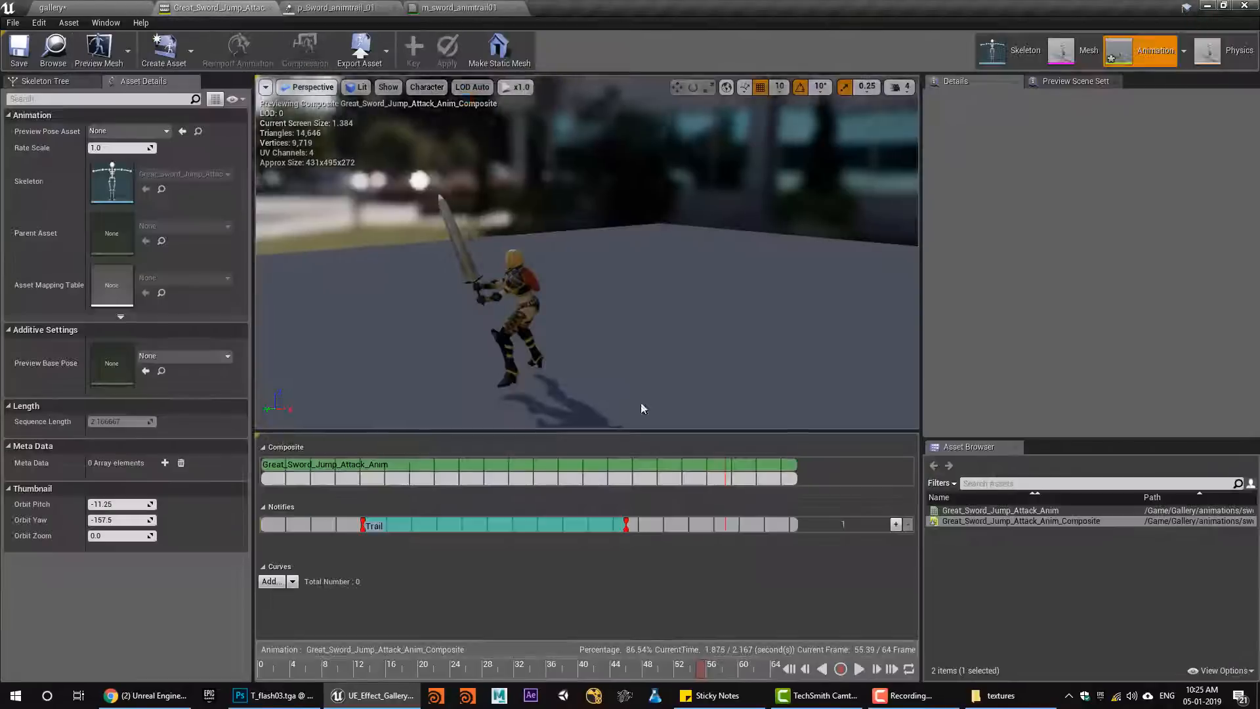
{"action": "left_click_drag", "start_coordinate": [626, 525], "coordinate": [796, 525]}
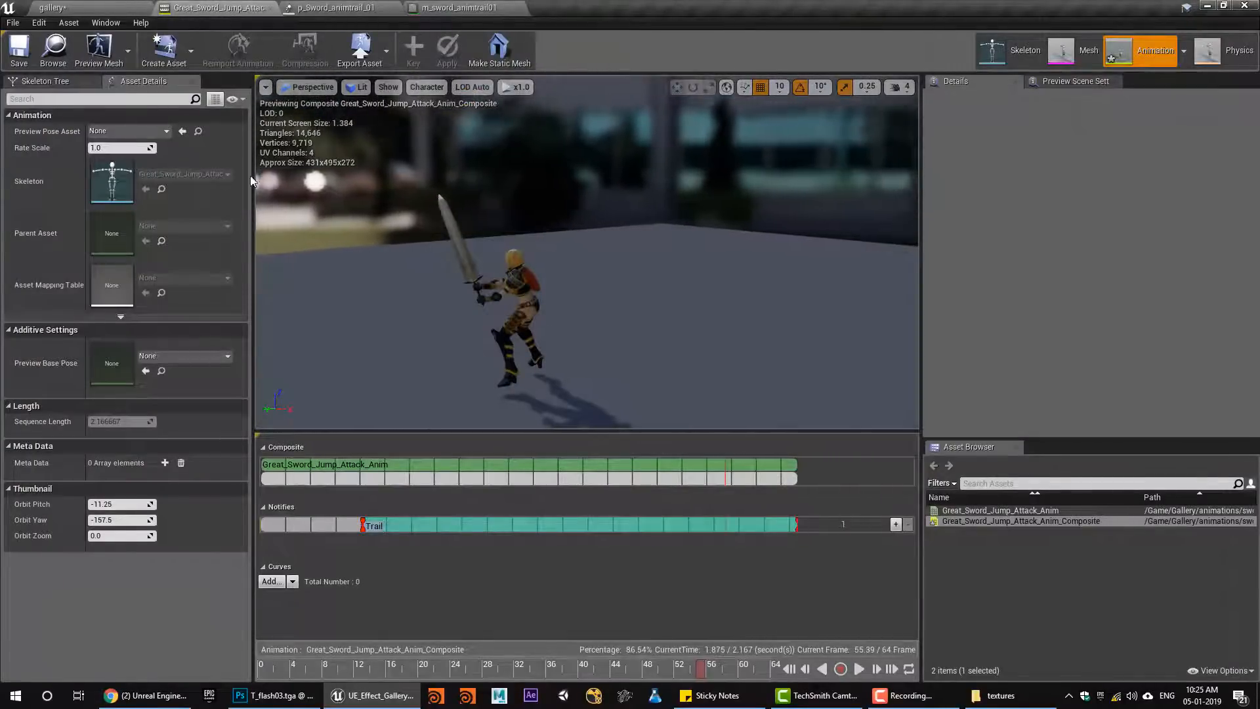
{"action": "left_click", "coordinate": [22, 69]}
Run the gallery level to check the trail with the extended notify, and end the run
{"action": "left_click", "coordinate": [53, 7]}
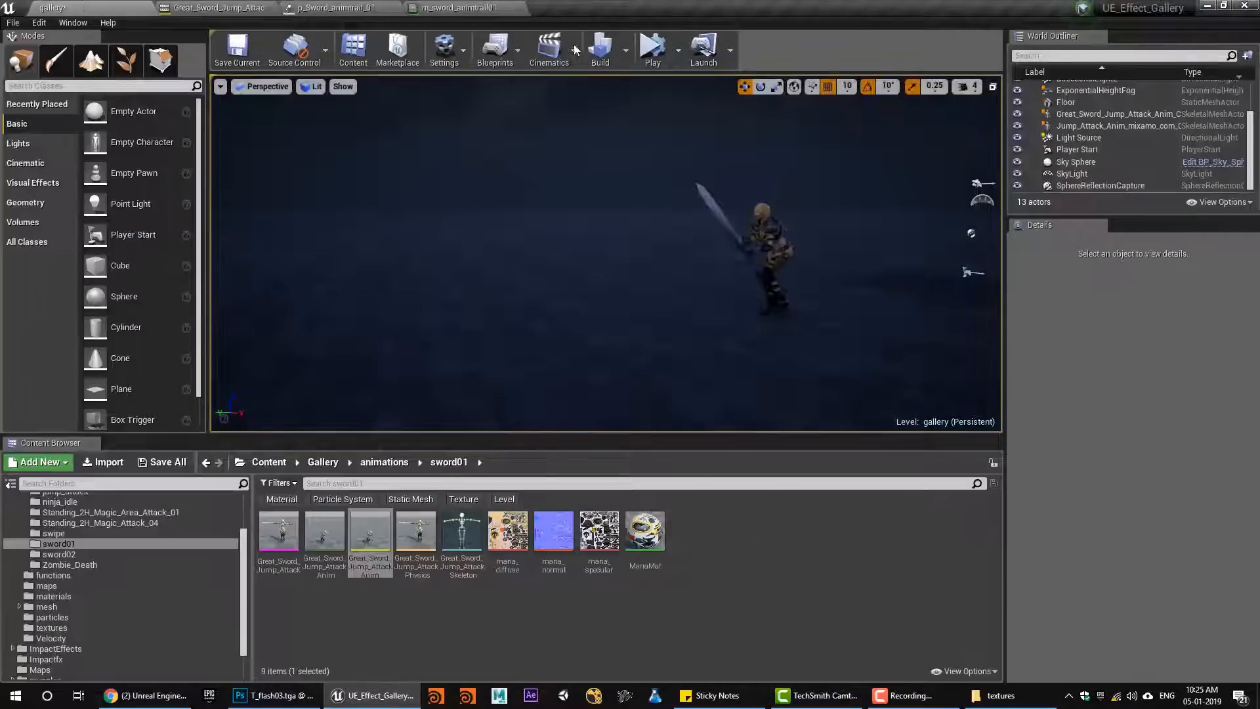
{"action": "left_click", "coordinate": [653, 57]}
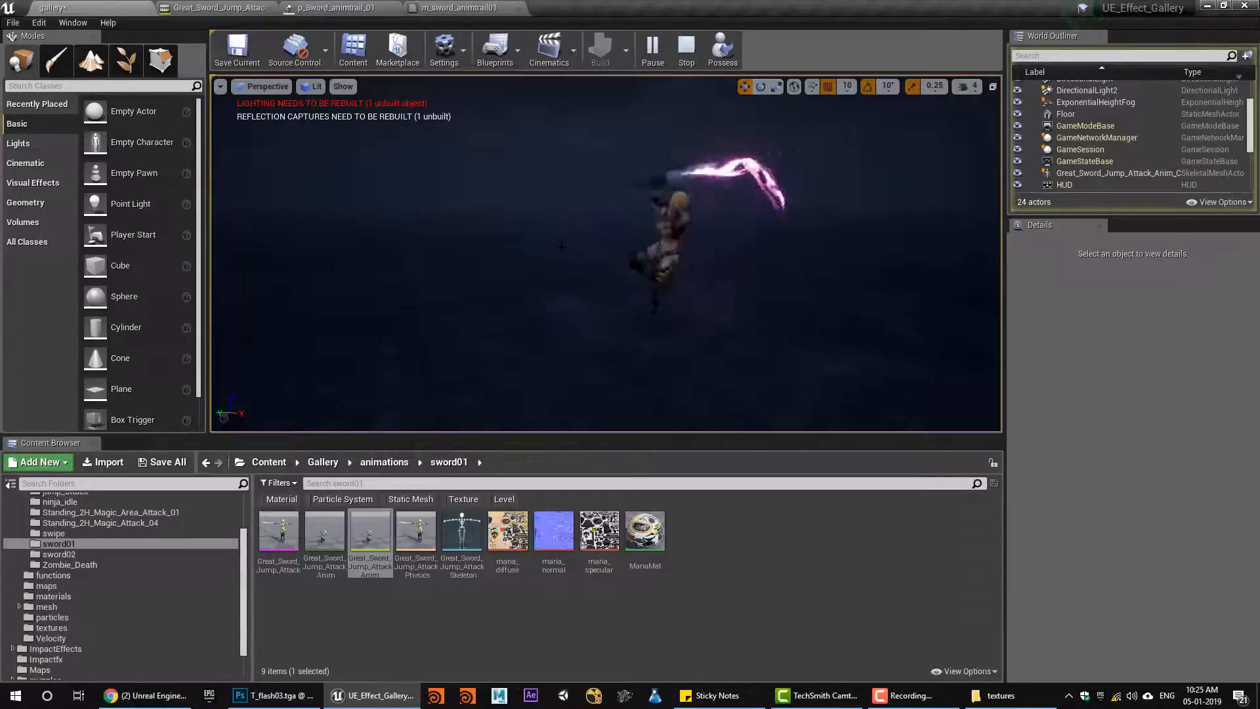
{"action": "key", "text": "Escape"}
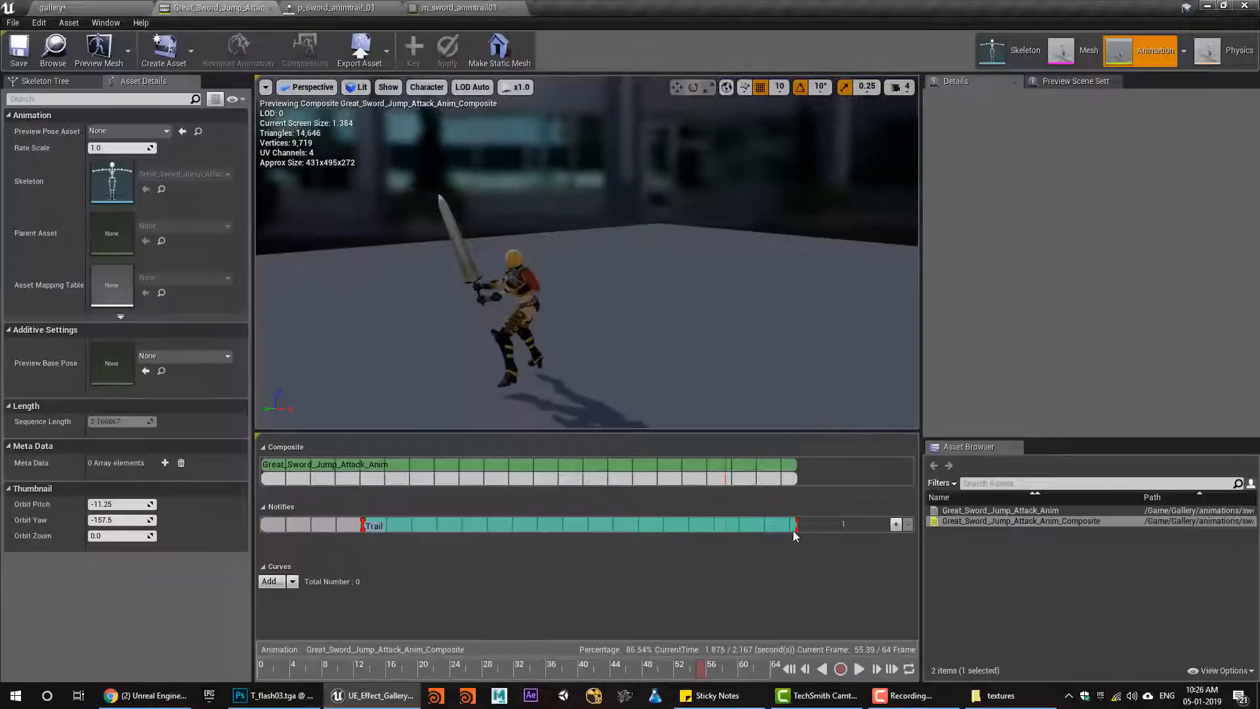
Pull the Trail notify's end slightly back from the end of the timeline and test it by playing the level
{"action": "left_click", "coordinate": [790, 527]}
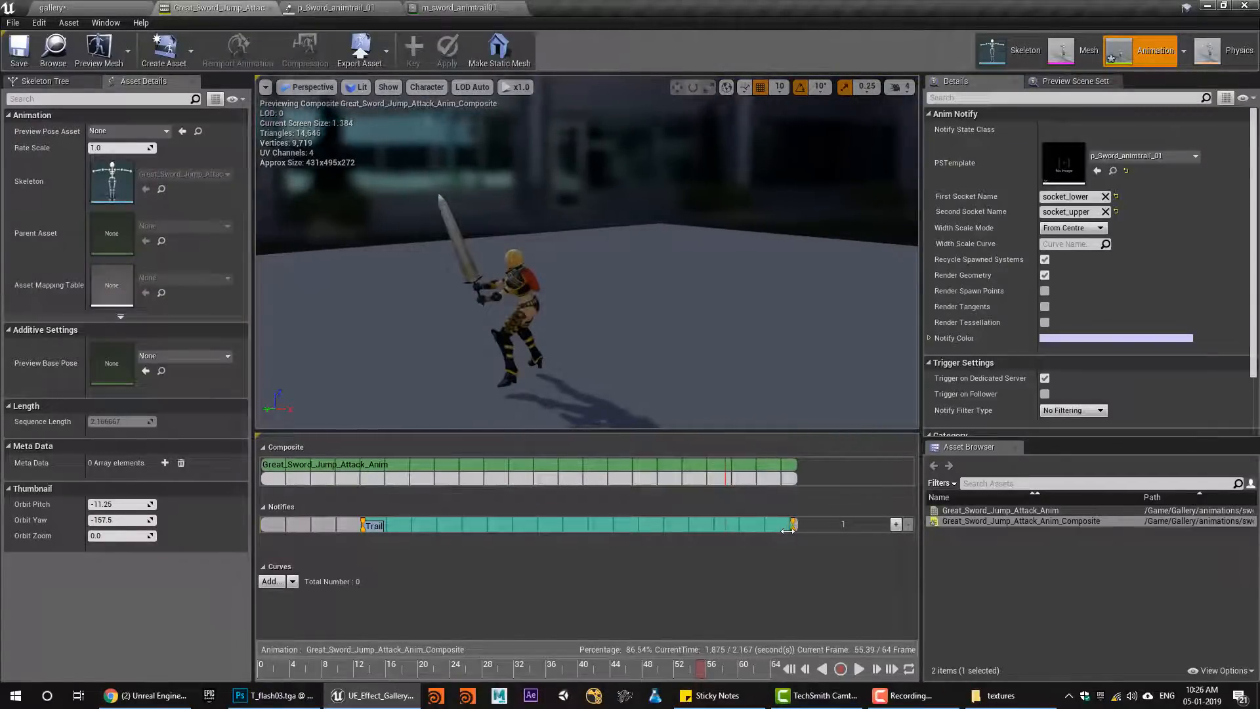
{"action": "left_click", "coordinate": [142, 9]}
{"action": "left_click", "coordinate": [649, 51]}
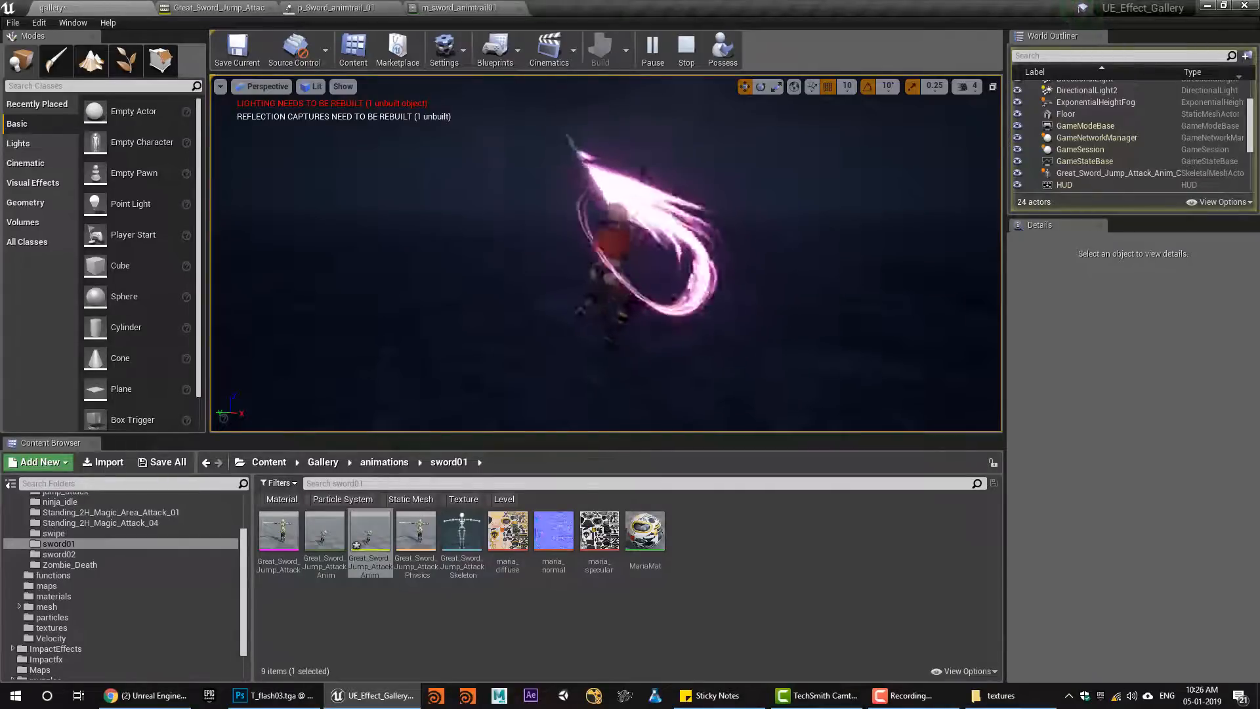
{"action": "left_click", "coordinate": [689, 63]}
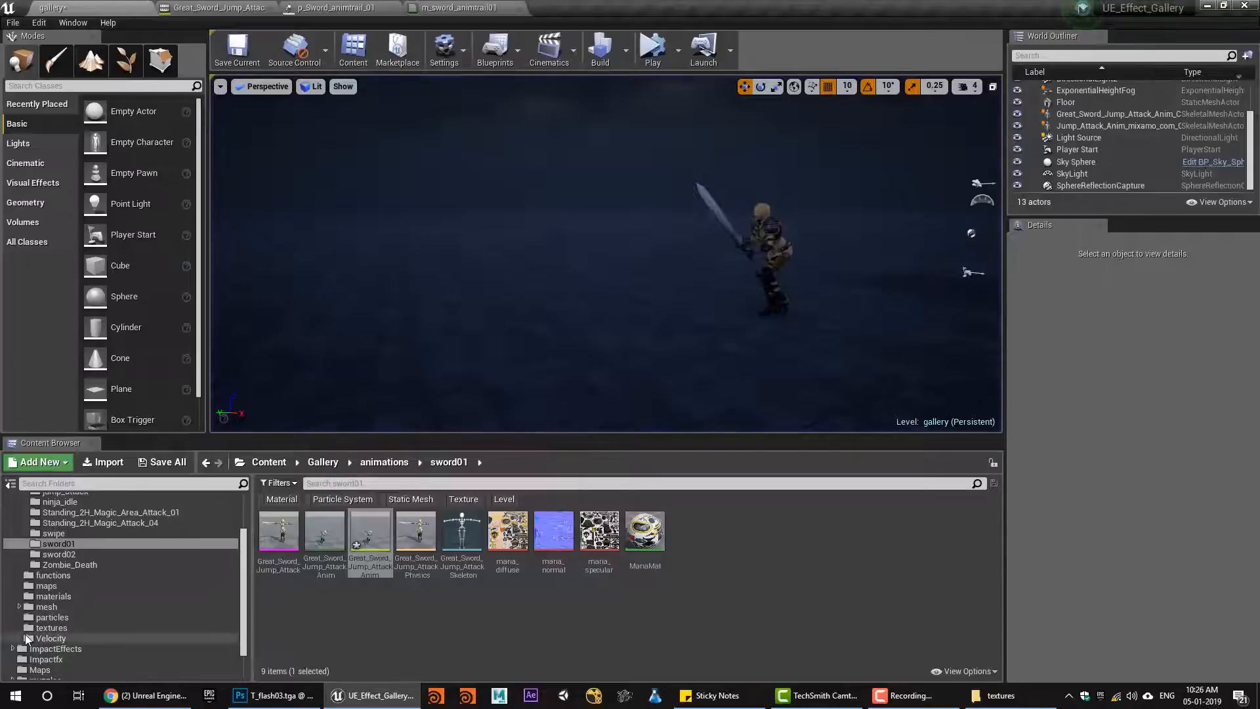
Create a particle system named p_animtrail_particles in the Gallery particles folder and open it for editing
{"action": "left_click", "coordinate": [64, 619]}
{"action": "scroll", "coordinate": [802, 622], "scroll_direction": "down", "scroll_amount": 3}
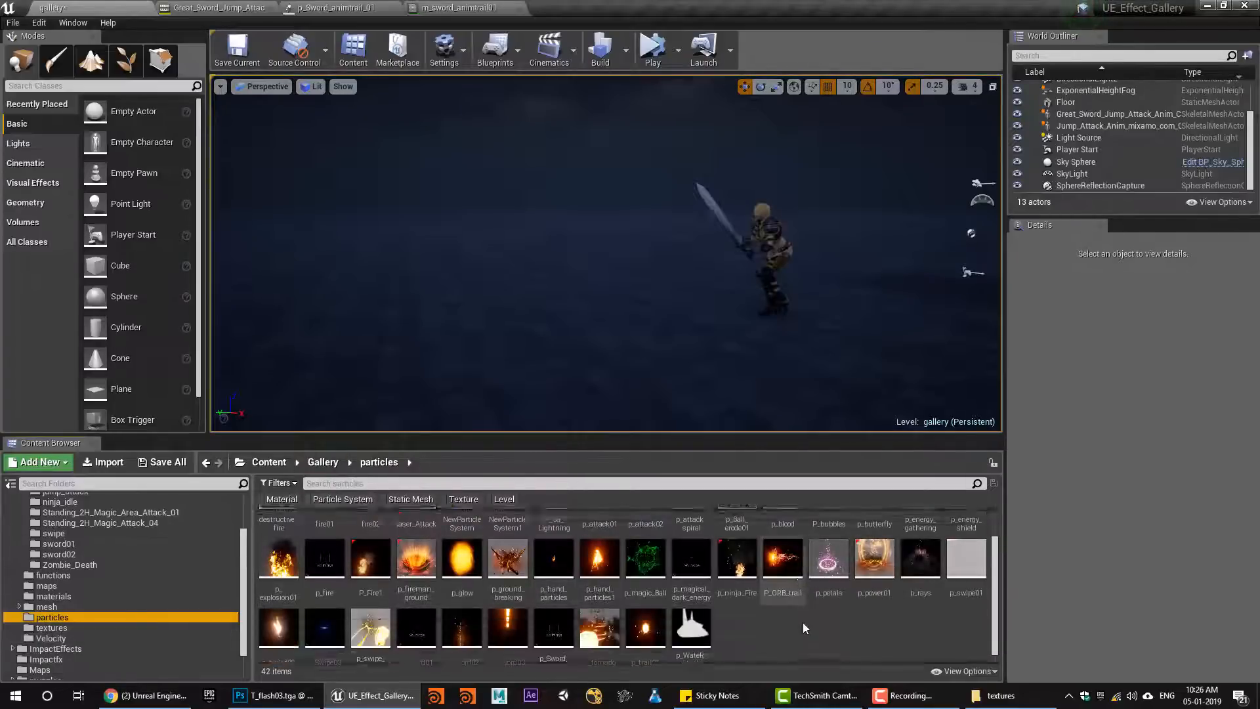
{"action": "right_click", "coordinate": [784, 633]}
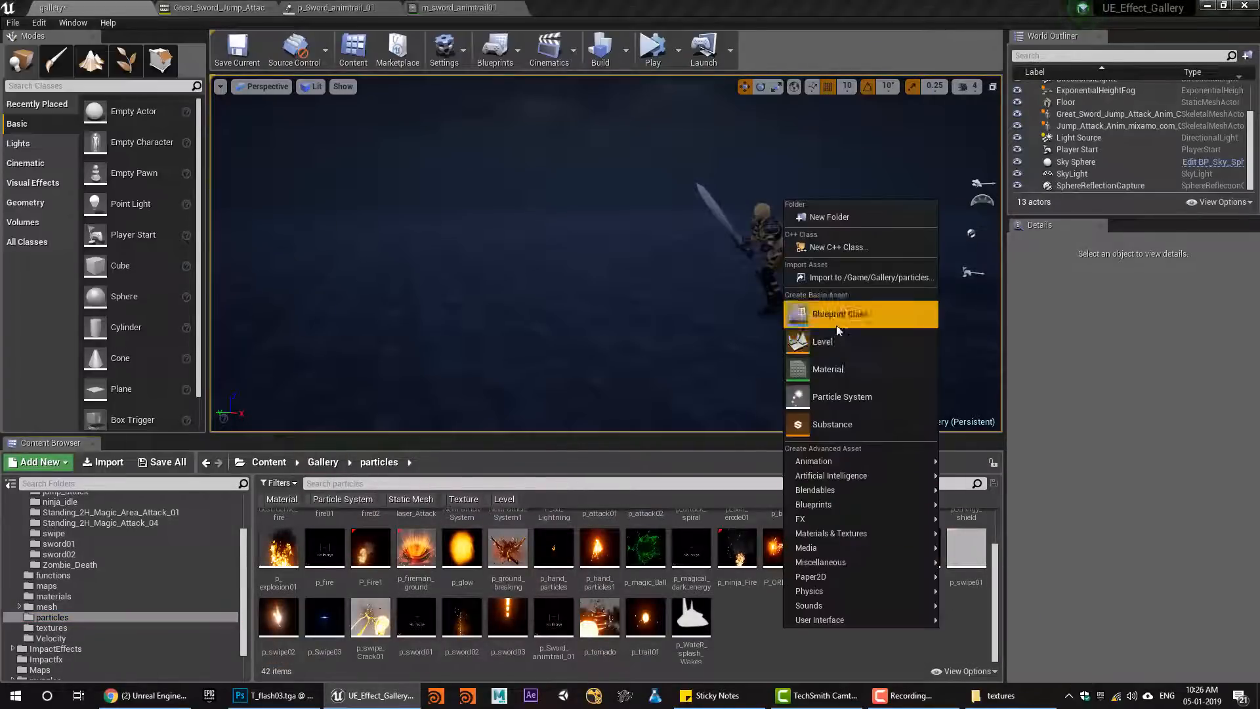
{"action": "left_click", "coordinate": [864, 396]}
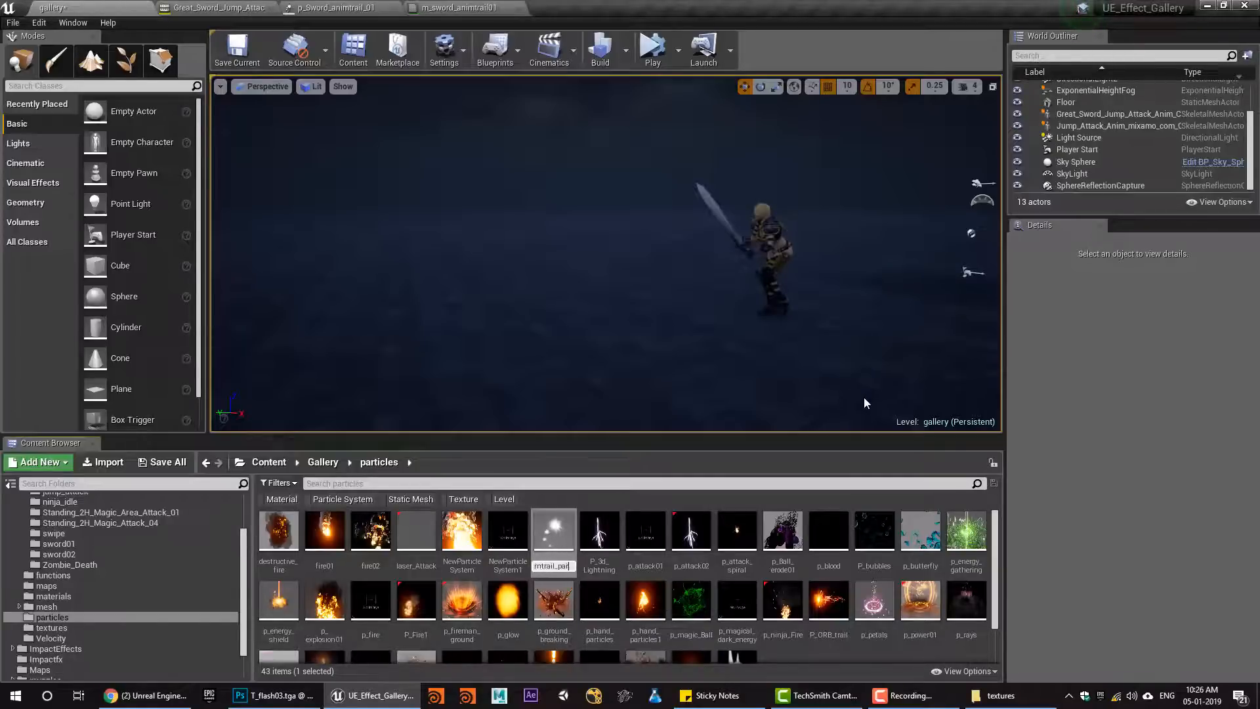
{"action": "type", "text": "p_animtrail_particles"}
{"action": "key", "text": "Return"}
{"action": "key", "text": "Return"}
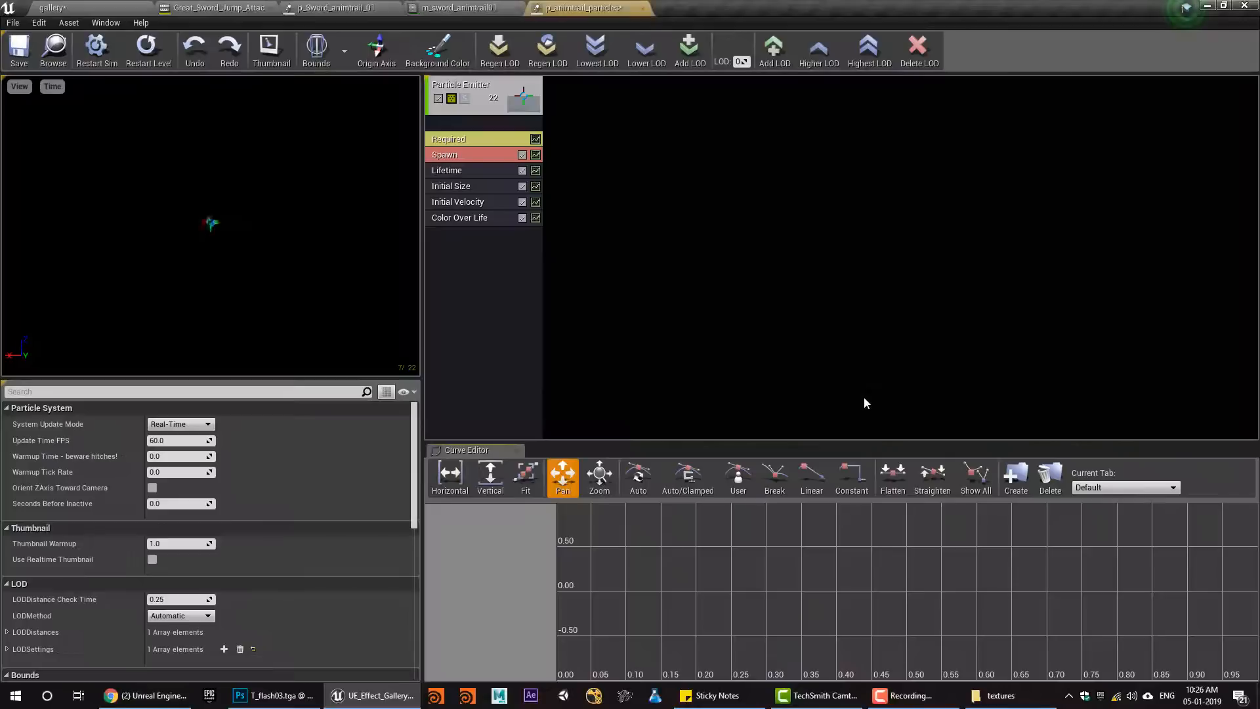
Assign the M_Radial_Gradient material in the emitter's Required module and inspect that material's node graph
{"action": "left_click", "coordinate": [450, 140]}
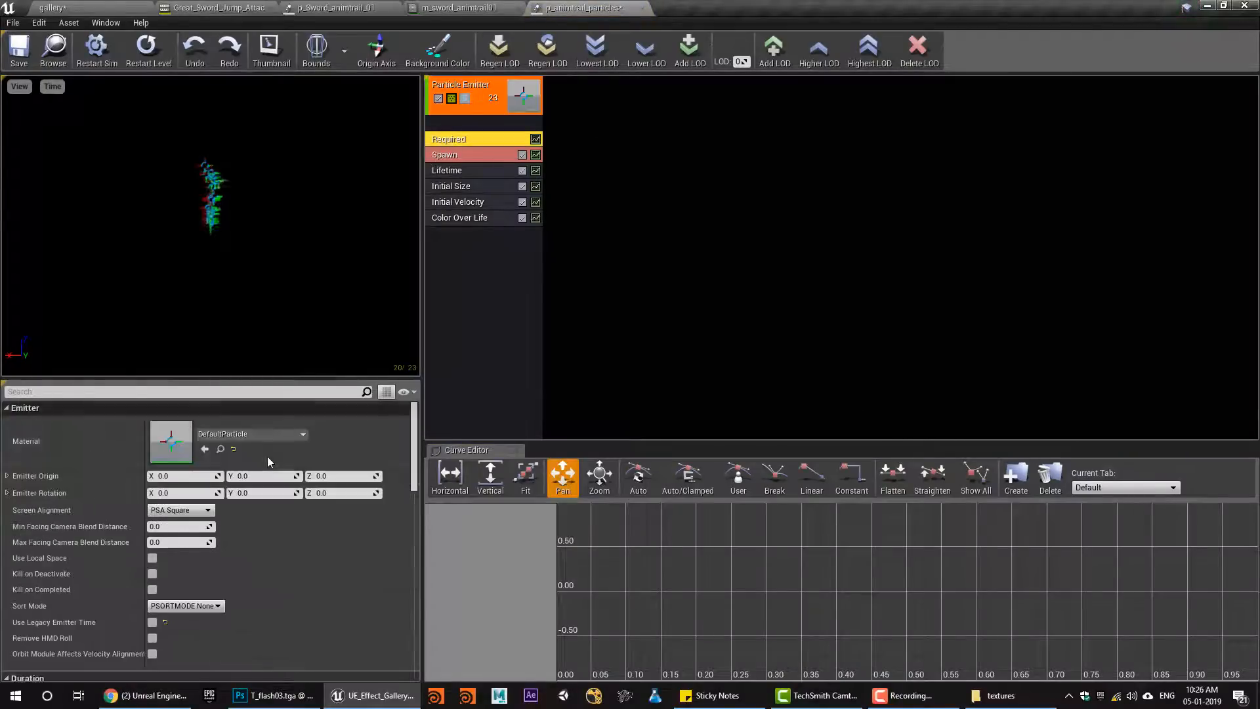
{"action": "left_click", "coordinate": [232, 436]}
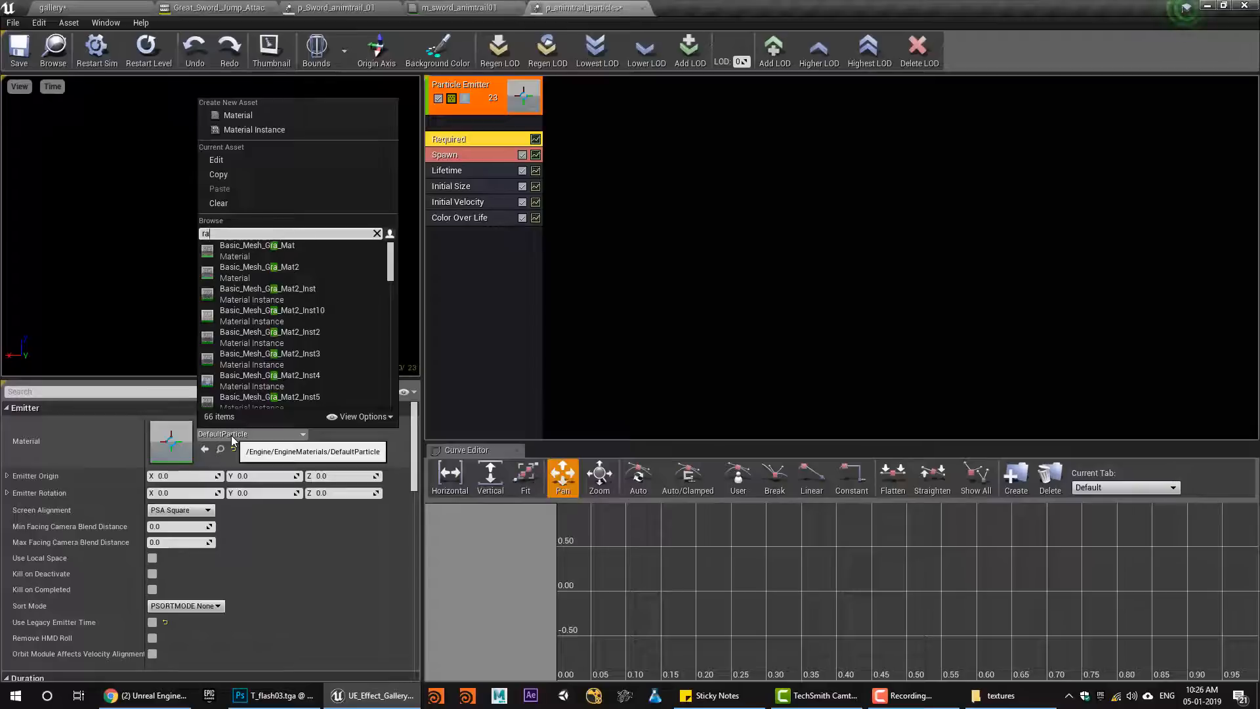
{"action": "type", "text": "radial"}
{"action": "left_click", "coordinate": [231, 253]}
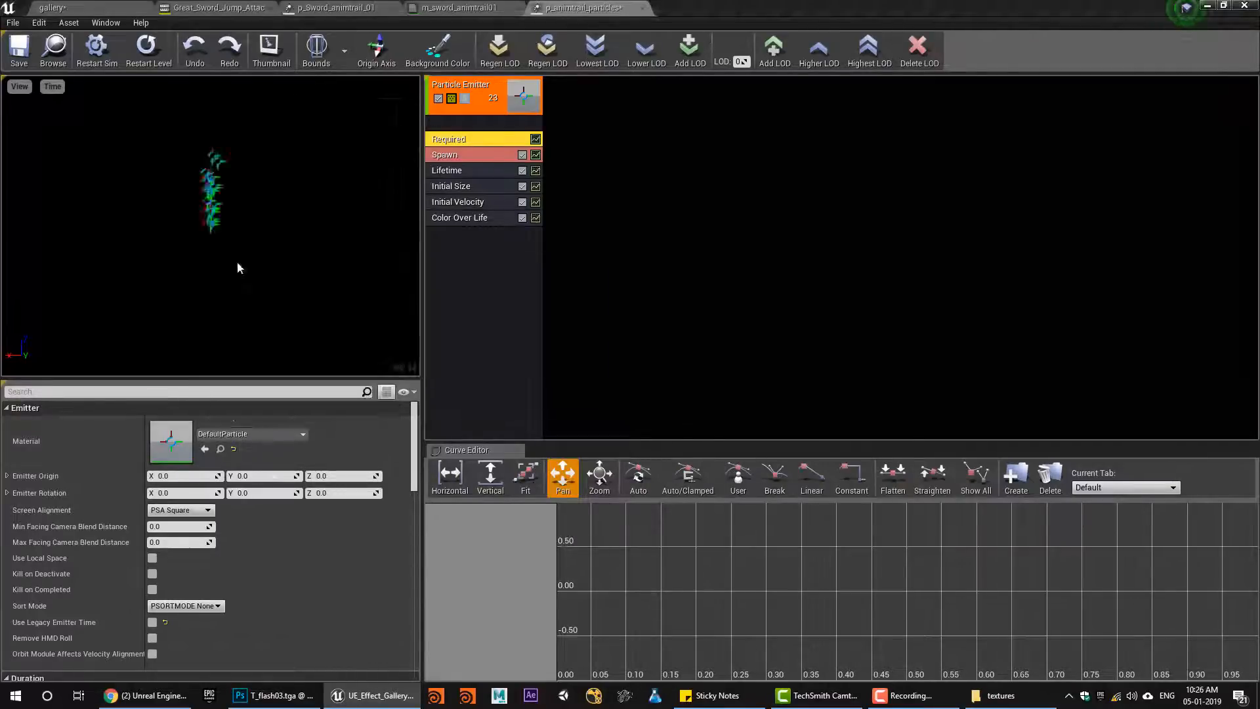
{"action": "double_click", "coordinate": [155, 438]}
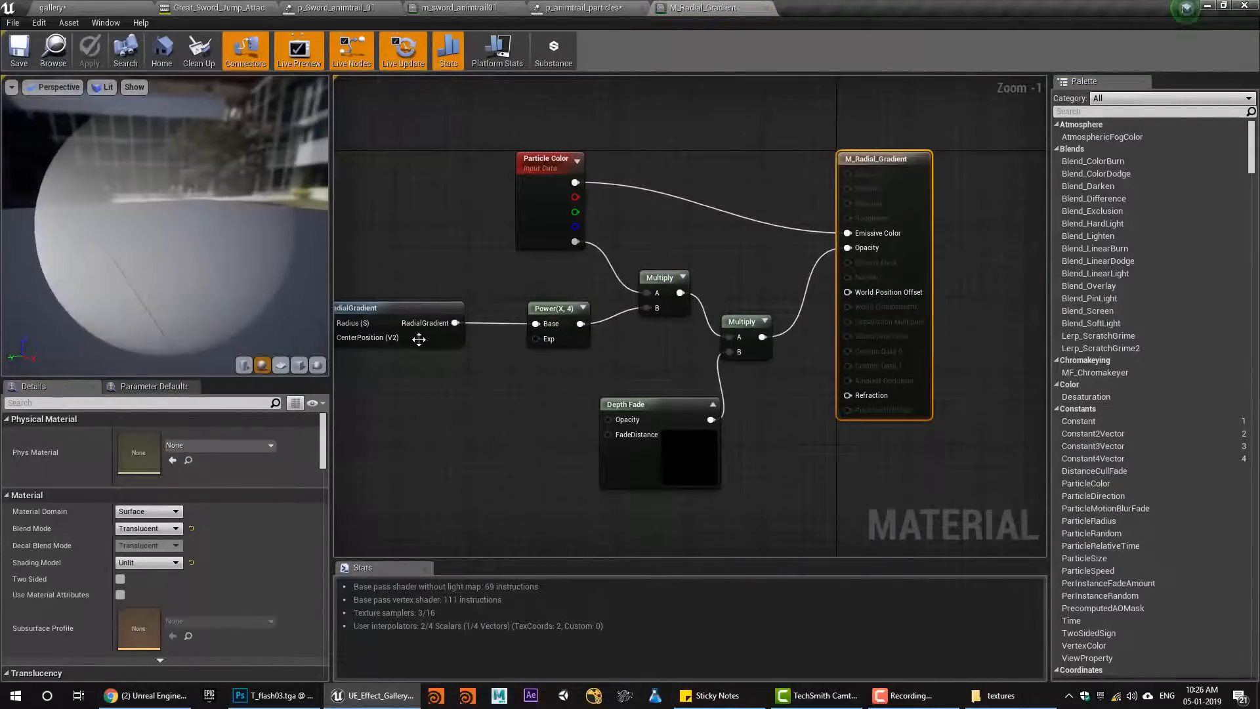
{"action": "scroll", "coordinate": [421, 379], "scroll_direction": "down", "scroll_amount": 1}
{"action": "left_click", "coordinate": [765, 8]}
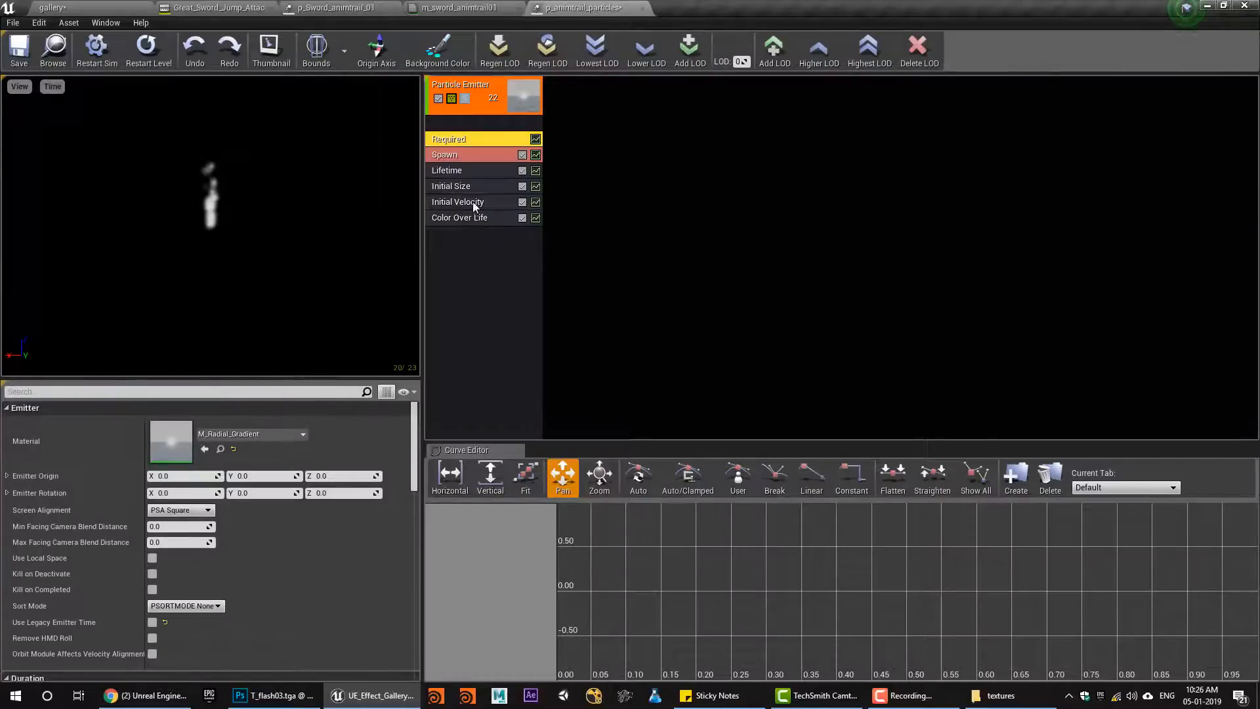
Set the first Color Over Life point's Out Val to R 37, G 7.5 and B 0.2
{"action": "left_click", "coordinate": [467, 217]}
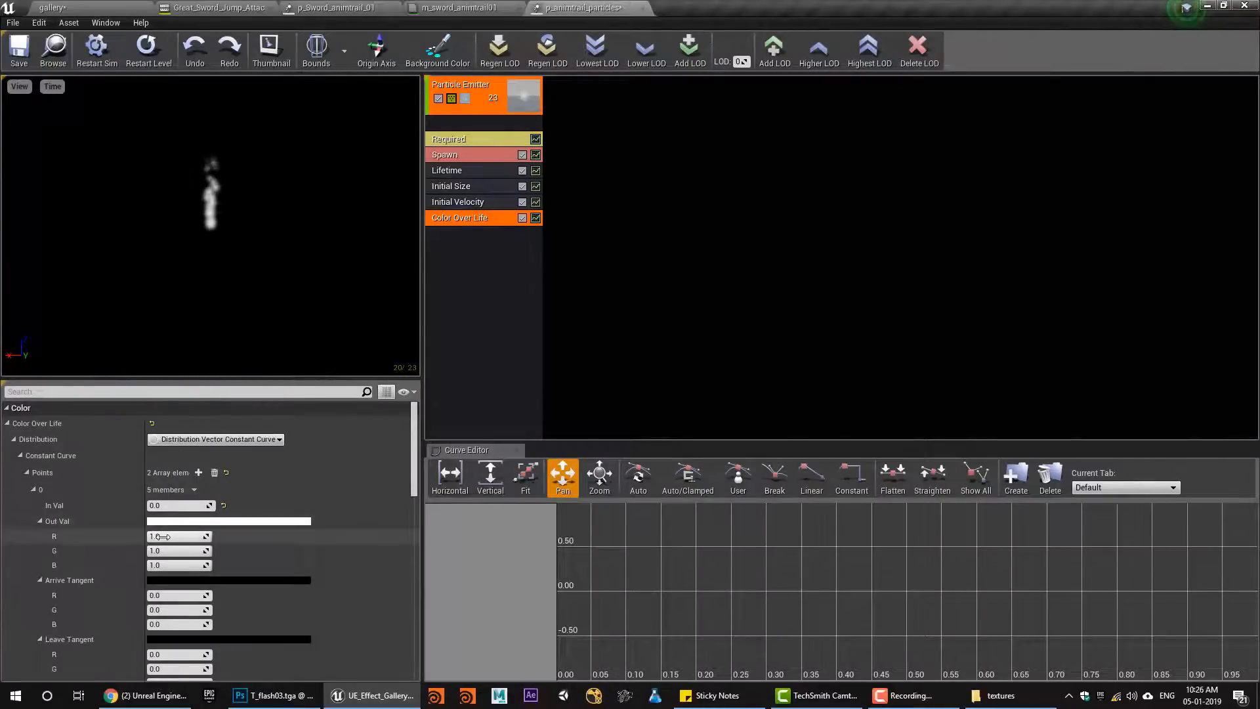
{"action": "type", "text": "37"}
{"action": "key", "text": "Return"}
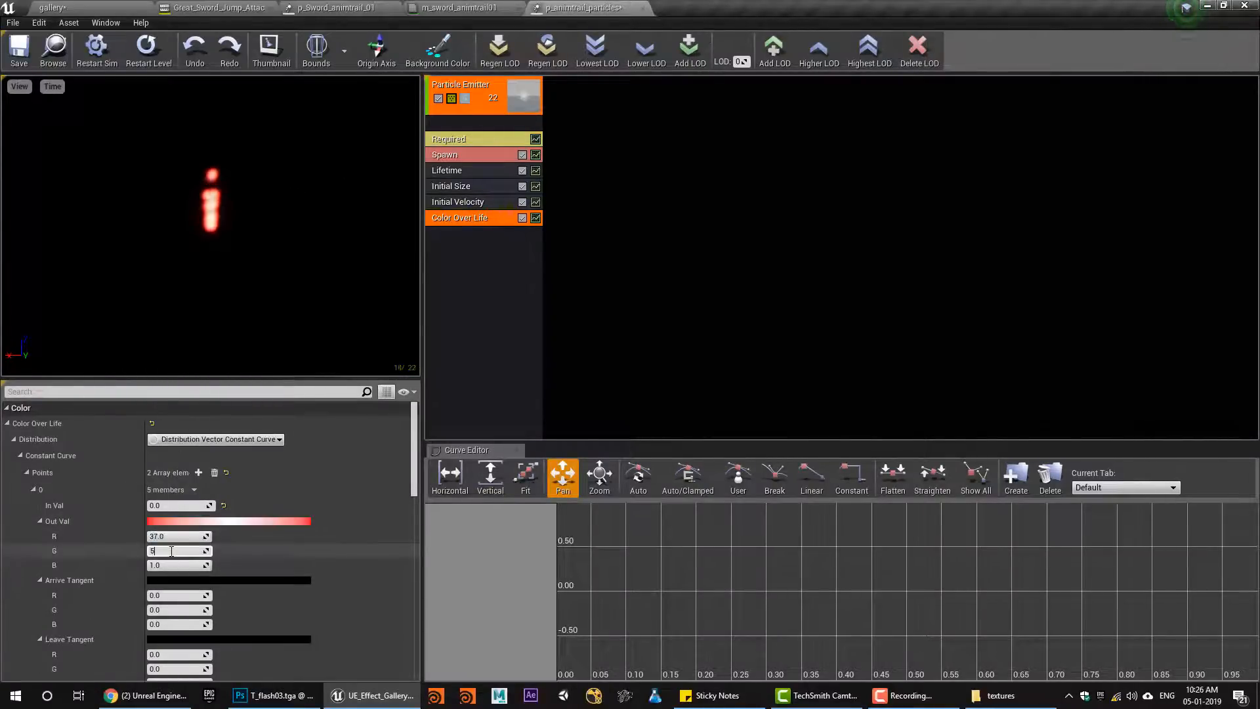
{"action": "type", "text": "7.5"}
{"action": "key", "text": "Tab"}
{"action": "type", "text": "0.2"}
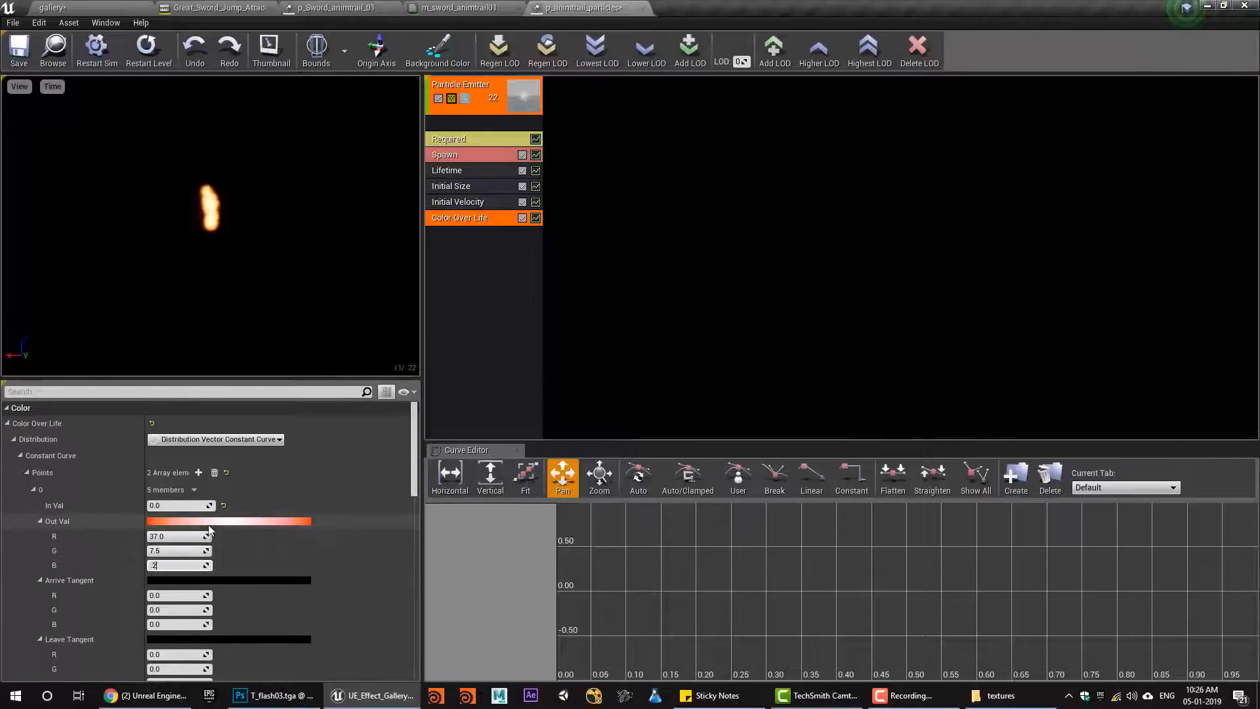
Pick a bright purple for the first Color Over Life point, about R 26.49, G 8.60, B 37
{"action": "left_click", "coordinate": [210, 522]}
{"action": "left_click_drag", "start_coordinate": [329, 408], "coordinate": [300, 392]}
{"action": "left_click", "coordinate": [412, 648]}
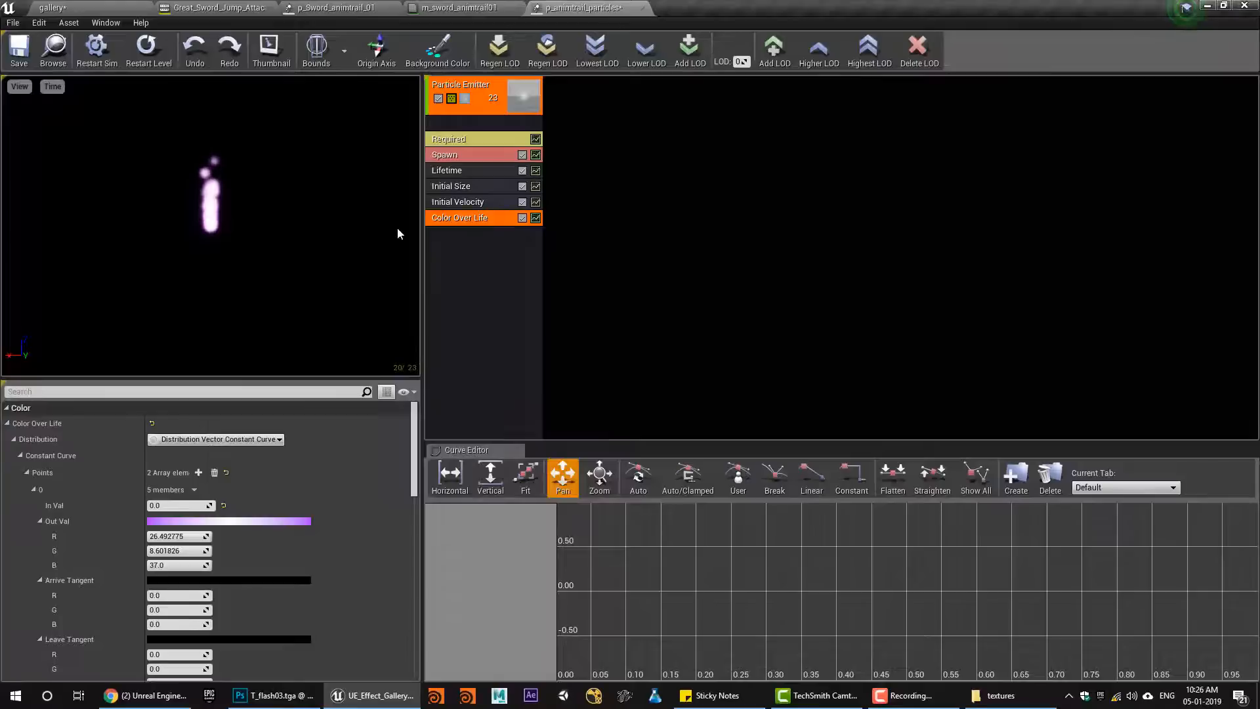
Set the Initial Size module's minimum start size to 5 on X, Y and Z
{"action": "left_click", "coordinate": [460, 186]}
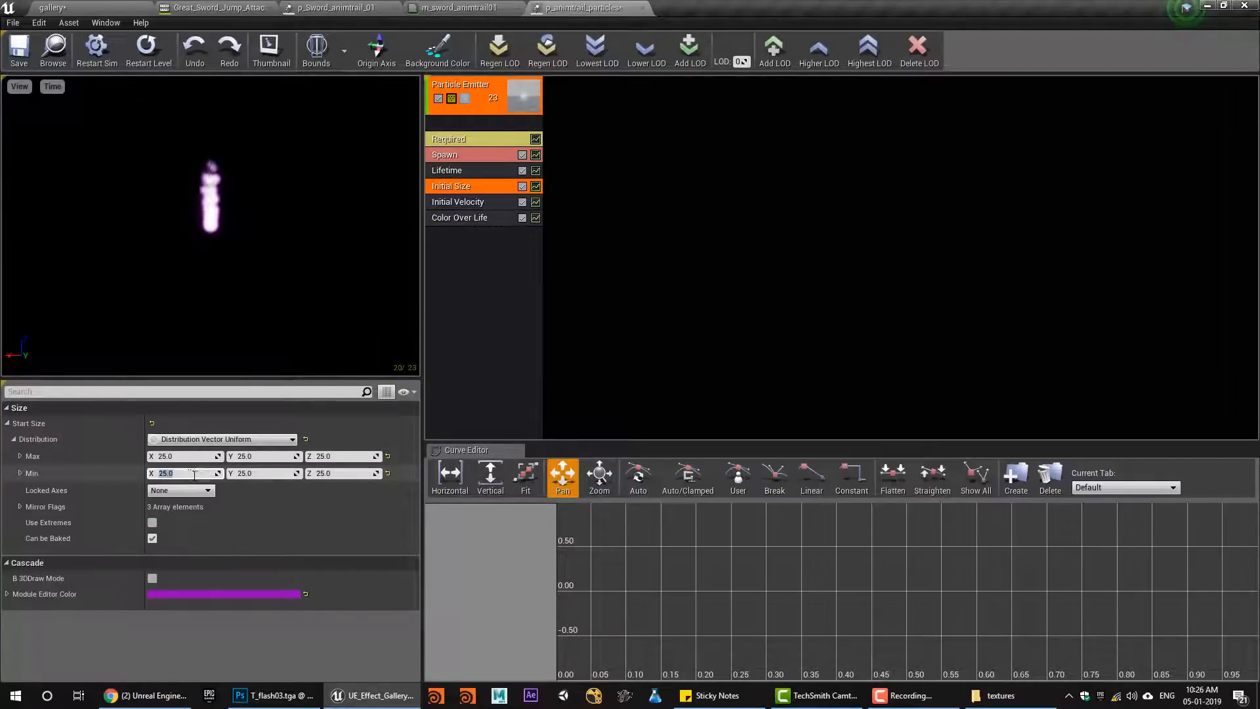
{"action": "key", "text": "Return"}
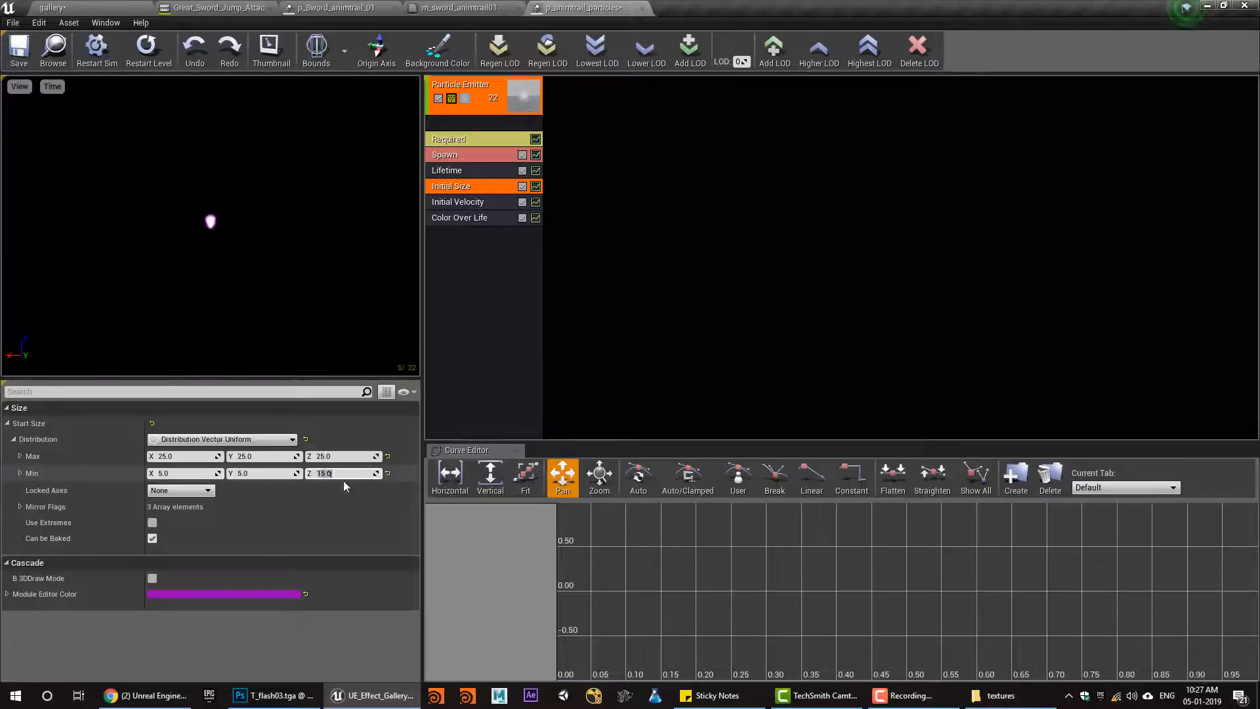
{"action": "type", "text": "5"}
{"action": "key", "text": "Return"}
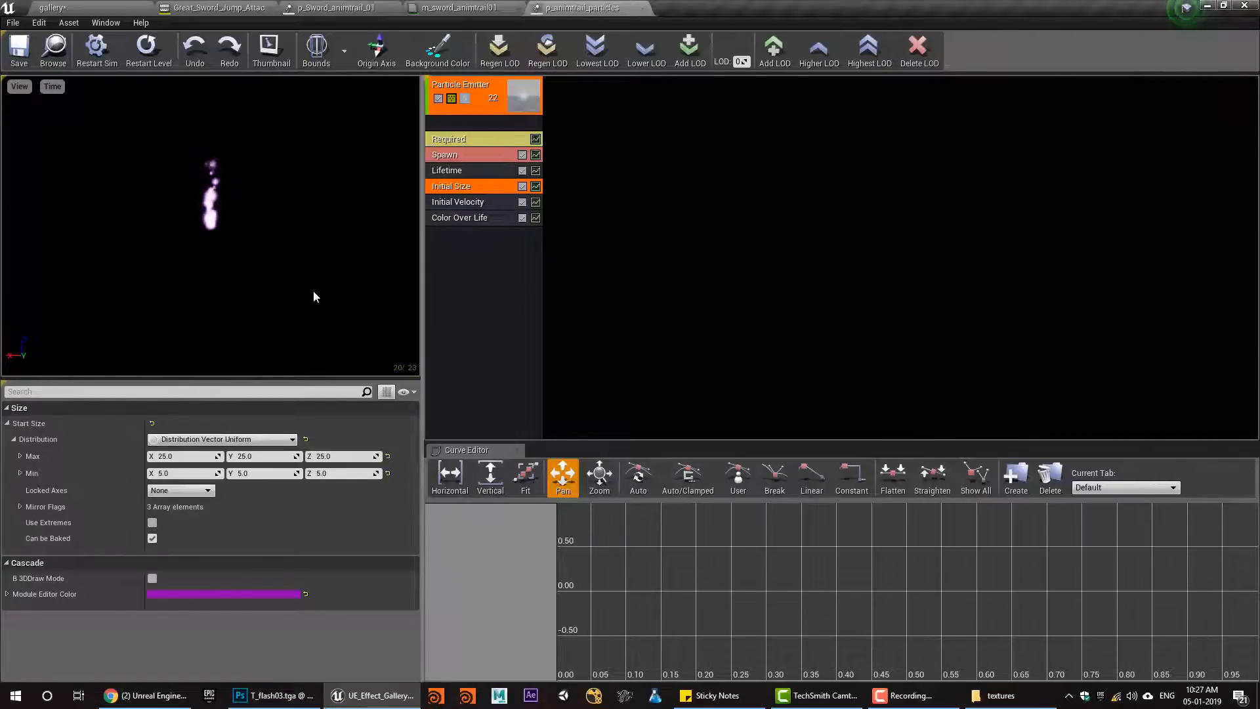
Add a Cylinder location module to the particle emitter
{"action": "right_click", "coordinate": [466, 289]}
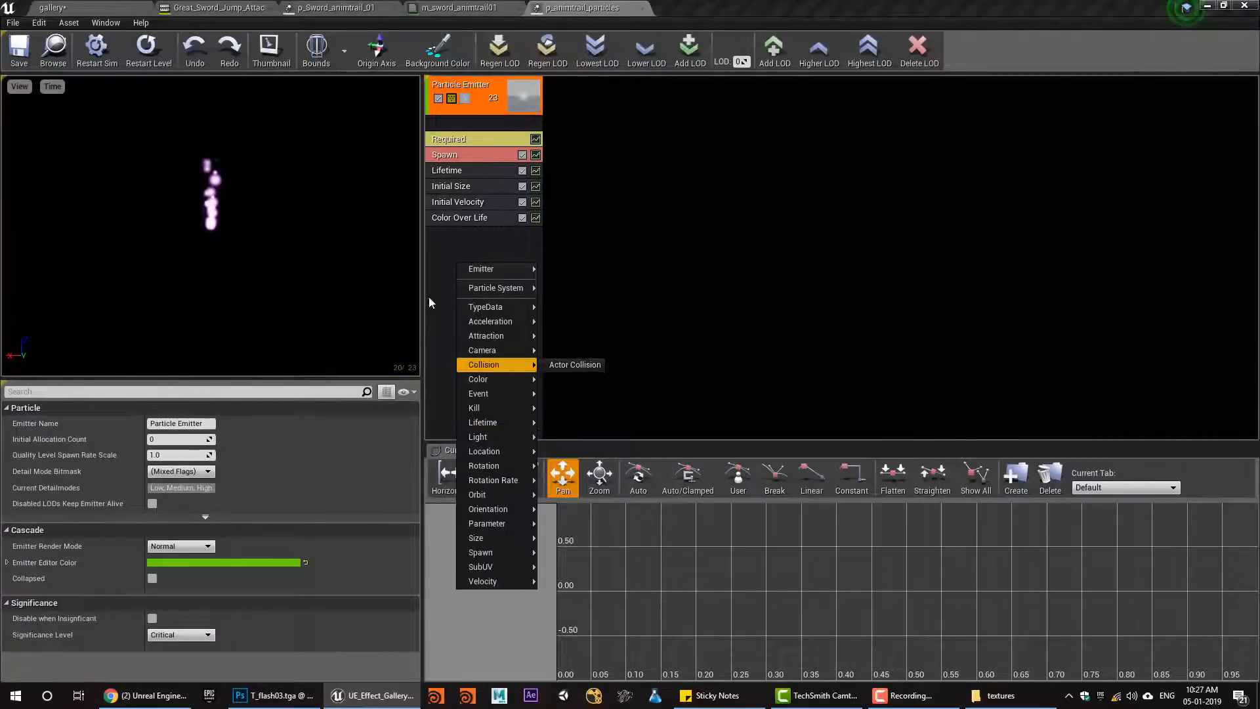
{"action": "mouse_move", "coordinate": [519, 454]}
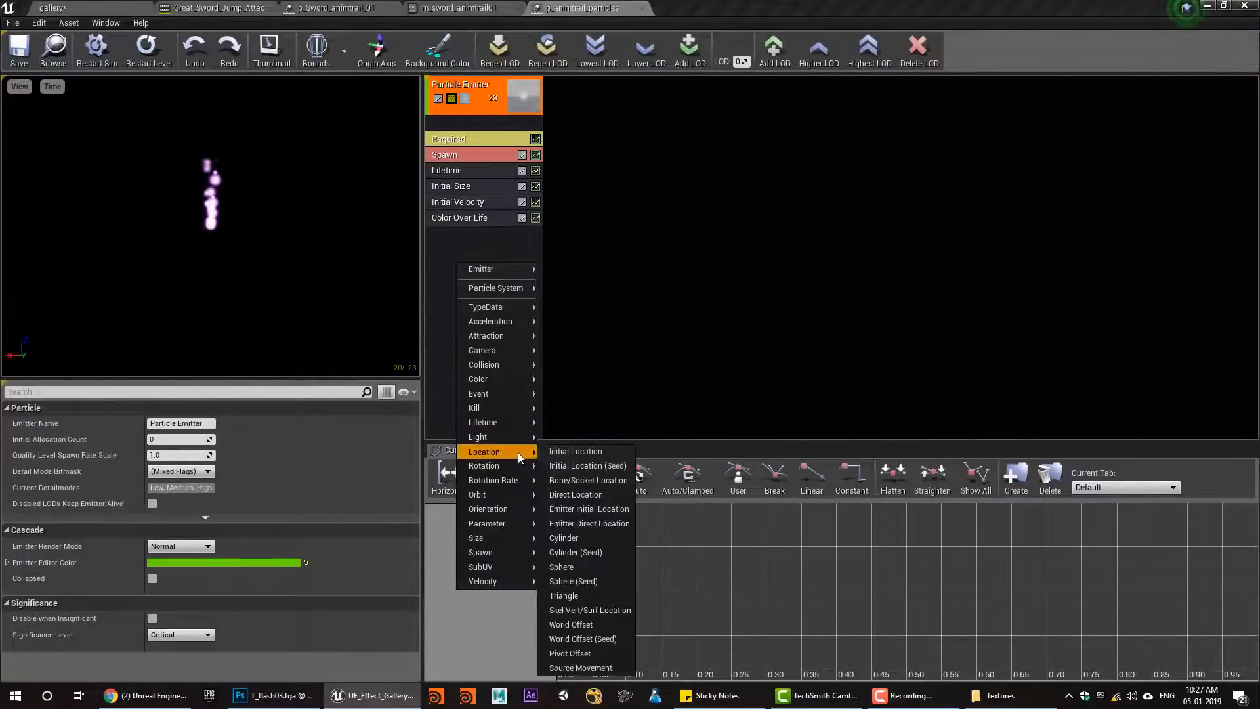
{"action": "left_click", "coordinate": [596, 538]}
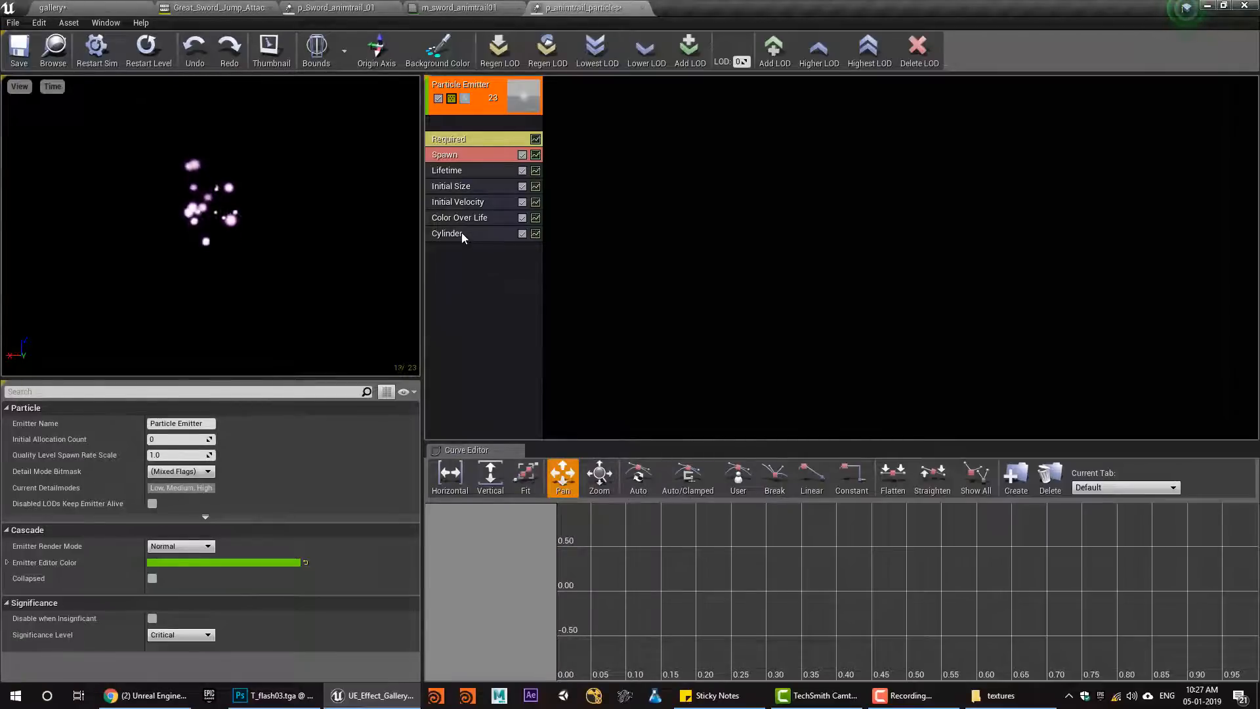
Replace the emitter's Cylinder location module with a Sphere location module
{"action": "left_click", "coordinate": [462, 232]}
{"action": "key", "text": "Delete"}
{"action": "right_click", "coordinate": [466, 262]}
{"action": "mouse_move", "coordinate": [532, 452]}
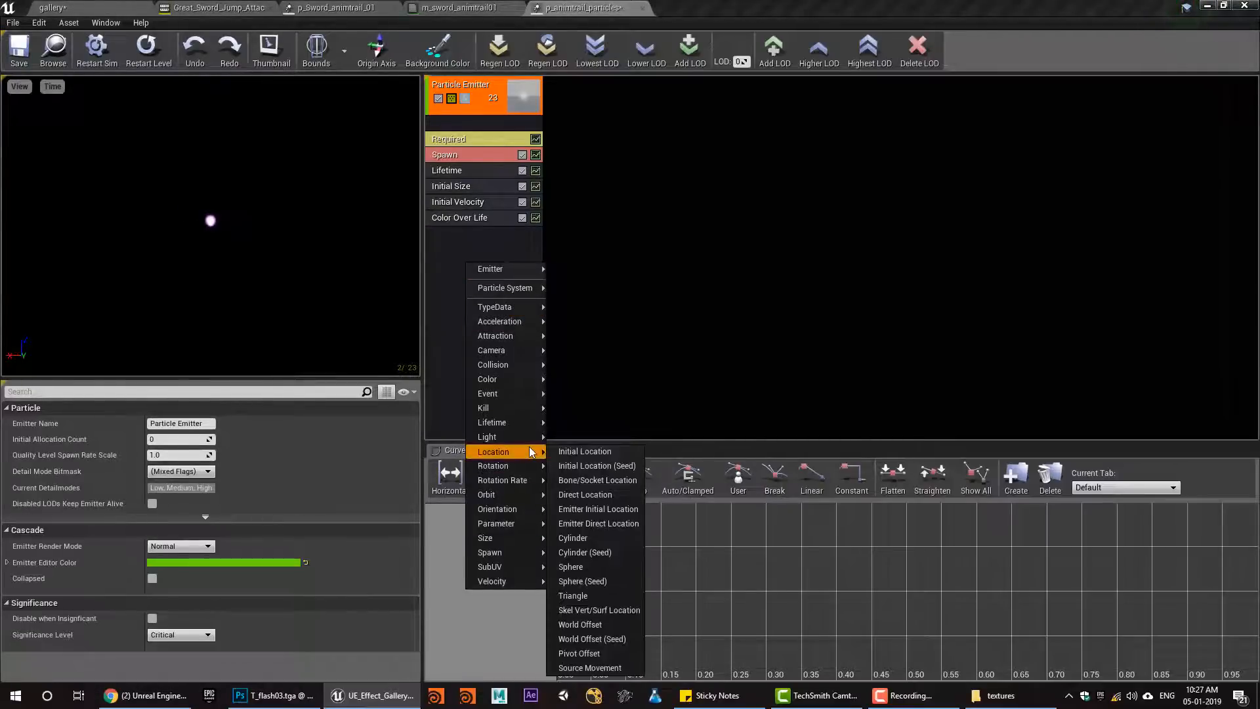
{"action": "left_click", "coordinate": [602, 568]}
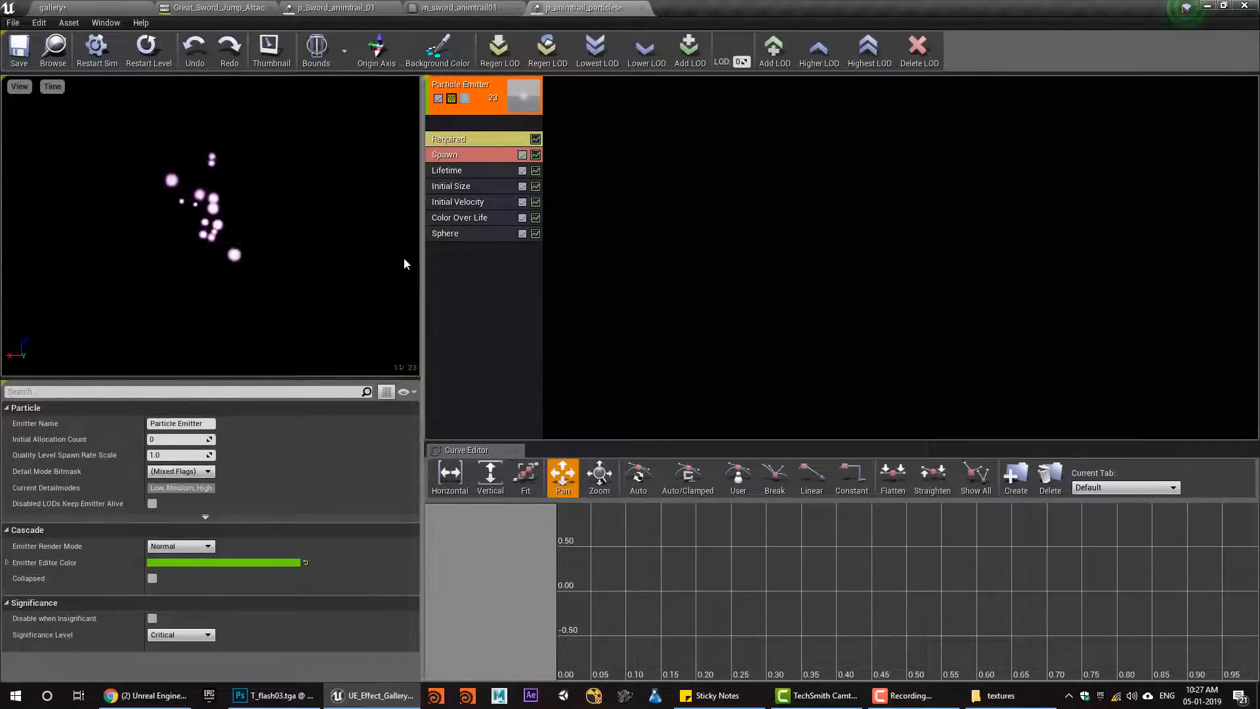
Set the Sphere module's constant Start Radius to 20
{"action": "left_click", "coordinate": [443, 234]}
{"action": "scroll", "coordinate": [176, 597], "scroll_direction": "down", "scroll_amount": 5}
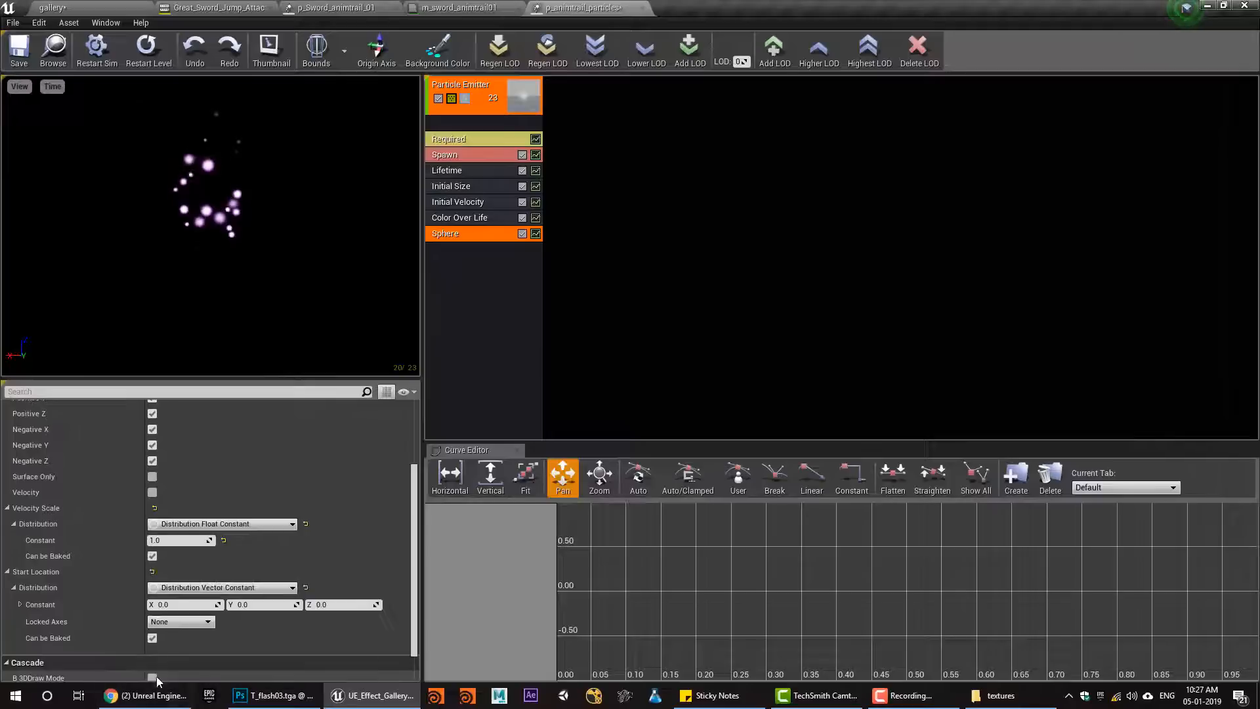
{"action": "scroll", "coordinate": [156, 519], "scroll_direction": "up", "scroll_amount": 3}
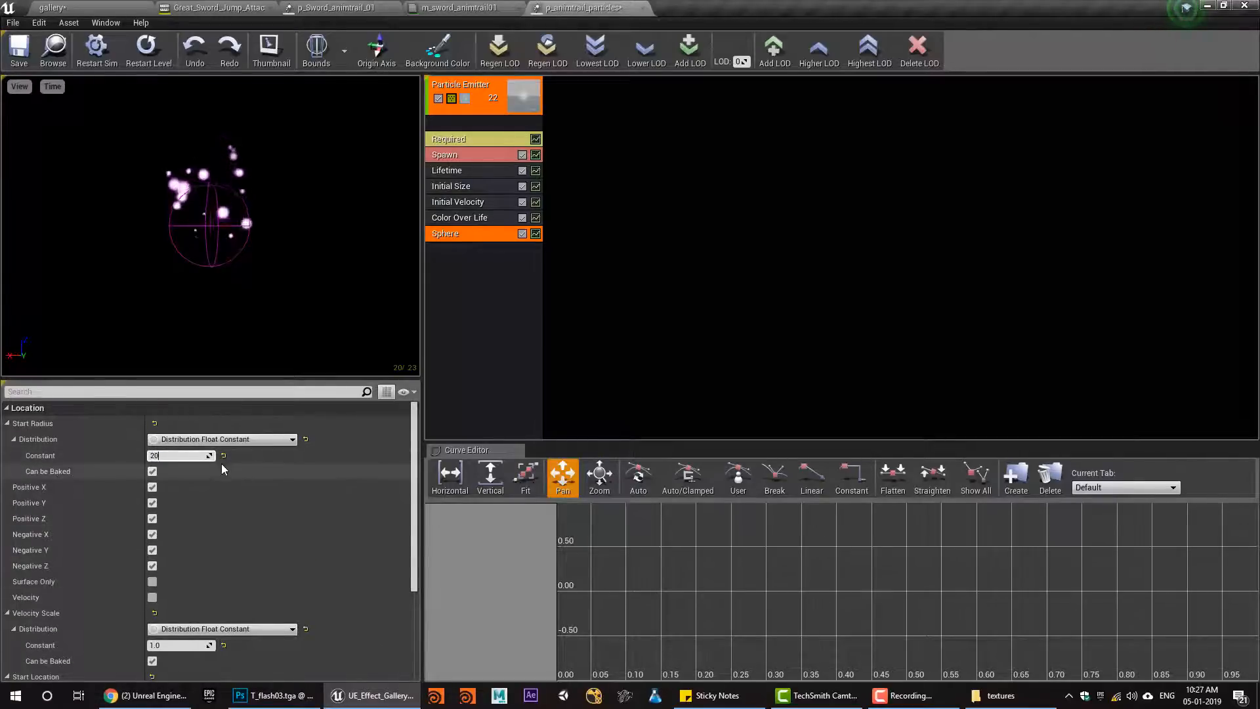
Add an Orbit module to the emitter and set its maximum Rotation Rate Amount to 0.5 on X, Y and Z
{"action": "right_click", "coordinate": [465, 284]}
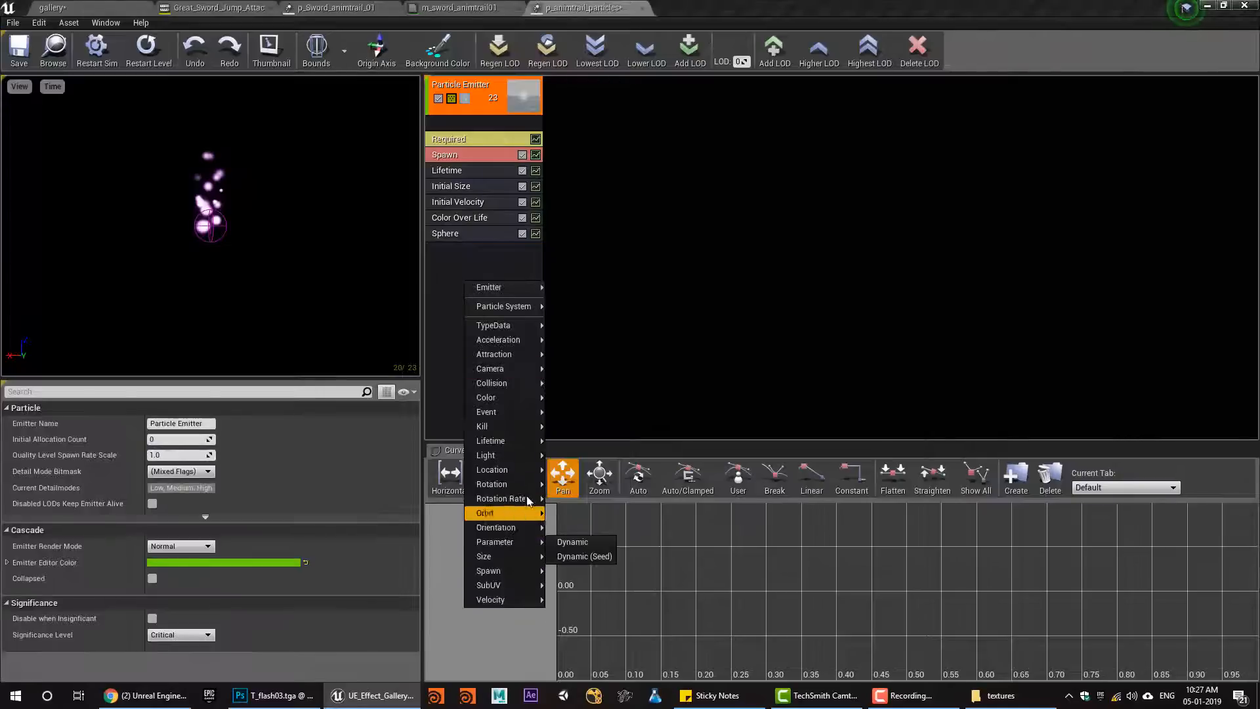
{"action": "left_click", "coordinate": [564, 513]}
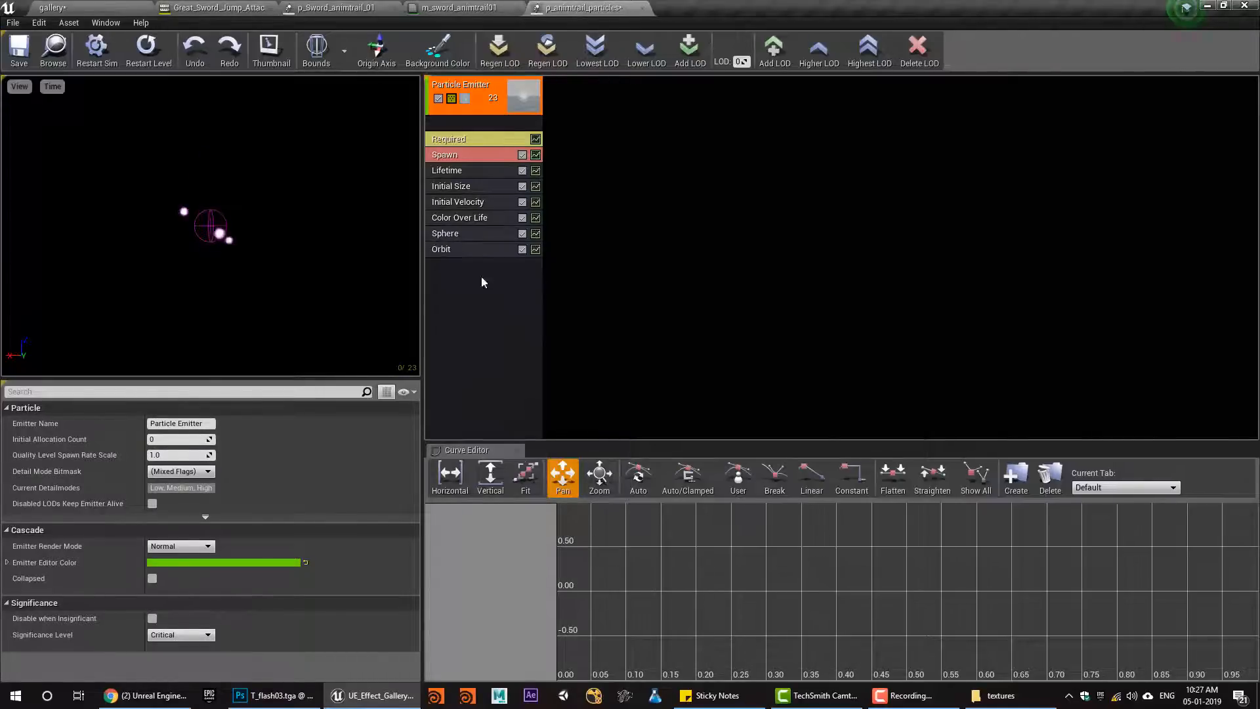
{"action": "left_click", "coordinate": [467, 249]}
{"action": "scroll", "coordinate": [249, 555], "scroll_direction": "down", "scroll_amount": 3}
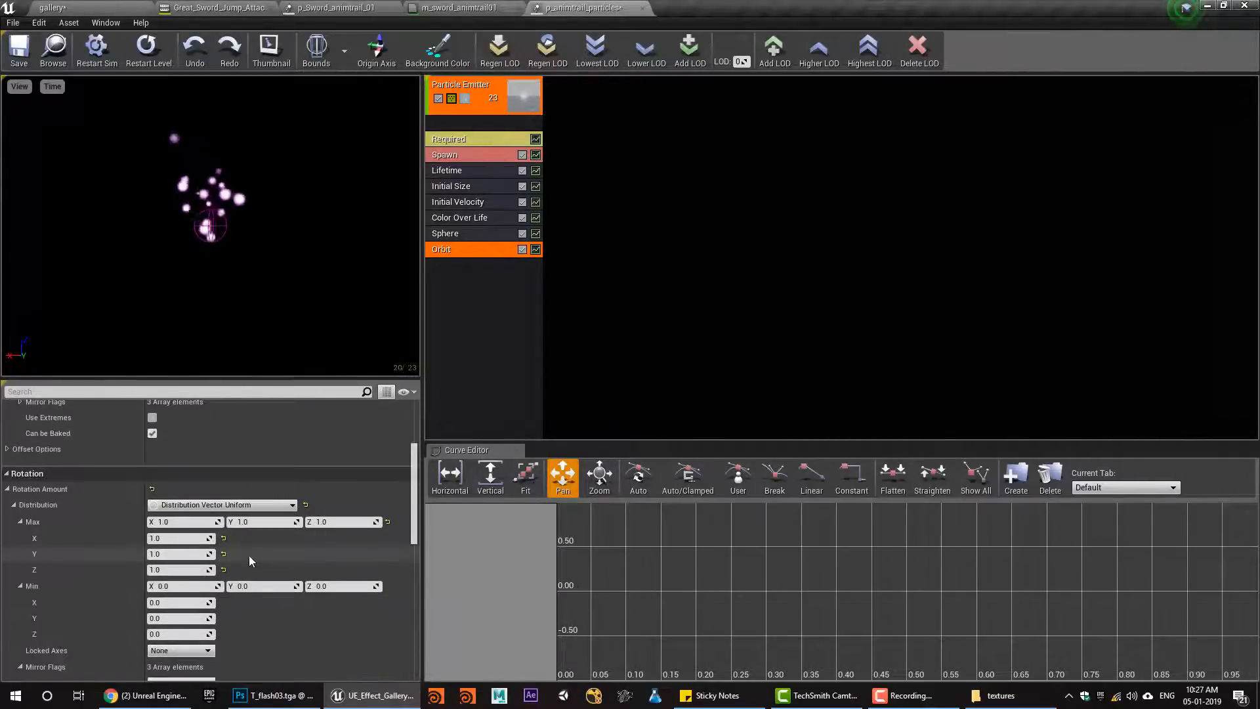
{"action": "scroll", "coordinate": [260, 557], "scroll_direction": "down", "scroll_amount": 2}
{"action": "scroll", "coordinate": [263, 564], "scroll_direction": "down", "scroll_amount": 5}
{"action": "scroll", "coordinate": [299, 532], "scroll_direction": "up", "scroll_amount": 3}
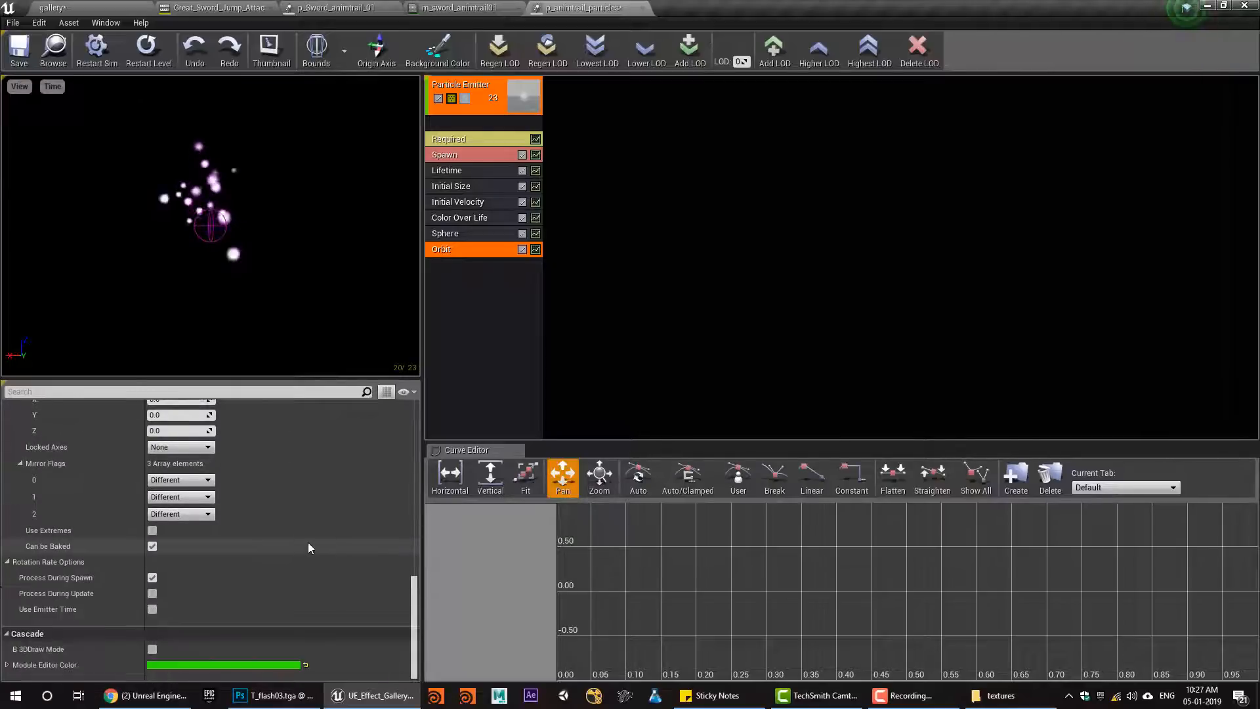
{"action": "left_click", "coordinate": [321, 554]}
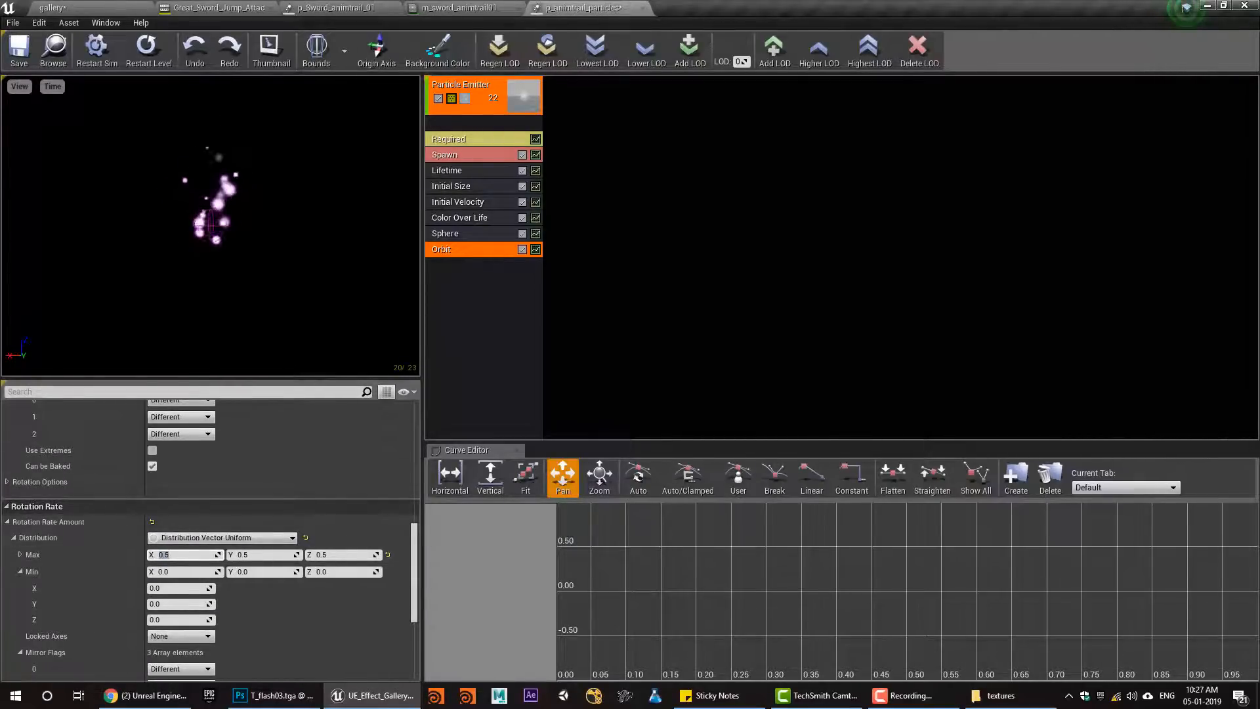
Save the particle system and locate its asset in the Content Browser
{"action": "right_click_drag", "start_coordinate": [274, 234], "coordinate": [274, 242]}
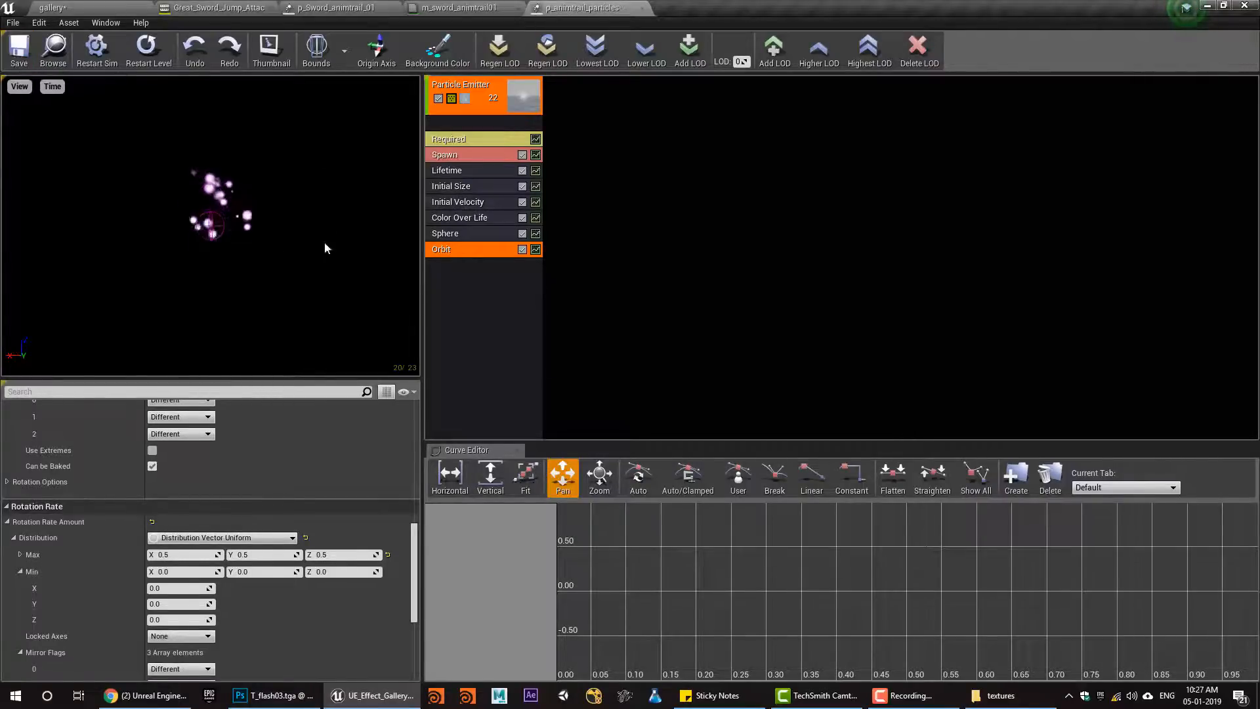
{"action": "left_click", "coordinate": [22, 54]}
{"action": "left_click", "coordinate": [56, 54]}
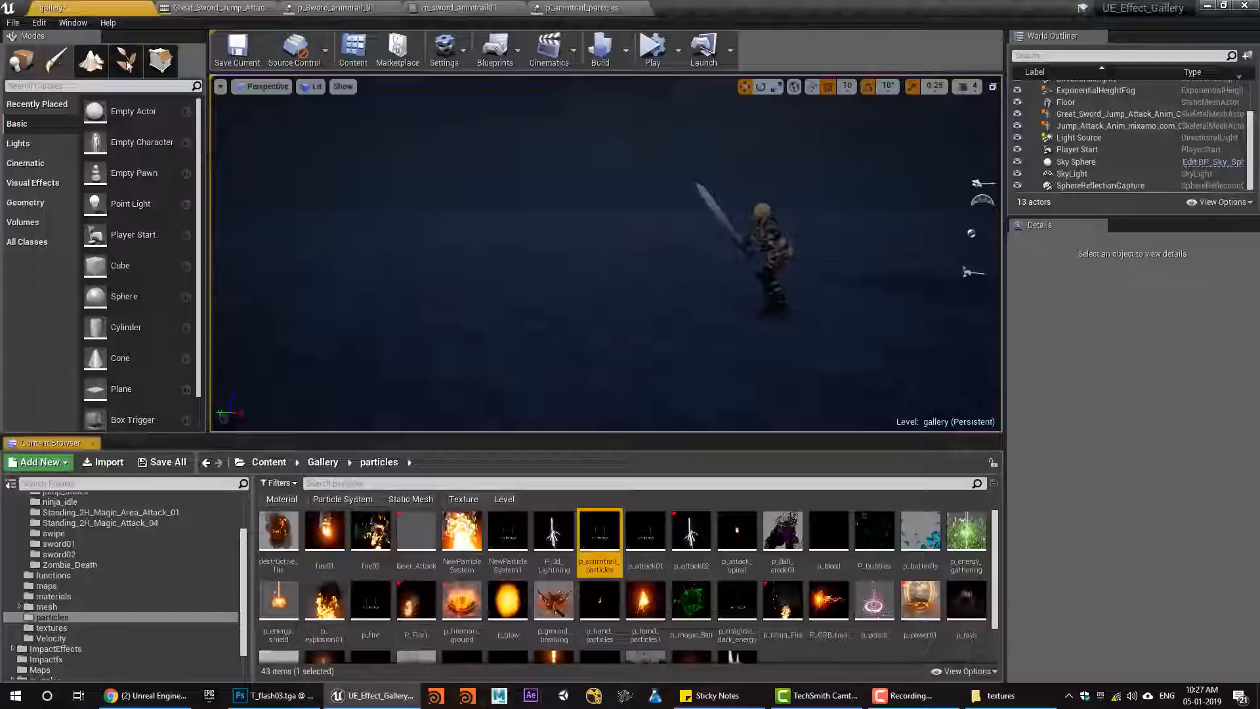
In the Great_Sword_Jump_Attack composite, add a second notify track with a Play Particle Effect notify at the start of the Trail
{"action": "left_click", "coordinate": [221, 9]}
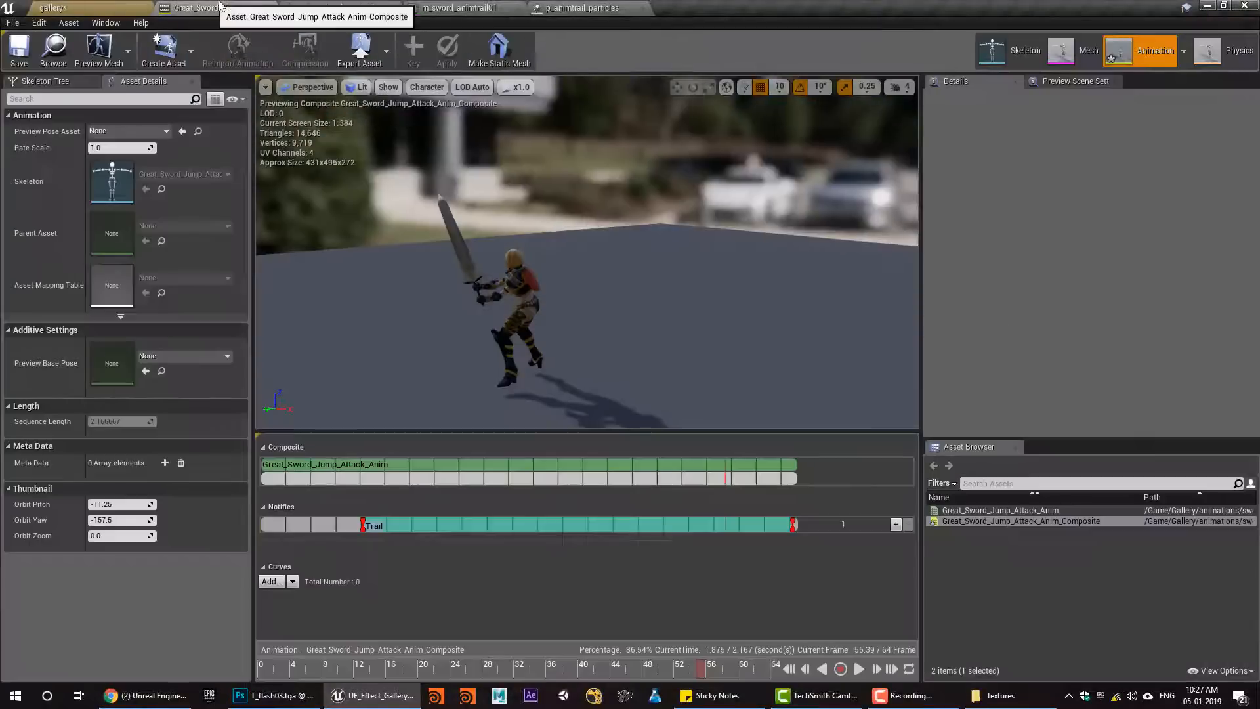
{"action": "left_click", "coordinate": [896, 524]}
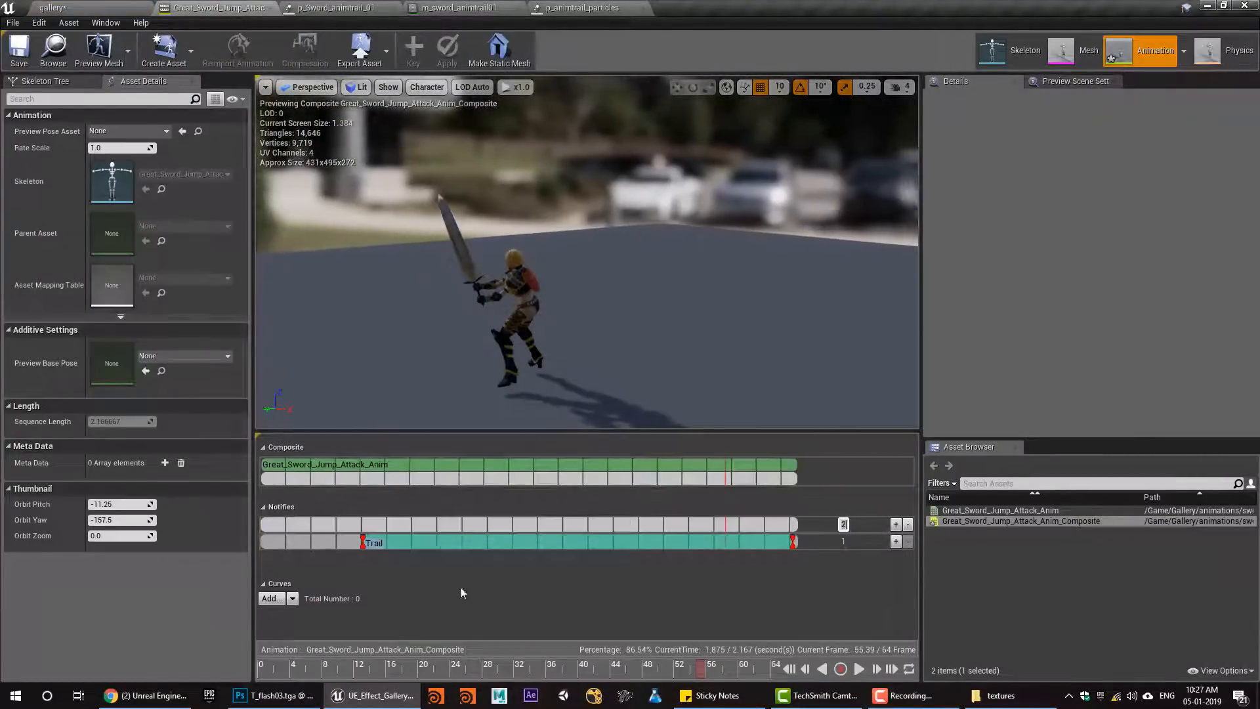
{"action": "right_click", "coordinate": [362, 523]}
{"action": "mouse_move", "coordinate": [437, 542]}
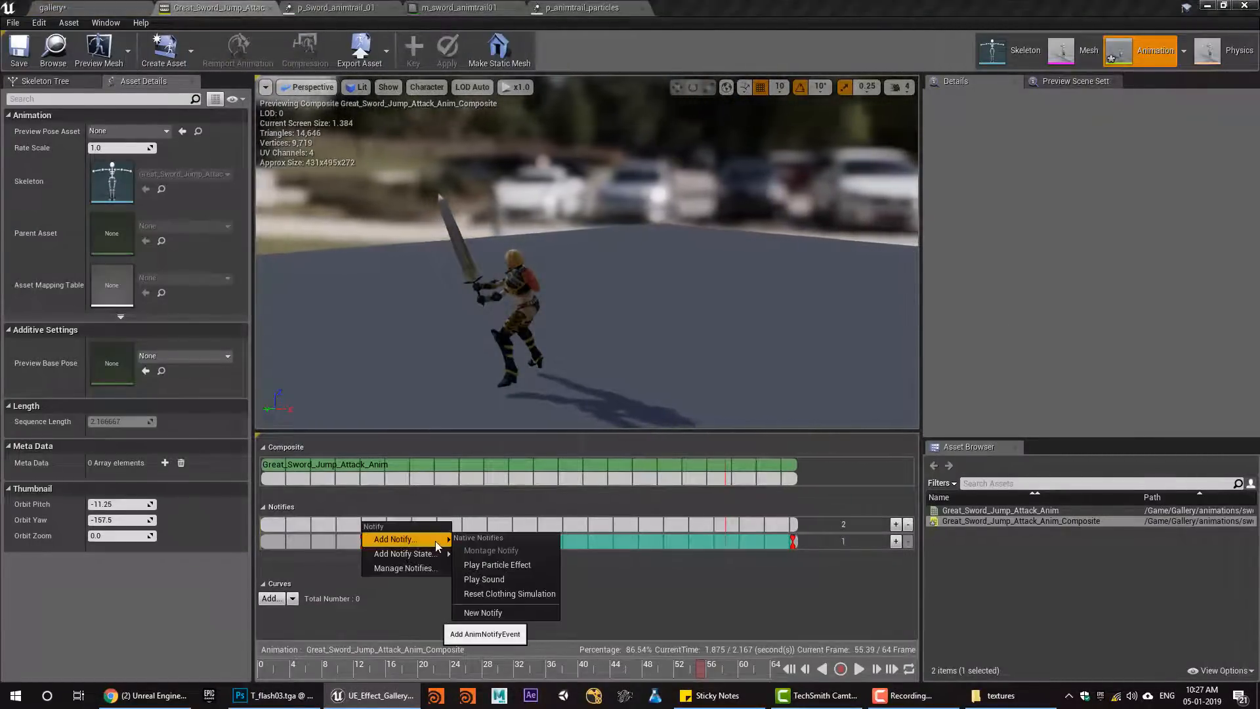
{"action": "left_click", "coordinate": [515, 566]}
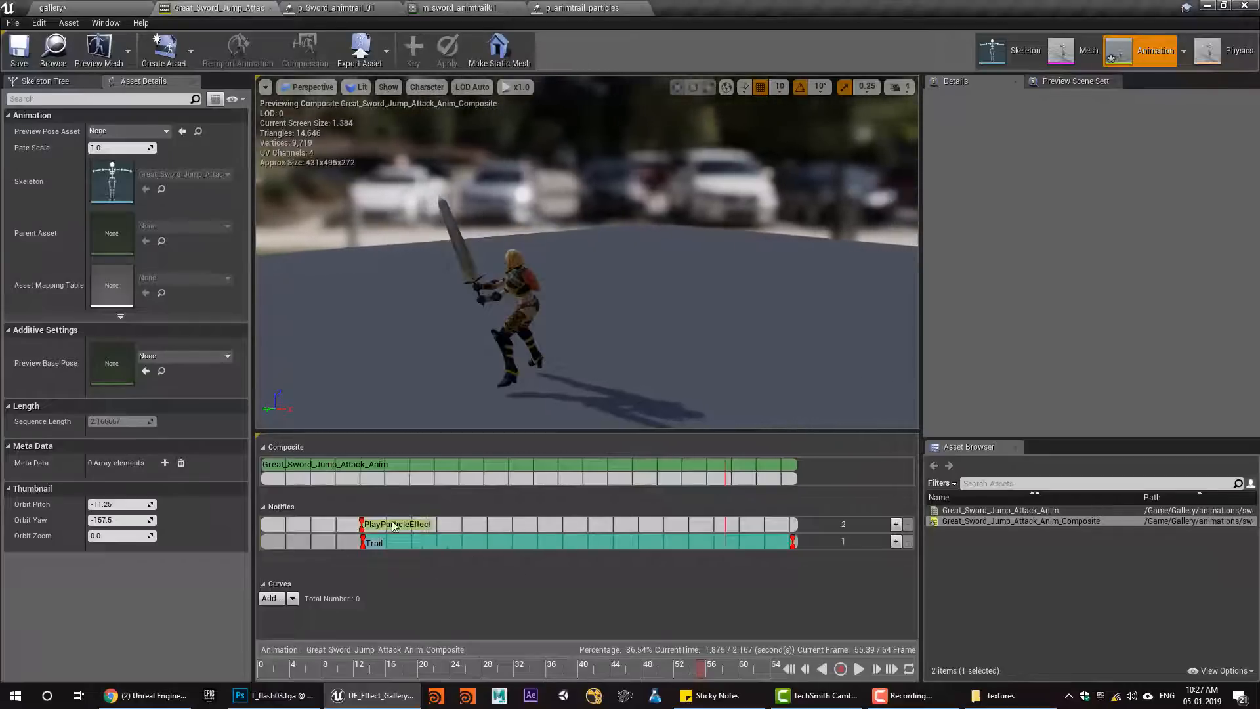
{"action": "left_click", "coordinate": [389, 524]}
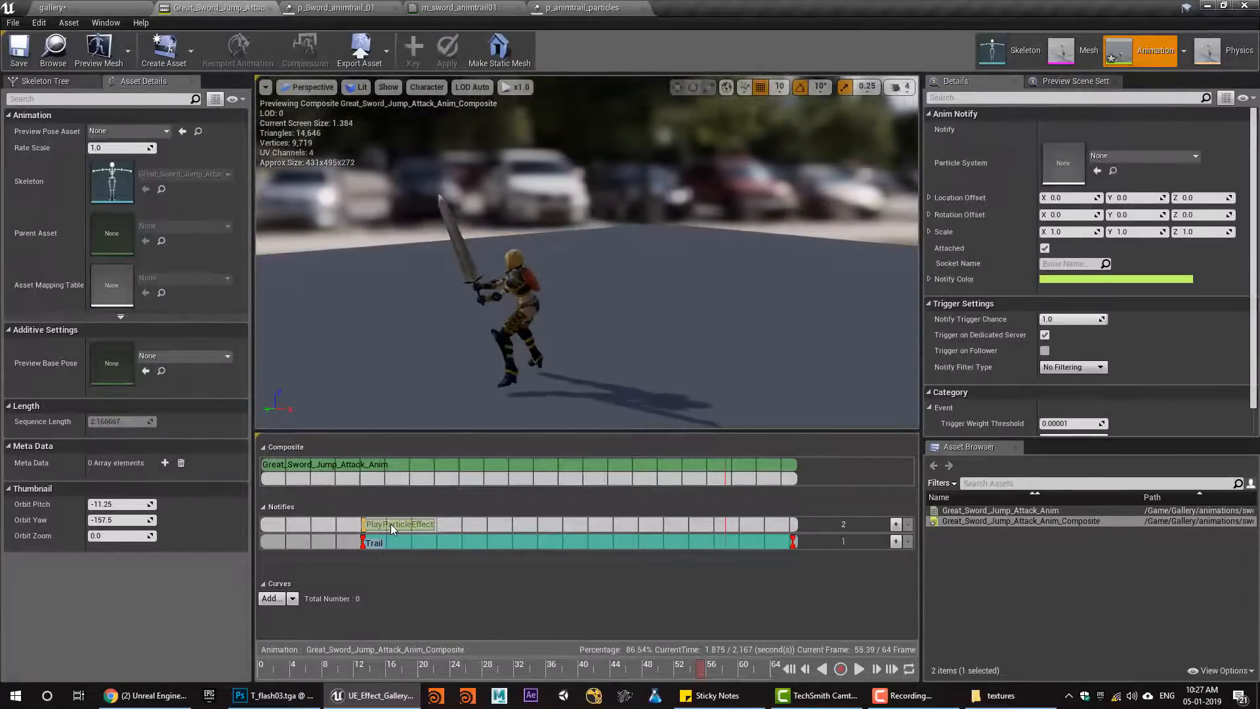
{"action": "left_click", "coordinate": [392, 524]}
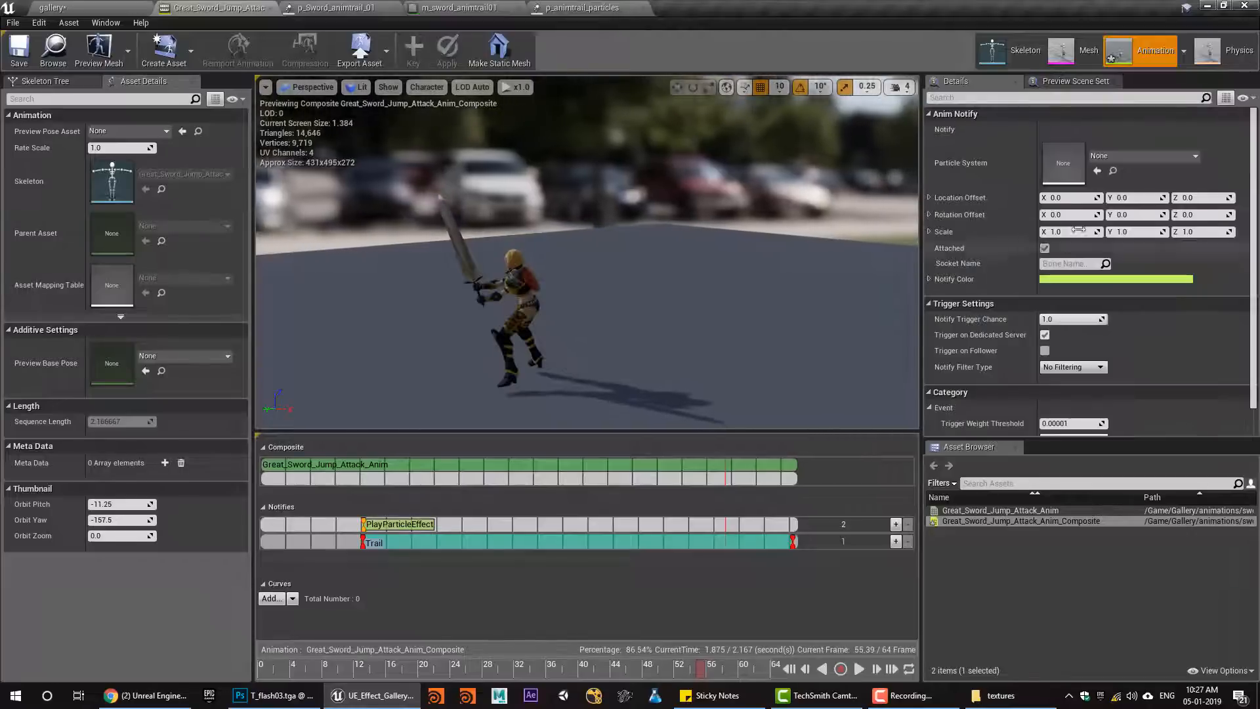
Assign p_animtrail_particles to the particle notify, attach it to socket_lower and save the composite
{"action": "left_click", "coordinate": [1097, 171]}
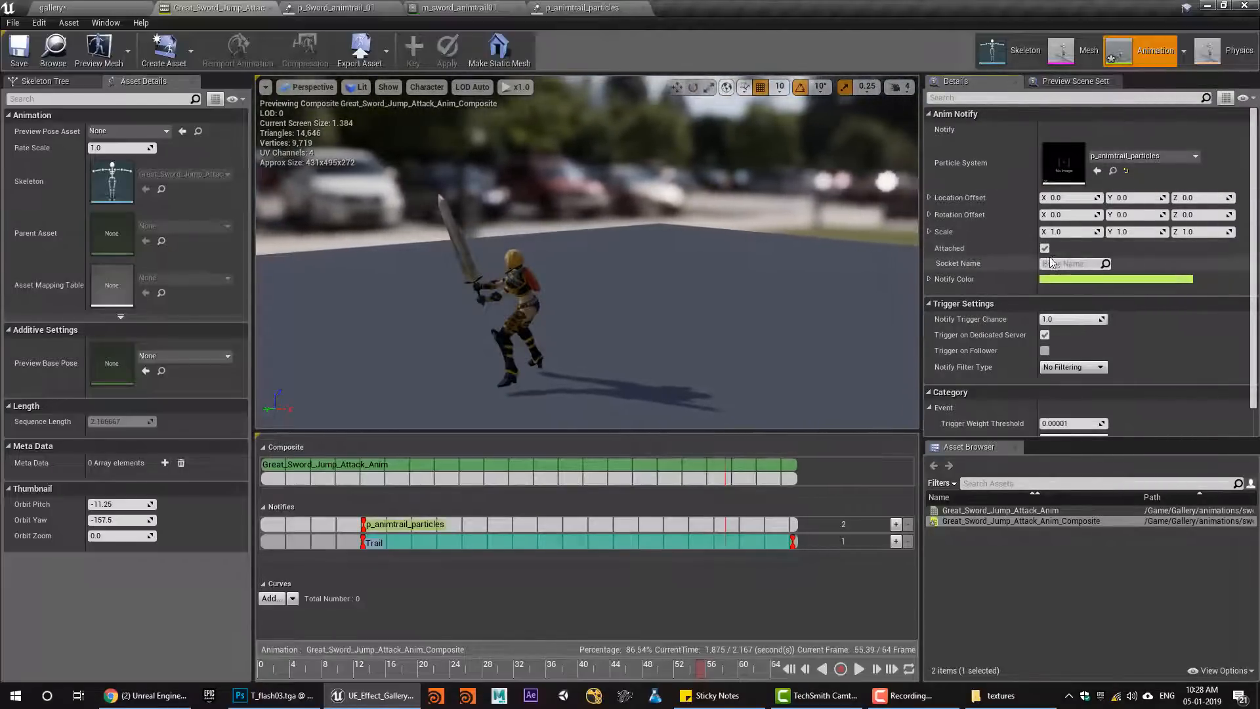
{"action": "left_click", "coordinate": [1066, 263]}
{"action": "type", "text": "soc"}
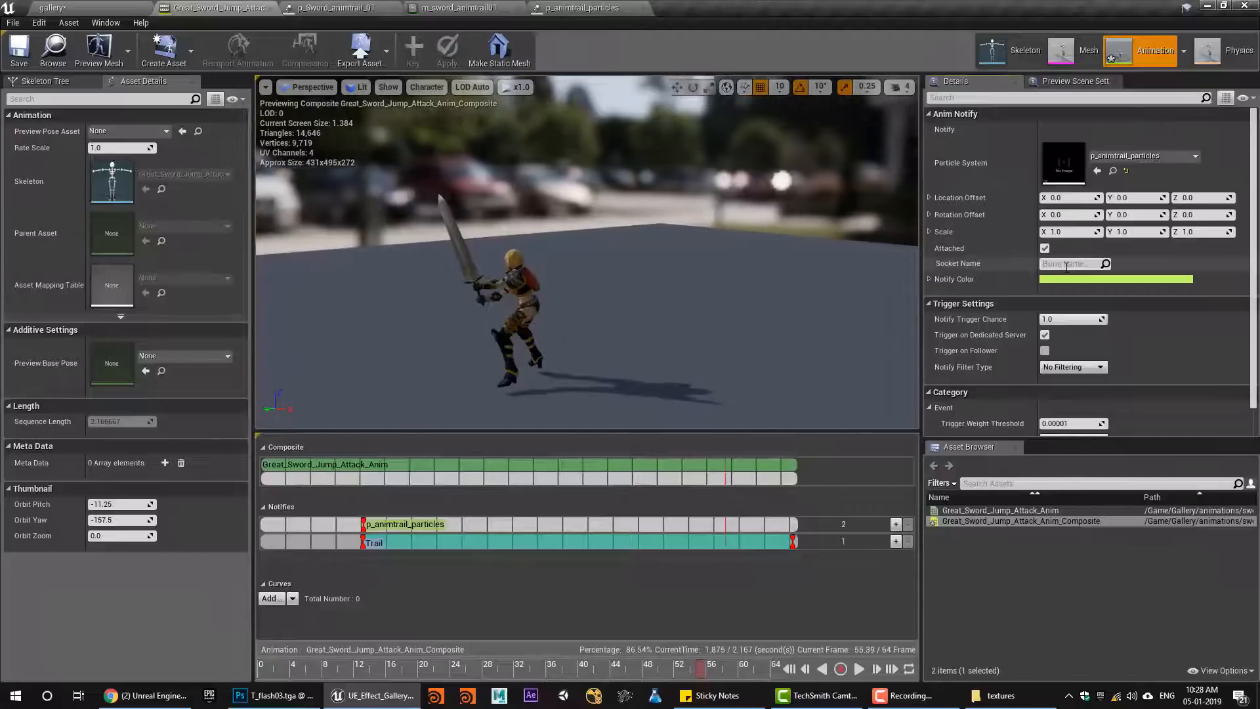
{"action": "type", "text": "ket_lower"}
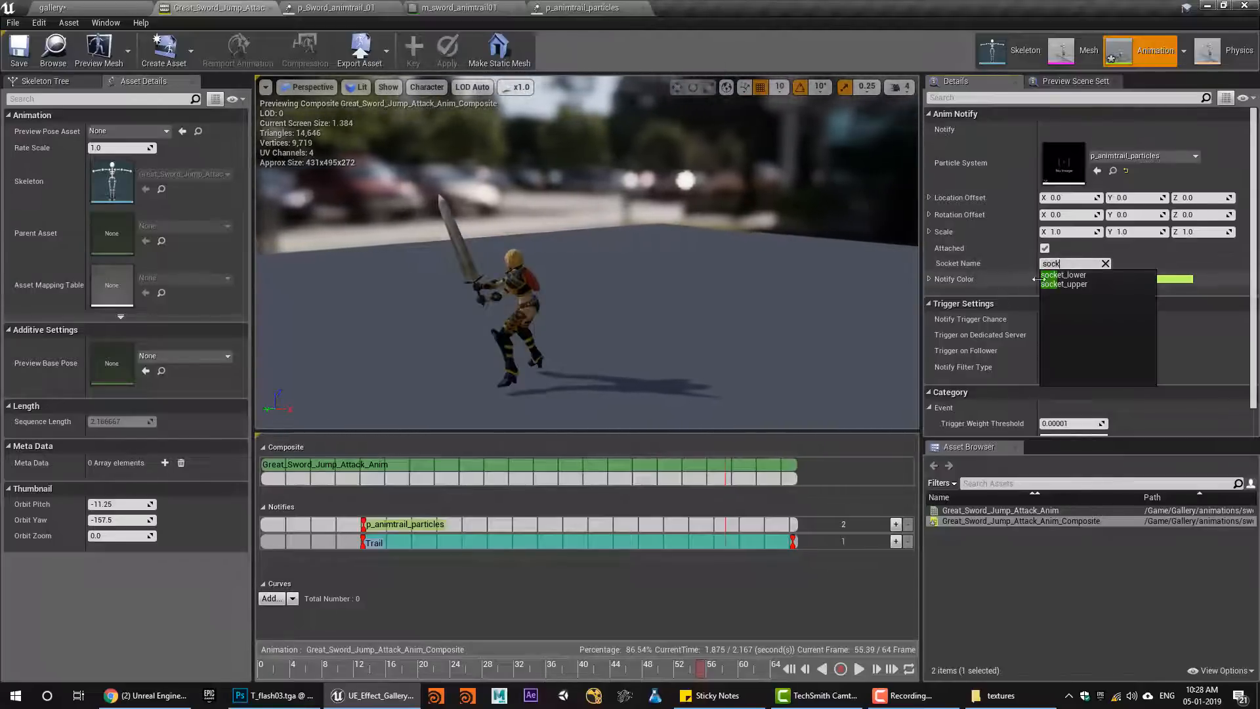
{"action": "key", "text": "Return"}
{"action": "left_click", "coordinate": [25, 48]}
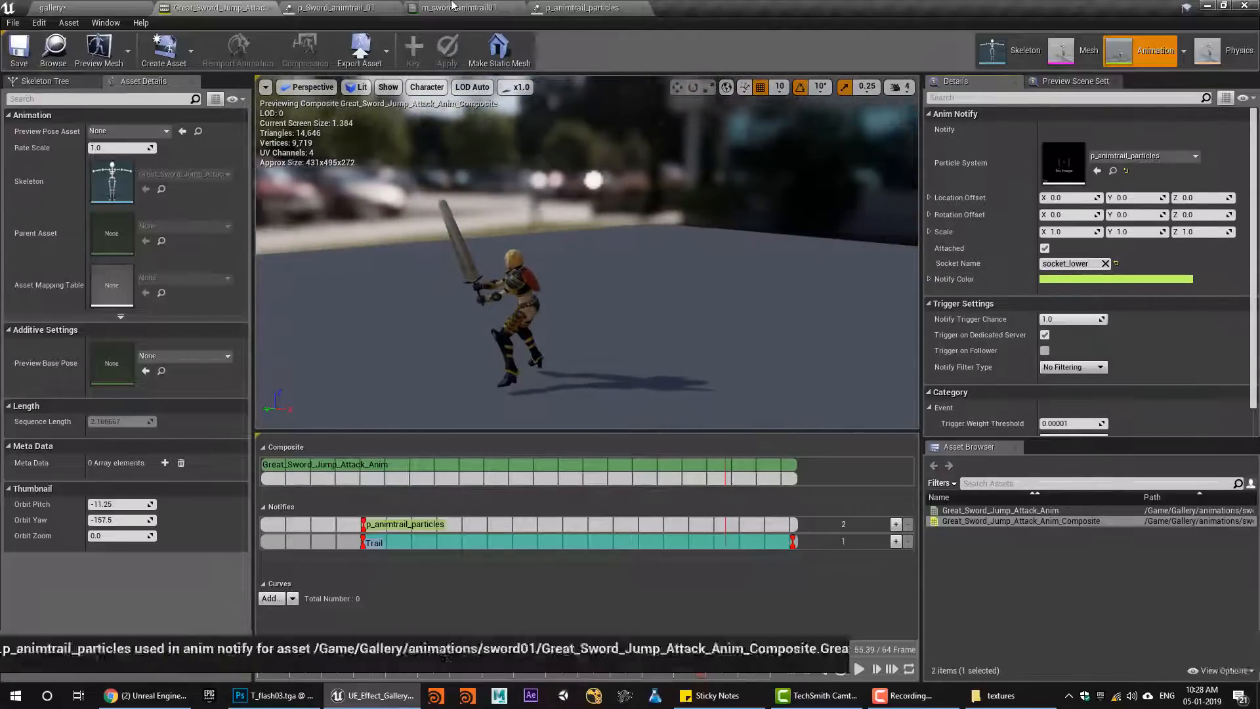
Set Emitter Loops to 1 in the Required module of p_animtrail_particles and save the particle system
{"action": "left_click", "coordinate": [368, 7]}
{"action": "left_click", "coordinate": [460, 8]}
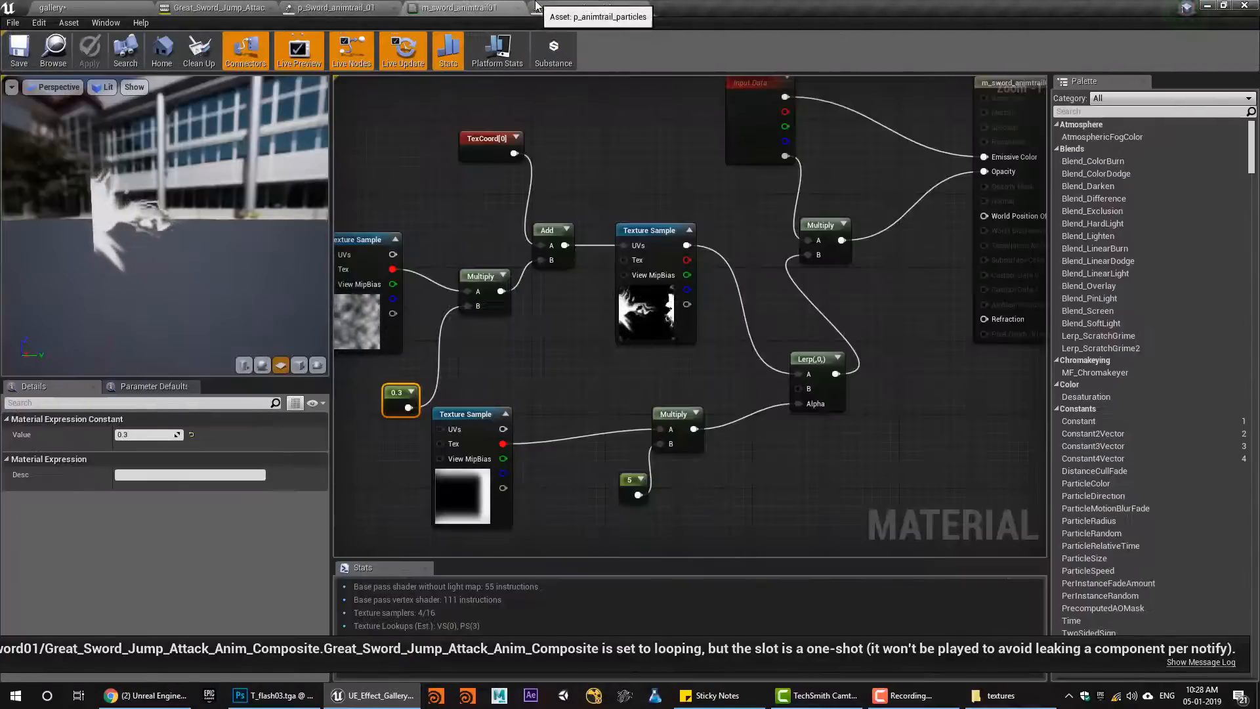
{"action": "left_click", "coordinate": [537, 7]}
{"action": "left_click", "coordinate": [474, 139]}
{"action": "scroll", "coordinate": [267, 488], "scroll_direction": "down", "scroll_amount": 6}
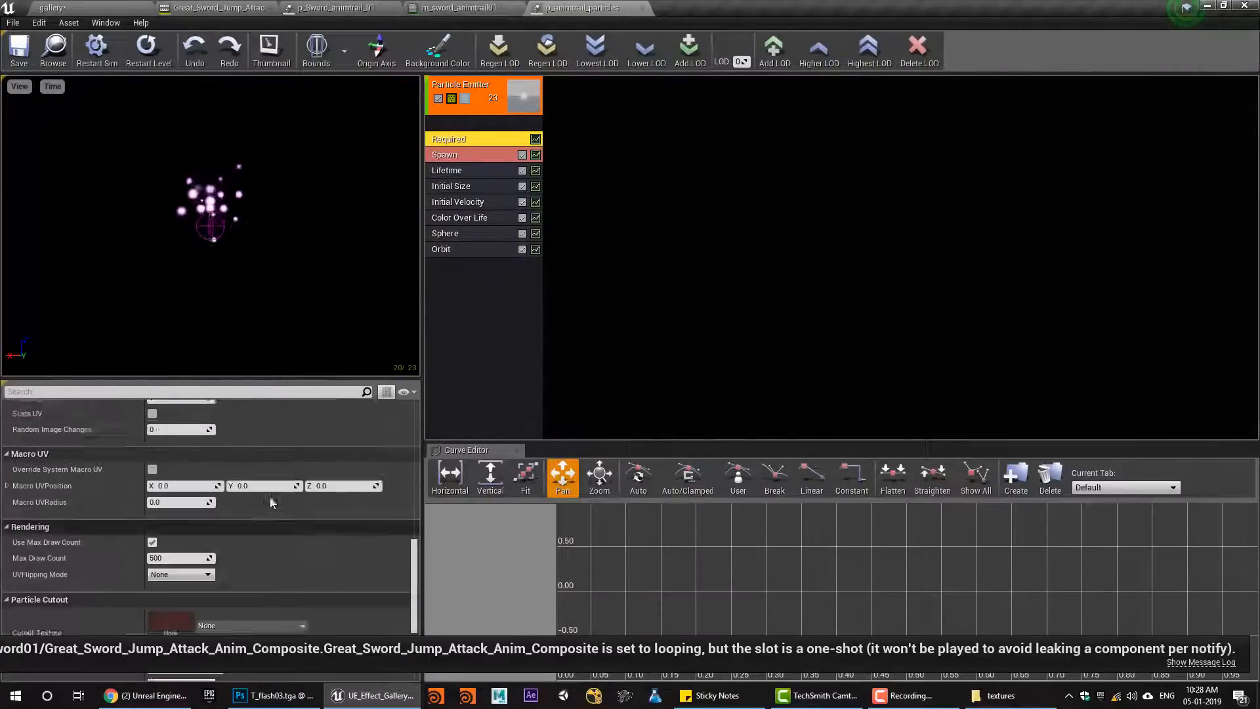
{"action": "scroll", "coordinate": [167, 519], "scroll_direction": "down", "scroll_amount": 10}
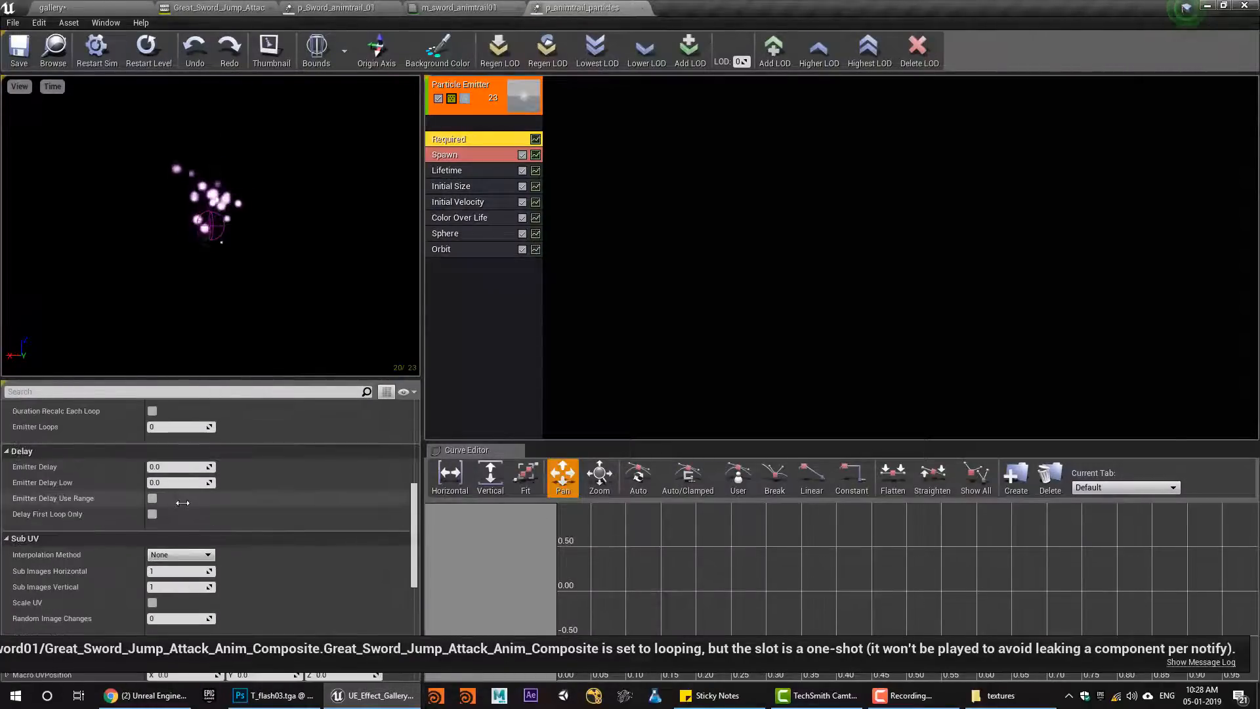
{"action": "left_click", "coordinate": [167, 531]}
{"action": "type", "text": "1"}
{"action": "key", "text": "Return"}
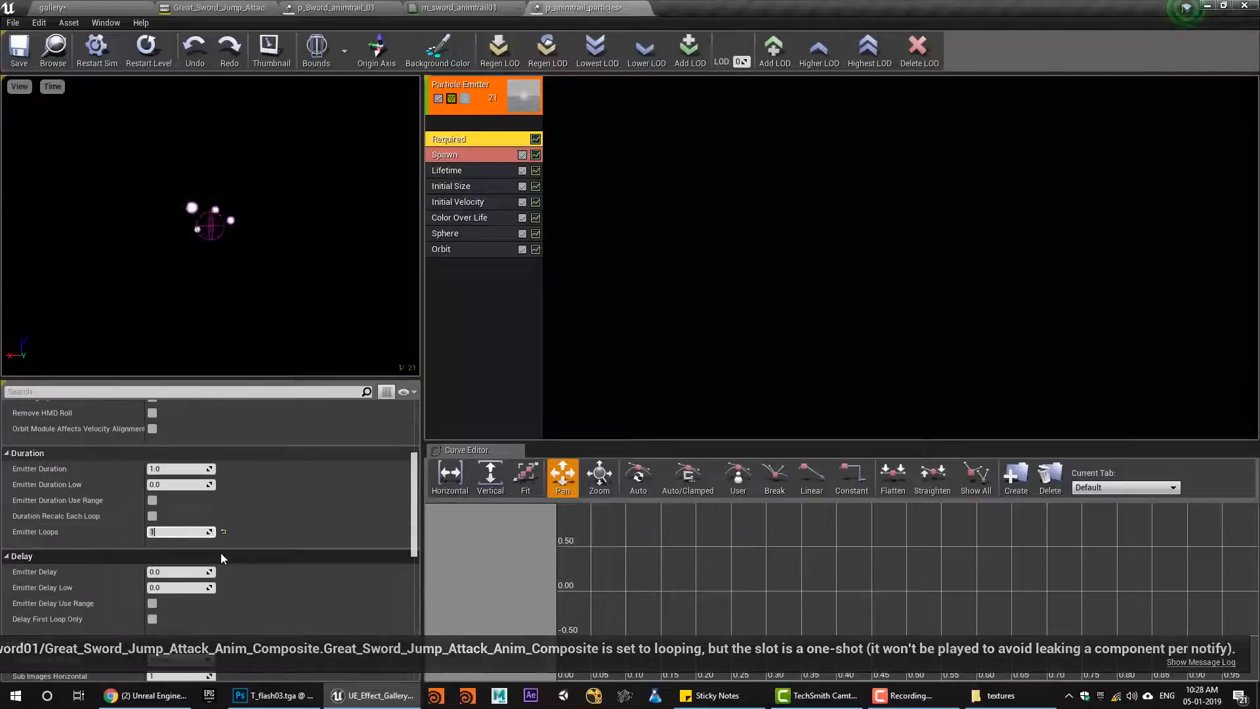
{"action": "left_click", "coordinate": [19, 59]}
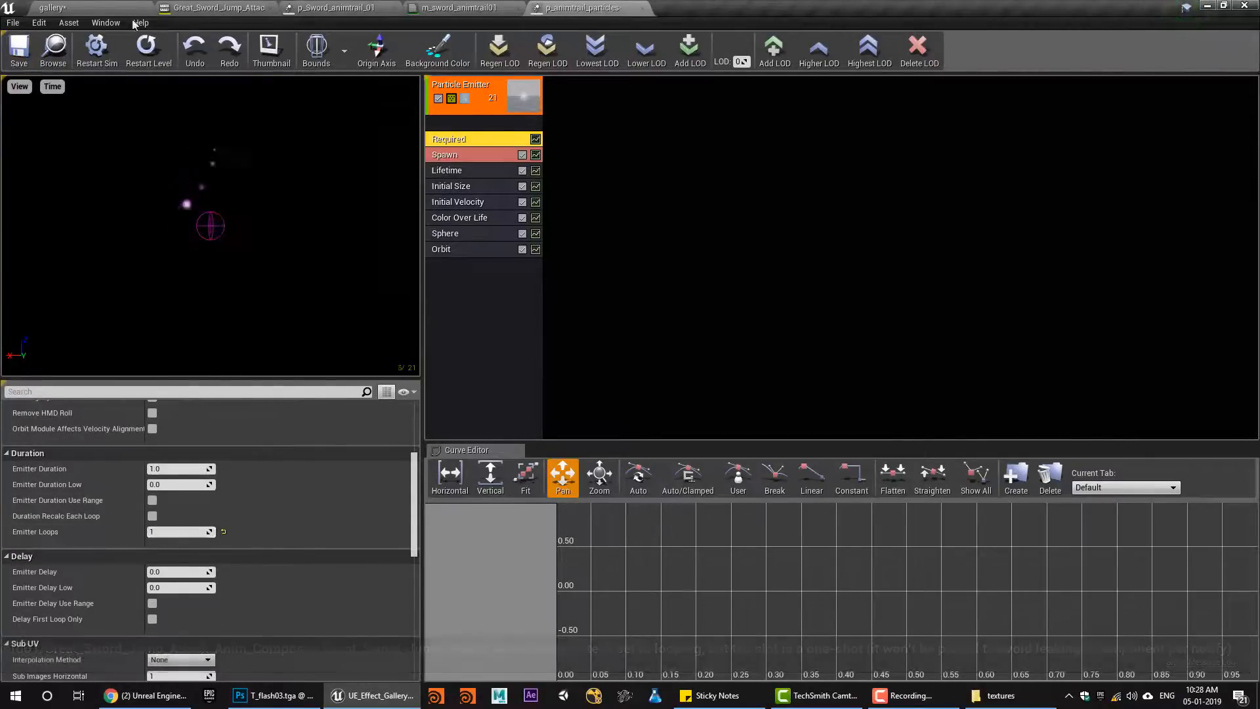
Play the composite to check the particles, and add a third notify track with a Play Particle Effect notify at frame 12
{"action": "left_click", "coordinate": [195, 7]}
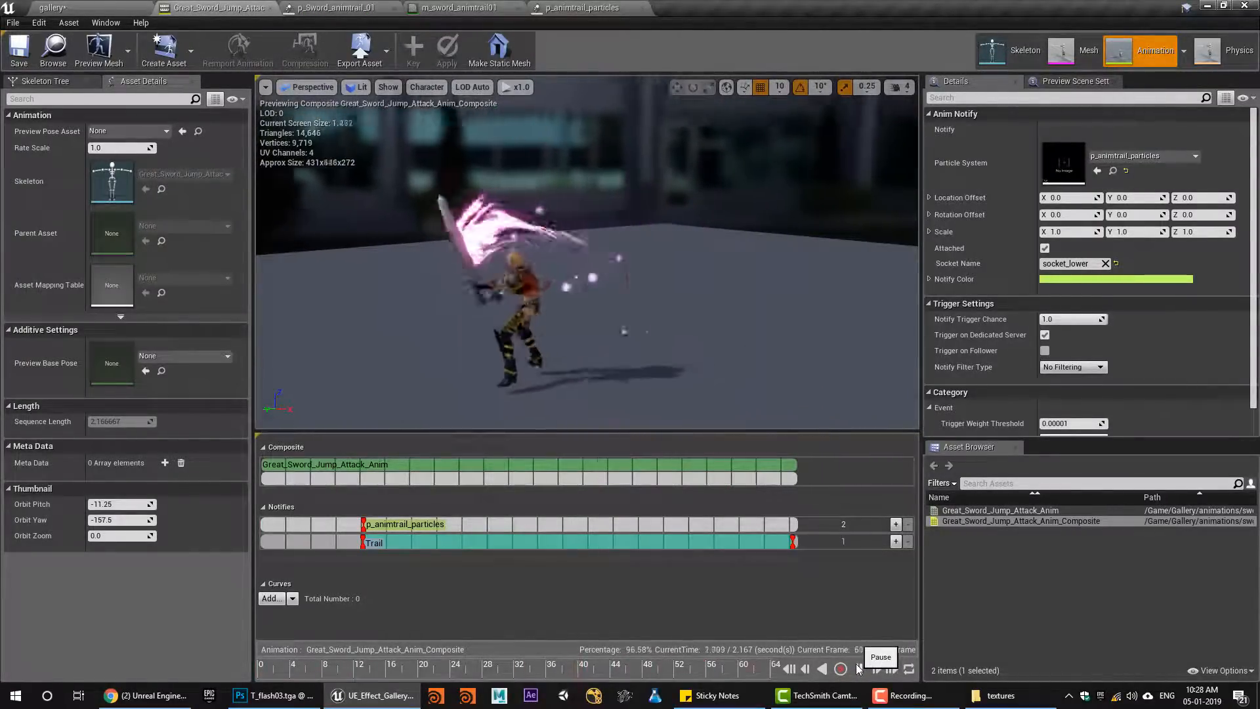
{"action": "left_click", "coordinate": [858, 668]}
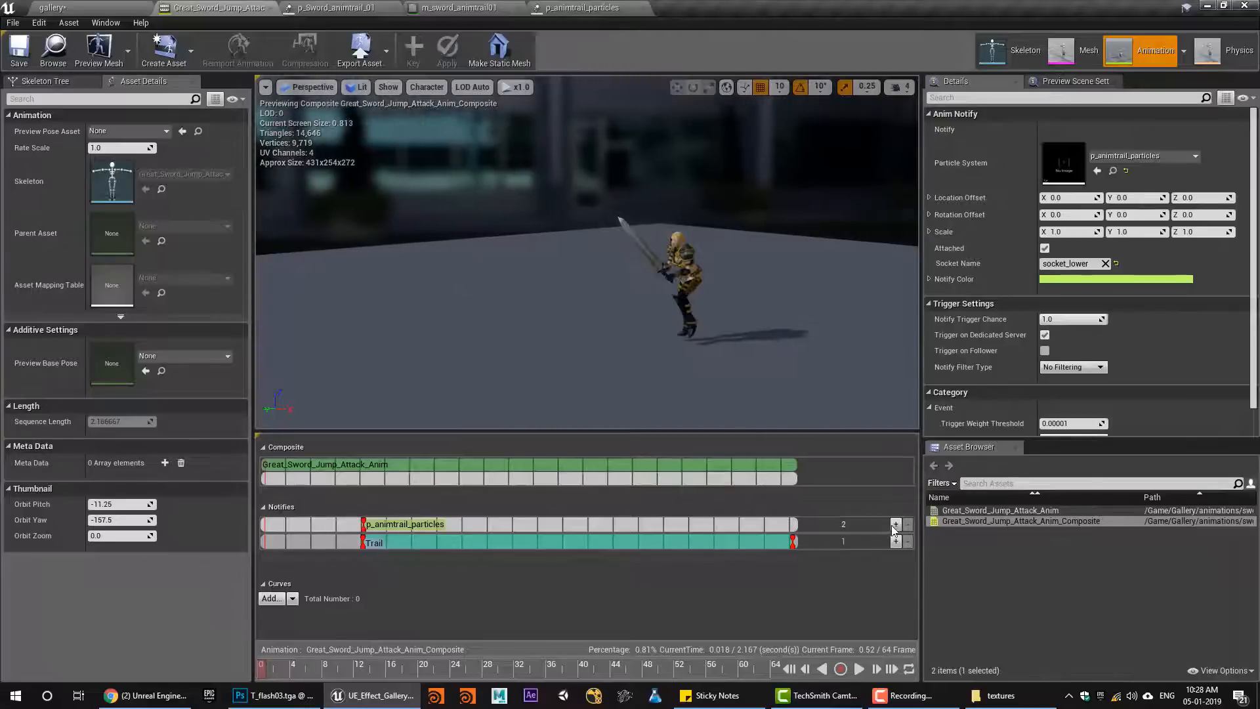
{"action": "left_click", "coordinate": [894, 525]}
{"action": "right_click", "coordinate": [364, 520]}
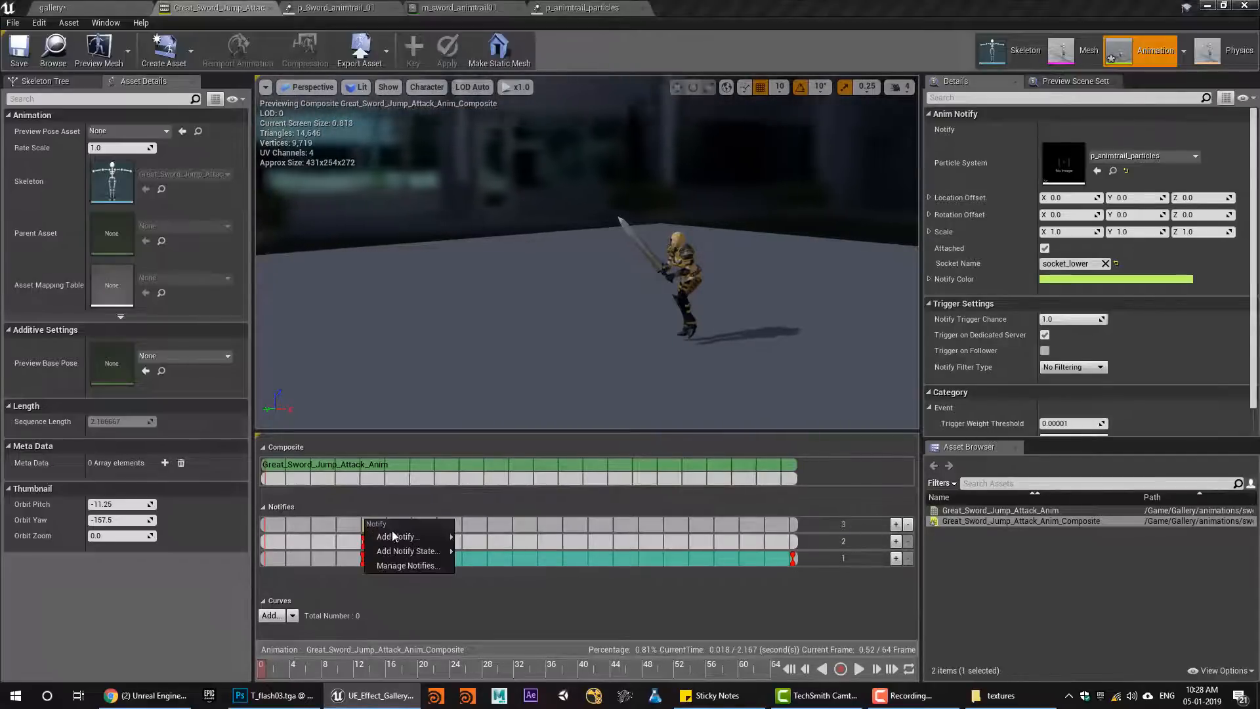
{"action": "left_click", "coordinate": [479, 557]}
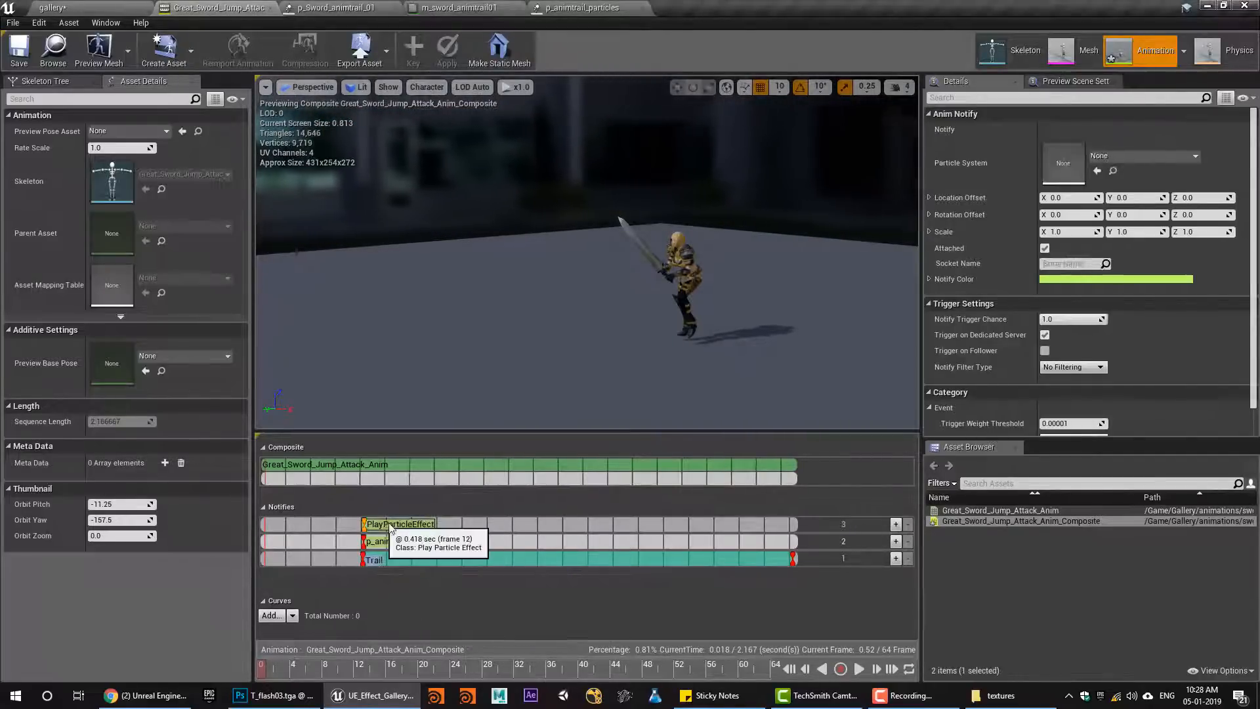
Assign p_animtrail_particles to the third track's notify and attach it to socket_upper
{"action": "left_click", "coordinate": [1097, 171]}
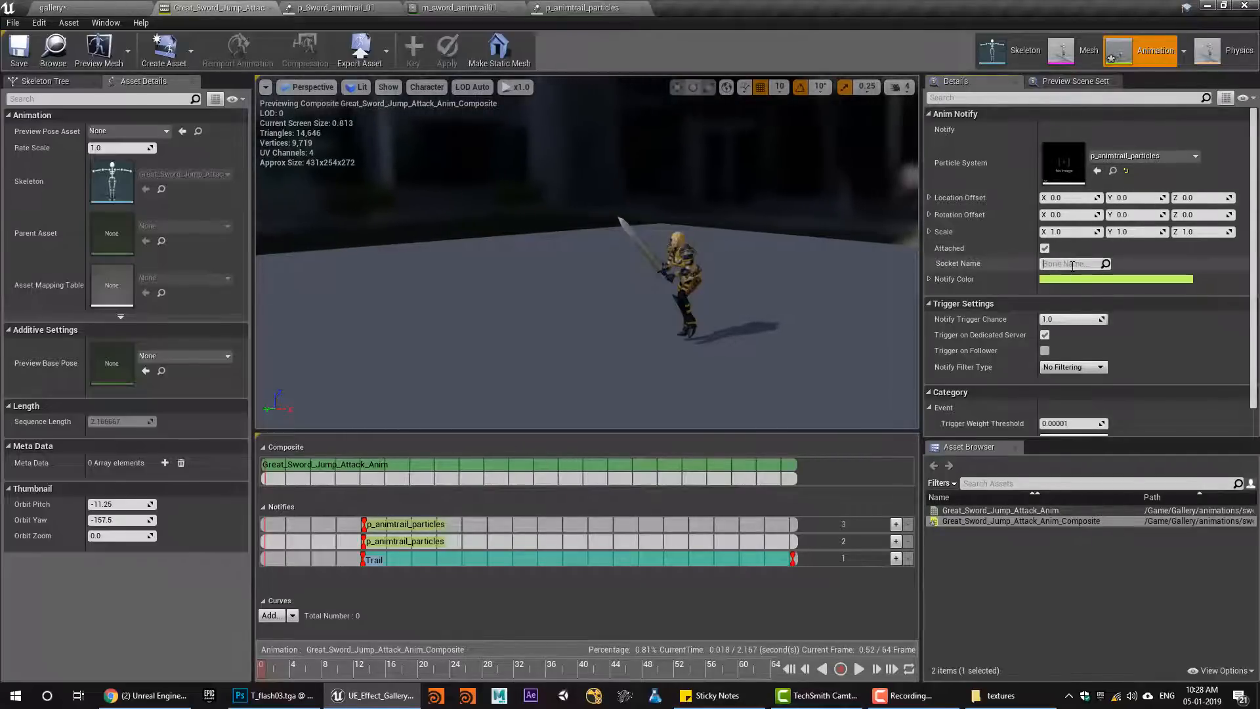
{"action": "left_click", "coordinate": [1072, 263]}
{"action": "type", "text": "sock"}
{"action": "left_click", "coordinate": [1059, 285]}
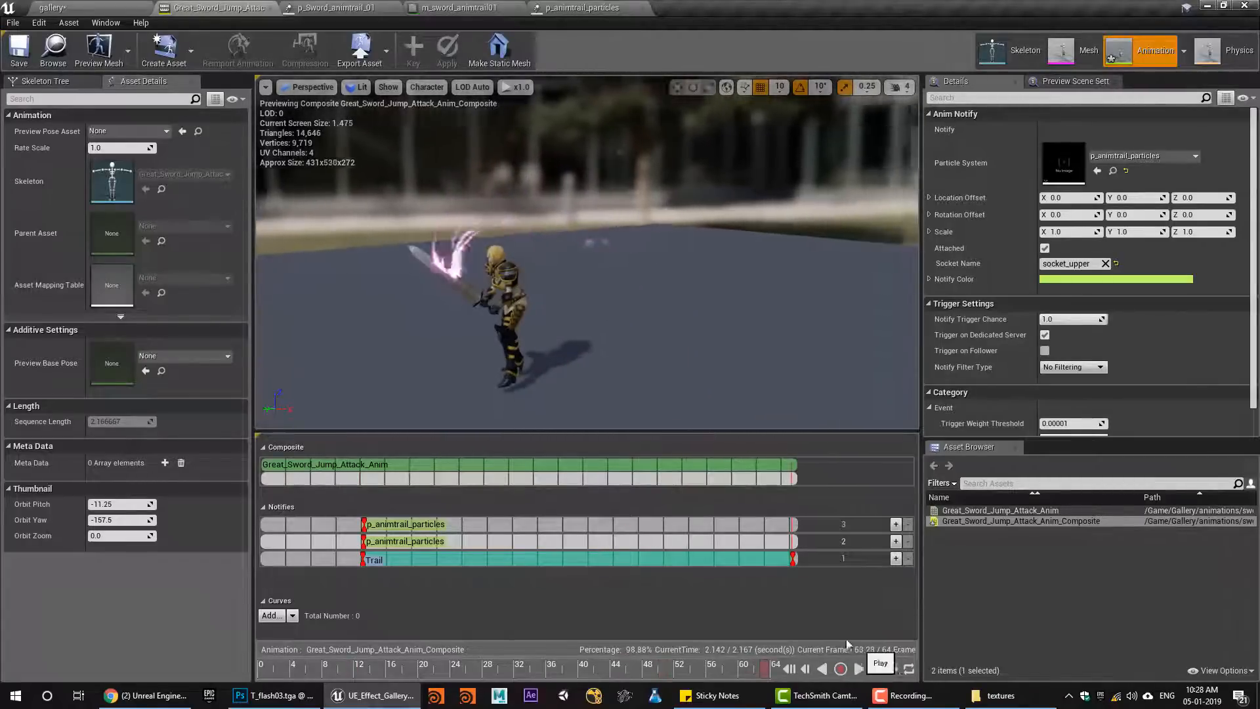
Set the maximum Y Offset Amount of the Orbit module in p_animtrail_particles to 20
{"action": "left_click", "coordinate": [577, 7]}
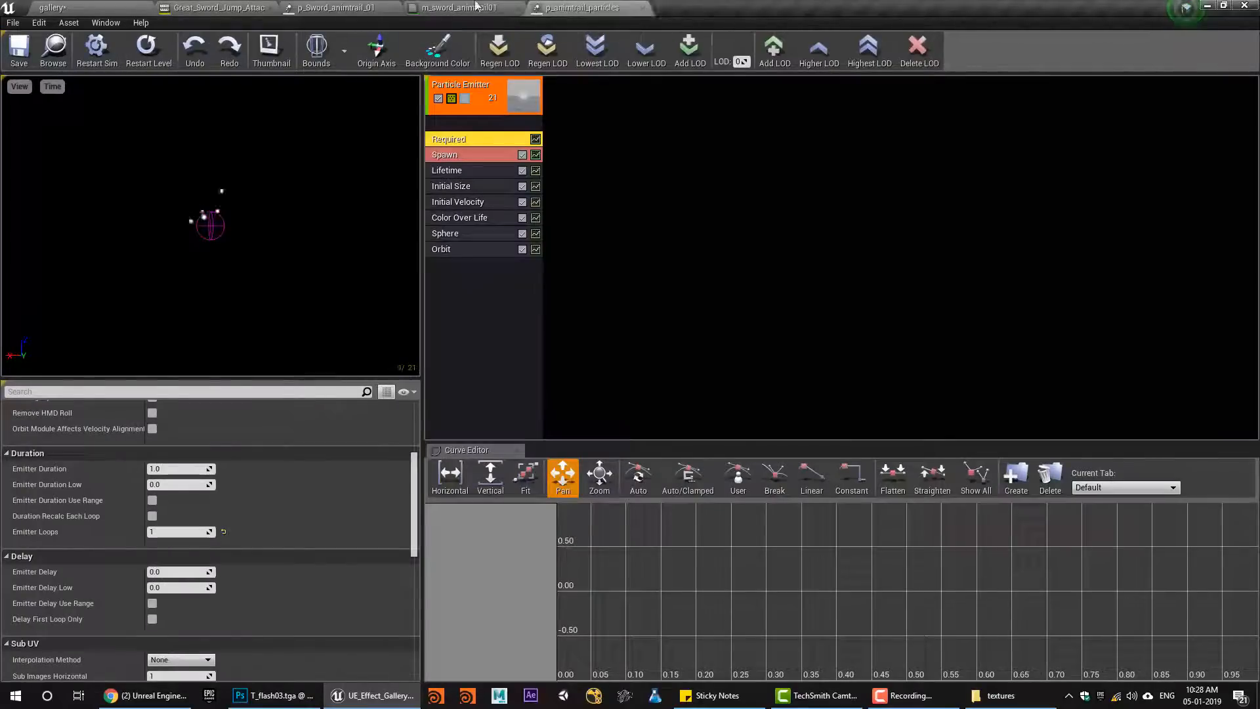
{"action": "left_click", "coordinate": [464, 250]}
{"action": "scroll", "coordinate": [239, 494], "scroll_direction": "down", "scroll_amount": 5}
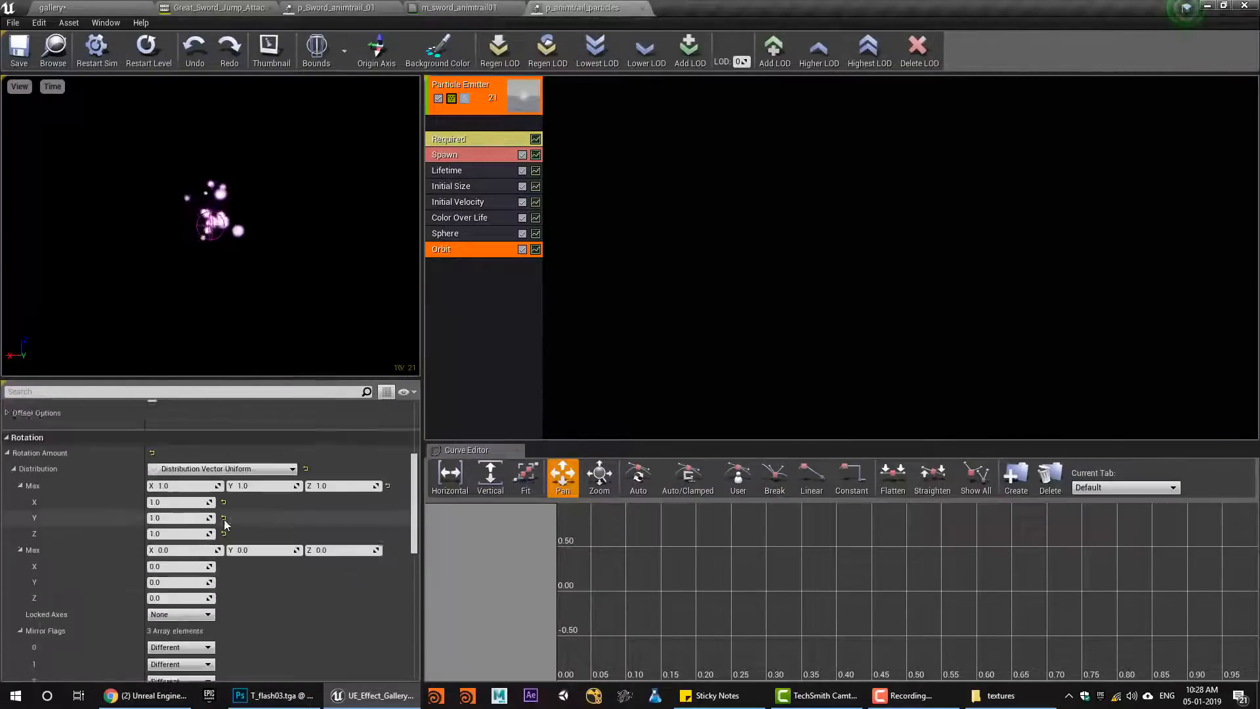
{"action": "scroll", "coordinate": [225, 523], "scroll_direction": "up", "scroll_amount": 3}
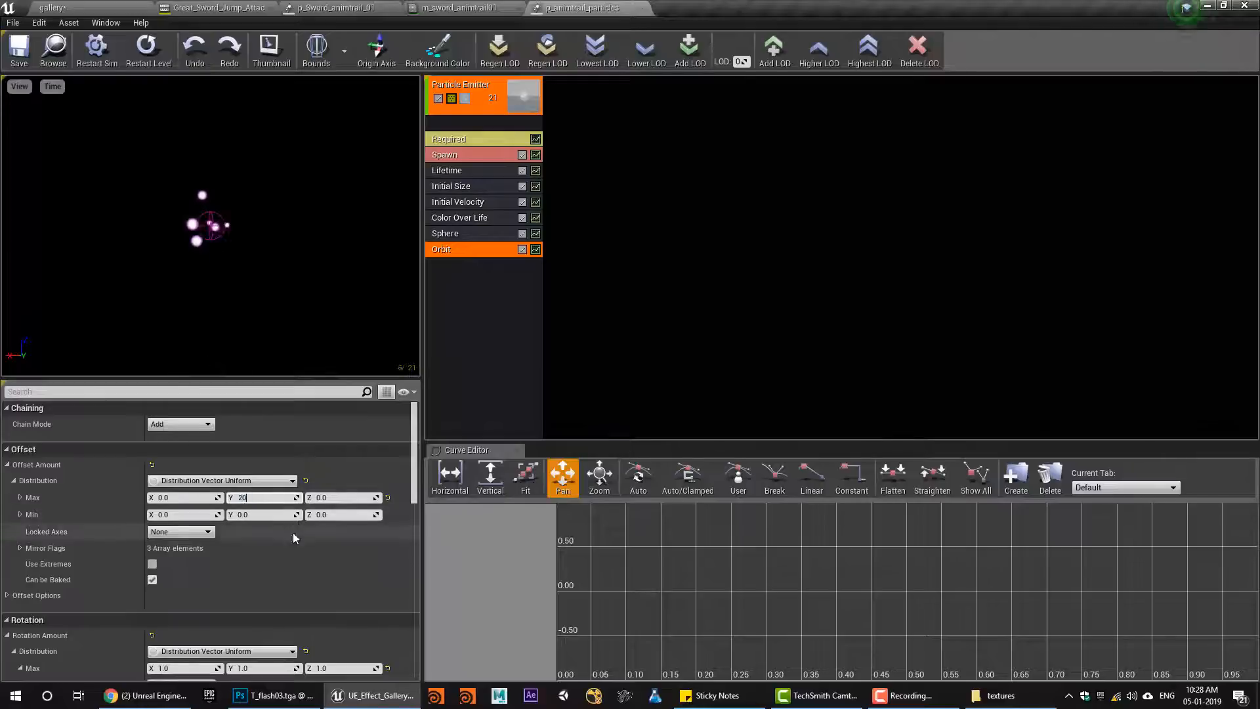
Set the maximum Rotation Rate Amount of the Orbit module in p_animtrail_particles to 0.2 on all axes
{"action": "scroll", "coordinate": [292, 533], "scroll_direction": "down", "scroll_amount": 6}
{"action": "left_click", "coordinate": [321, 523]}
{"action": "key", "text": "BackSpace"}
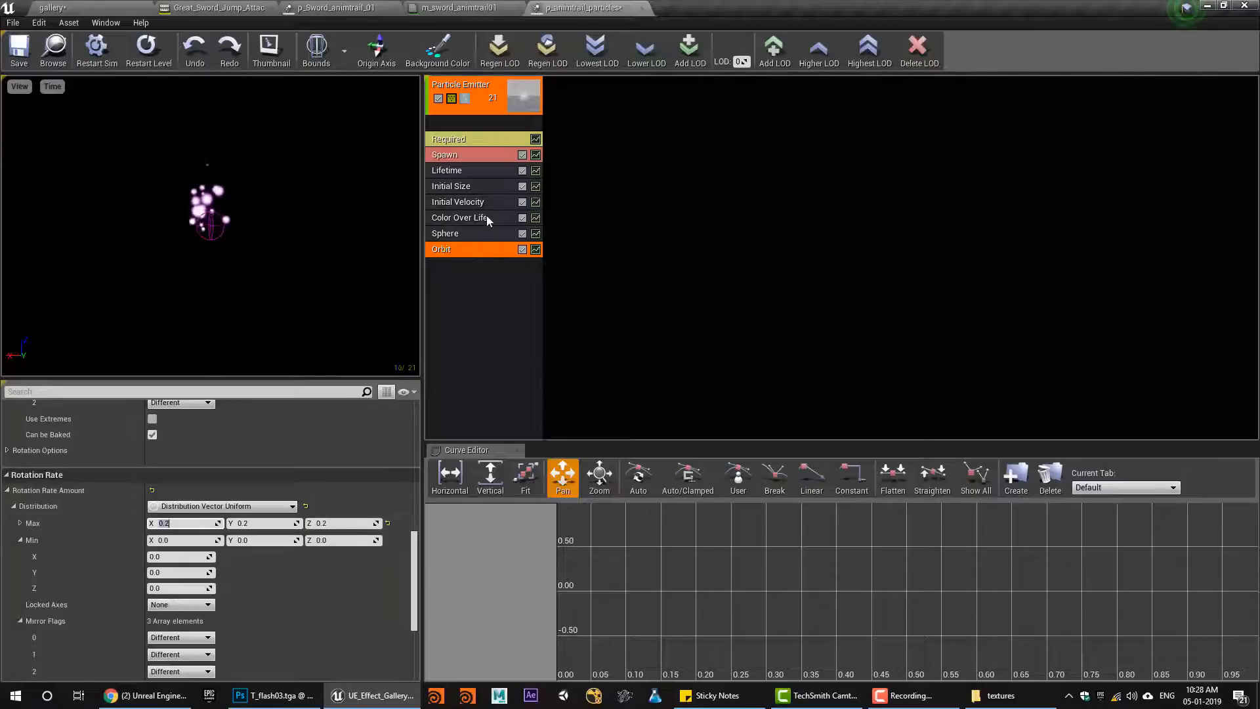
Set the Initial Size module's Start Size to maximum 10 and minimum 2 on all axes, save, and simulate the gallery level
{"action": "left_click", "coordinate": [466, 187]}
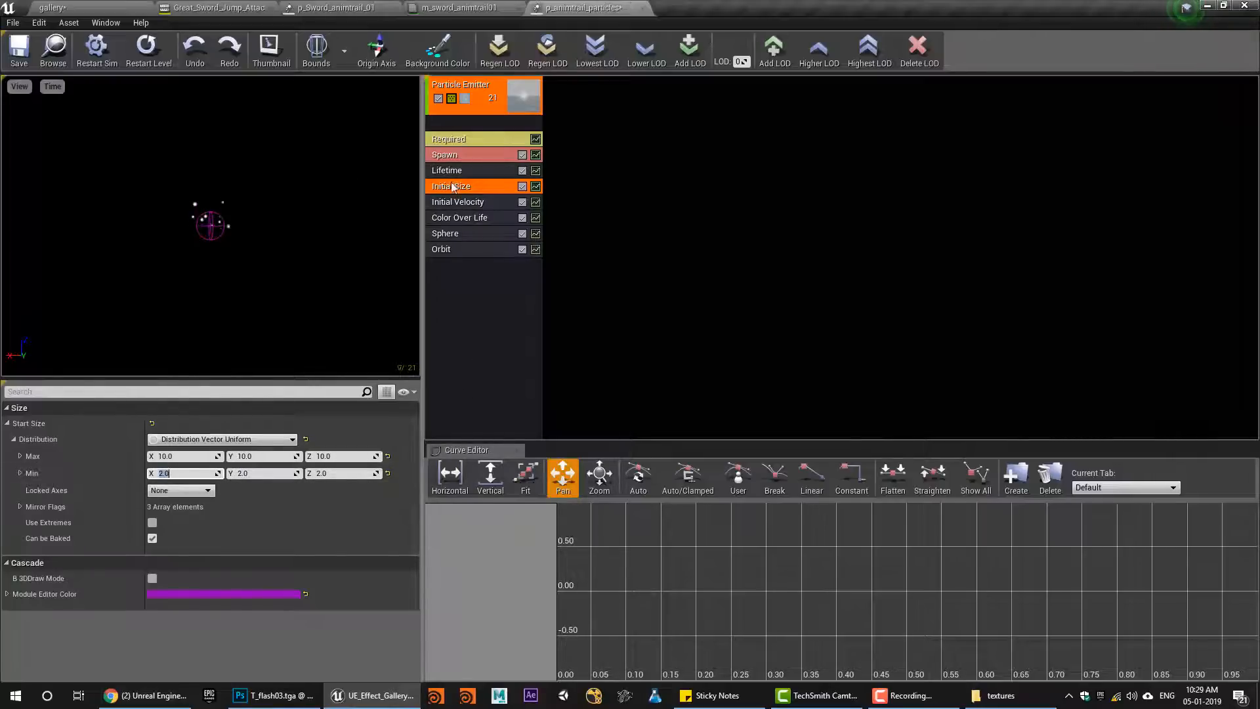
{"action": "left_click", "coordinate": [19, 51]}
{"action": "left_click", "coordinate": [57, 7]}
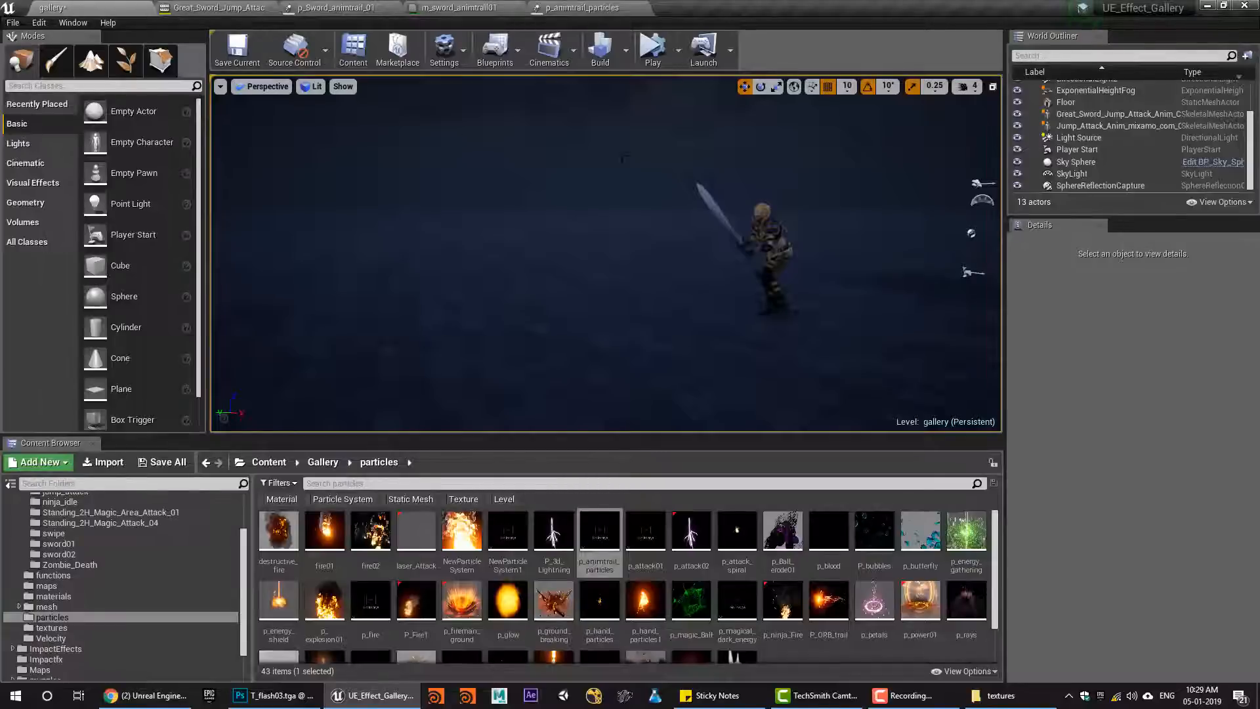
{"action": "left_click", "coordinate": [653, 48]}
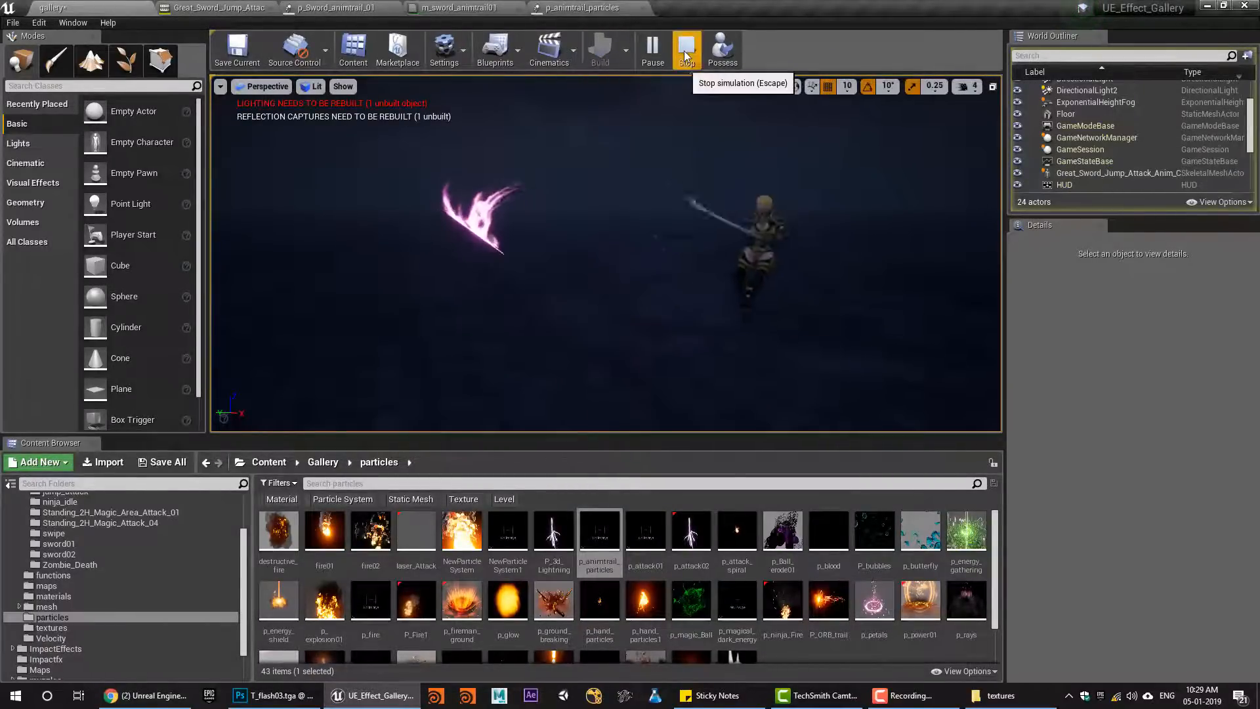
Set the maximum Rotation Rate Amount of the Orbit module in p_animtrail_particles to 0.1 on all axes
{"action": "left_click", "coordinate": [605, 6]}
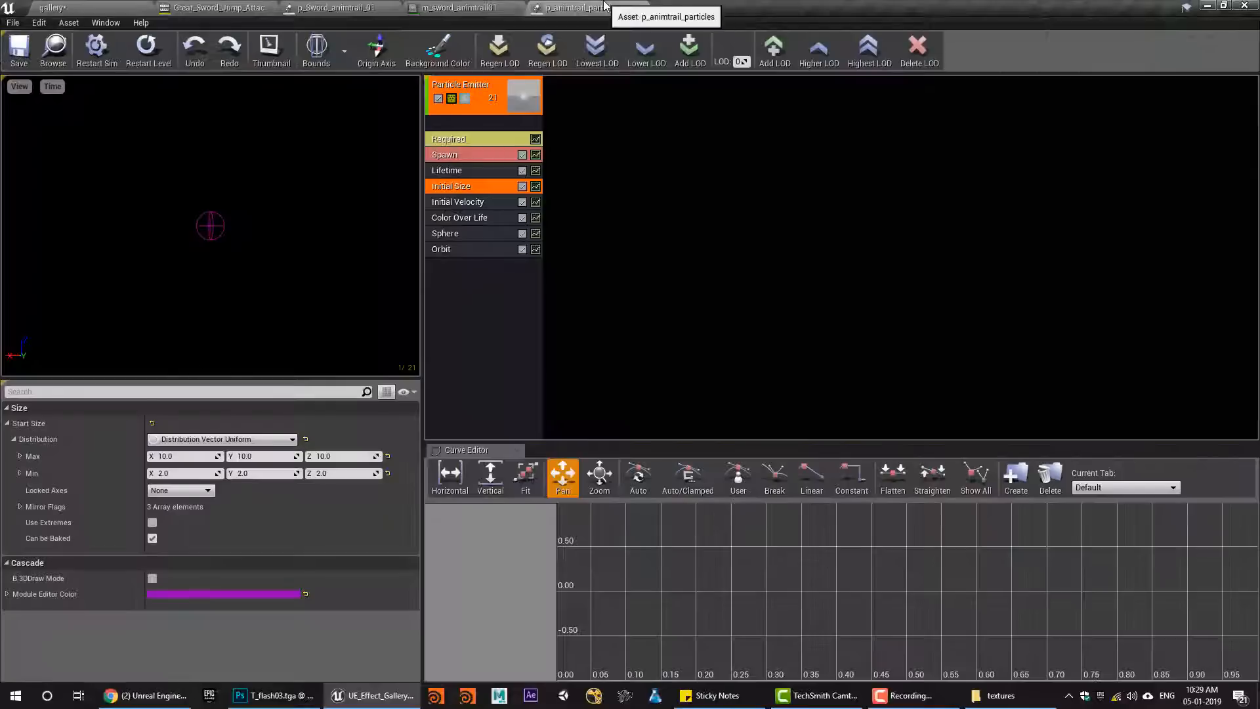
{"action": "left_click", "coordinate": [510, 250]}
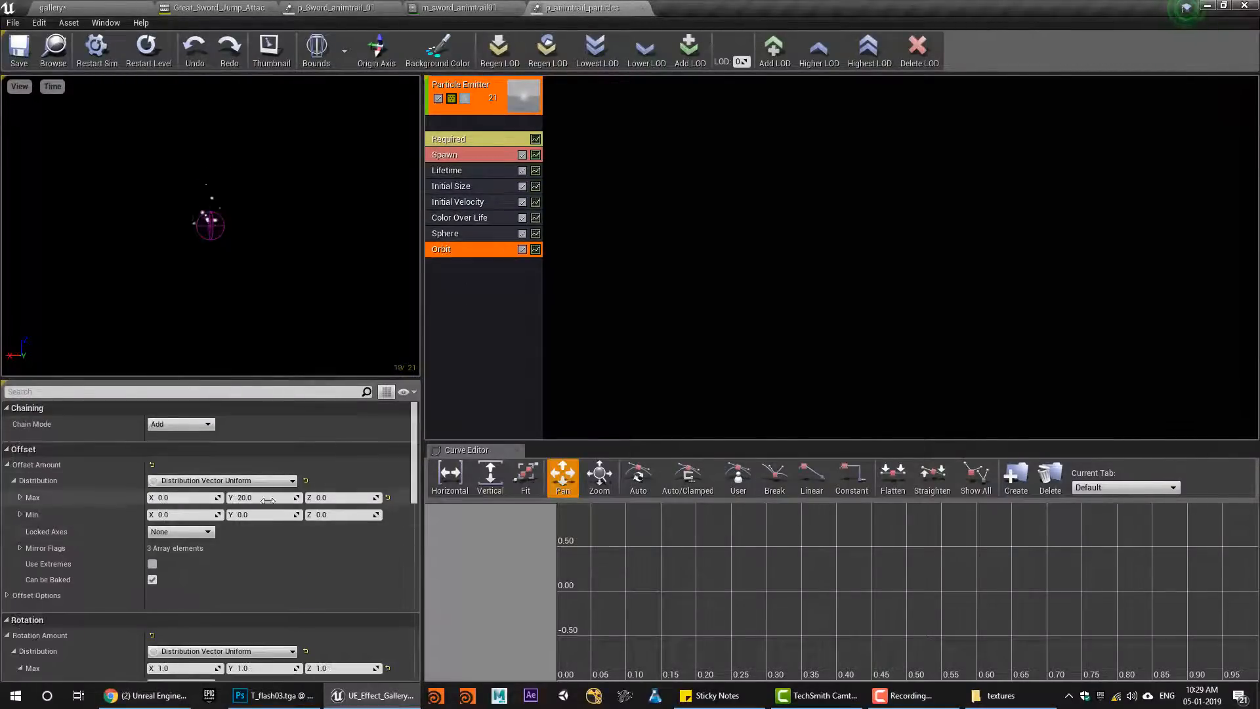
{"action": "scroll", "coordinate": [293, 601], "scroll_direction": "down", "scroll_amount": 10}
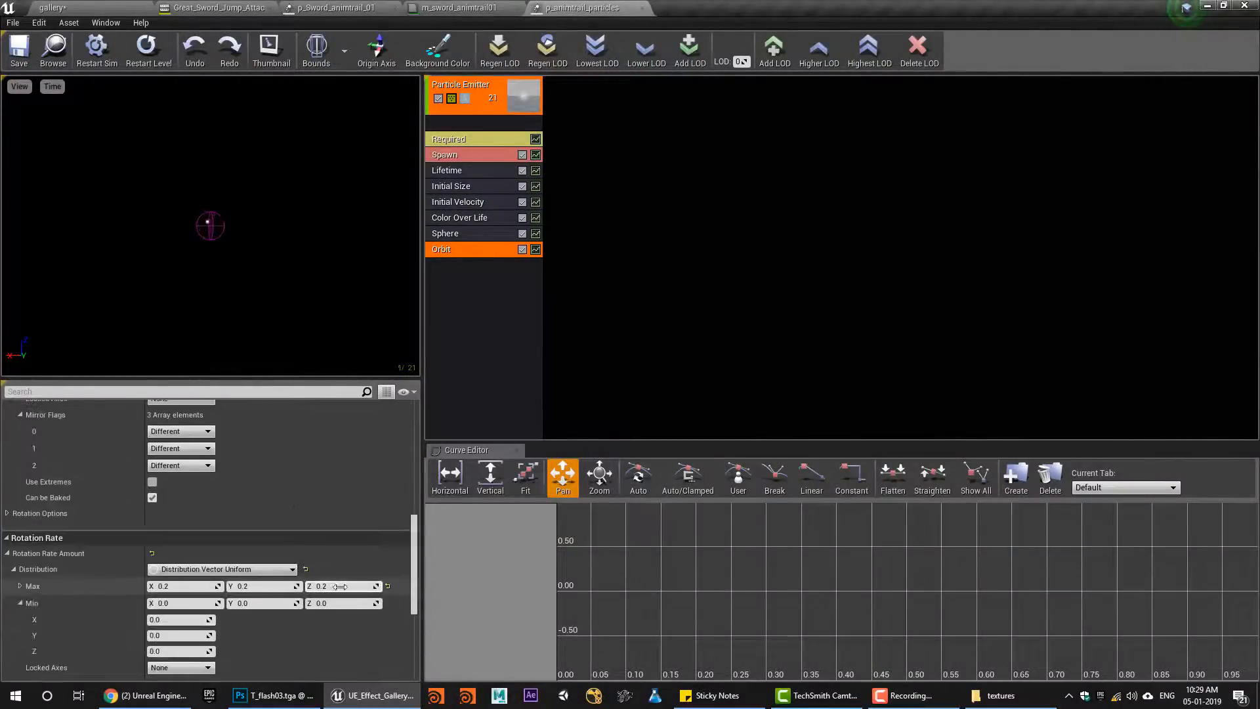
{"action": "left_click", "coordinate": [342, 586]}
{"action": "type", "text": "1"}
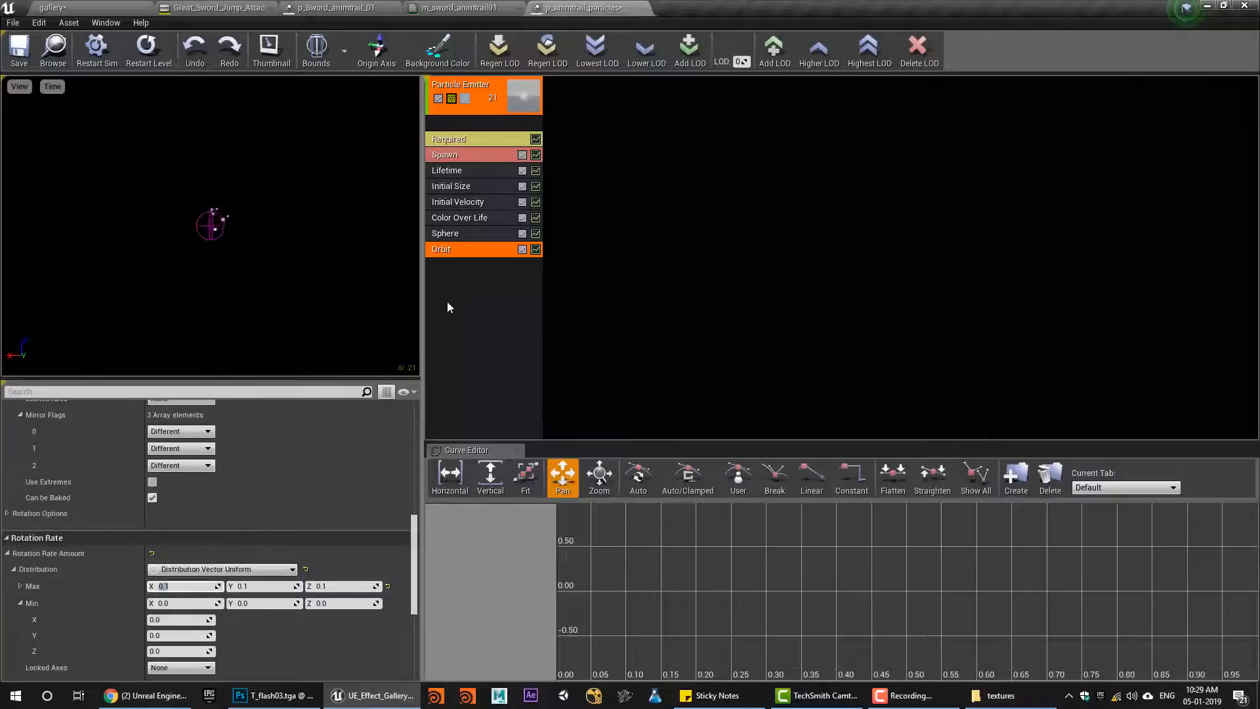
Add a Light module to the particle emitter and enable its Preview Light Radius option
{"action": "right_click", "coordinate": [459, 298]}
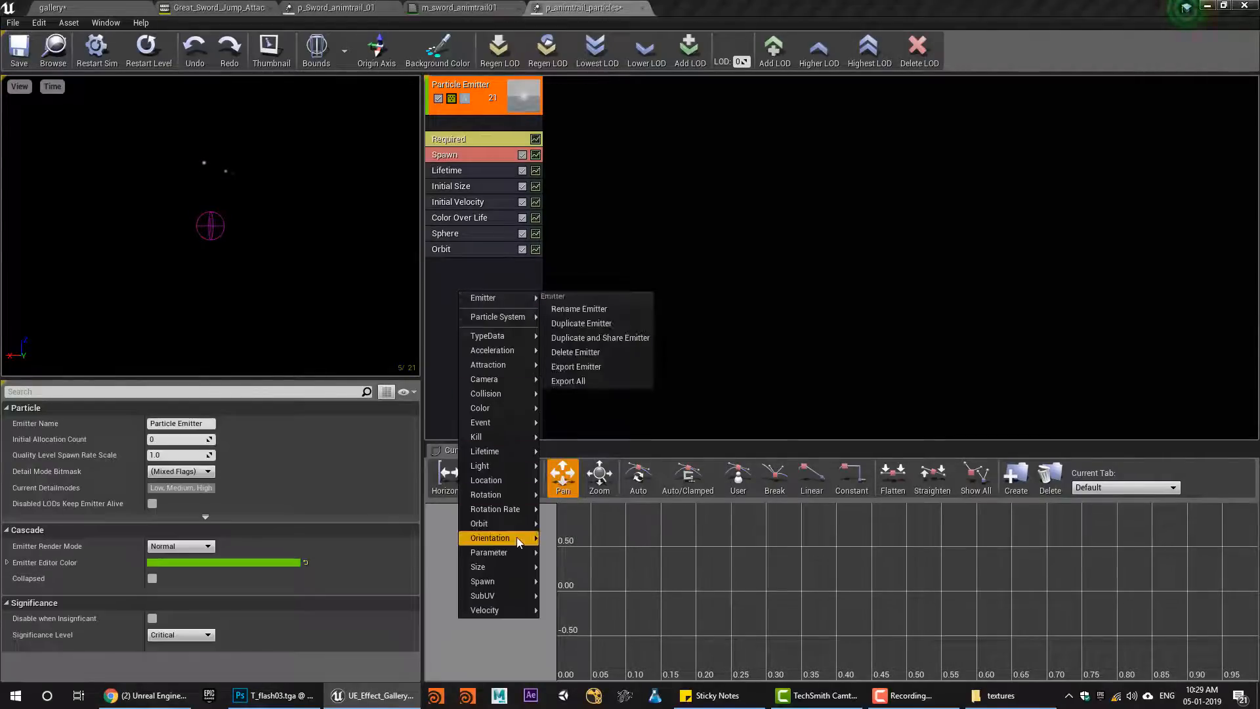
{"action": "mouse_move", "coordinate": [507, 568]}
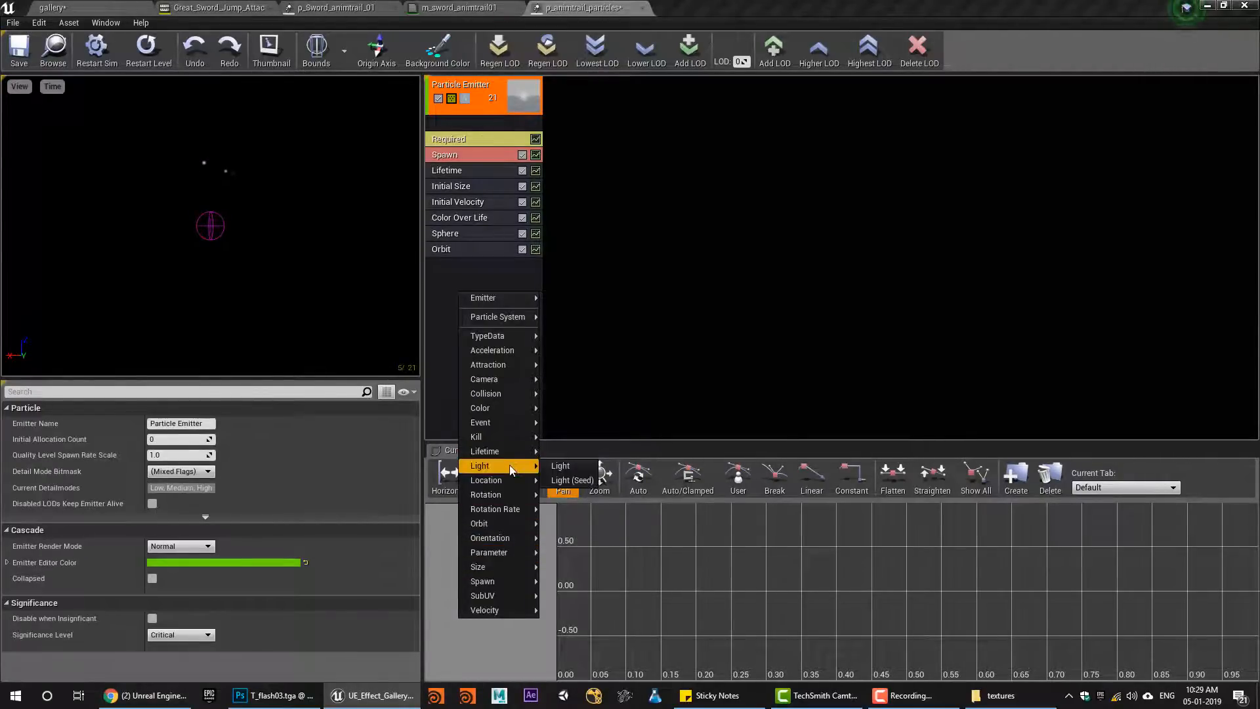
{"action": "left_click", "coordinate": [566, 466]}
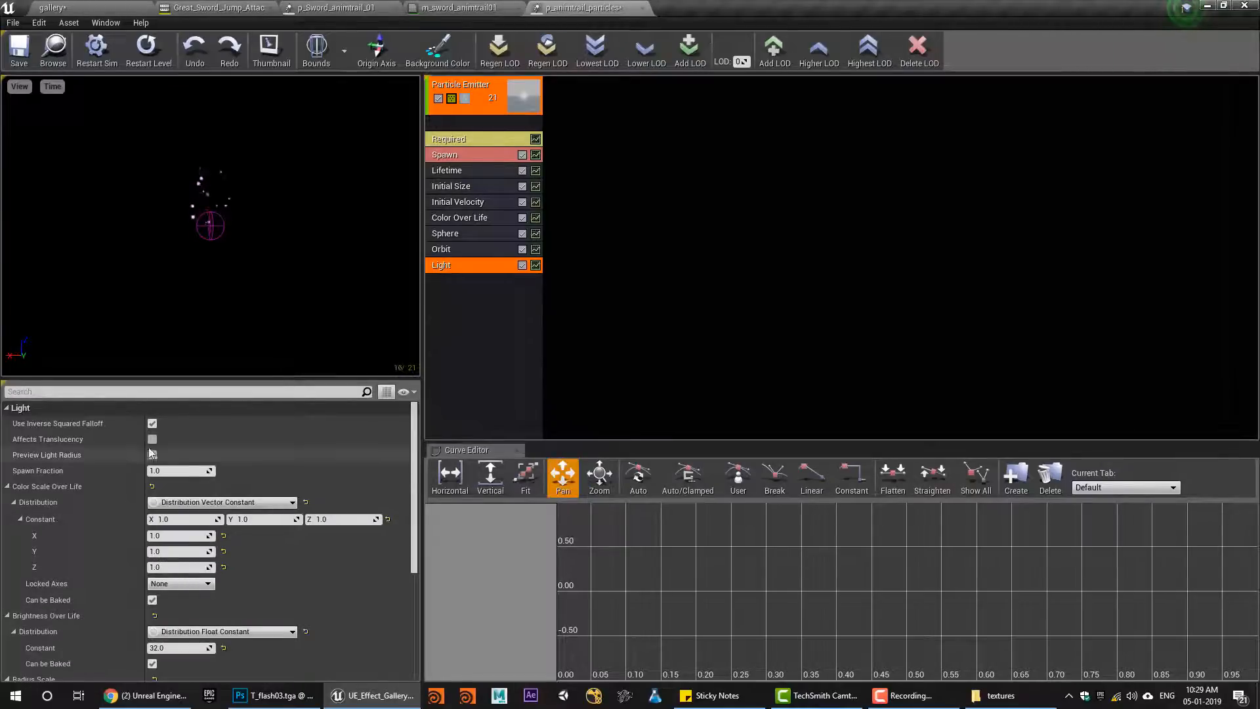
{"action": "left_click", "coordinate": [153, 455]}
Set the Light module's constant Brightness Over Life to 500 and simulate the gallery level to test it
{"action": "scroll", "coordinate": [237, 542], "scroll_direction": "down", "scroll_amount": 3}
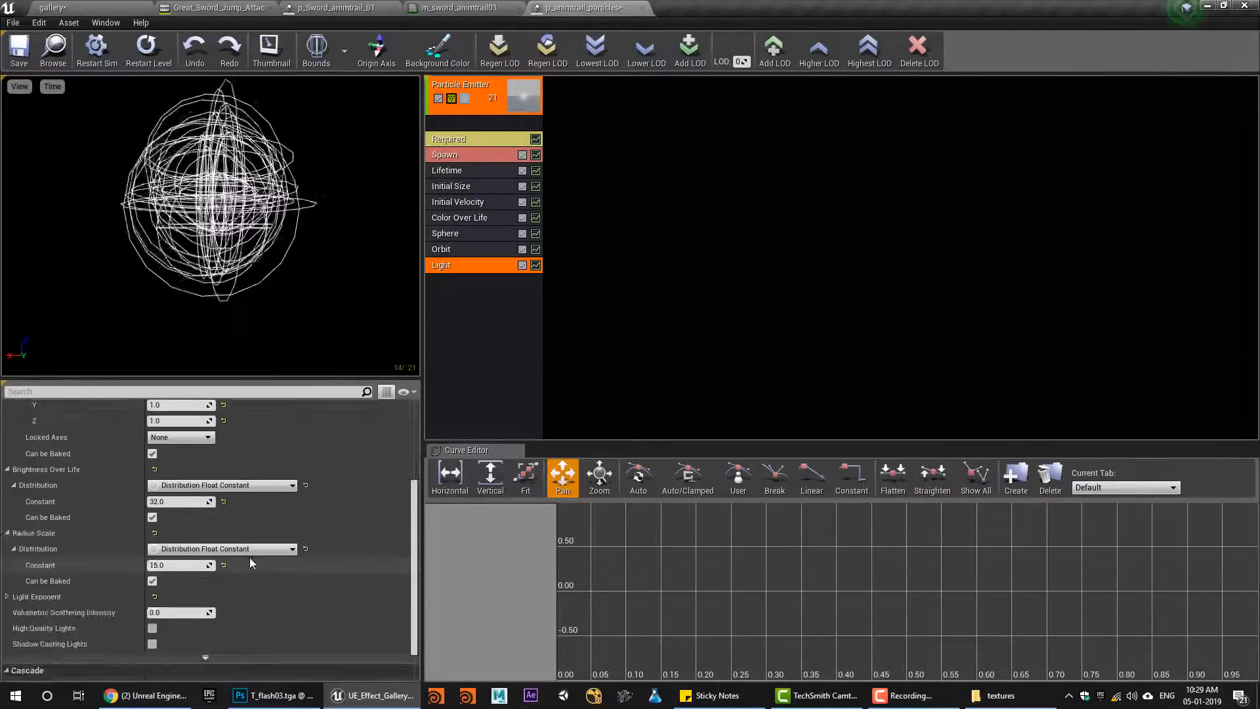
{"action": "left_click", "coordinate": [172, 502]}
{"action": "type", "text": "50"}
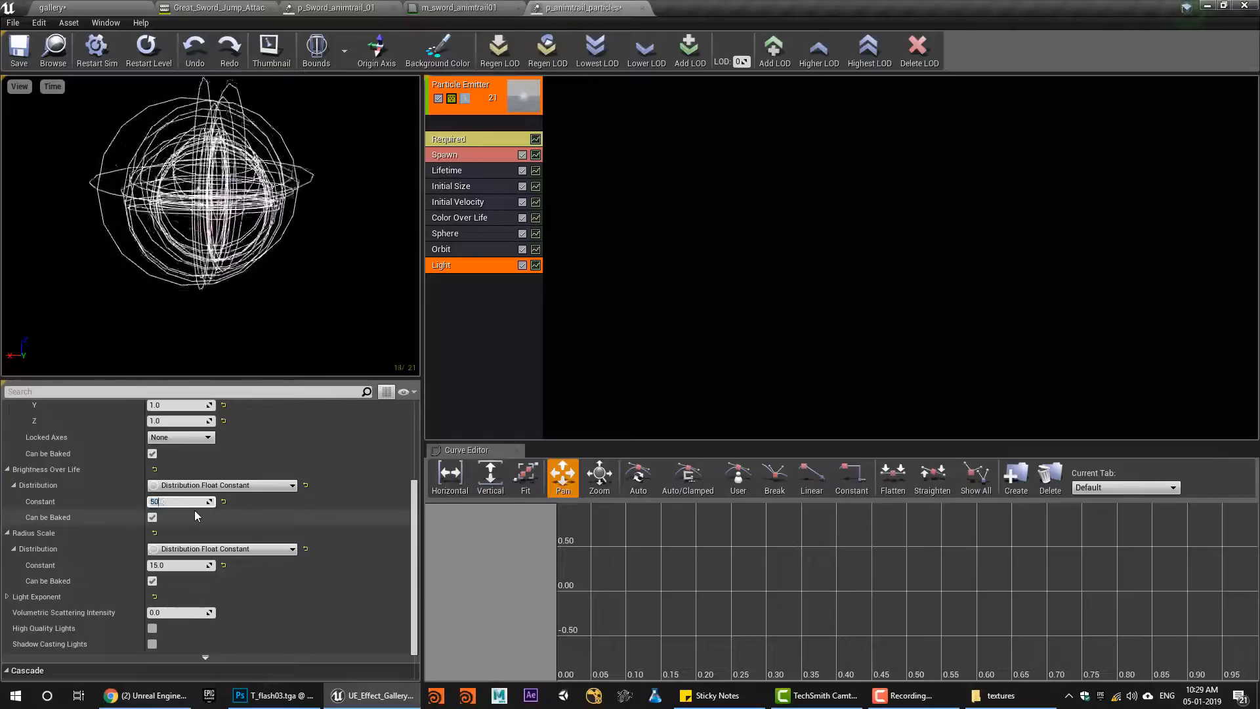
{"action": "key", "text": "Return"}
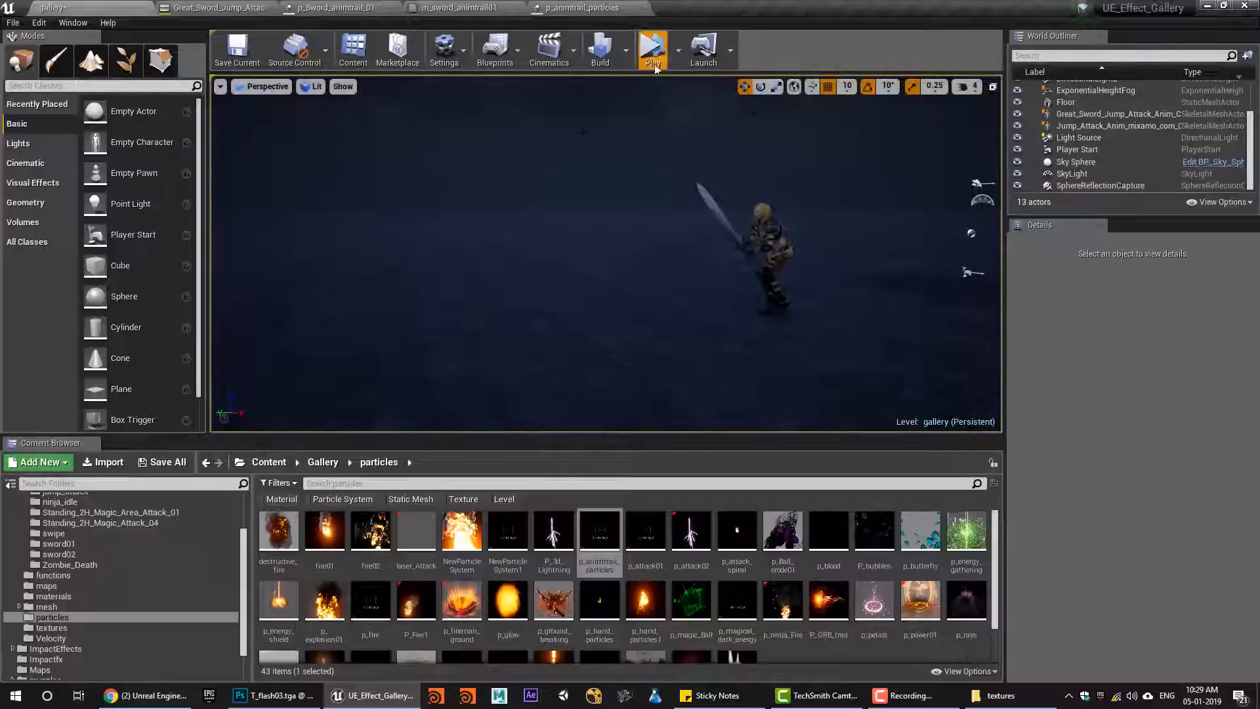
{"action": "left_click", "coordinate": [654, 67]}
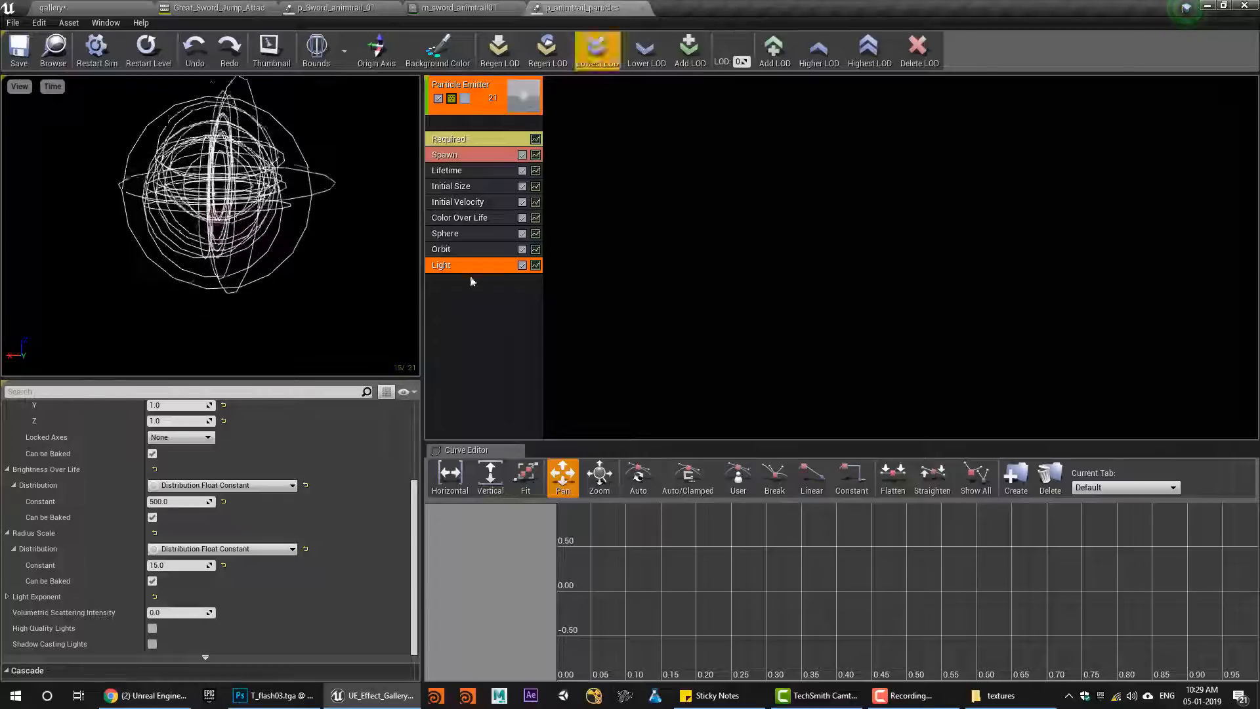
Set the Orbit module's maximum Offset Amount to 20 on all axes and the Light module's constant brightness to 2000
{"action": "left_click", "coordinate": [459, 249]}
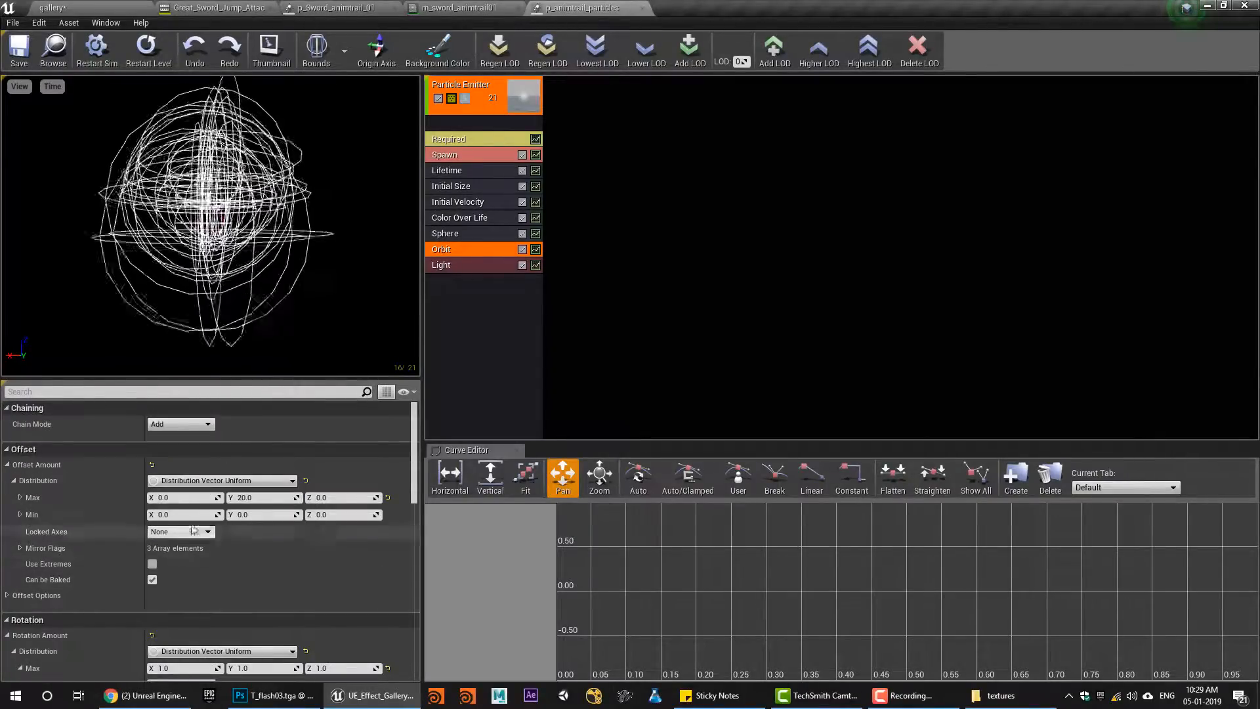
{"action": "left_click", "coordinate": [164, 498]}
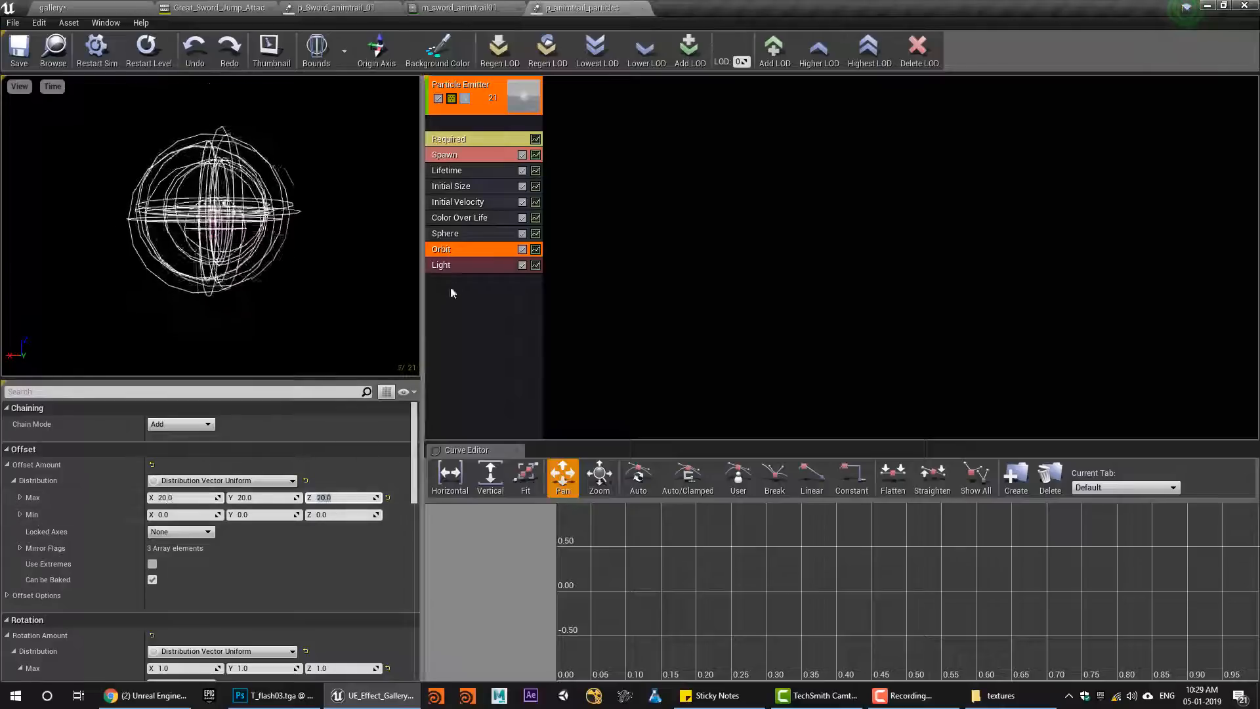
{"action": "left_click", "coordinate": [452, 266]}
{"action": "scroll", "coordinate": [190, 544], "scroll_direction": "down", "scroll_amount": 5}
{"action": "left_click", "coordinate": [171, 544]}
{"action": "type", "text": "200"}
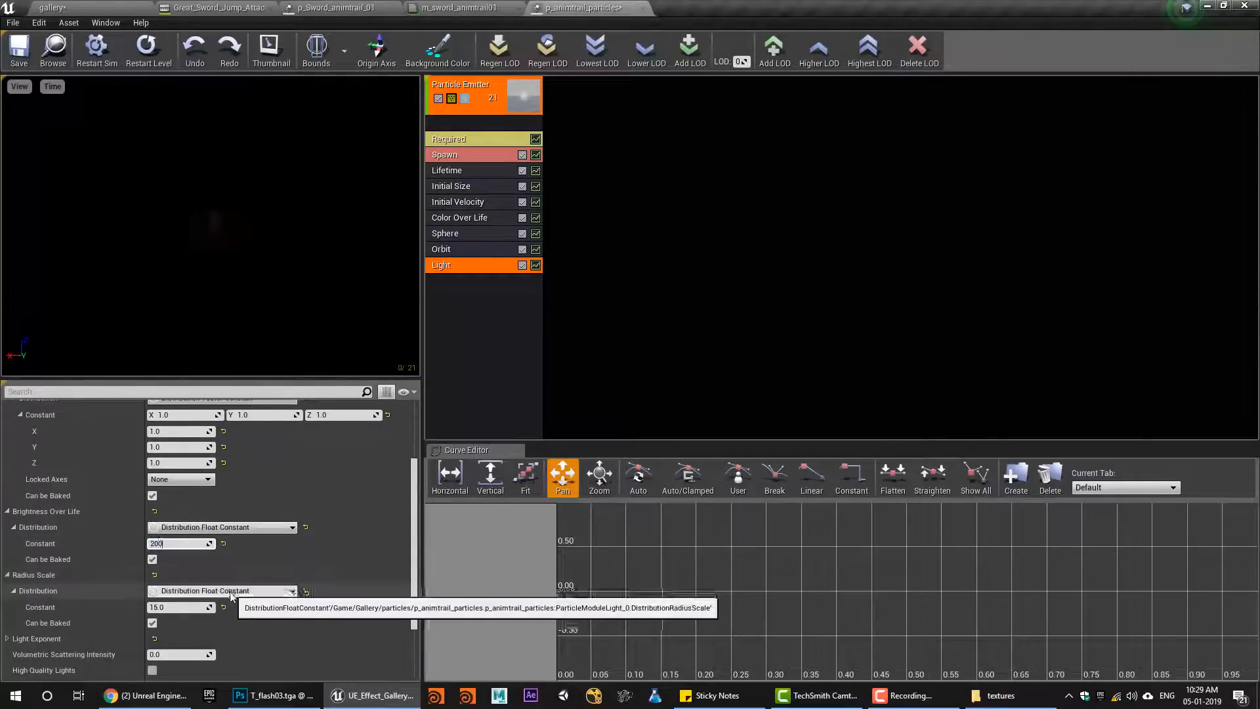
{"action": "key", "text": "Return"}
Save the particle system and the gallery level, and run a simulation to check the light on the sword swing
{"action": "left_click", "coordinate": [19, 51]}
{"action": "left_click", "coordinate": [54, 8]}
{"action": "left_click", "coordinate": [237, 50]}
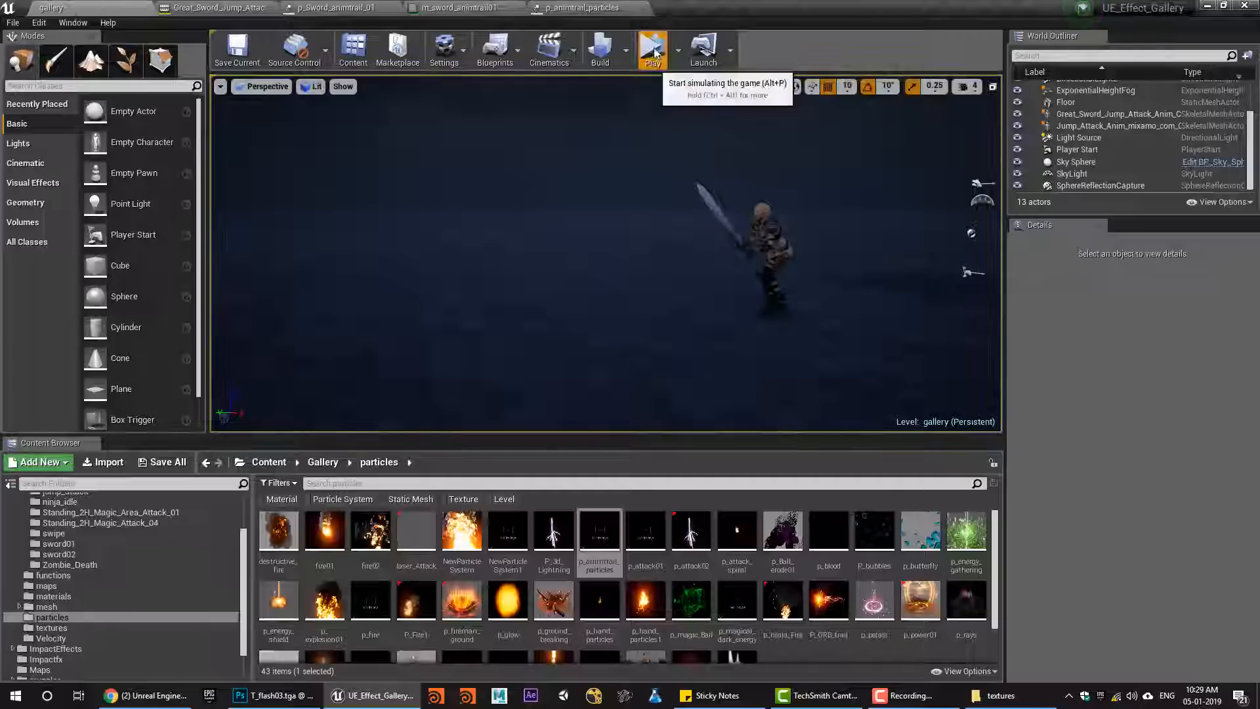
{"action": "left_click", "coordinate": [653, 51]}
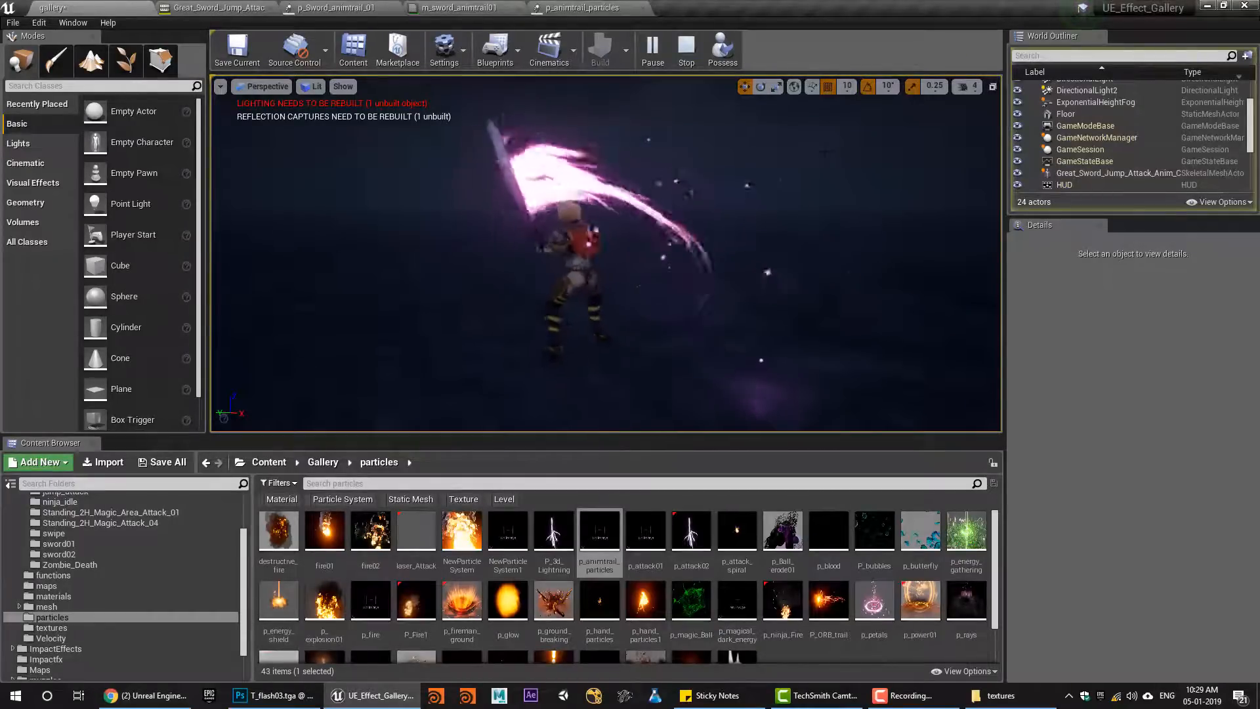
{"action": "left_click", "coordinate": [692, 57]}
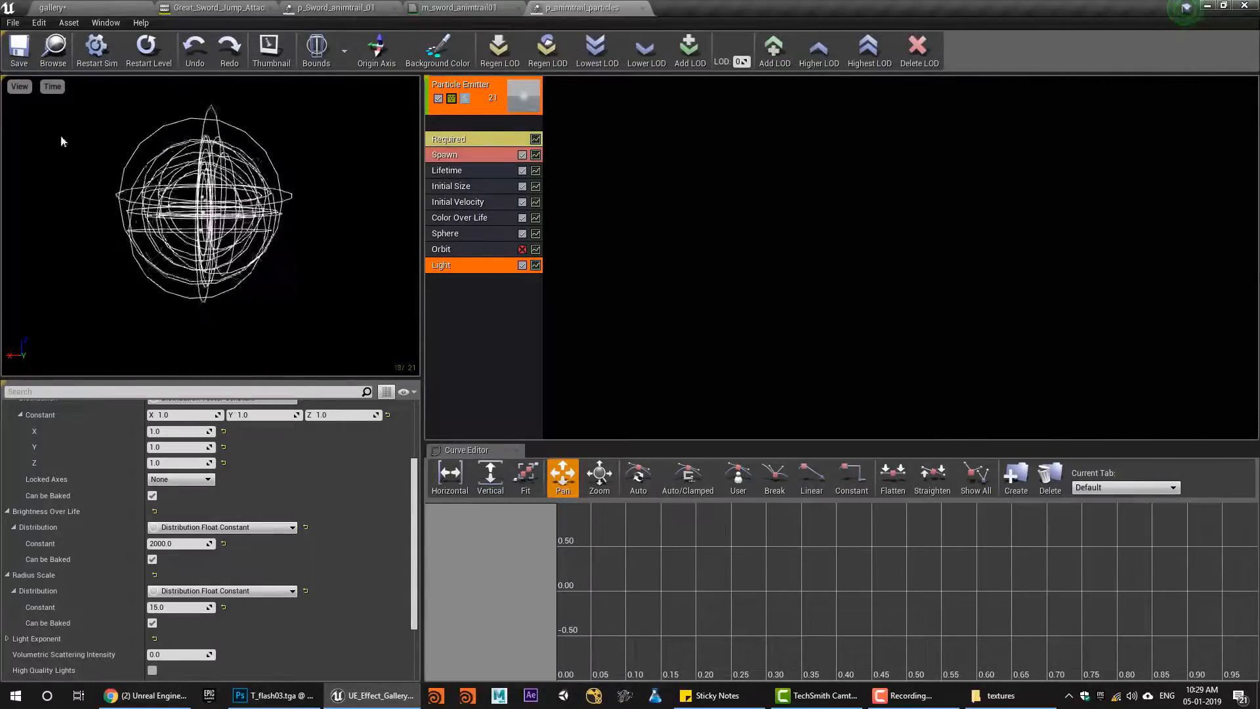
Set the Light module's constant Brightness Over Life to 5000 and simulate the gallery level to check the effect
{"action": "left_click", "coordinate": [183, 544]}
{"action": "type", "text": "5000"}
{"action": "key", "text": "Return"}
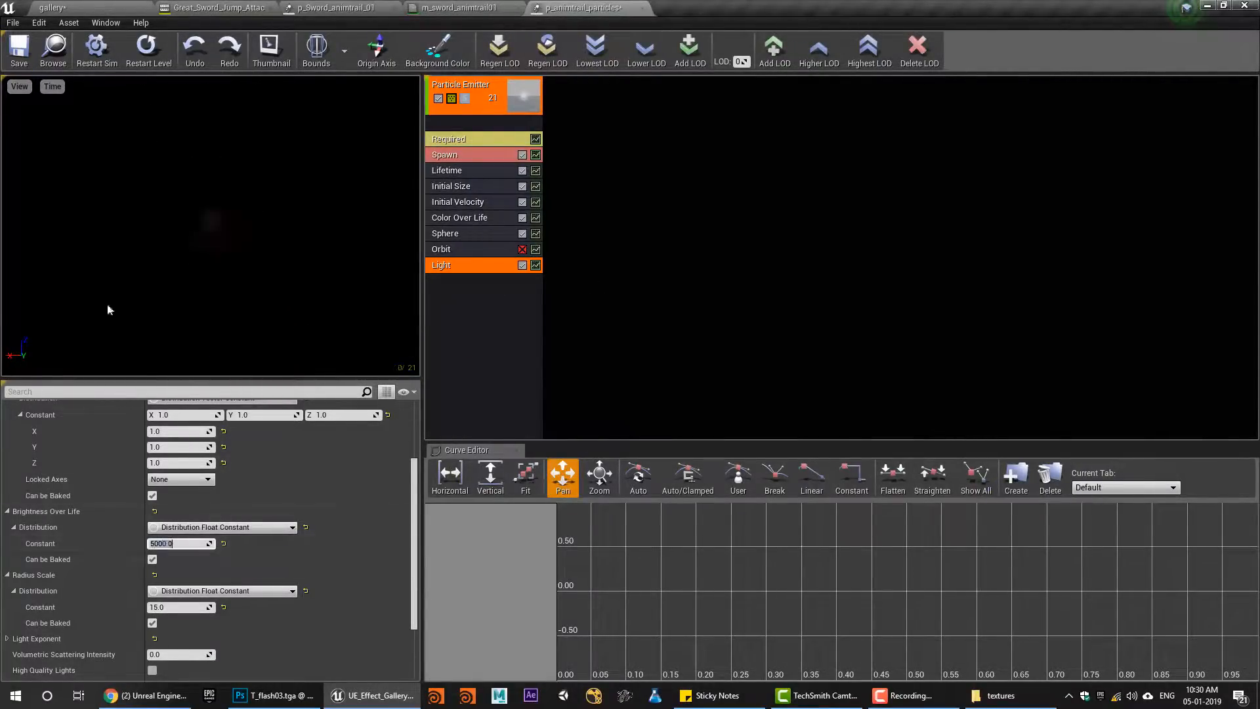
{"action": "left_click", "coordinate": [52, 7]}
{"action": "left_click", "coordinate": [653, 49]}
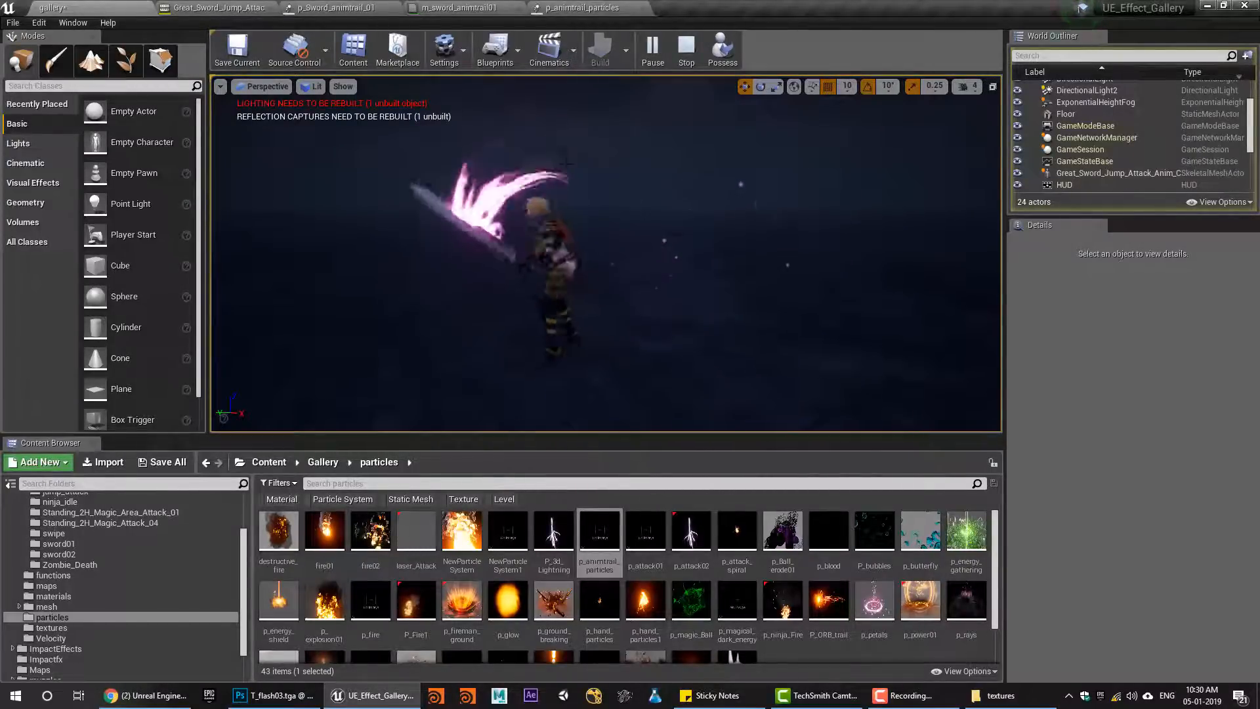
{"action": "left_click", "coordinate": [687, 59]}
Add an Acceleration module with a maximum Z of about 32, and turn off the Light module's Preview Light Radius
{"action": "left_click", "coordinate": [581, 8]}
{"action": "right_click", "coordinate": [482, 287]}
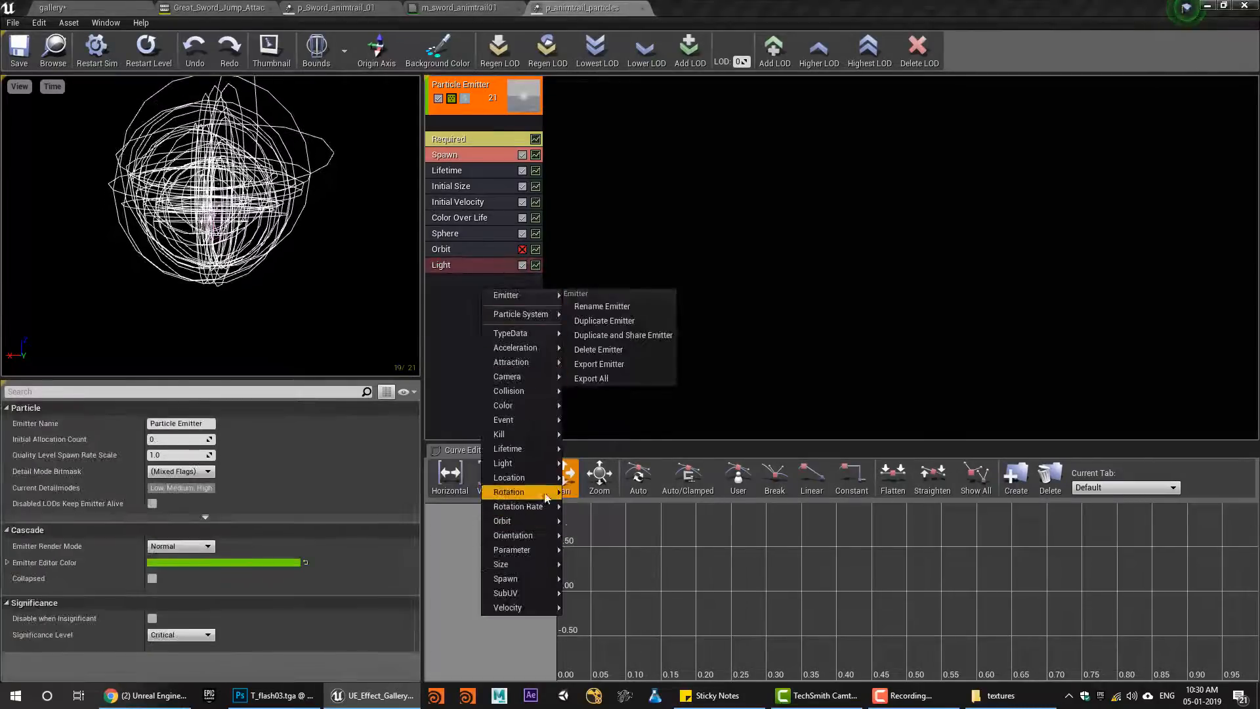
{"action": "mouse_move", "coordinate": [525, 348]}
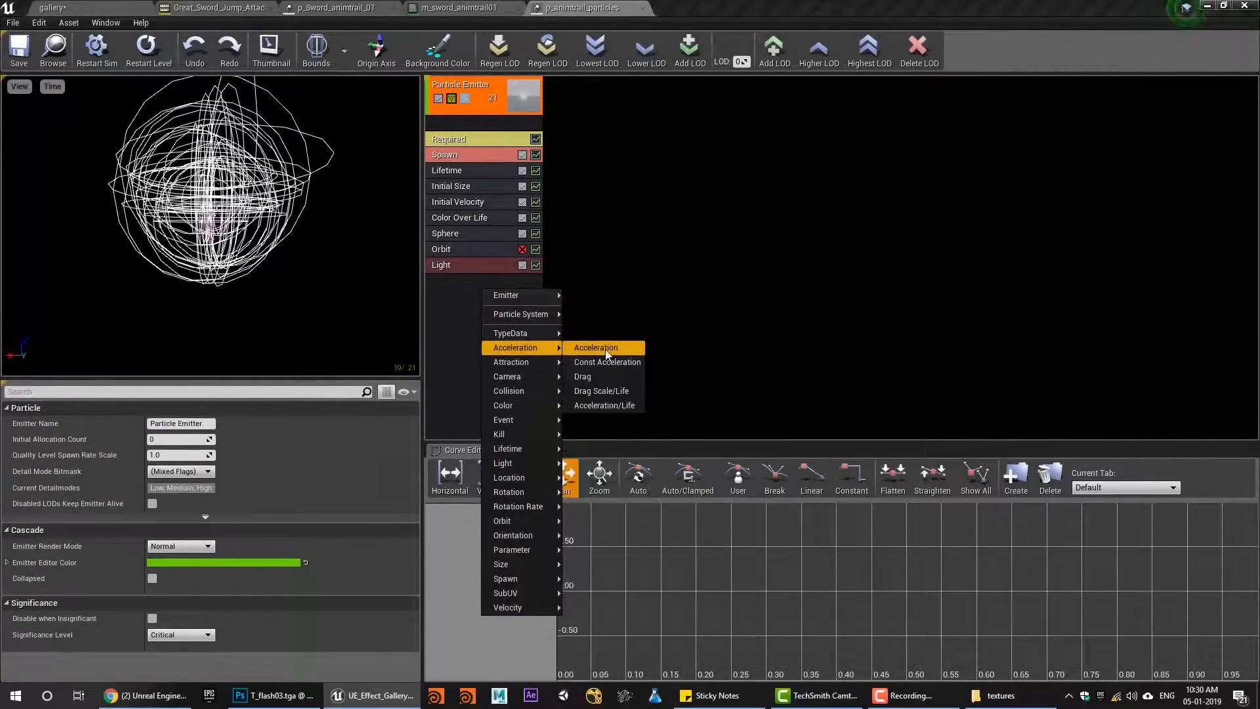
{"action": "left_click", "coordinate": [607, 350]}
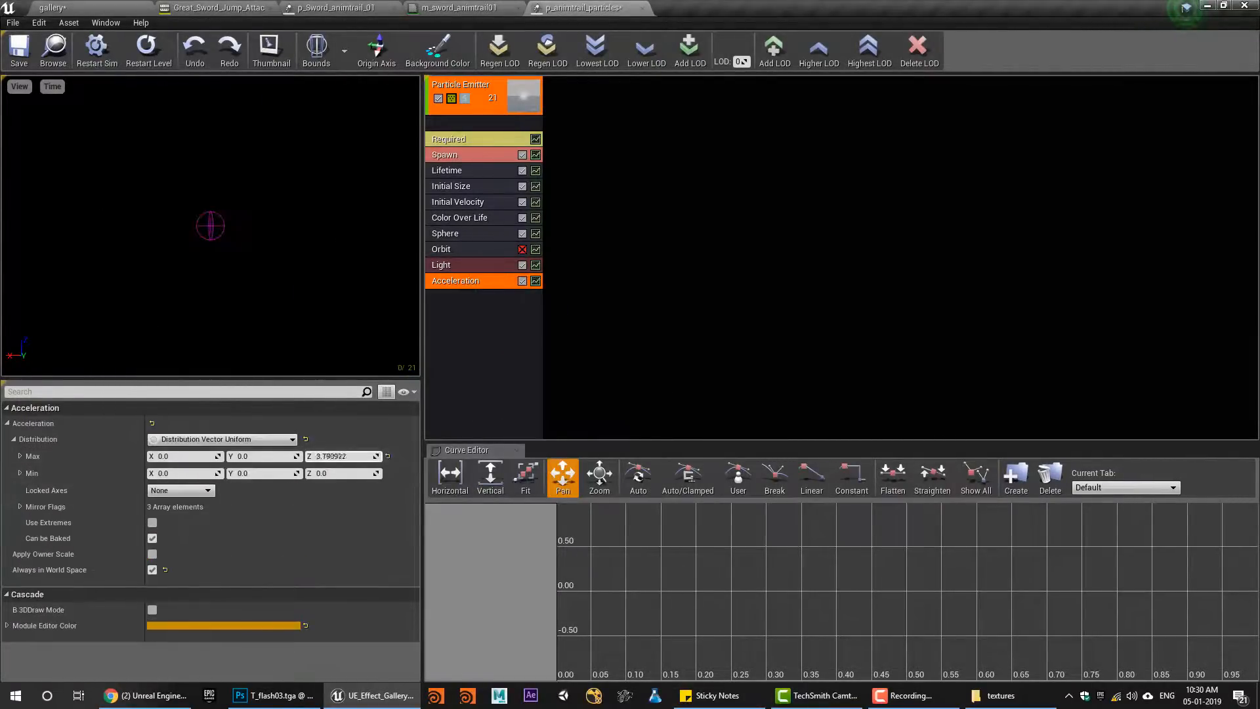
{"action": "left_click_drag", "start_coordinate": [342, 456], "coordinate": [370, 456]}
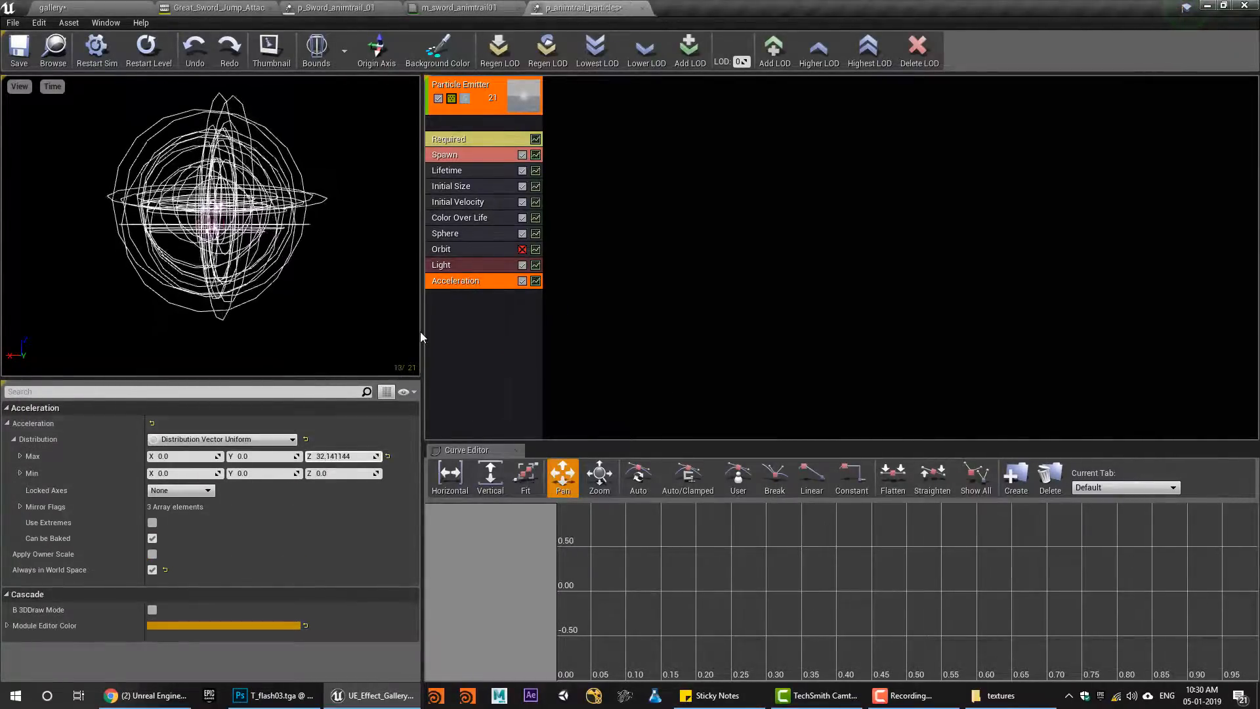
{"action": "left_click", "coordinate": [443, 264]}
{"action": "left_click", "coordinate": [459, 283]}
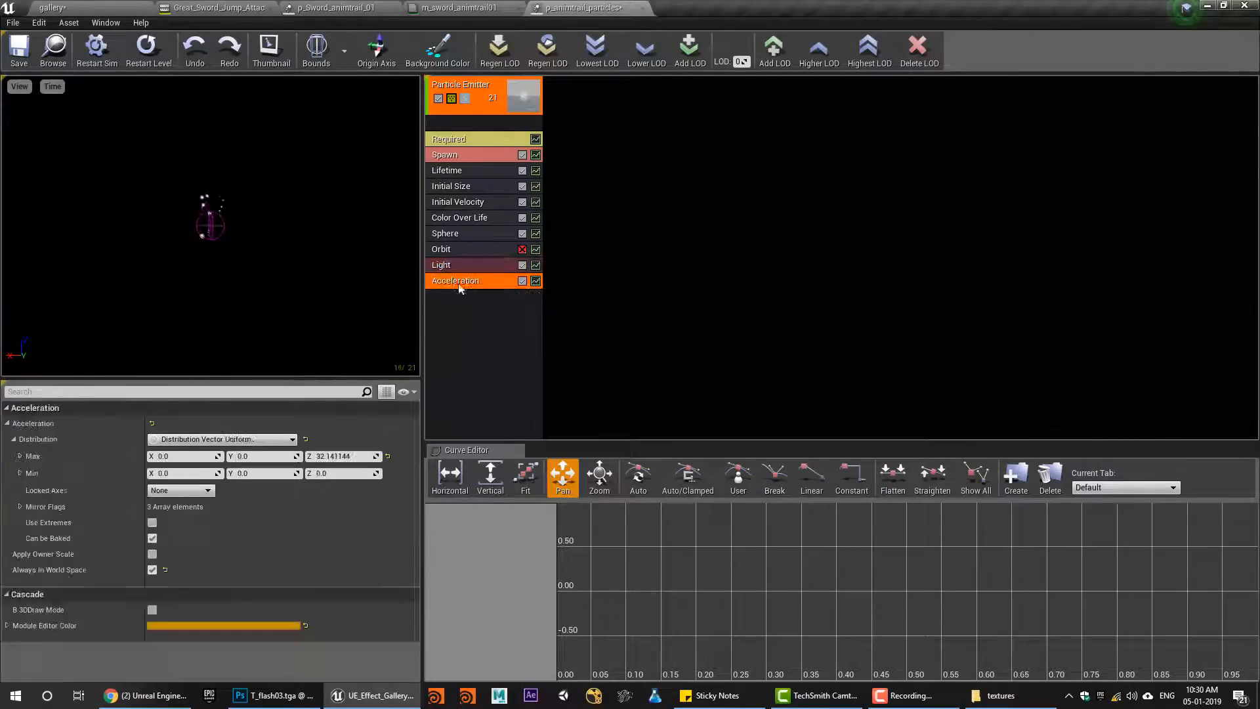
Re-enable the Orbit module with maximum and minimum Offset Amount of 100 on all axes, save, and simulate the level
{"action": "left_click", "coordinate": [503, 252]}
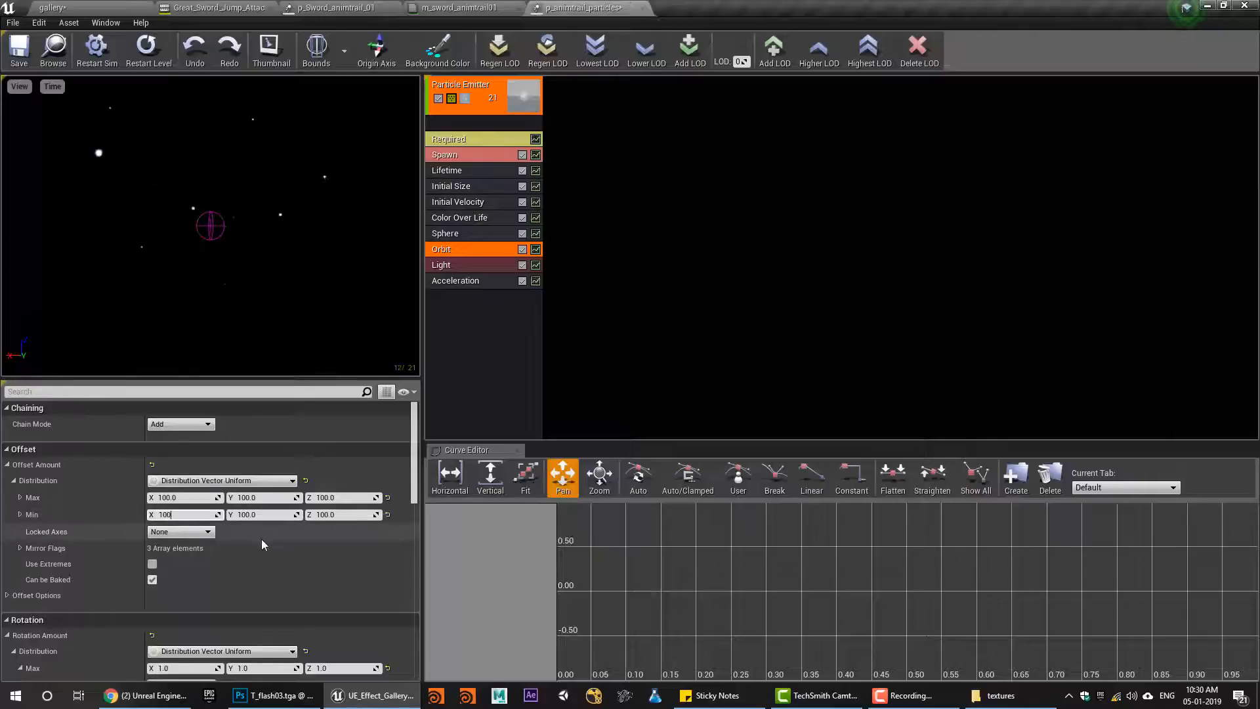
{"action": "left_click", "coordinate": [19, 50]}
{"action": "left_click", "coordinate": [51, 7]}
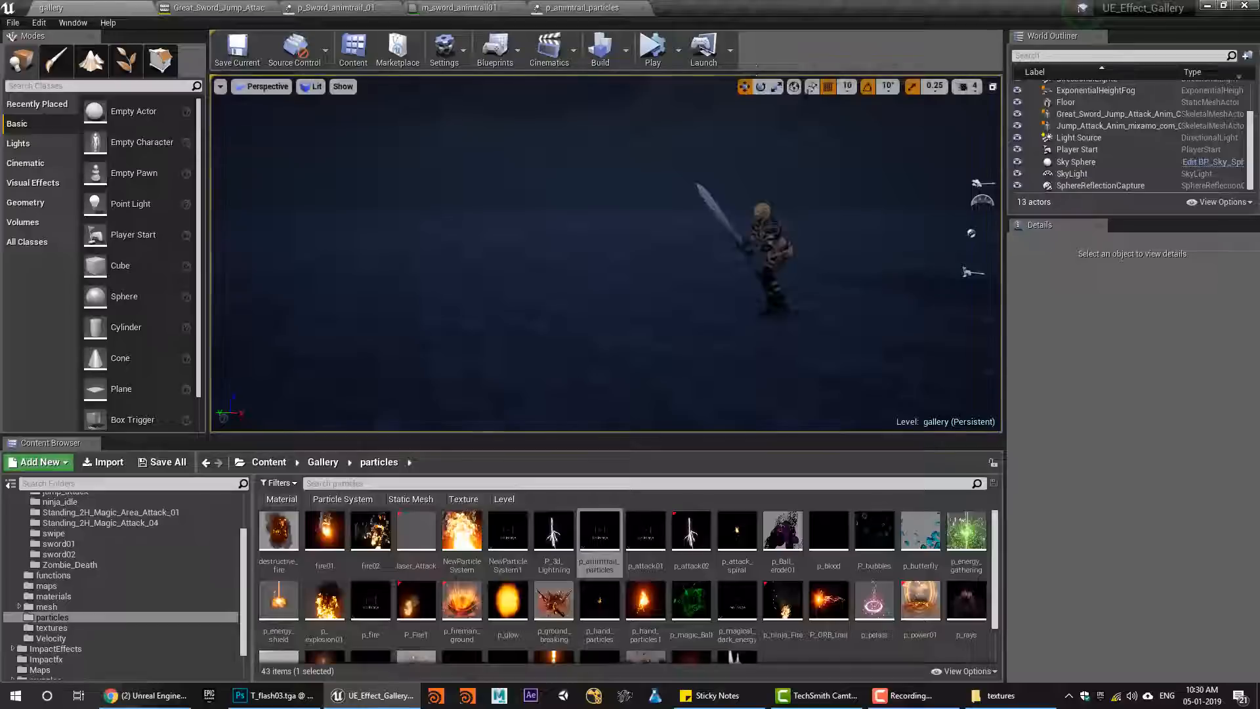
{"action": "left_click", "coordinate": [657, 53]}
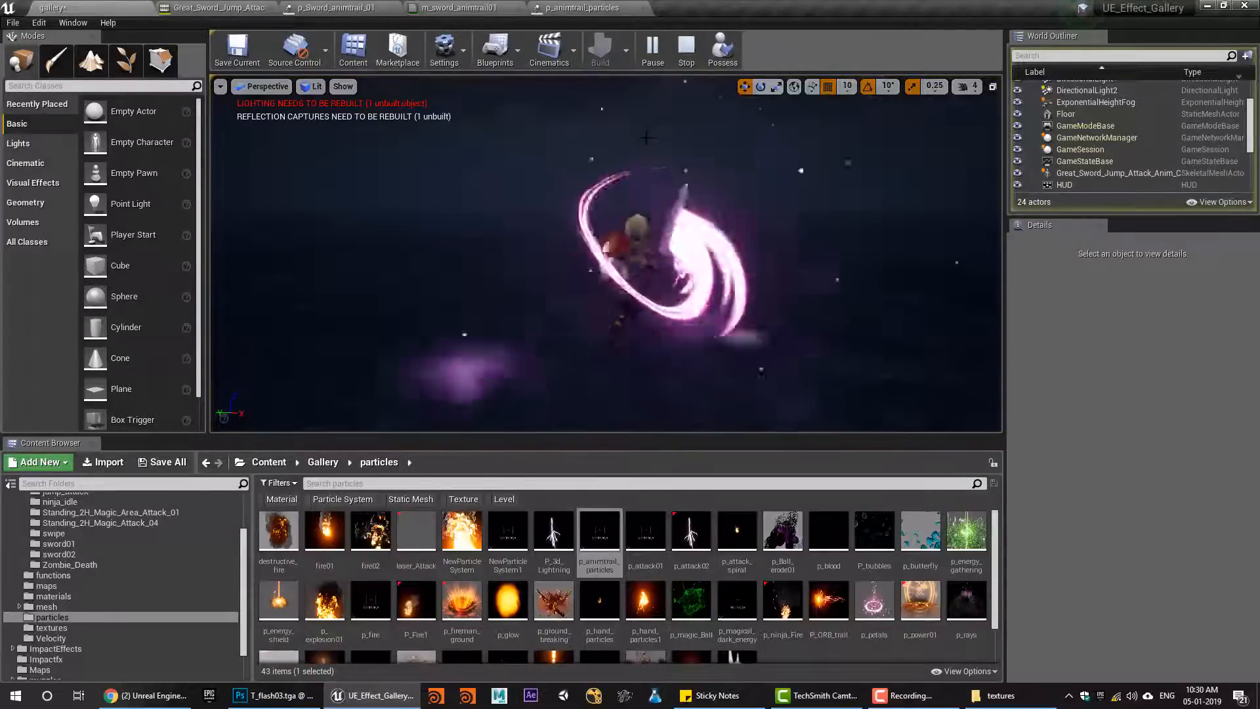
{"action": "left_click", "coordinate": [686, 49]}
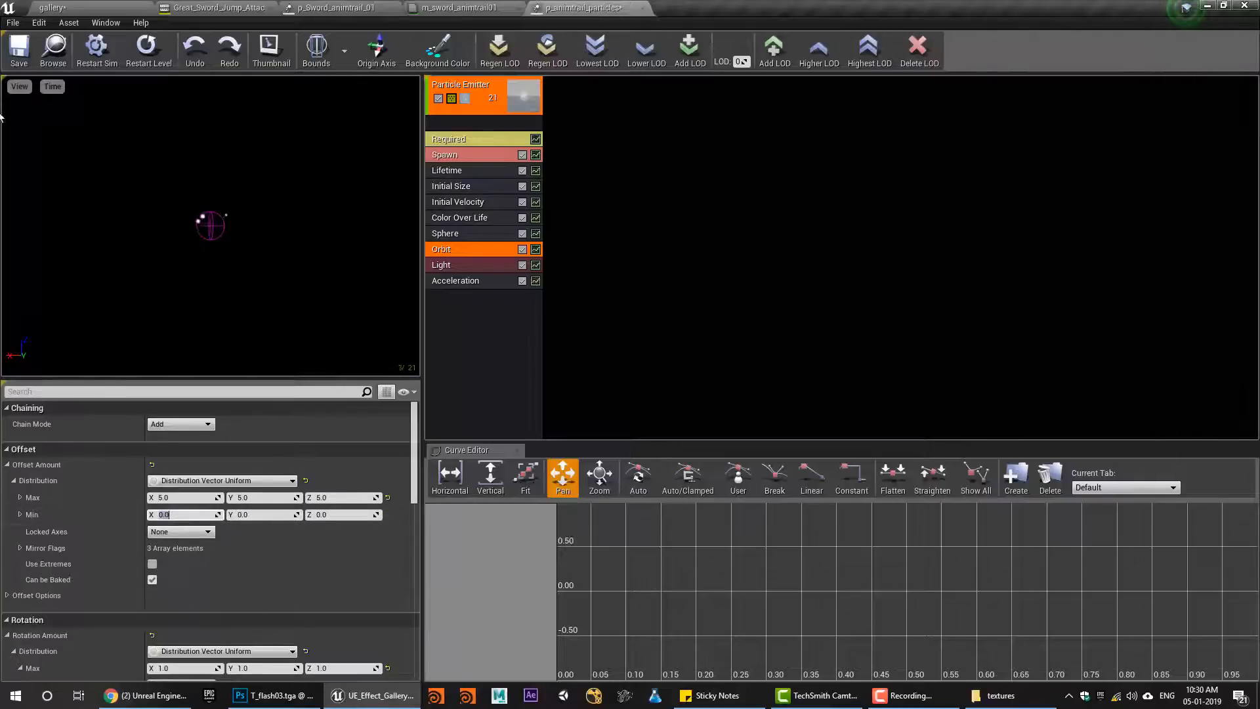
Set the Orbit module's Offset Amount to maximum 5 and minimum 0 on all axes, save, and simulate the level
{"action": "left_click", "coordinate": [19, 51]}
{"action": "left_click", "coordinate": [60, 8]}
{"action": "left_click", "coordinate": [650, 51]}
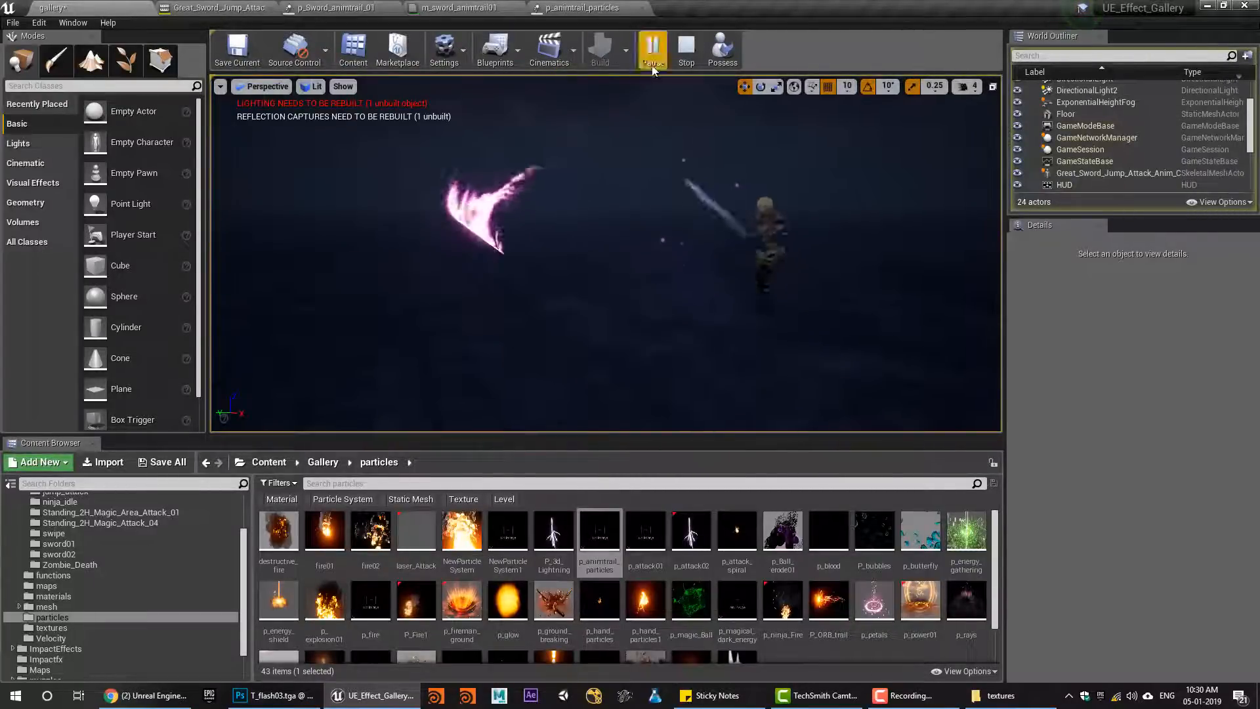
Disable the Orbit module in p_animtrail_particles
{"action": "left_click", "coordinate": [597, 6]}
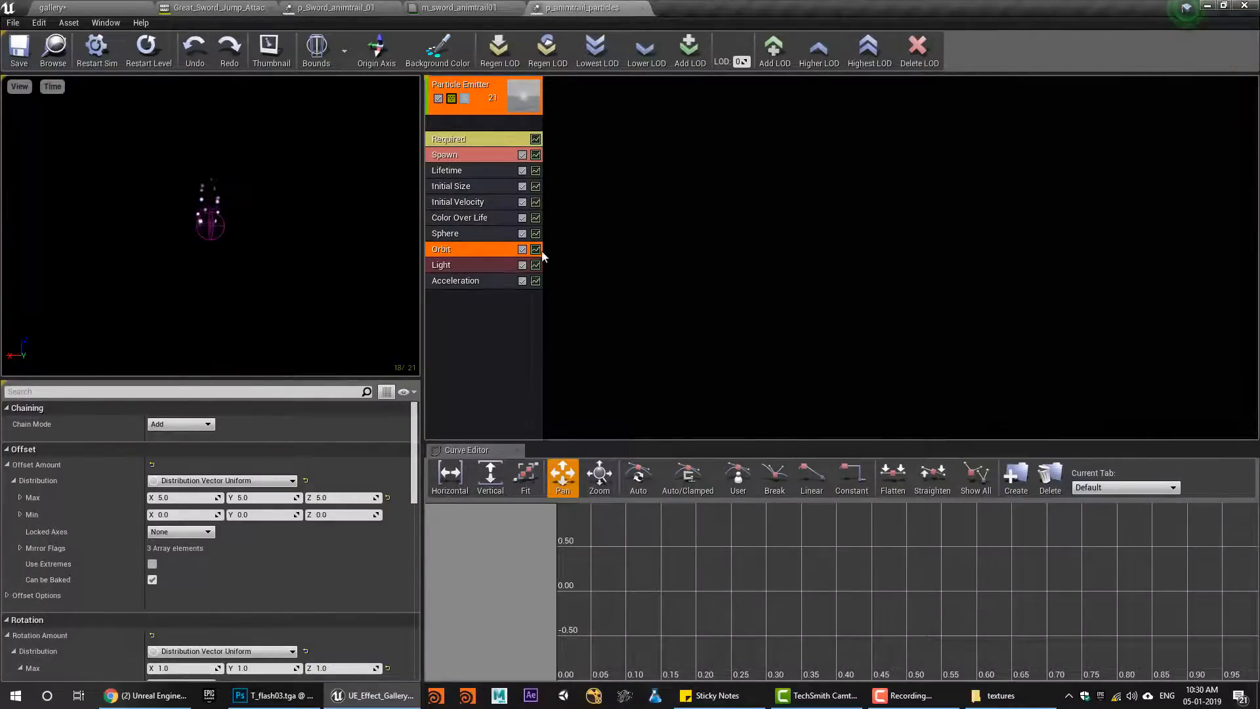
{"action": "left_click", "coordinate": [522, 249]}
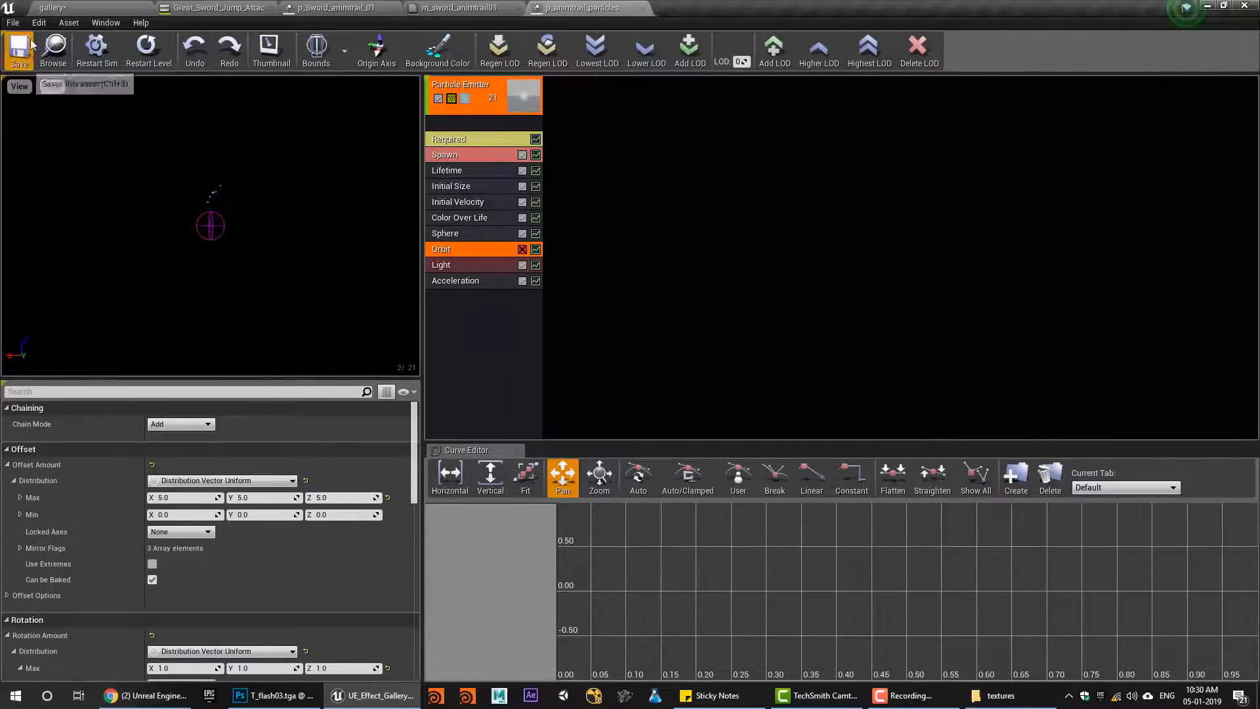
Simulate the gallery level to check the sword effect, and stop the simulation
{"action": "left_click", "coordinate": [51, 7]}
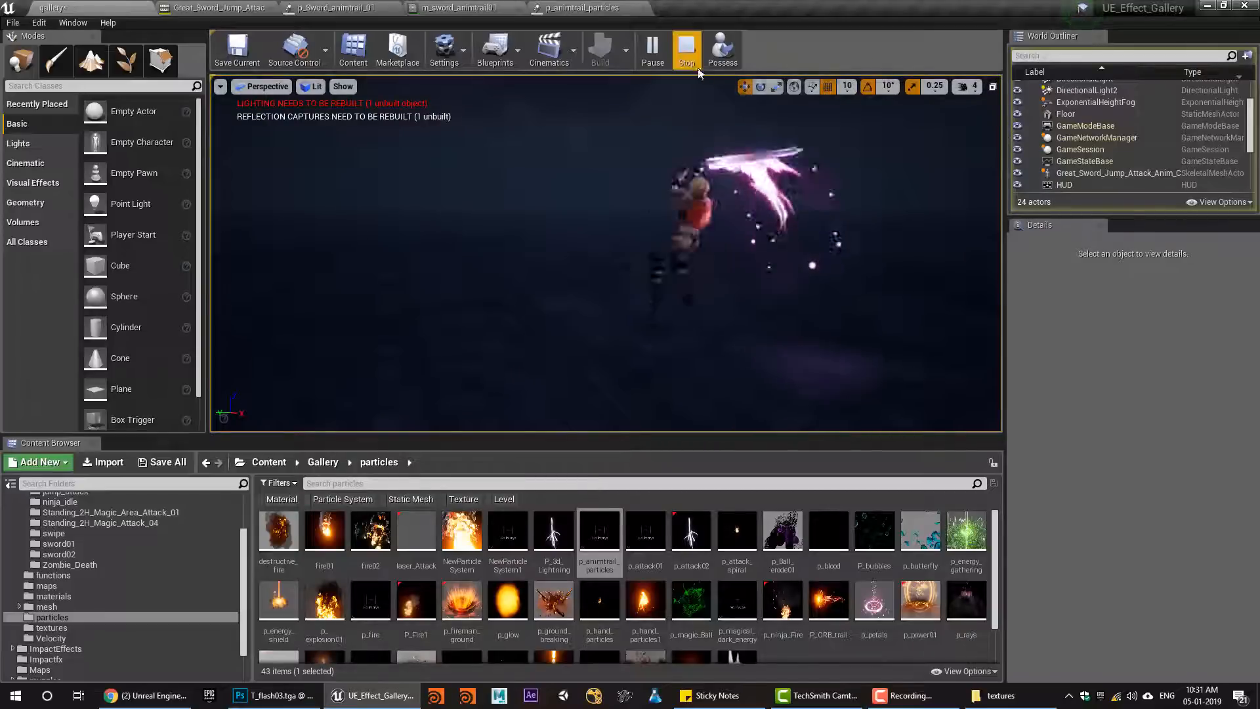
{"action": "left_click", "coordinate": [687, 52]}
Duplicate p_animtrail_particles in the particles folder as p_animtrail_particles1 and open the copy for editing
{"action": "left_click", "coordinate": [582, 8]}
{"action": "left_click", "coordinate": [53, 59]}
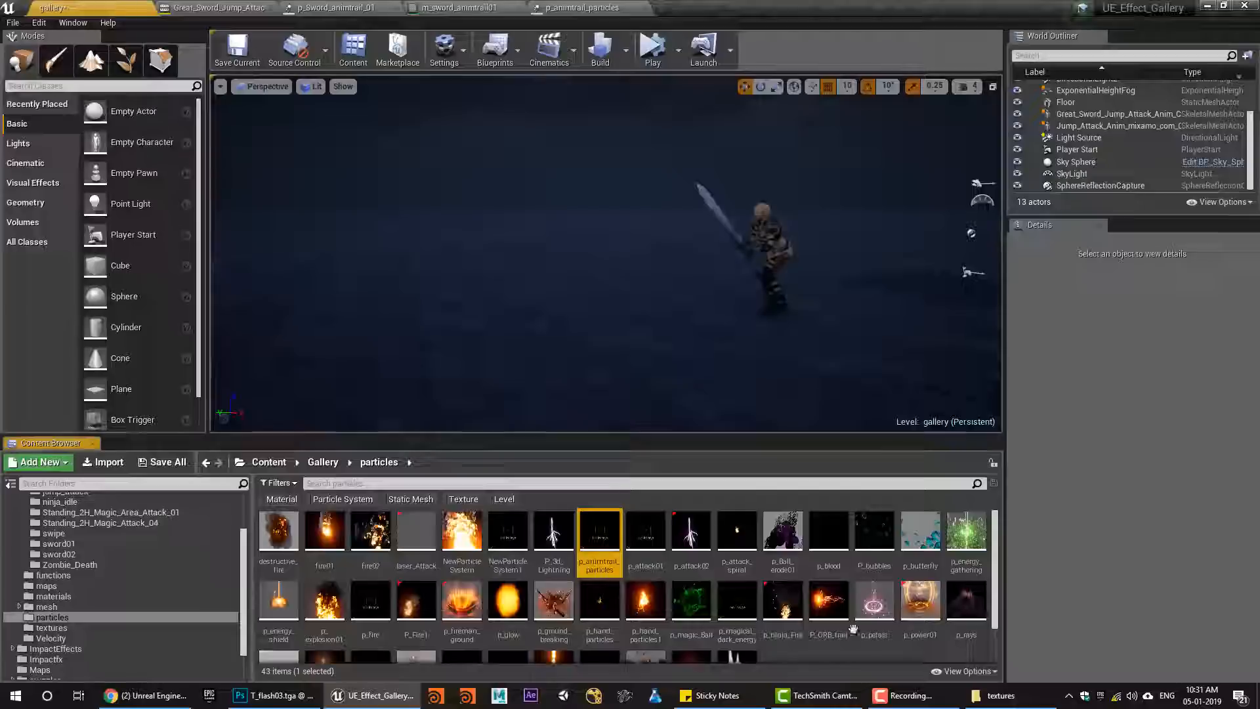
{"action": "key", "text": "ctrl+a"}
{"action": "left_click", "coordinate": [602, 548]}
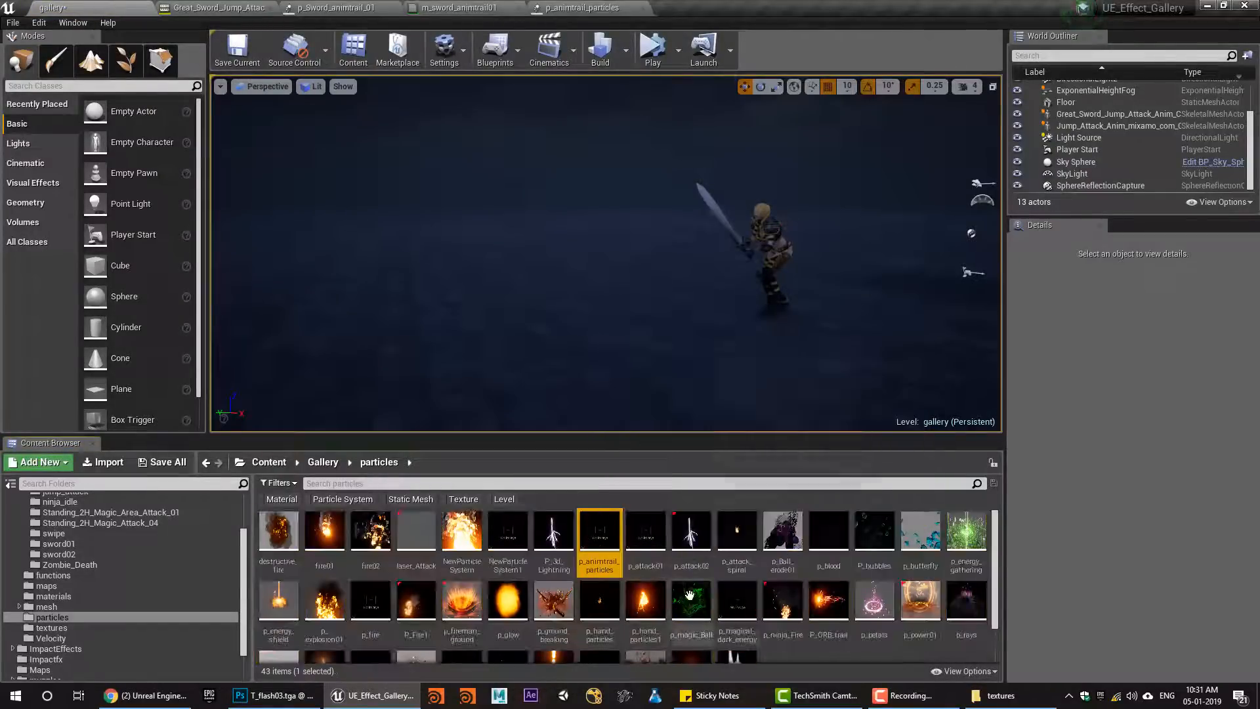
{"action": "key", "text": "ctrl+w"}
{"action": "double_click", "coordinate": [646, 538]}
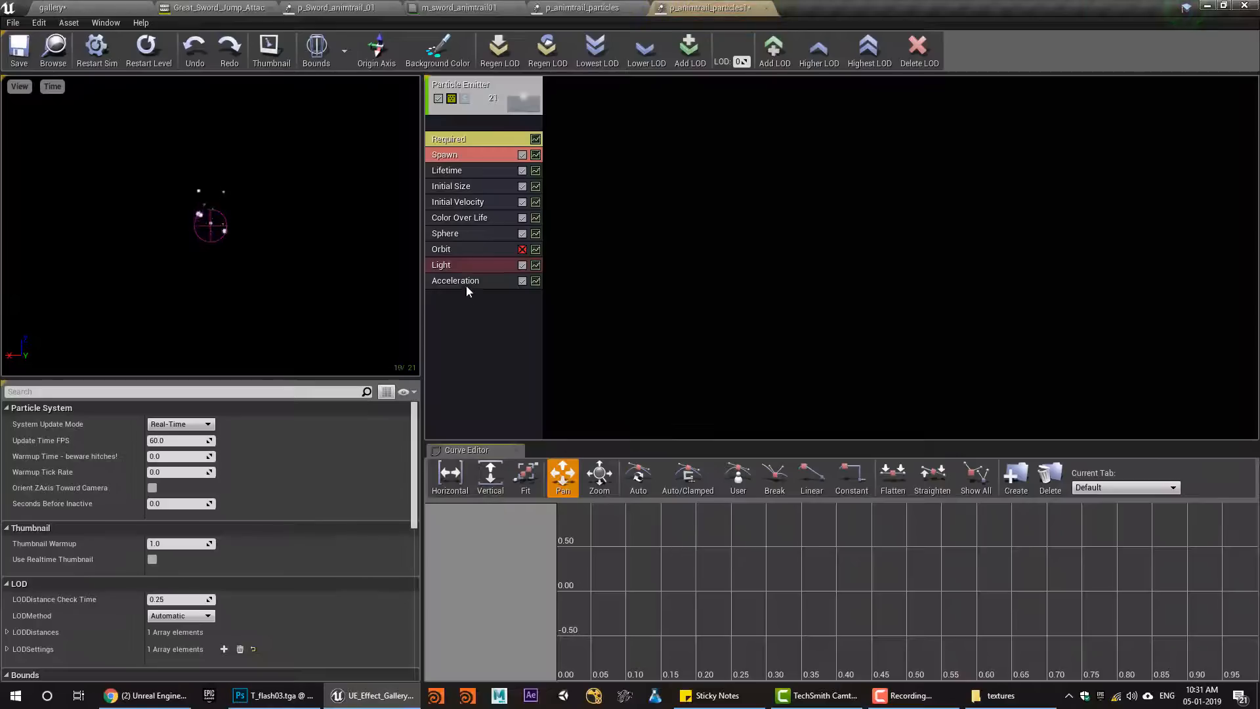
Delete the Light and Orbit modules from the emitter in p_animtrail_particles1
{"action": "left_click", "coordinate": [466, 265]}
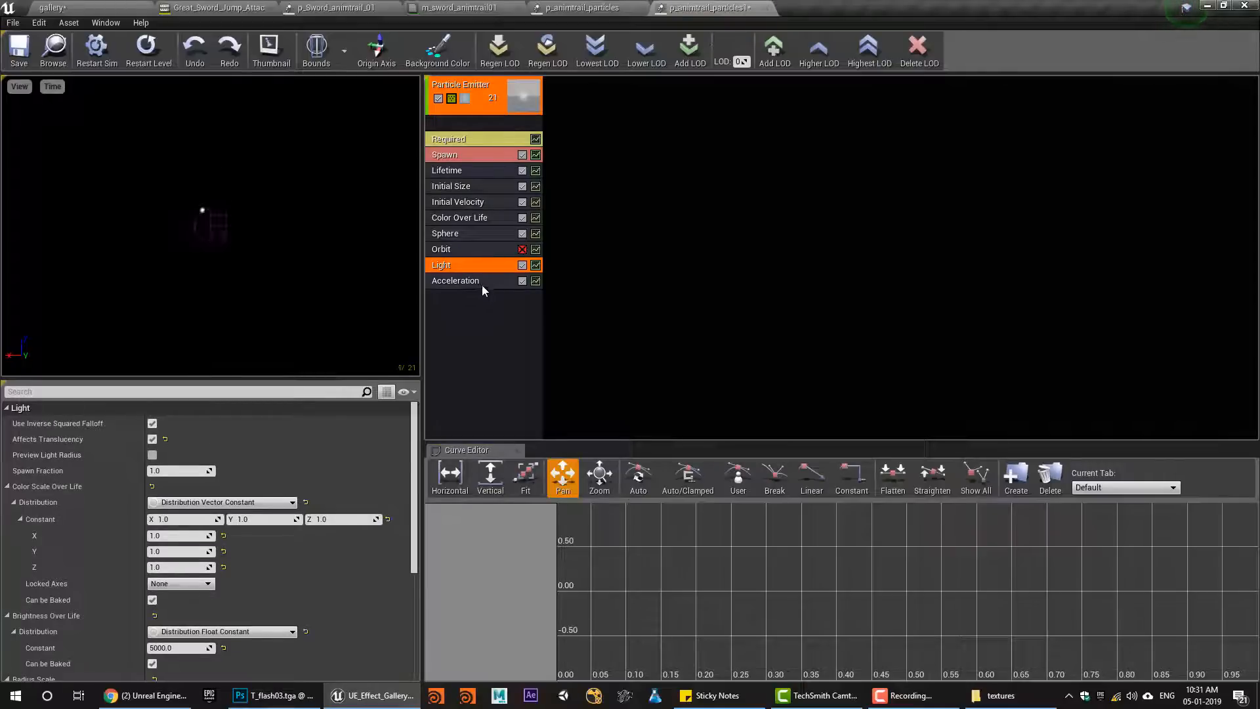
{"action": "key", "text": "Delete"}
{"action": "left_click", "coordinate": [473, 254]}
{"action": "key", "text": "Delete"}
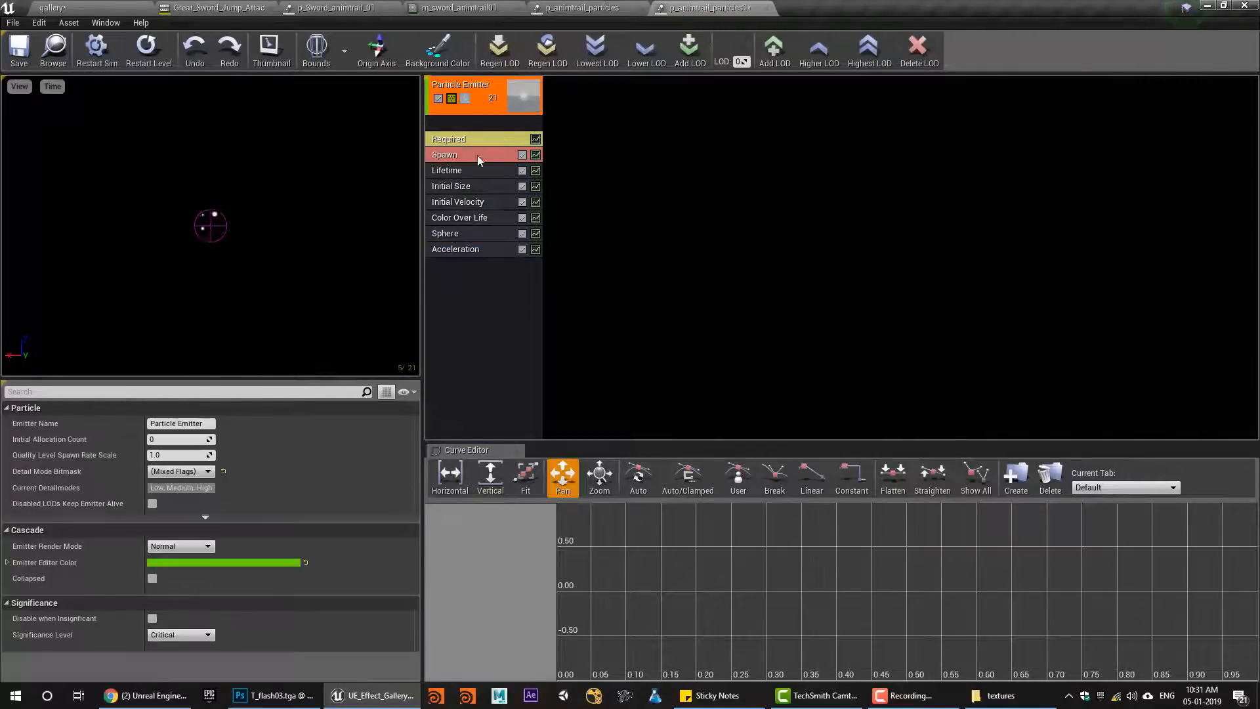
Add GPU Sprites type data to the emitter and delete the incompatible Acceleration module
{"action": "right_click", "coordinate": [465, 129]}
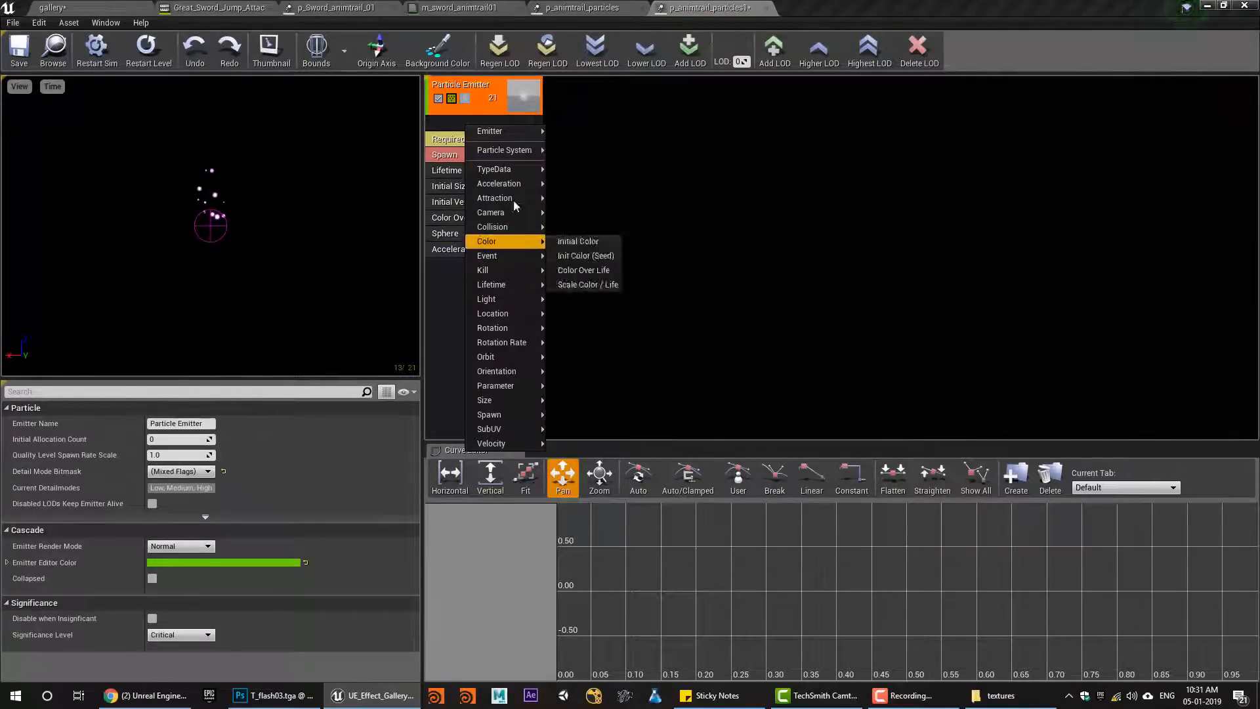
{"action": "mouse_move", "coordinate": [515, 172]}
{"action": "left_click", "coordinate": [608, 212]}
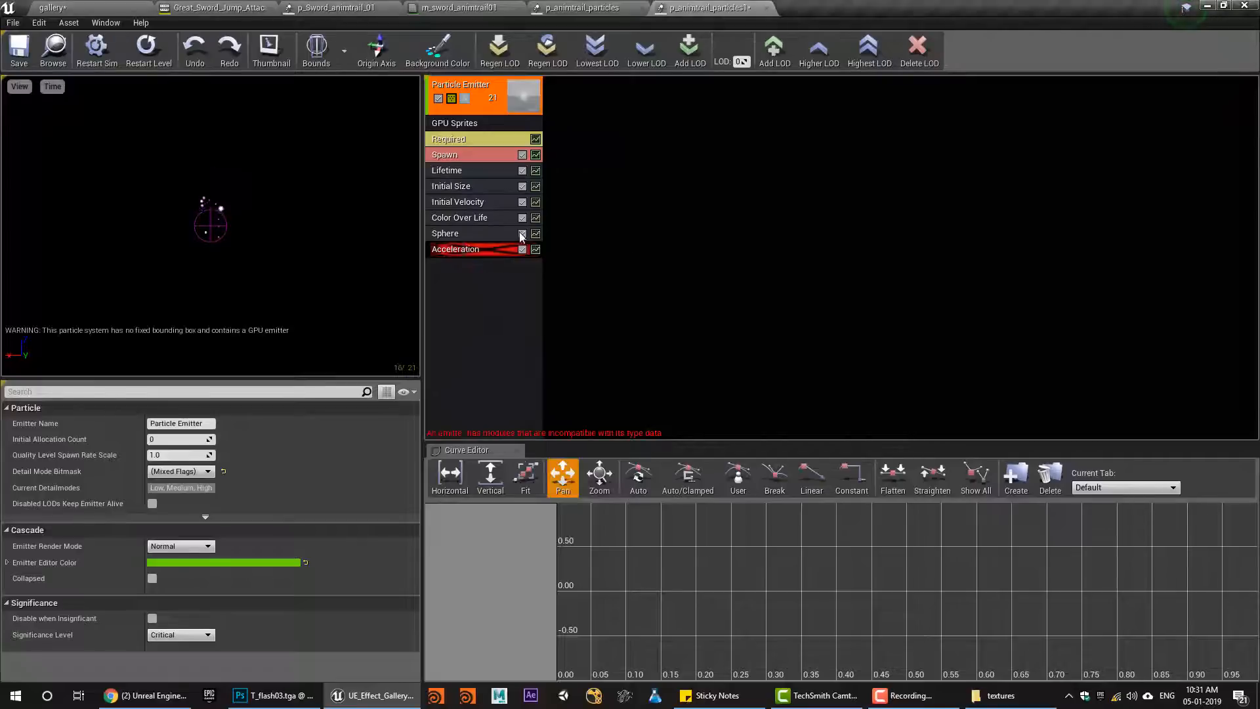
{"action": "key", "text": "Delete"}
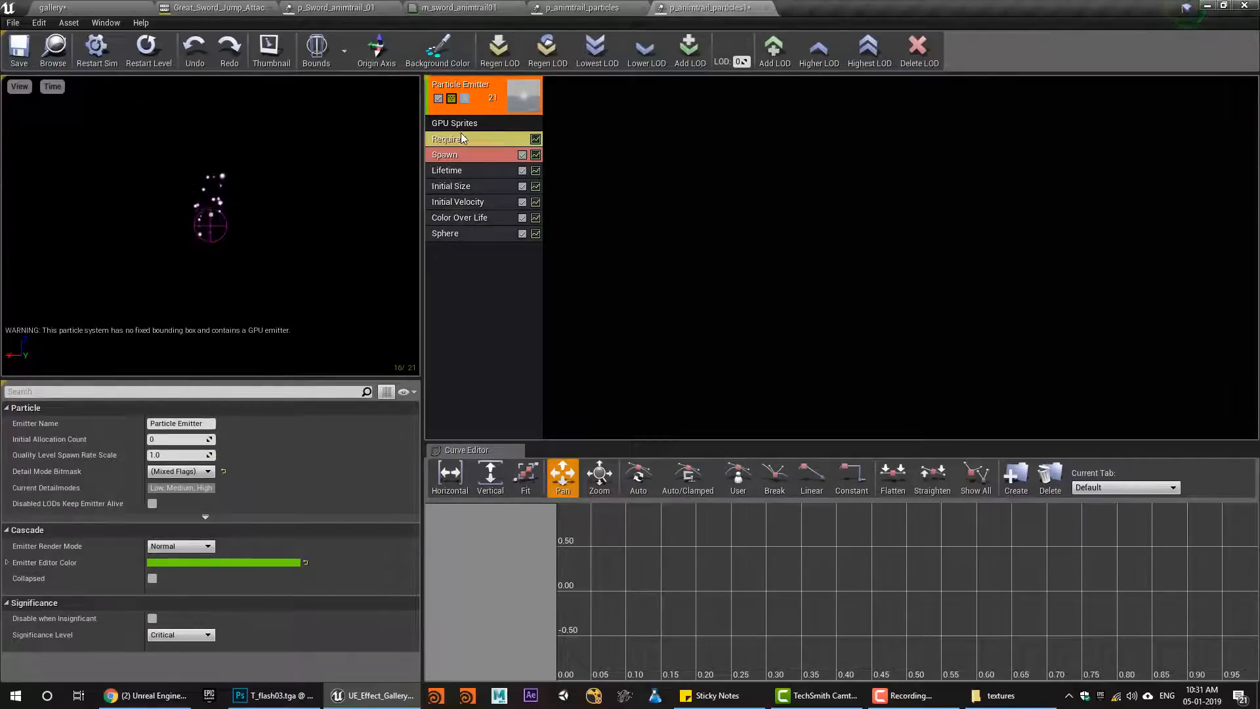
Set the Spawn module's constant rate to 10000 and delete the Sphere module
{"action": "left_click", "coordinate": [453, 155]}
{"action": "left_click", "coordinate": [163, 455]}
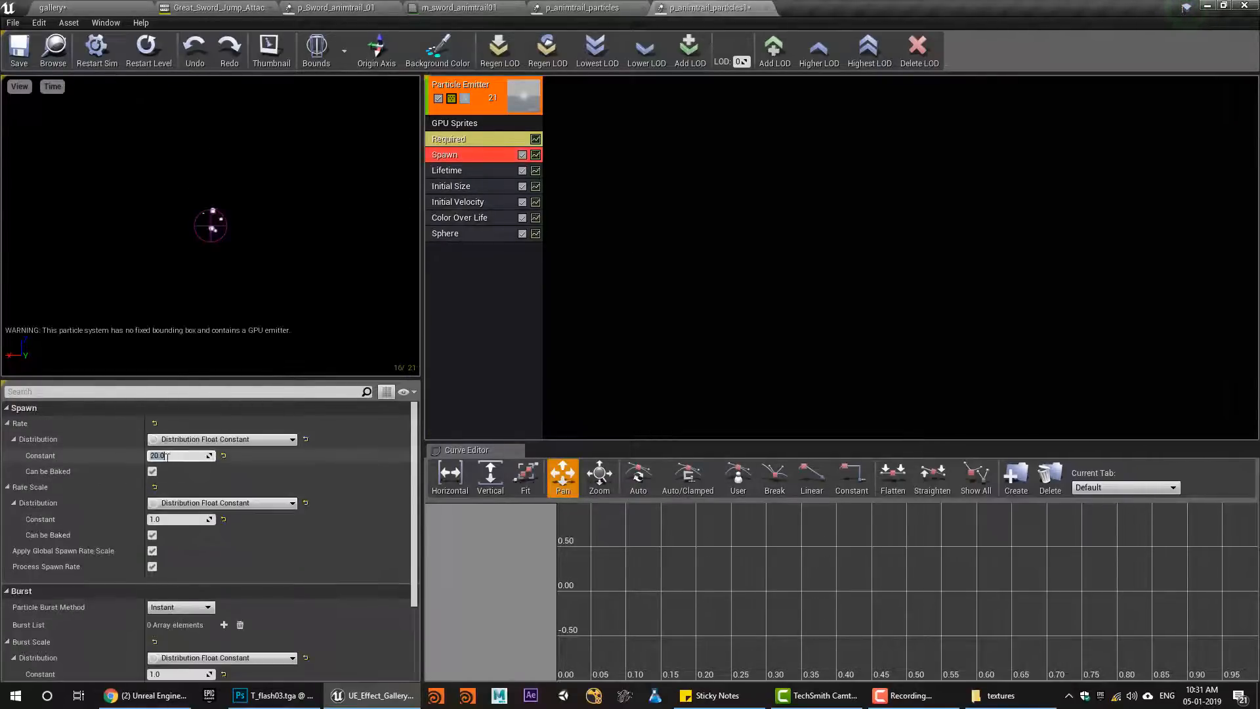
{"action": "type", "text": "10000"}
{"action": "key", "text": "Return"}
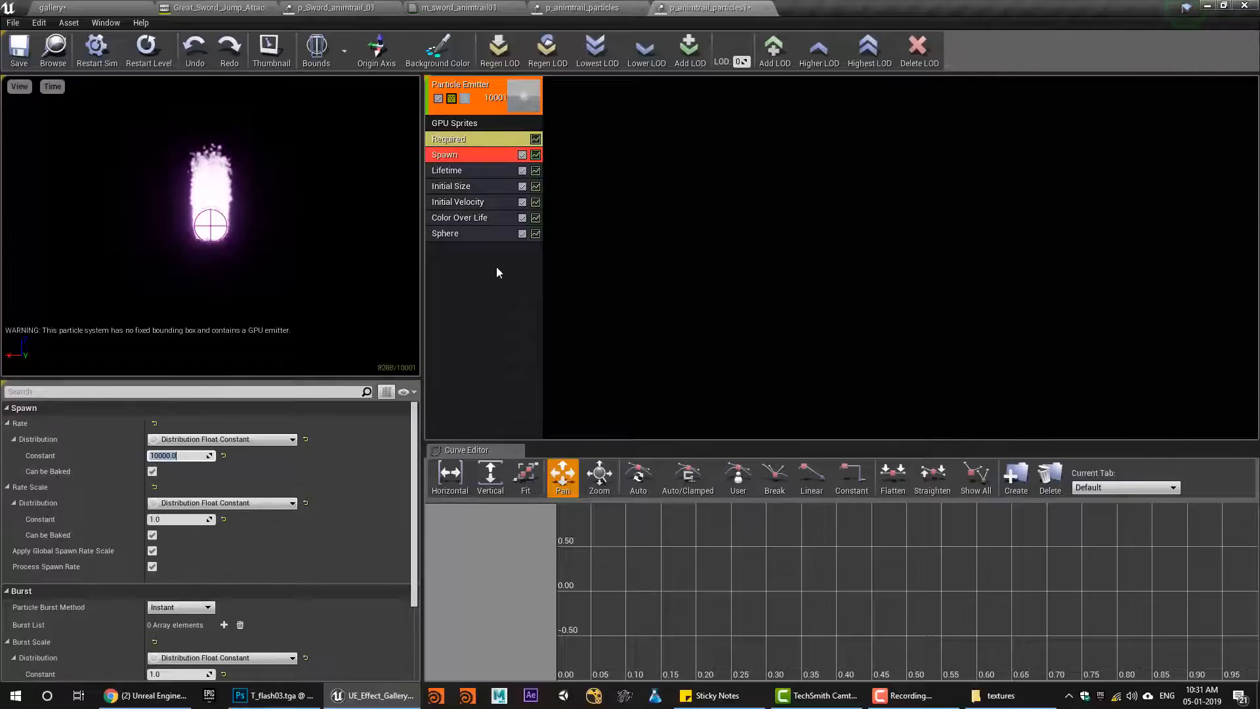
{"action": "left_click", "coordinate": [475, 233]}
{"action": "key", "text": "Delete"}
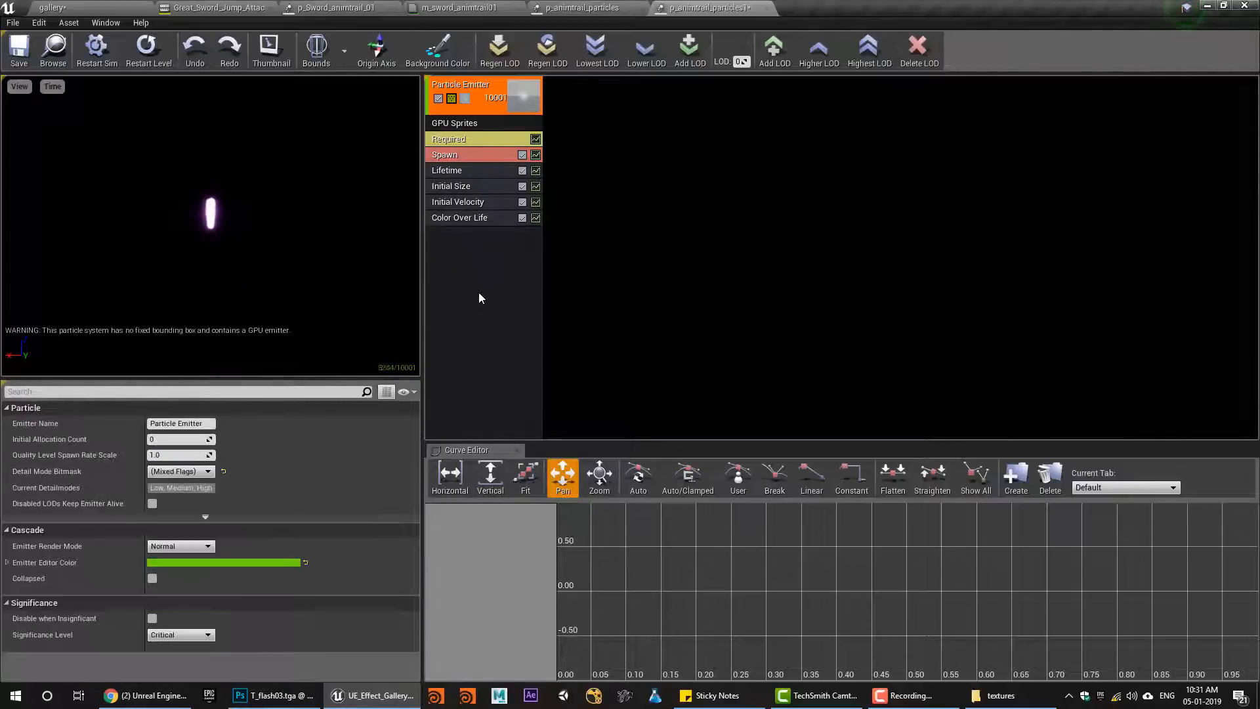
Set the Initial Velocity module's maximum and minimum X and Y start velocity to 0
{"action": "left_click", "coordinate": [469, 203]}
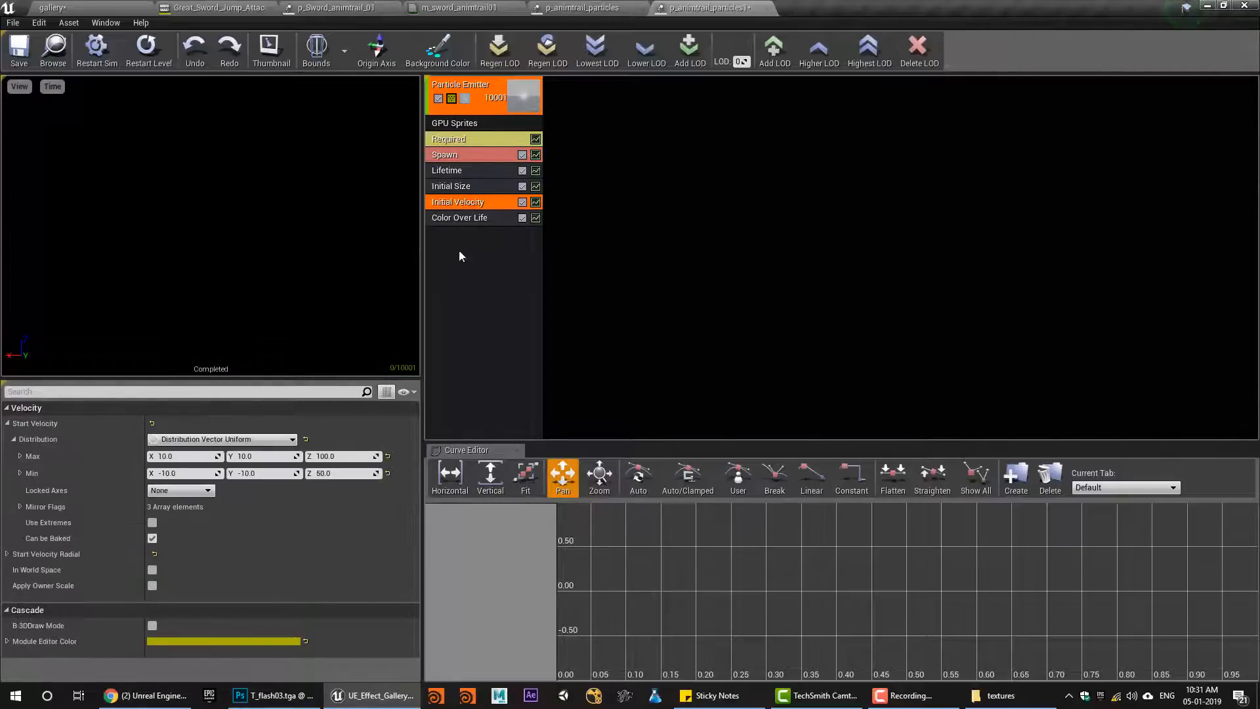
{"action": "type", "text": "0"}
{"action": "left_click", "coordinate": [257, 473]}
{"action": "type", "text": "0"}
{"action": "left_click", "coordinate": [190, 473]}
{"action": "type", "text": "0"}
{"action": "key", "text": "Return"}
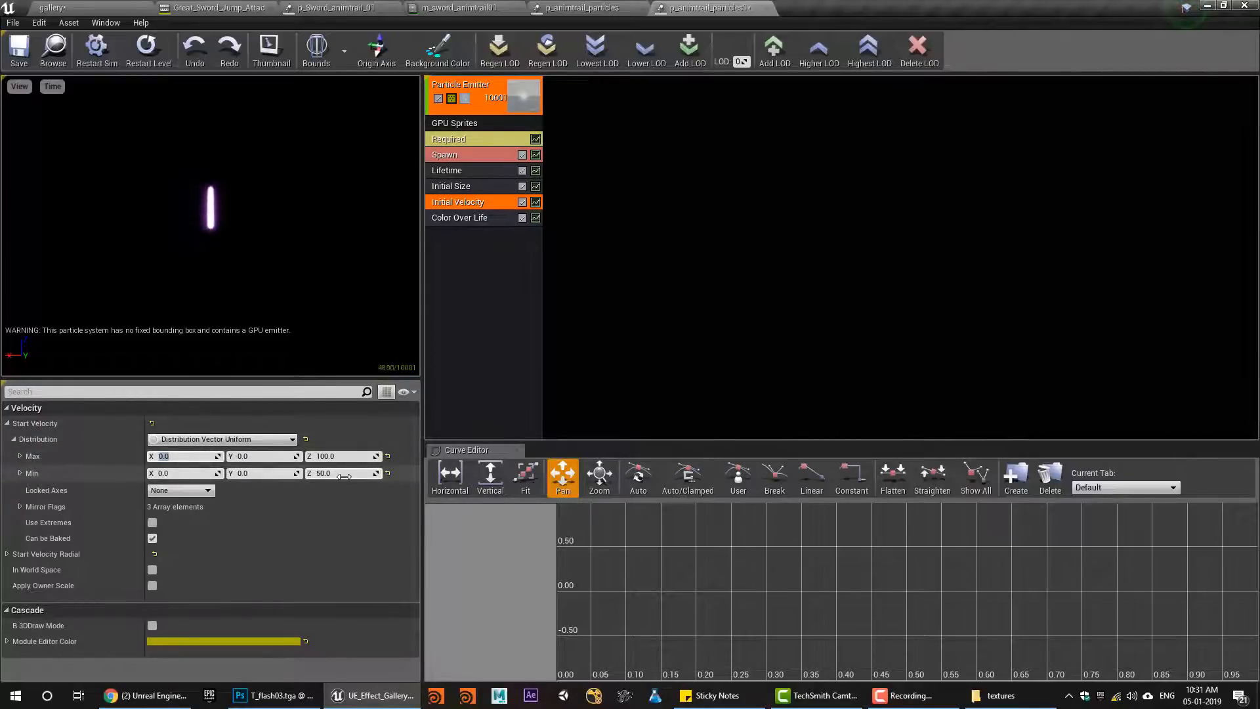
Set the Emitter Duration in the Required module to 2
{"action": "left_click", "coordinate": [444, 155]}
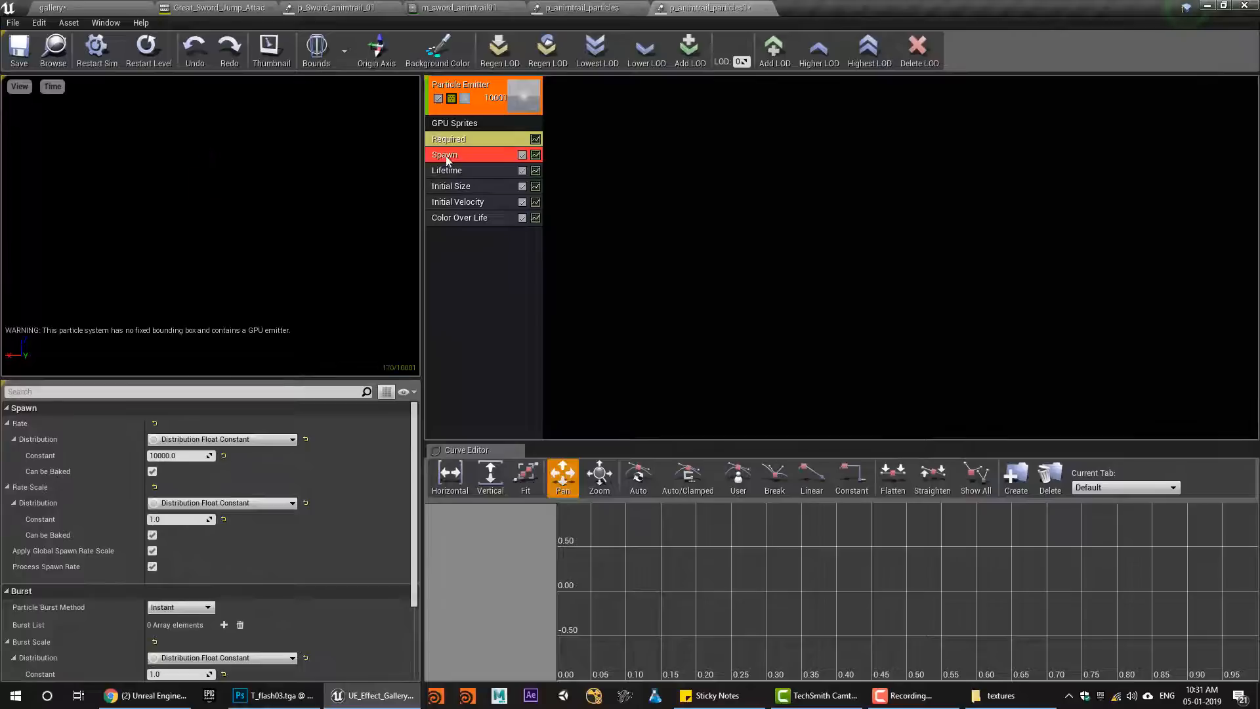
{"action": "left_click", "coordinate": [448, 139]}
{"action": "scroll", "coordinate": [239, 513], "scroll_direction": "down", "scroll_amount": 10}
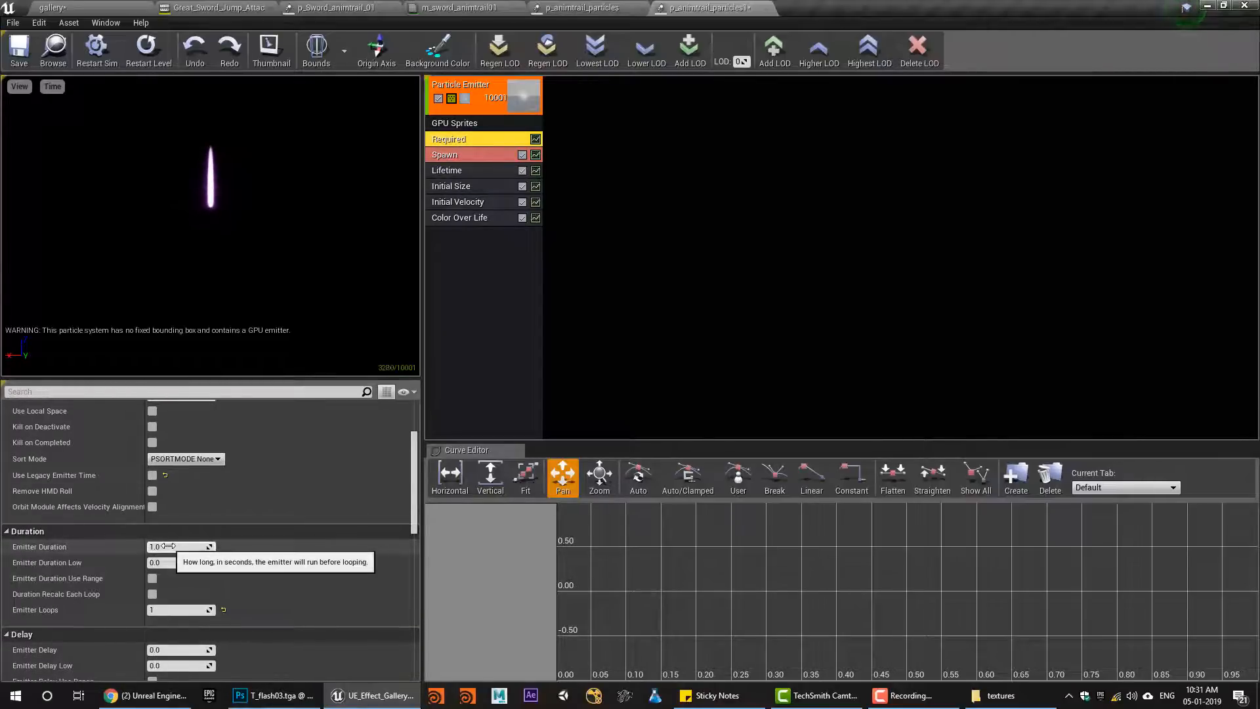
{"action": "left_click", "coordinate": [168, 546]}
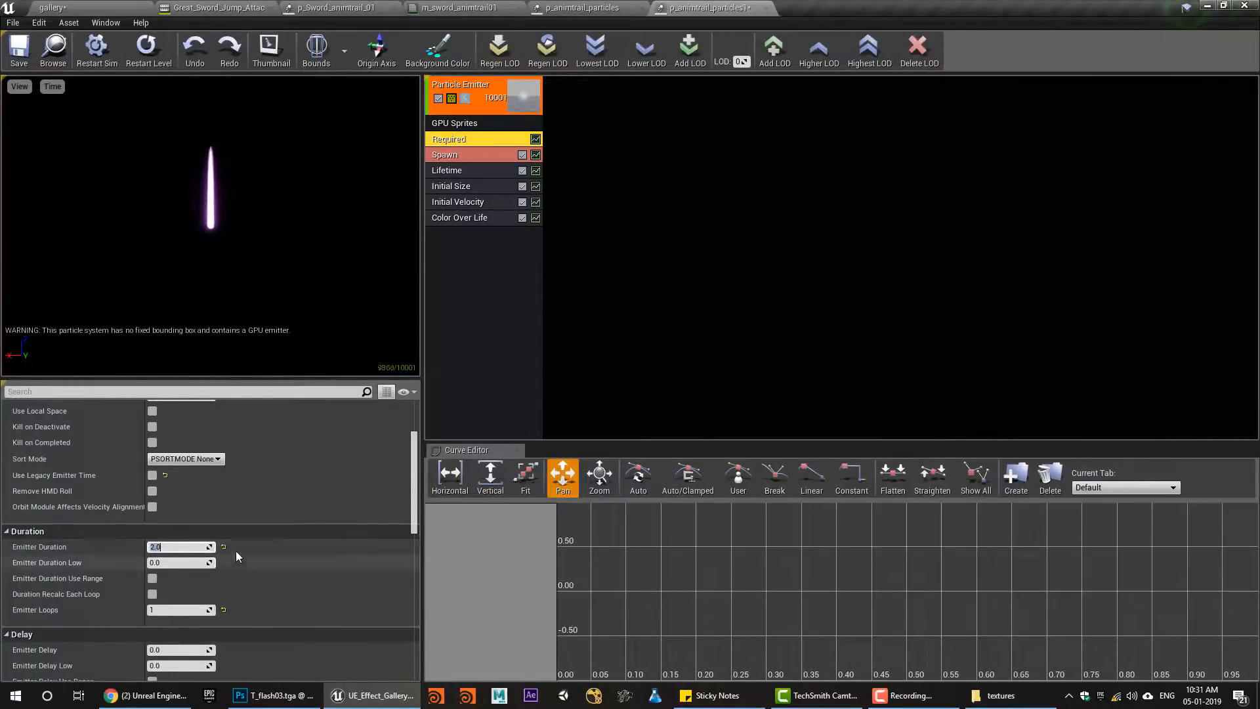
Set the Initial Size module's maximum start size to 5 on all axes
{"action": "left_click", "coordinate": [459, 186]}
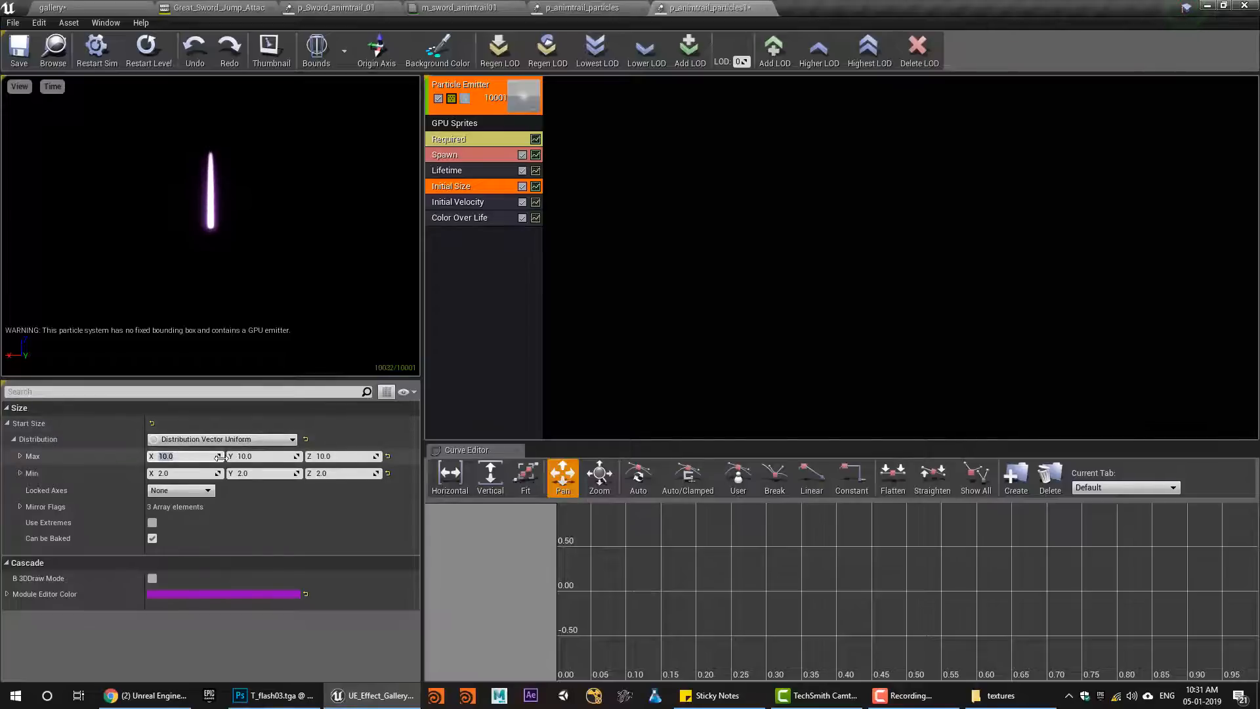
{"action": "type", "text": "5"}
{"action": "key", "text": "Return"}
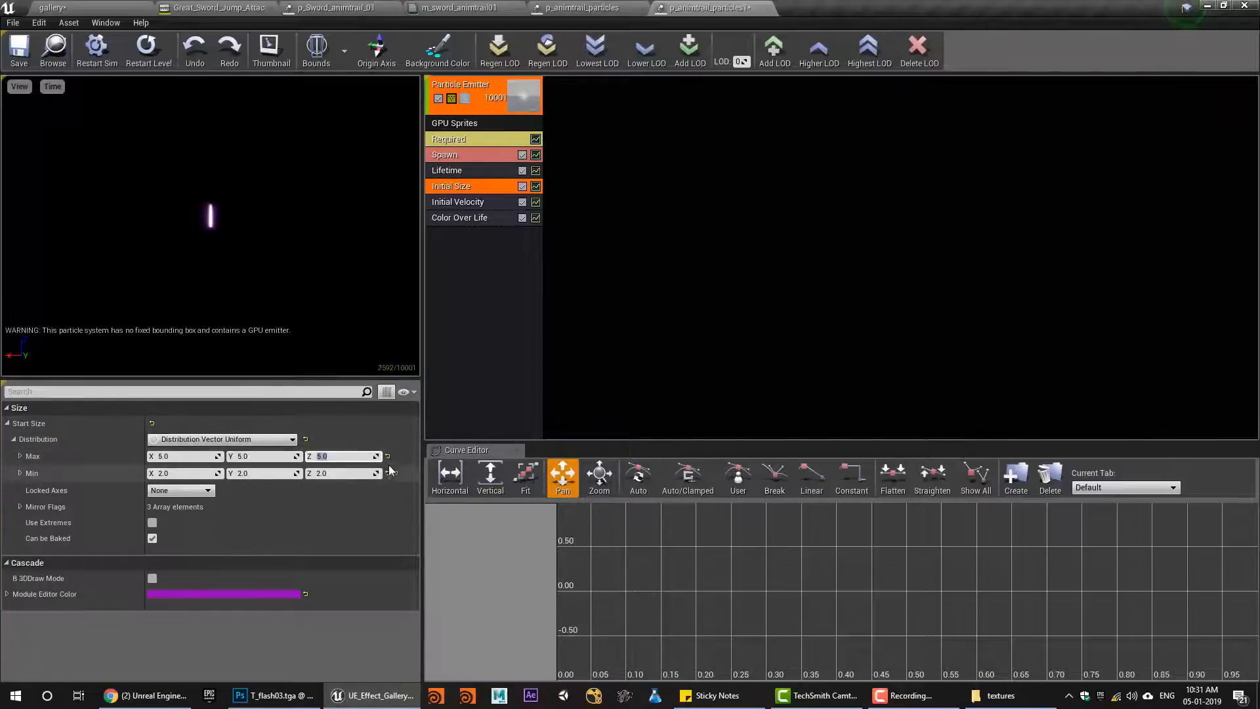
Add a Local Vector Field module to the emitter and assign VF_Simplex_LowFreq_32x32x32 as its vector field
{"action": "right_click", "coordinate": [483, 244]}
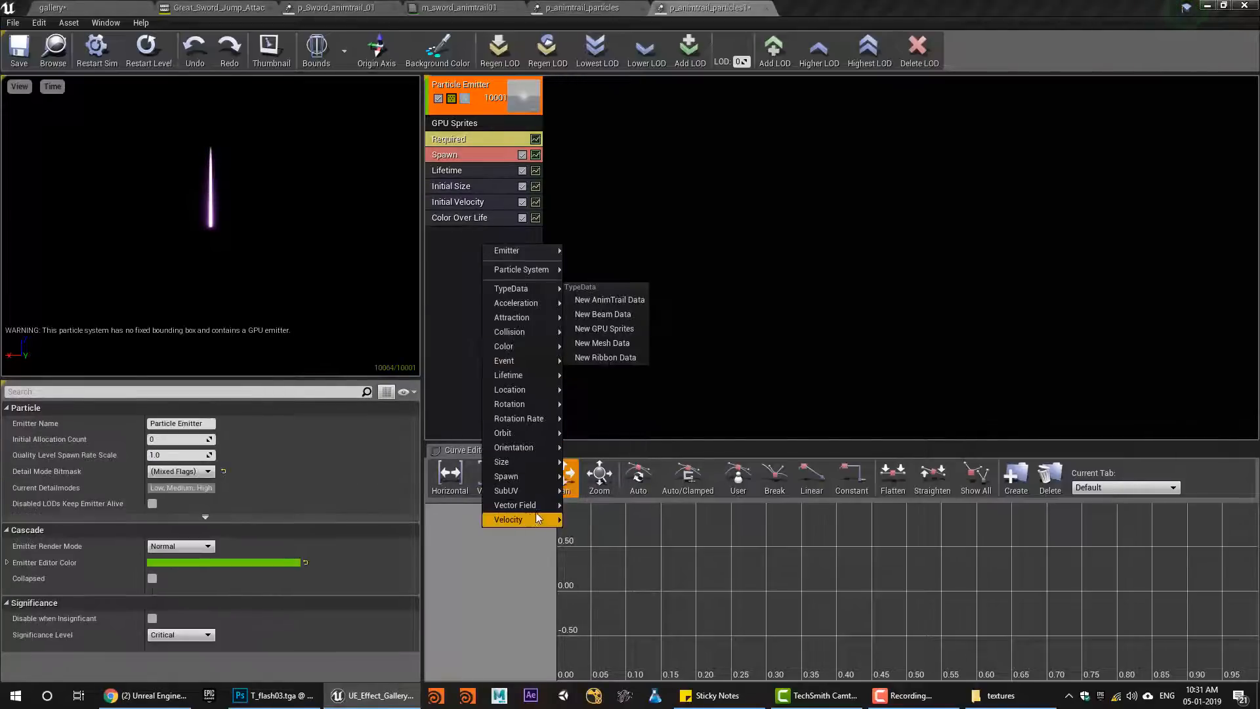
{"action": "mouse_move", "coordinate": [525, 505]}
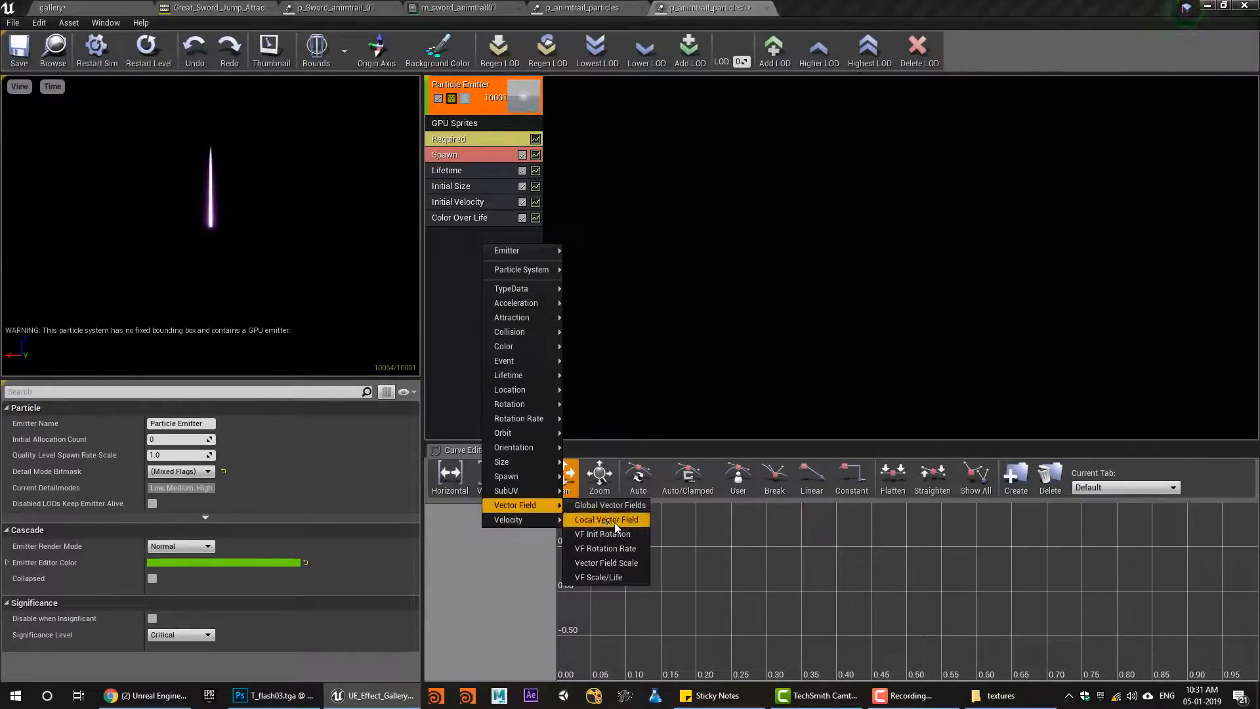
{"action": "left_click", "coordinate": [606, 519]}
{"action": "left_click", "coordinate": [477, 238]}
{"action": "left_click", "coordinate": [251, 435]}
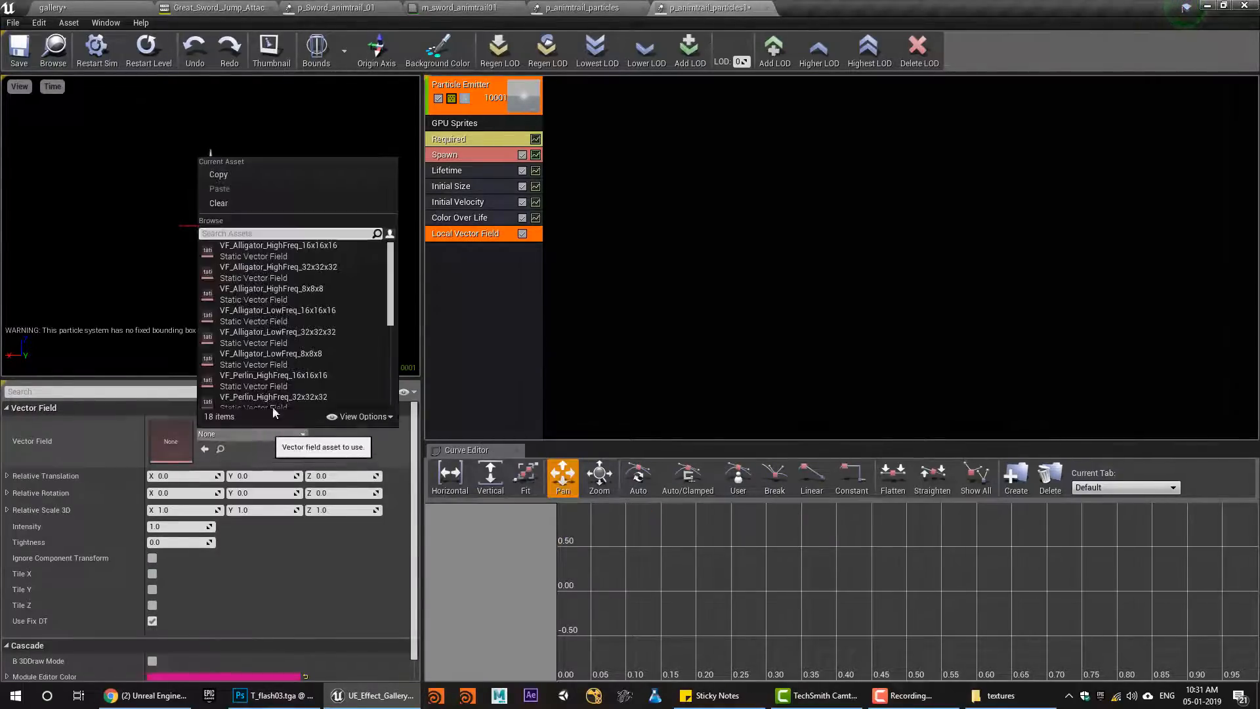
{"action": "scroll", "coordinate": [309, 367], "scroll_direction": "down", "scroll_amount": 5}
{"action": "left_click", "coordinate": [326, 377]}
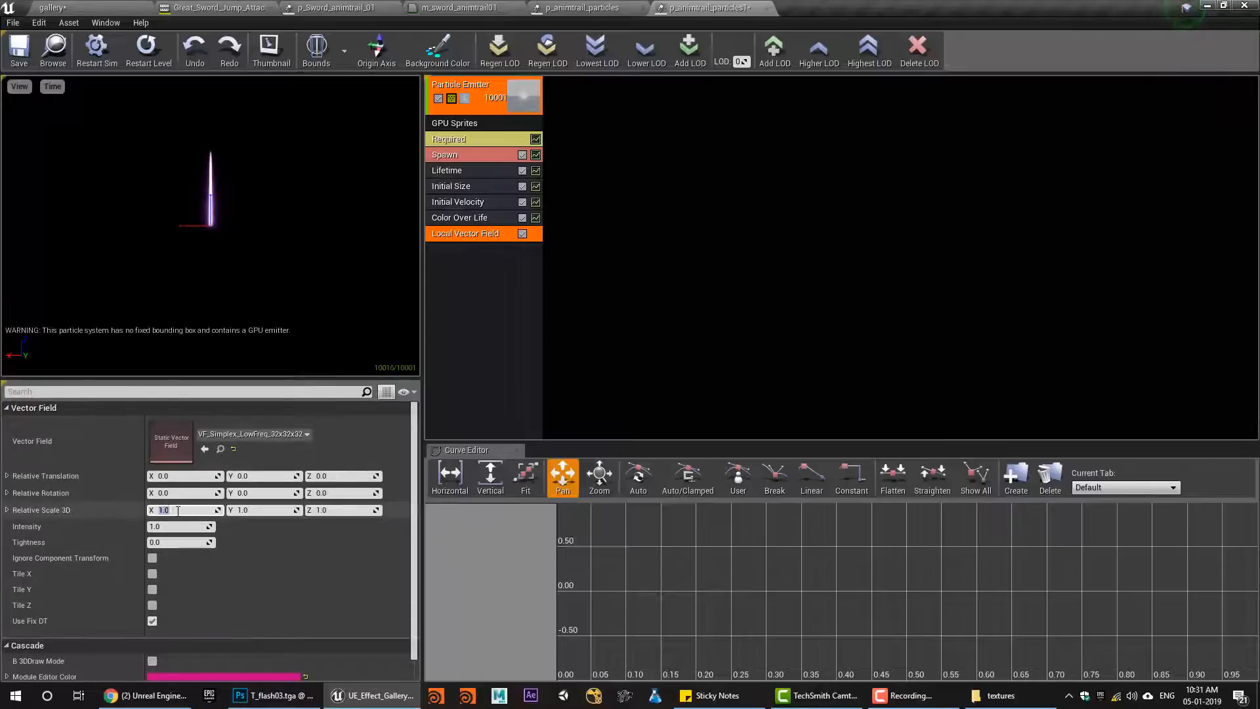
Set the local vector field's Relative Scale 3D to 200 on all axes, Intensity to 500 and Tightness to 0.5
{"action": "type", "text": "200"}
{"action": "left_click", "coordinate": [250, 512]}
{"action": "type", "text": "200"}
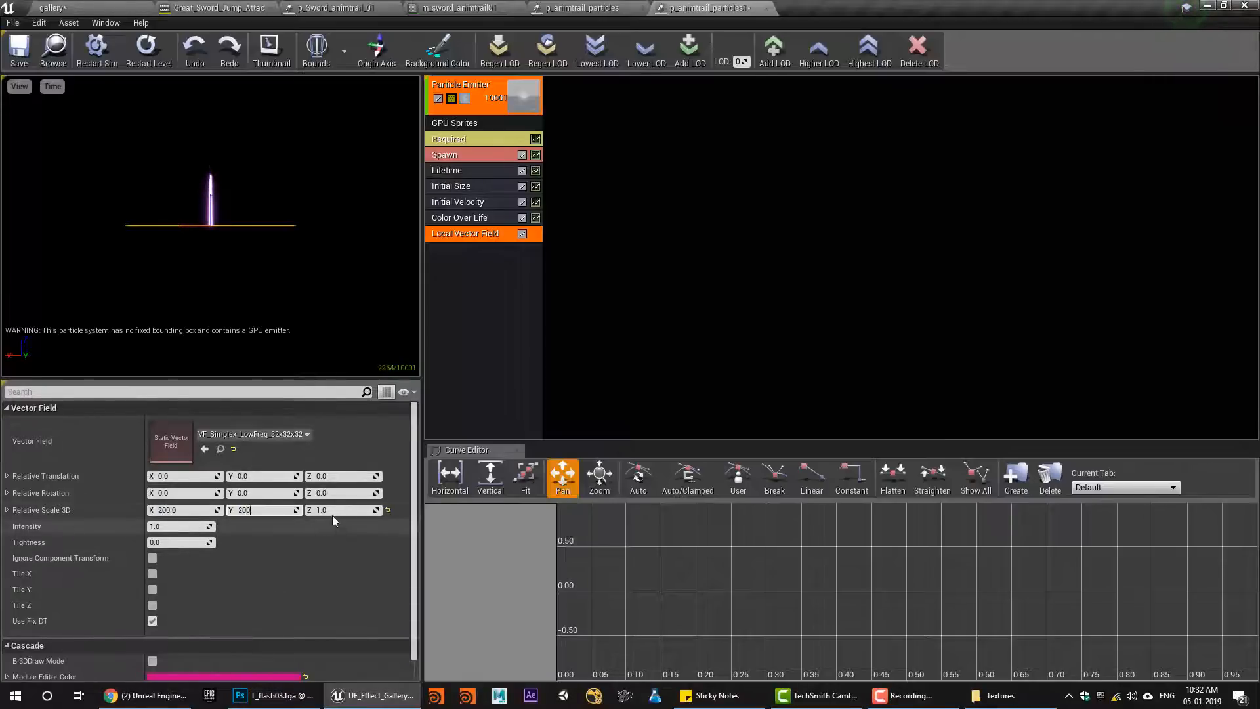
{"action": "left_click", "coordinate": [333, 512]}
{"action": "type", "text": "200"}
{"action": "key", "text": "Return"}
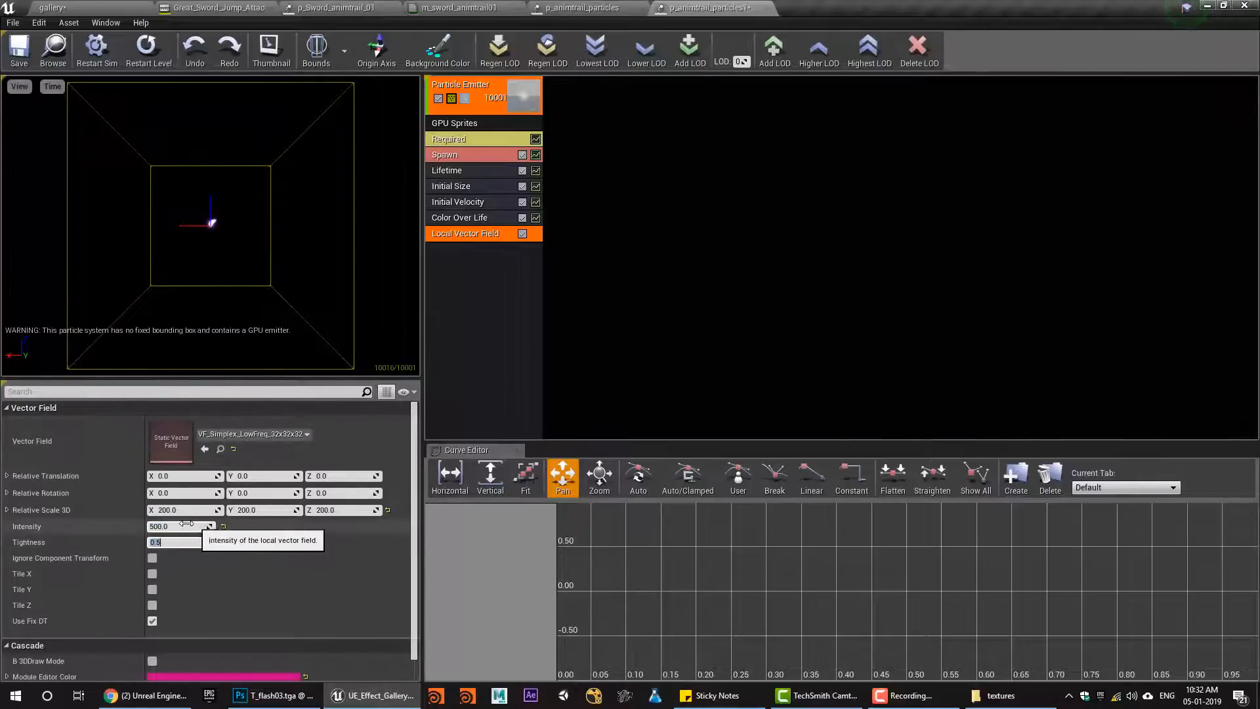
Replace the Local Vector Field module's asset with VF_Simplex_HighFreq_32x32x32
{"action": "left_click", "coordinate": [289, 434]}
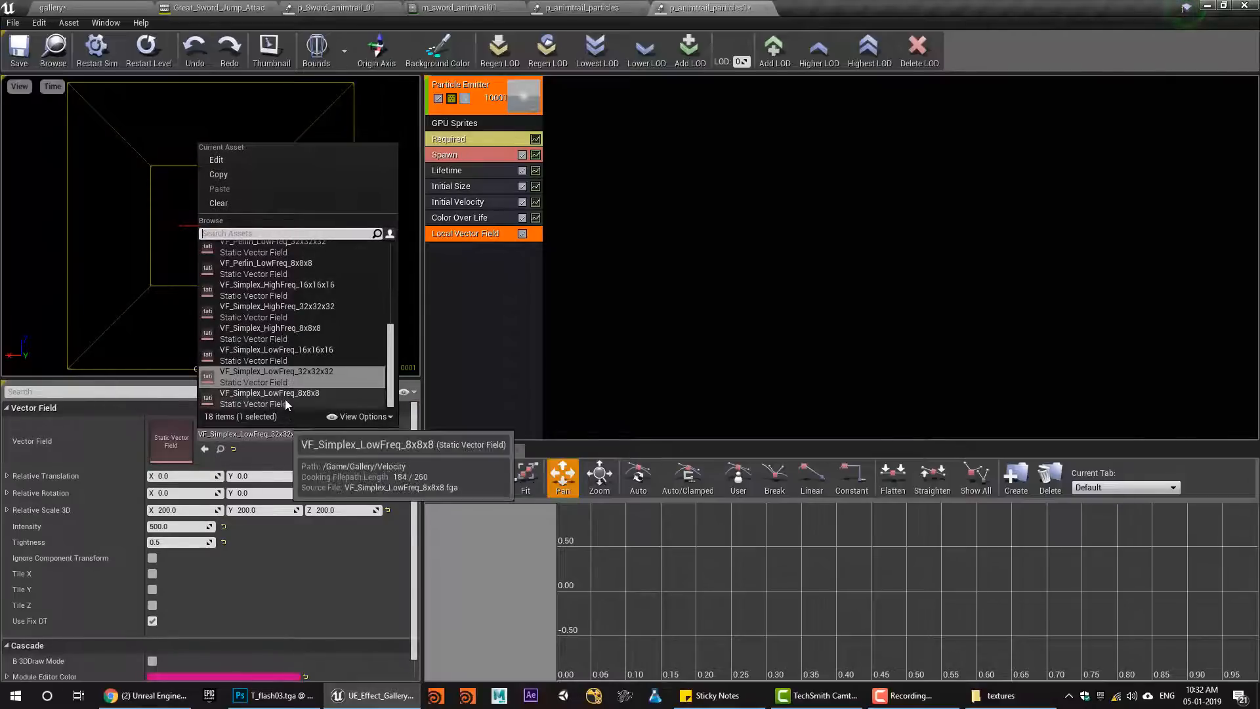
{"action": "left_click", "coordinate": [307, 311]}
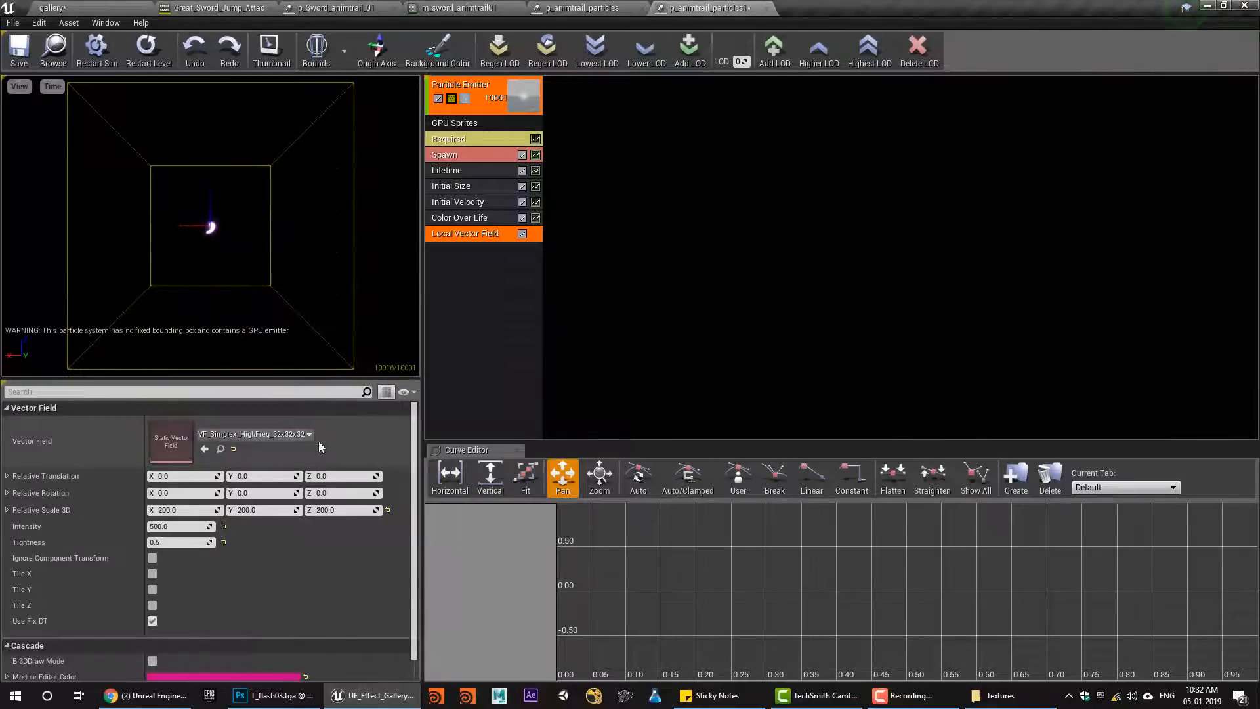
In Great_Sword_Jump_Attack_Anim_Composite, add a fourth notify track with a Play Particle Effect notify aligned to the start of the other notifies
{"action": "left_click", "coordinate": [219, 7]}
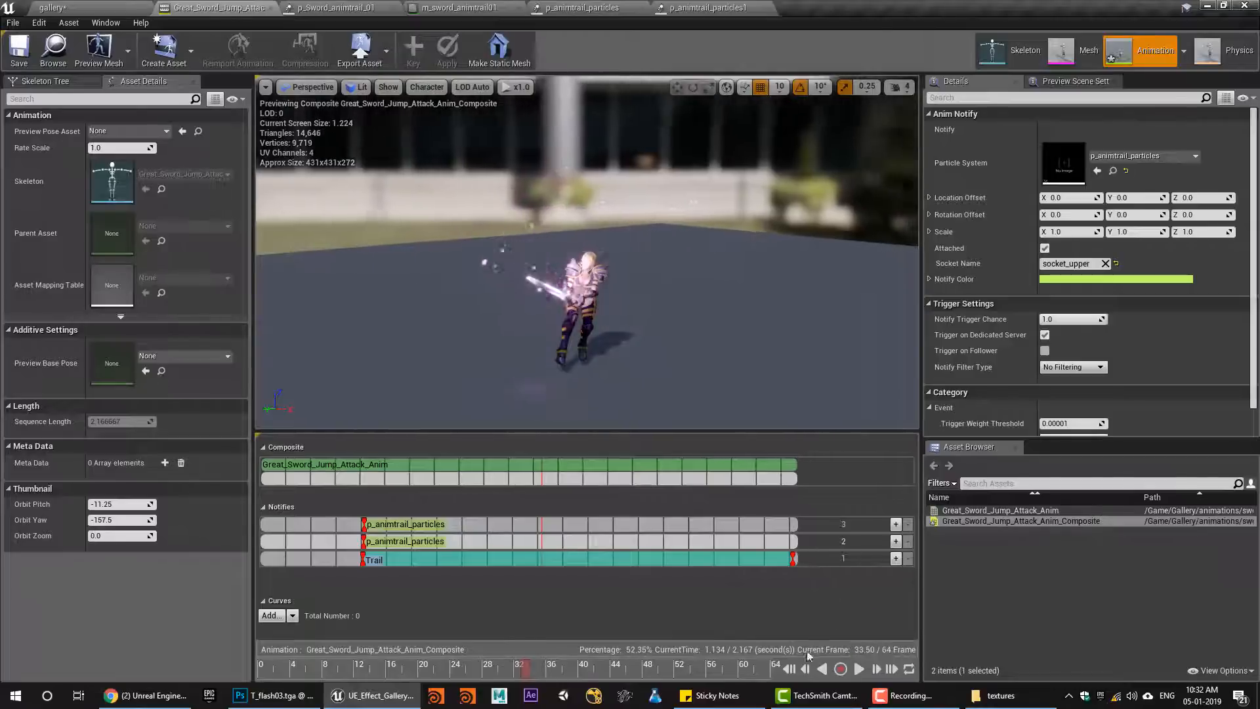
{"action": "left_click", "coordinate": [793, 669]}
{"action": "left_click", "coordinate": [894, 524]}
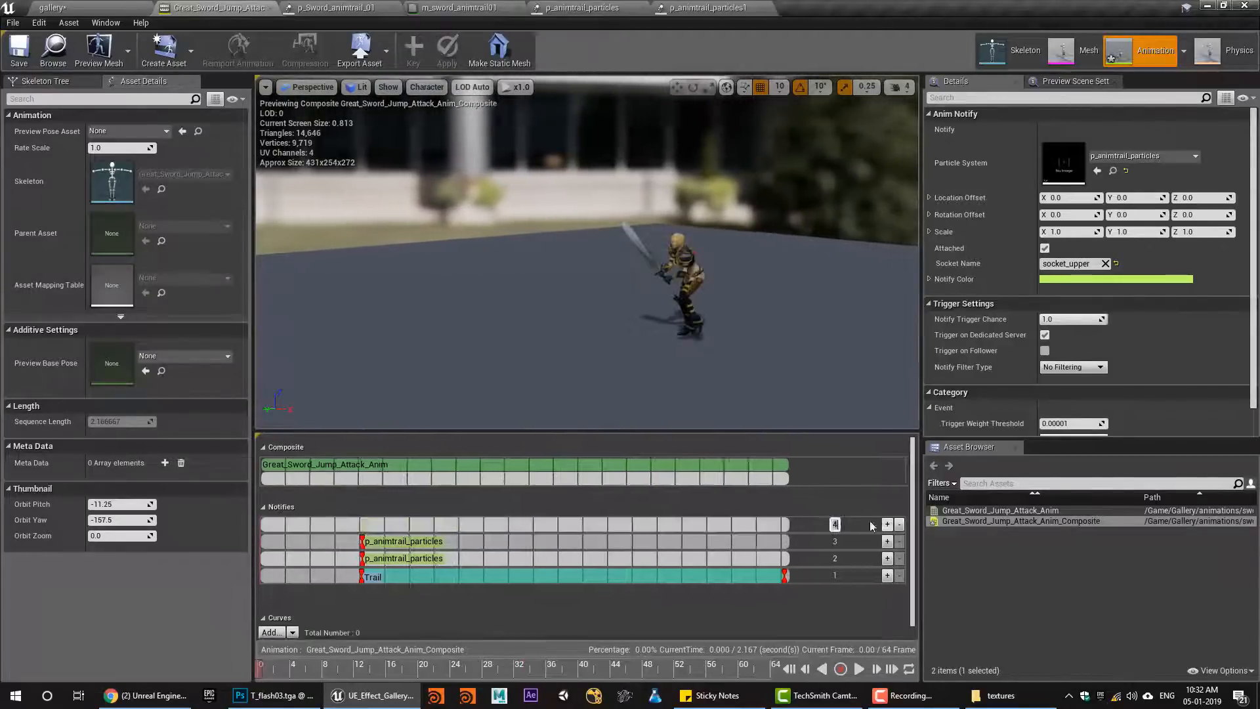
{"action": "right_click", "coordinate": [365, 530]}
{"action": "mouse_move", "coordinate": [445, 550]}
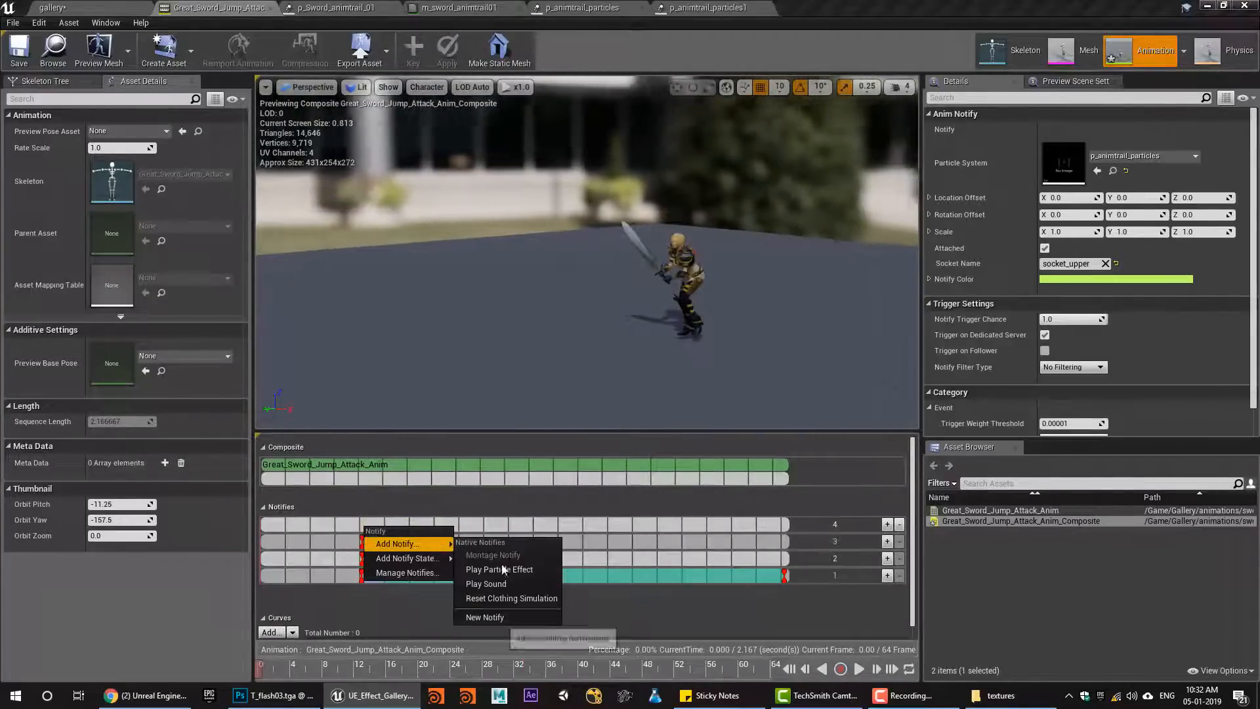
{"action": "left_click", "coordinate": [504, 570]}
{"action": "left_click", "coordinate": [376, 529]}
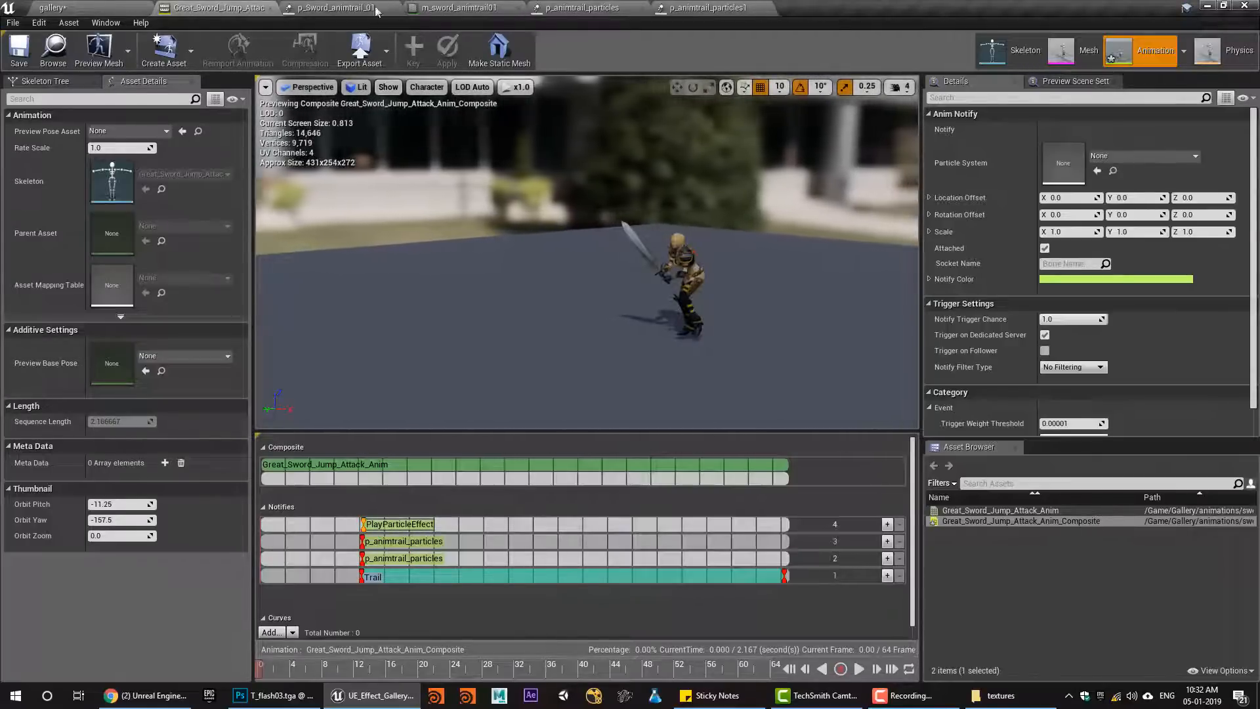
Close the p_animtrail_particles editor and assign p_animtrail_particles1 as the new notify's particle system
{"action": "left_click", "coordinate": [473, 8]}
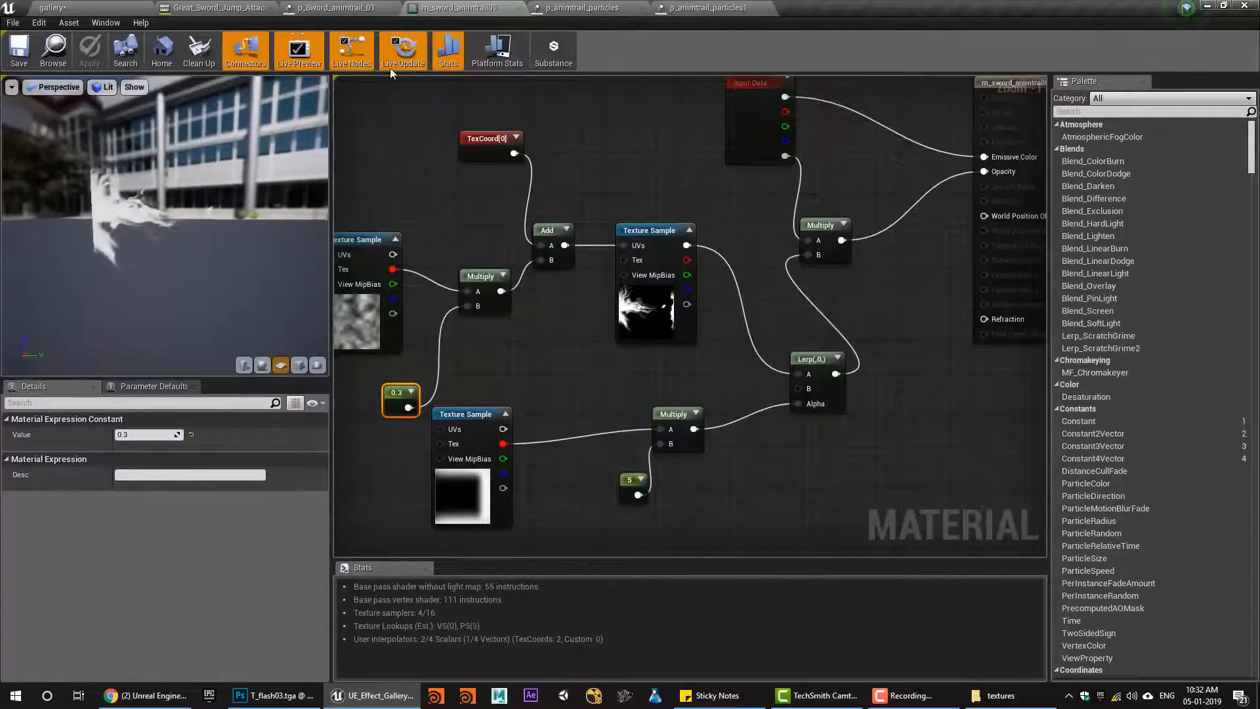
{"action": "left_click", "coordinate": [706, 6]}
{"action": "middle_click", "coordinate": [613, 6]}
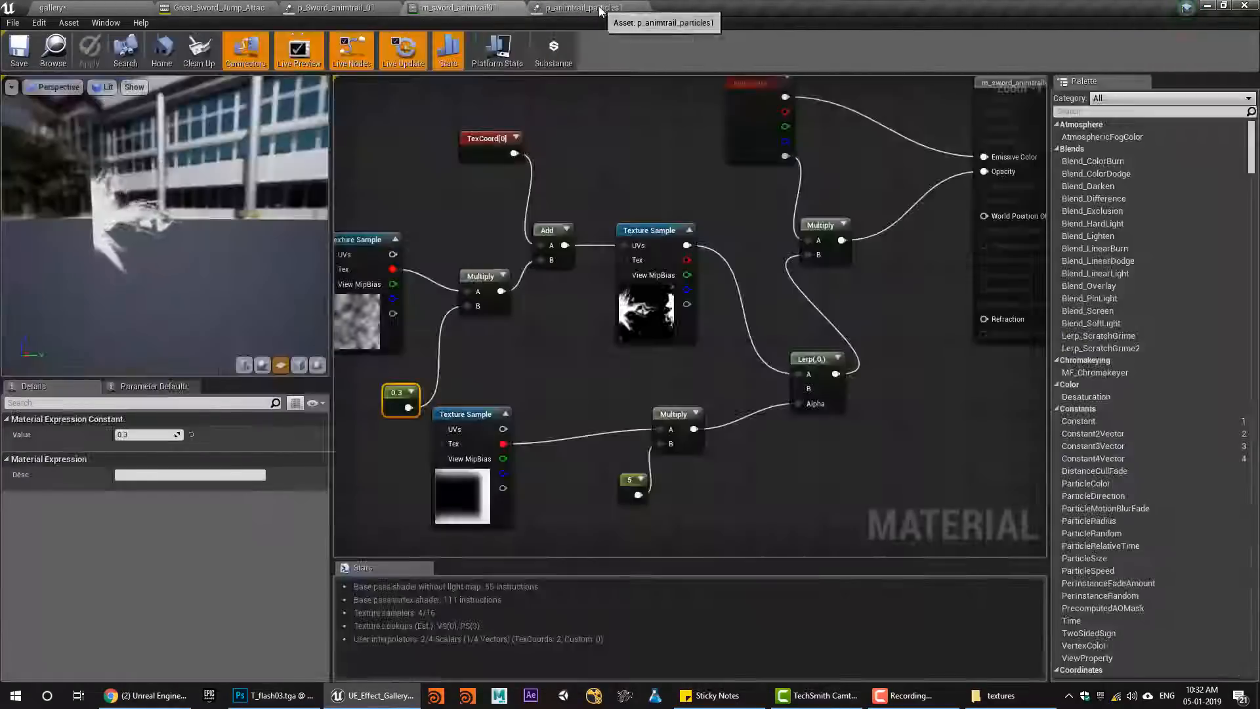
{"action": "left_click", "coordinate": [598, 7]}
{"action": "left_click", "coordinate": [56, 54]}
{"action": "left_click", "coordinate": [186, 9]}
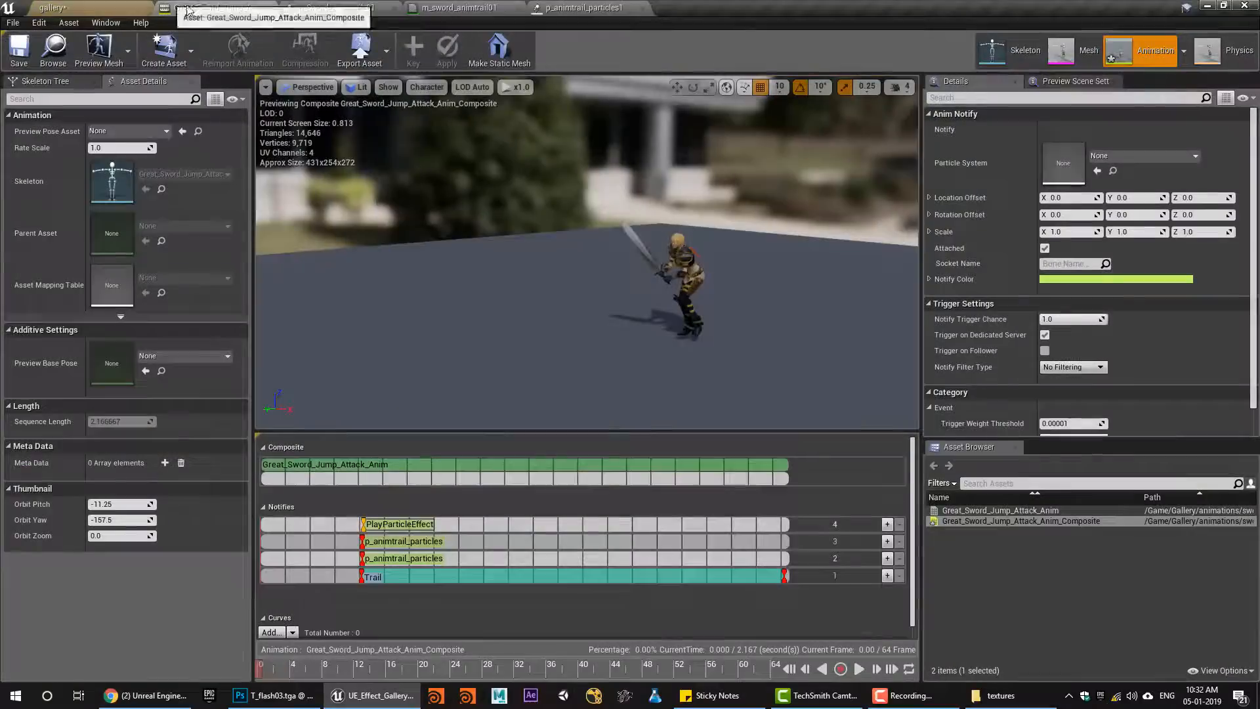
{"action": "left_click", "coordinate": [1097, 170]}
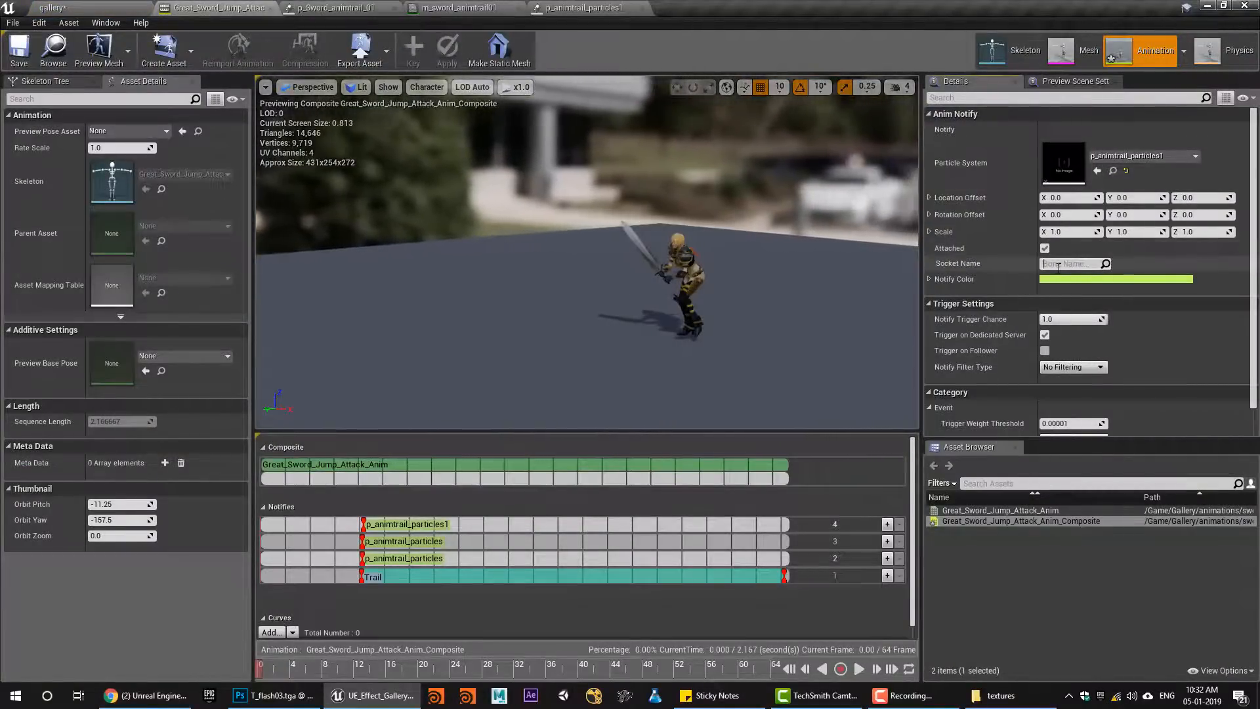
Attach the p_animtrail_particles1 notify to socket_upper and play the composite animation preview
{"action": "left_click", "coordinate": [1058, 263]}
{"action": "type", "text": "uppe"}
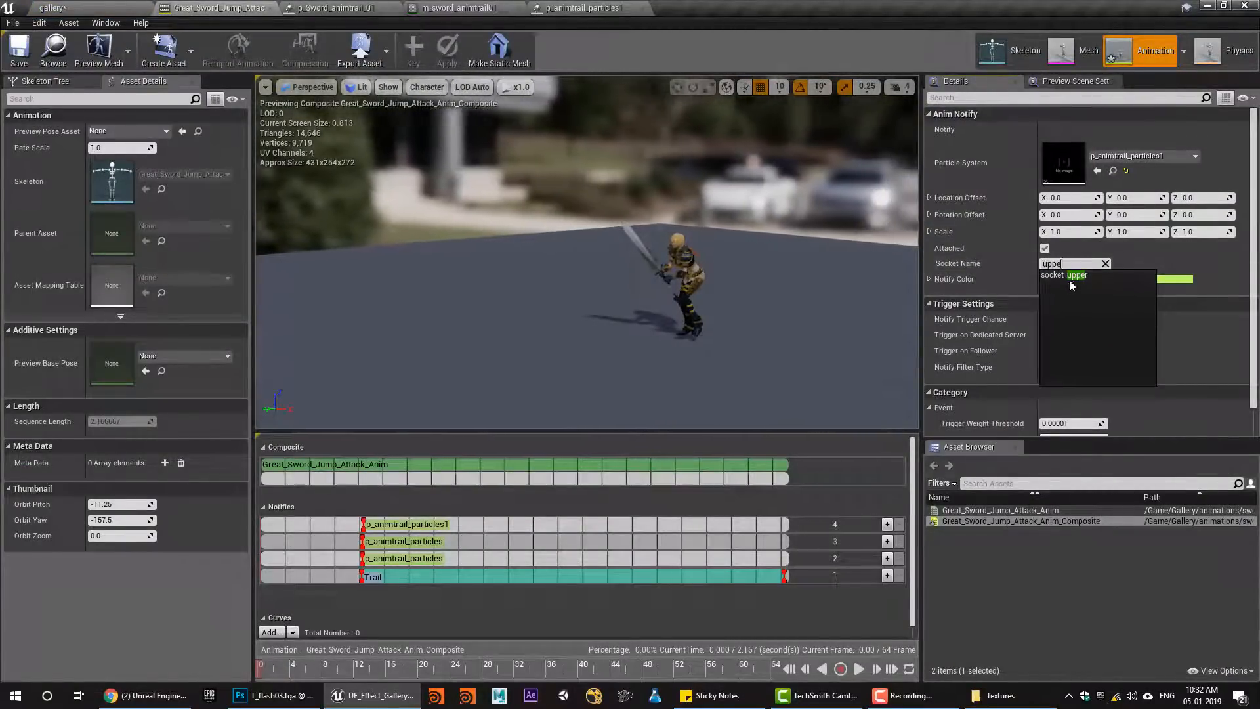
{"action": "left_click", "coordinate": [1067, 276]}
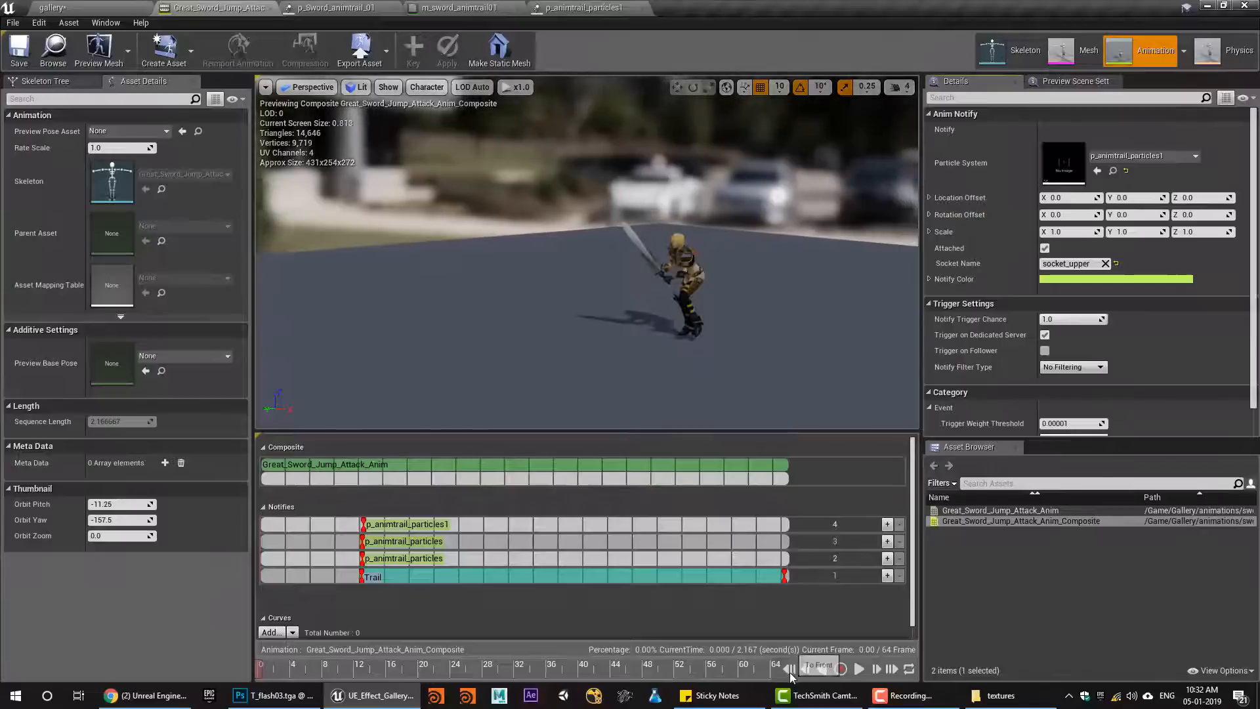
{"action": "left_click", "coordinate": [858, 669]}
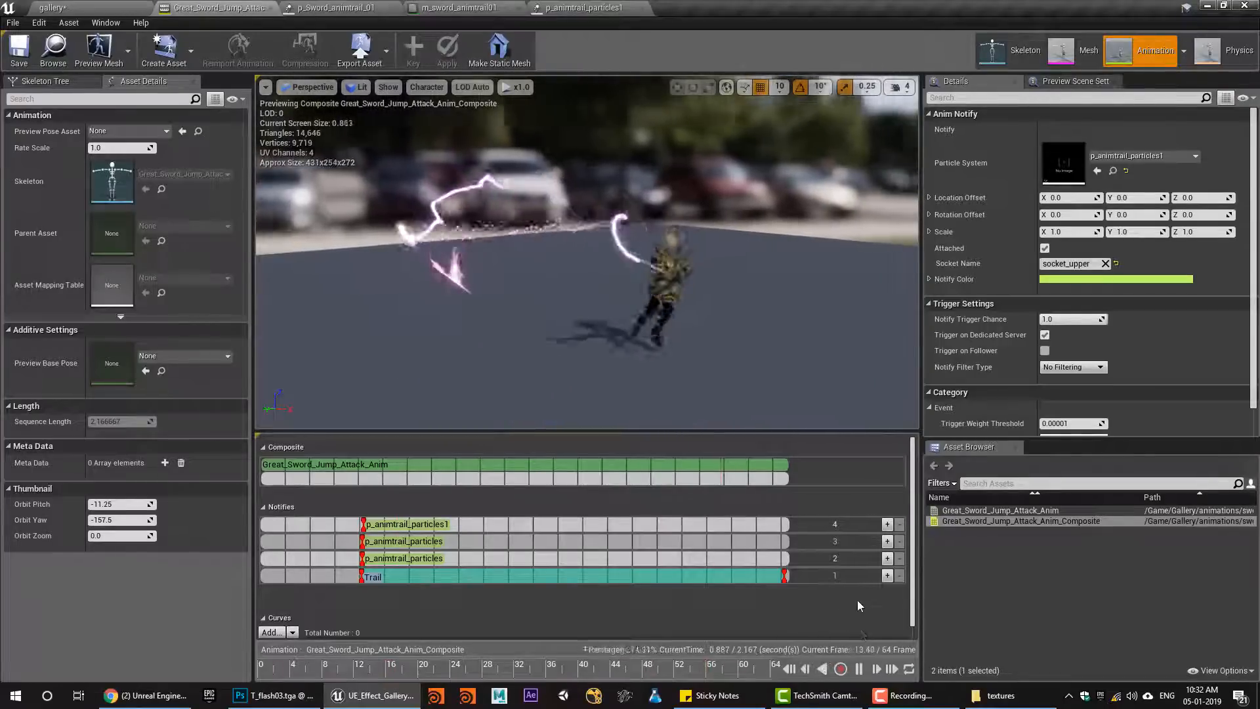
In p_animtrail_particles1, set the Required module's Emitter Duration to 1.5
{"action": "left_click", "coordinate": [551, 8]}
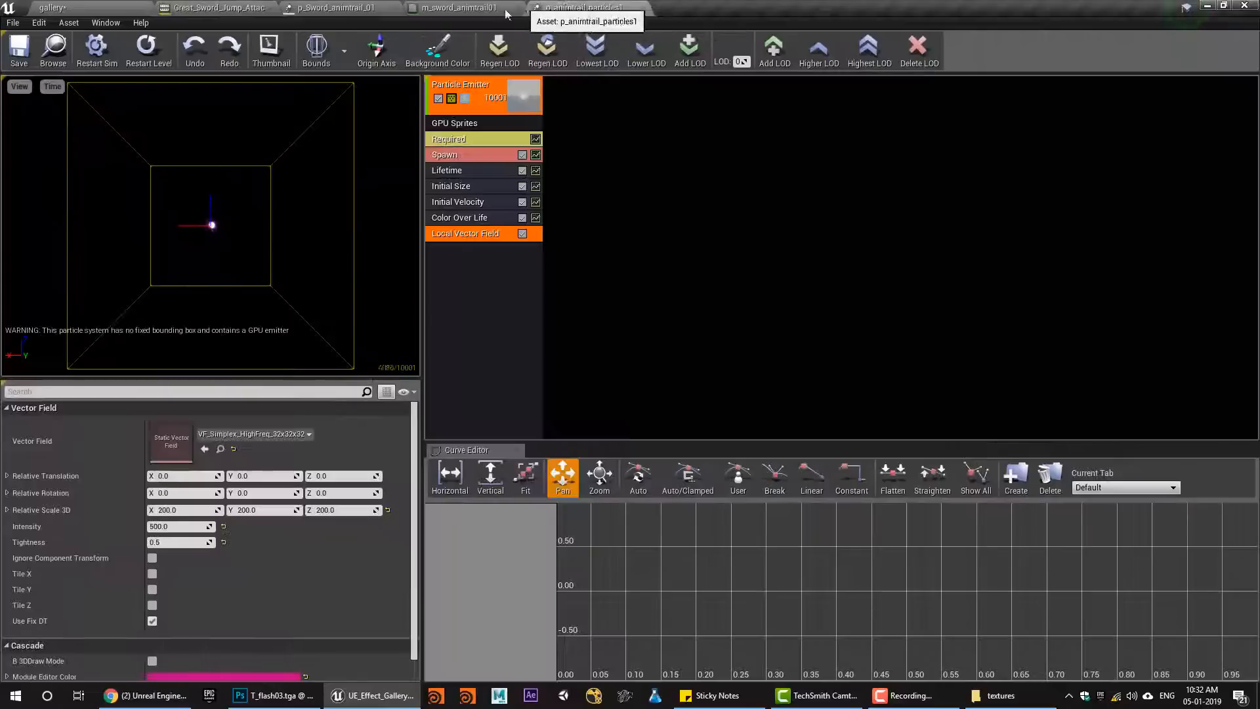
{"action": "left_click", "coordinate": [479, 139]}
{"action": "scroll", "coordinate": [222, 572], "scroll_direction": "down", "scroll_amount": 5}
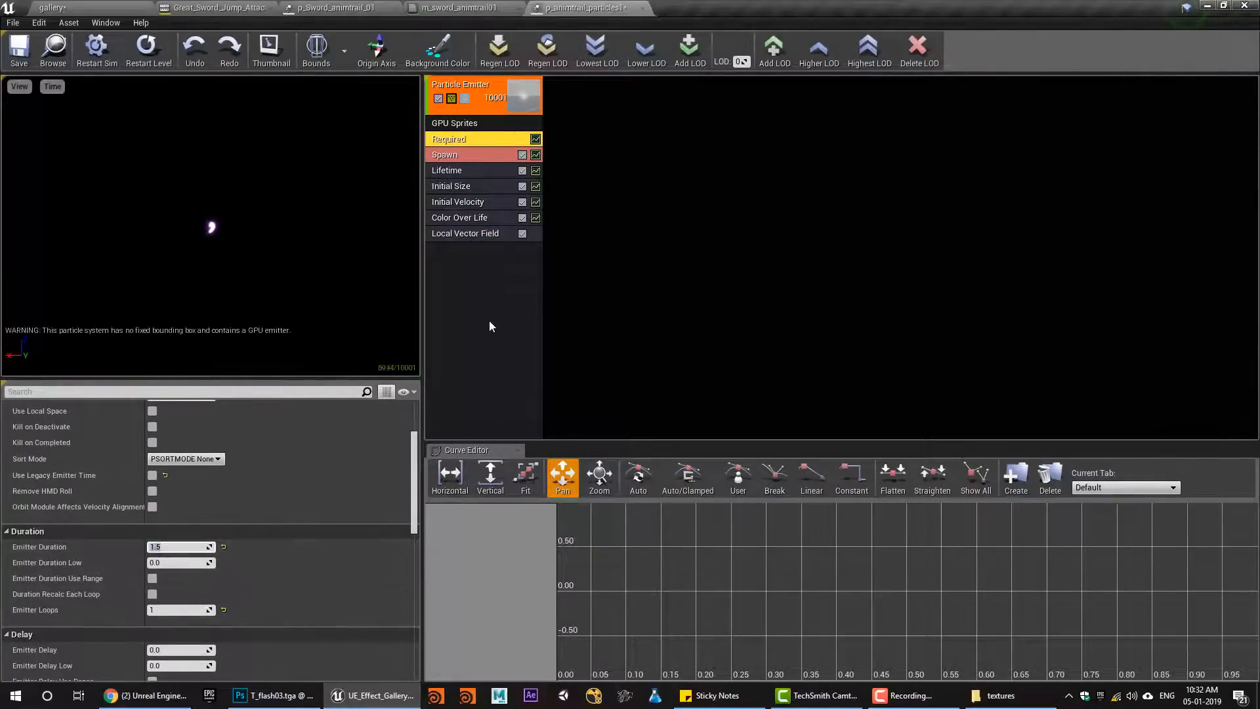
Set the Color Over Life end point to a bright blue with R 0, G 101.683472 and B 200, and save the particle system
{"action": "left_click", "coordinate": [453, 218]}
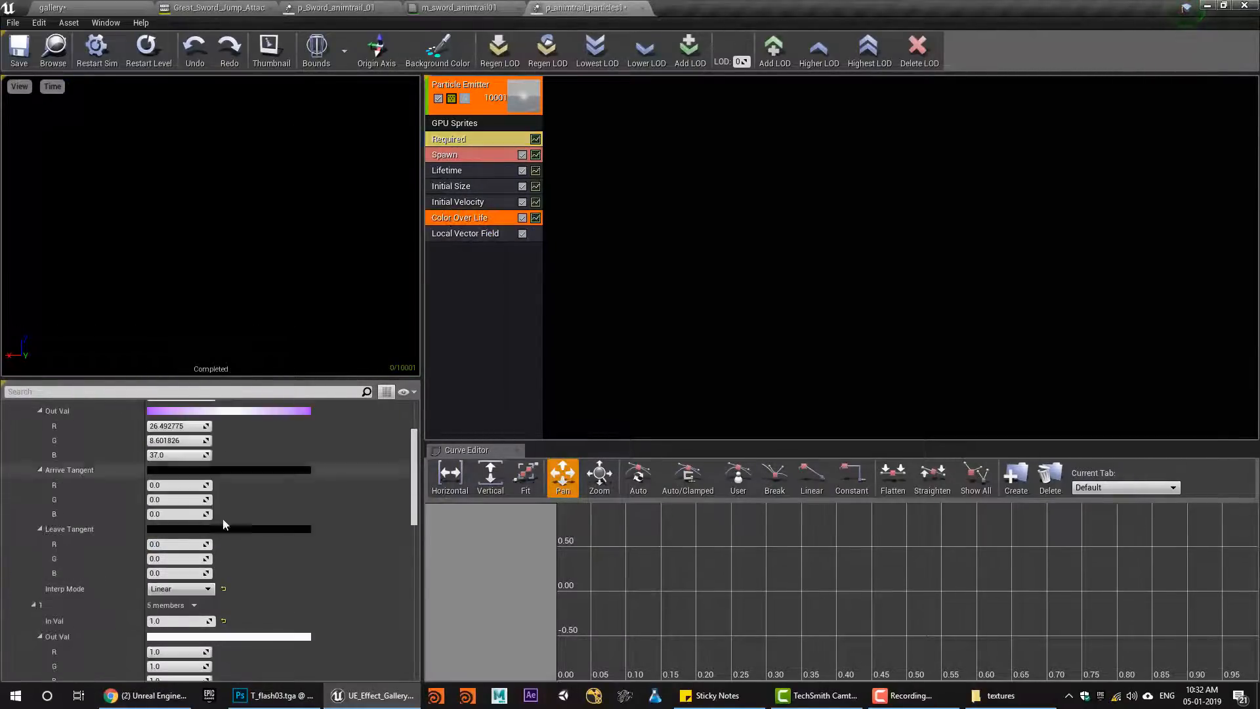
{"action": "scroll", "coordinate": [223, 524], "scroll_direction": "down", "scroll_amount": 4}
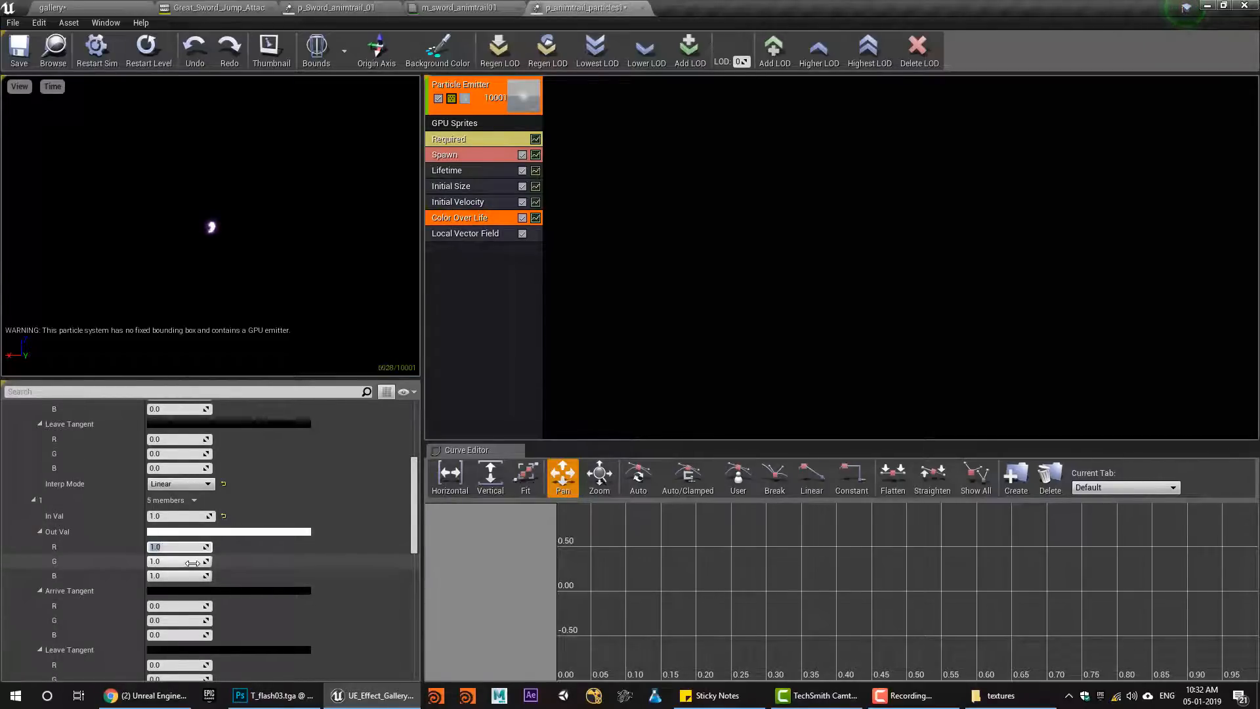
{"action": "left_click", "coordinate": [195, 532]}
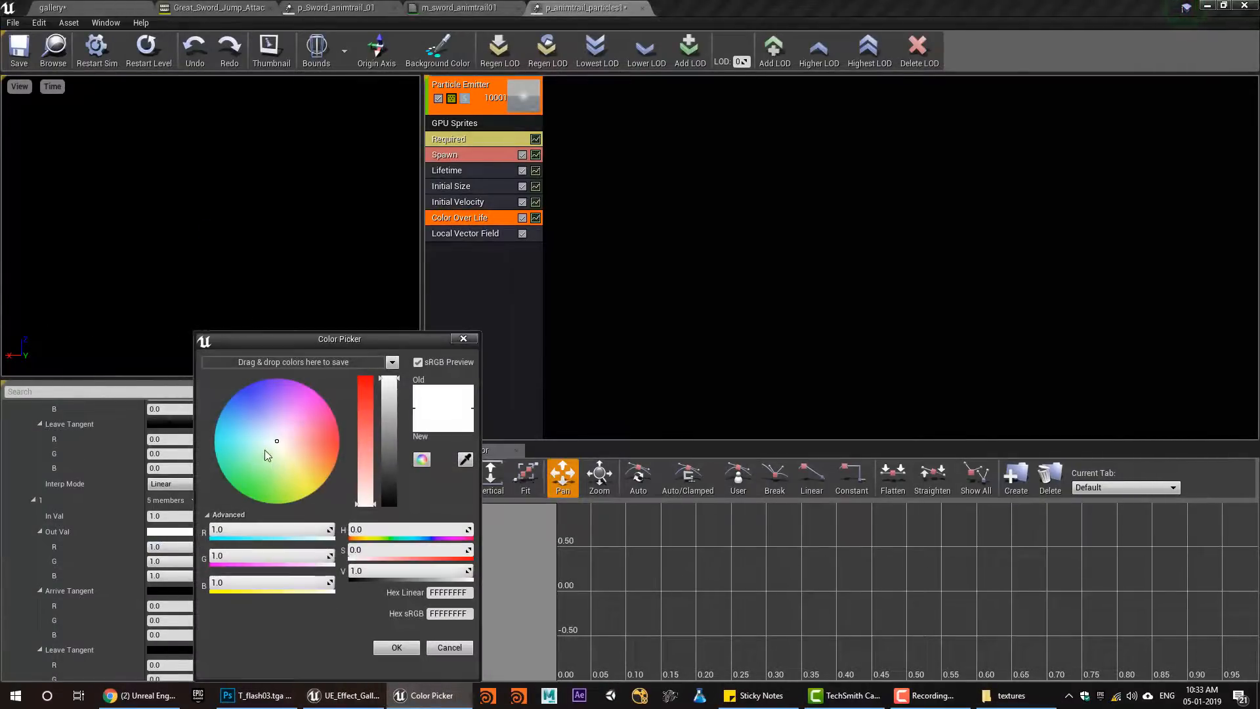
{"action": "left_click_drag", "start_coordinate": [243, 426], "coordinate": [213, 406]}
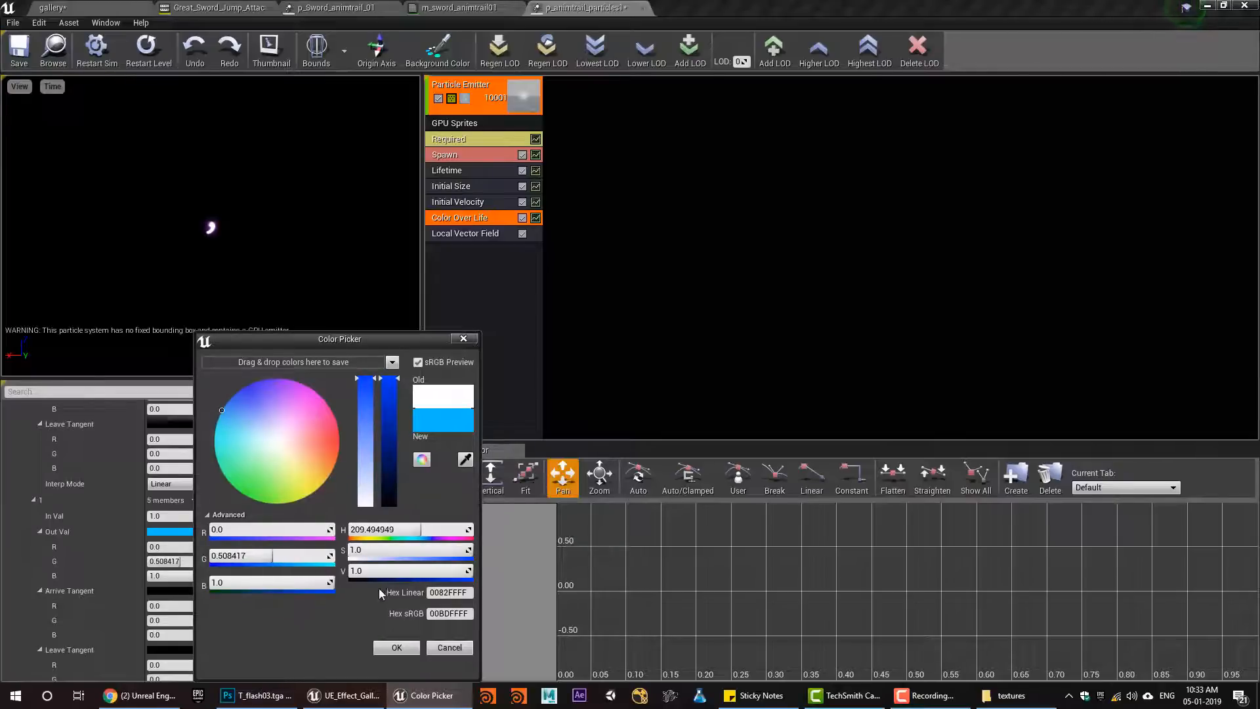
{"action": "left_click", "coordinate": [399, 649]}
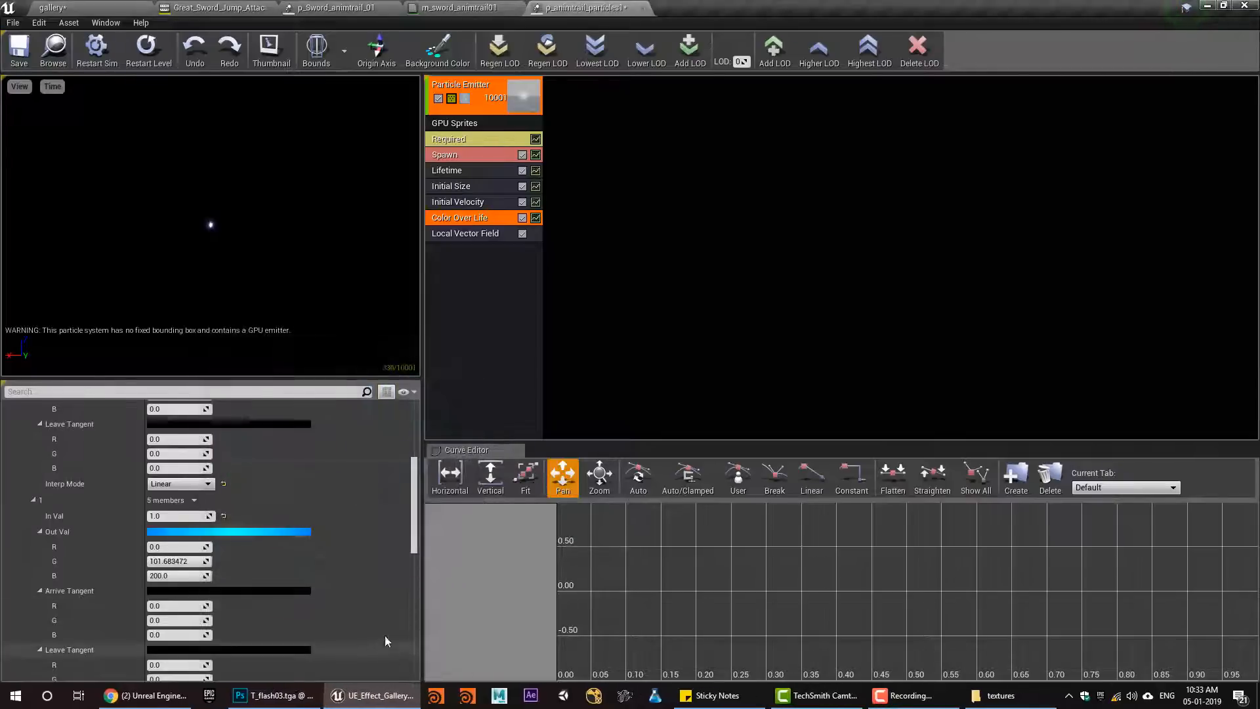
{"action": "left_click", "coordinate": [26, 61]}
Simulate the gallery level to check the recoloured sword particles, and stop the simulation
{"action": "left_click", "coordinate": [52, 7]}
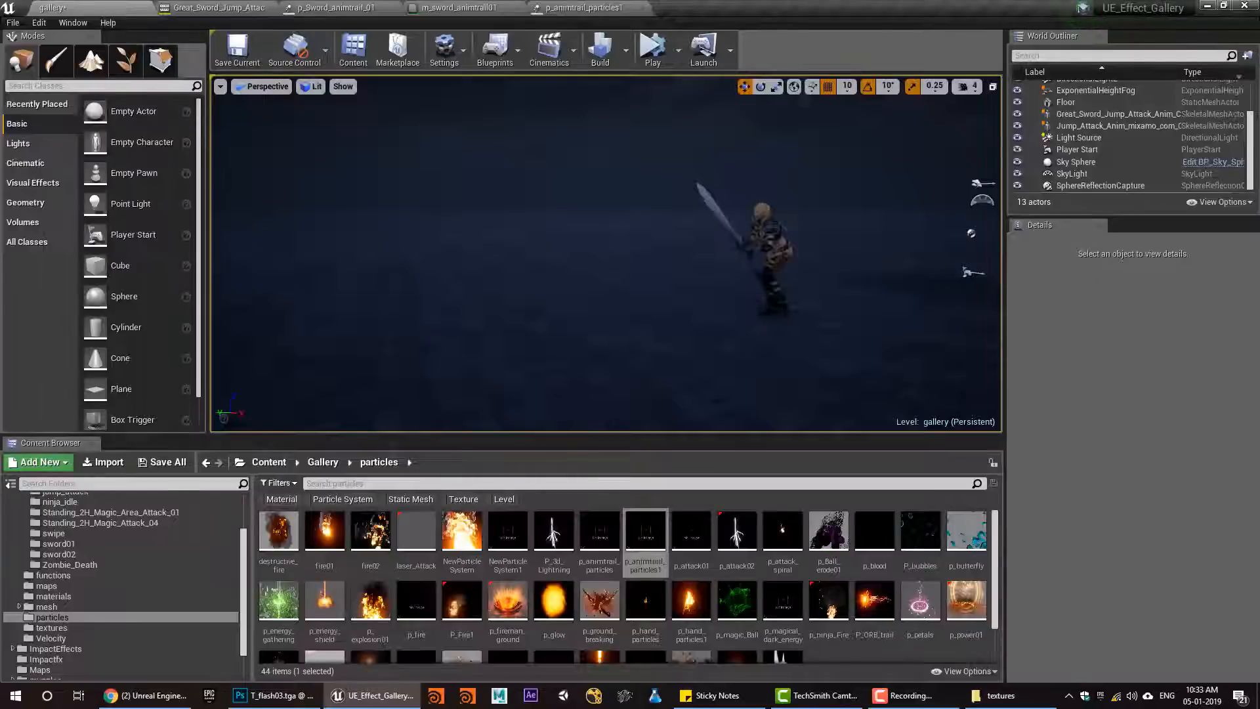
{"action": "left_click", "coordinate": [654, 49]}
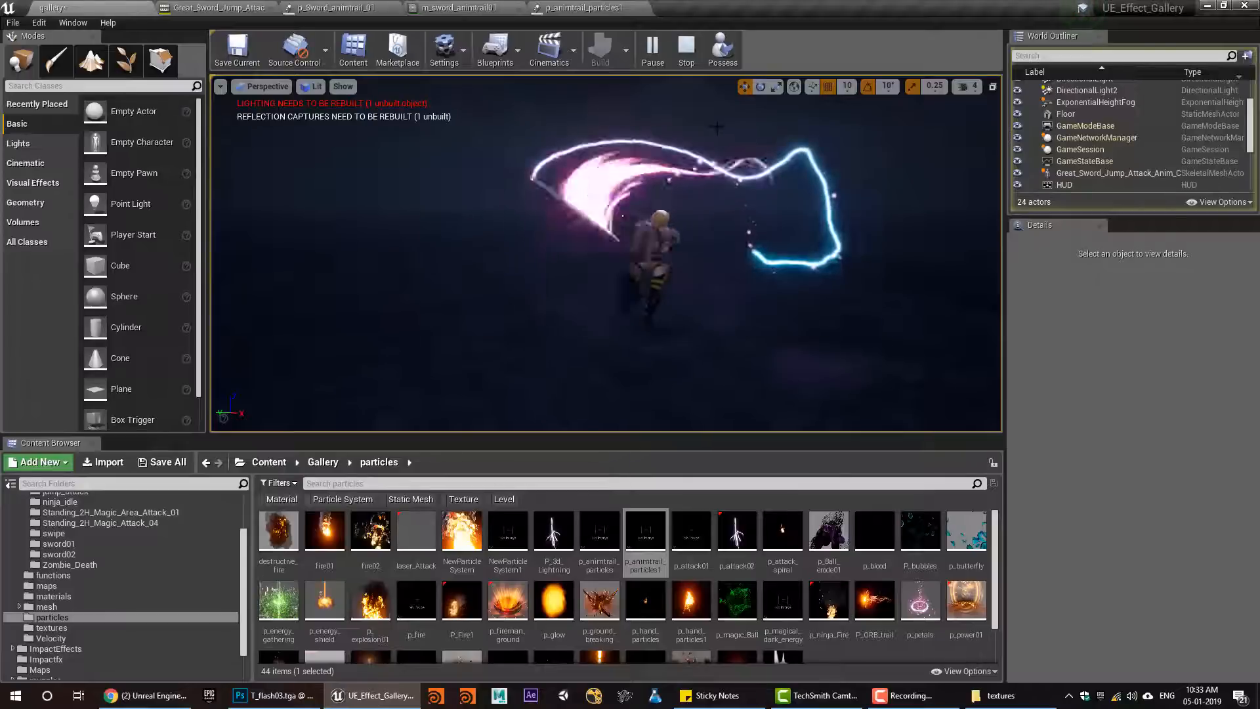
{"action": "left_click", "coordinate": [687, 49]}
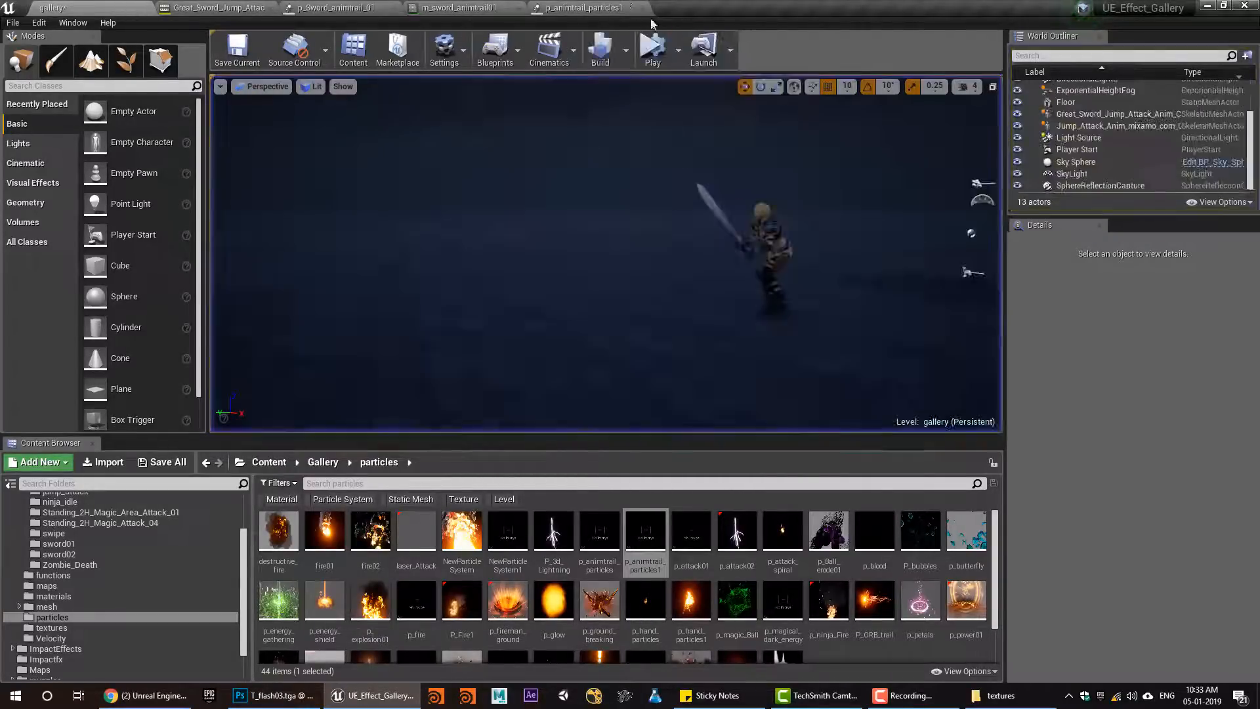
Set the Required module's Emitter Duration in p_animtrail_particles1 to 1 and save the particle system
{"action": "left_click", "coordinate": [577, 8]}
{"action": "left_click", "coordinate": [466, 147]}
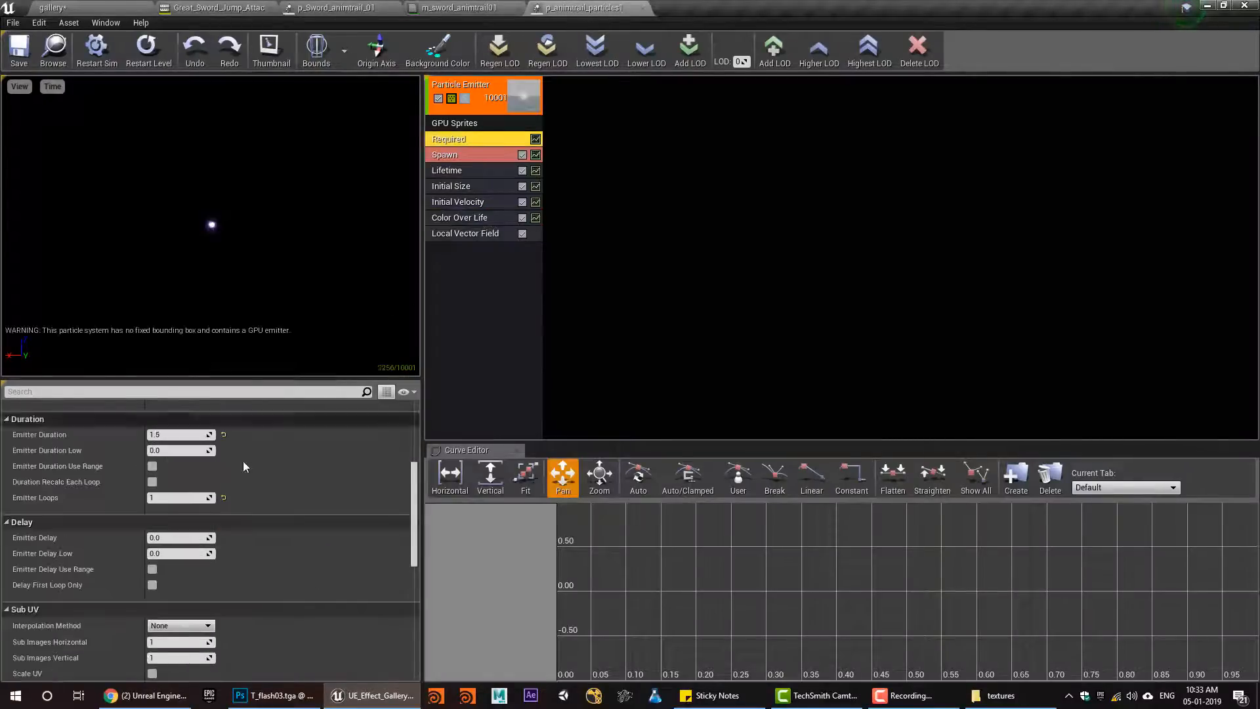
{"action": "scroll", "coordinate": [263, 518], "scroll_direction": "down", "scroll_amount": 5}
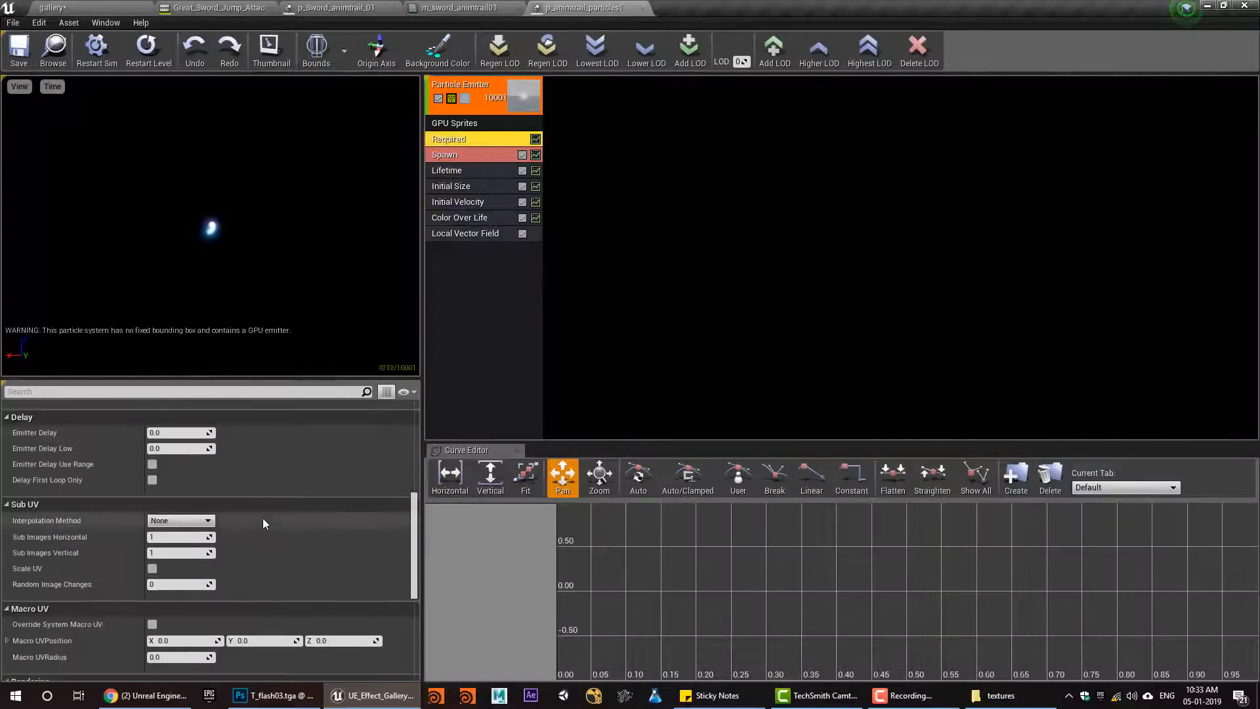
{"action": "left_click", "coordinate": [174, 434]}
{"action": "type", "text": "1"}
{"action": "key", "text": "Return"}
{"action": "left_click", "coordinate": [20, 54]}
Simulate the gallery level to review the sword swing with the shortened emitter duration
{"action": "left_click", "coordinate": [36, 9]}
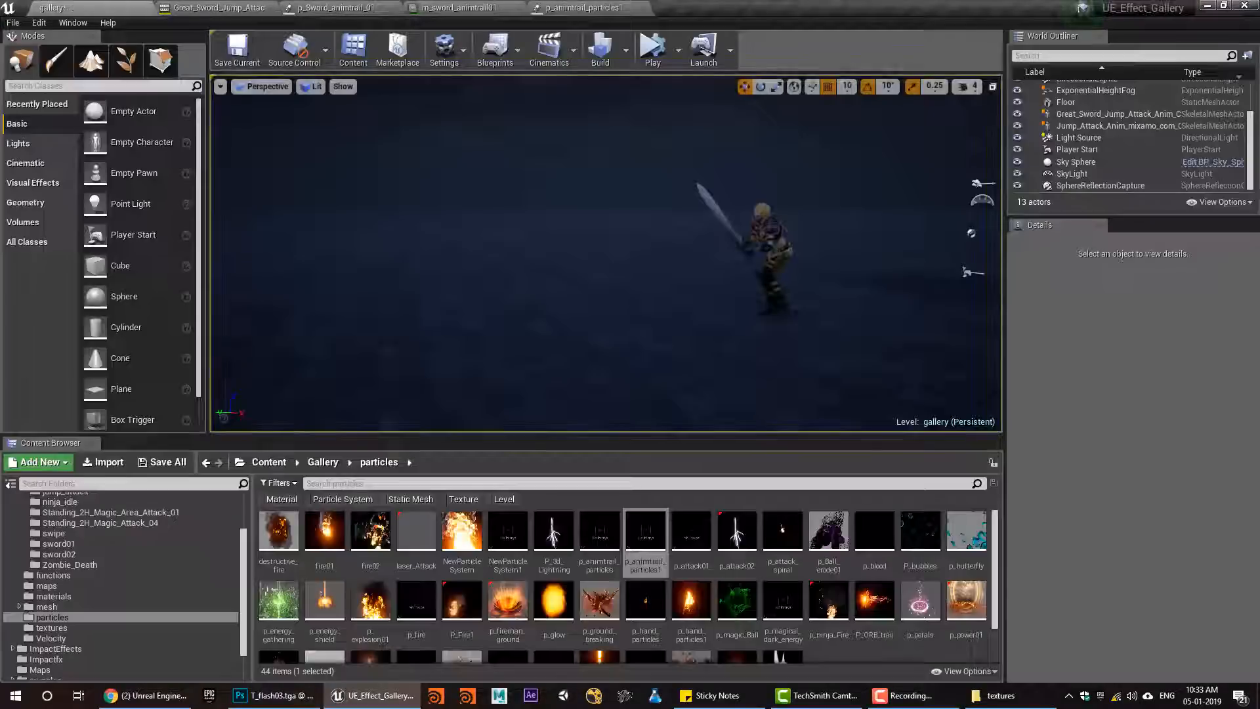
{"action": "left_click", "coordinate": [652, 49]}
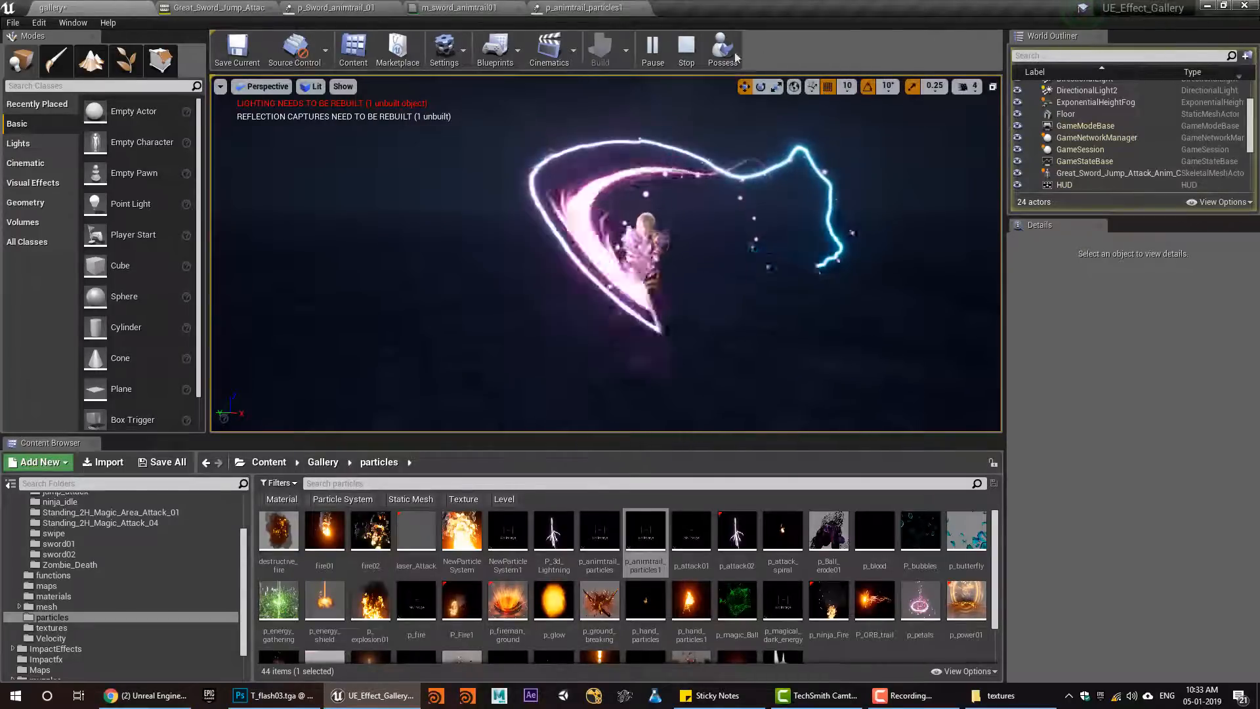
{"action": "left_click", "coordinate": [686, 49]}
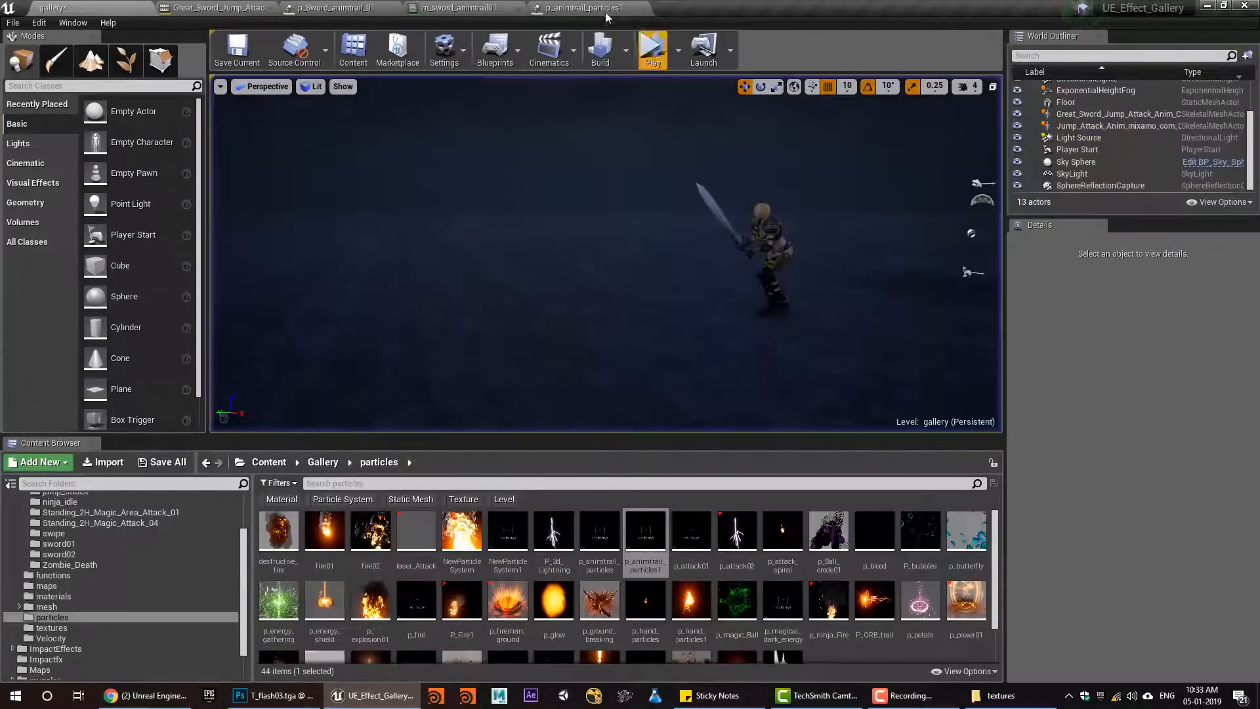
Set fixed bounds for the p_animtrail_particles1 system and simulate the gallery level
{"action": "left_click", "coordinate": [317, 51]}
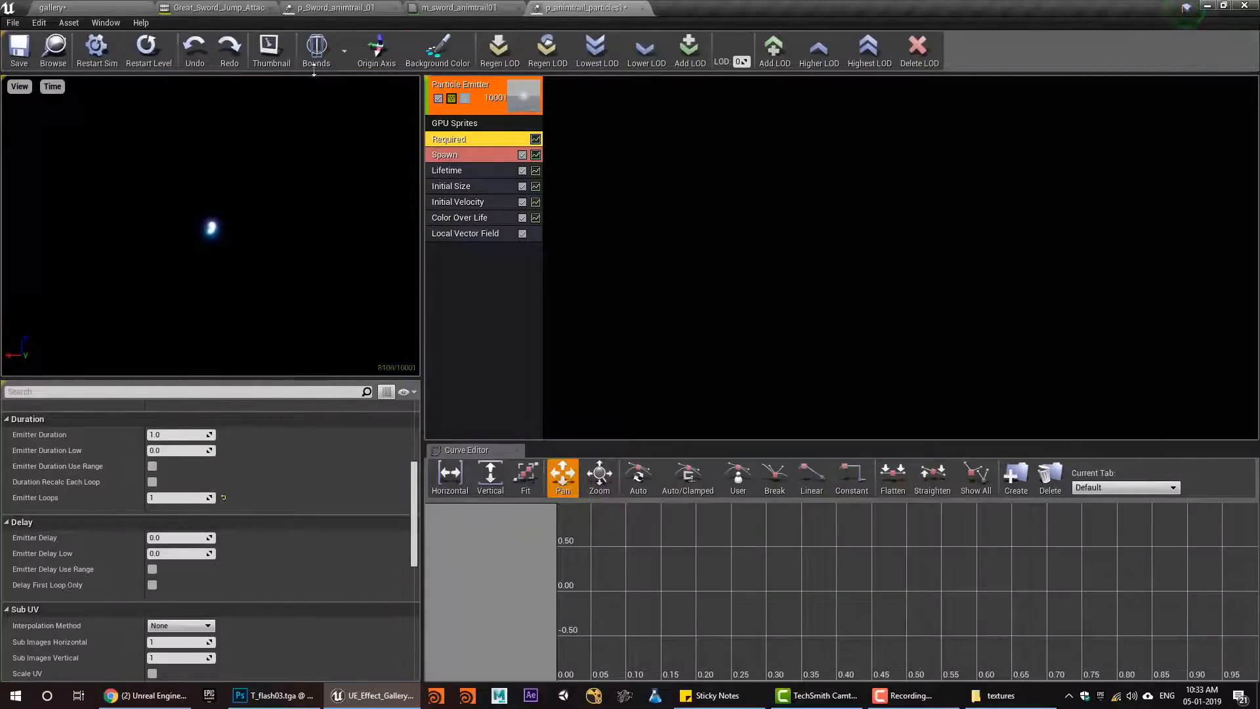
{"action": "left_click", "coordinate": [52, 8]}
{"action": "left_click", "coordinate": [650, 48]}
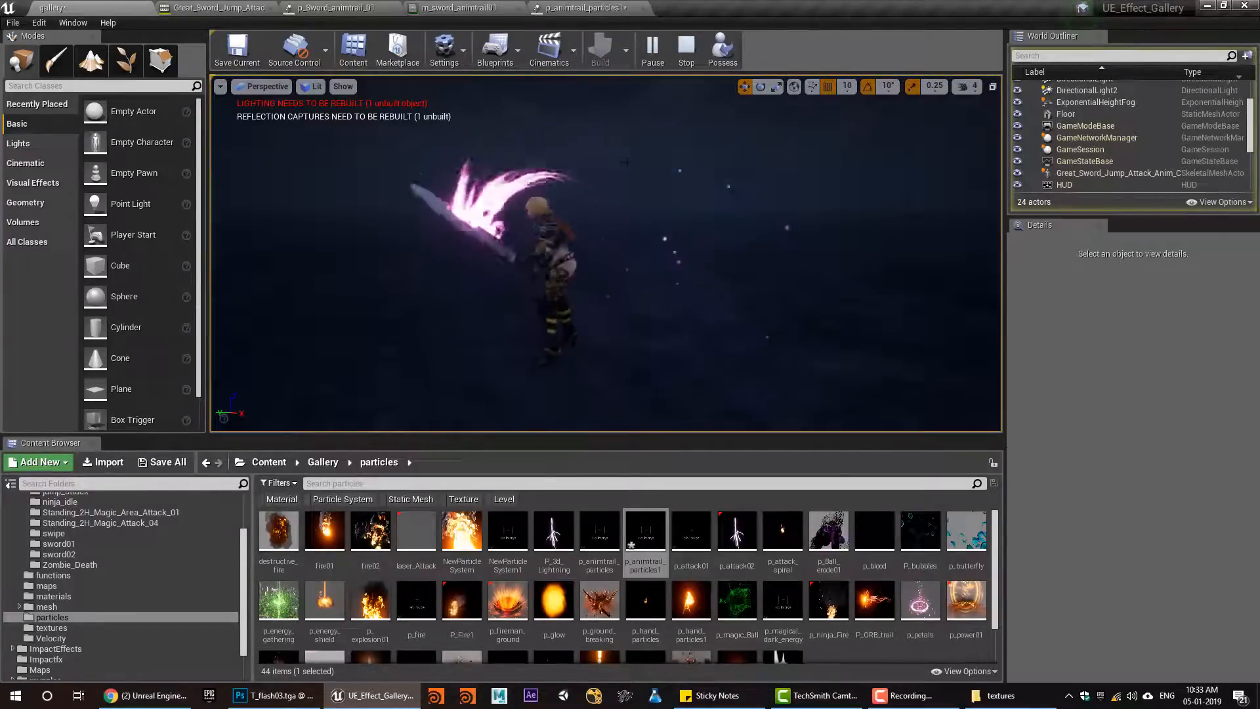
Set the minimum particle Lifetime in p_animtrail_particles1 to 0.5
{"action": "left_click", "coordinate": [575, 7]}
{"action": "left_click", "coordinate": [443, 171]}
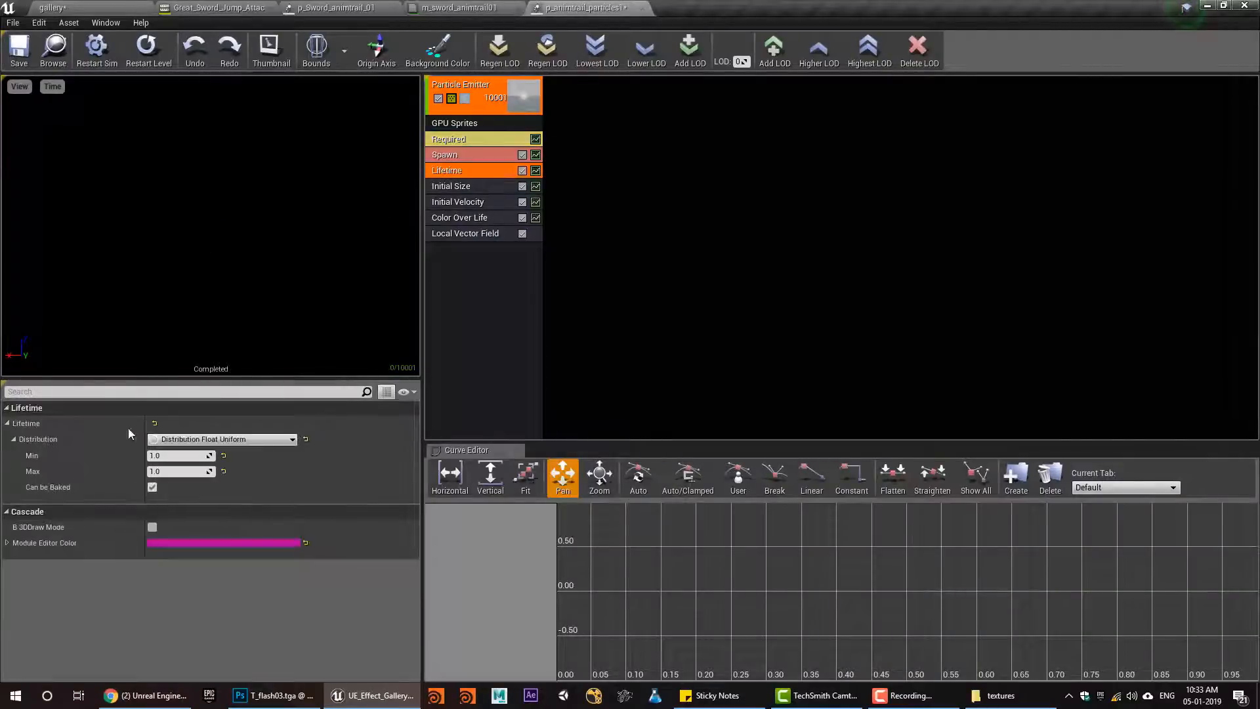
{"action": "left_click", "coordinate": [166, 459]}
{"action": "type", "text": "0.5"}
{"action": "key", "text": "Return"}
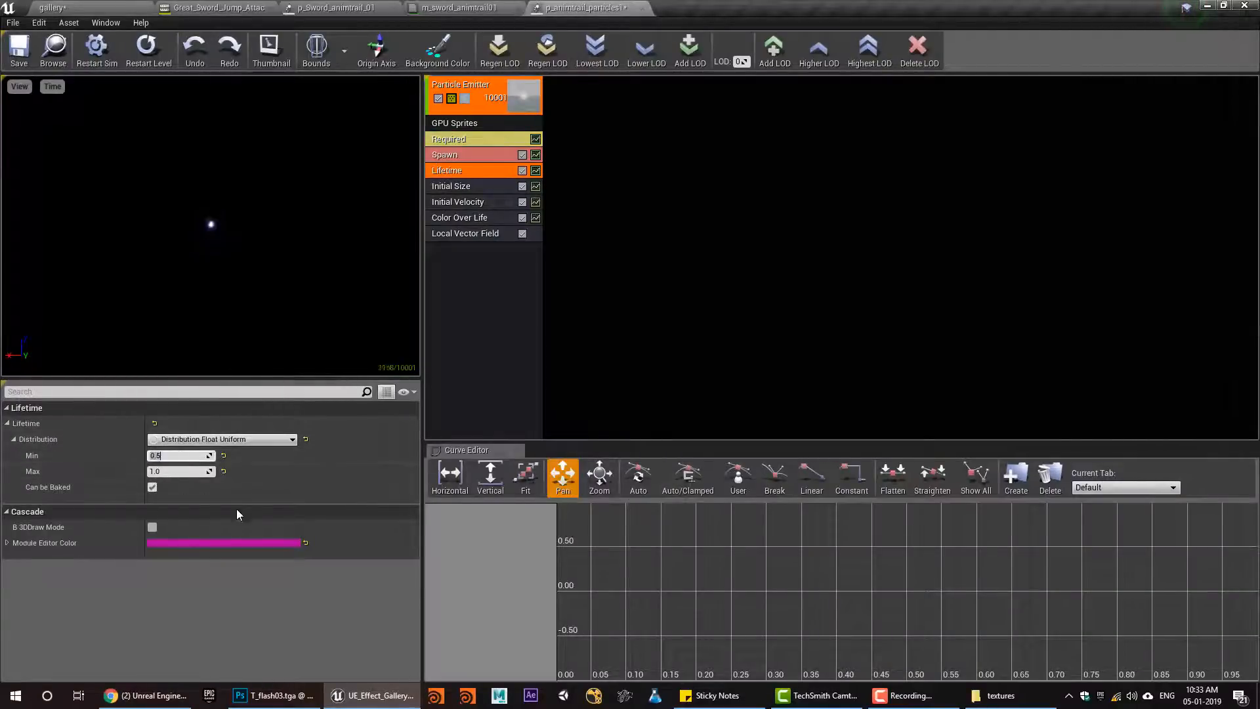
Add a Size By Life module with its end point's Out Val at 0 on all axes, and save the particle system
{"action": "right_click", "coordinate": [474, 299]}
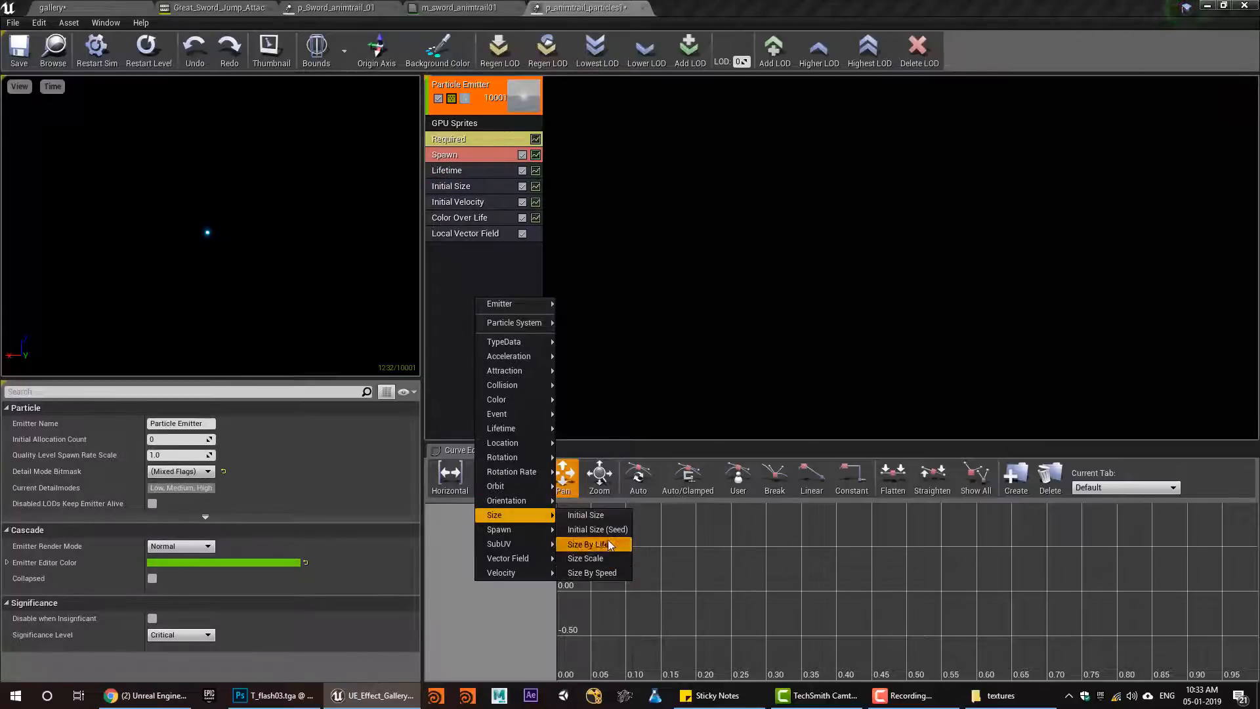
{"action": "left_click", "coordinate": [609, 545]}
{"action": "scroll", "coordinate": [185, 512], "scroll_direction": "down", "scroll_amount": 5}
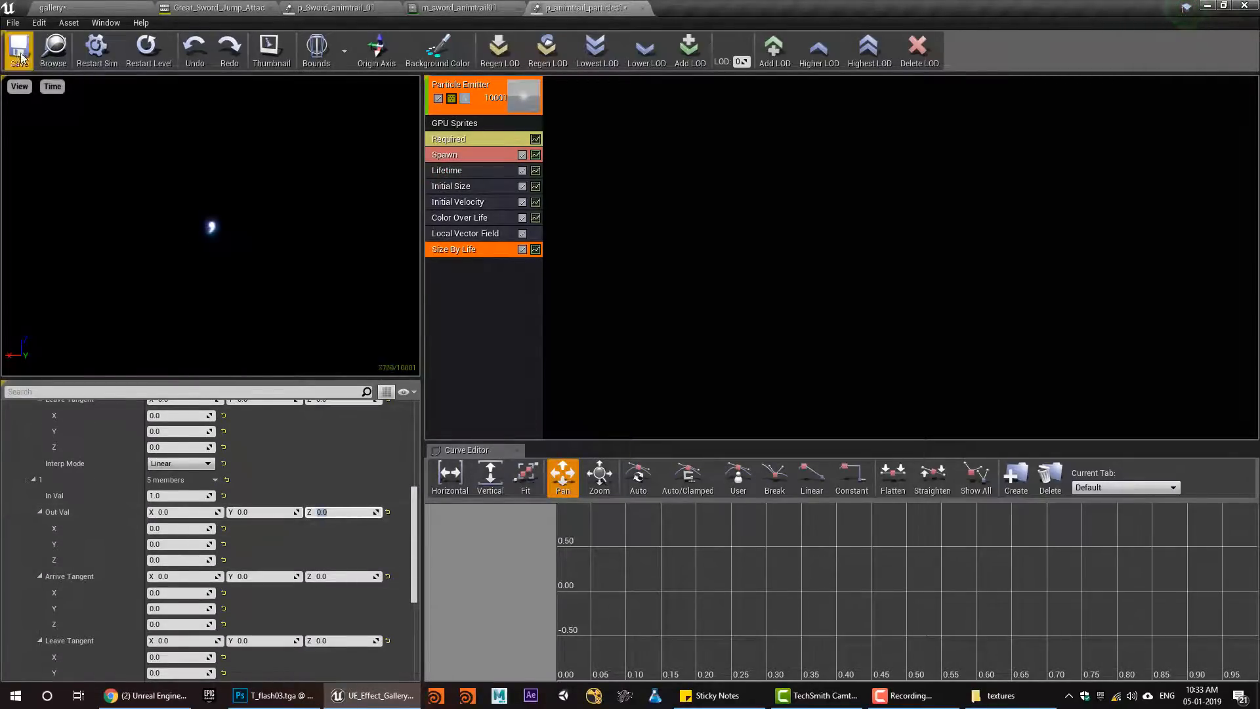
View the running gallery level to check the shrinking sword particles, and end the simulation
{"action": "left_click", "coordinate": [76, 6]}
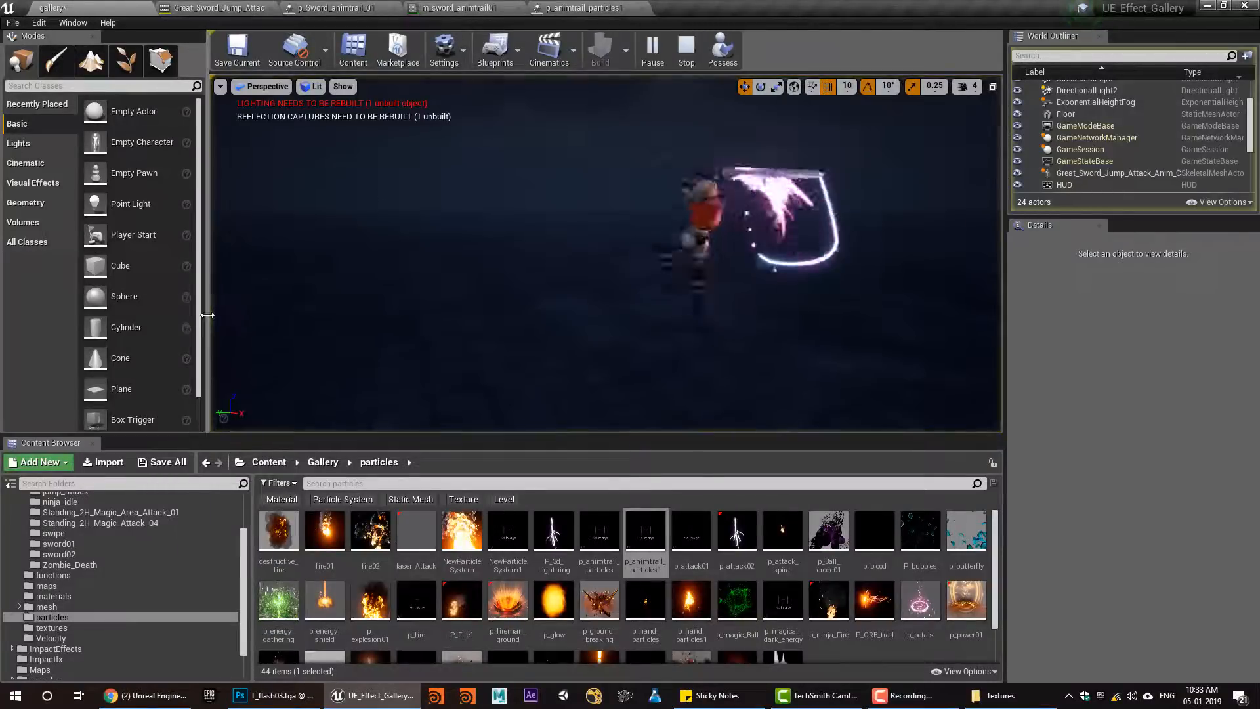
{"action": "left_click", "coordinate": [557, 302]}
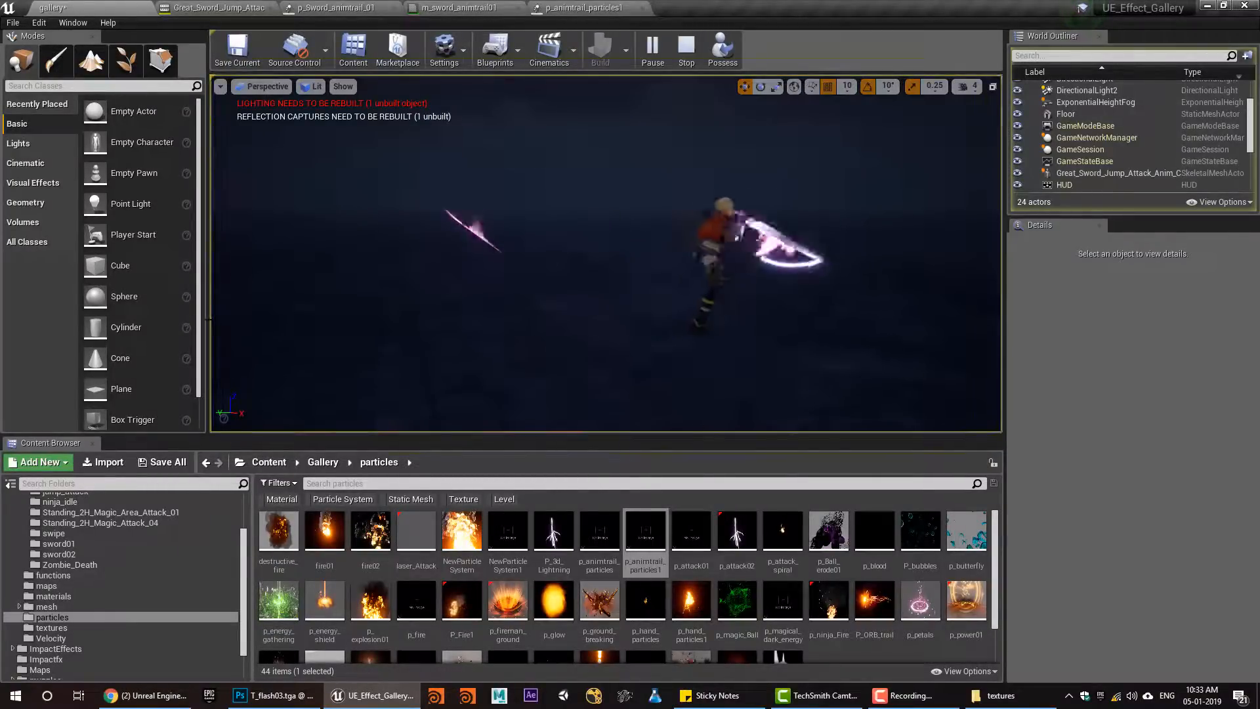
{"action": "key", "text": "Escape"}
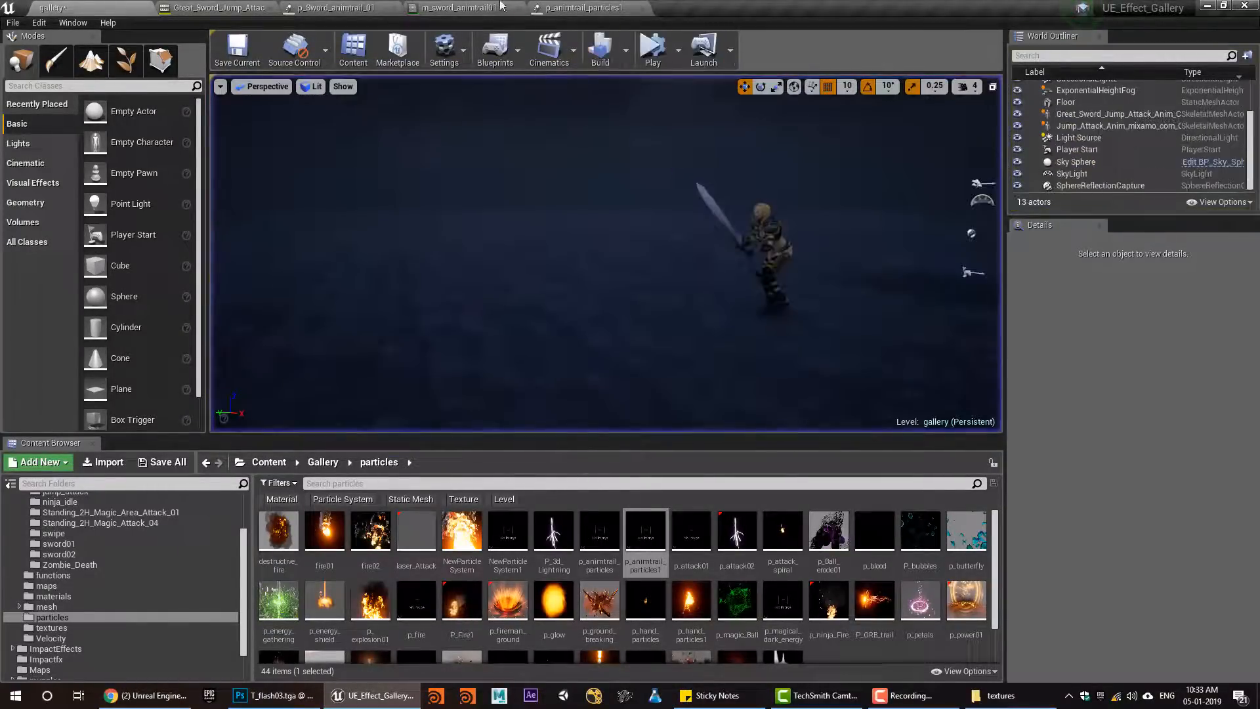
Add a Sphere location module to the p_animtrail_particles1 emitter with a Start Radius of 5, and save it
{"action": "left_click", "coordinate": [460, 7]}
{"action": "left_click", "coordinate": [572, 7]}
{"action": "right_click", "coordinate": [447, 308]}
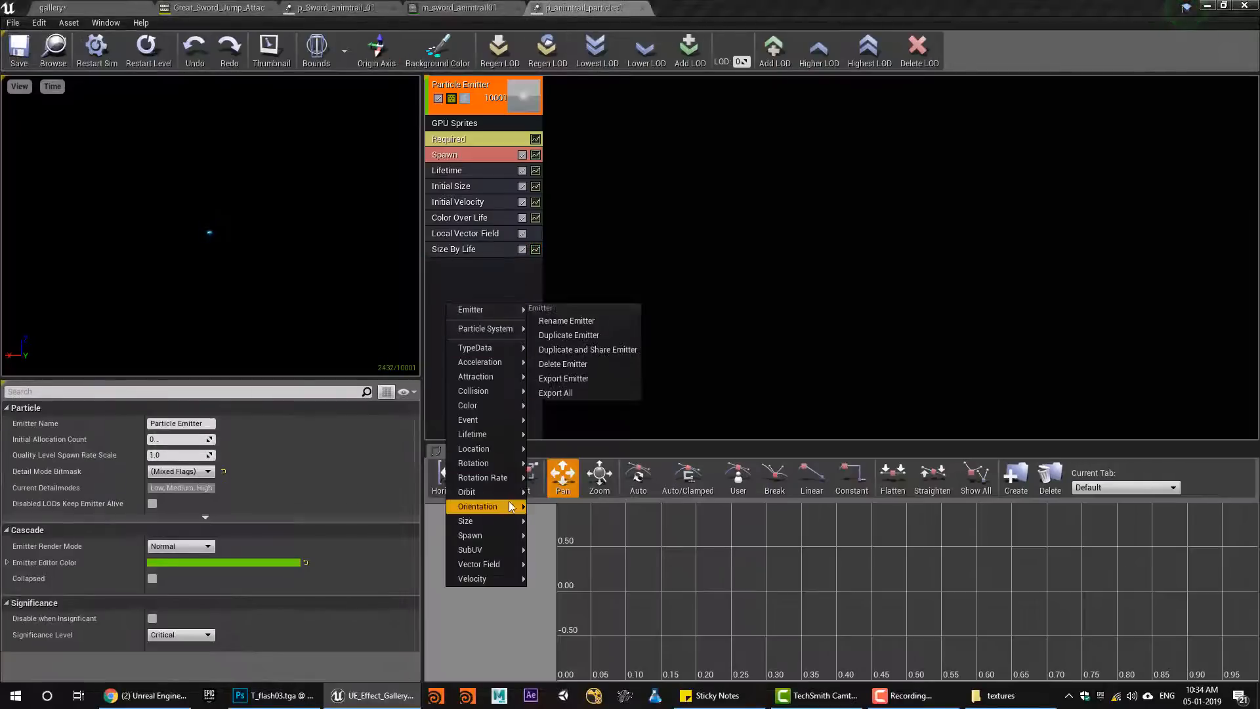
{"action": "mouse_move", "coordinate": [505, 452]}
{"action": "left_click", "coordinate": [570, 522]}
{"action": "left_click", "coordinate": [467, 265]}
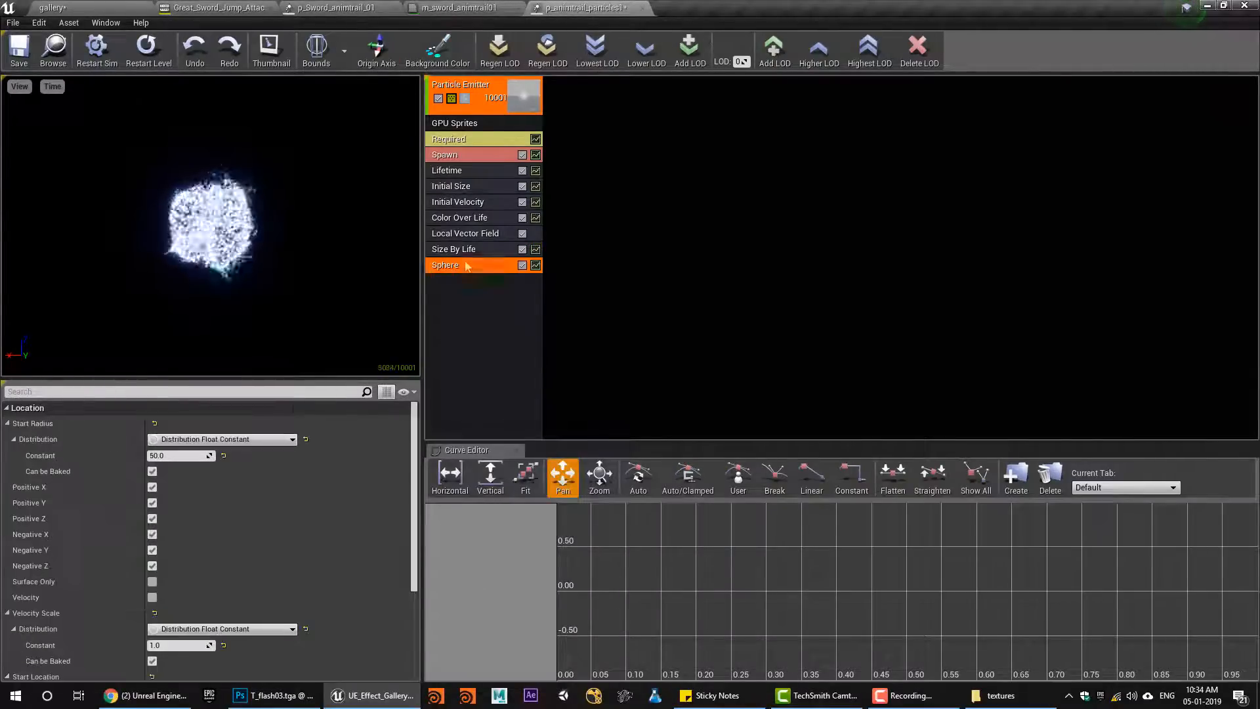
{"action": "left_click", "coordinate": [176, 456]}
{"action": "type", "text": "5"}
{"action": "key", "text": "Return"}
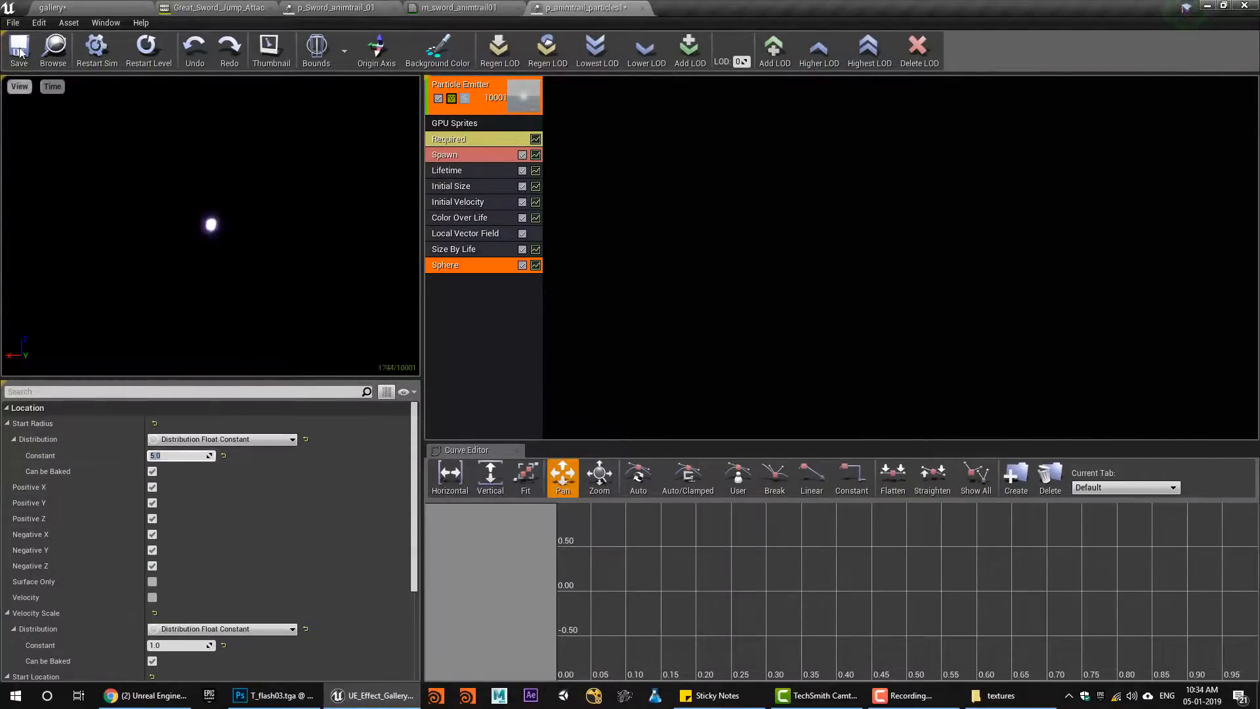
{"action": "left_click", "coordinate": [18, 46]}
Simulate the gallery level to check the particles' spherical spawn area, and stop the simulation
{"action": "left_click", "coordinate": [73, 6]}
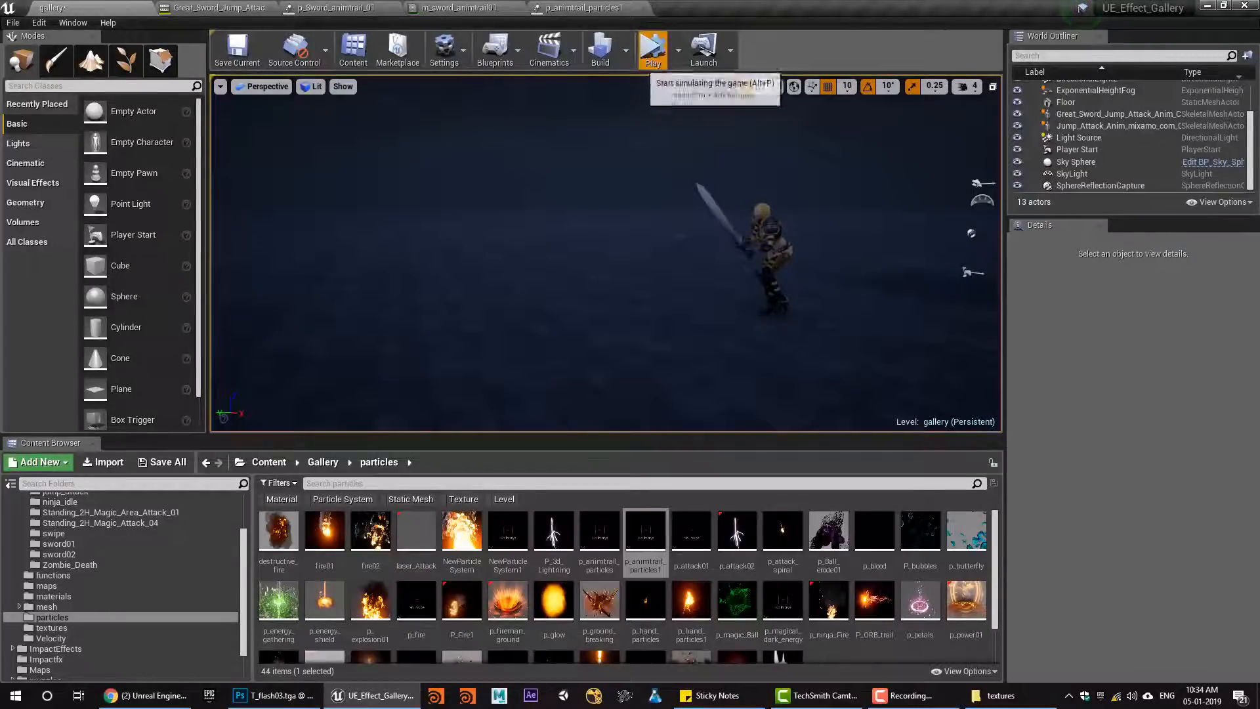
{"action": "left_click", "coordinate": [651, 49]}
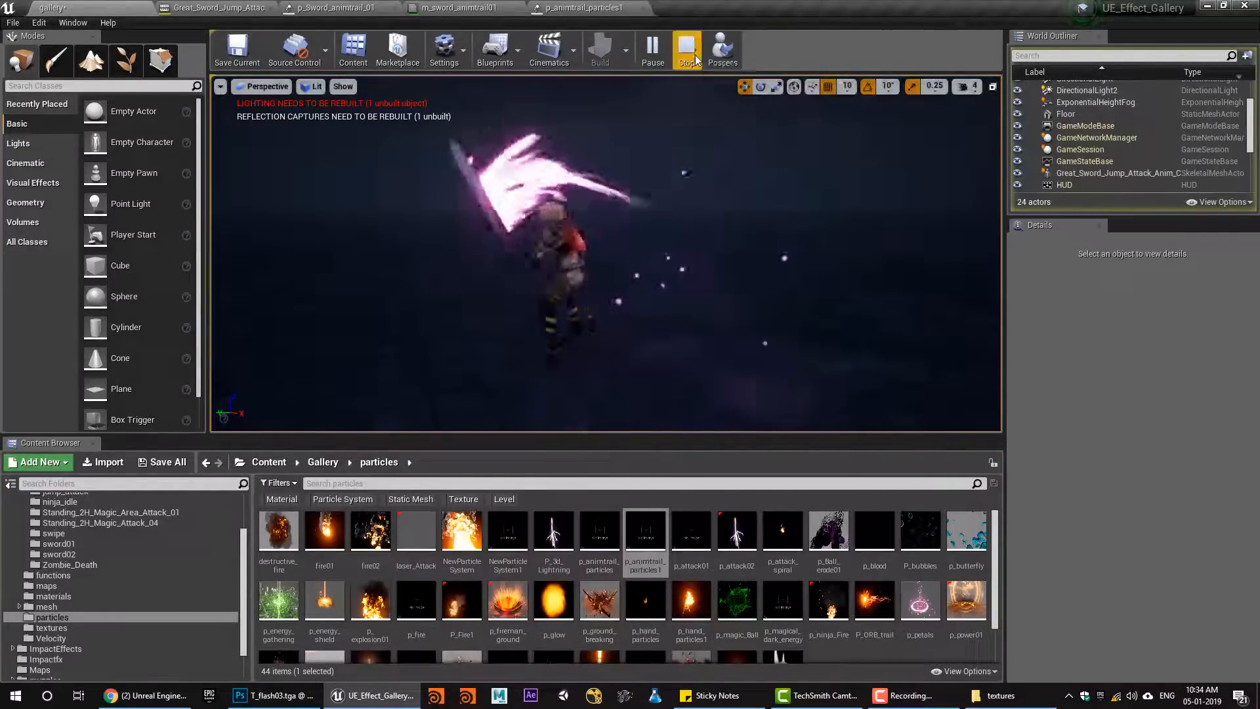
{"action": "key", "text": "Escape"}
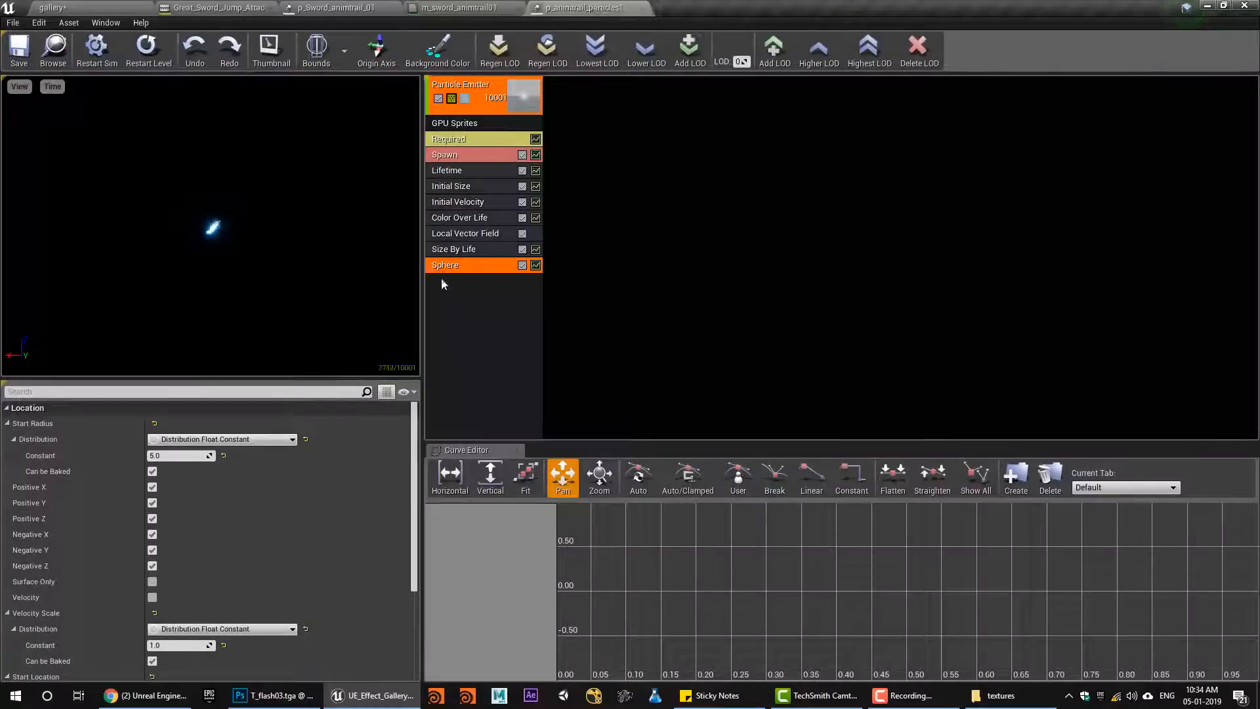
Add a VF Rotation Rate module to the p_animtrail_particles1 emitter
{"action": "right_click", "coordinate": [489, 304]}
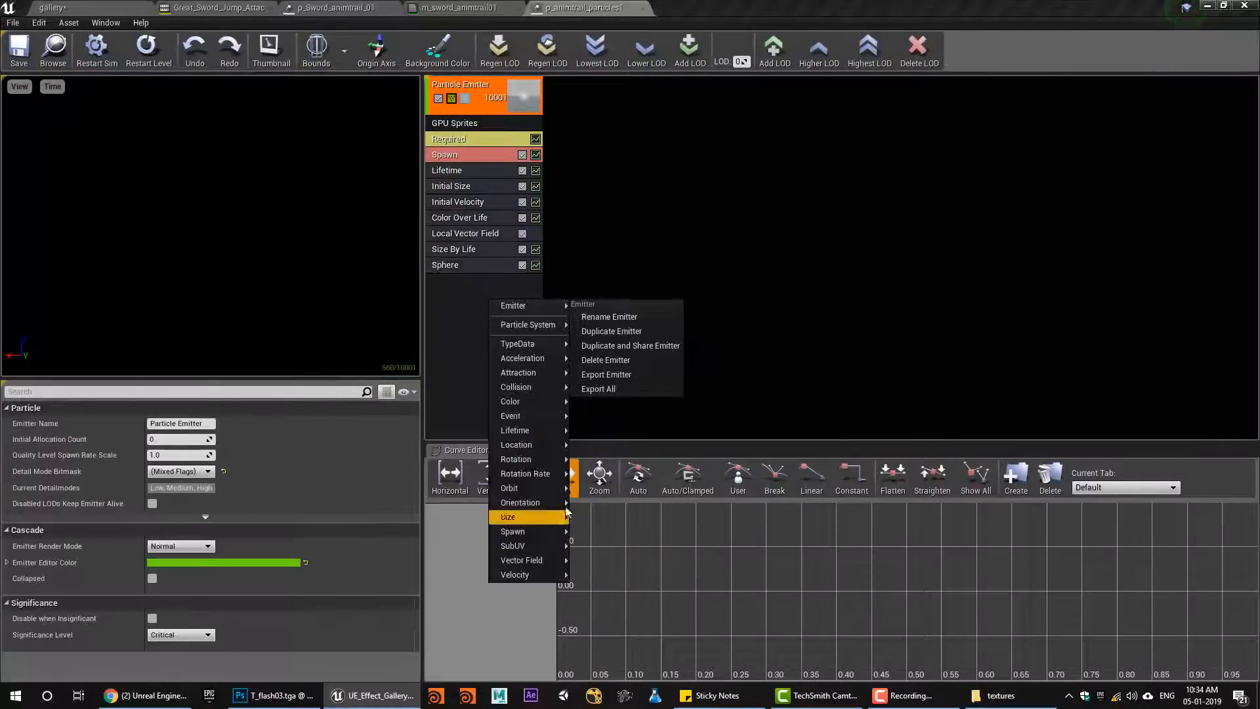
{"action": "mouse_move", "coordinate": [559, 563]}
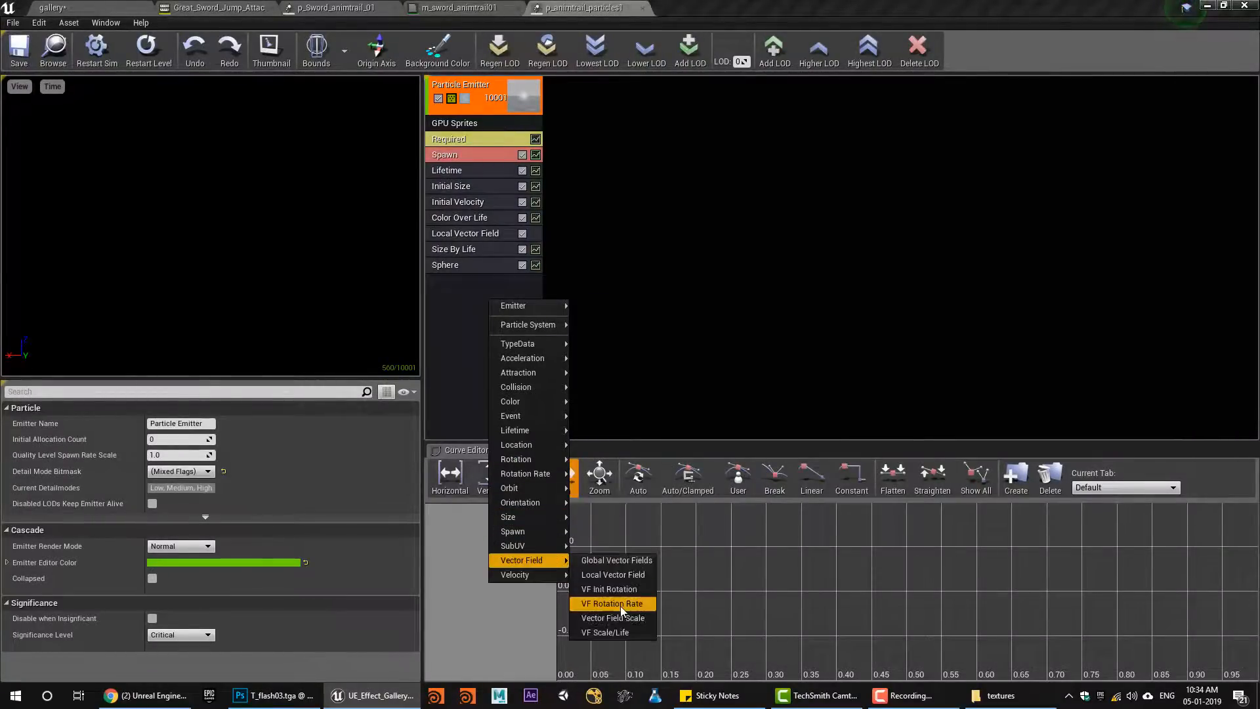
{"action": "left_click", "coordinate": [612, 603]}
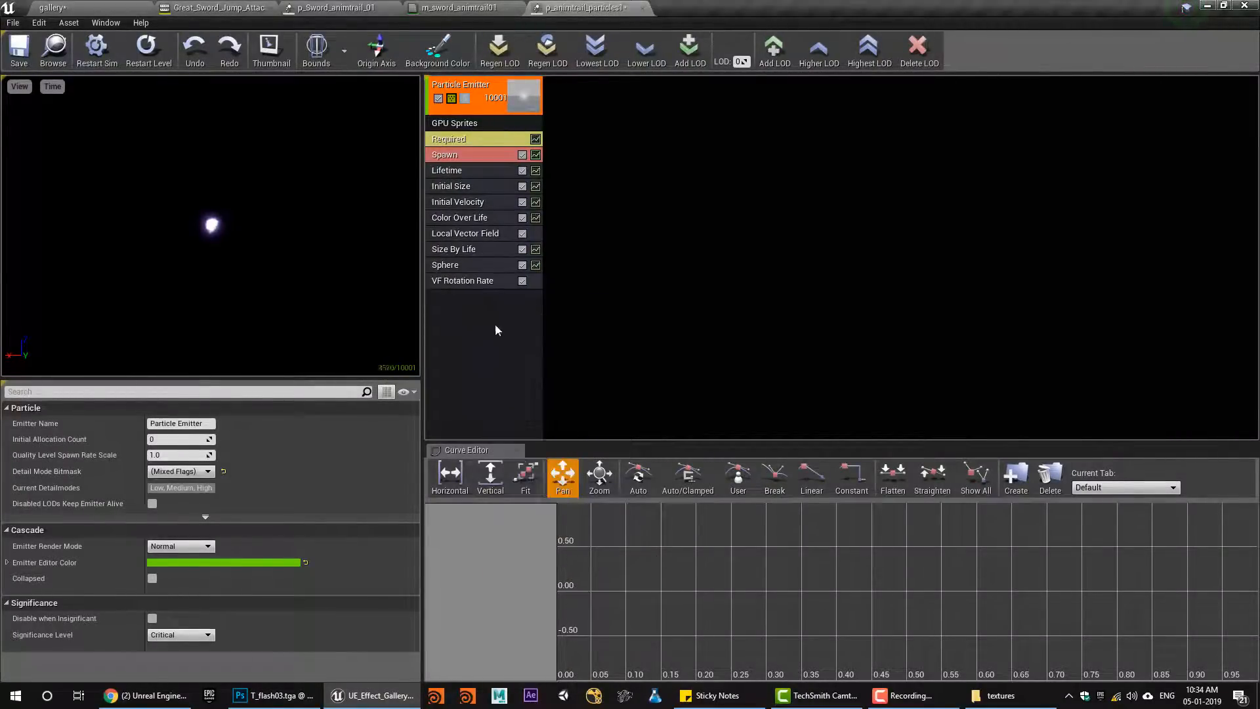
Set the Local Vector Field module's Intensity to 700 and save the particle system
{"action": "left_click", "coordinate": [465, 234]}
{"action": "left_click", "coordinate": [177, 526]}
{"action": "type", "text": "60"}
{"action": "key", "text": "Return"}
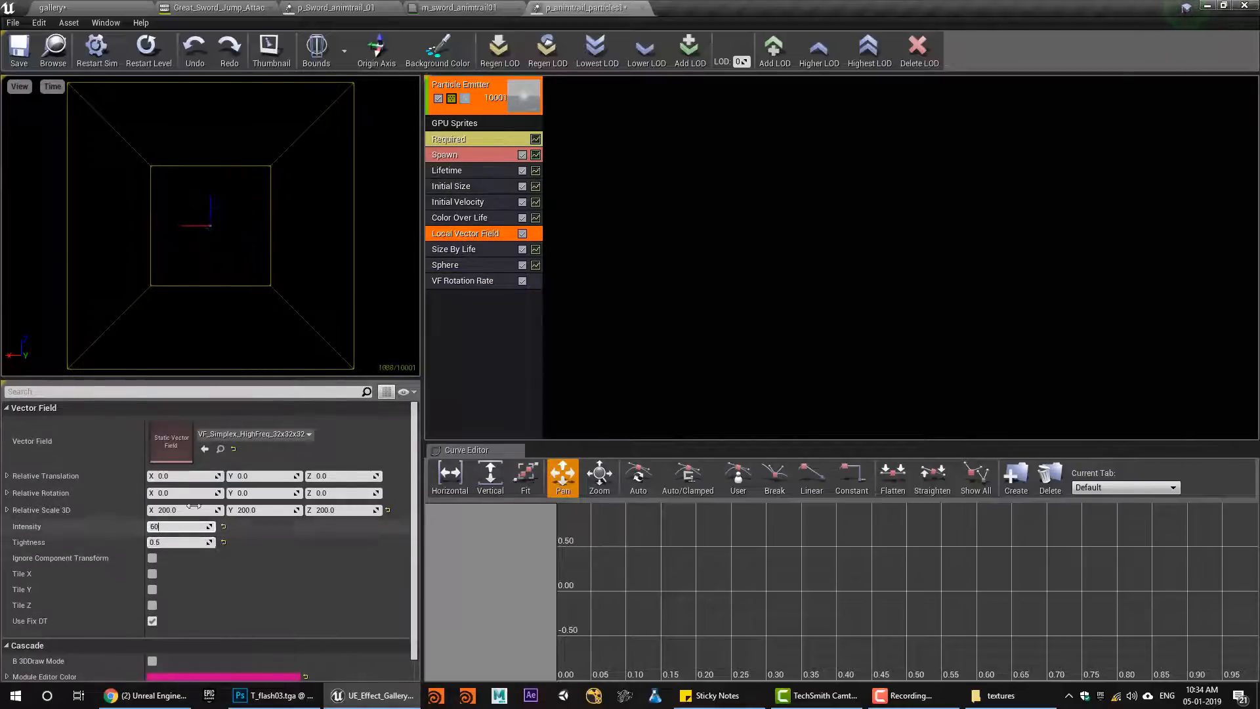
{"action": "type", "text": "700"}
{"action": "key", "text": "Return"}
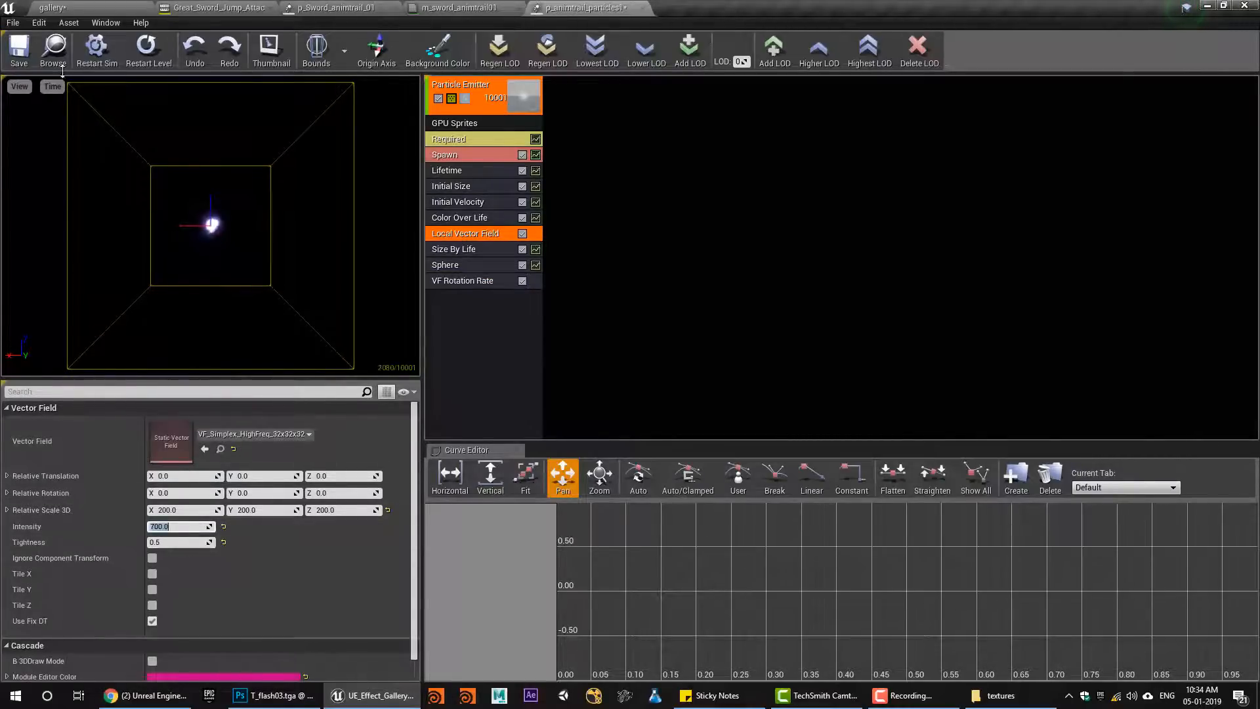
{"action": "left_click", "coordinate": [18, 51]}
Simulate the gallery level to check the stronger vector field motion, review the emitter's Sphere settings, and simulate once more
{"action": "left_click", "coordinate": [51, 7]}
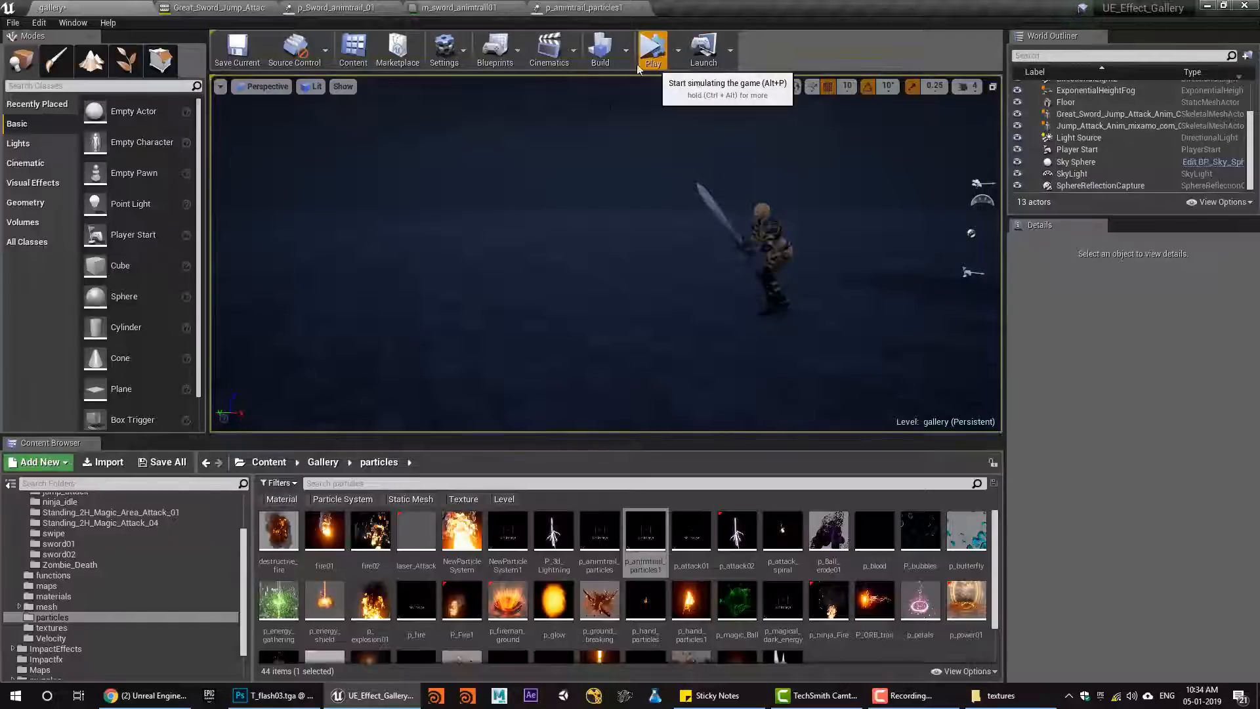
{"action": "left_click", "coordinate": [651, 47]}
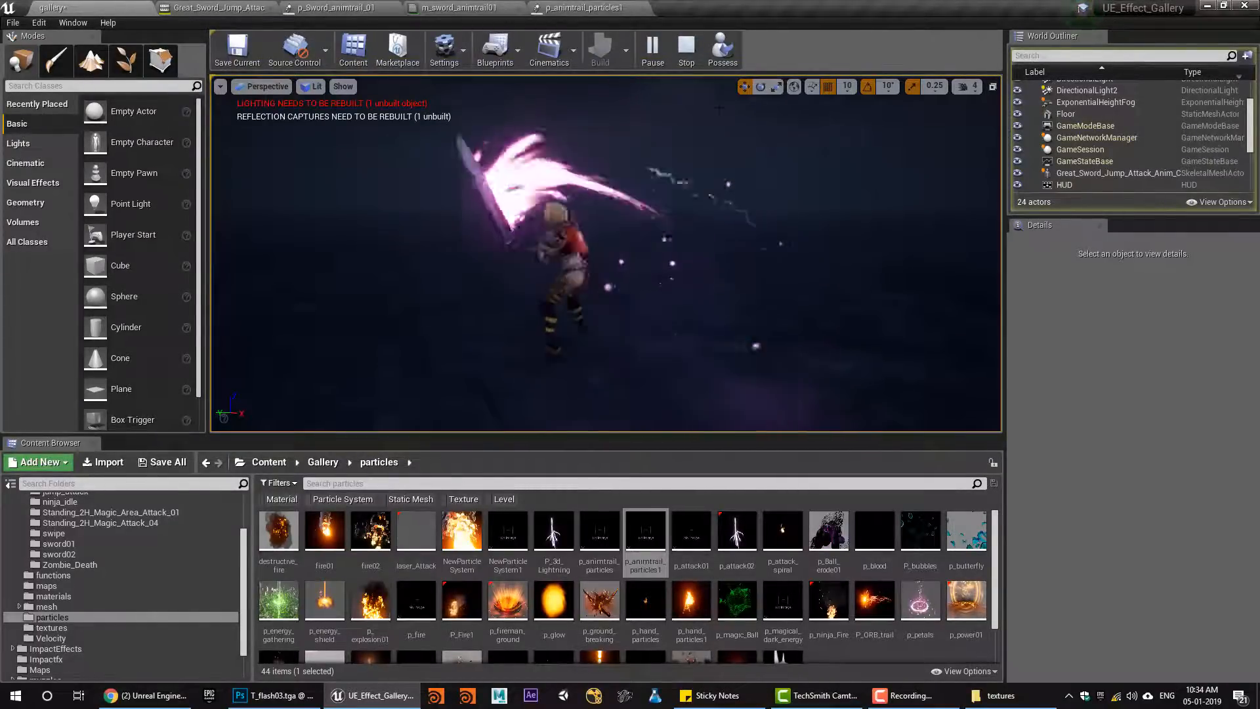
{"action": "left_click", "coordinate": [688, 49]}
{"action": "left_click", "coordinate": [462, 262]}
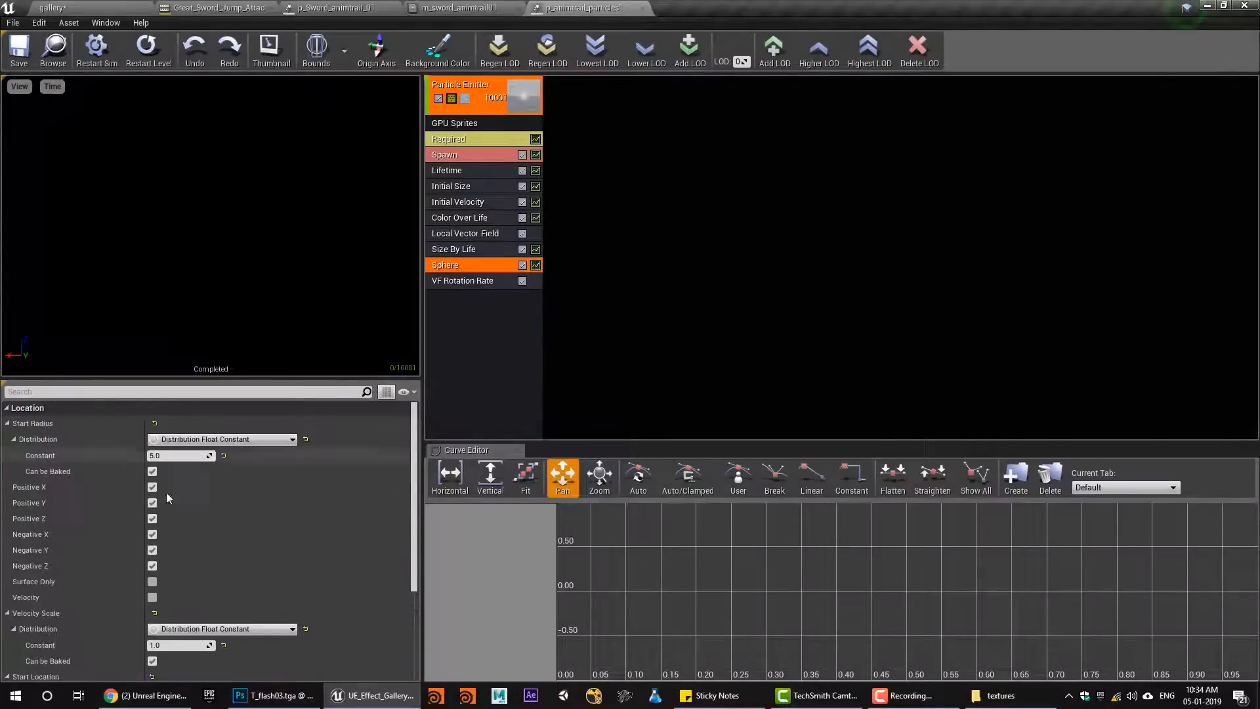
{"action": "left_click", "coordinate": [51, 8]}
{"action": "left_click", "coordinate": [652, 48]}
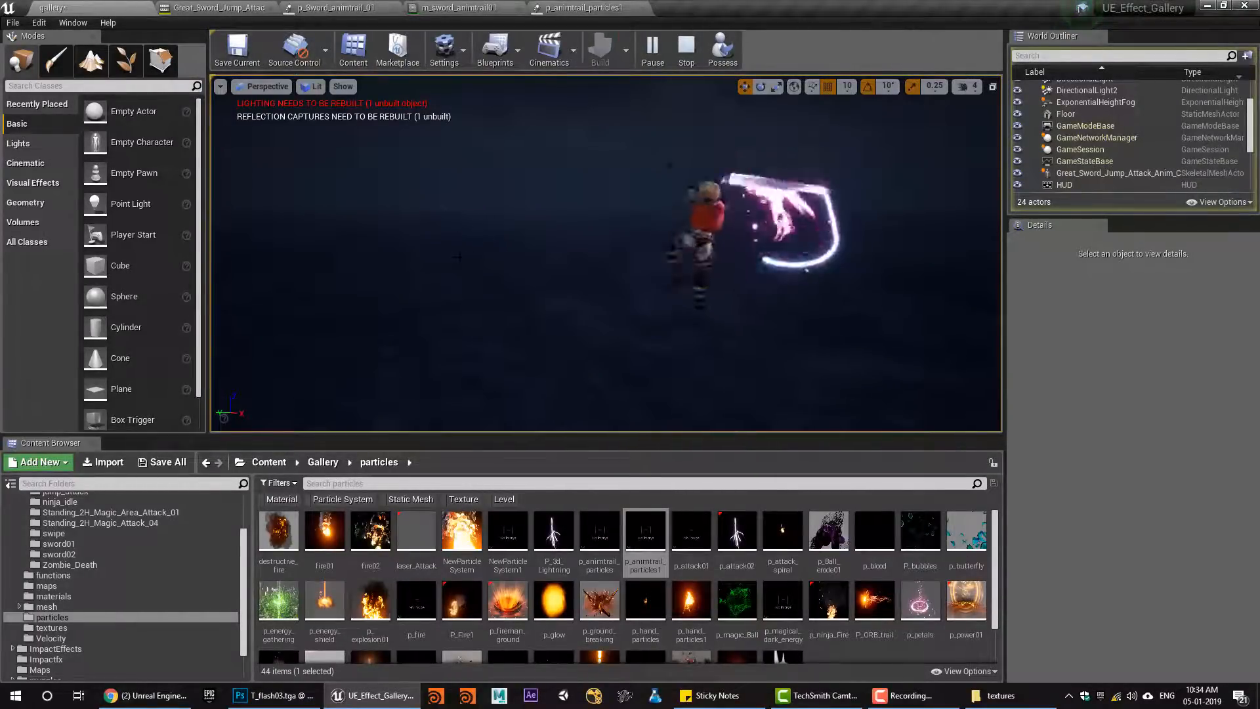
{"action": "left_click", "coordinate": [679, 58]}
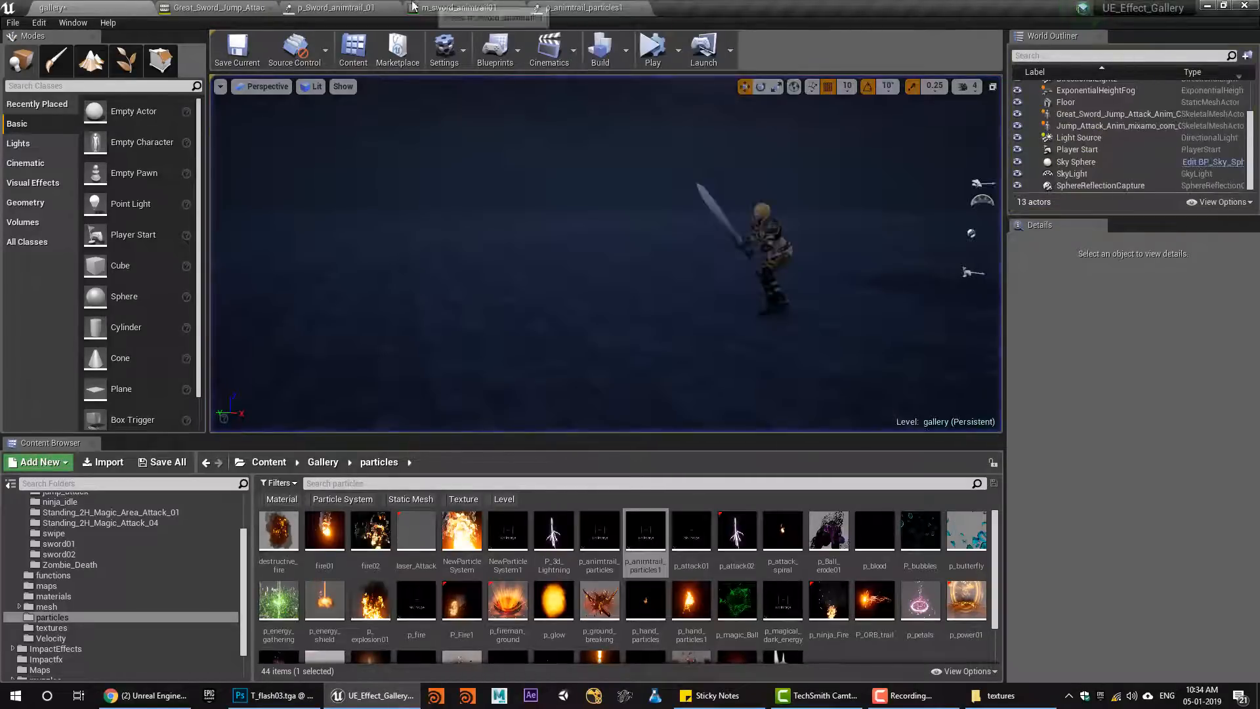
Open the p_animtrail_particles system, set its Spawn rate constant to 300, and save it
{"action": "left_click", "coordinate": [586, 6]}
{"action": "left_click", "coordinate": [53, 52]}
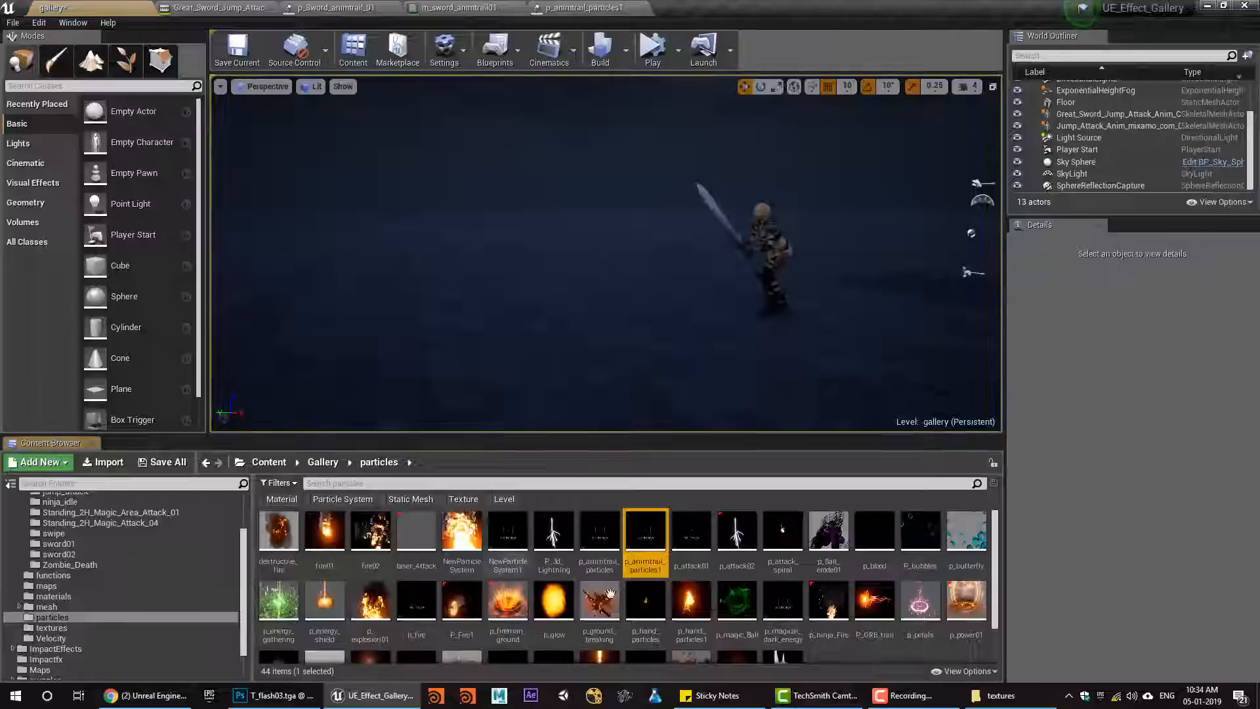
{"action": "double_click", "coordinate": [596, 546]}
{"action": "left_click", "coordinate": [464, 158]}
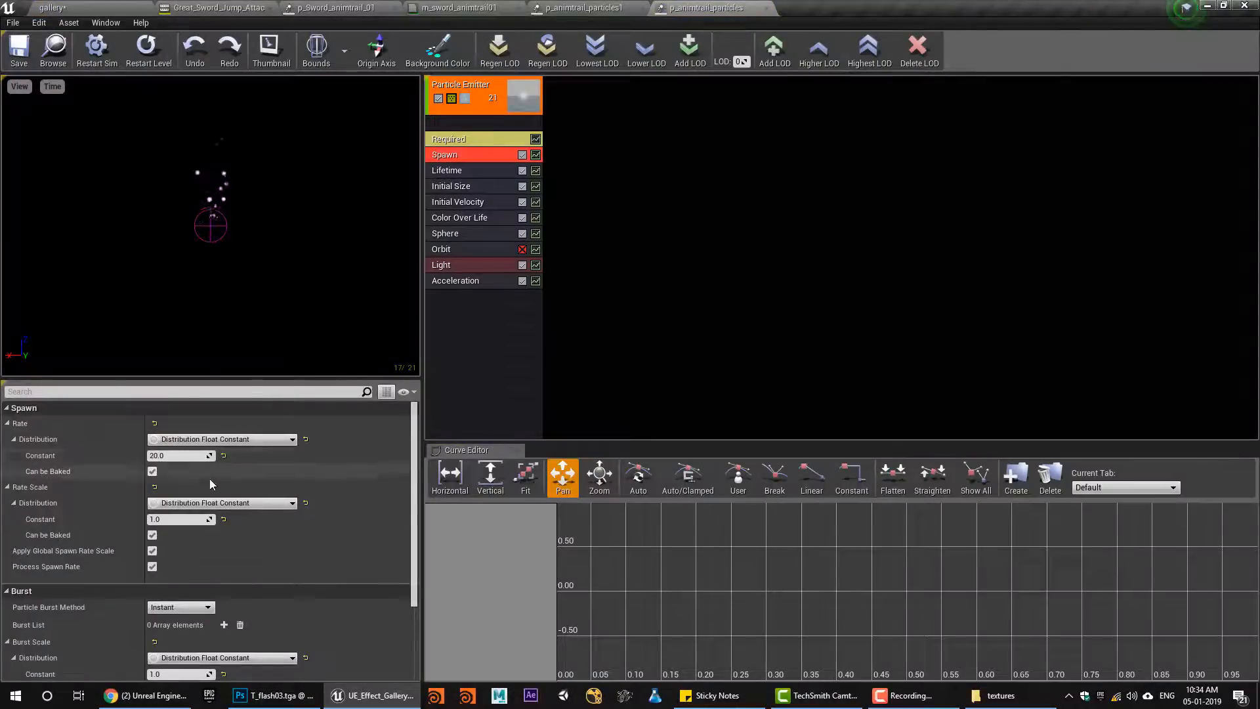
{"action": "left_click", "coordinate": [166, 455]}
{"action": "type", "text": "500"}
{"action": "key", "text": "Return"}
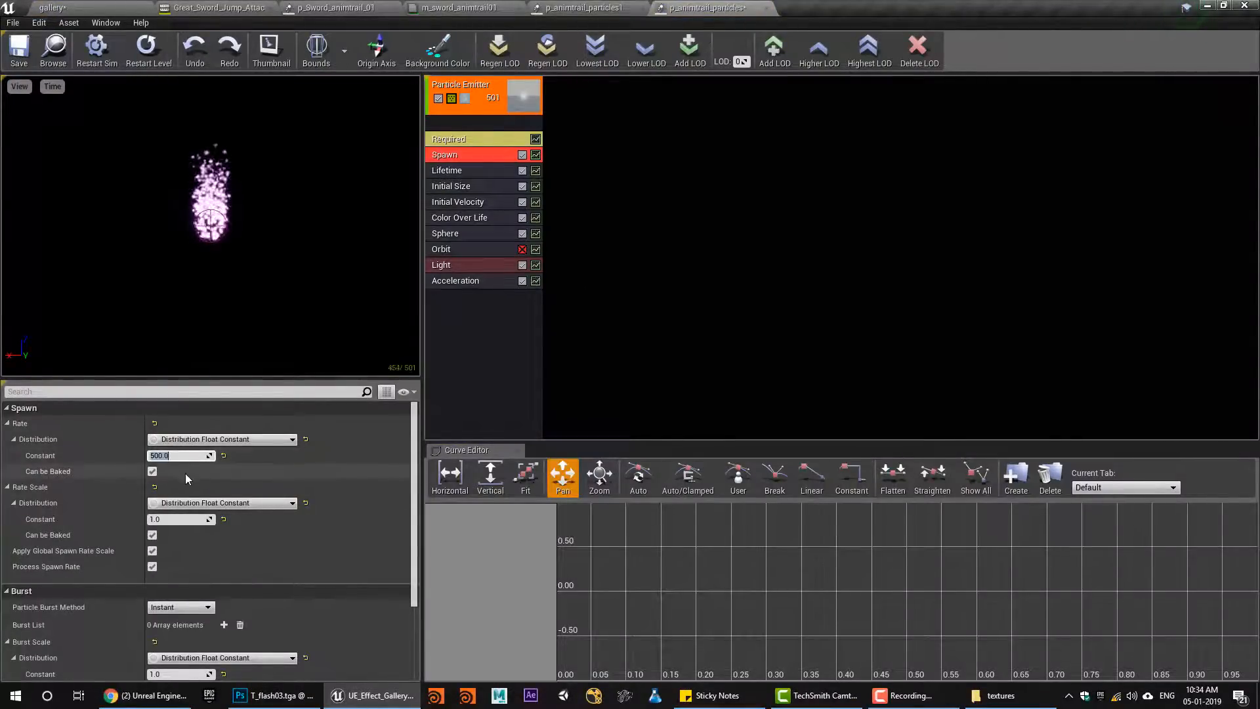
{"action": "type", "text": "300"}
{"action": "key", "text": "Return"}
{"action": "left_click", "coordinate": [464, 188]}
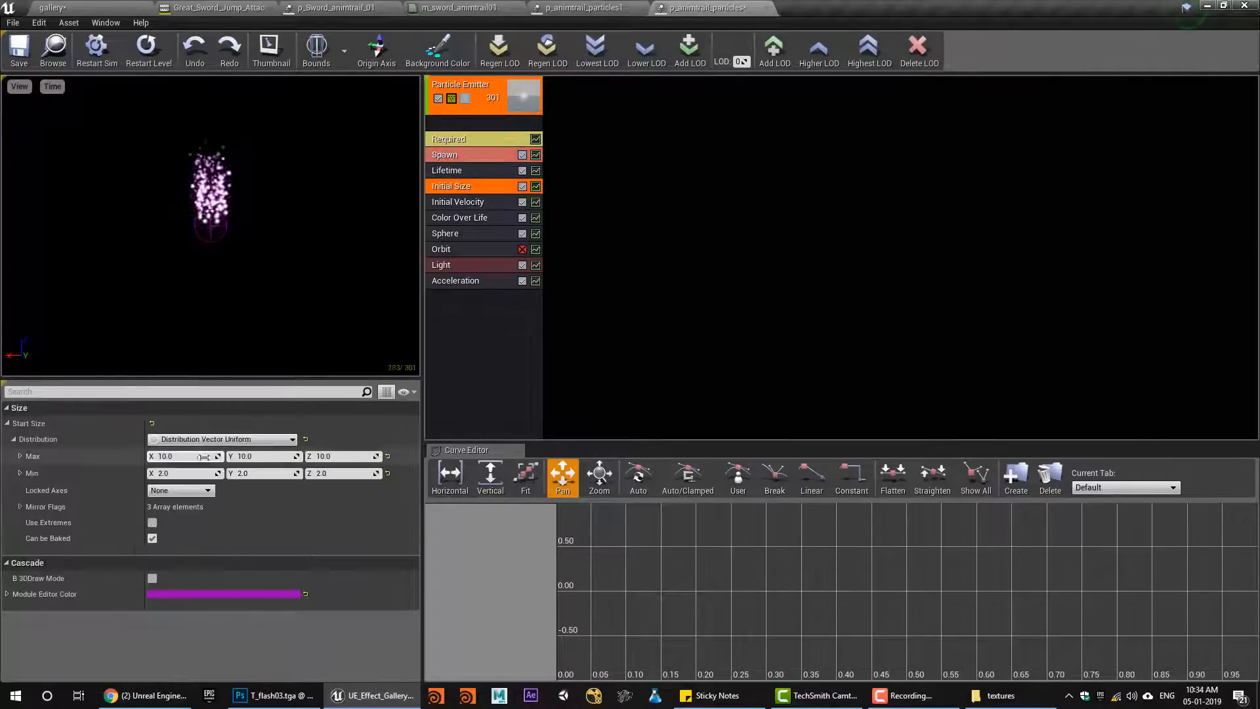
{"action": "left_click", "coordinate": [15, 64]}
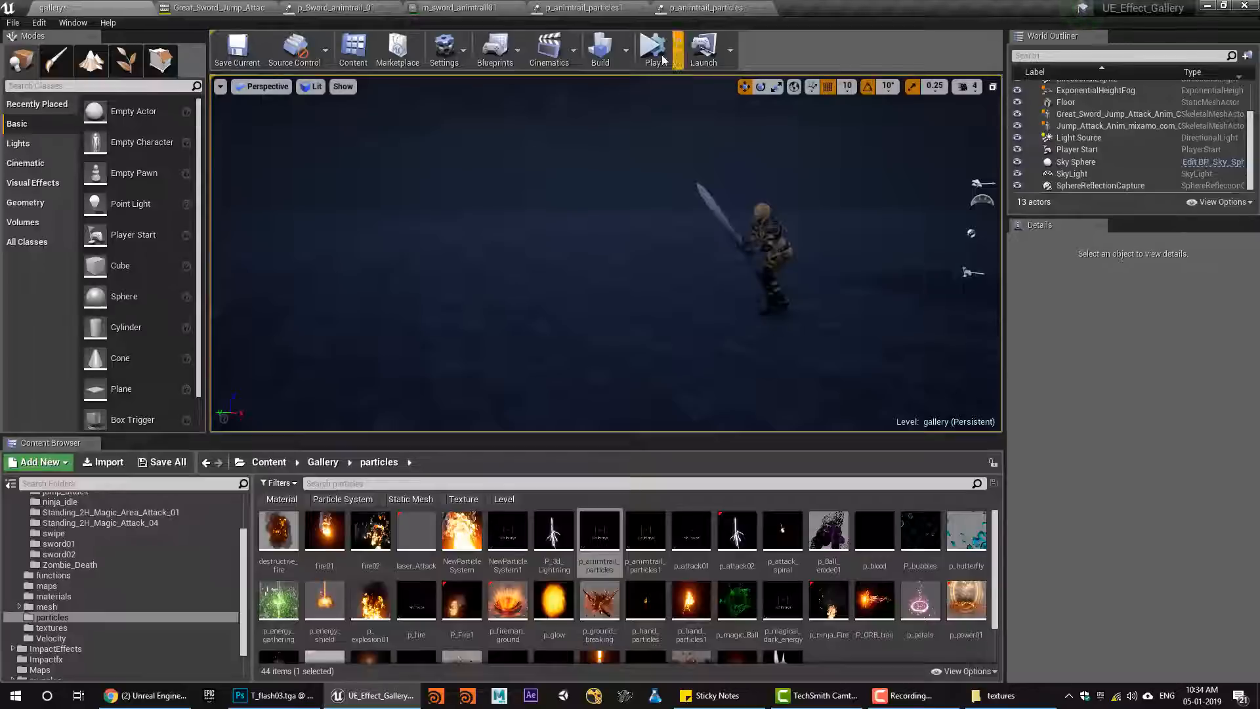
Simulate the gallery level to check the denser particles, stop the simulation, and return to p_animtrail_particles
{"action": "key", "text": "alt+s"}
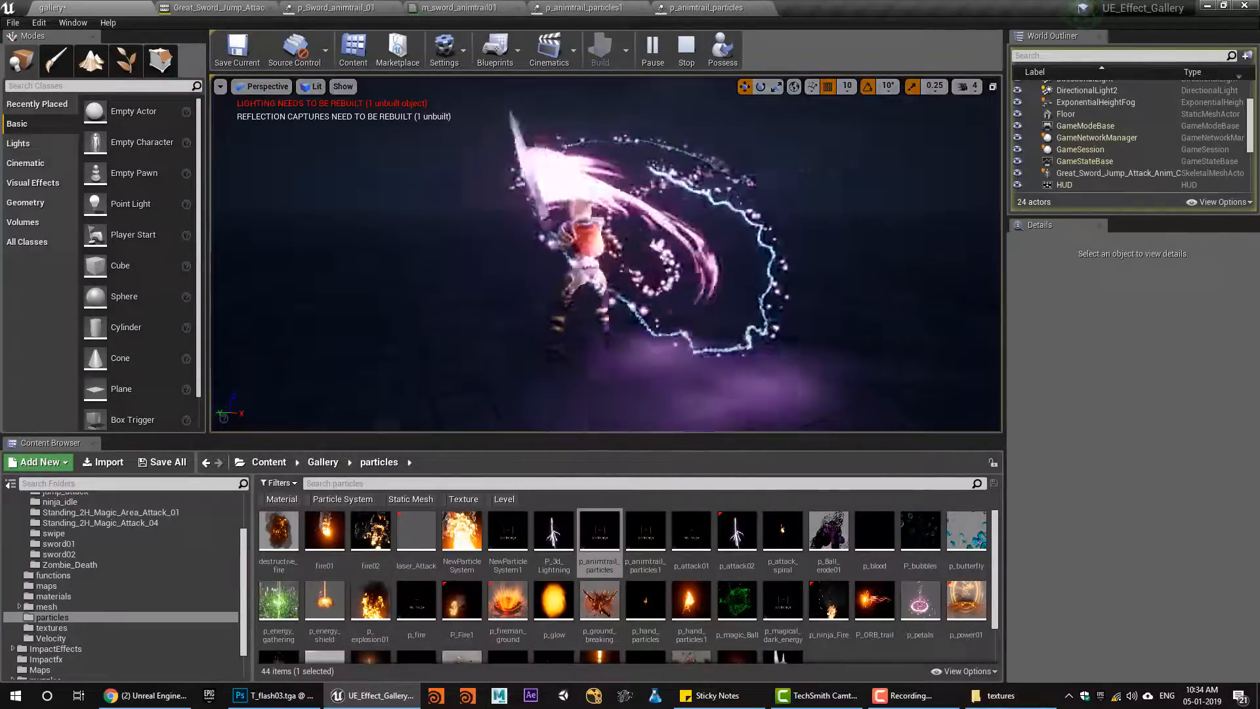
{"action": "left_click", "coordinate": [687, 50]}
{"action": "left_click", "coordinate": [700, 7]}
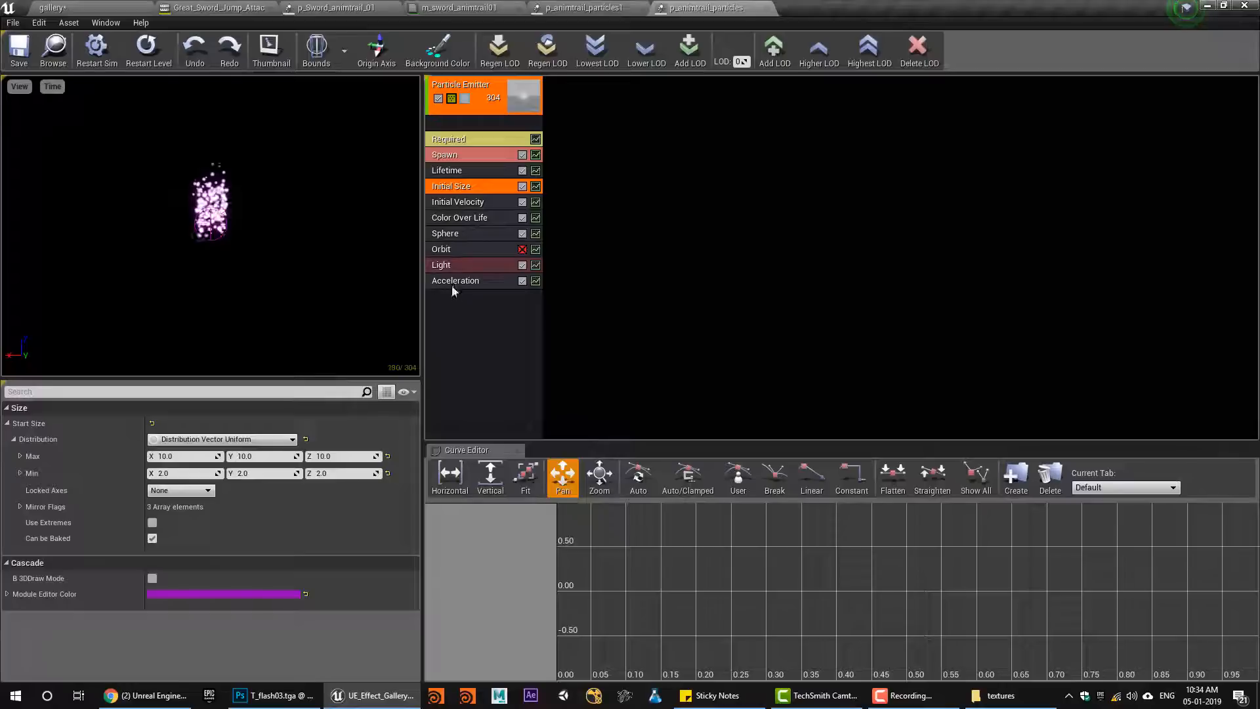
Enlarge the Sphere module's Start Radius, set Initial Size to Max 5 and Min 1 on all axes, and save
{"action": "left_click", "coordinate": [451, 237]}
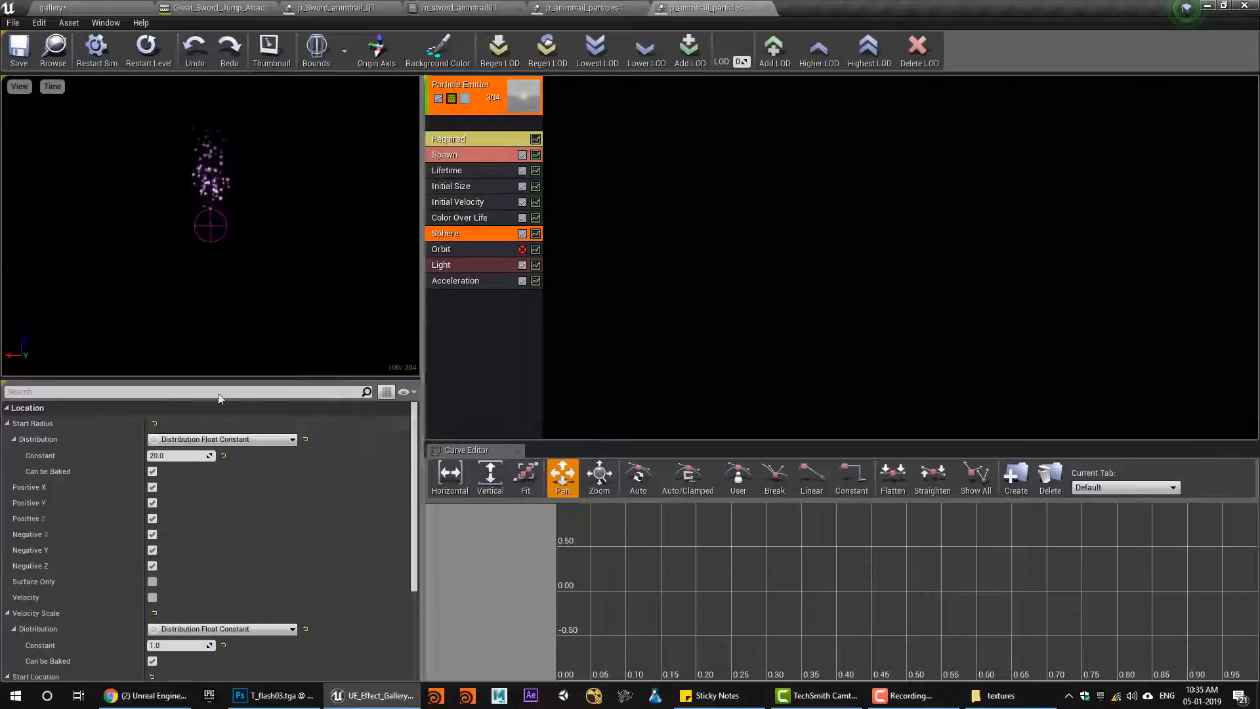
{"action": "left_click", "coordinate": [455, 187]}
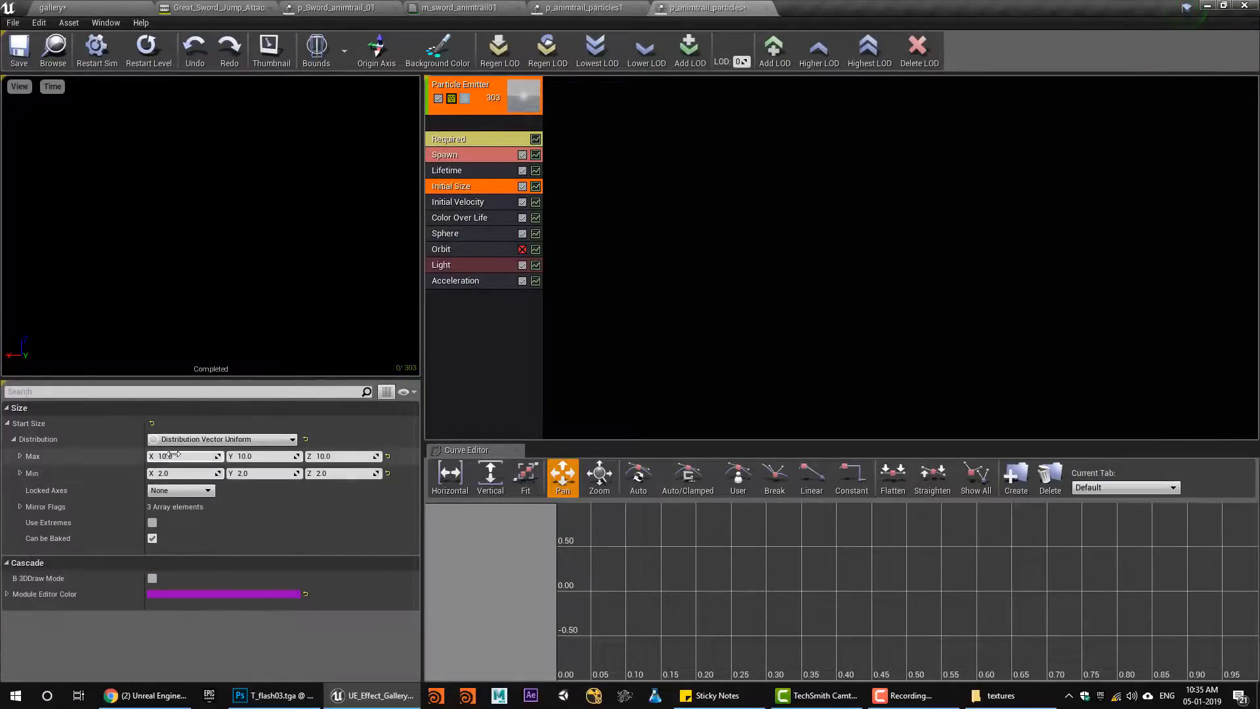
{"action": "type", "text": "5"}
{"action": "key", "text": "Return"}
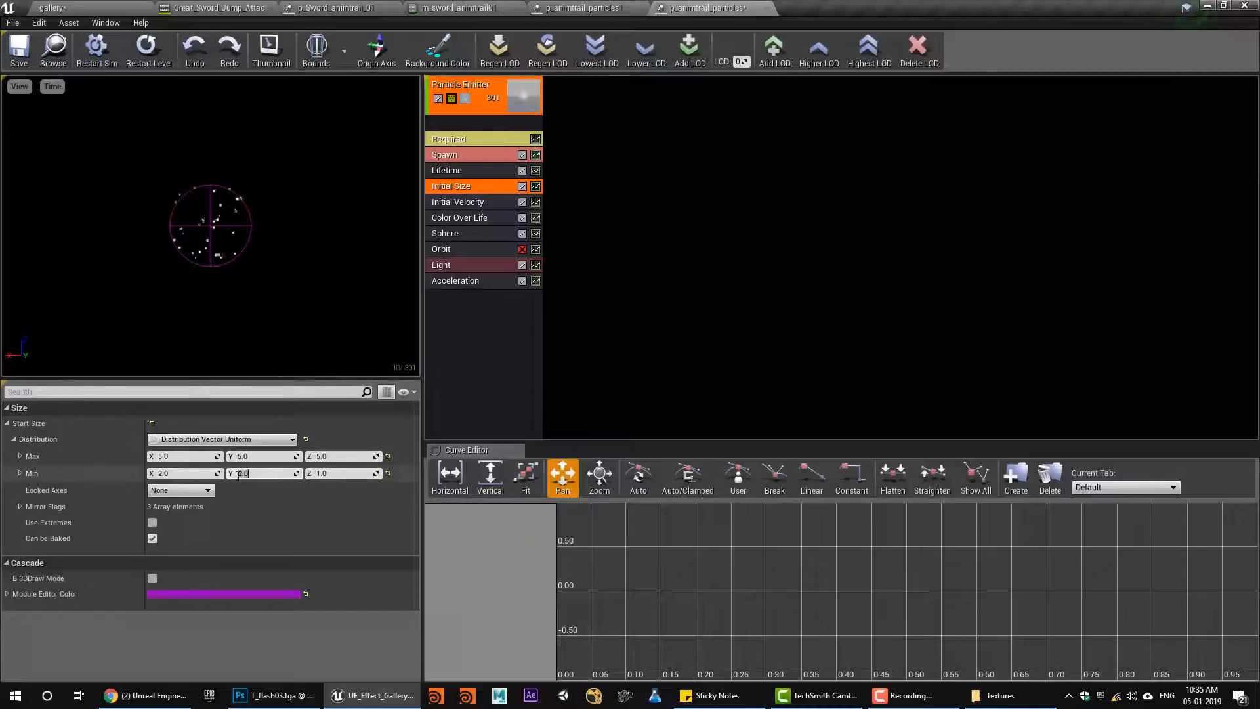
{"action": "key", "text": "Return"}
Simulate the gallery level to check the smaller, wider-spread particles, and return to p_animtrail_particles
{"action": "left_click", "coordinate": [58, 5]}
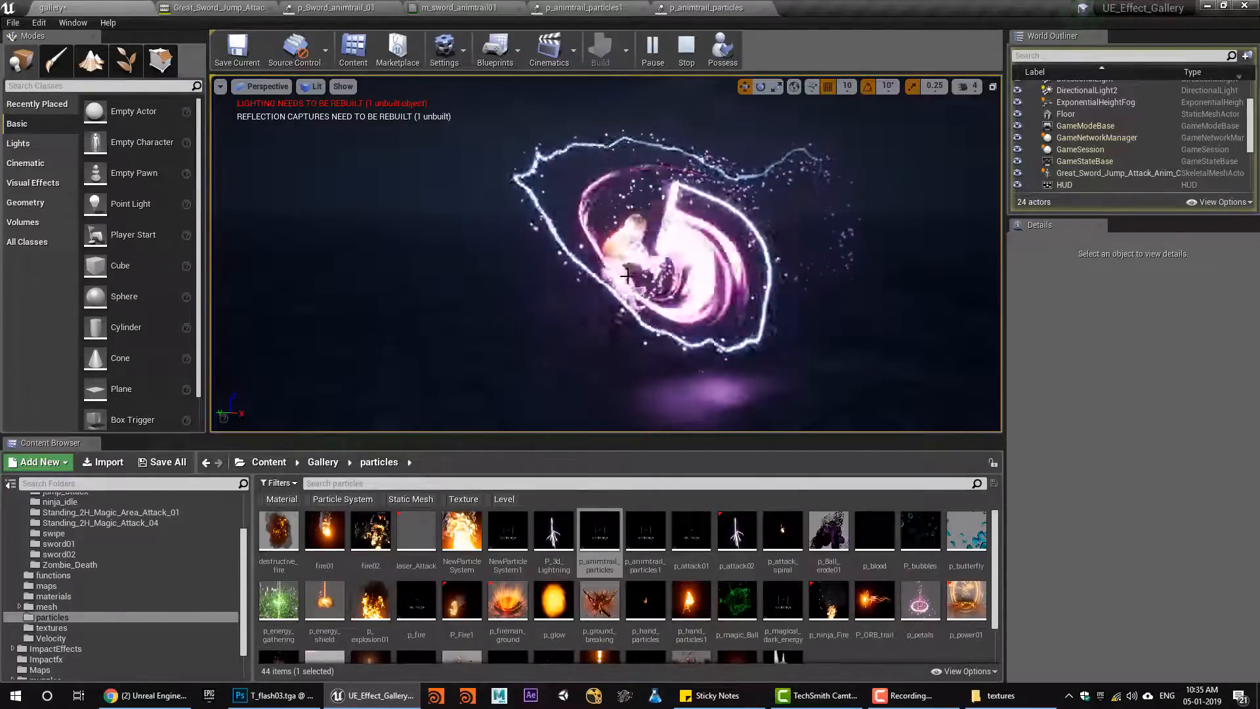
{"action": "left_click", "coordinate": [699, 8]}
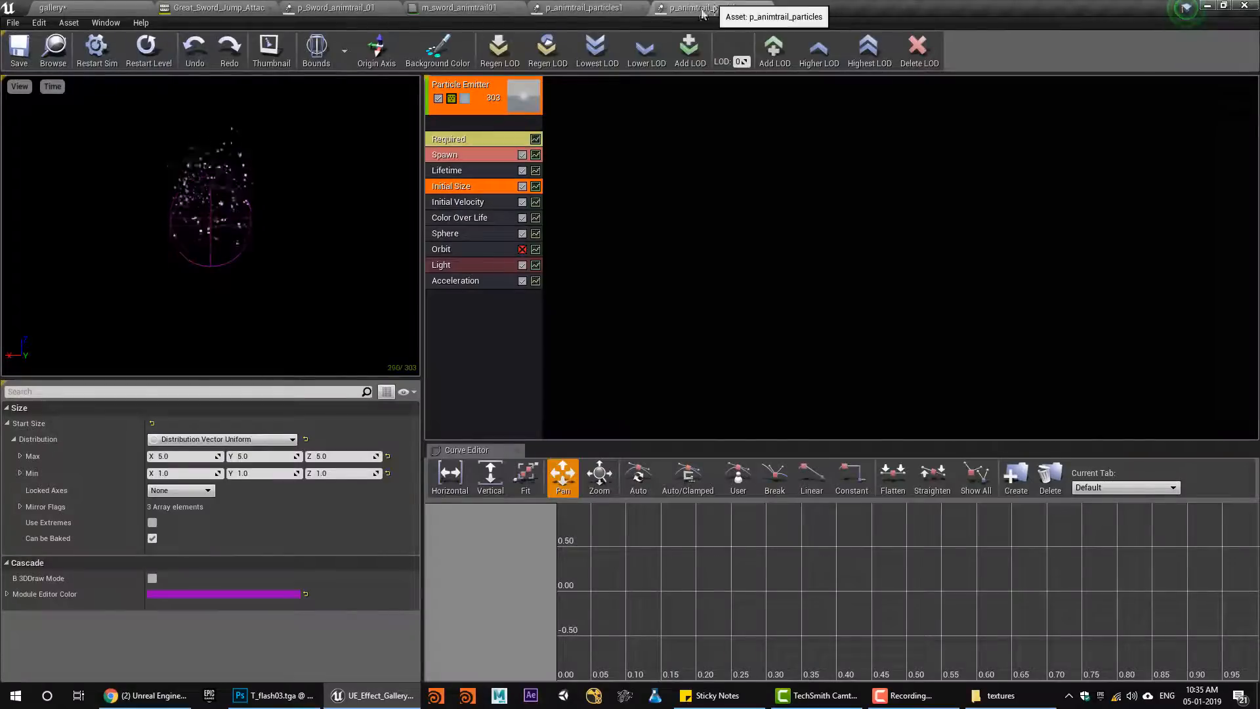
Set the Initial Velocity module's X and Y to 100 for Max and -100 for Min, and save the particle system
{"action": "left_click", "coordinate": [487, 205]}
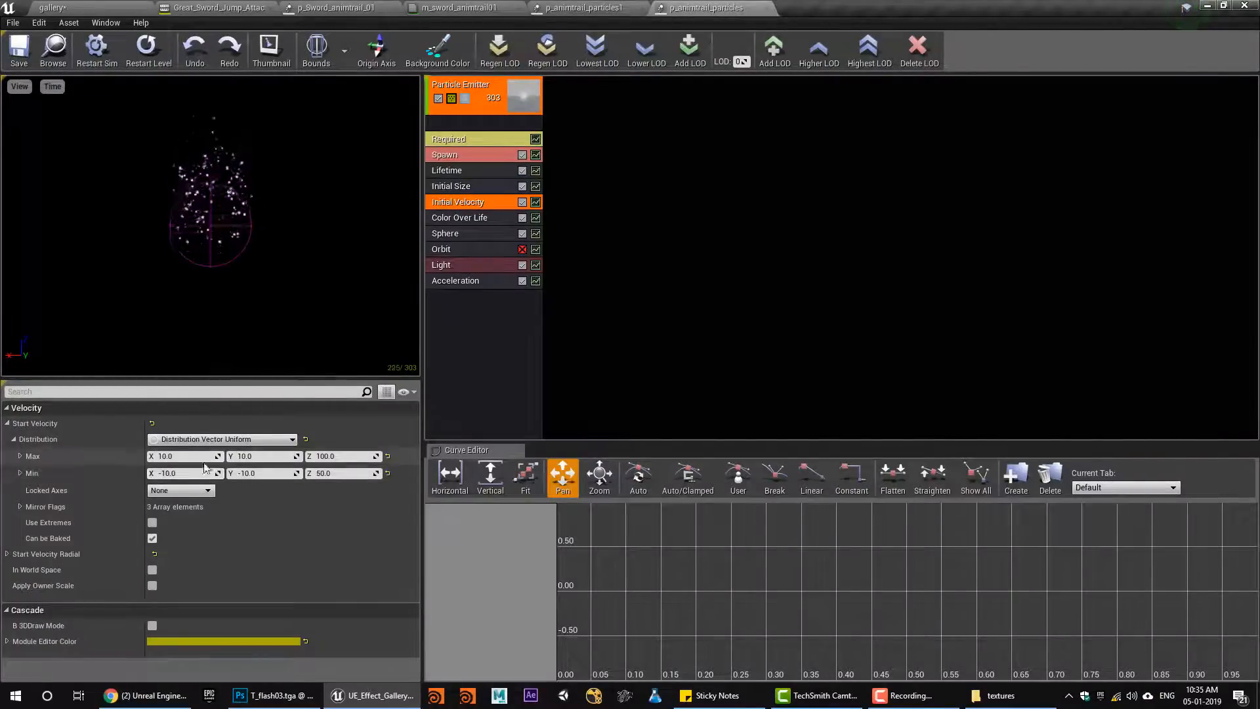
{"action": "left_click", "coordinate": [185, 455]}
{"action": "type", "text": "100"}
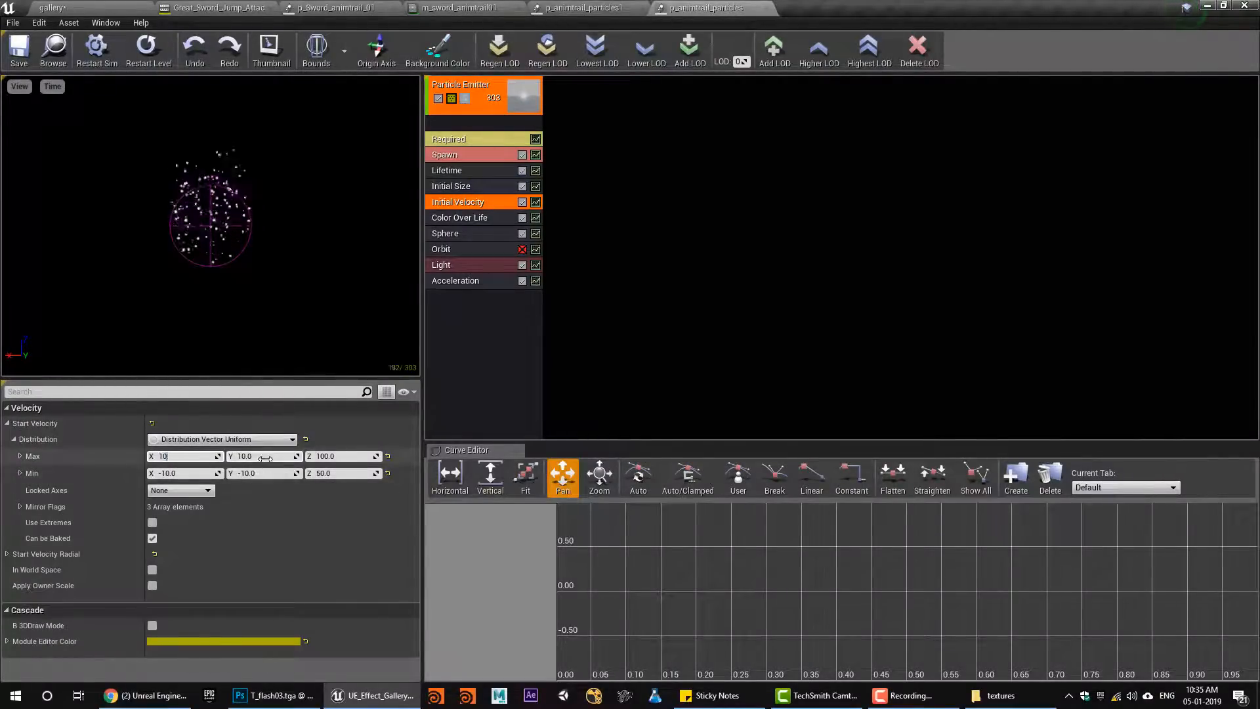
{"action": "key", "text": "Tab"}
{"action": "type", "text": "1"}
{"action": "left_click", "coordinate": [260, 479]}
{"action": "type", "text": "-"}
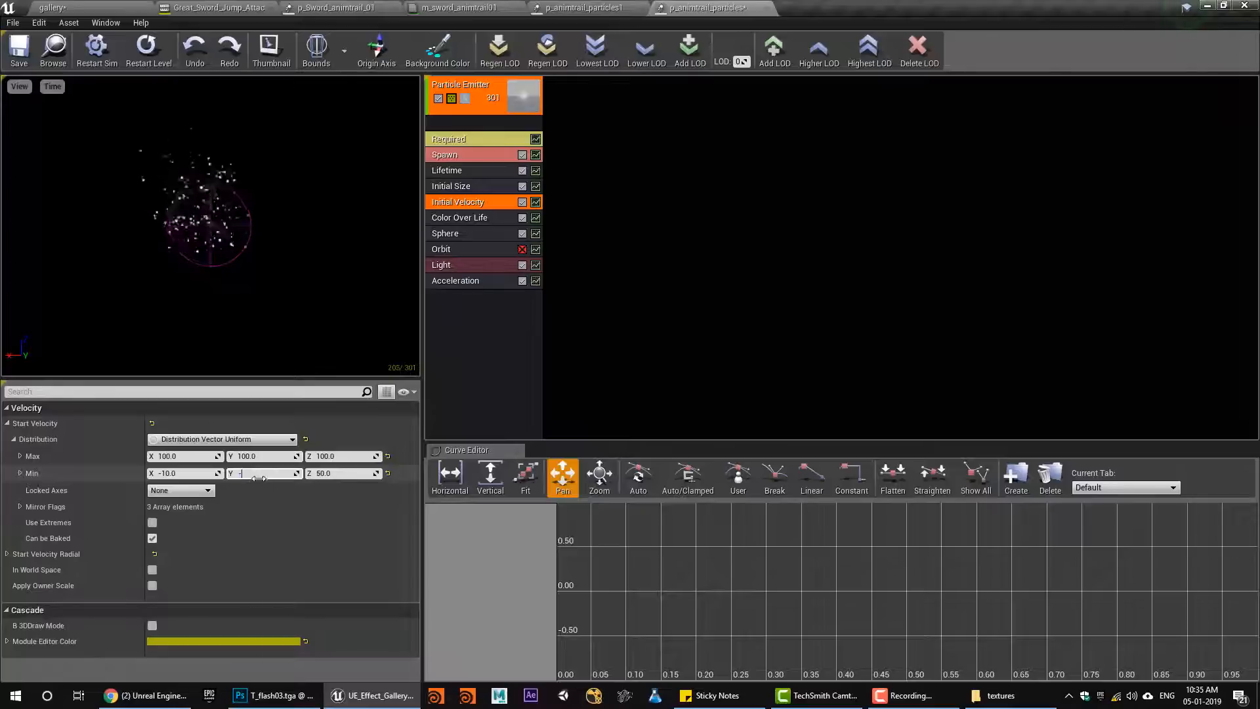
{"action": "type", "text": "100"}
{"action": "left_click", "coordinate": [178, 473]}
{"action": "type", "text": "-100"}
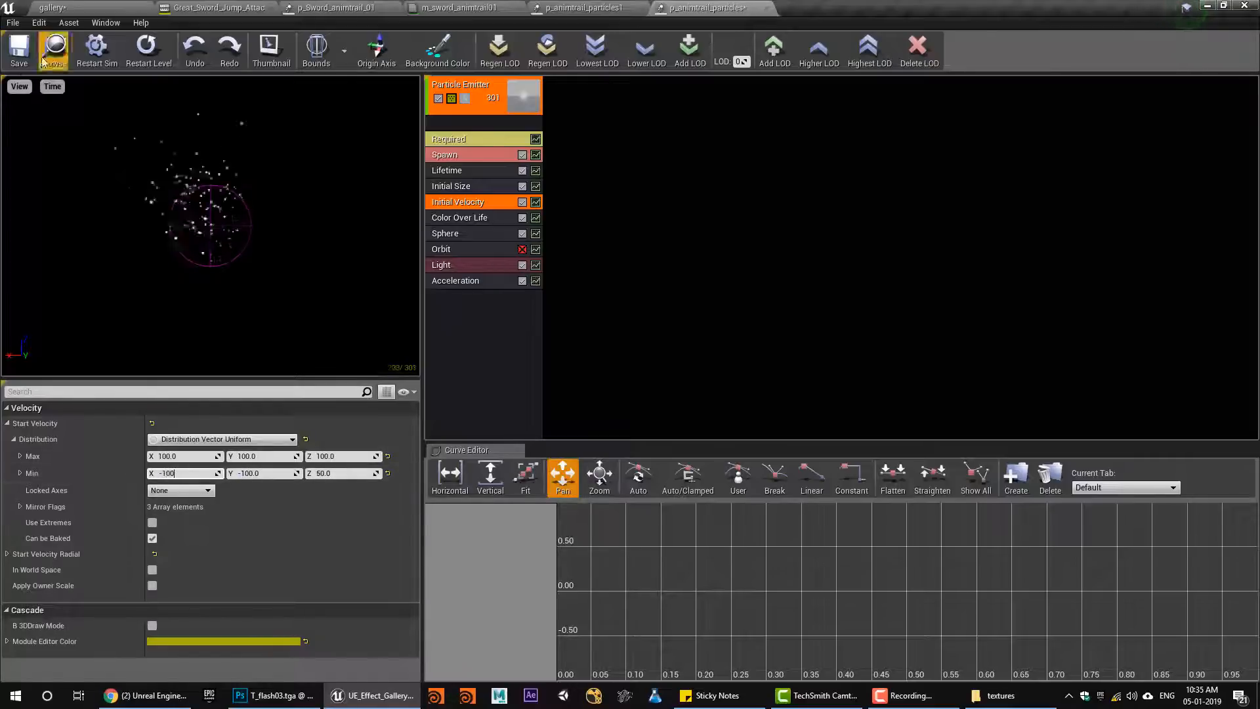
Simulate the gallery level to check the outward-scattering particles during the sword swing, and stop the simulation
{"action": "left_click", "coordinate": [57, 5]}
{"action": "left_click", "coordinate": [652, 48]}
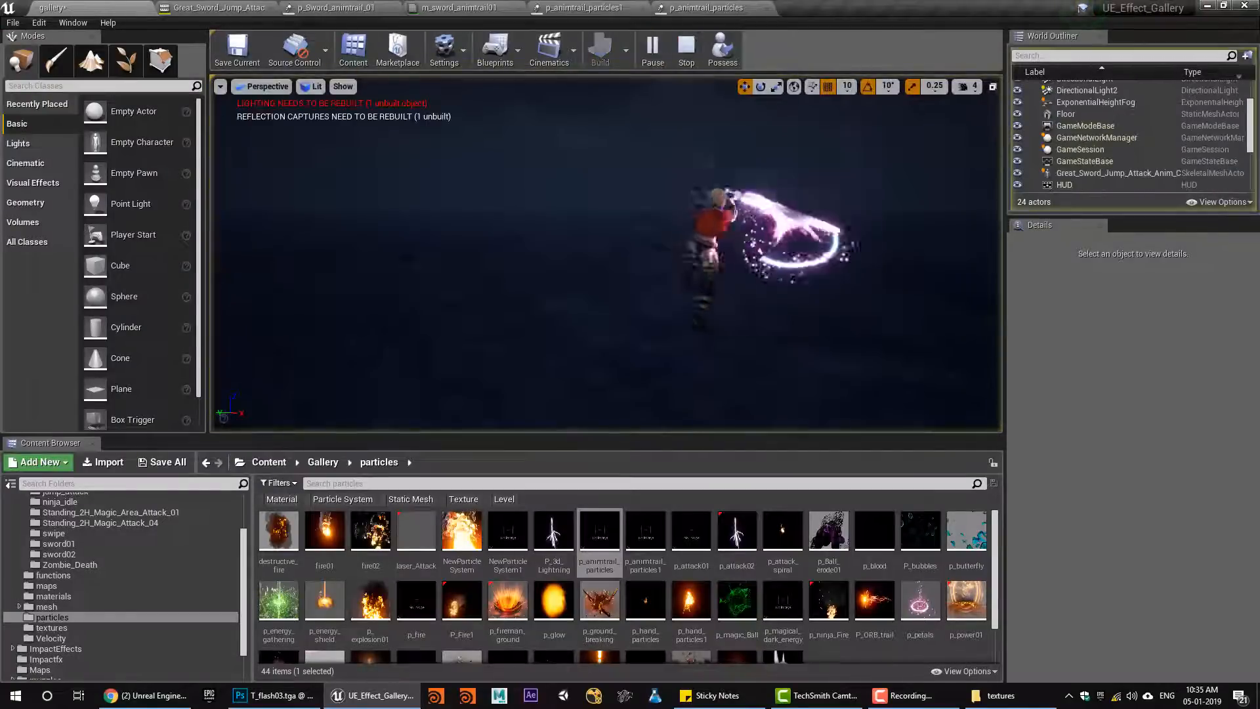
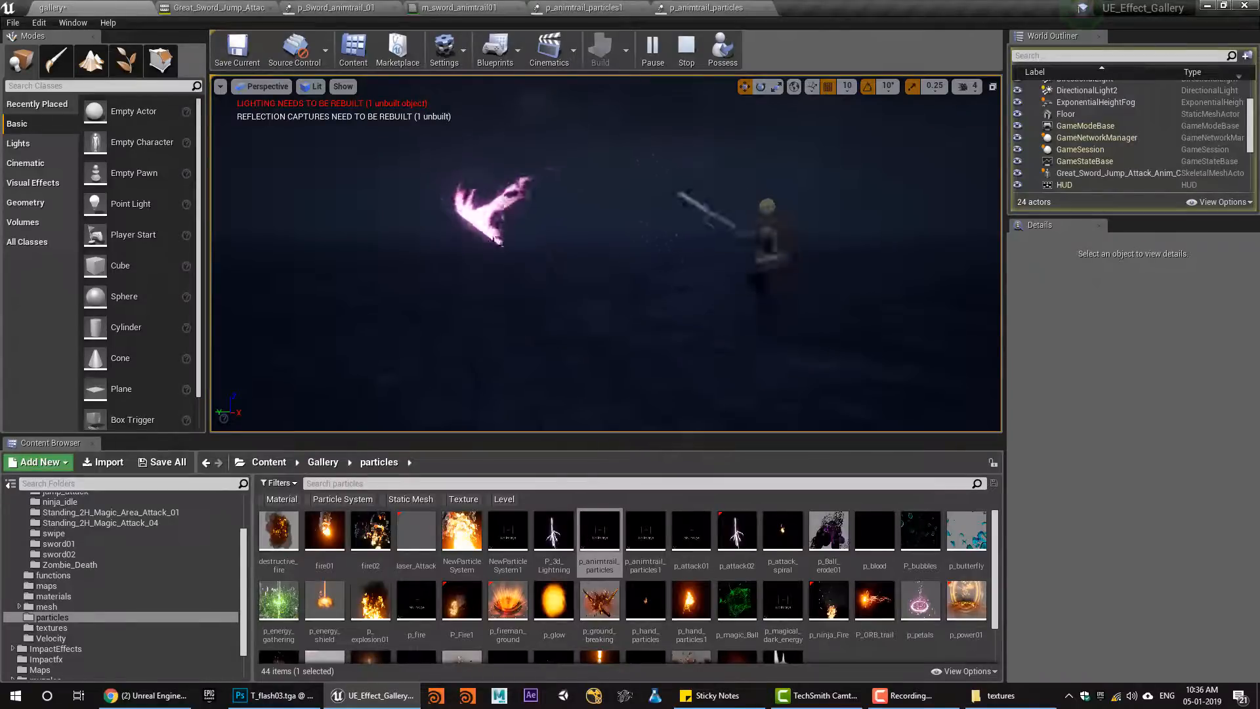
{"action": "left_click", "coordinate": [684, 54]}
Locate the Great_Sword_Jump_Attack composite in the sword01 folder and open the character's skeleton asset from there
{"action": "left_click", "coordinate": [203, 9]}
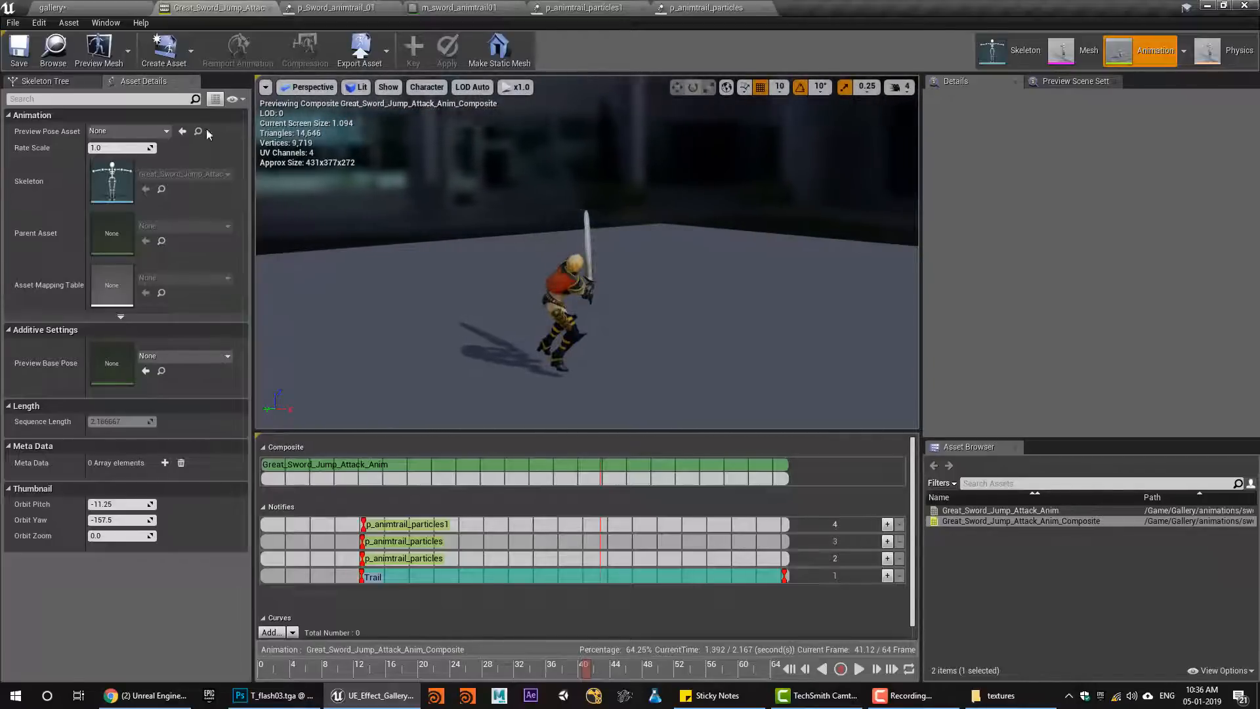
{"action": "left_click", "coordinate": [41, 59]}
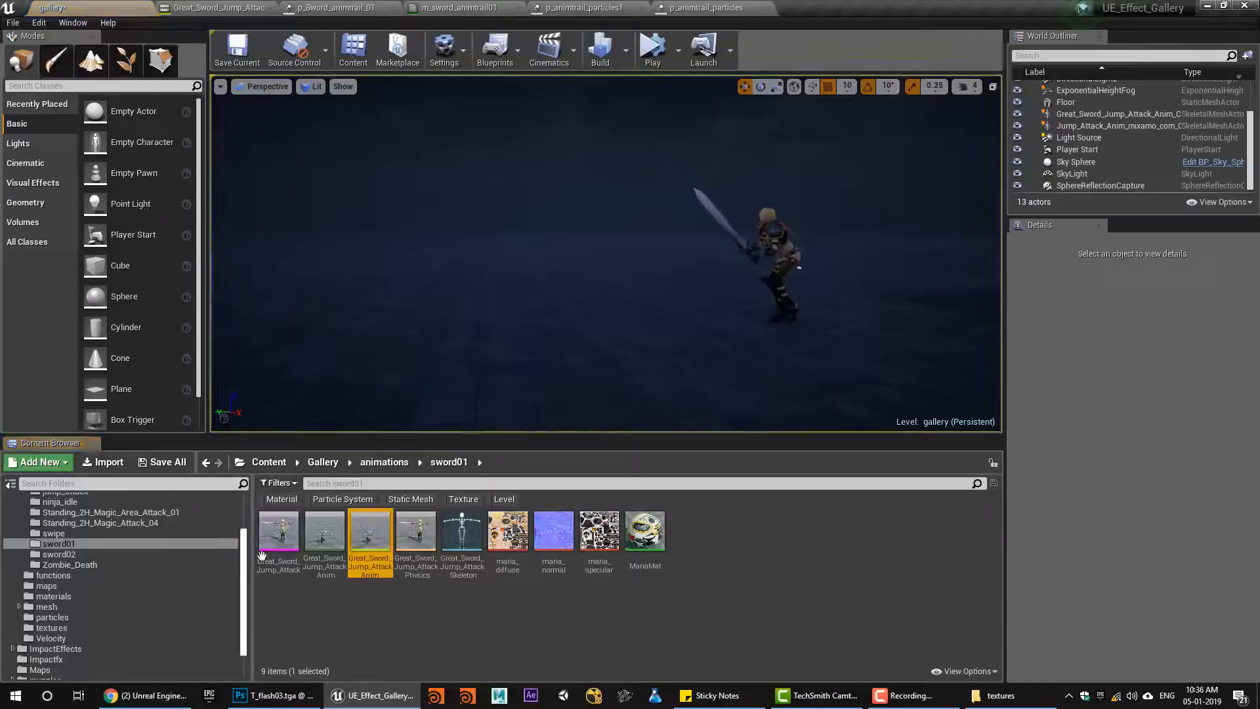
{"action": "double_click", "coordinate": [462, 538]}
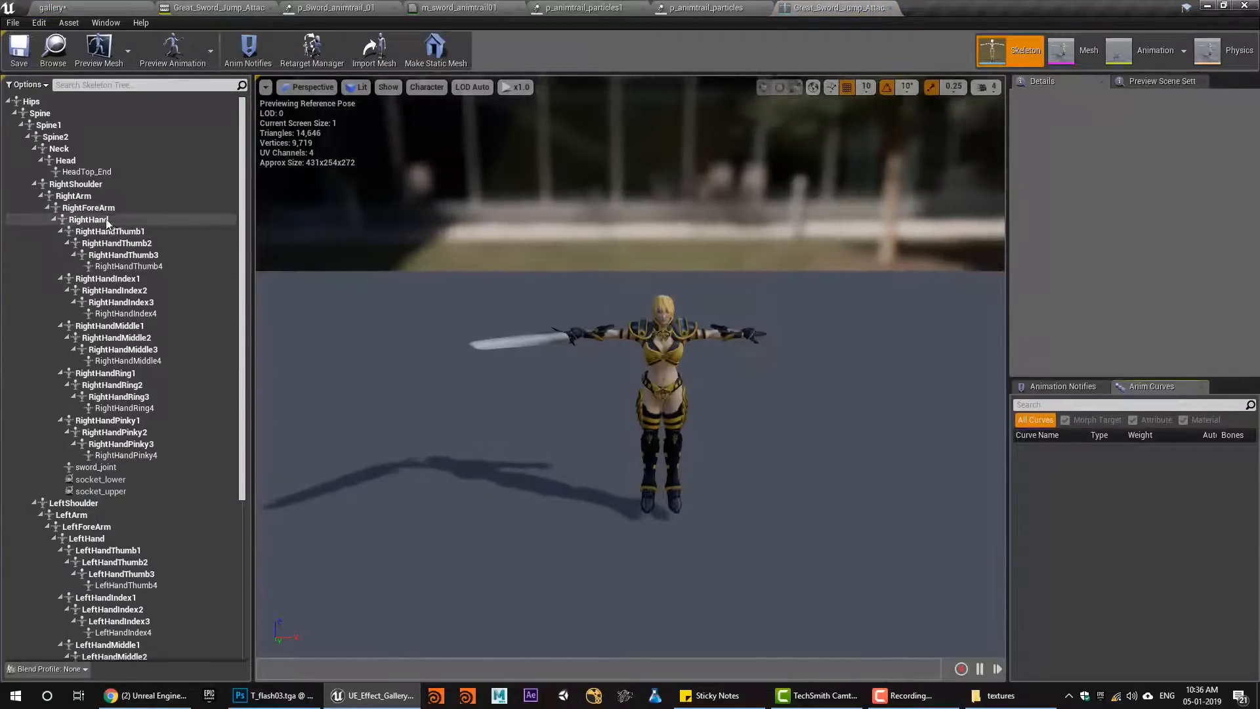
Add a socket to the RightHand bone and name it socket_mid
{"action": "left_click", "coordinate": [95, 219]}
{"action": "right_click", "coordinate": [95, 219]}
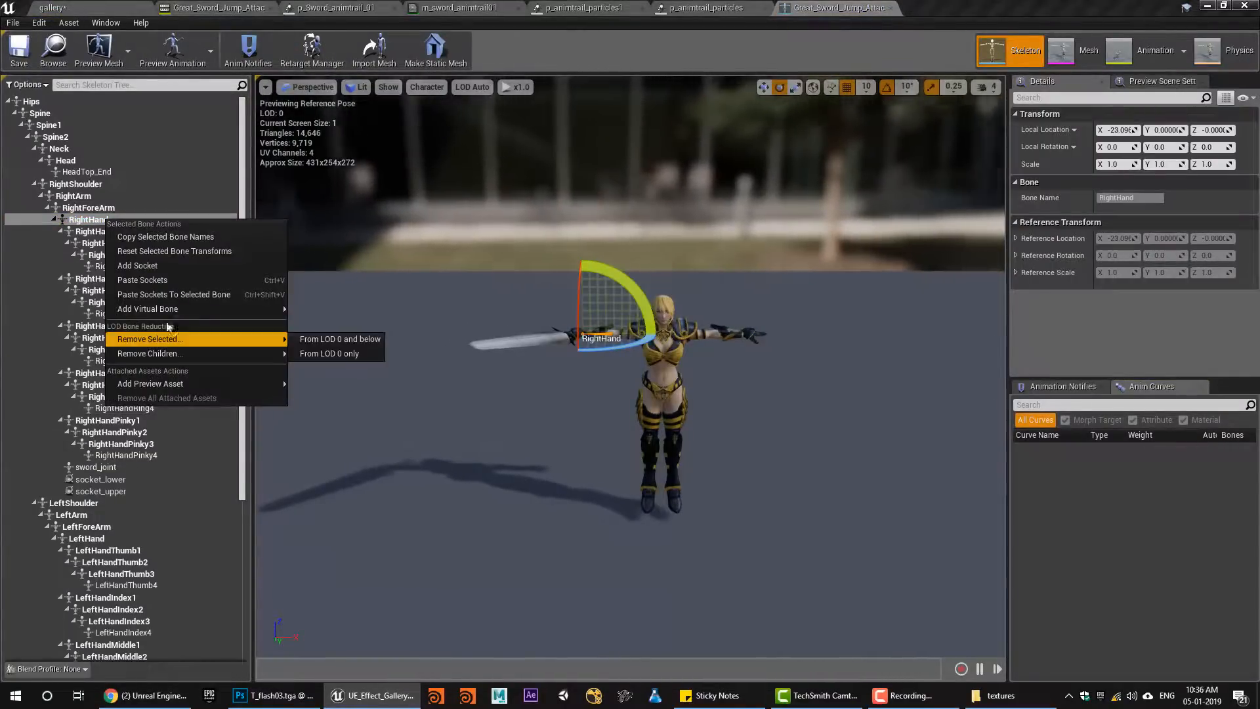
{"action": "left_click", "coordinate": [164, 265]}
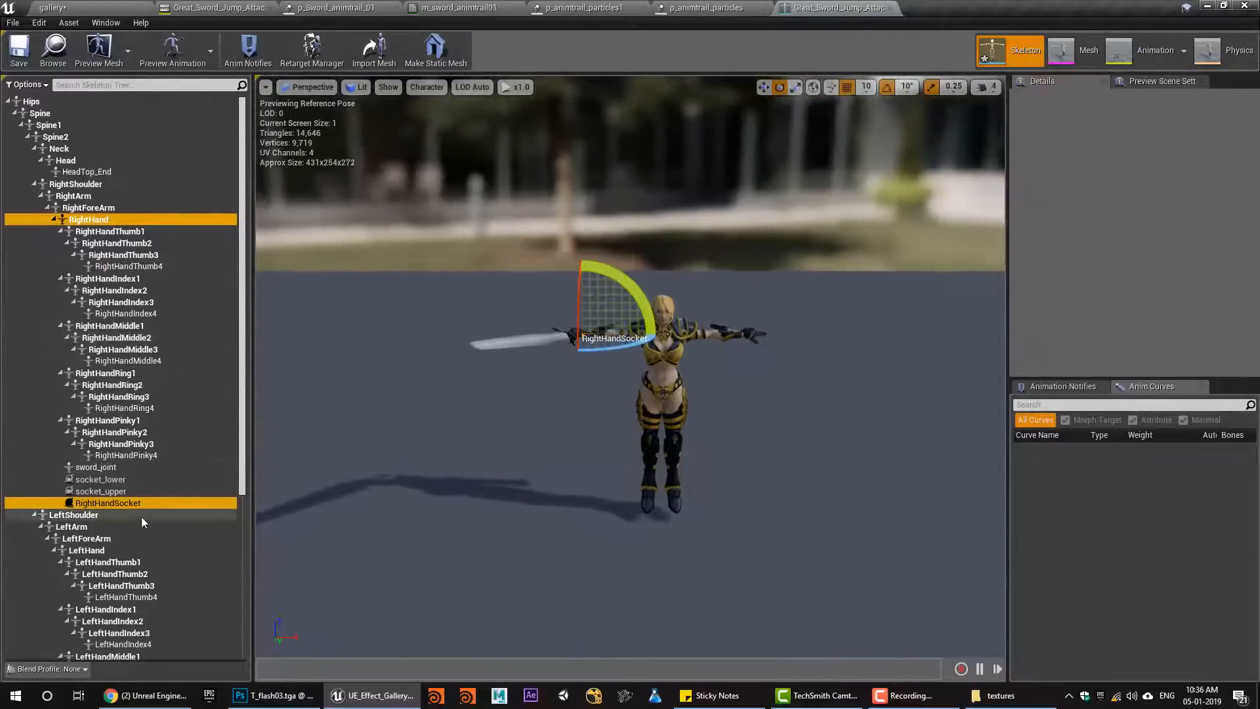
{"action": "double_click", "coordinate": [129, 503]}
{"action": "type", "text": "socket_"}
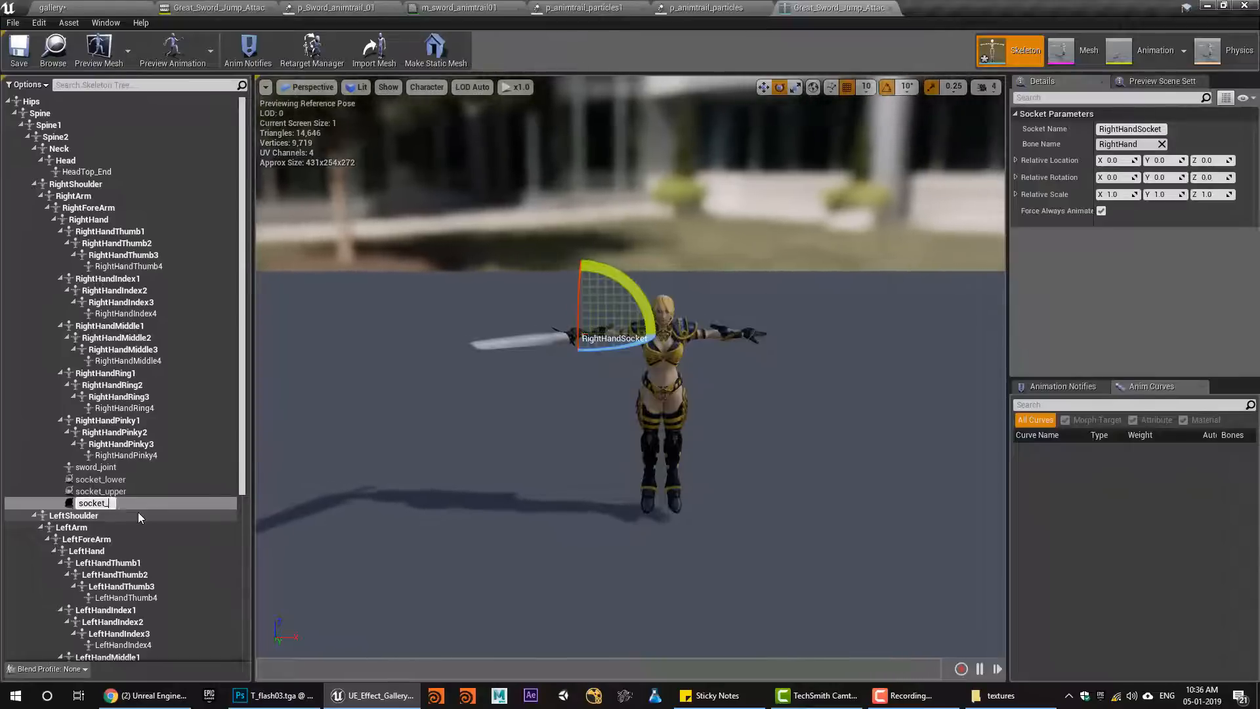
{"action": "type", "text": "mid"}
{"action": "key", "text": "Return"}
Move socket_mid to the middle of the sword blade, at a relative location of about X -38.8, Y 0, Z 50.6
{"action": "left_click_drag", "start_coordinate": [428, 447], "coordinate": [532, 489], "text": "alt"}
{"action": "key", "text": "w"}
{"action": "left_click_drag", "start_coordinate": [588, 395], "coordinate": [617, 327], "text": "alt"}
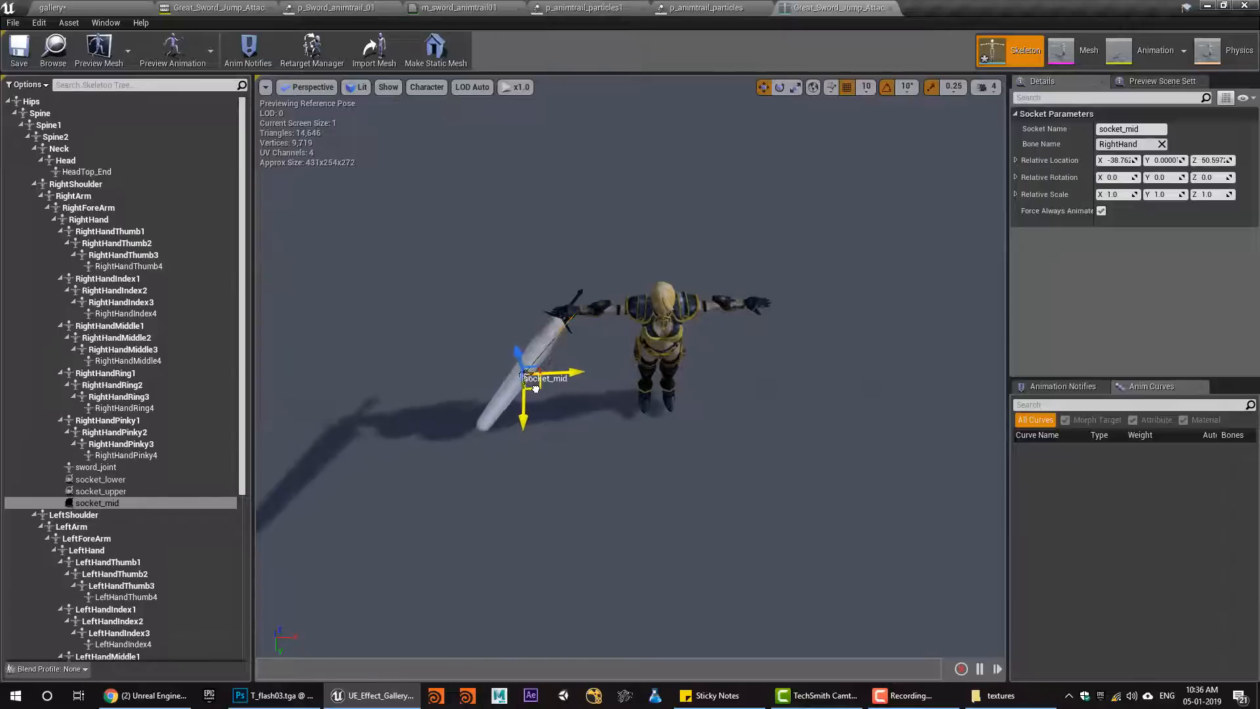
Align socket_mid with the blade at a relative Y of about -8.2, save the skeleton and close it
{"action": "left_click_drag", "start_coordinate": [588, 464], "coordinate": [594, 368], "text": "alt"}
{"action": "left_click_drag", "start_coordinate": [543, 304], "coordinate": [542, 295]}
{"action": "left_click_drag", "start_coordinate": [535, 367], "coordinate": [532, 419], "text": "alt"}
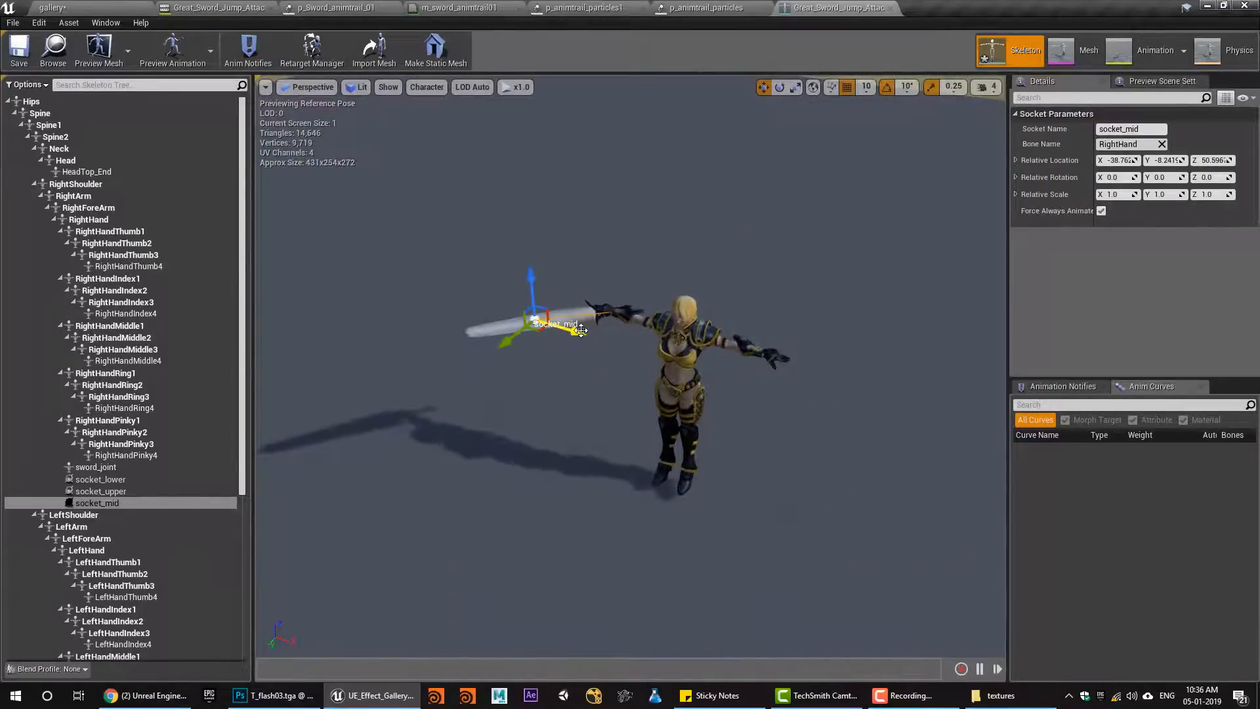
{"action": "left_click", "coordinate": [19, 51]}
{"action": "middle_click", "coordinate": [810, 6]}
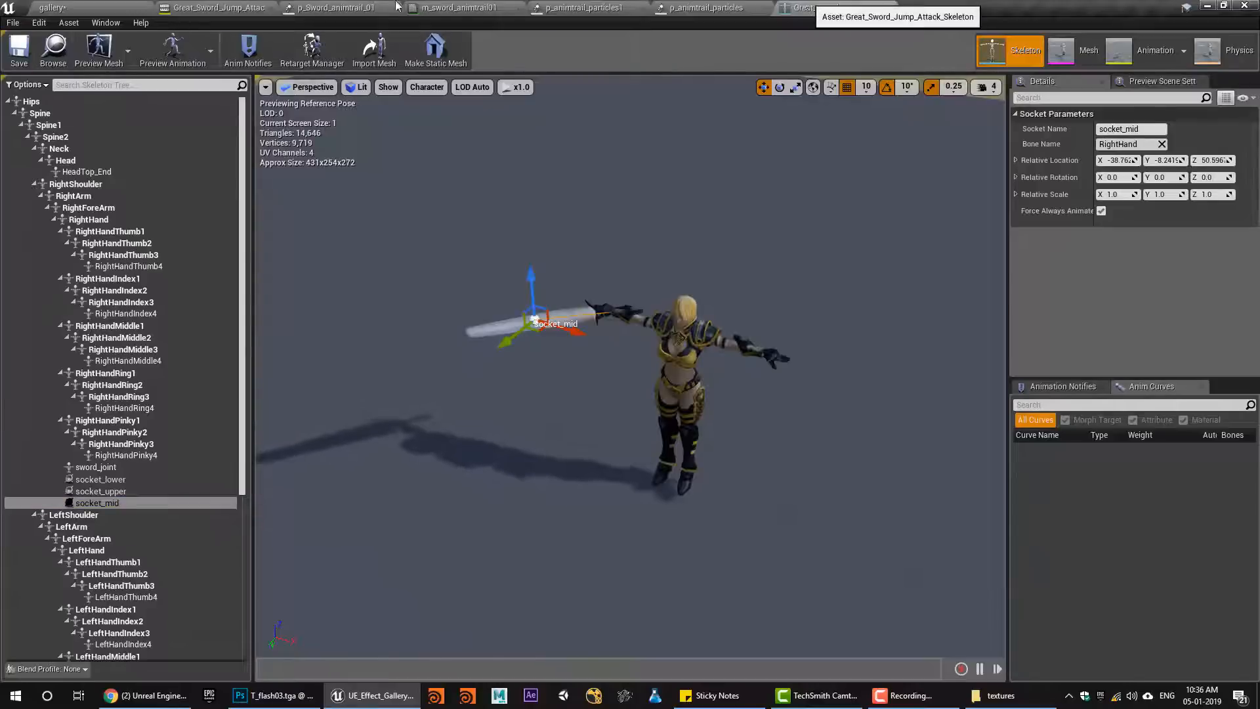
Add a notify track to the Great_Sword_Jump_Attack composite and paste a copy of the socket_upper p_animtrail_particles notify at frame 12
{"action": "left_click", "coordinate": [229, 7]}
{"action": "left_click", "coordinate": [401, 542]}
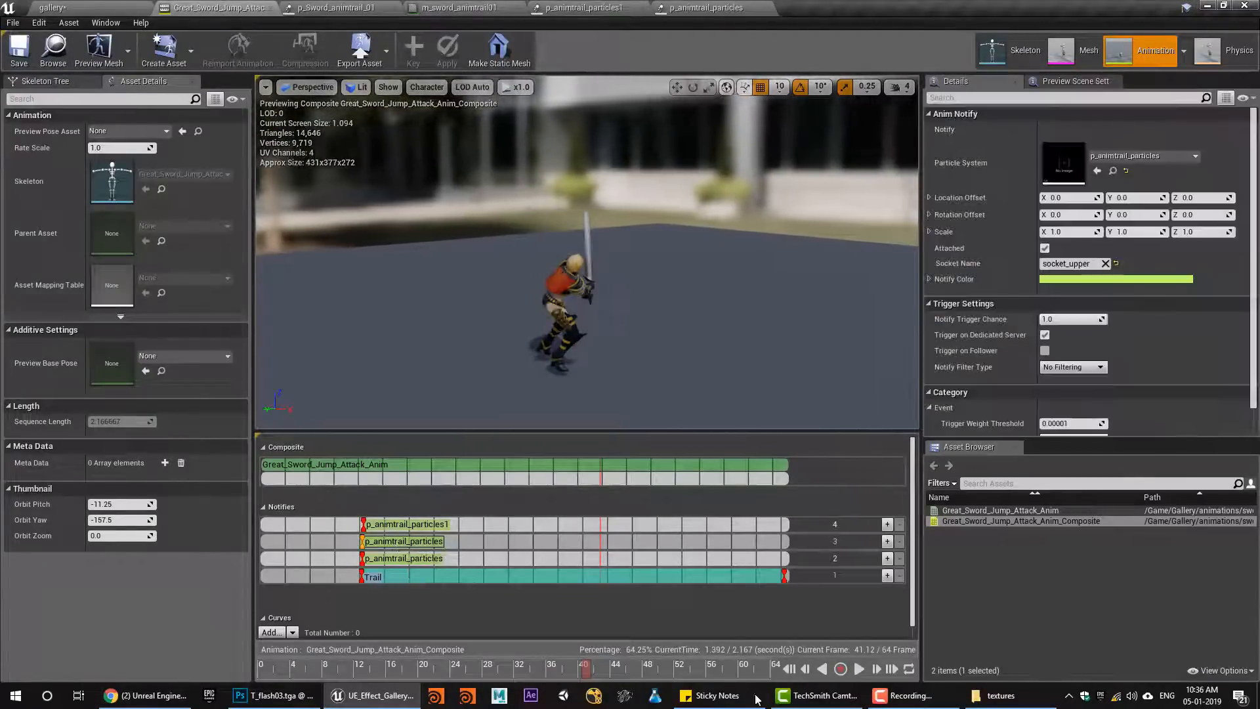
{"action": "left_click", "coordinate": [887, 543]}
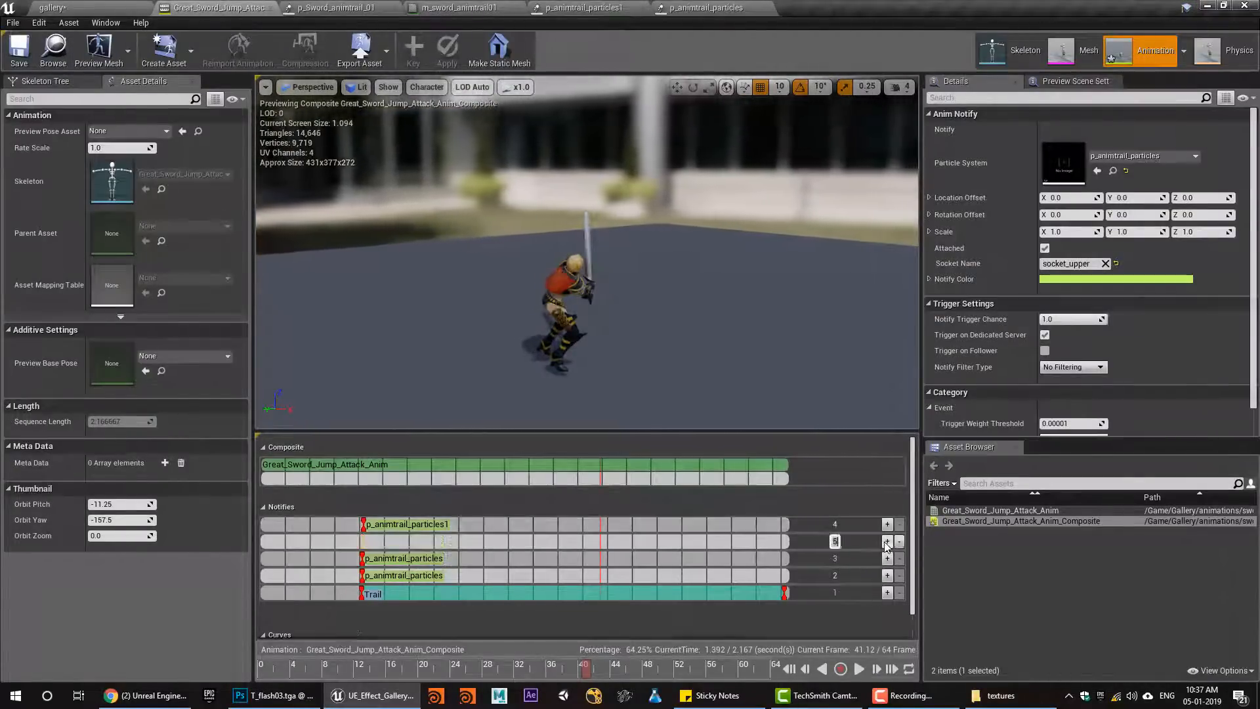
{"action": "right_click", "coordinate": [379, 557]}
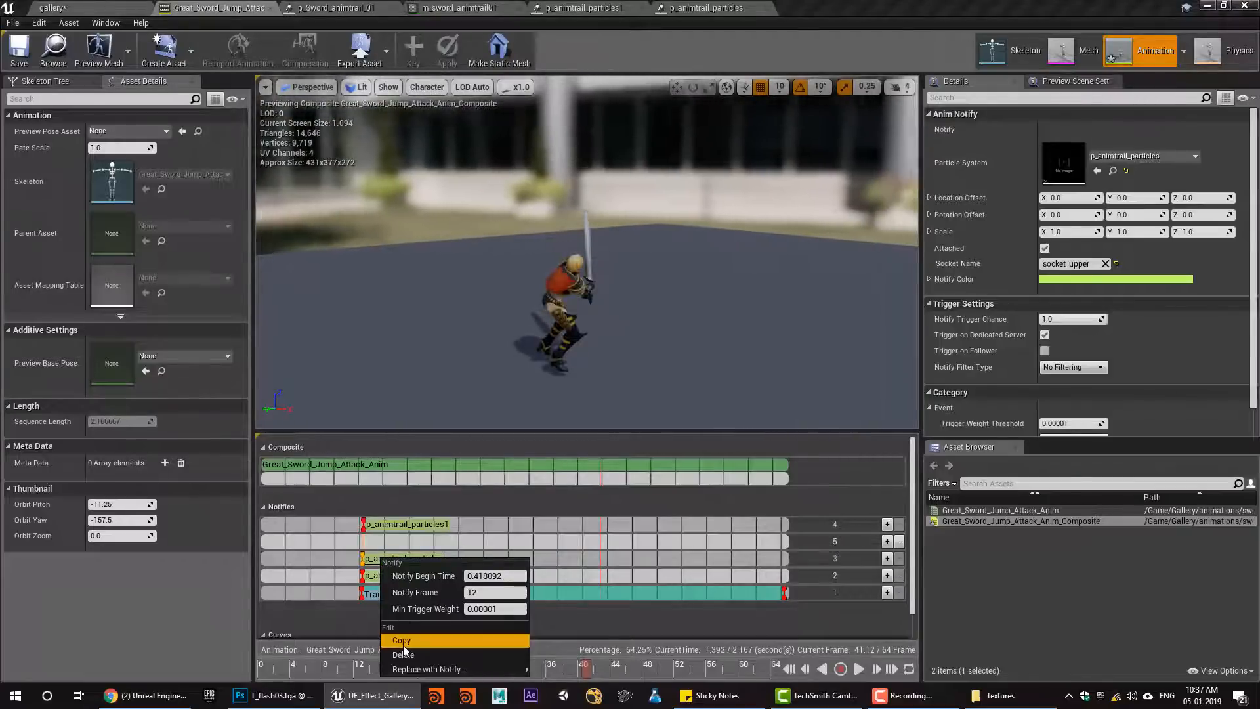
{"action": "left_click", "coordinate": [401, 643]}
{"action": "right_click", "coordinate": [358, 541]}
{"action": "left_click", "coordinate": [393, 617]}
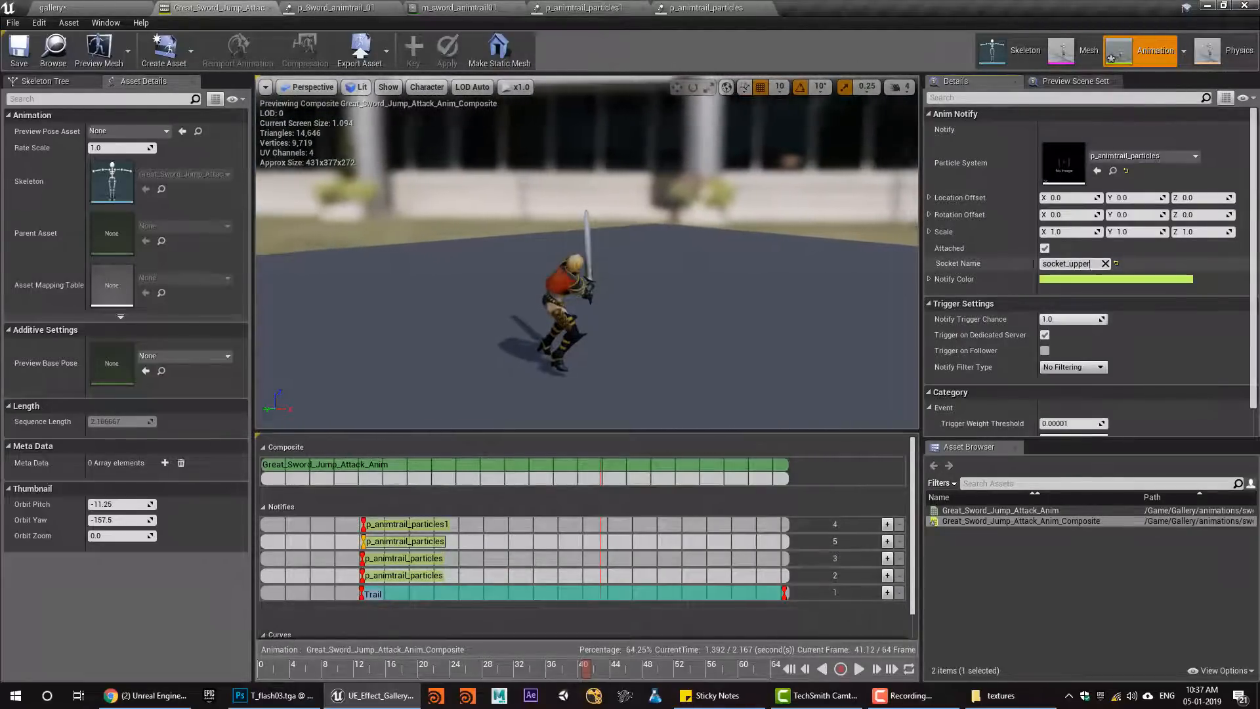
Attach the copied p_animtrail_particles notify to socket_mid and save the composite
{"action": "left_click", "coordinate": [1091, 263]}
{"action": "type", "text": "socket_mid"}
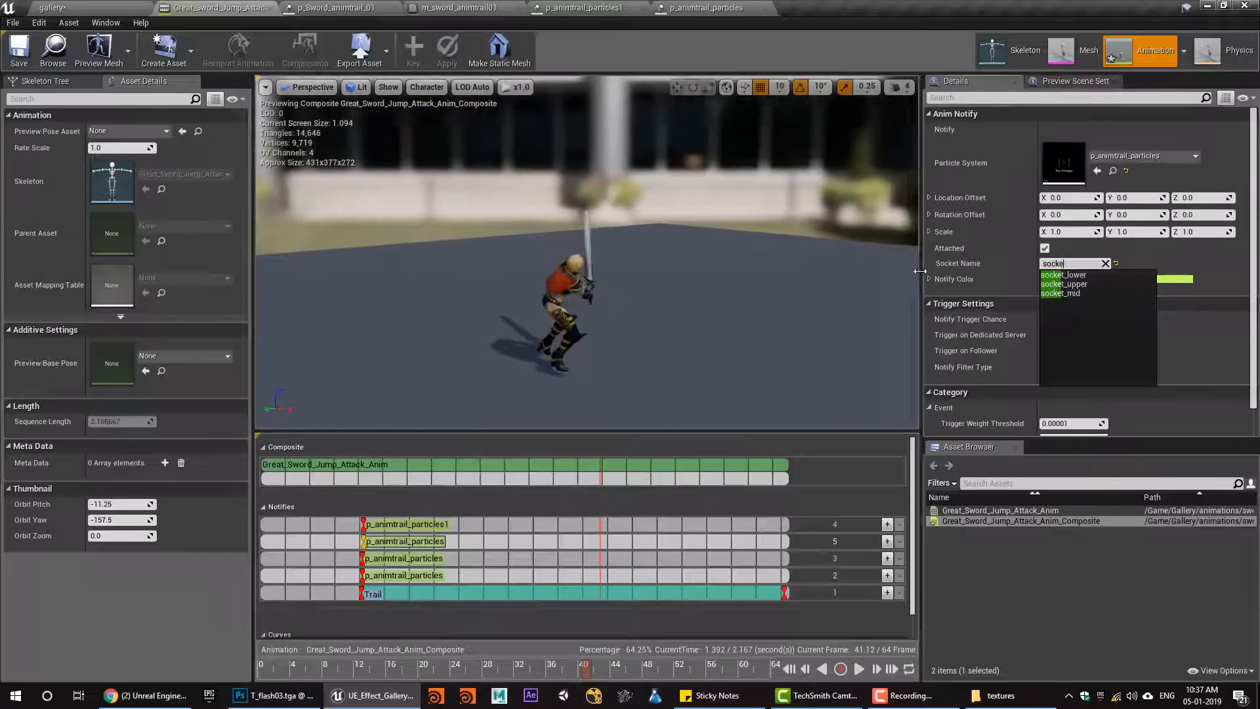
{"action": "key", "text": "Return"}
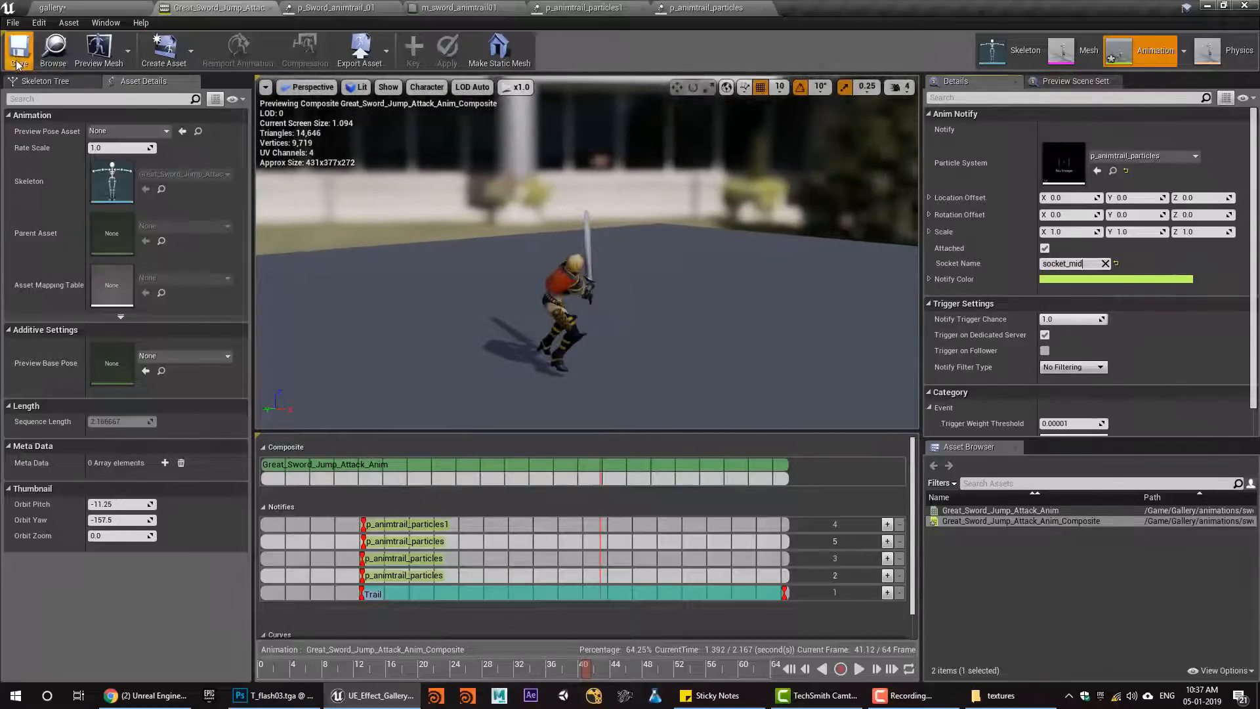
Play the gallery level to check the sword swing with the mid-blade particles, and stop it
{"action": "left_click", "coordinate": [59, 8]}
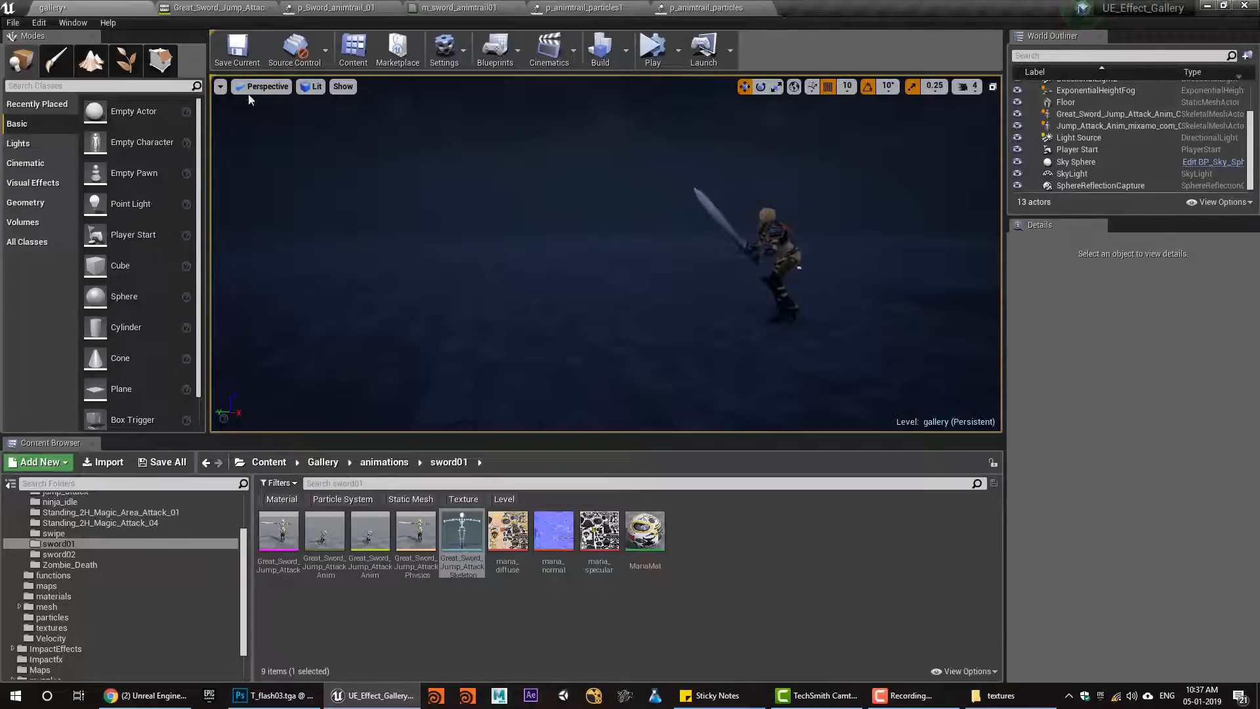
{"action": "left_click", "coordinate": [643, 58]}
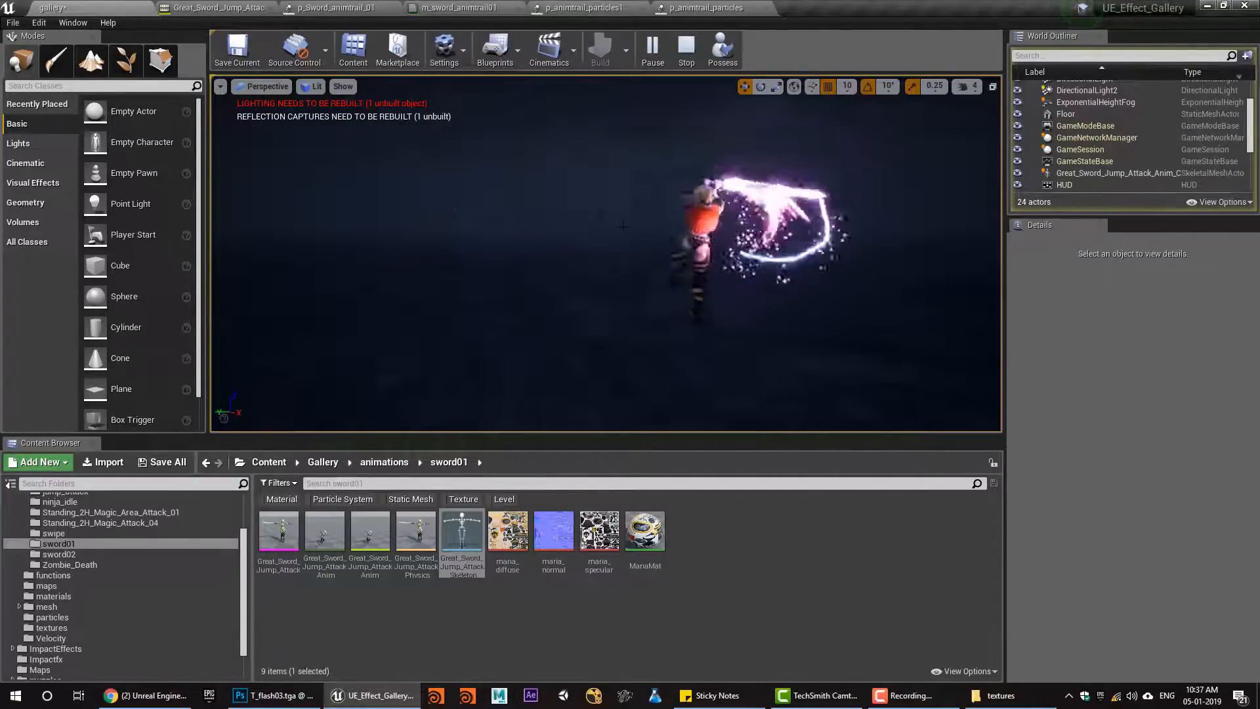
{"action": "left_click", "coordinate": [687, 56]}
Open the p_animtrail_particles system and duplicate its particle emitter
{"action": "left_click", "coordinate": [525, 5]}
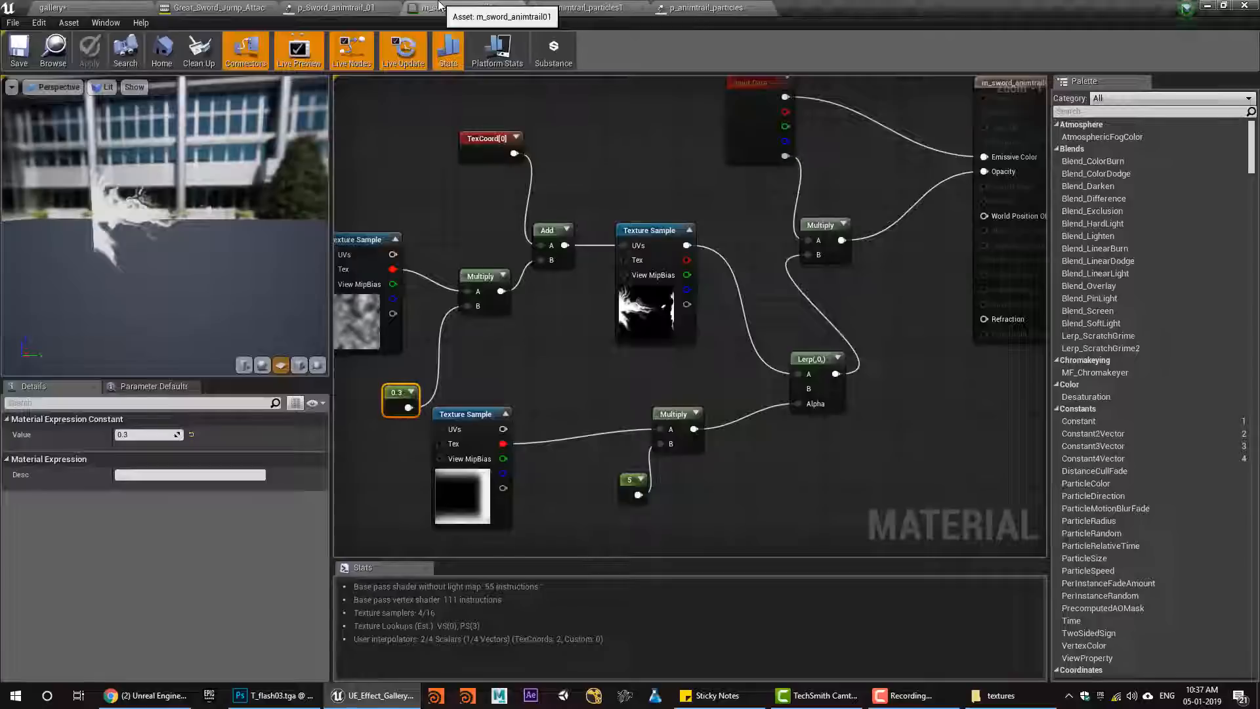
{"action": "left_click", "coordinate": [577, 7]}
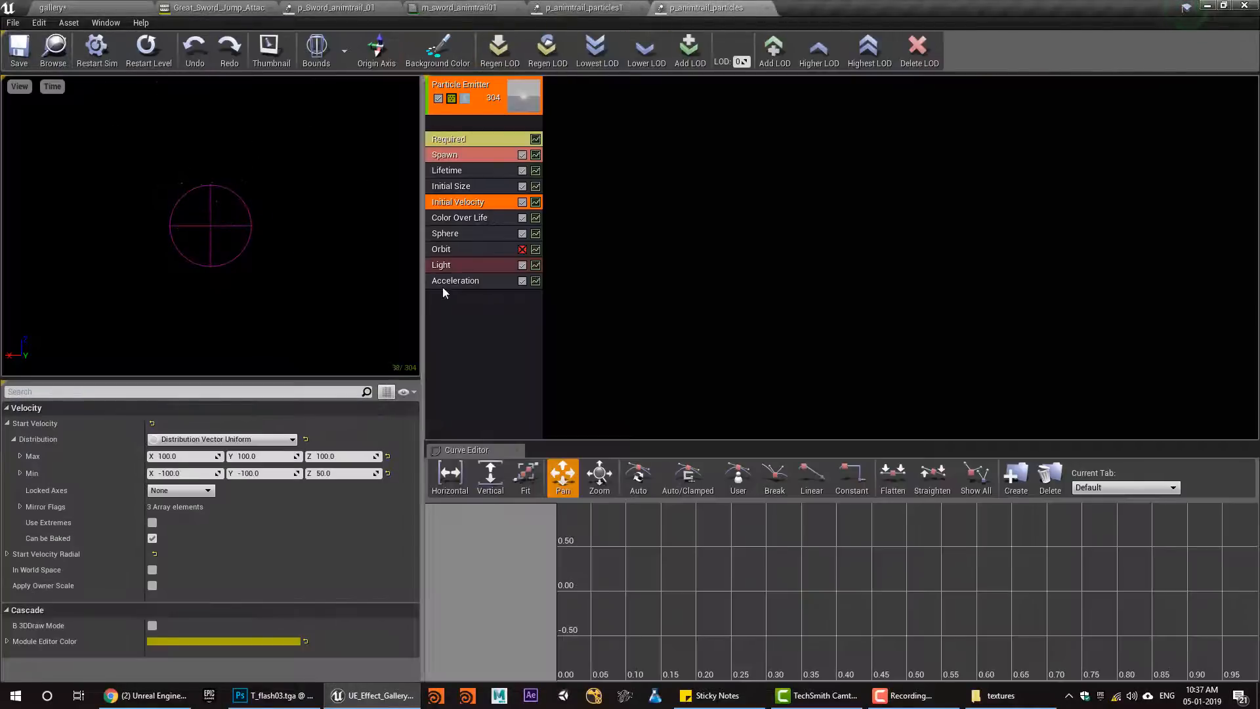
{"action": "right_click", "coordinate": [489, 93]}
{"action": "mouse_move", "coordinate": [525, 98]}
{"action": "left_click", "coordinate": [611, 124]}
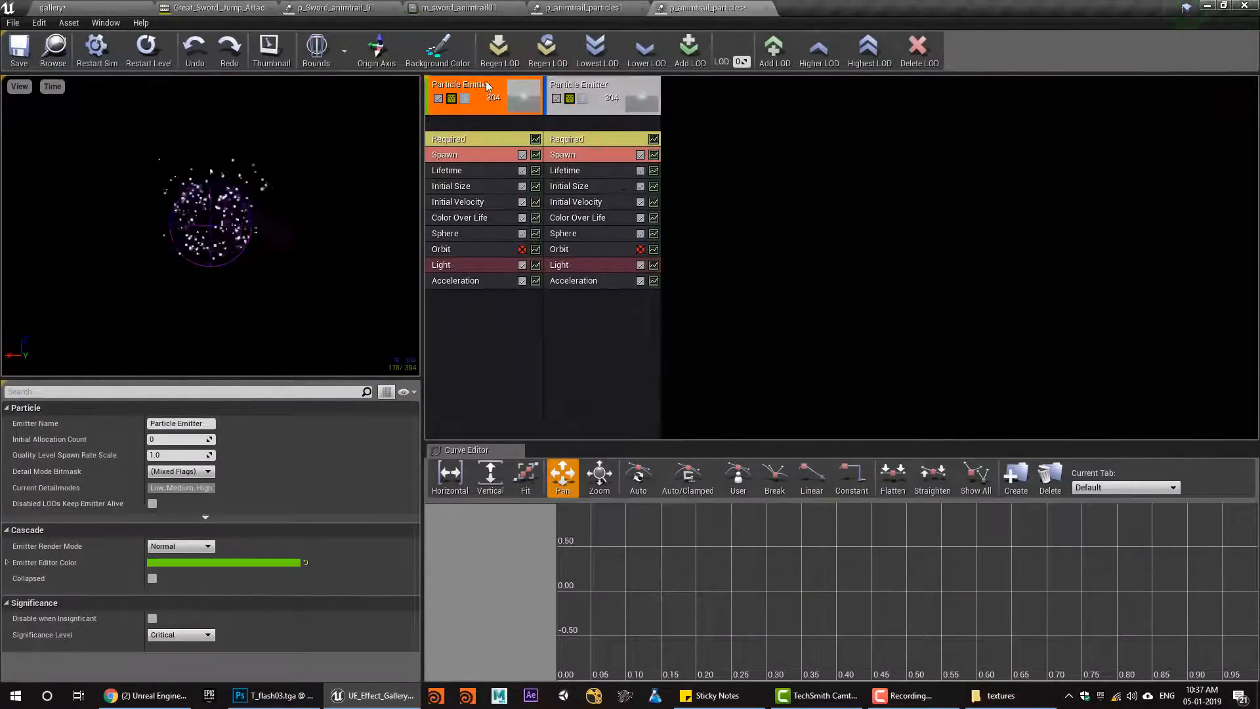
Rename the original emitter to particles and its duplicate to smoke
{"action": "right_click", "coordinate": [489, 81]}
{"action": "left_click", "coordinate": [605, 96]}
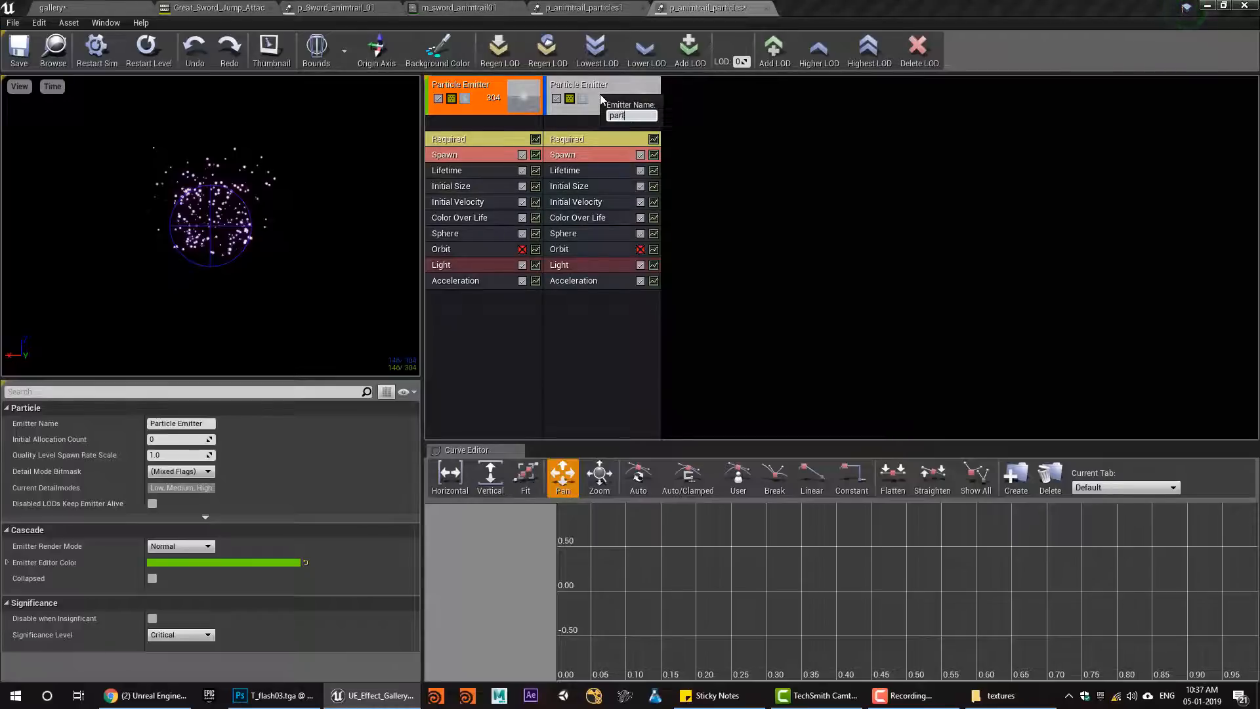
{"action": "type", "text": "particles"}
{"action": "key", "text": "Return"}
{"action": "right_click", "coordinate": [601, 84]}
{"action": "mouse_move", "coordinate": [630, 87]}
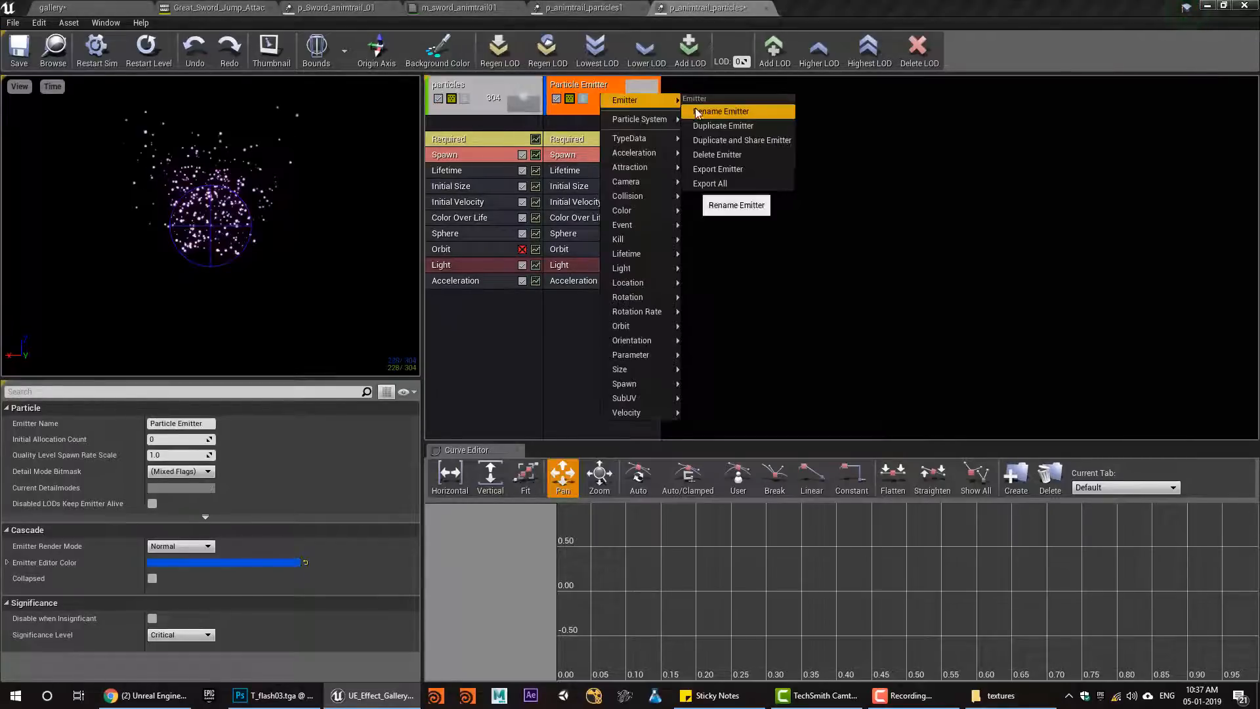
{"action": "left_click", "coordinate": [695, 108]}
{"action": "type", "text": "smok"}
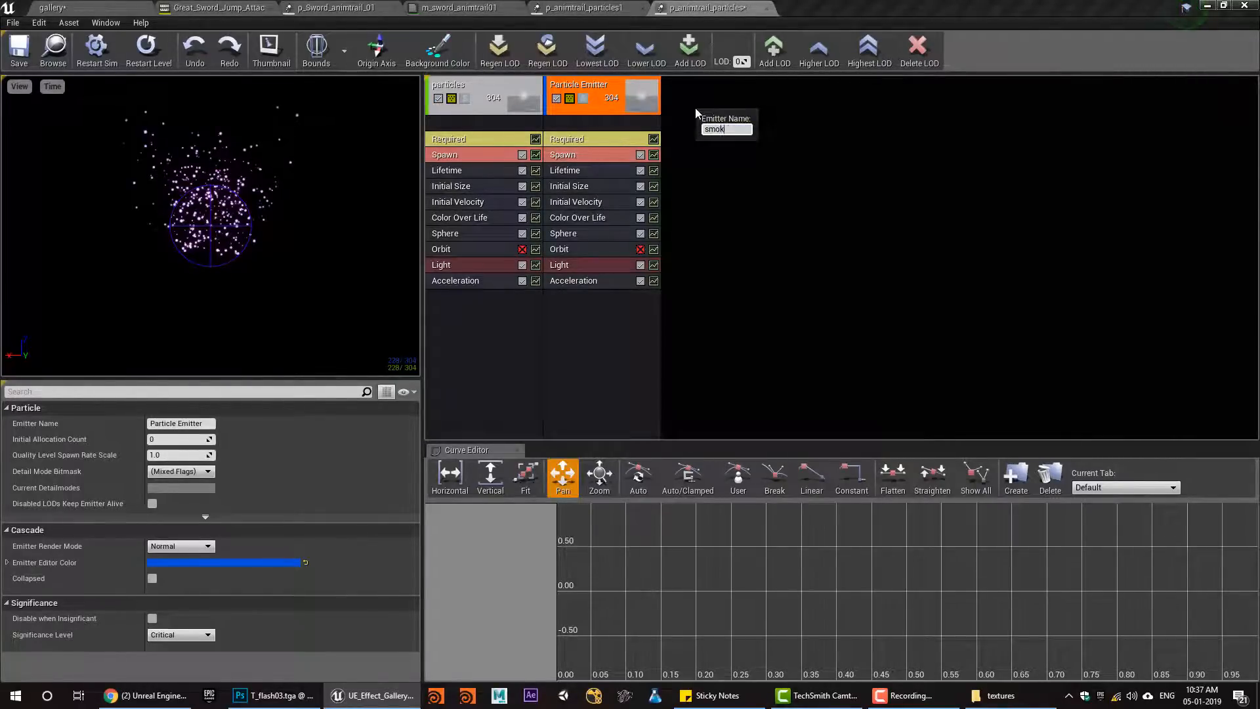
{"action": "type", "text": "e"}
{"action": "key", "text": "Return"}
Open the t_smoke_subUV_4x4_01 texture from the Gallery textures folder and examine its full 4x4 grid of smoke shapes
{"action": "left_click", "coordinate": [82, 7]}
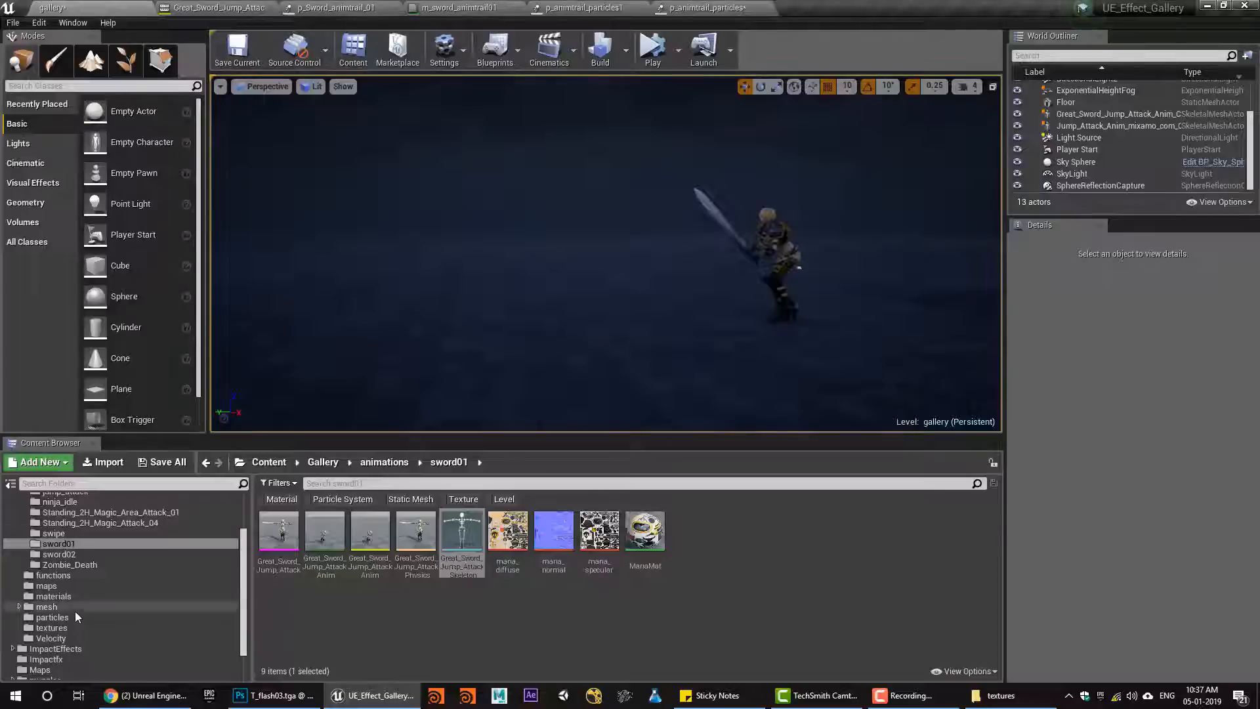
{"action": "scroll", "coordinate": [75, 614], "scroll_direction": "up", "scroll_amount": 2}
{"action": "left_click", "coordinate": [85, 656]}
{"action": "scroll", "coordinate": [85, 647], "scroll_direction": "down", "scroll_amount": 2}
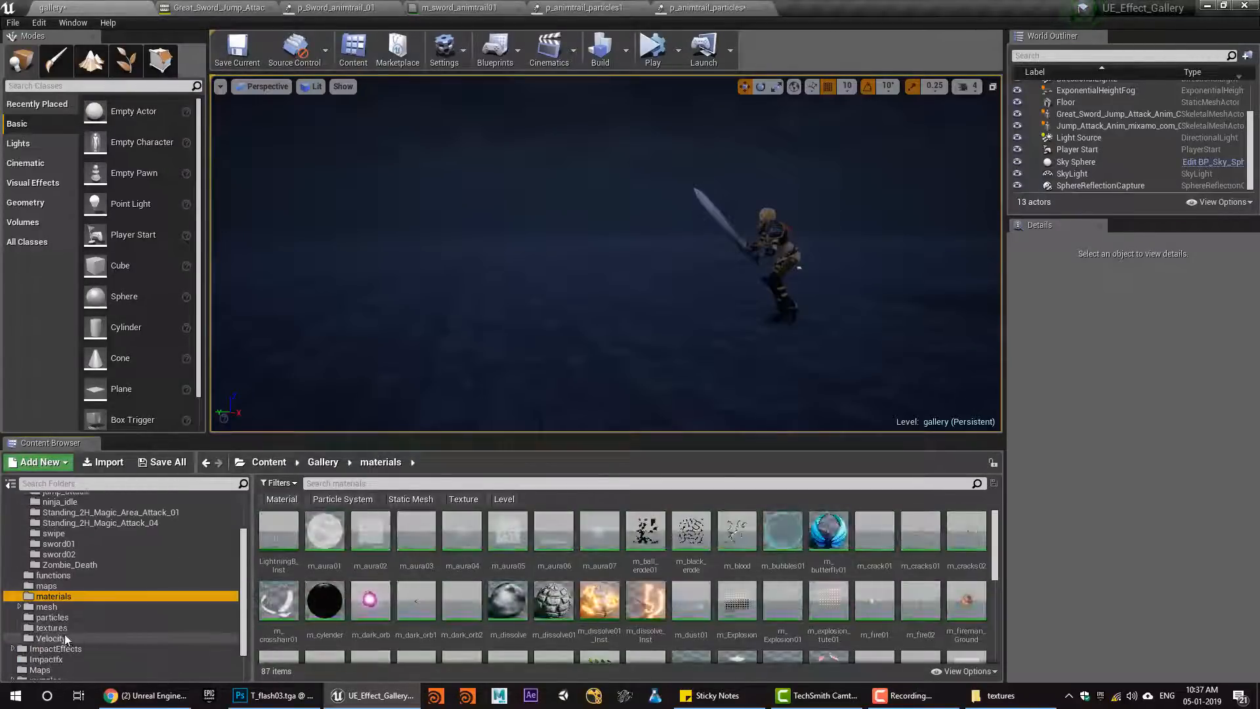
{"action": "left_click", "coordinate": [64, 628]}
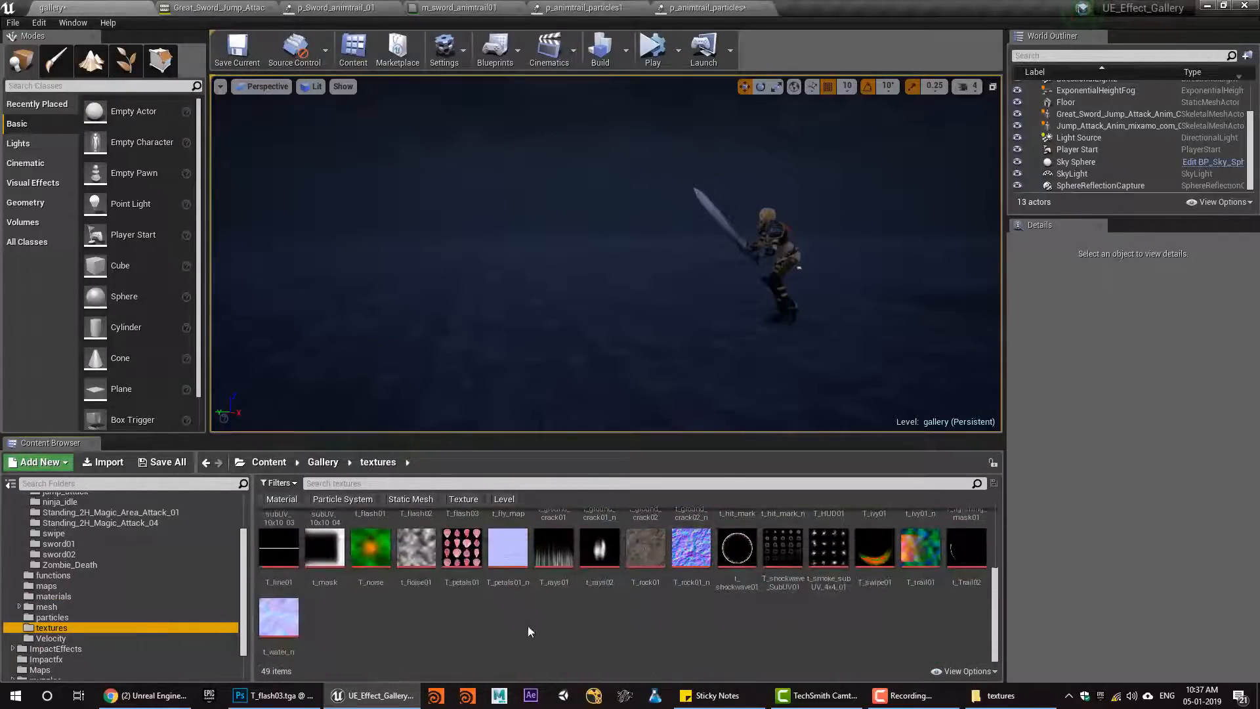
{"action": "scroll", "coordinate": [532, 631], "scroll_direction": "up", "scroll_amount": 3}
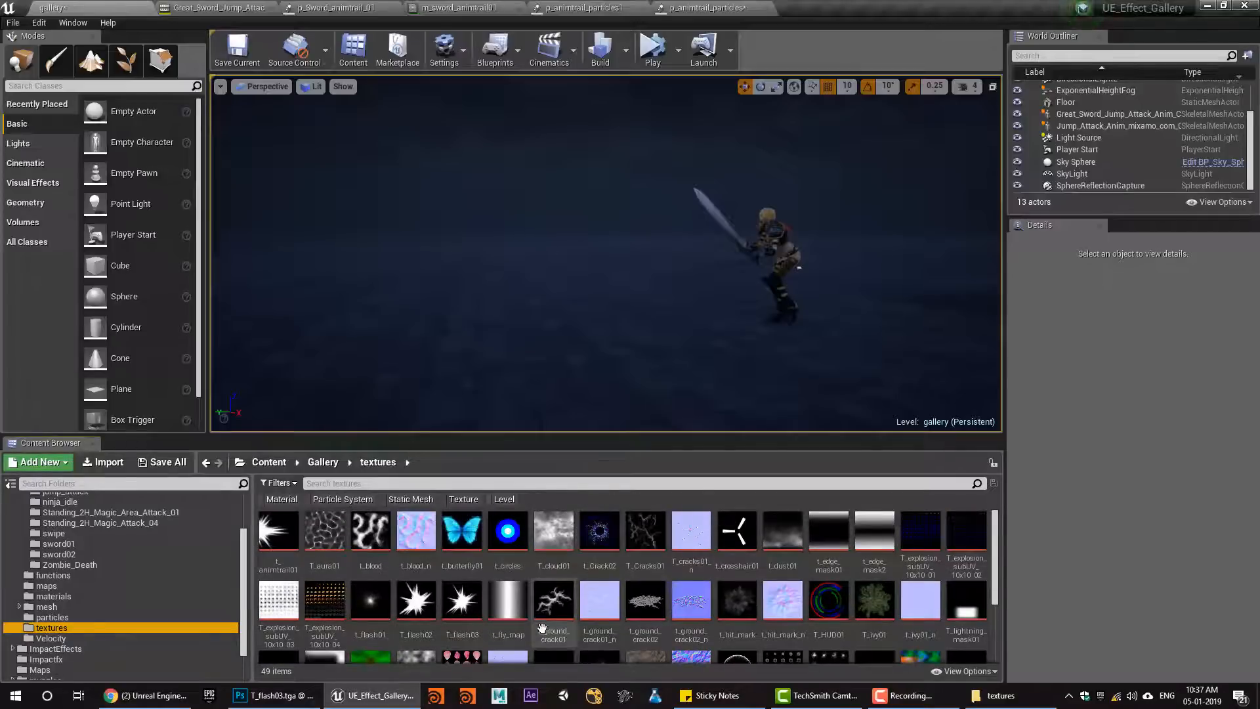
{"action": "scroll", "coordinate": [748, 594], "scroll_direction": "down", "scroll_amount": 1}
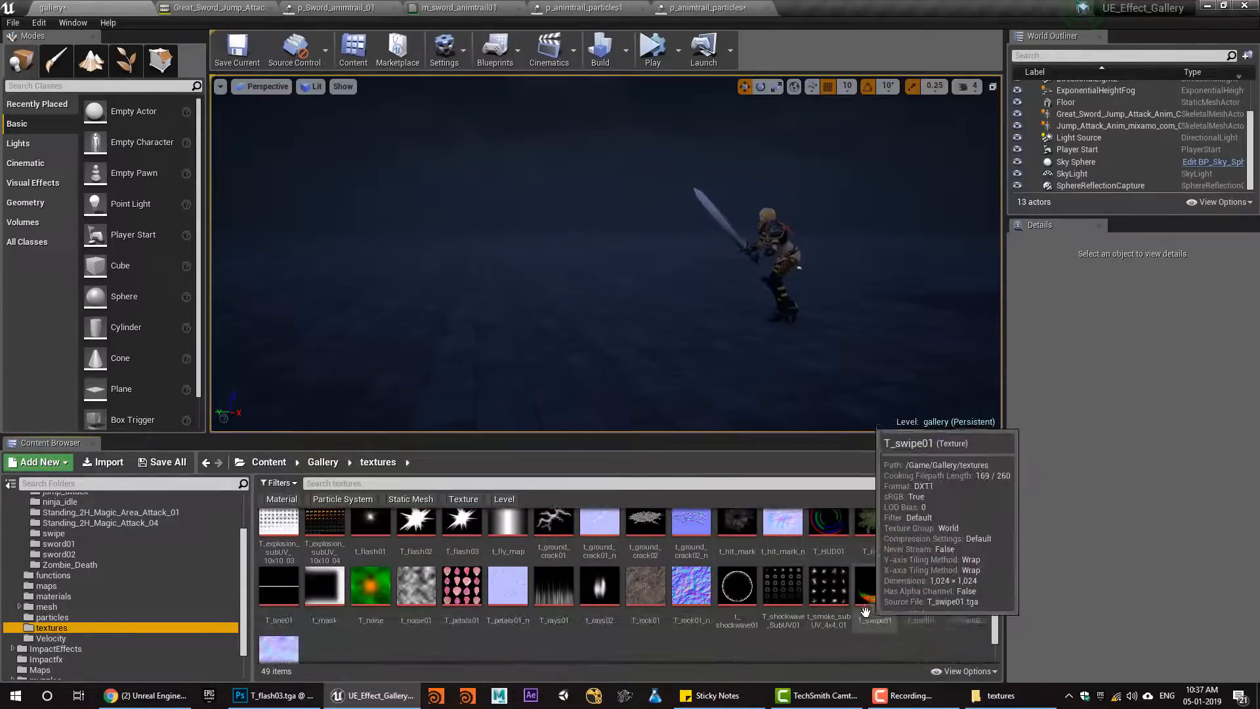
{"action": "double_click", "coordinate": [829, 607]}
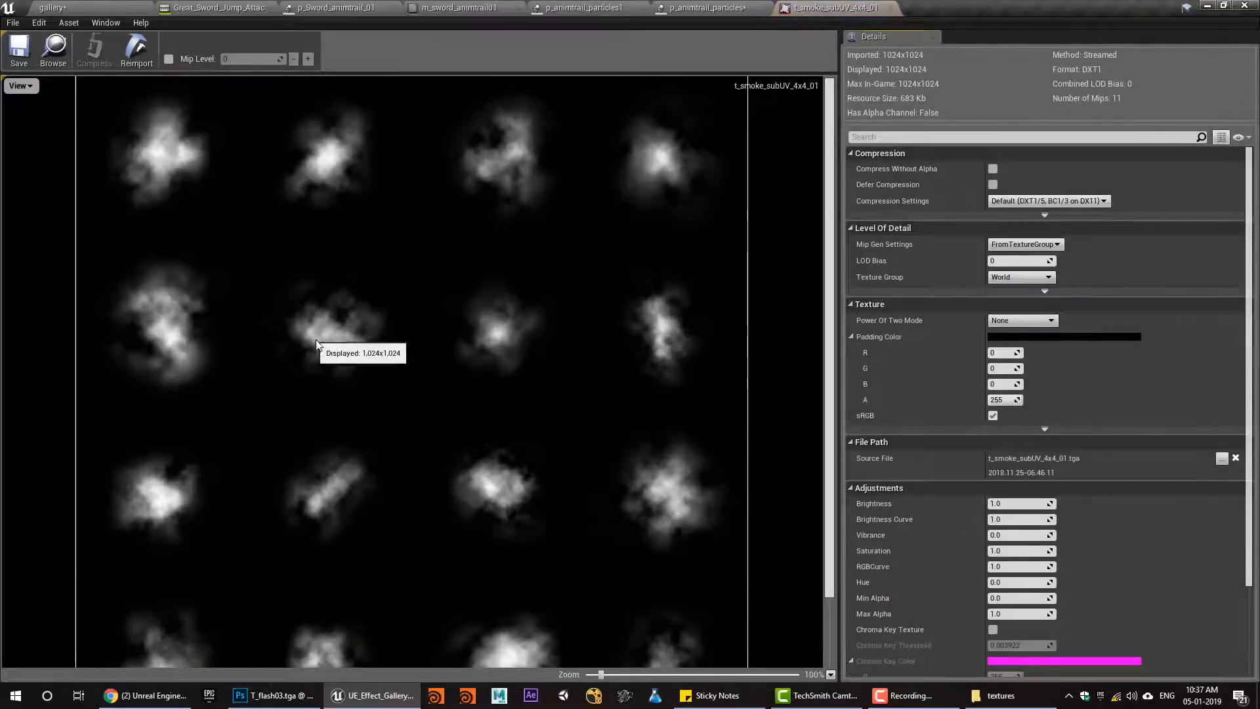
{"action": "scroll", "coordinate": [472, 464], "scroll_direction": "down", "scroll_amount": 2}
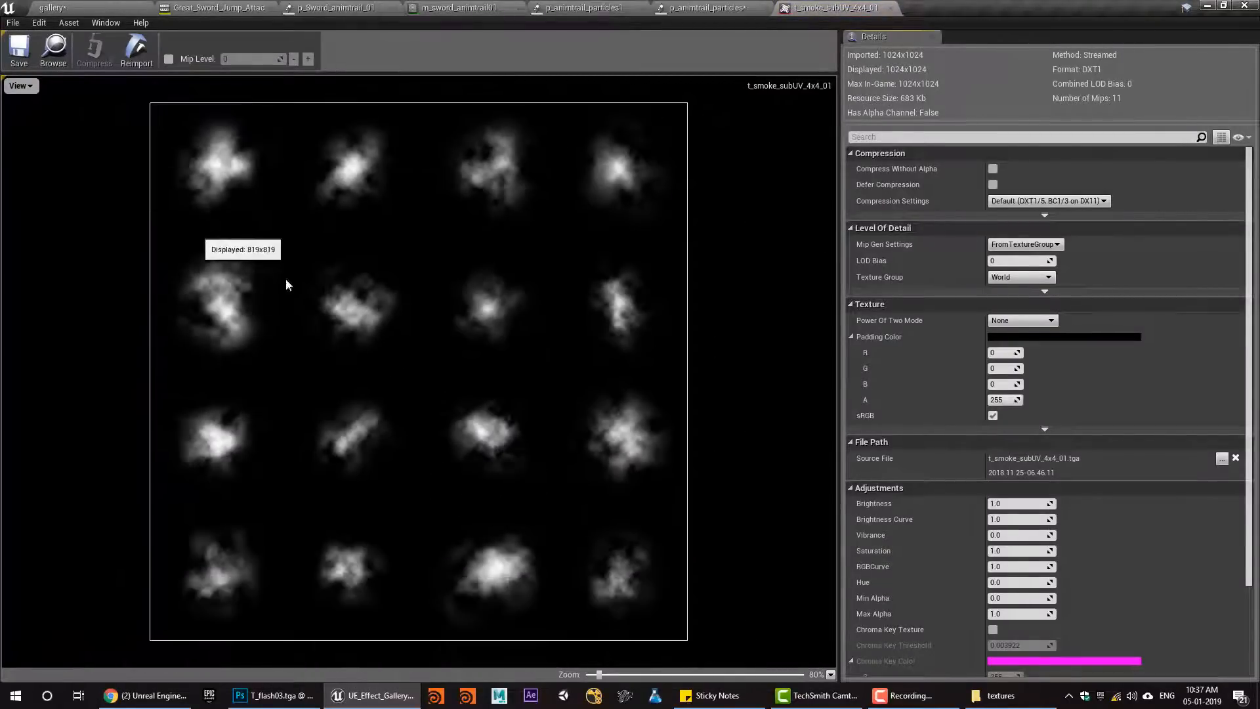
Switch to Photoshop and render Clouds on Layer 1 of T_flash03.tga, reapplying the filter repeatedly for different cloud patterns
{"action": "left_click", "coordinate": [278, 697]}
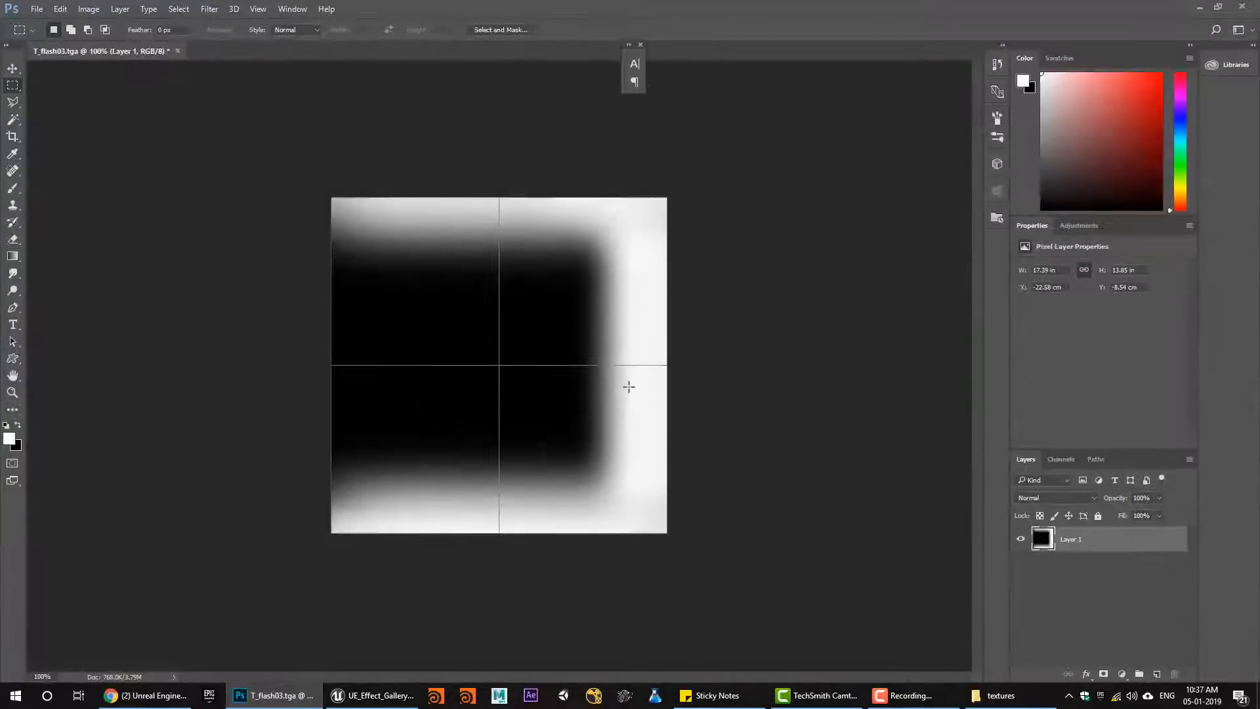
{"action": "left_click", "coordinate": [209, 9]}
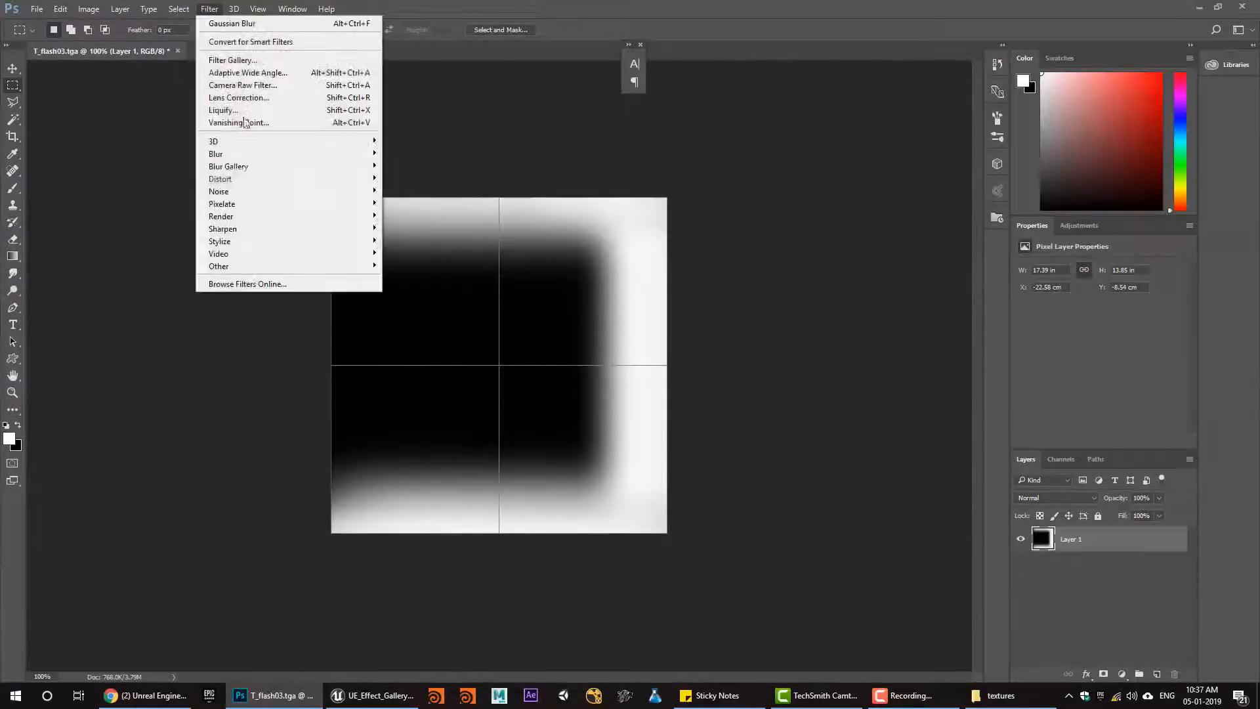
{"action": "mouse_move", "coordinate": [342, 222]}
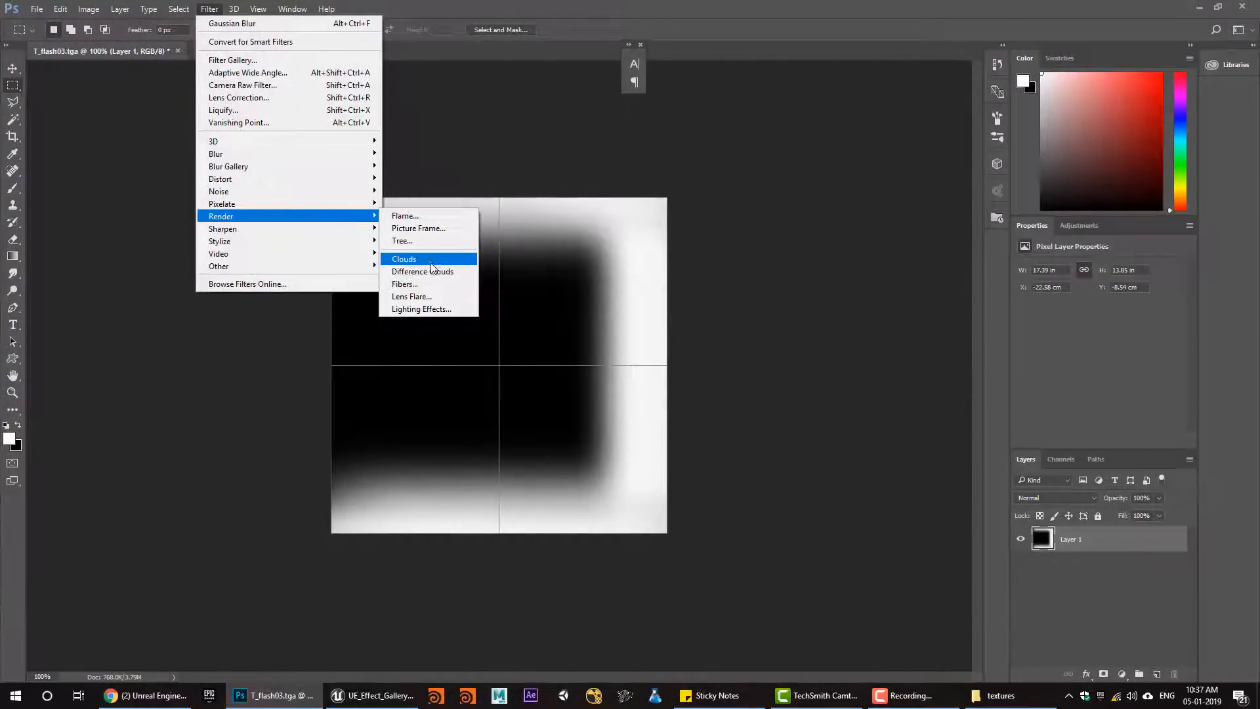
{"action": "left_click", "coordinate": [430, 260]}
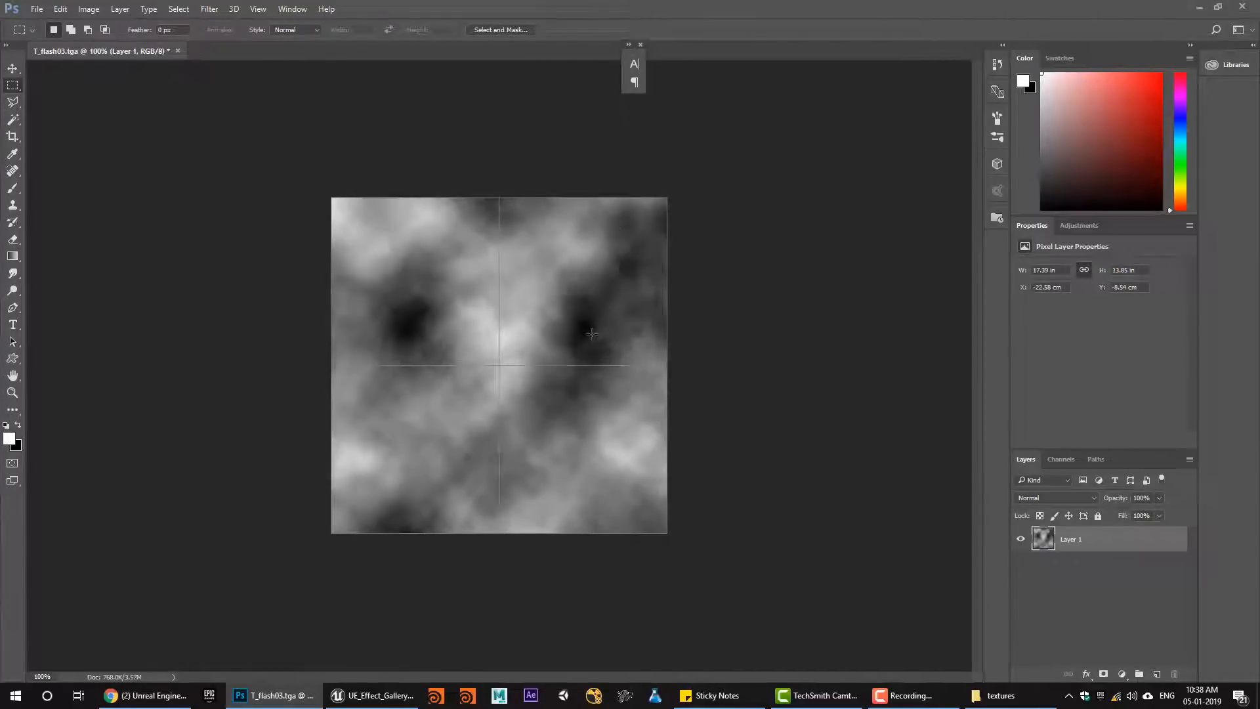
{"action": "key", "text": "ctrl+f"}
{"action": "key", "text": "ctrl+f"}
{"action": "key", "text": "ctrl+f"}
{"action": "key", "text": "ctrl+f"}
{"action": "key", "text": "ctrl+f"}
{"action": "key", "text": "ctrl+f"}
{"action": "key", "text": "ctrl+f"}
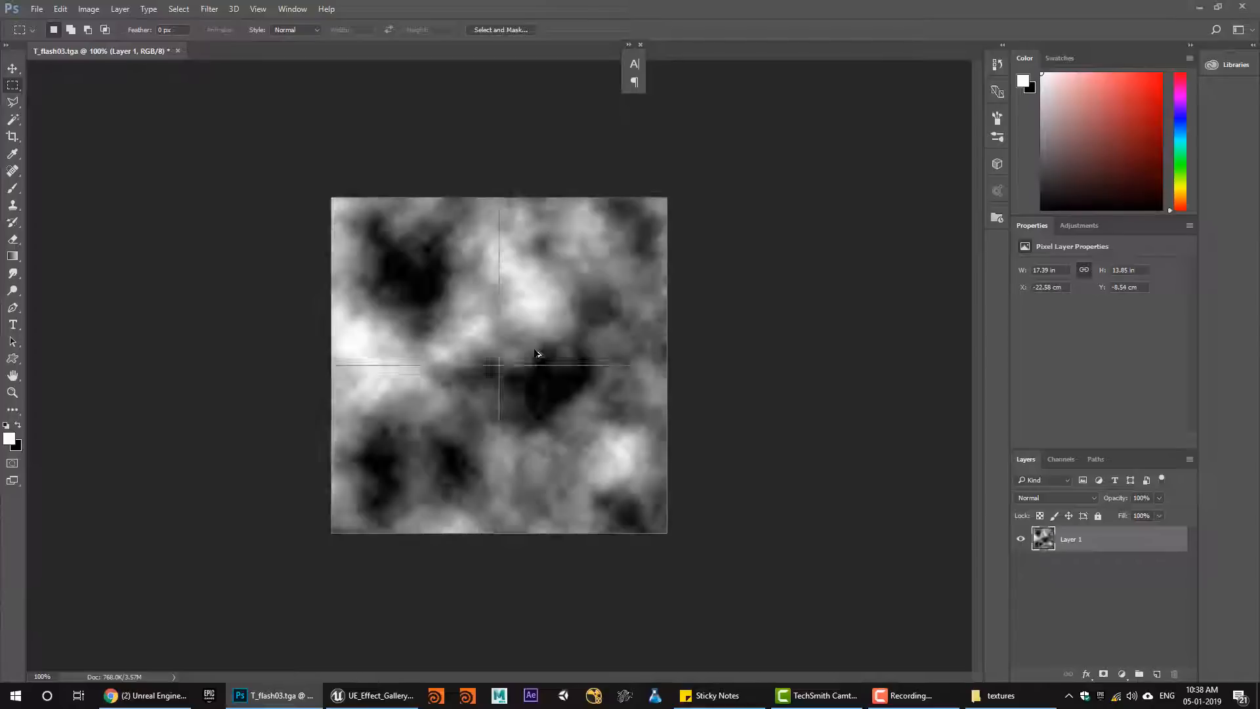
{"action": "key", "text": "ctrl+f"}
{"action": "key", "text": "ctrl+f"}
{"action": "key", "text": "ctrl+f"}
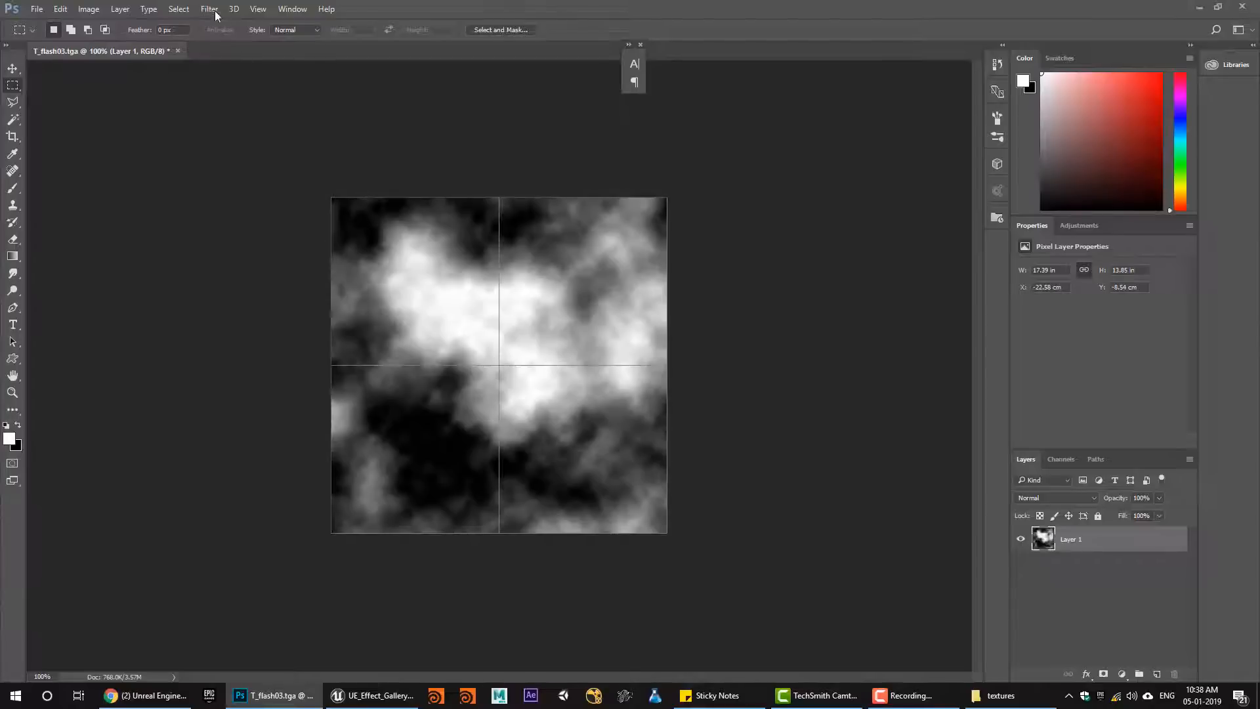
Reapply Clouds to the whole layer, and once more inside a rectangular selection just right of and below the canvas centre
{"action": "left_click", "coordinate": [210, 9]}
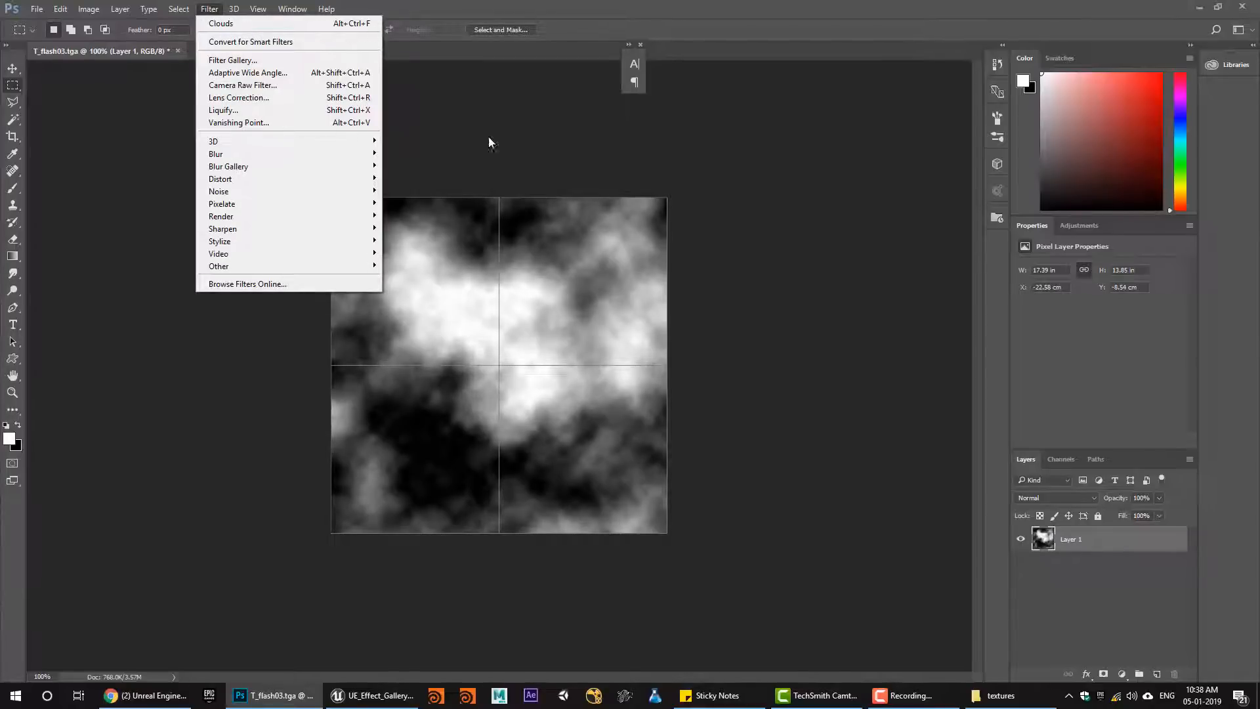
{"action": "left_click", "coordinate": [530, 292]}
{"action": "key", "text": "ctrl+f"}
{"action": "key", "text": "ctrl+f"}
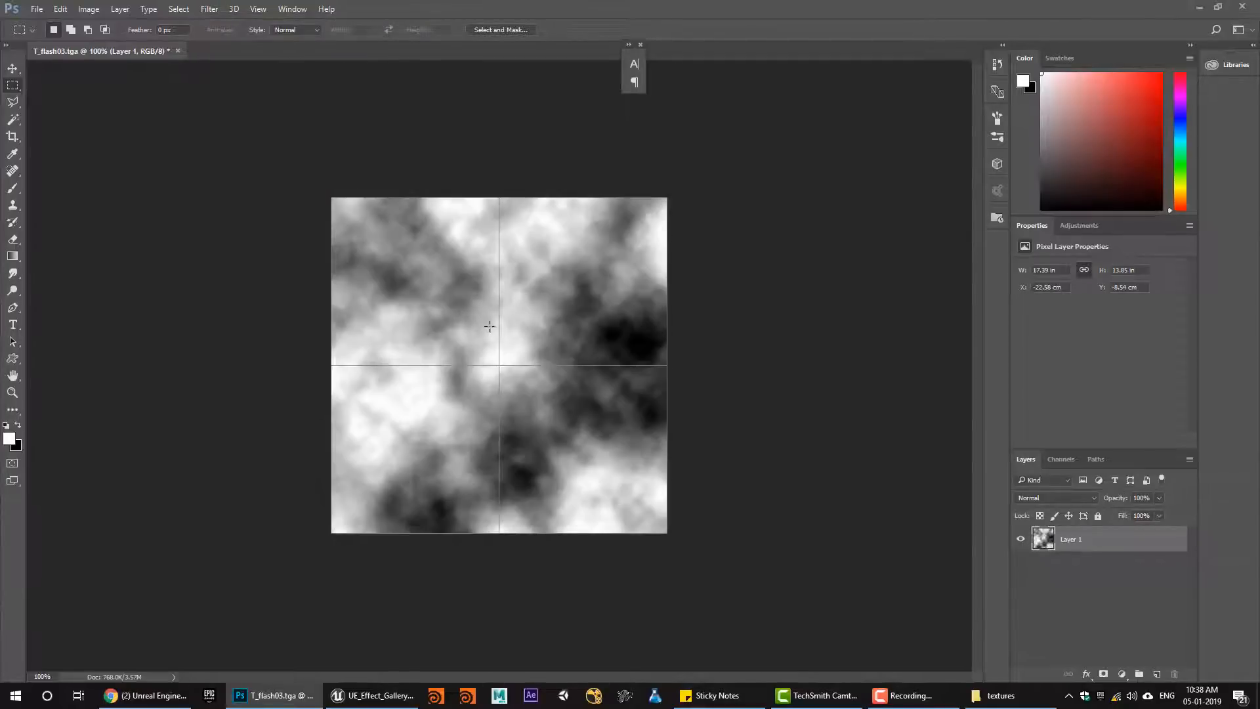
{"action": "key", "text": "ctrl+f"}
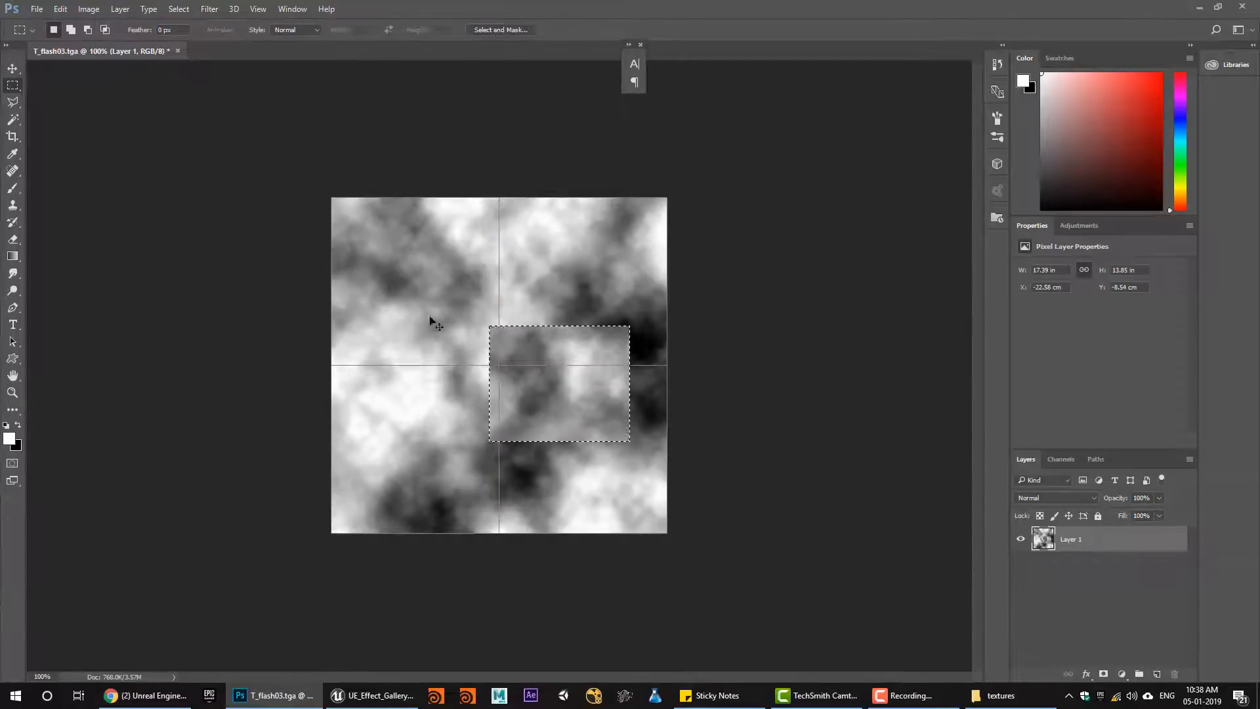
Cancel quitting Photoshop, minimize it, and close the smoke texture in Unreal Engine to return to the p_animtrail_particles system
{"action": "left_click", "coordinate": [1244, 7]}
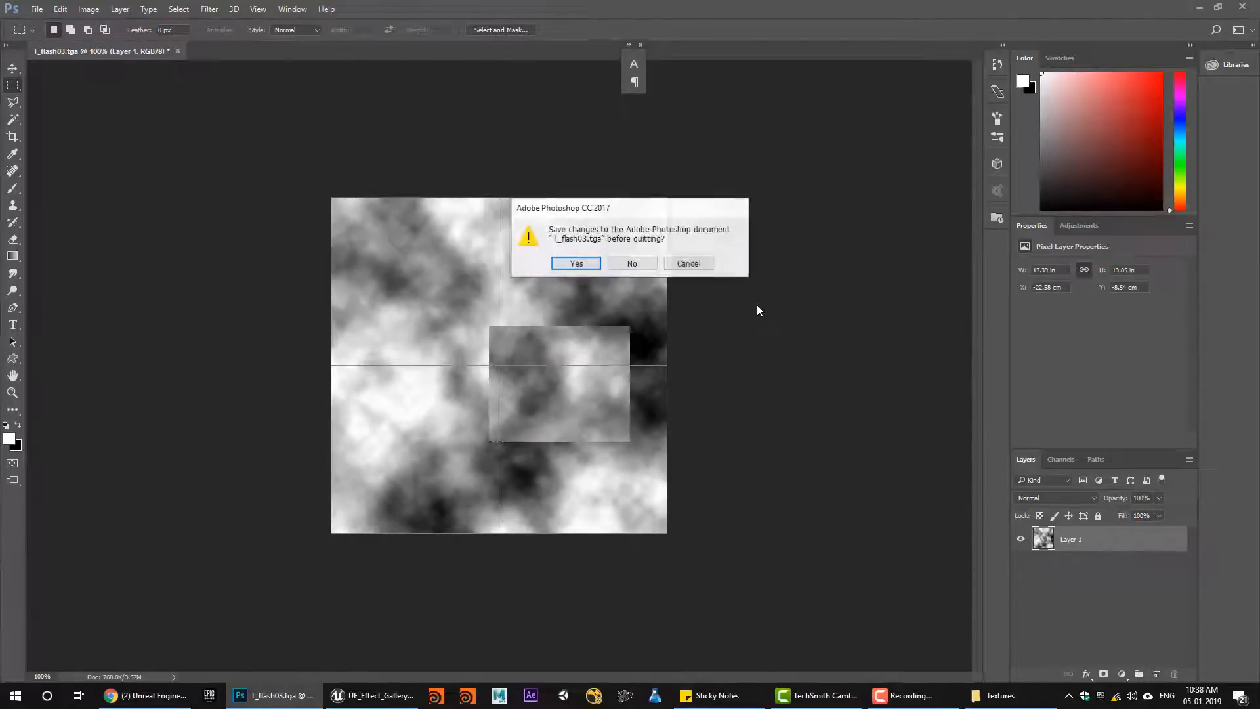
{"action": "left_click", "coordinate": [688, 263]}
{"action": "left_click", "coordinate": [1199, 7]}
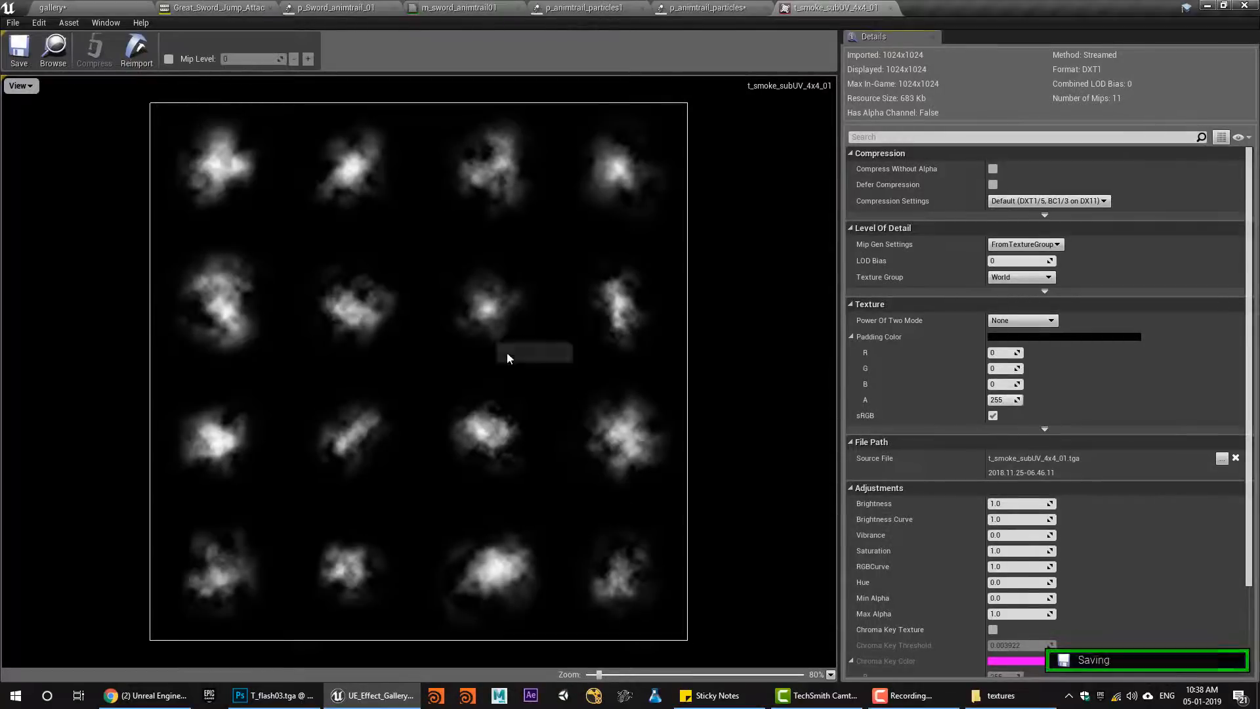
{"action": "middle_click", "coordinate": [817, 5]}
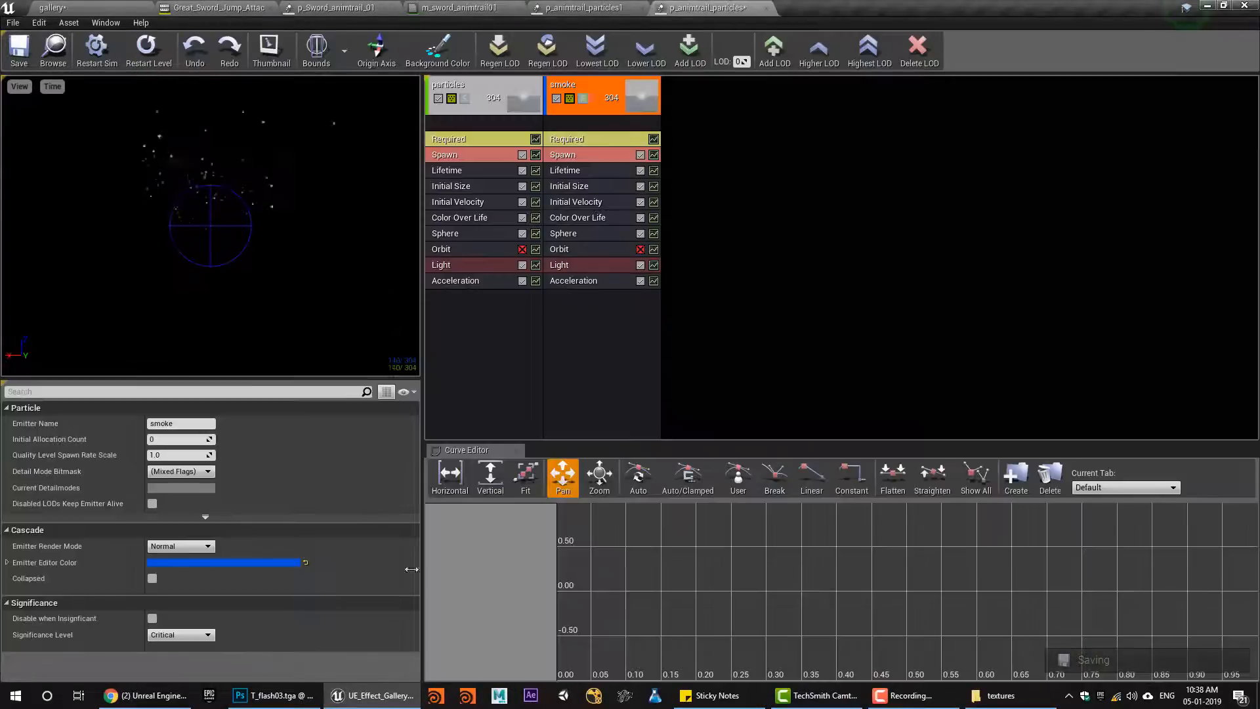
Find which assets reference the t_smoke_subUV_4x4_01 texture and open its m_smoke01 material for editing
{"action": "left_click", "coordinate": [116, 6]}
{"action": "right_click", "coordinate": [827, 597]}
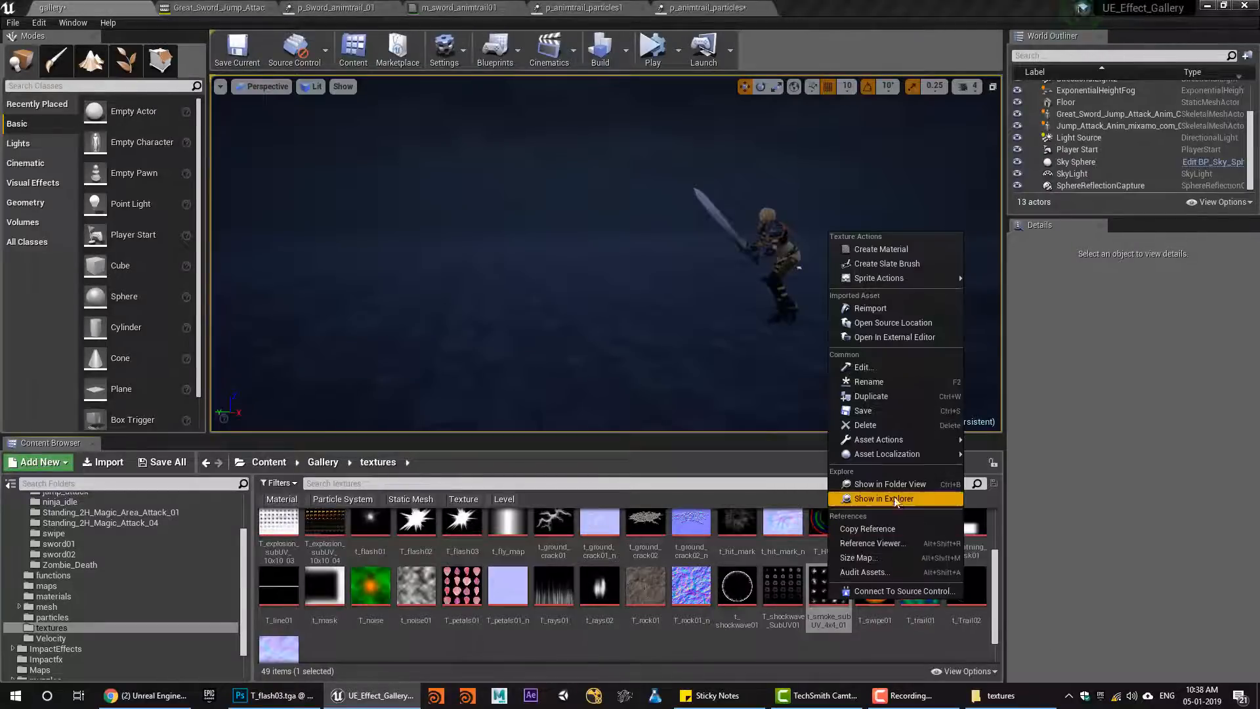
{"action": "left_click", "coordinate": [866, 544]}
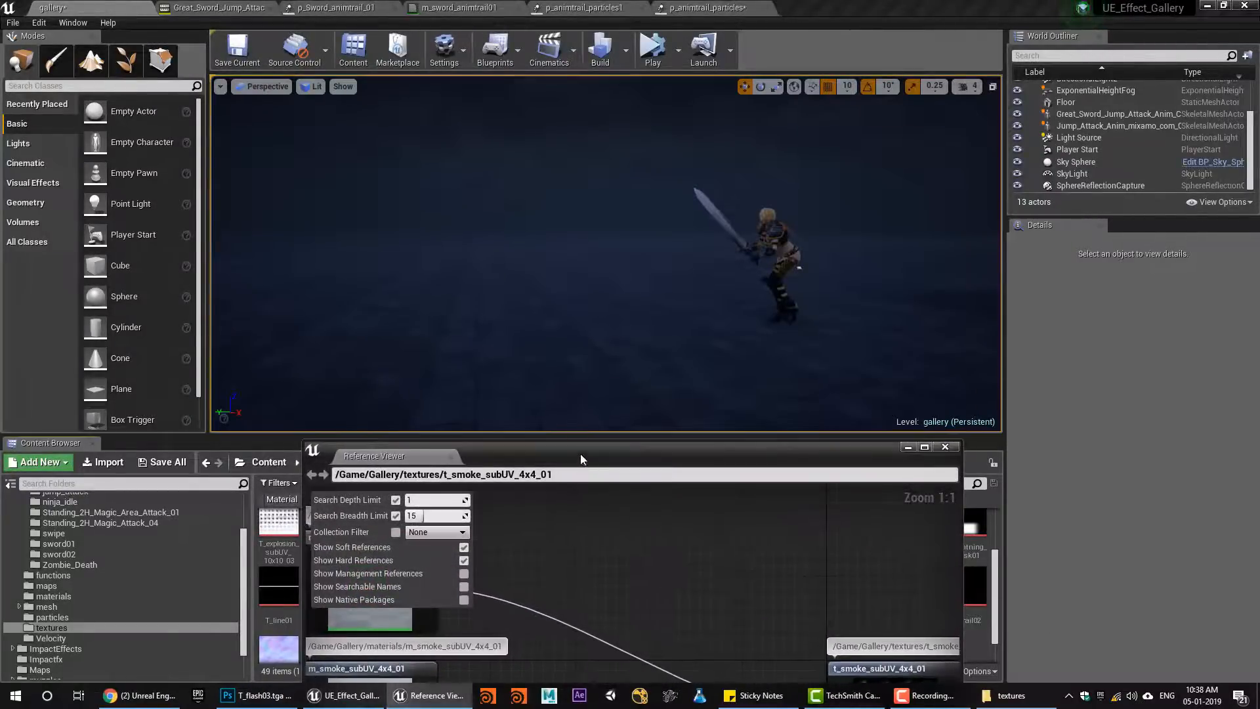
{"action": "left_click_drag", "start_coordinate": [580, 454], "coordinate": [453, 170]}
{"action": "right_click_drag", "start_coordinate": [403, 330], "coordinate": [571, 283]}
{"action": "scroll", "coordinate": [506, 348], "scroll_direction": "down", "scroll_amount": 1}
{"action": "right_click_drag", "start_coordinate": [506, 348], "coordinate": [506, 425]}
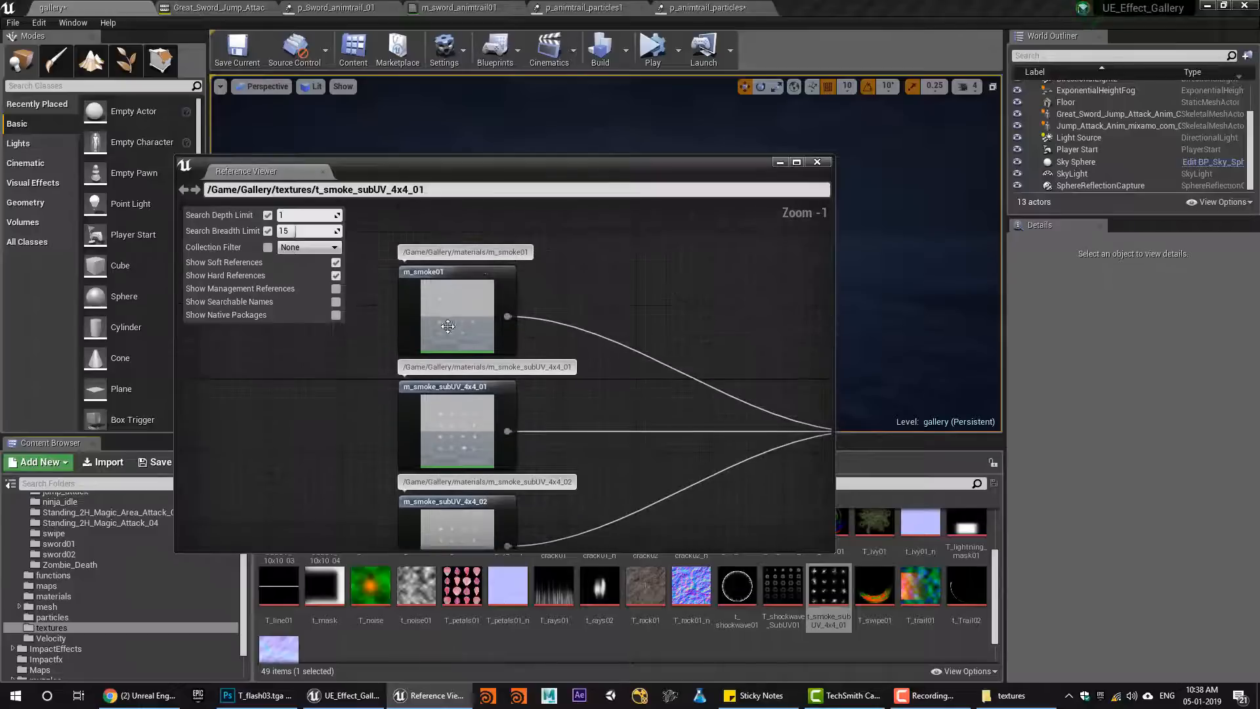
{"action": "right_click", "coordinate": [447, 326]}
{"action": "left_click", "coordinate": [502, 345]}
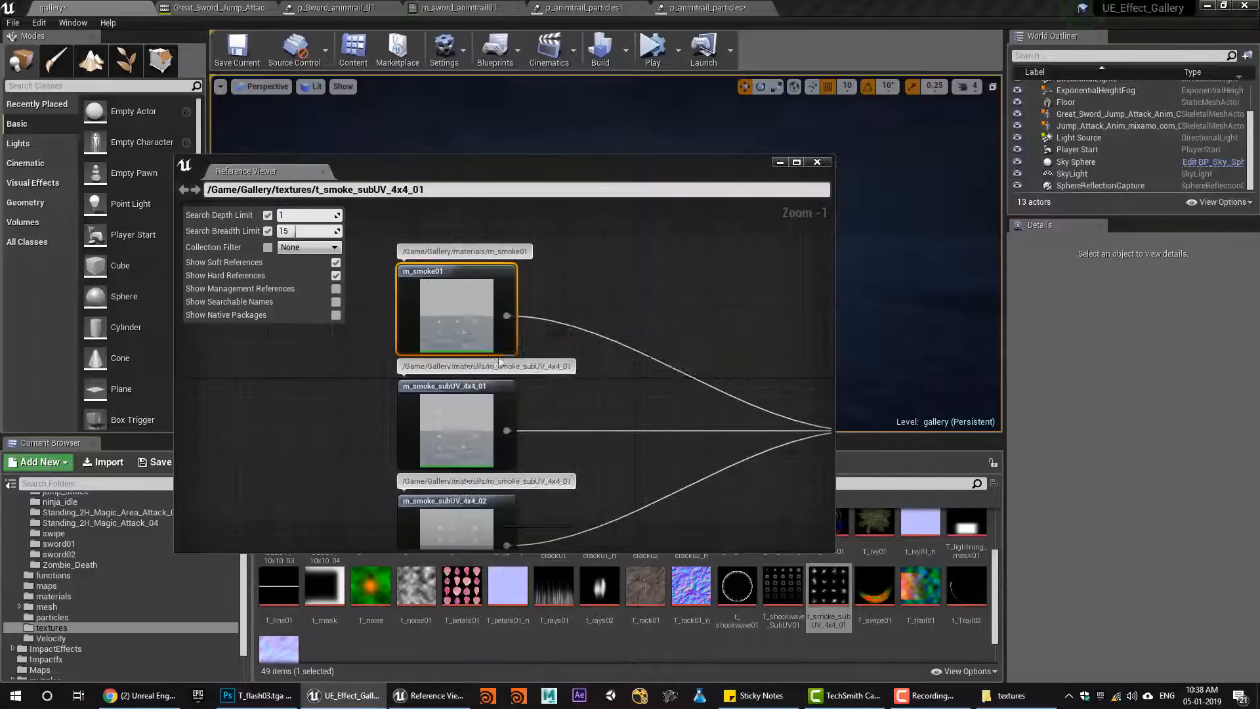
Examine the m_smoke01 node graph, including its texture samples and material settings, and close the Reference Viewer
{"action": "left_click_drag", "start_coordinate": [633, 172], "coordinate": [1189, 341]}
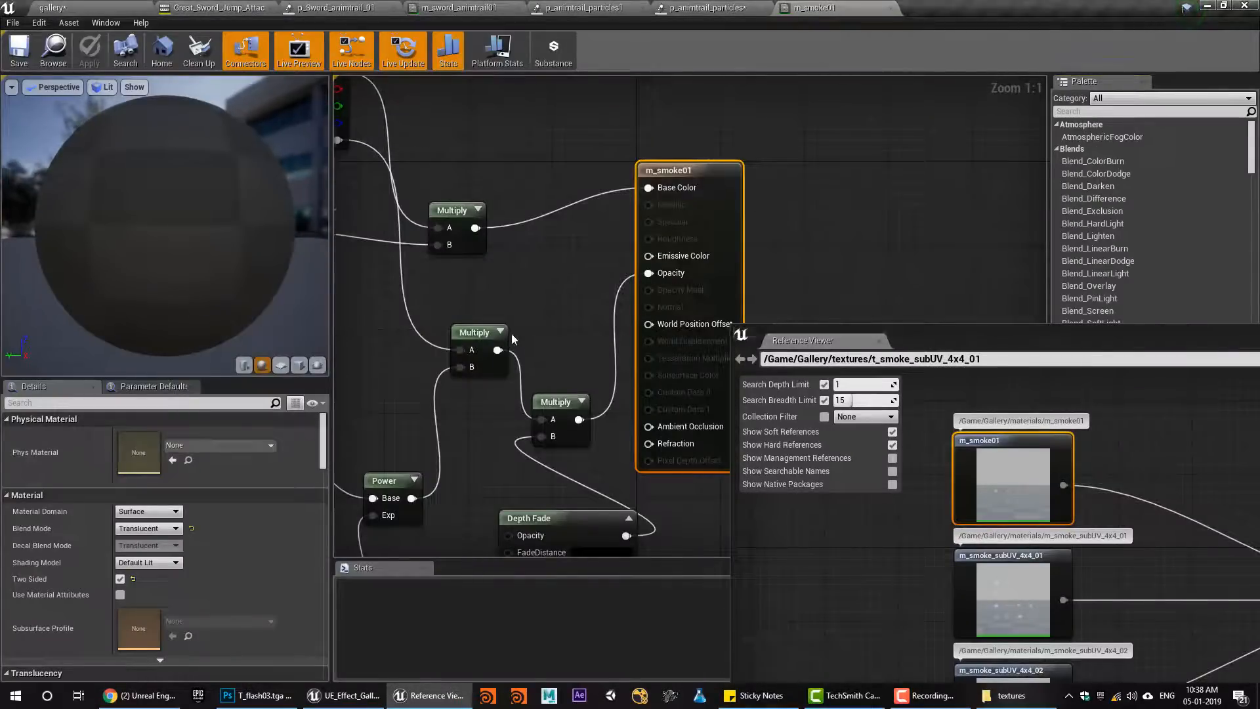
{"action": "right_click_drag", "start_coordinate": [513, 340], "coordinate": [672, 294]}
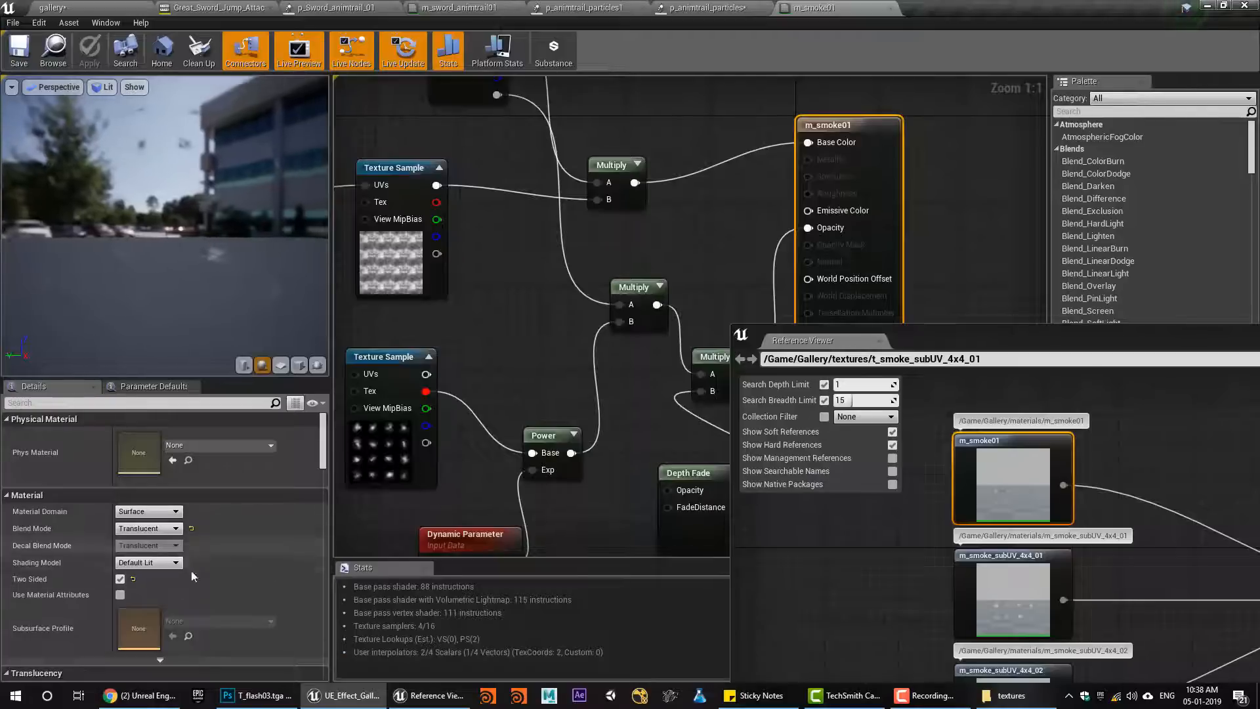
{"action": "left_click_drag", "start_coordinate": [1109, 345], "coordinate": [574, 364]}
{"action": "left_click", "coordinate": [843, 351]}
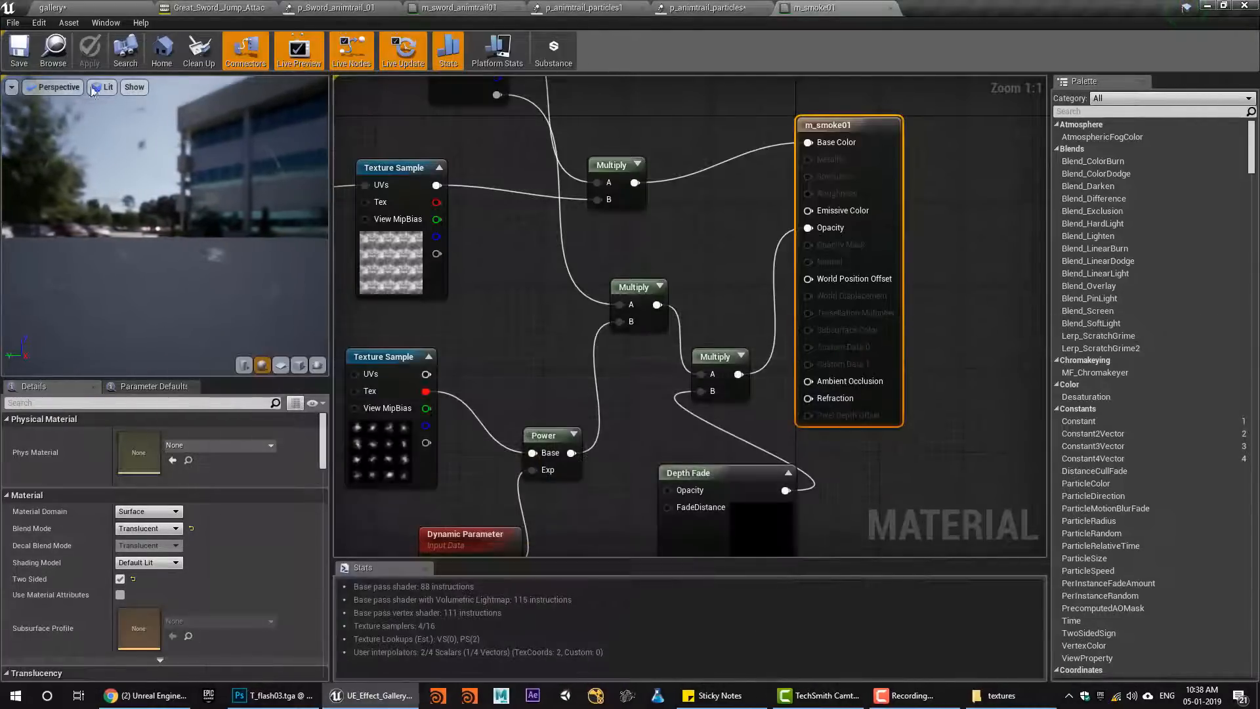
Locate m_smoke01 in the Content Browser and assign it as the smoke emitter's material in p_animtrail_particles
{"action": "left_click", "coordinate": [53, 51]}
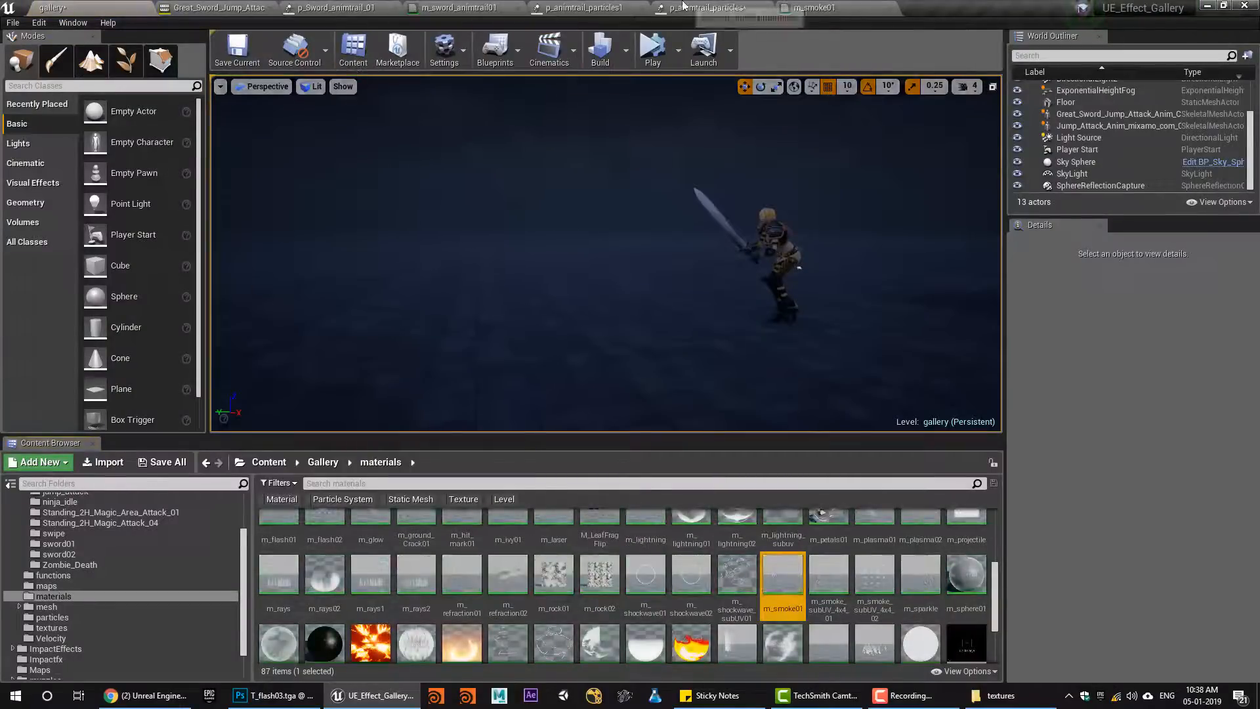
{"action": "left_click", "coordinate": [705, 8]}
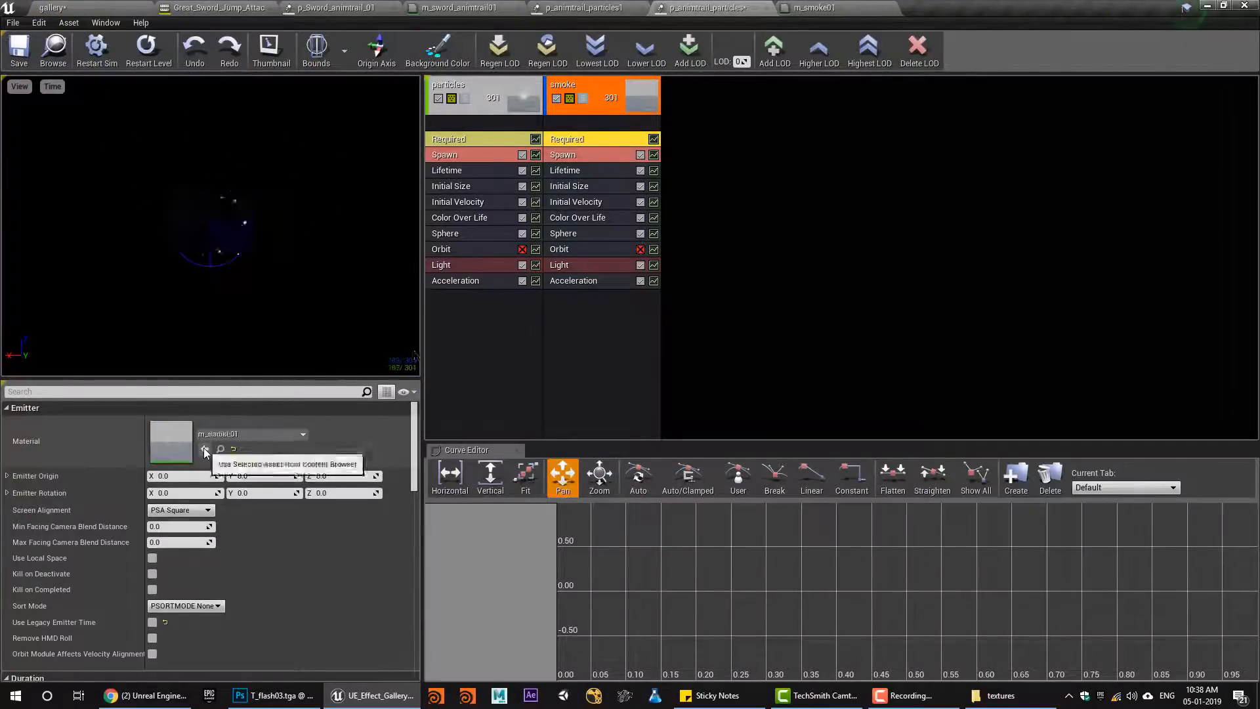
{"action": "left_click", "coordinate": [204, 449]}
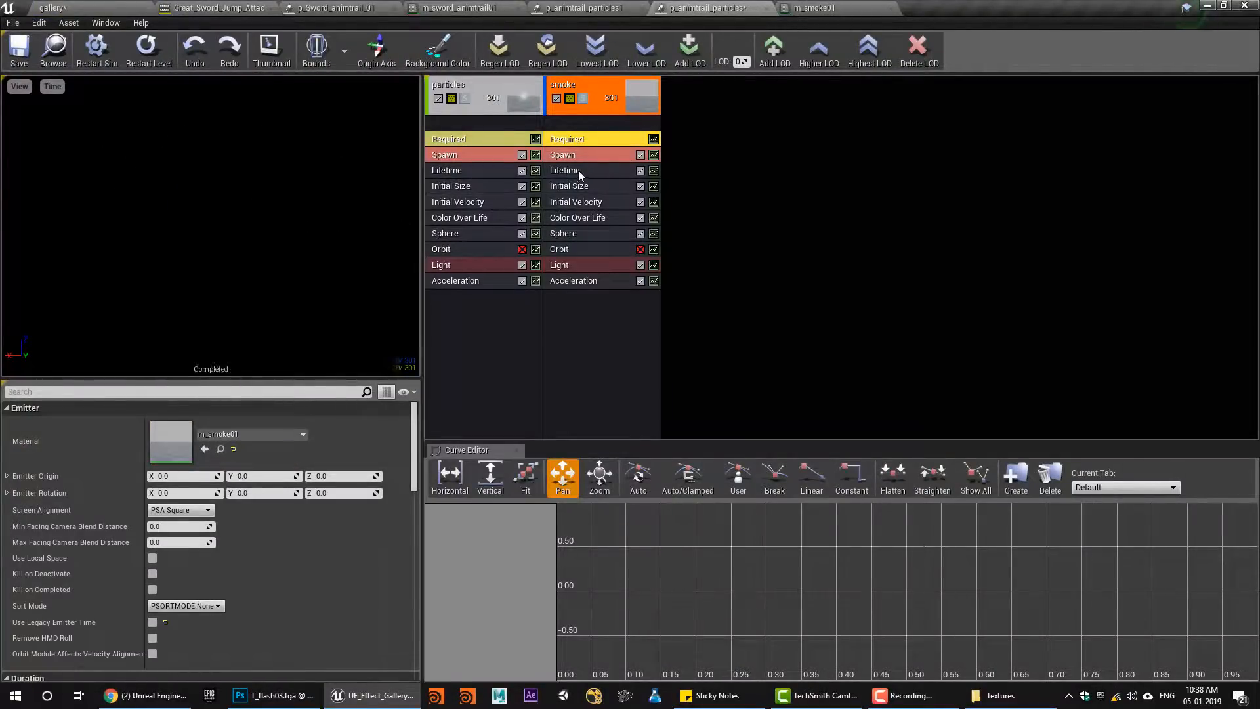
Set the smoke emitter's maximum Initial Size to 200 on X, Y and Z
{"action": "left_click", "coordinate": [570, 186]}
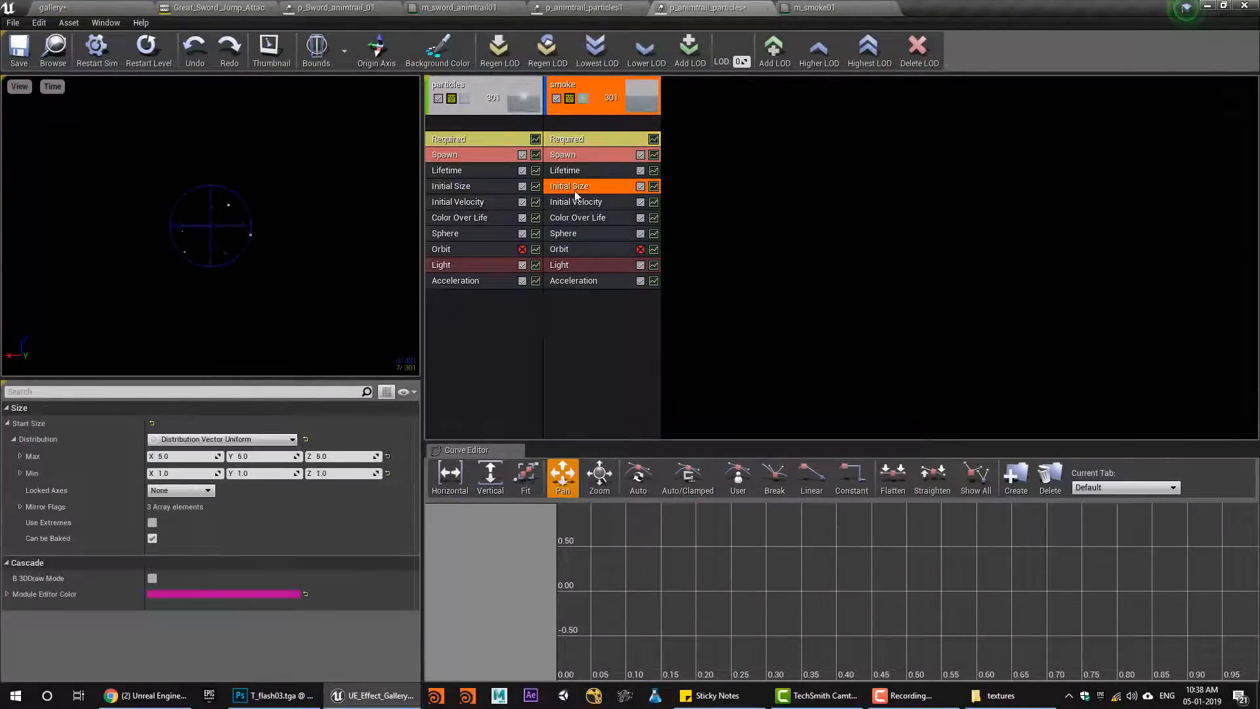
{"action": "left_click", "coordinate": [179, 452]}
{"action": "type", "text": "200"}
{"action": "left_click", "coordinate": [260, 456]}
{"action": "type", "text": "200"}
{"action": "left_click", "coordinate": [358, 457]}
{"action": "type", "text": "200"}
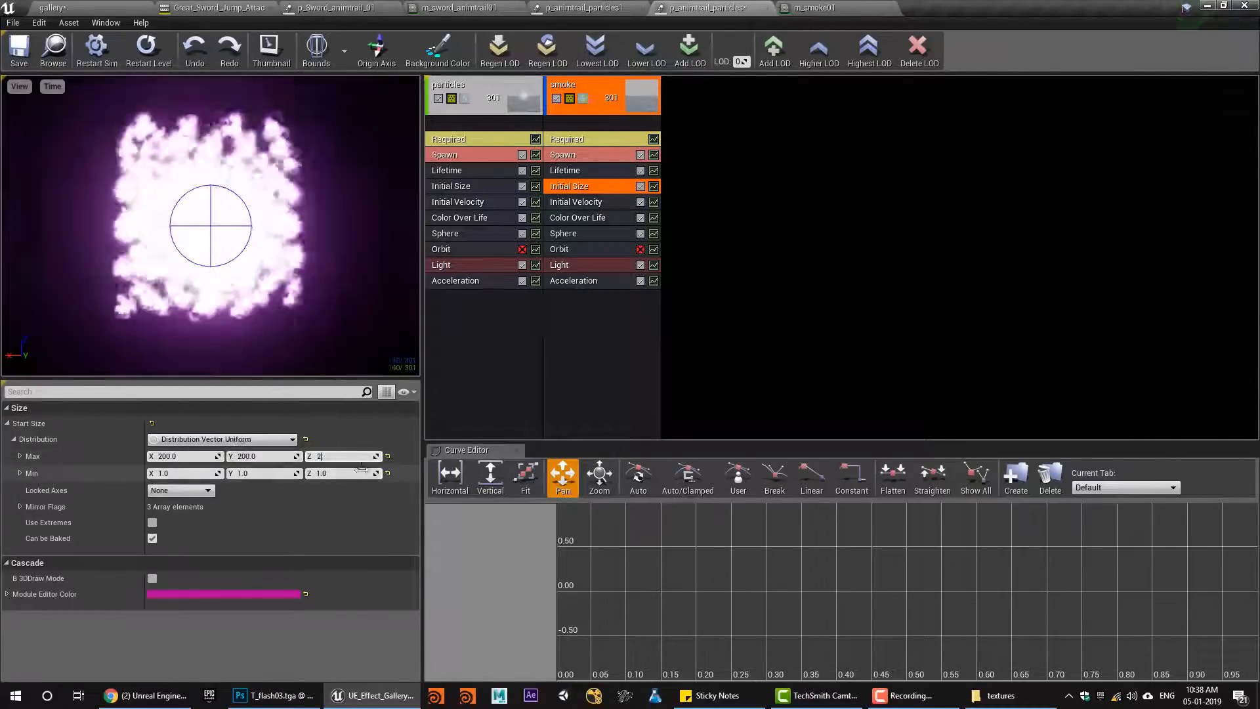
Set the smoke emitter's maximum Initial Size to 100 on X, Y and Z
{"action": "left_click", "coordinate": [337, 474]}
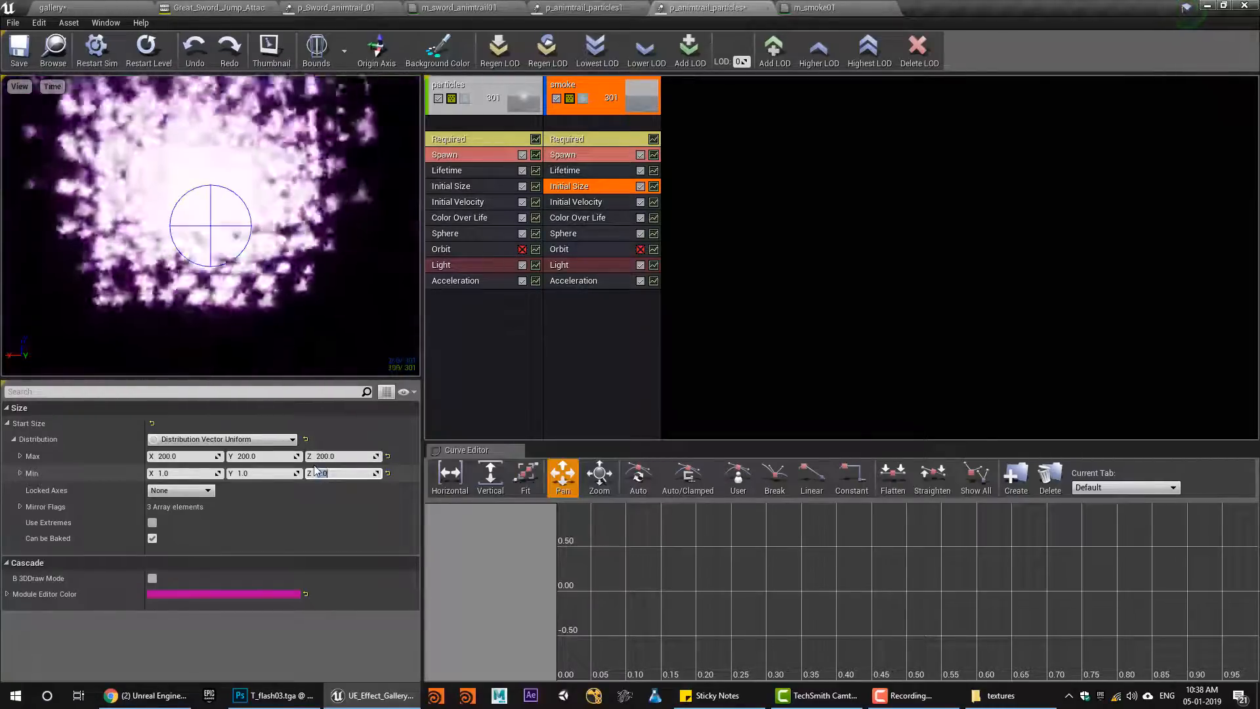
{"action": "type", "text": "100"}
{"action": "left_click", "coordinate": [271, 458]}
{"action": "type", "text": "100"}
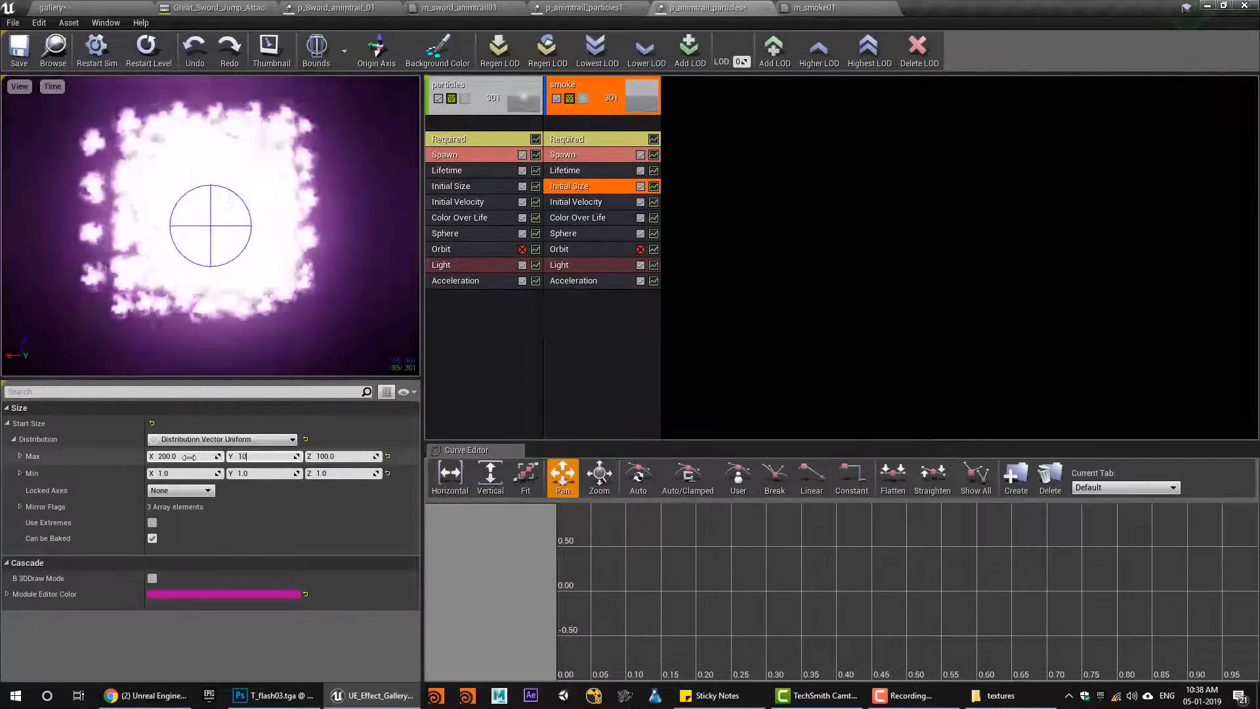
{"action": "left_click", "coordinate": [189, 457]}
{"action": "type", "text": "100"}
Set the smoke emitter's minimum Initial Size to 50 on X, Y and Z
{"action": "left_click", "coordinate": [211, 472]}
{"action": "type", "text": "50"}
{"action": "left_click", "coordinate": [286, 474]}
{"action": "type", "text": "50"}
{"action": "left_click", "coordinate": [368, 473]}
{"action": "type", "text": "50"}
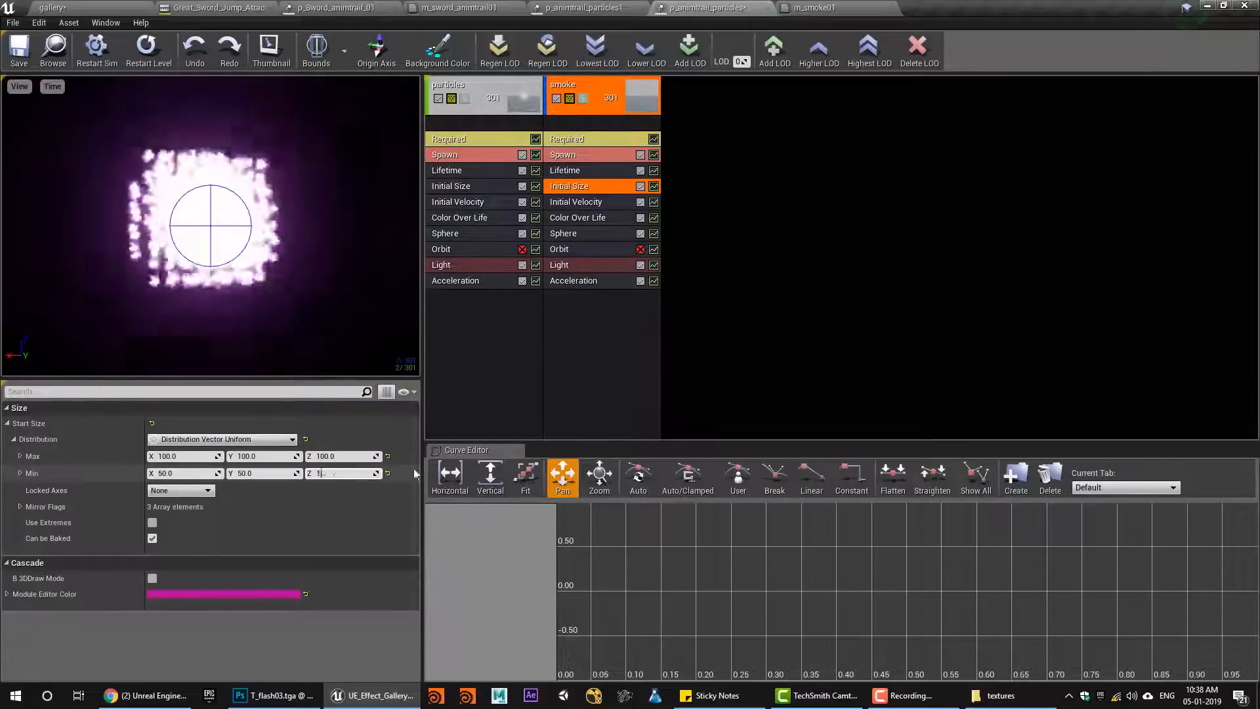
{"action": "key", "text": "Return"}
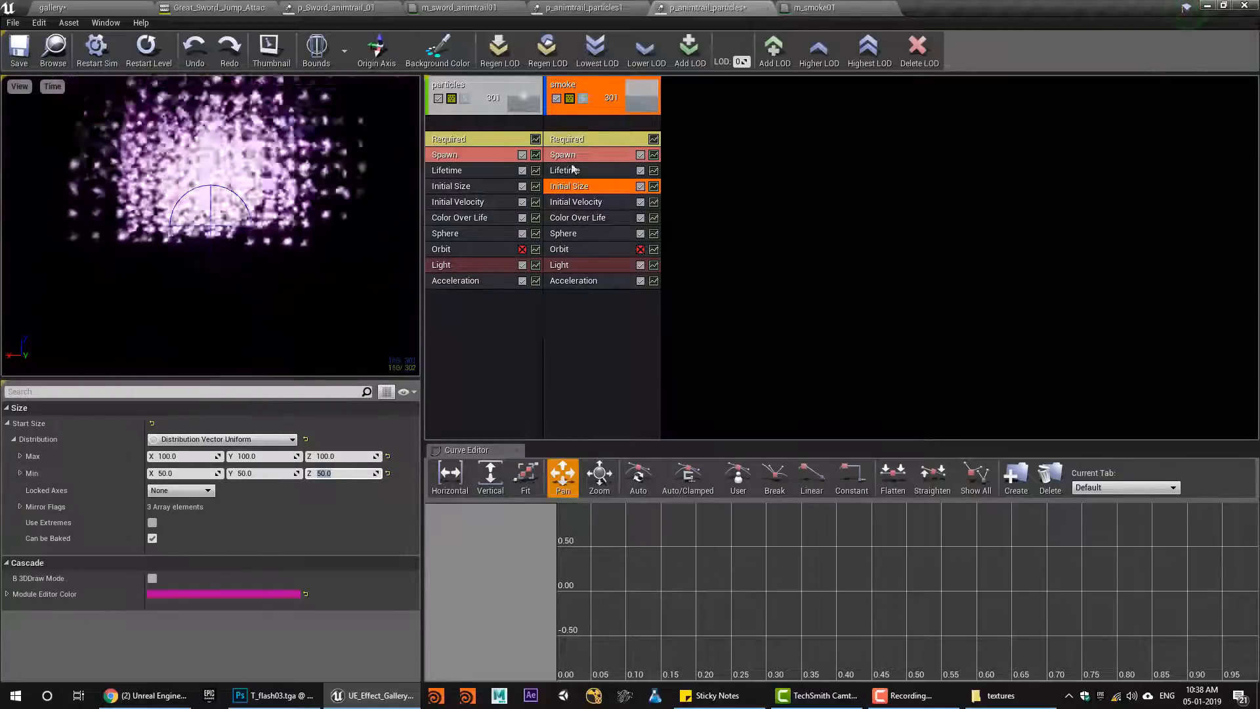
Configure the smoke emitter's Sub UV with 4 horizontal and 4 vertical sub images and Random interpolation
{"action": "left_click", "coordinate": [571, 139]}
{"action": "scroll", "coordinate": [191, 593], "scroll_direction": "down", "scroll_amount": 10}
{"action": "scroll", "coordinate": [197, 588], "scroll_direction": "down", "scroll_amount": 10}
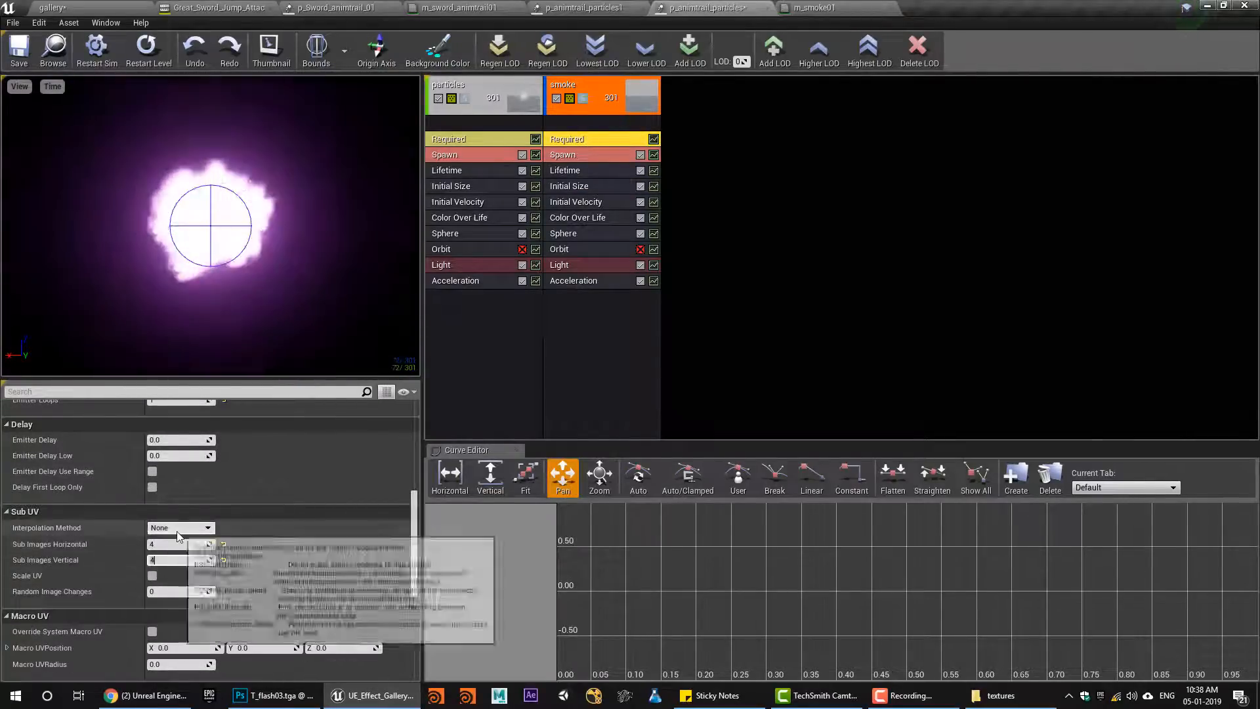
{"action": "left_click", "coordinate": [180, 527]}
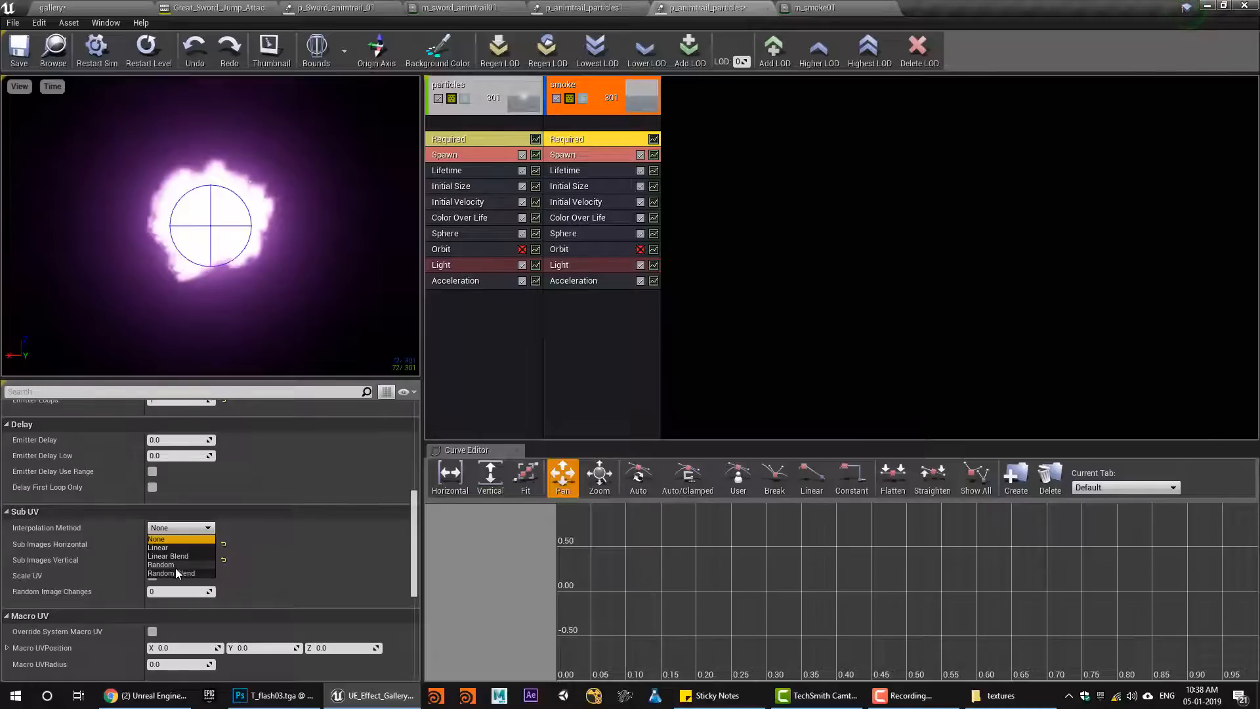
{"action": "left_click", "coordinate": [175, 566]}
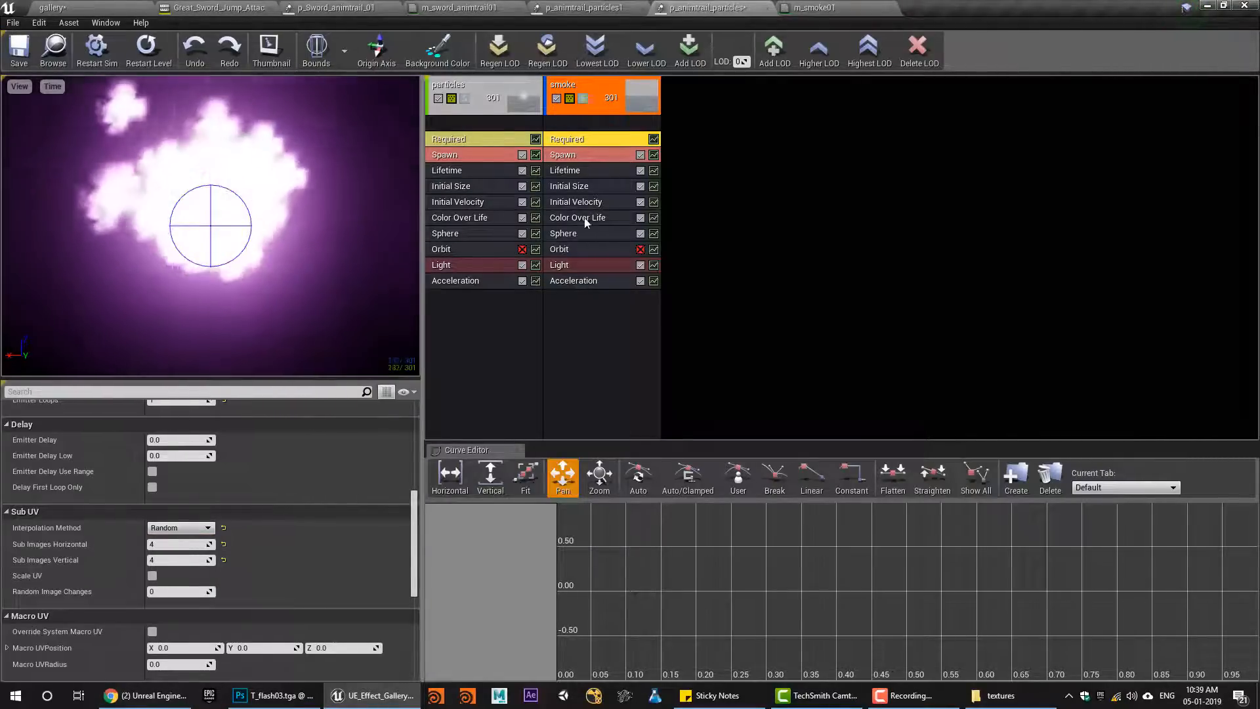
Set the smoke emitter's first Color Over Life point to white, with R, G and B at 1
{"action": "left_click", "coordinate": [579, 217]}
{"action": "scroll", "coordinate": [205, 508], "scroll_direction": "up", "scroll_amount": 4}
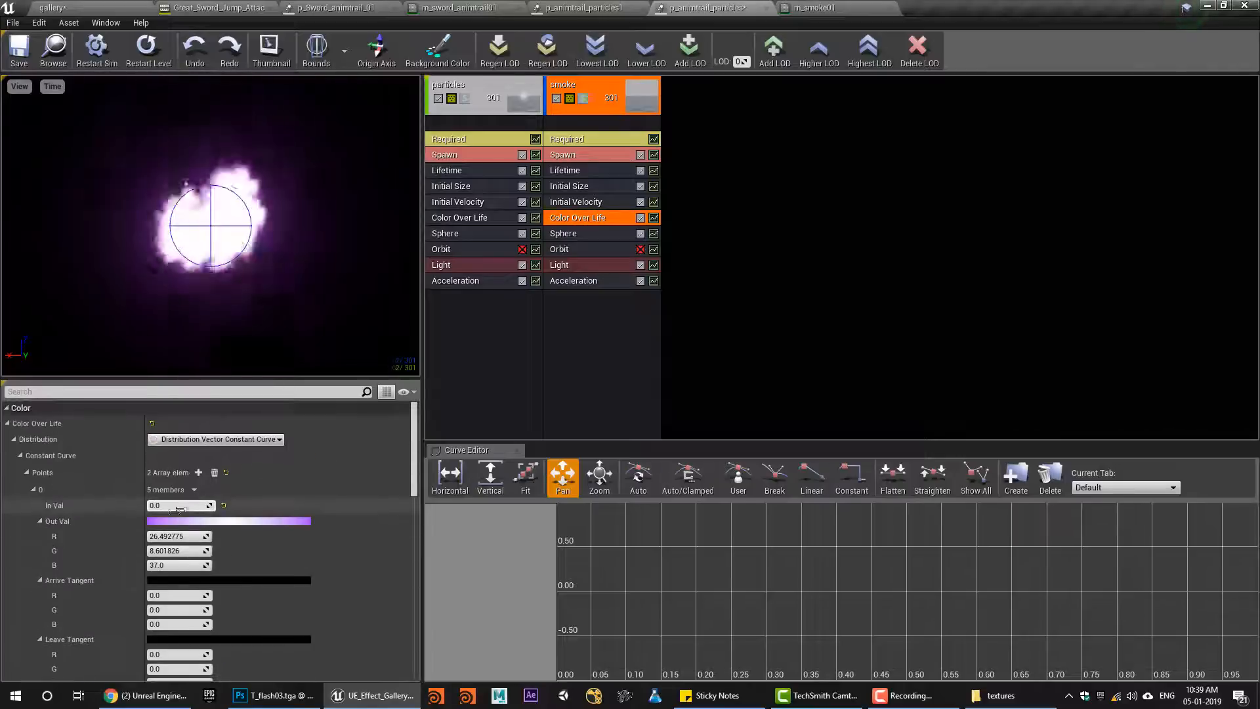
{"action": "left_click", "coordinate": [174, 536]}
{"action": "type", "text": "0"}
{"action": "key", "text": "Tab"}
{"action": "left_click", "coordinate": [173, 536]}
{"action": "type", "text": "1"}
{"action": "left_click", "coordinate": [170, 551]}
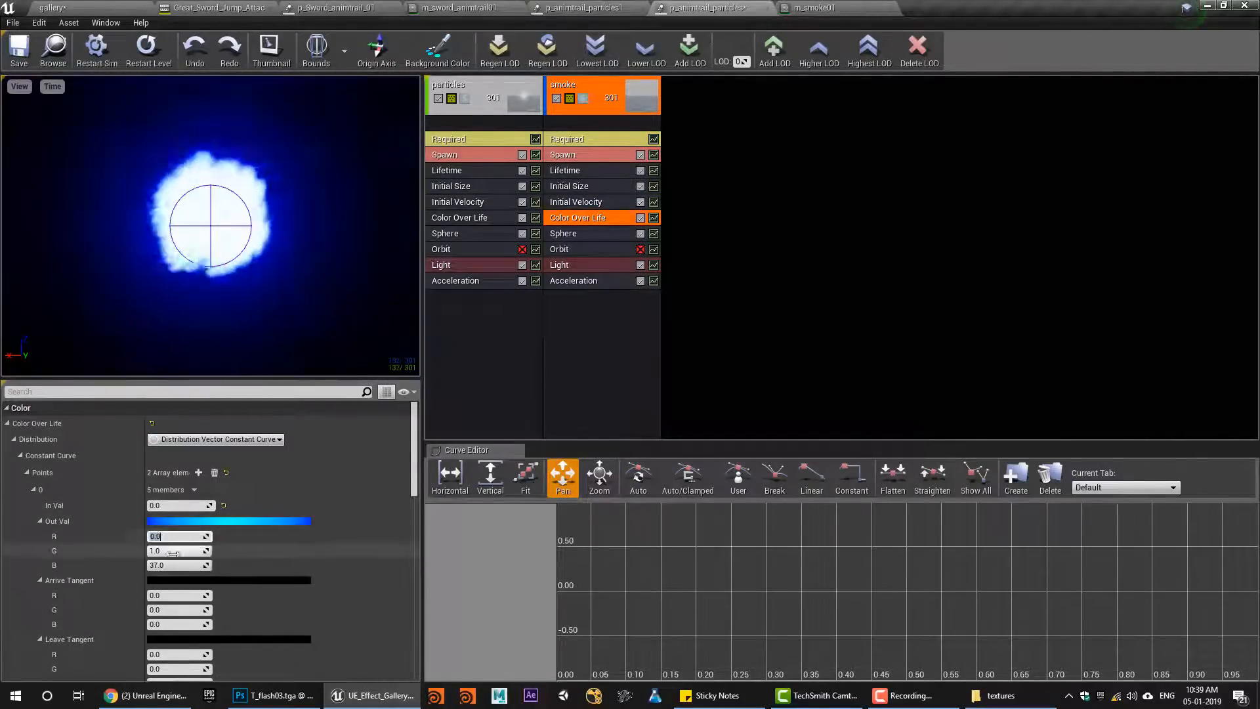
{"action": "type", "text": "1"}
{"action": "left_click", "coordinate": [171, 565]}
{"action": "type", "text": "1"}
{"action": "key", "text": "Return"}
{"action": "scroll", "coordinate": [230, 568], "scroll_direction": "down", "scroll_amount": 12}
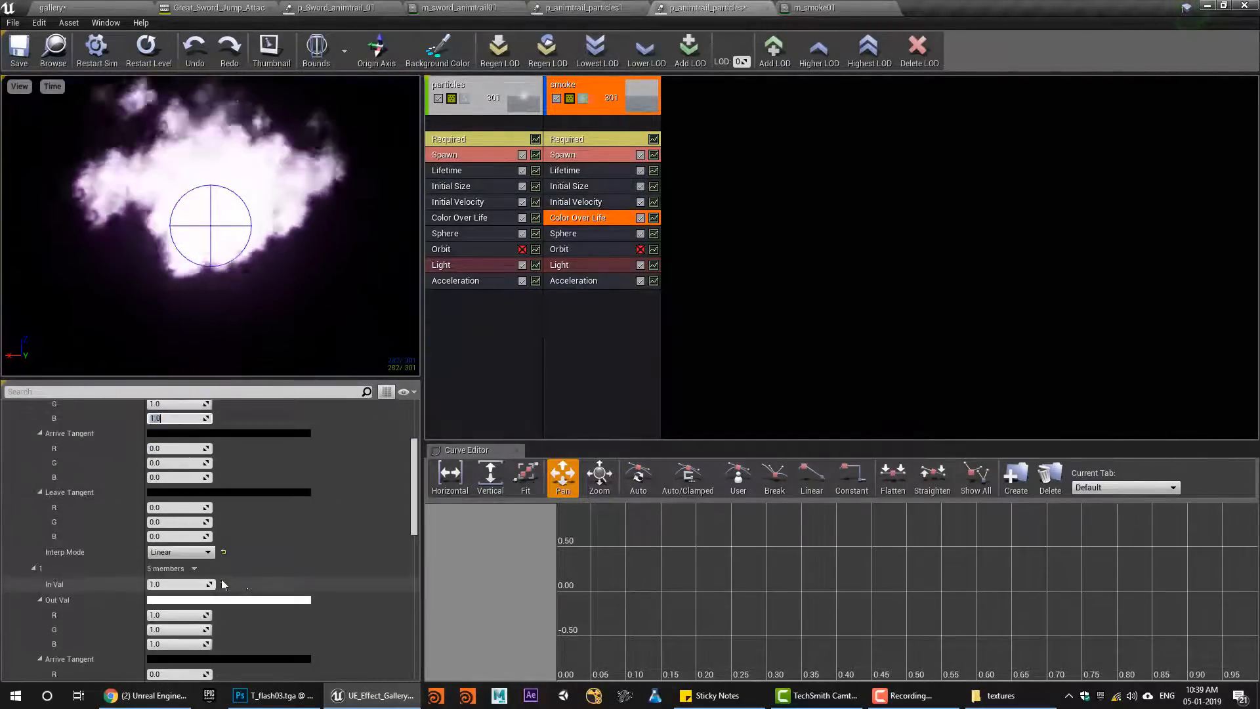
{"action": "scroll", "coordinate": [252, 485], "scroll_direction": "up", "scroll_amount": 12}
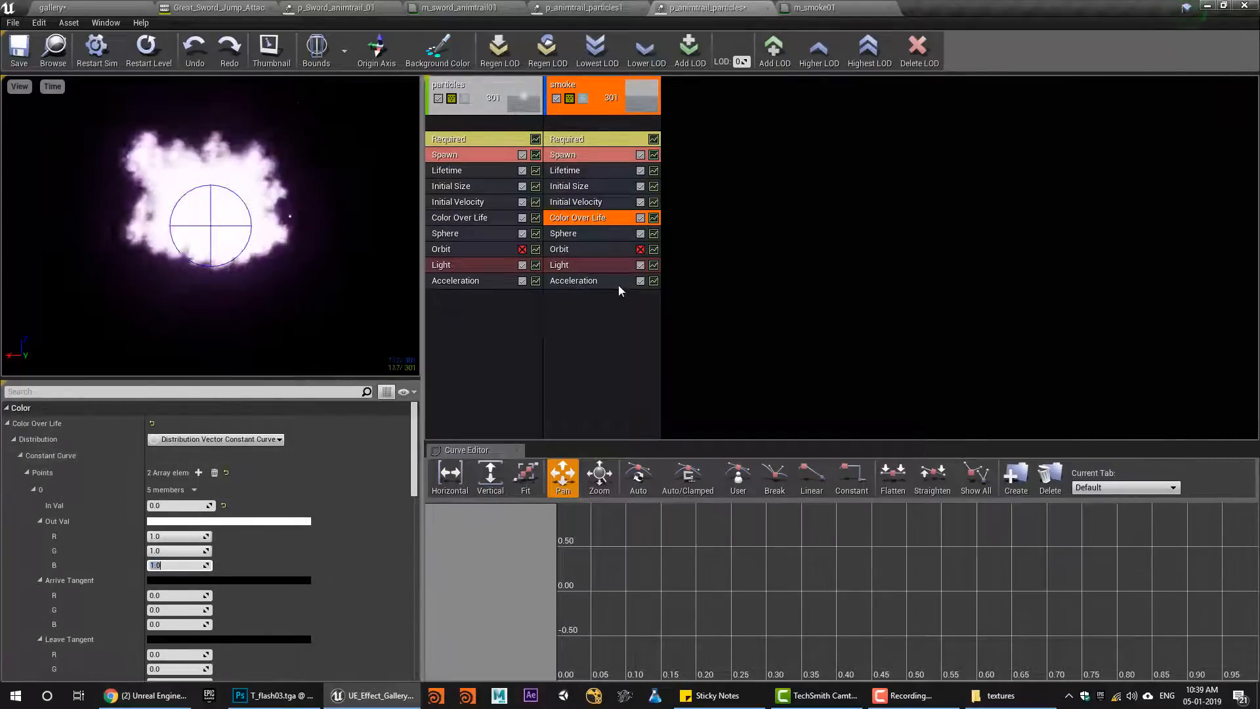
Delete the Light module from the smoke emitter and add a SubImage Index module
{"action": "left_click", "coordinate": [577, 265]}
{"action": "key", "text": "Delete"}
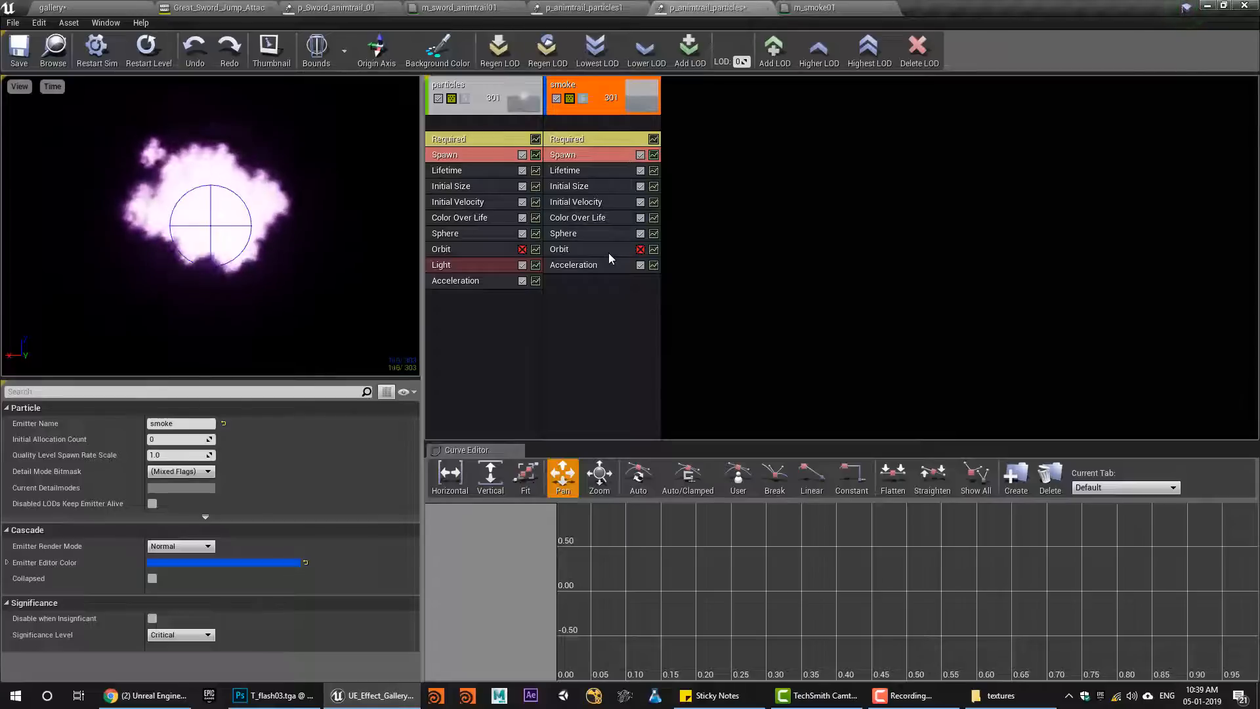
{"action": "right_click", "coordinate": [622, 307]}
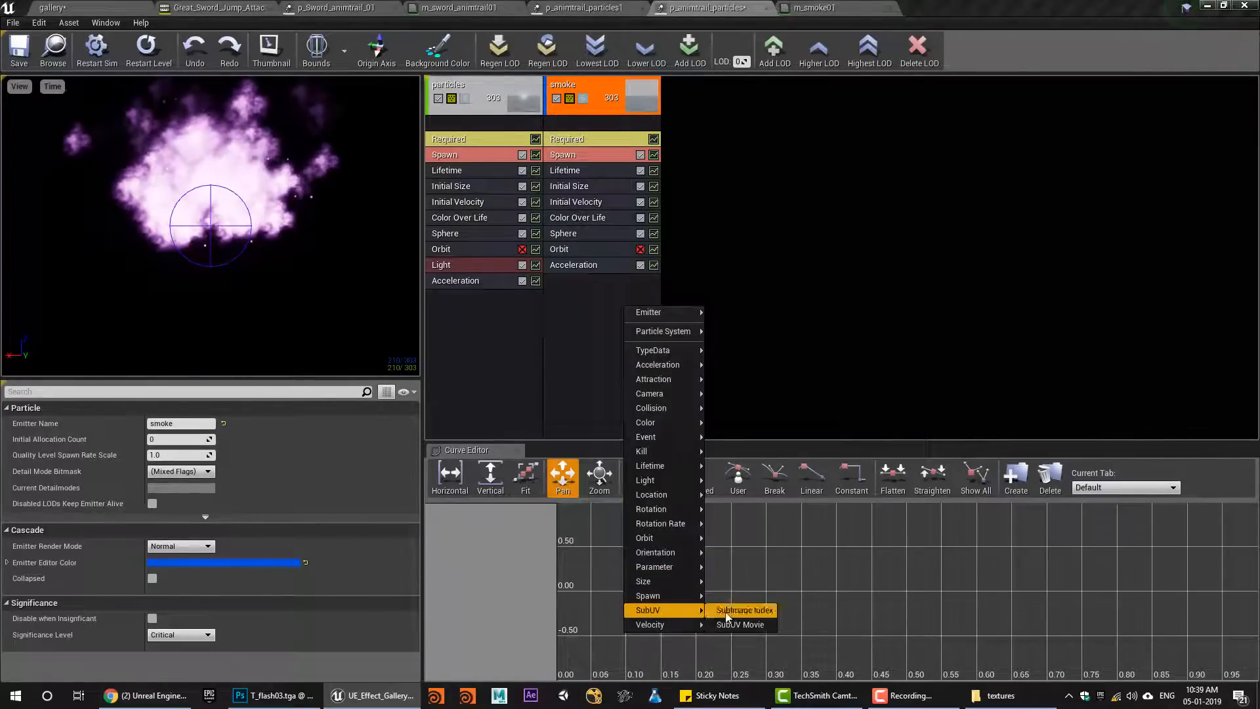
{"action": "left_click", "coordinate": [726, 616]}
Add an Initial Rotation module to the smoke emitter
{"action": "right_click", "coordinate": [588, 346]}
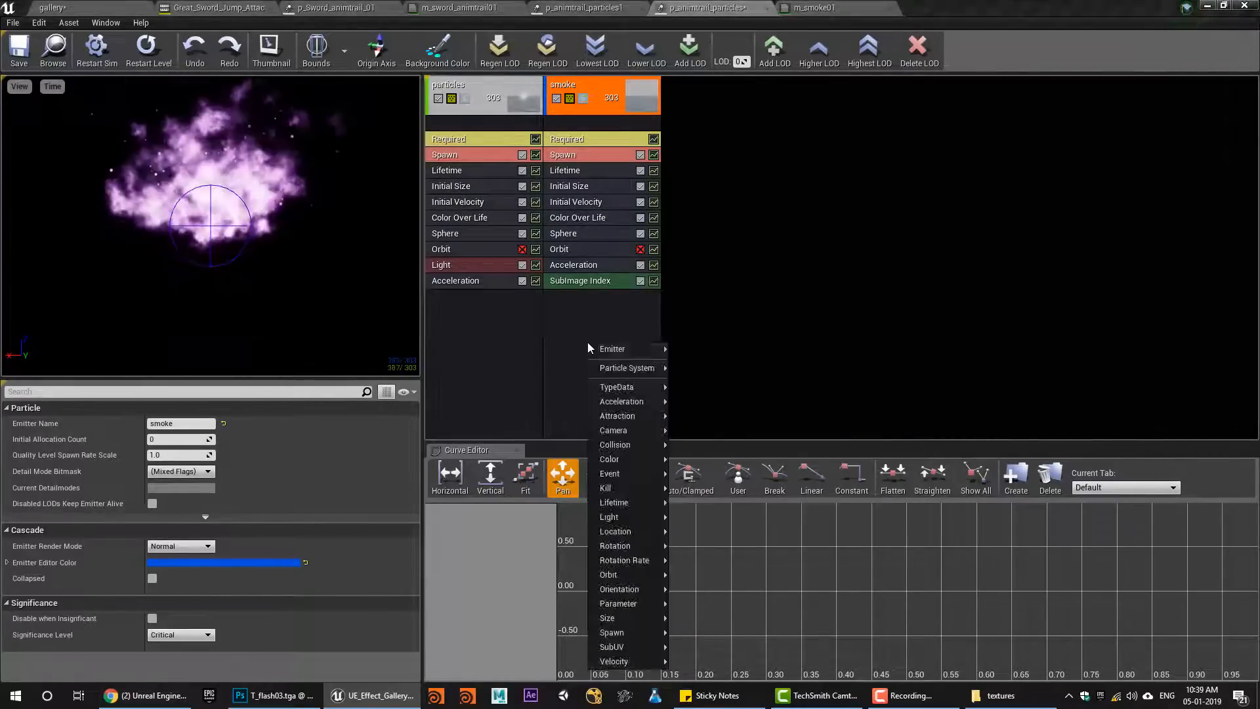
{"action": "mouse_move", "coordinate": [659, 548]}
{"action": "left_click", "coordinate": [706, 547]}
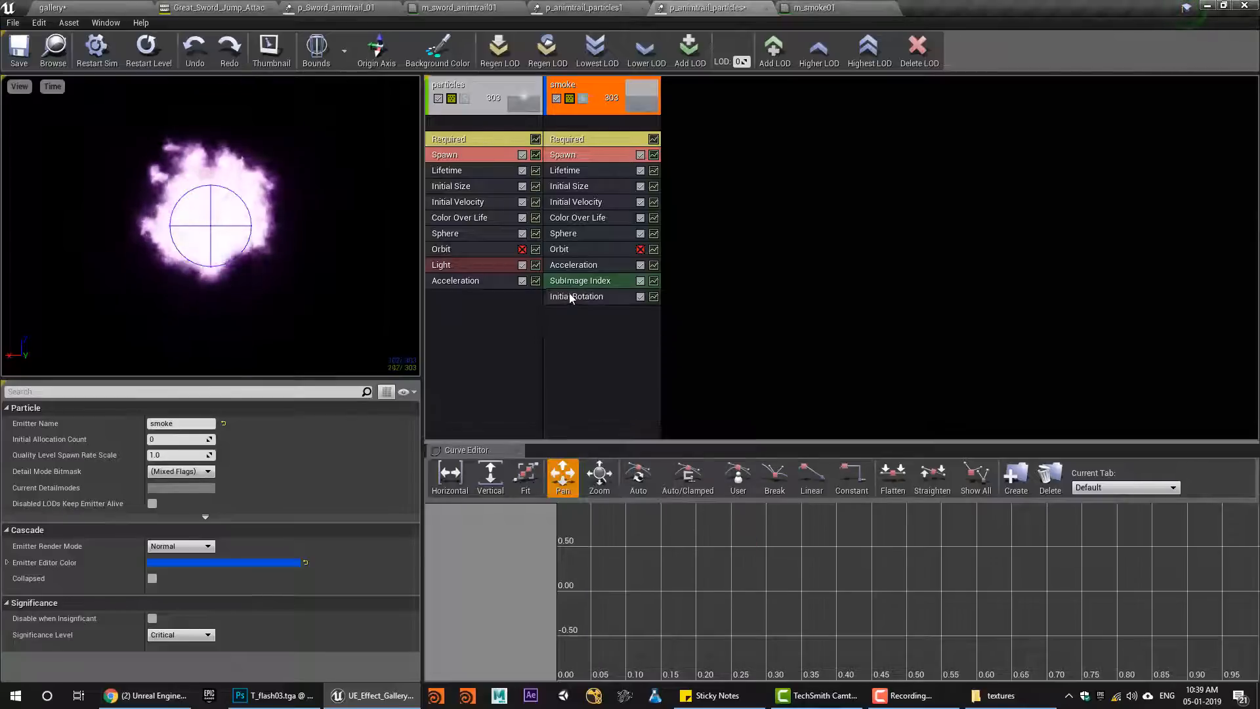
Add an Initial Rotation Rate module to the smoke emitter with Min 0.2 and Max -0.2
{"action": "right_click", "coordinate": [587, 340]}
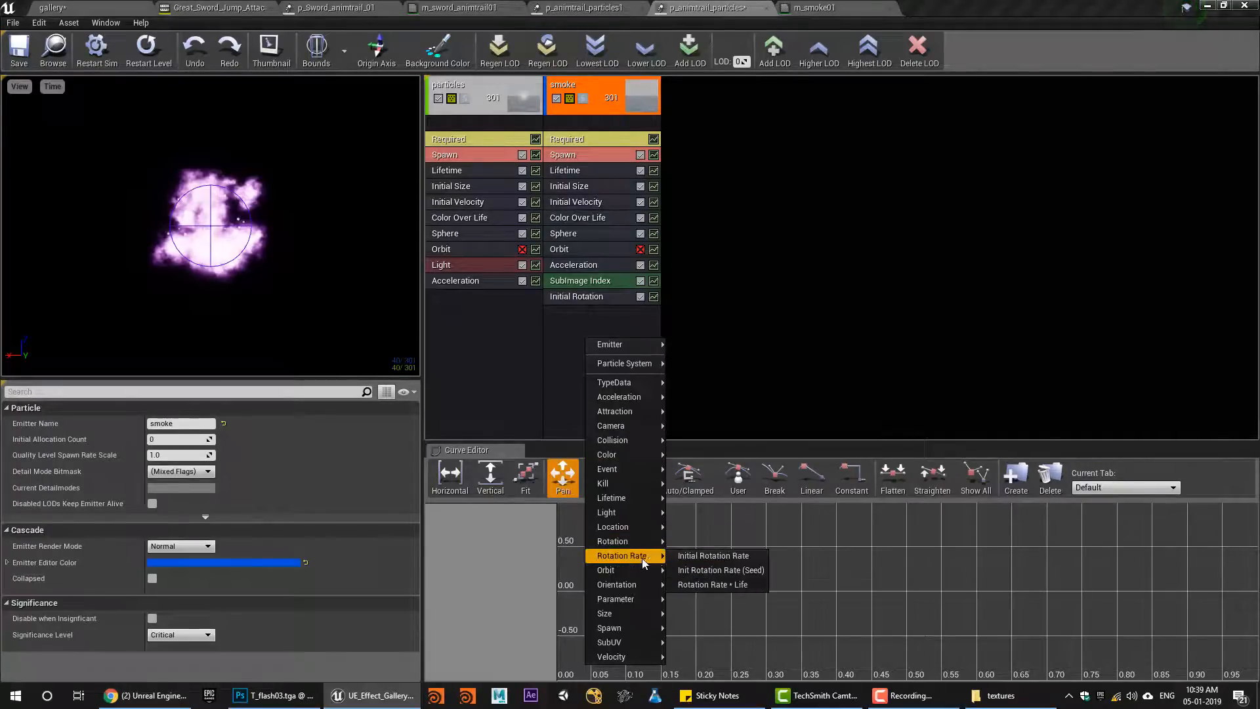
{"action": "left_click", "coordinate": [689, 559]}
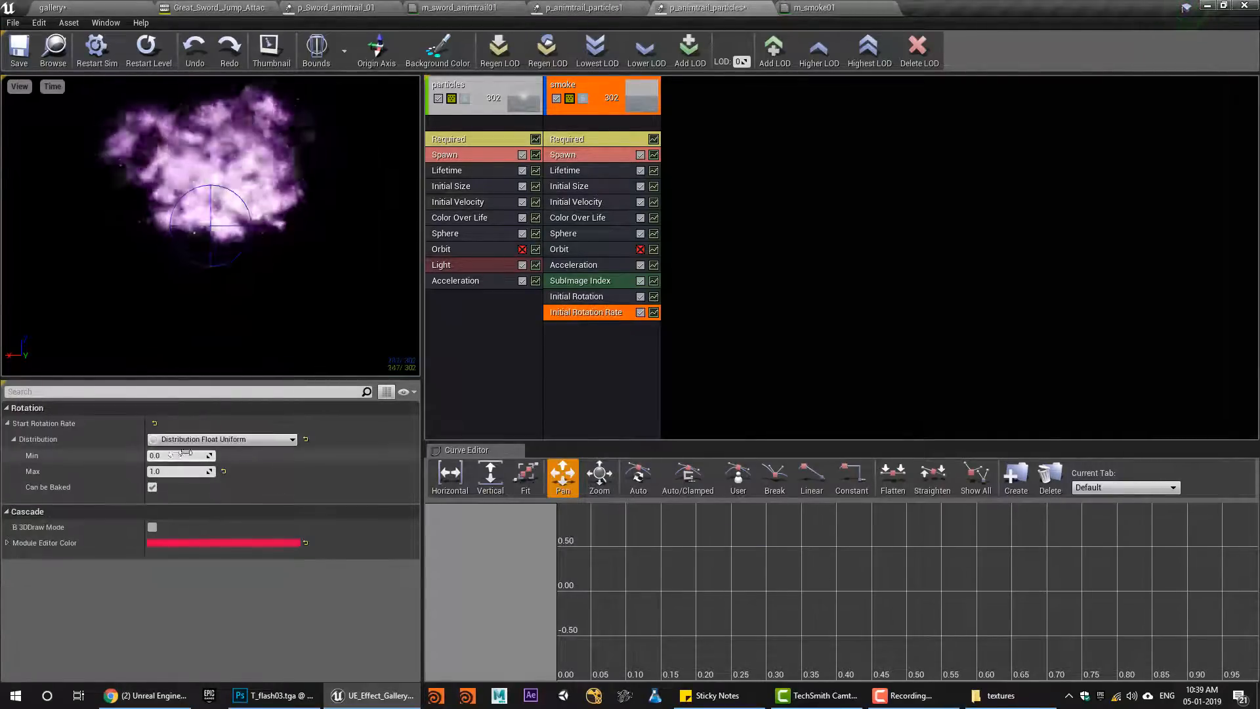
{"action": "left_click", "coordinate": [173, 455]}
{"action": "type", "text": "0.2"}
{"action": "left_click", "coordinate": [181, 472]}
{"action": "type", "text": "-"}
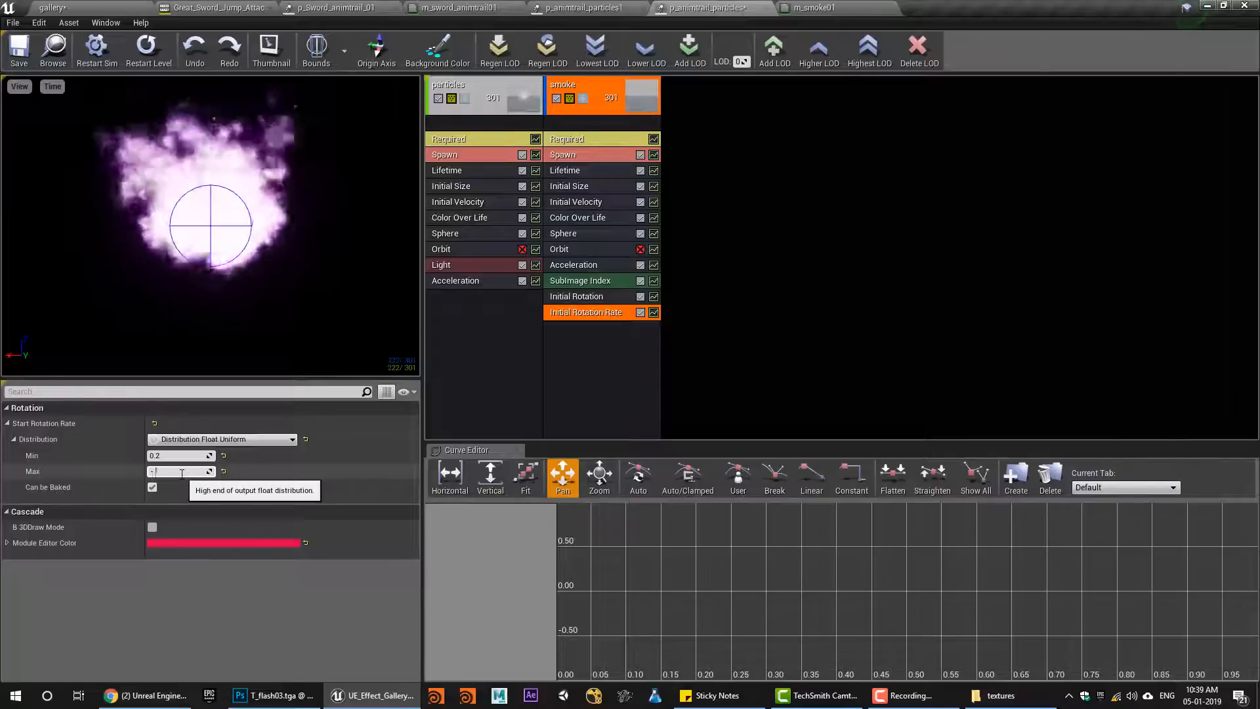
{"action": "type", "text": ".5-0.2"}
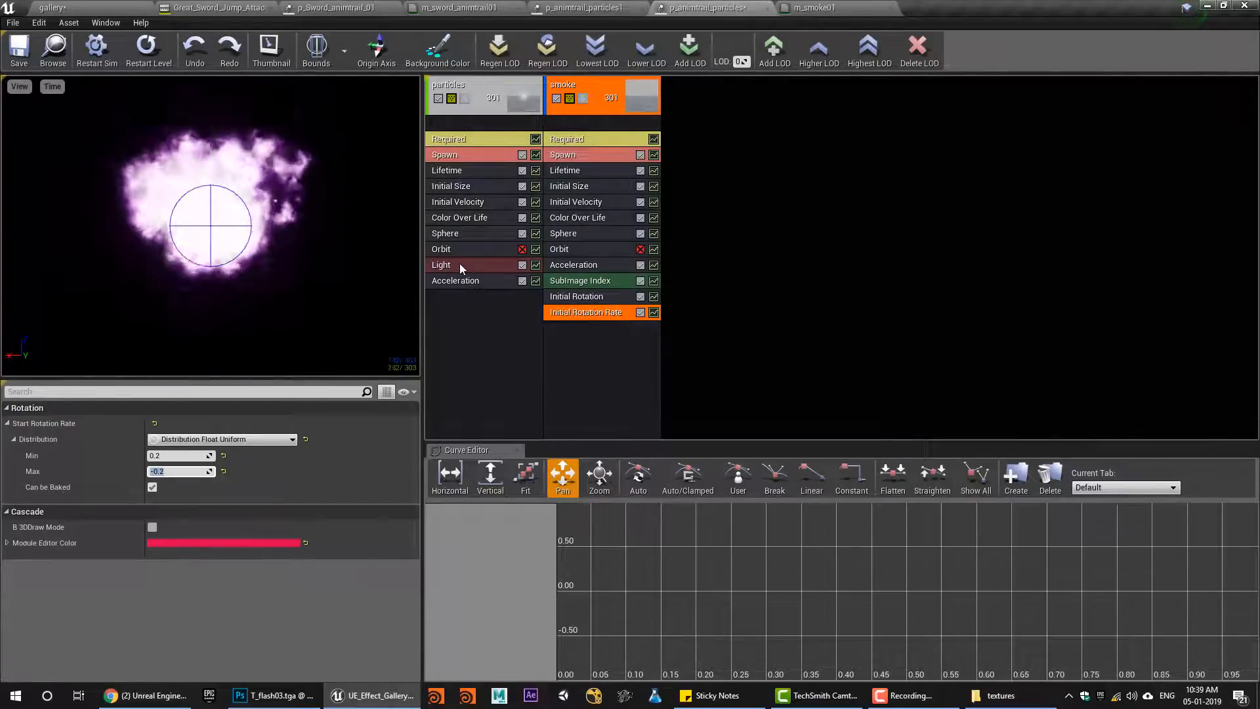
Set the smoke emitter's first Color Over Life point to 0.1 for R, G and B, save, and return to the gallery level
{"action": "left_click", "coordinate": [577, 218]}
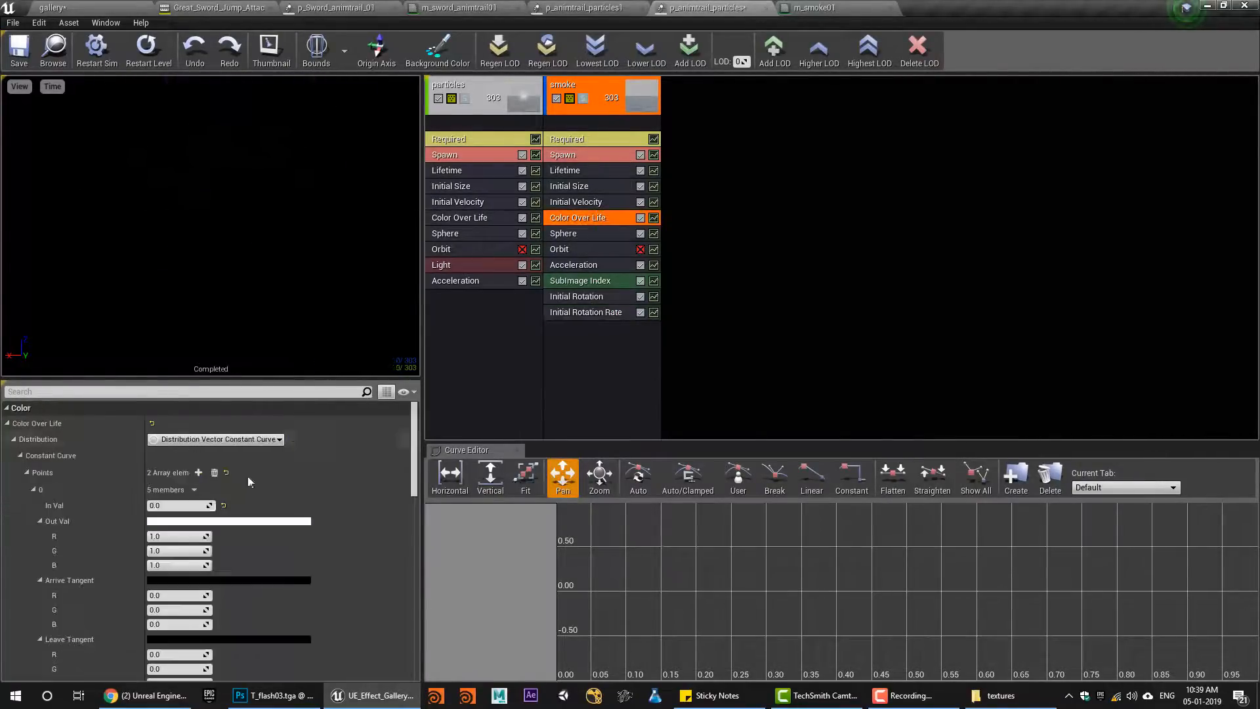
{"action": "left_click", "coordinate": [160, 537]}
{"action": "type", "text": ".2"}
{"action": "left_click", "coordinate": [166, 551]}
{"action": "type", "text": ".2"}
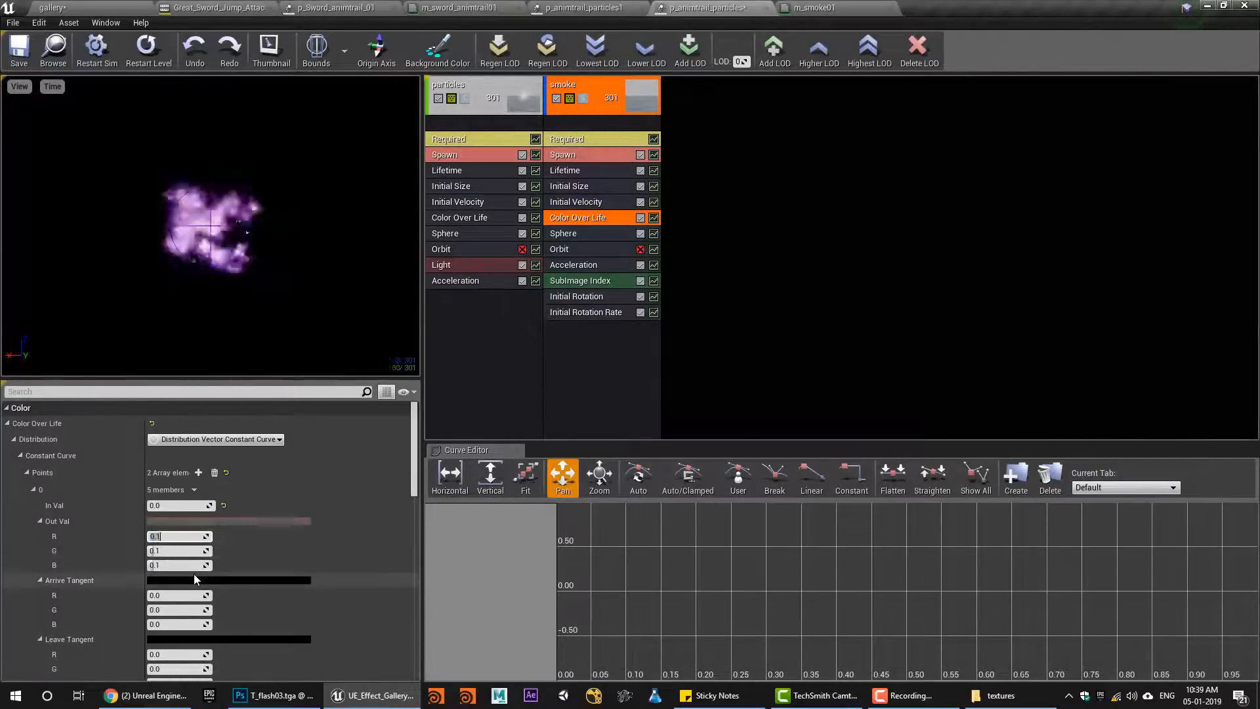
{"action": "scroll", "coordinate": [195, 573], "scroll_direction": "down", "scroll_amount": 5}
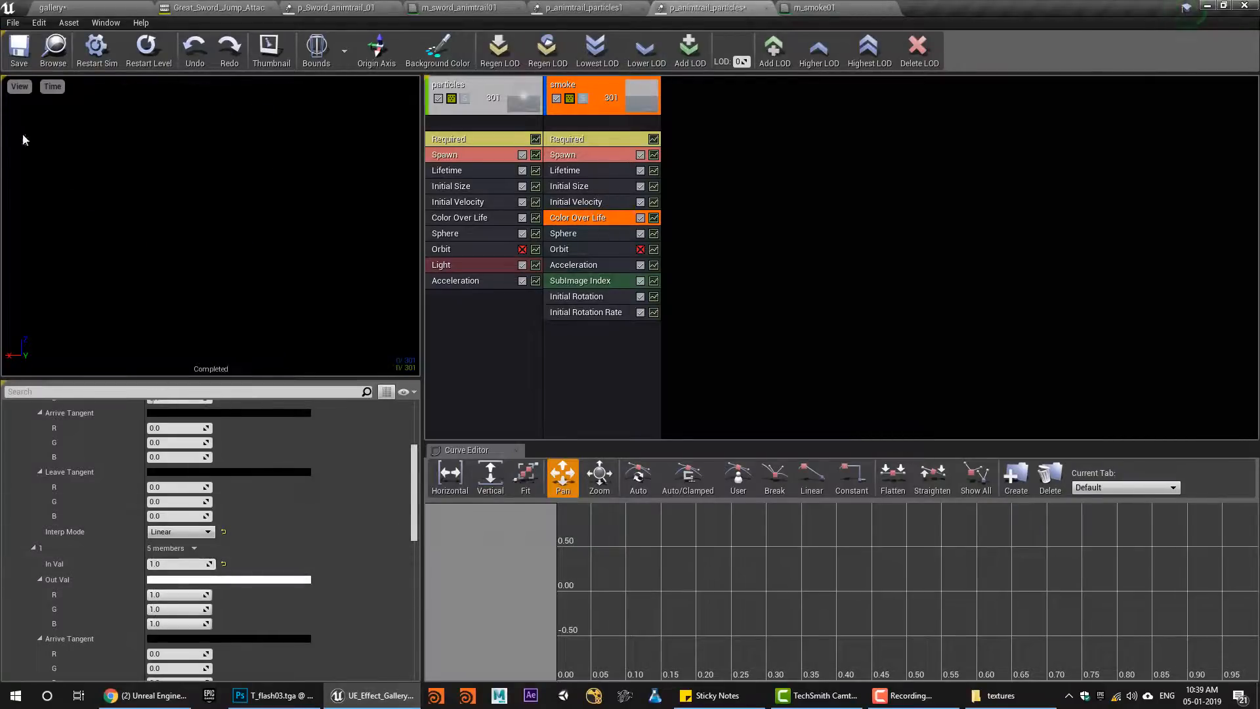
{"action": "left_click", "coordinate": [102, 5]}
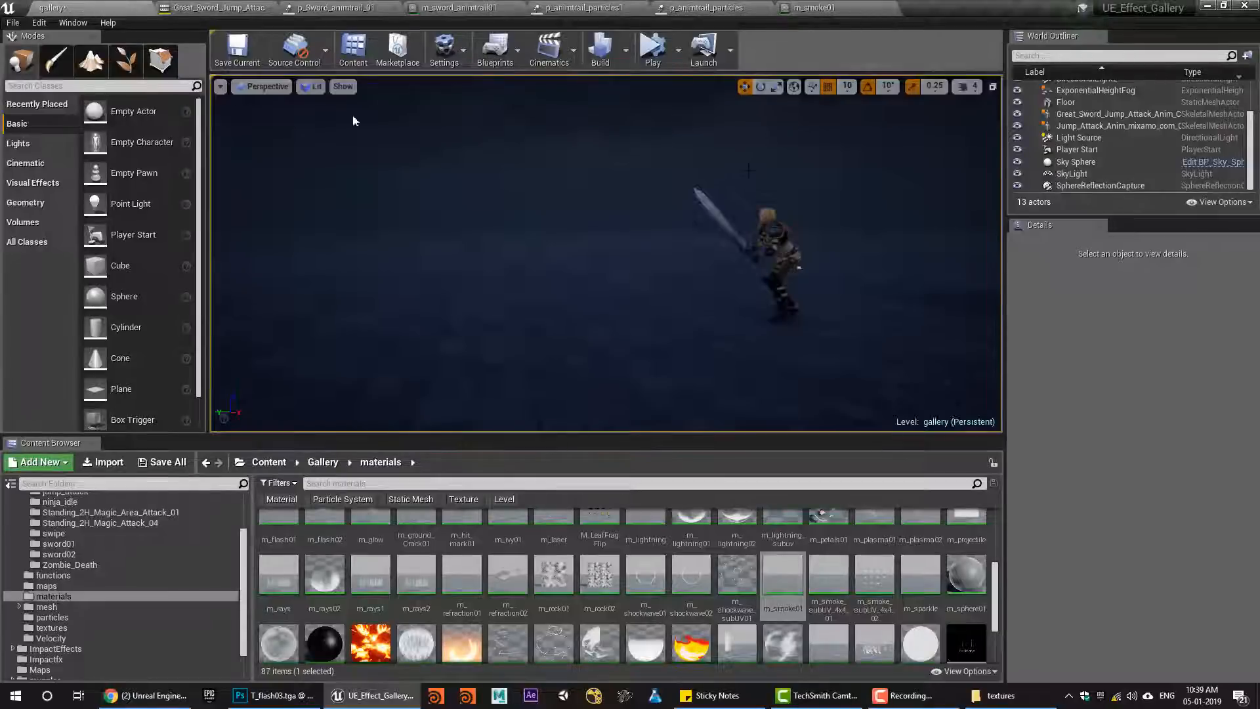
Play-test the sword swing in the gallery level, stop it, and close the m_smoke01 material
{"action": "left_click", "coordinate": [655, 50]}
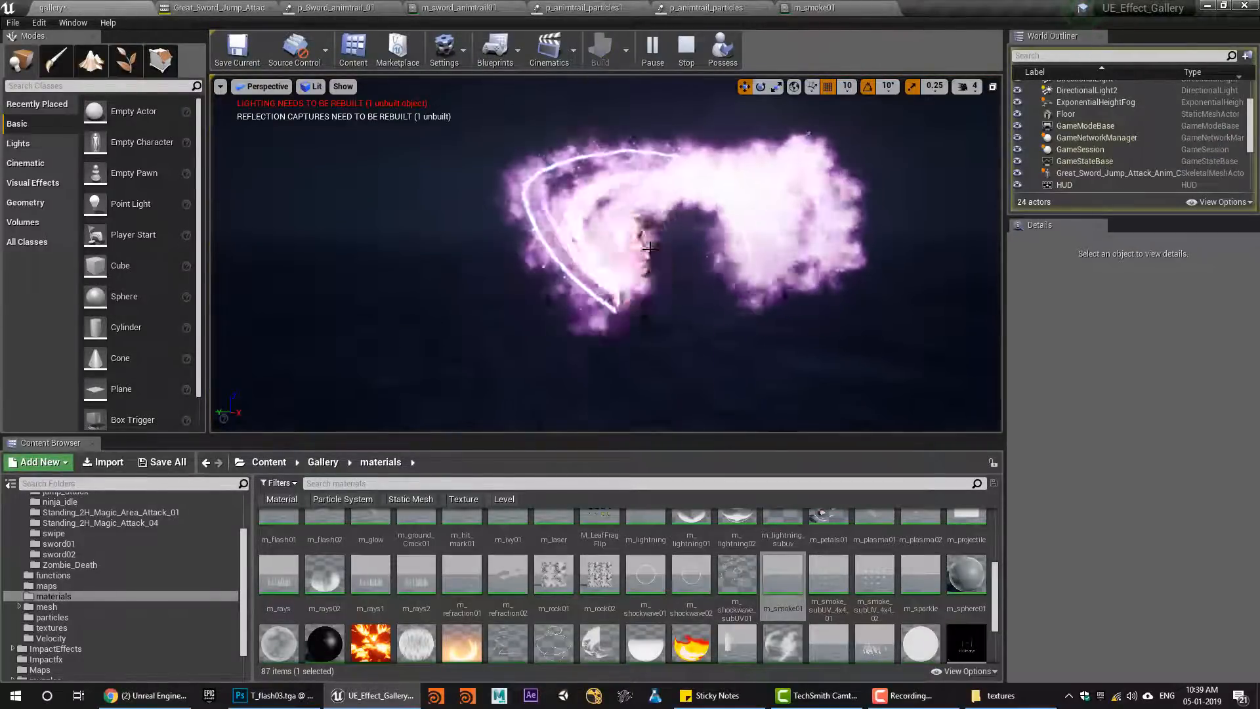
{"action": "left_click", "coordinate": [686, 50]}
{"action": "left_click", "coordinate": [799, 5]}
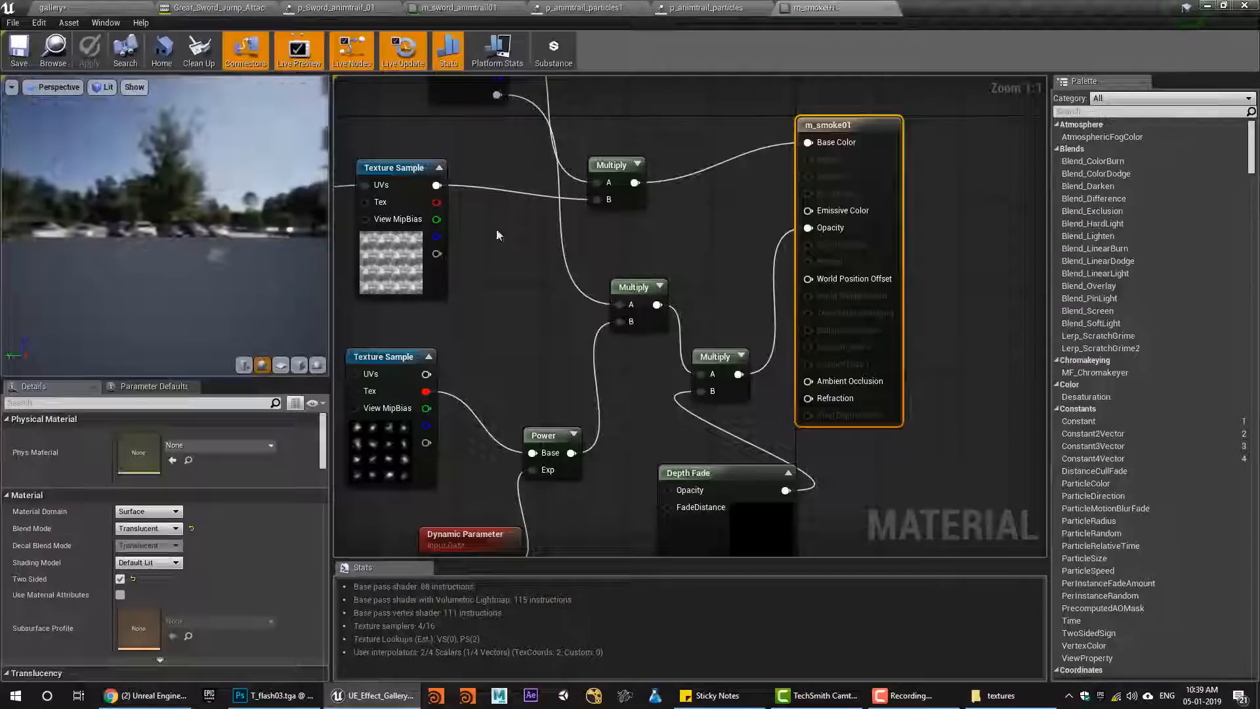
{"action": "middle_click", "coordinate": [799, 5]}
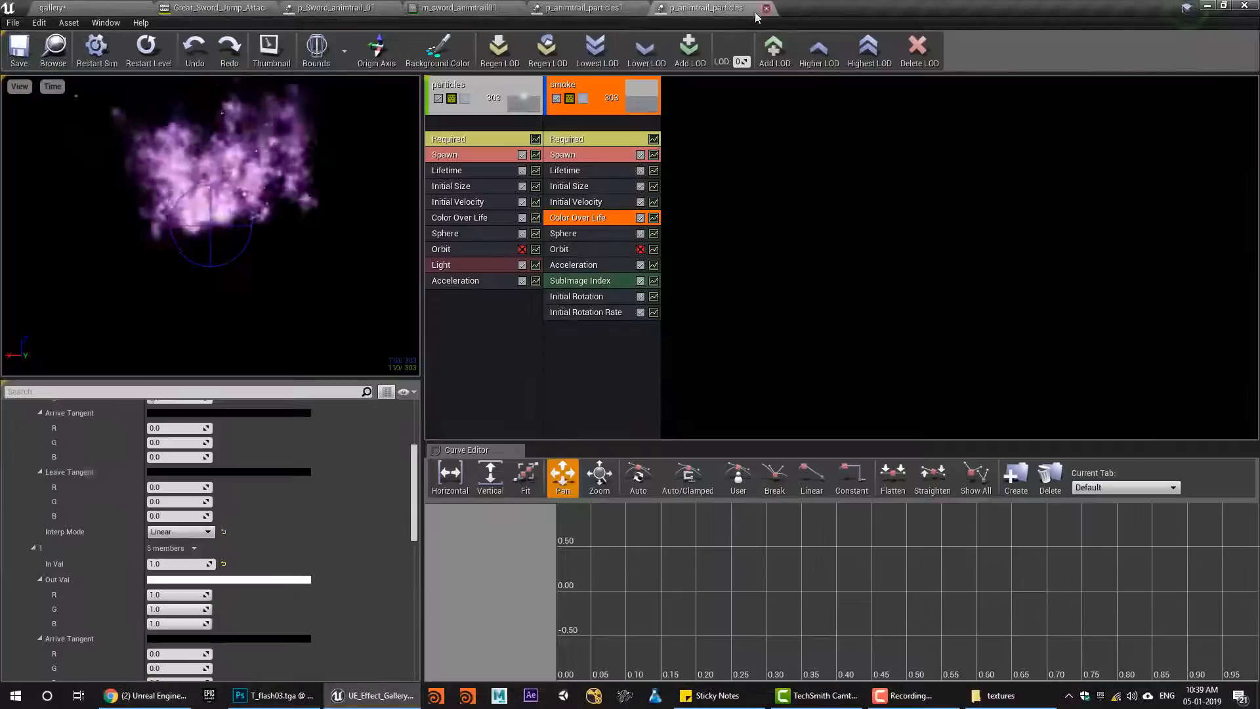
Set the smoke emitter's Initial Size to Max 300 and Min 100 on X, Y and Z
{"action": "left_click", "coordinate": [569, 186]}
{"action": "type", "text": "300"}
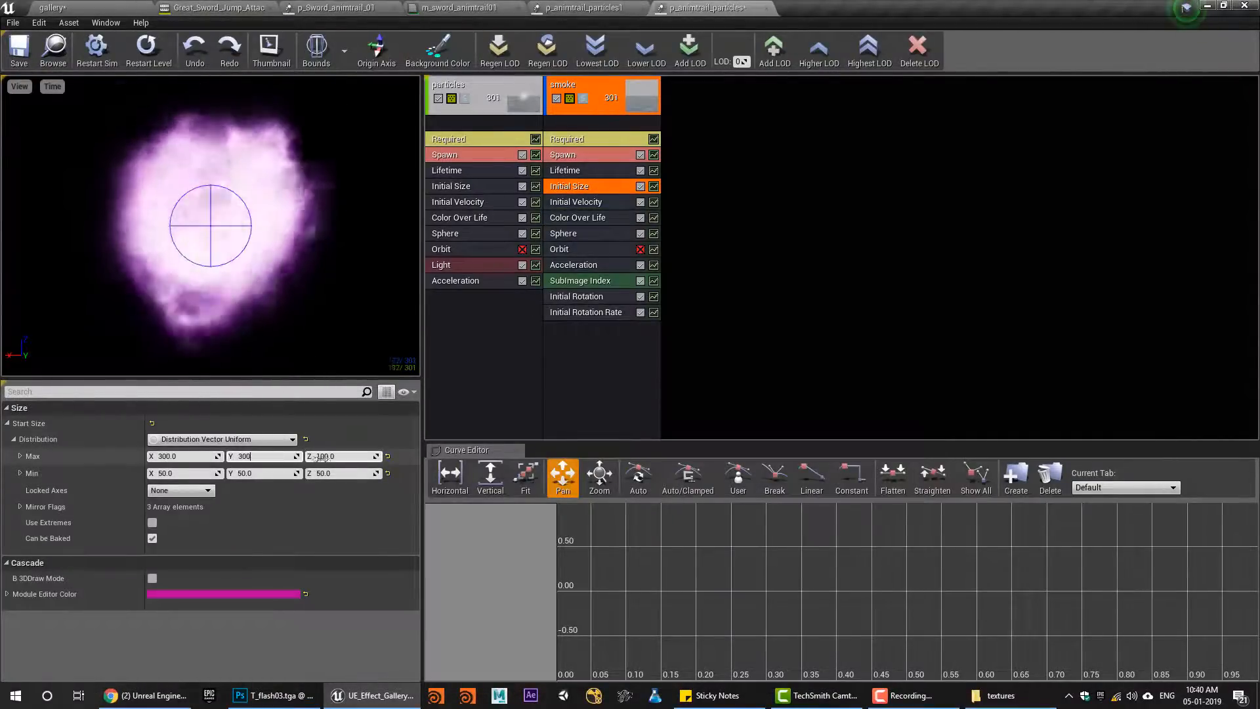
{"action": "left_click", "coordinate": [321, 457]}
{"action": "type", "text": "300"}
{"action": "key", "text": "Return"}
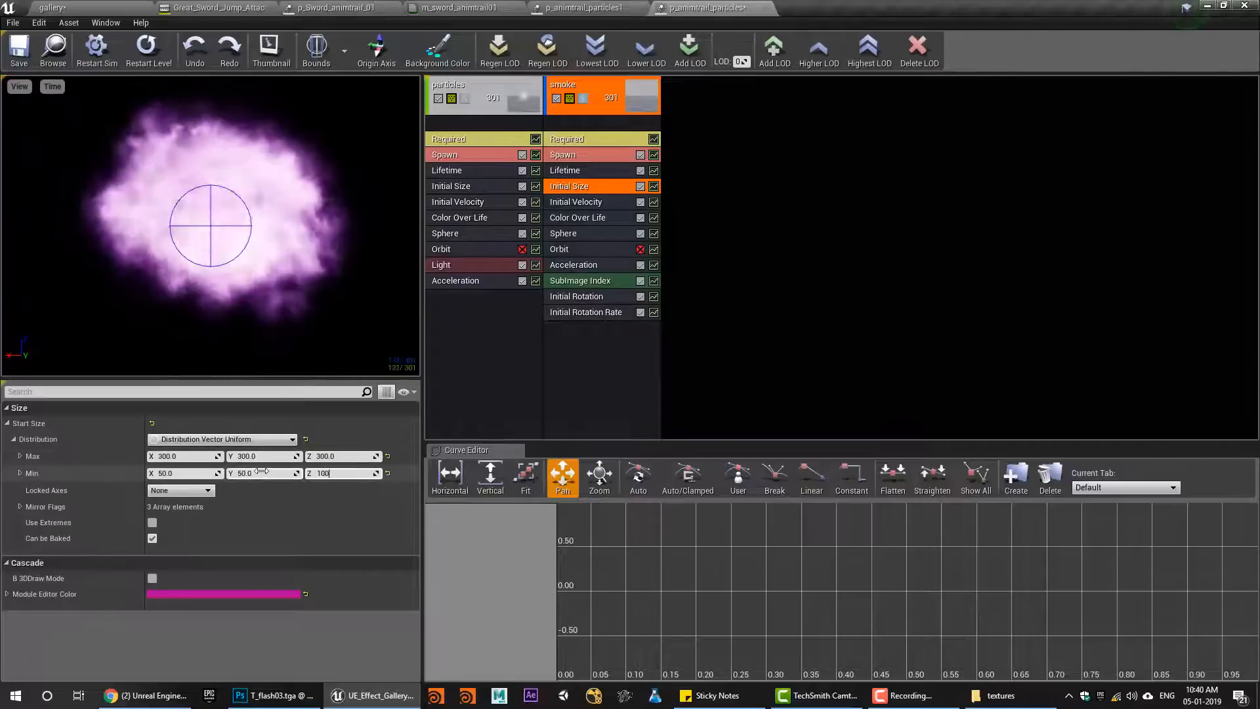
{"action": "key", "text": "Return"}
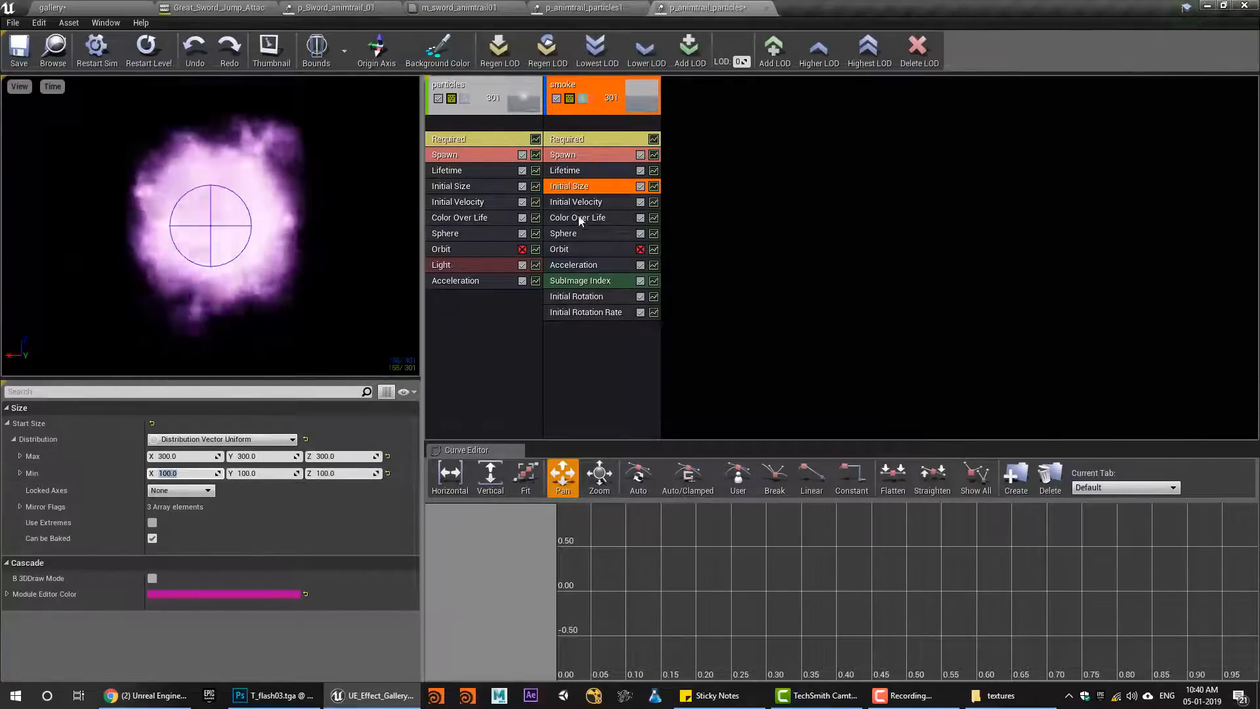
Set the smoke emitter's first Alpha Over Life point to 0.1, save, and preview the effect in the gallery level
{"action": "left_click", "coordinate": [578, 221]}
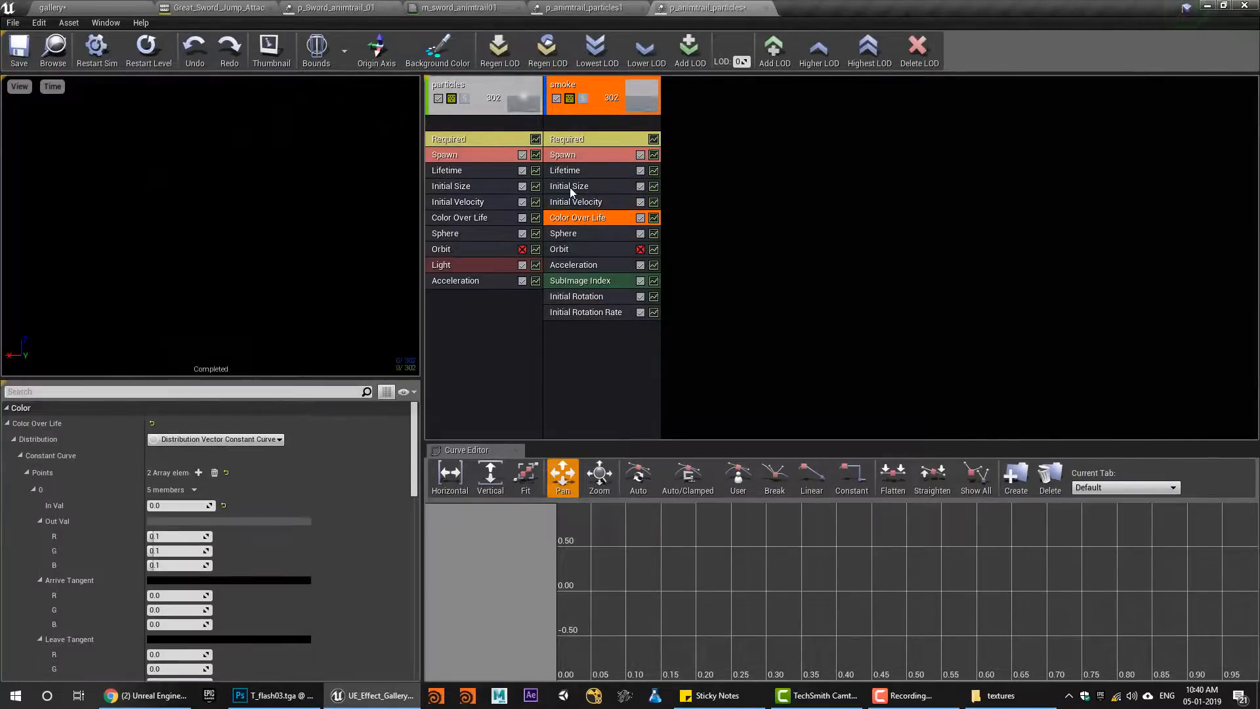
{"action": "scroll", "coordinate": [237, 553], "scroll_direction": "down", "scroll_amount": 10}
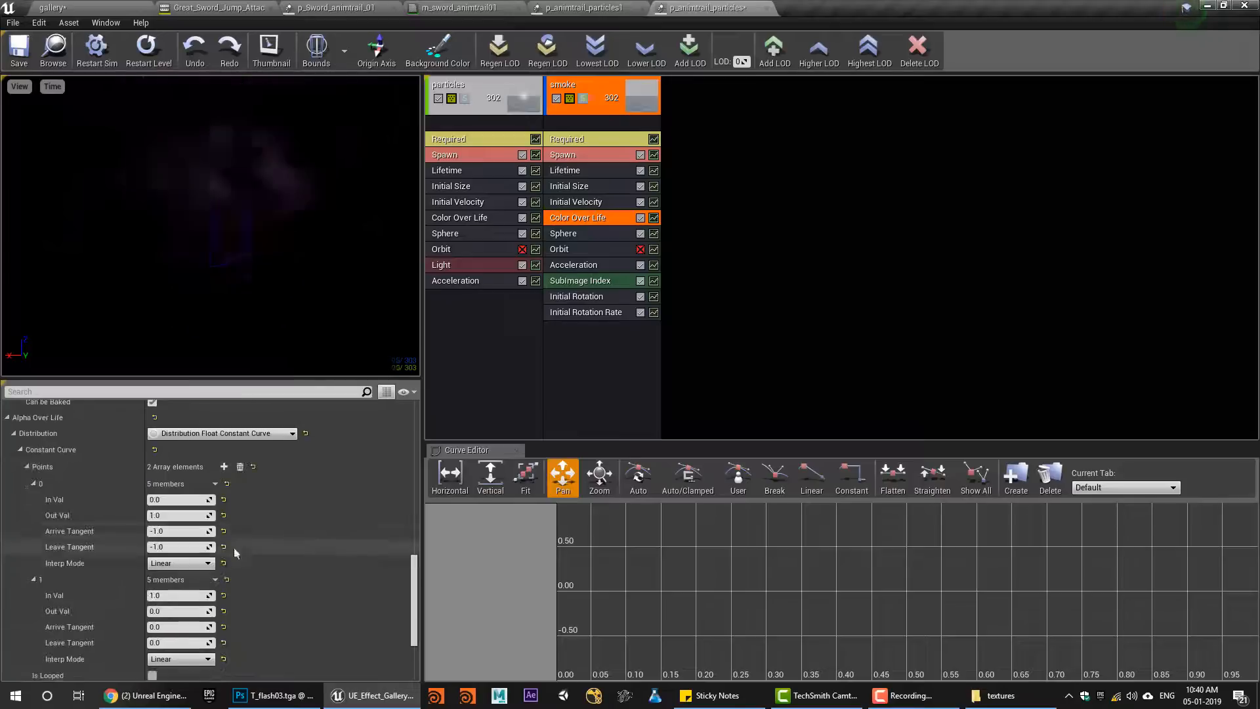
{"action": "left_click", "coordinate": [176, 515]}
{"action": "type", "text": "0.1"}
{"action": "key", "text": "Return"}
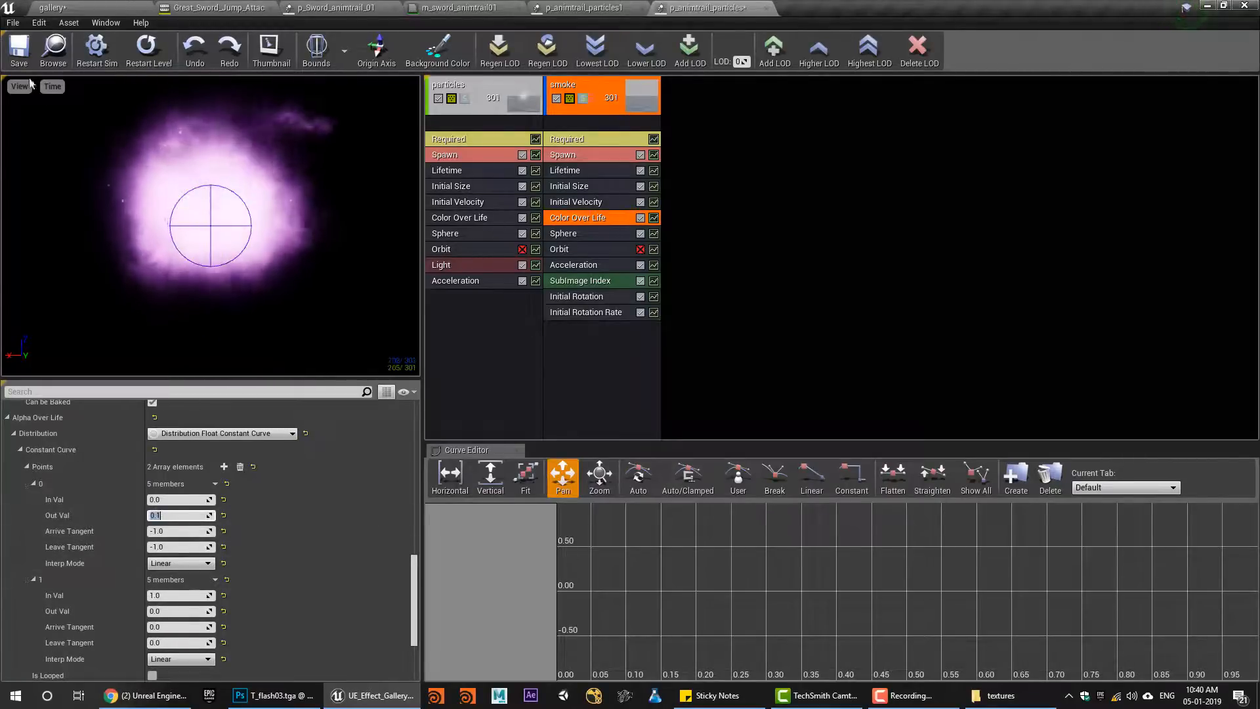
{"action": "left_click", "coordinate": [19, 49]}
{"action": "left_click", "coordinate": [79, 7]}
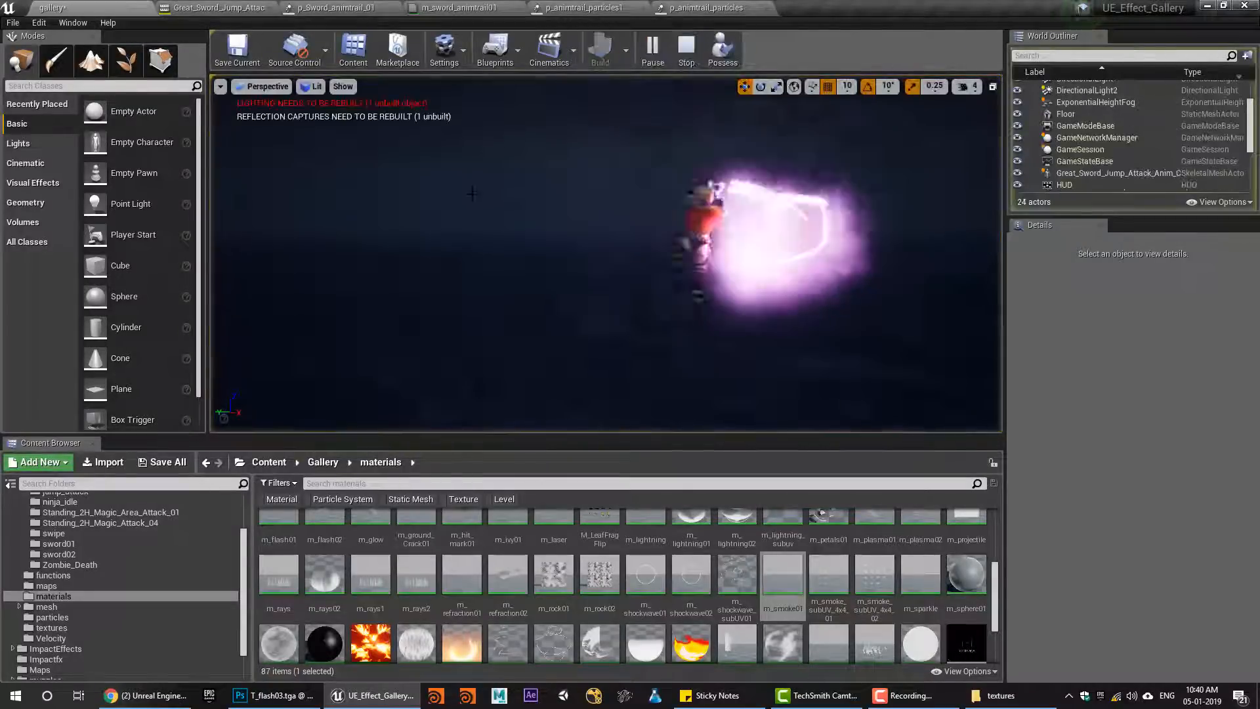
Set the first Alpha Over Life point of the smoke emitter in p_animtrail_particles to 0.01
{"action": "left_click", "coordinate": [696, 8]}
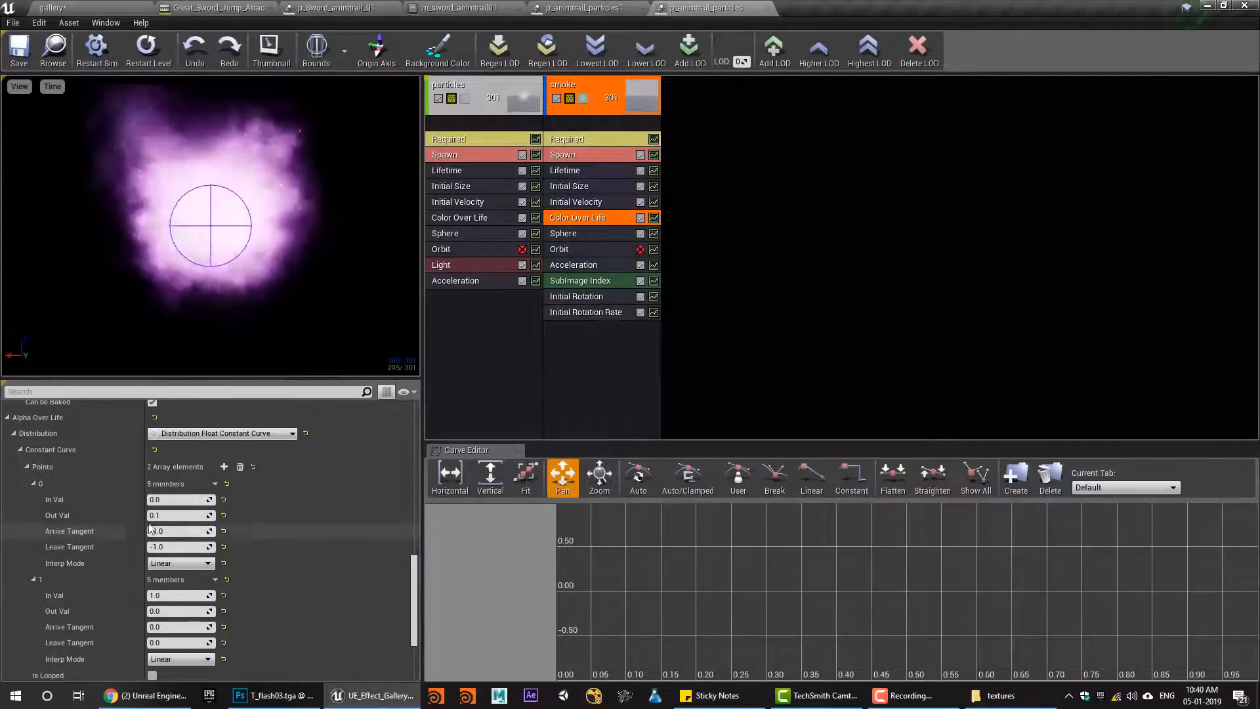
{"action": "left_click", "coordinate": [169, 515]}
{"action": "type", "text": "0"}
{"action": "key", "text": "Return"}
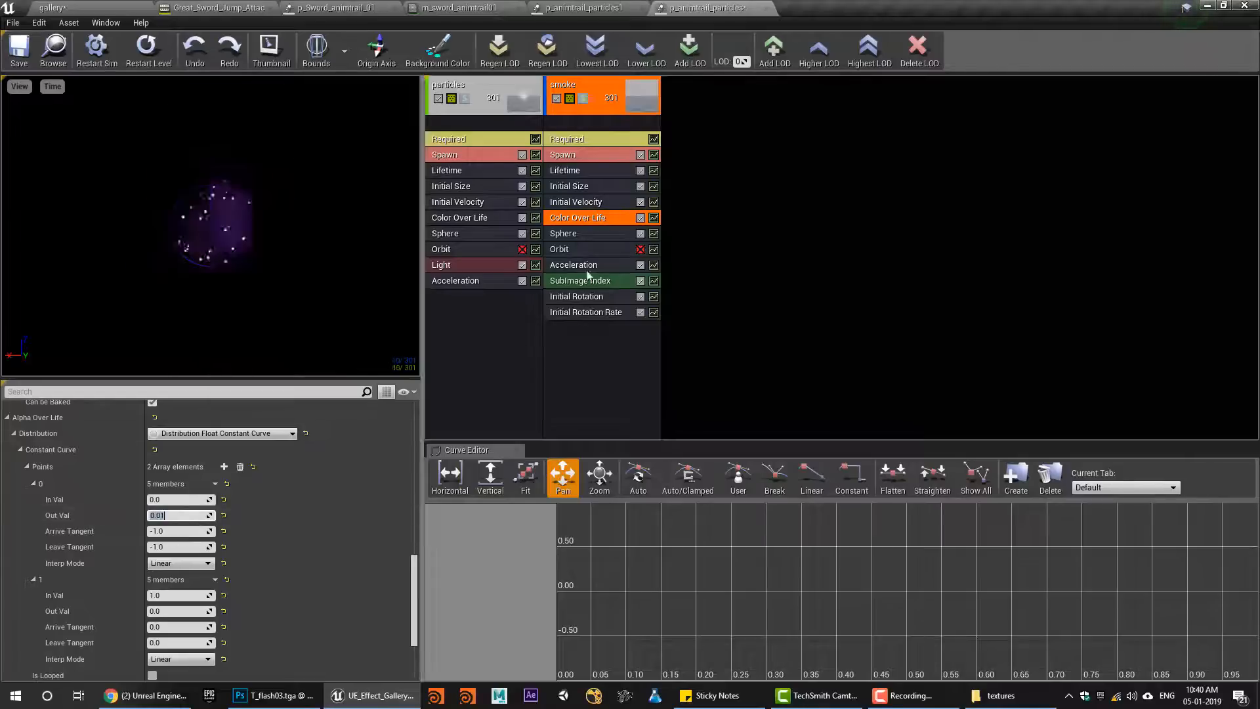
Set the smoke emitter's constant spawn rate to 50, save, and play the gallery level
{"action": "left_click", "coordinate": [571, 154]}
{"action": "left_click", "coordinate": [176, 455]}
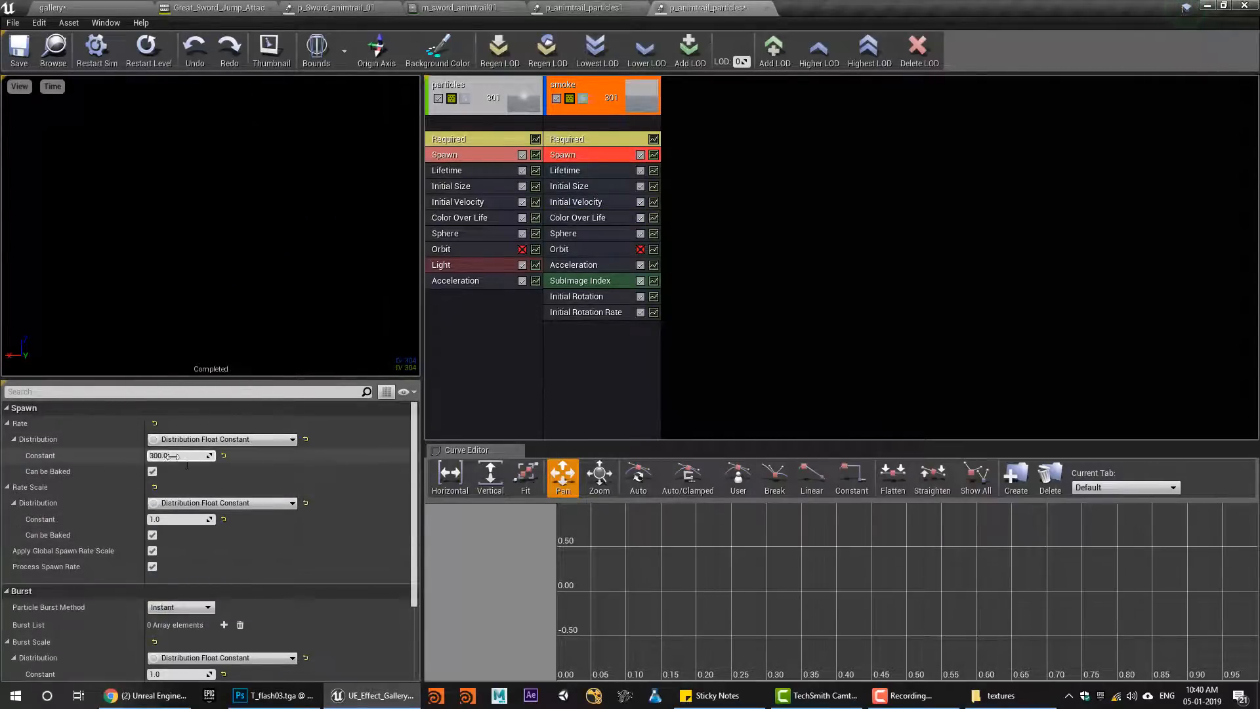
{"action": "type", "text": "50"}
{"action": "key", "text": "Return"}
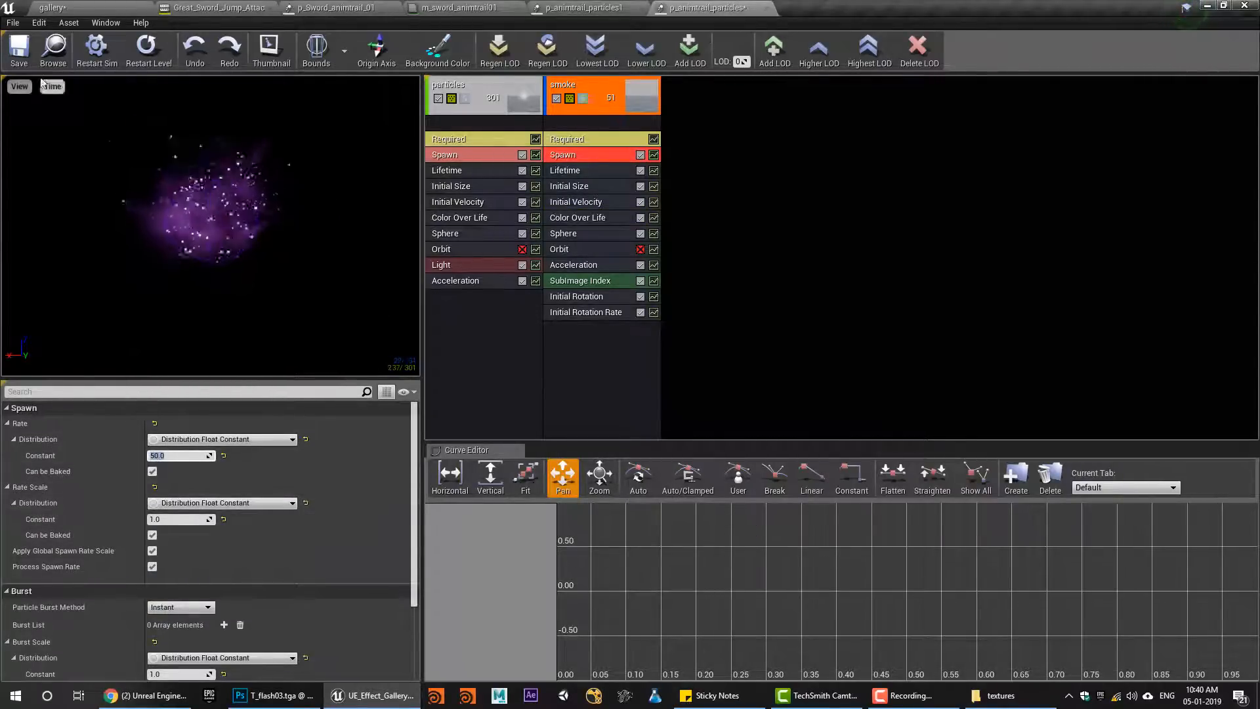
{"action": "left_click", "coordinate": [18, 49]}
{"action": "left_click", "coordinate": [53, 7]}
{"action": "left_click", "coordinate": [652, 49]}
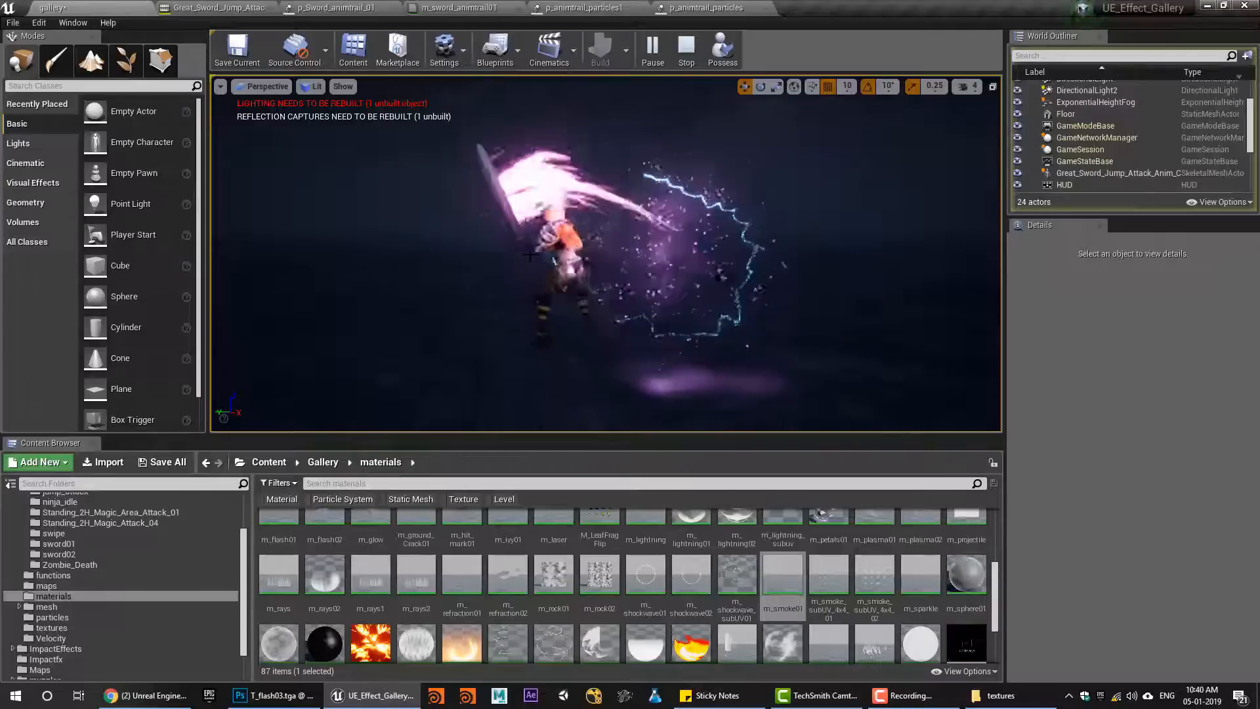
Stop the playback, check the p_animtrail_particles1 system, and replay the effect in the gallery level
{"action": "left_click", "coordinate": [686, 50]}
{"action": "left_click", "coordinate": [460, 7]}
{"action": "left_click", "coordinate": [580, 7]}
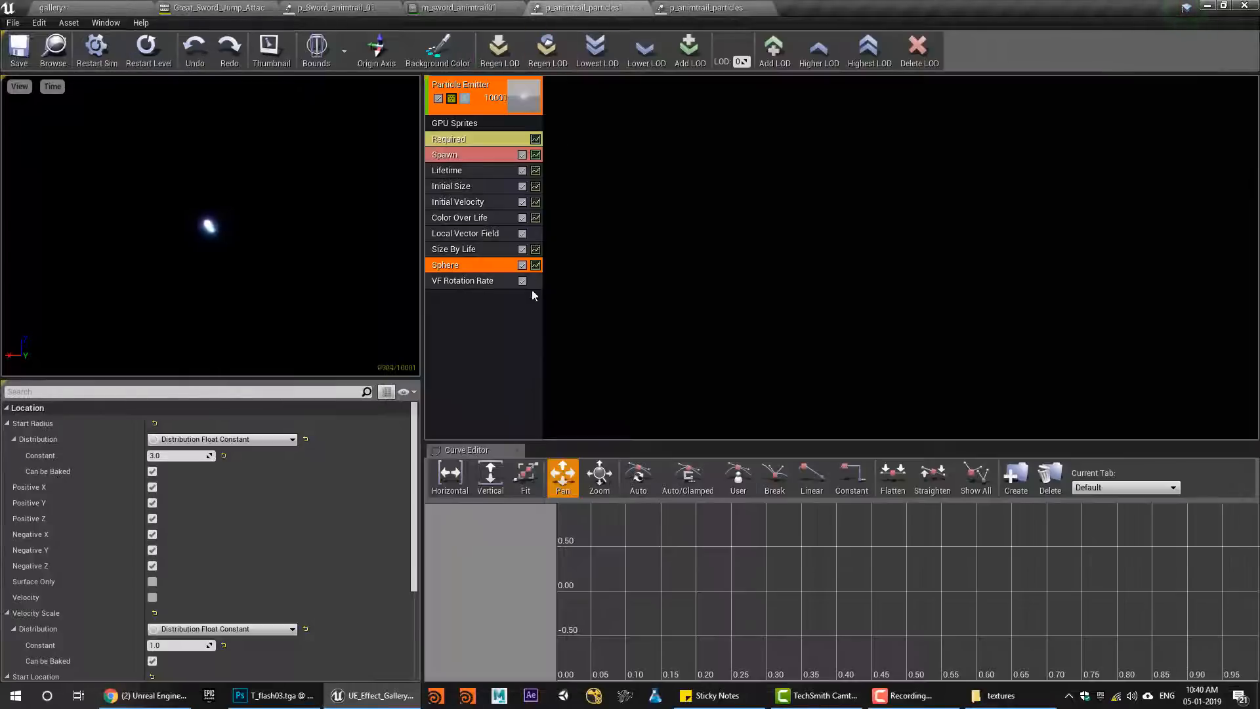
{"action": "left_click", "coordinate": [53, 7]}
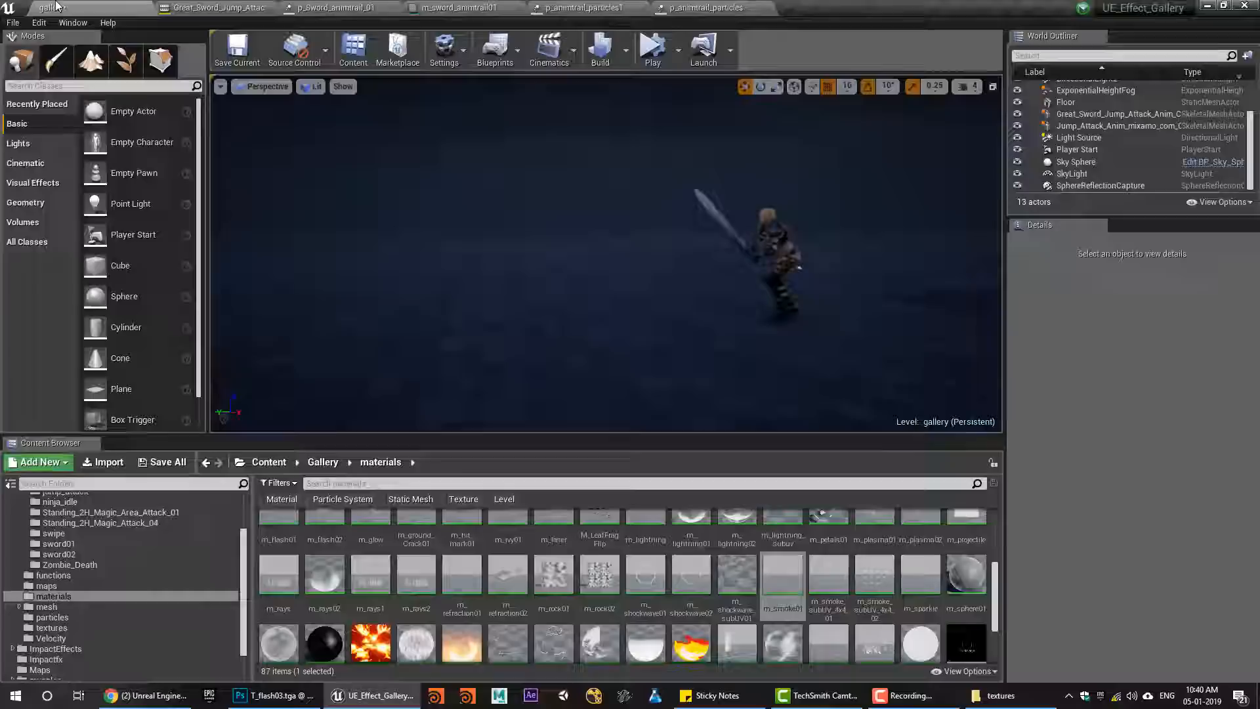
{"action": "left_click", "coordinate": [653, 49]}
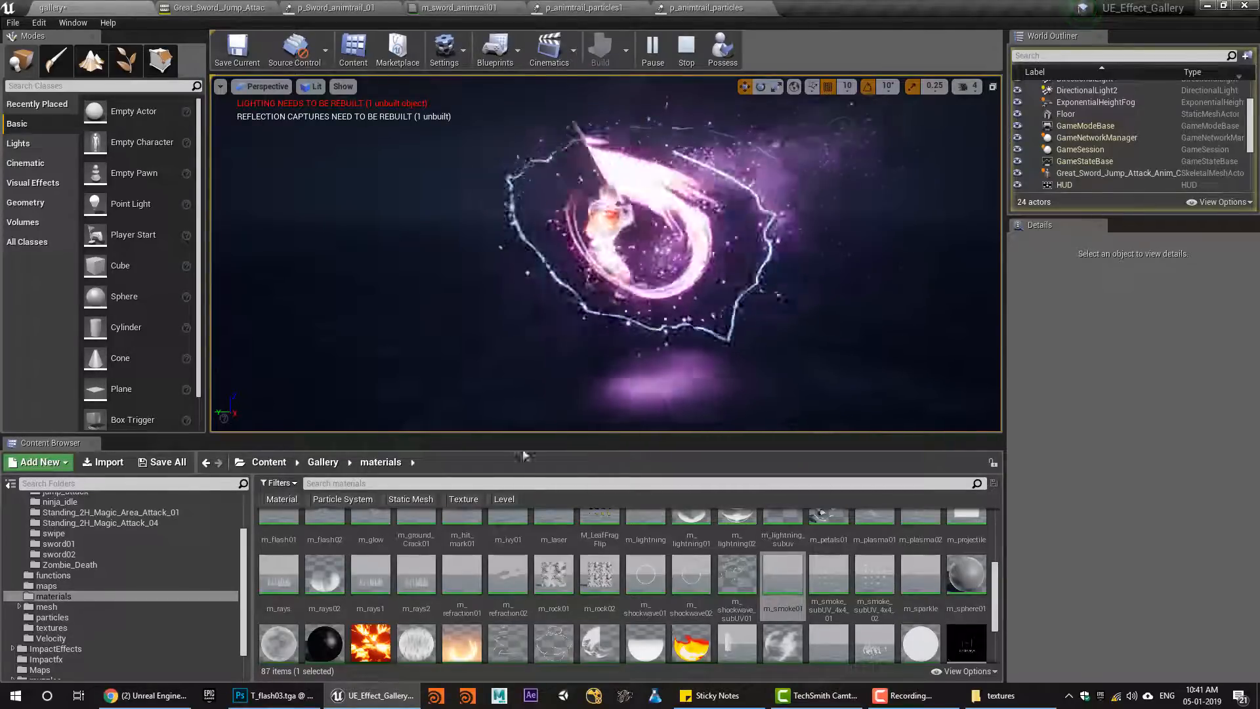
Look through the Gallery textures folder for textures suited to the sword trail while the level plays
{"action": "scroll", "coordinate": [591, 591], "scroll_direction": "up", "scroll_amount": 2}
{"action": "scroll", "coordinate": [7, 555], "scroll_direction": "up", "scroll_amount": 2}
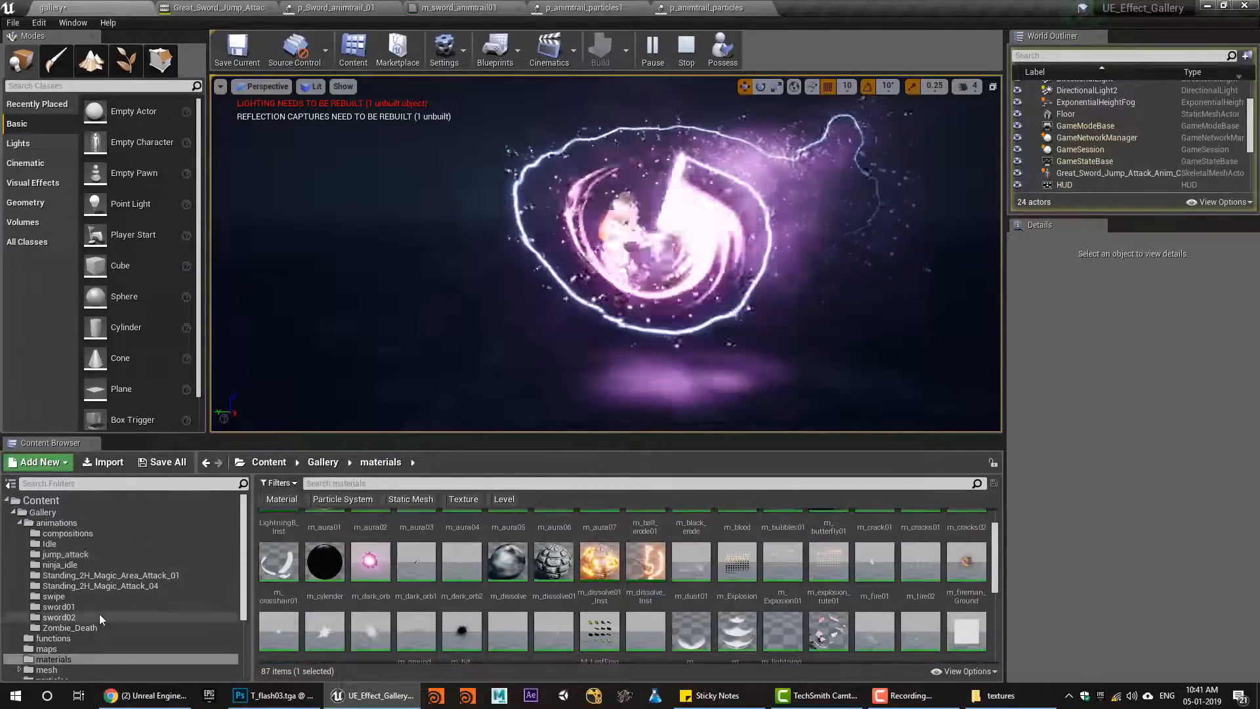
{"action": "scroll", "coordinate": [63, 668], "scroll_direction": "down", "scroll_amount": 3}
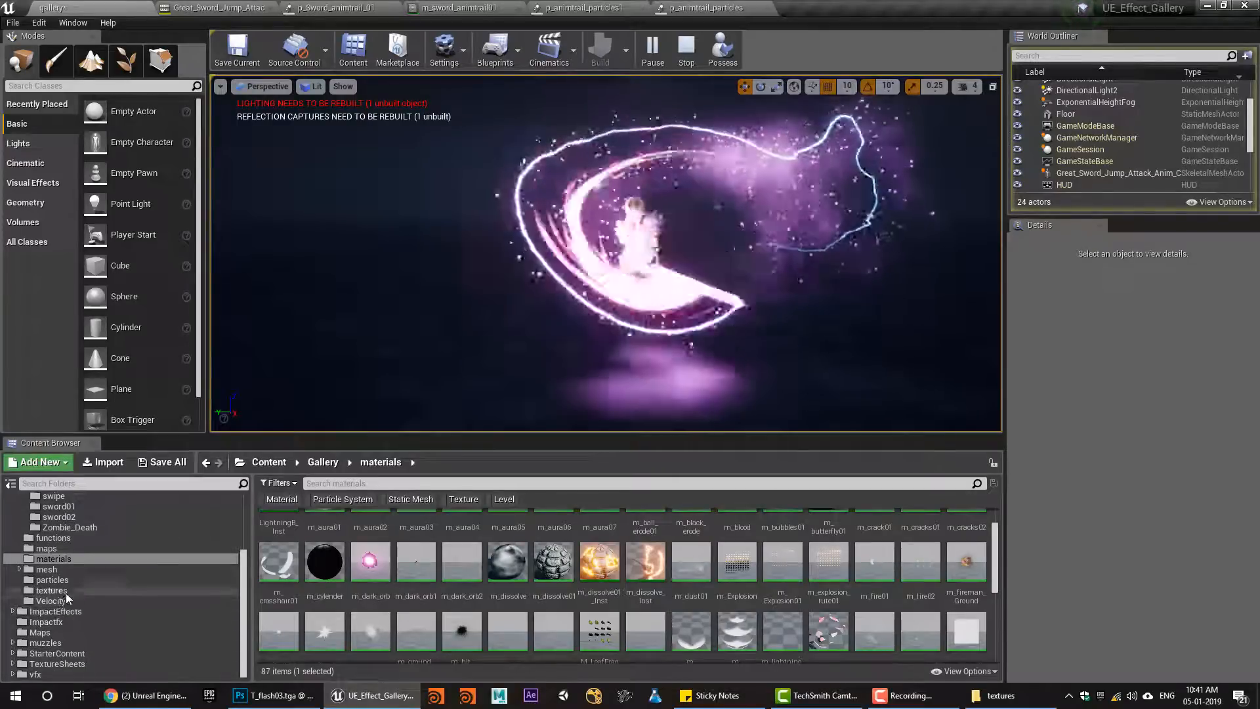
{"action": "left_click", "coordinate": [51, 590]}
{"action": "scroll", "coordinate": [749, 595], "scroll_direction": "down", "scroll_amount": 1}
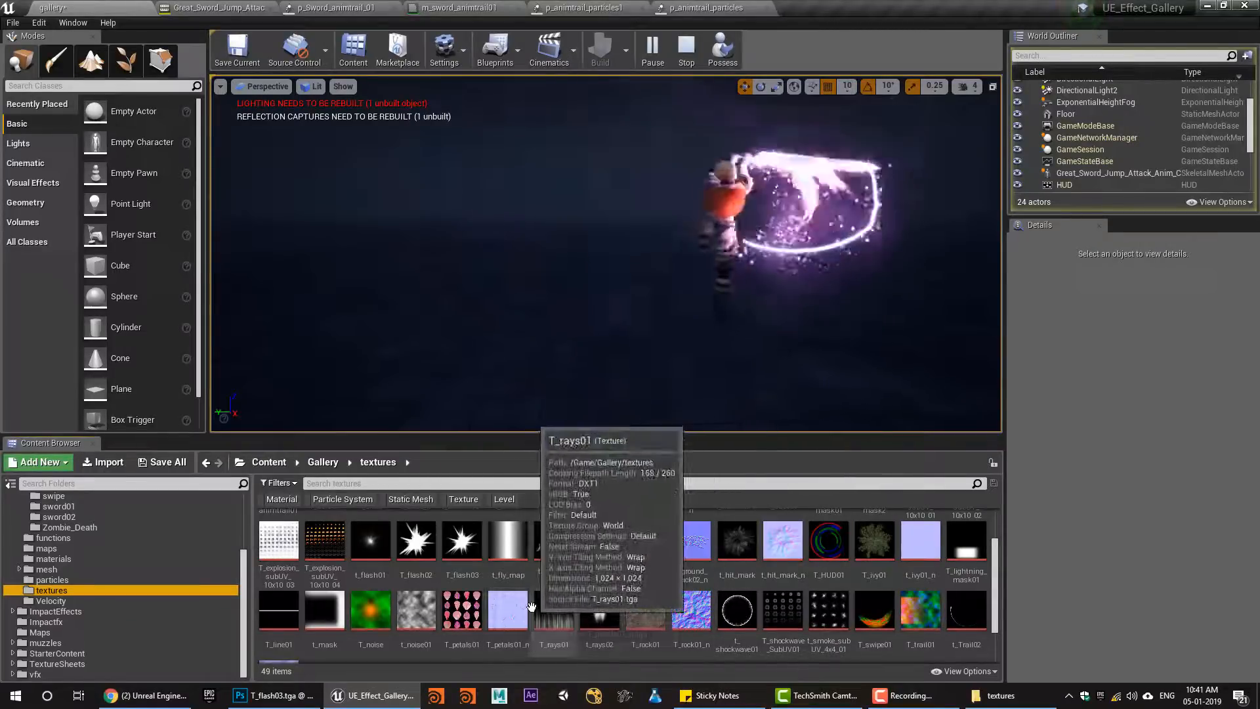
{"action": "scroll", "coordinate": [533, 603], "scroll_direction": "down", "scroll_amount": 2}
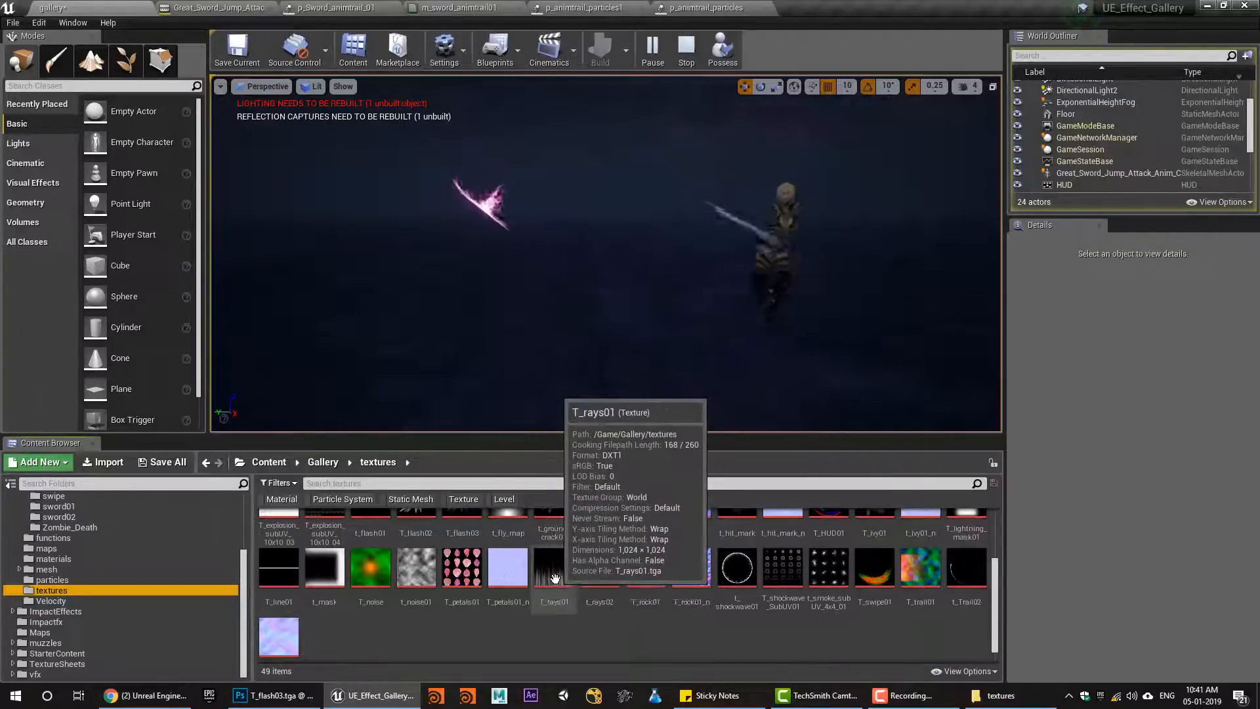
{"action": "scroll", "coordinate": [553, 571], "scroll_direction": "up", "scroll_amount": 2}
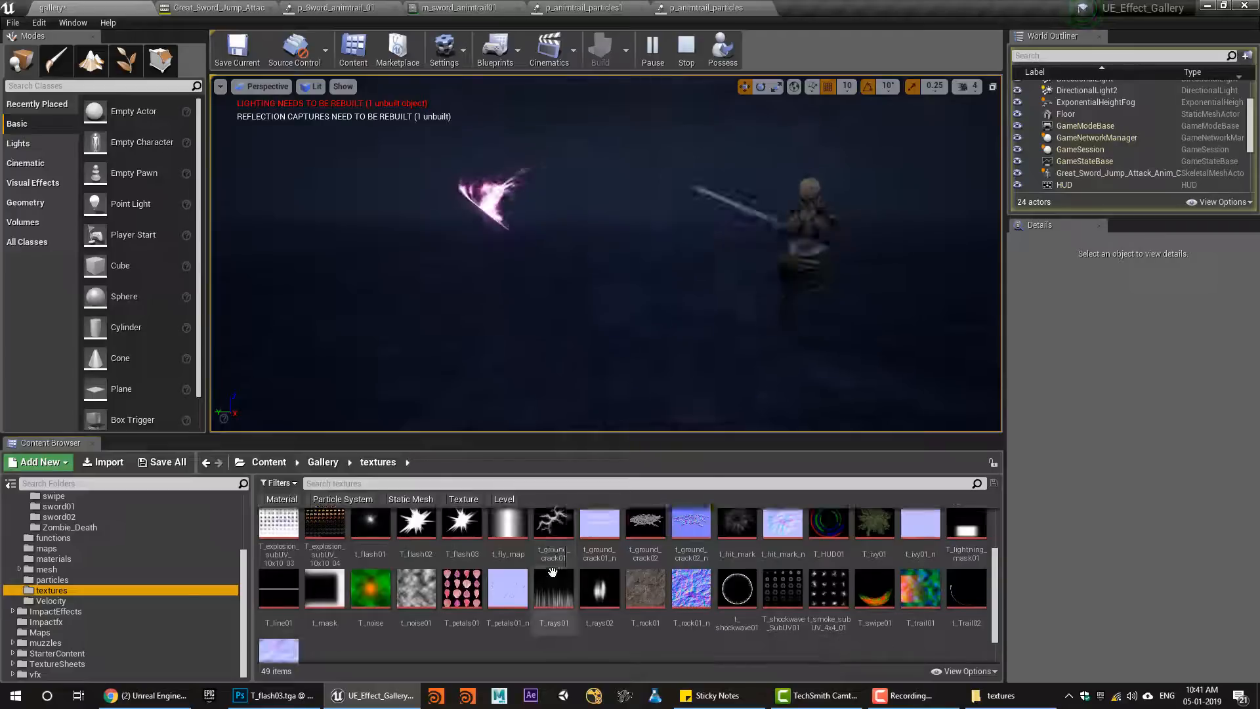
{"action": "scroll", "coordinate": [645, 583], "scroll_direction": "up", "scroll_amount": 3}
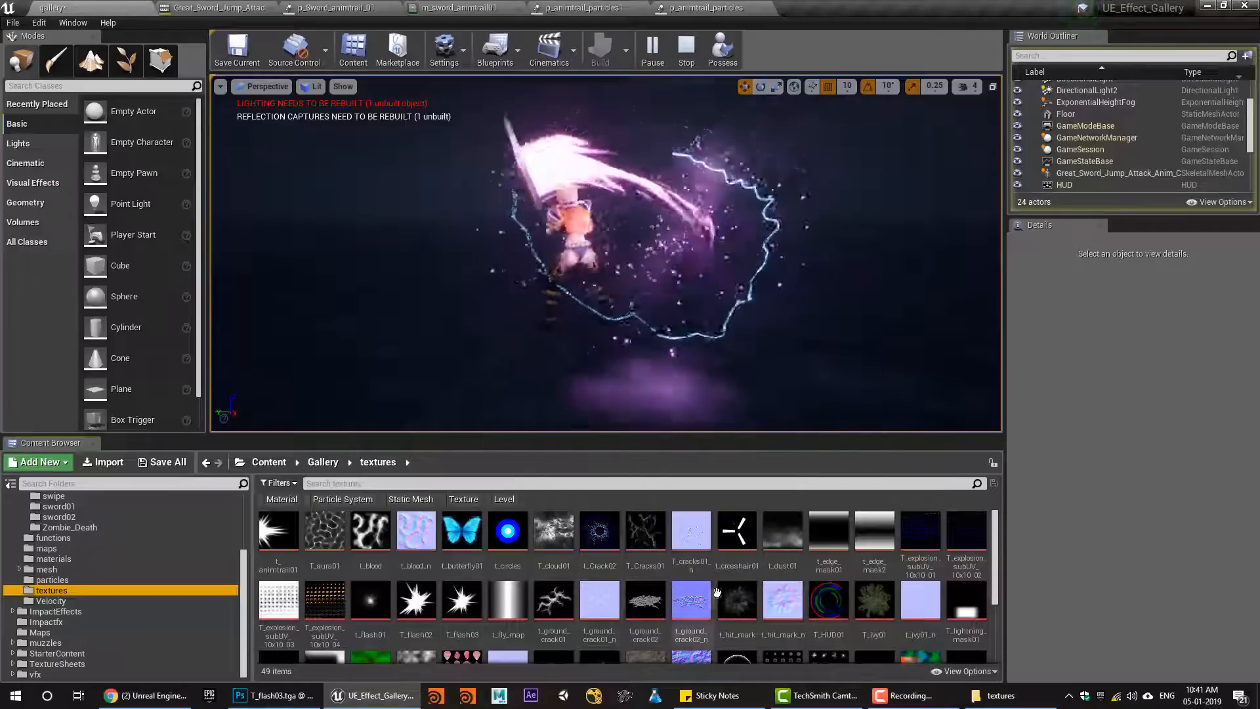
{"action": "scroll", "coordinate": [773, 583], "scroll_direction": "down", "scroll_amount": 3}
{"action": "scroll", "coordinate": [773, 584], "scroll_direction": "down", "scroll_amount": 2}
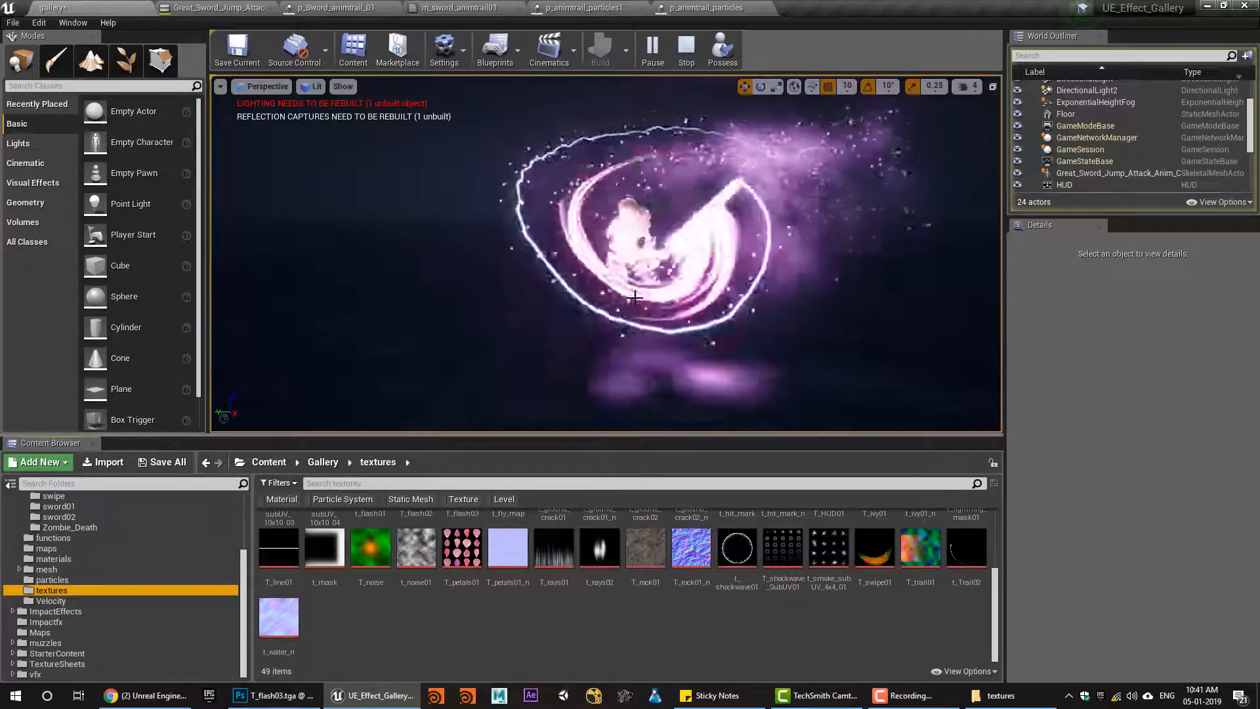
Set the UTiling of the TexCoord node in the m_sword_animtrail01 material to 5
{"action": "left_click", "coordinate": [368, 7]}
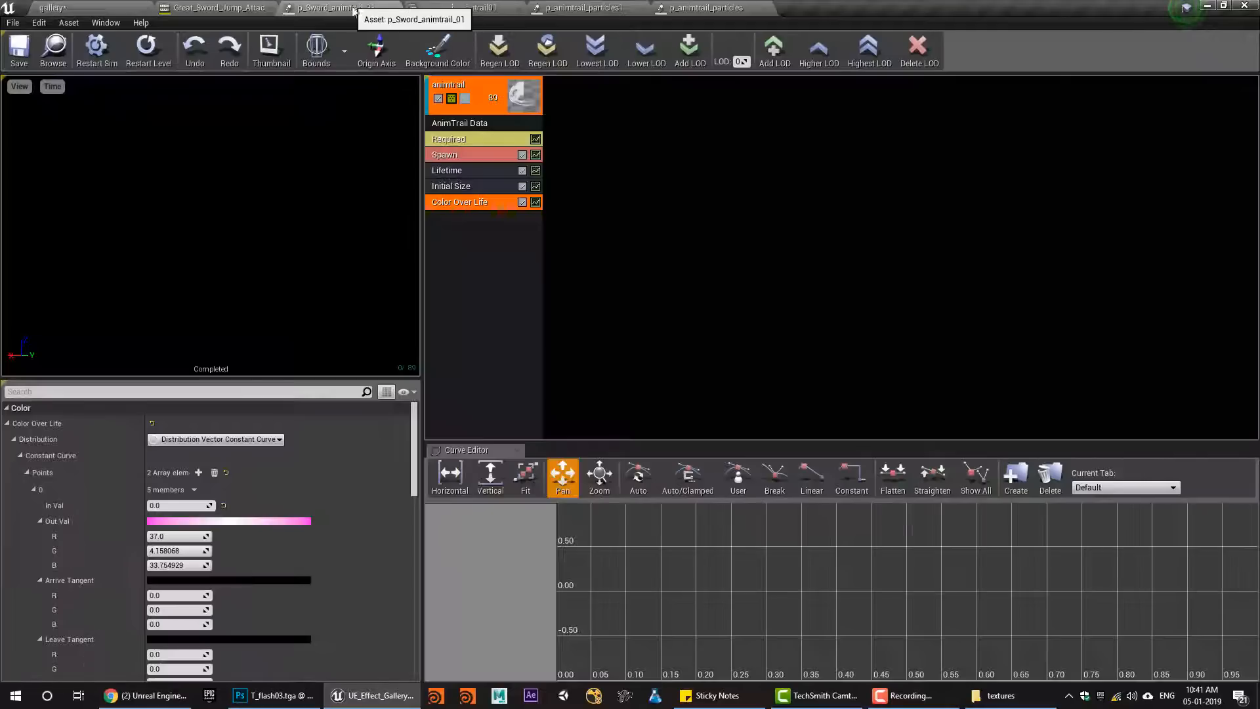
{"action": "left_click", "coordinate": [445, 7]}
{"action": "right_click_drag", "start_coordinate": [466, 366], "coordinate": [595, 415]}
{"action": "left_click", "coordinate": [616, 205]}
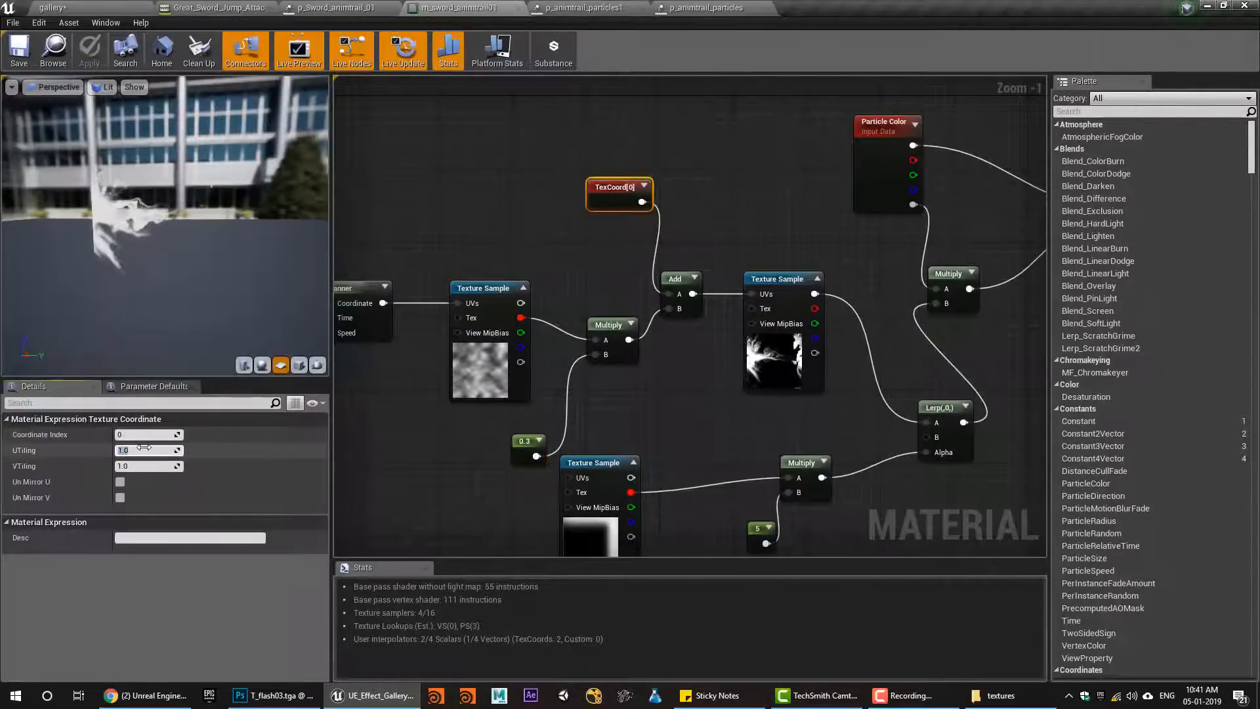
{"action": "type", "text": "5"}
{"action": "key", "text": "Return"}
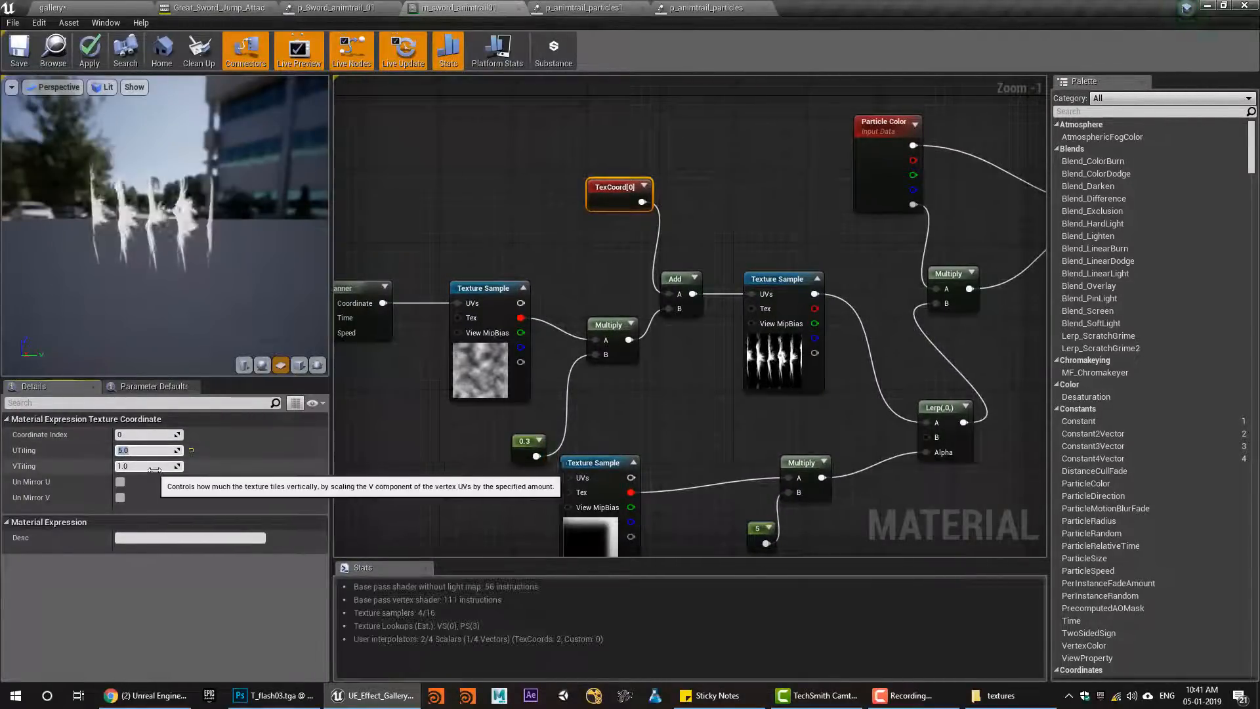
Set the TexCoord node's UTiling to 1 and VTiling to 5, save the material, and preview the trail in the gallery level
{"action": "type", "text": "1"}
{"action": "key", "text": "Return"}
{"action": "left_click", "coordinate": [137, 466]}
{"action": "type", "text": "5"}
{"action": "key", "text": "Return"}
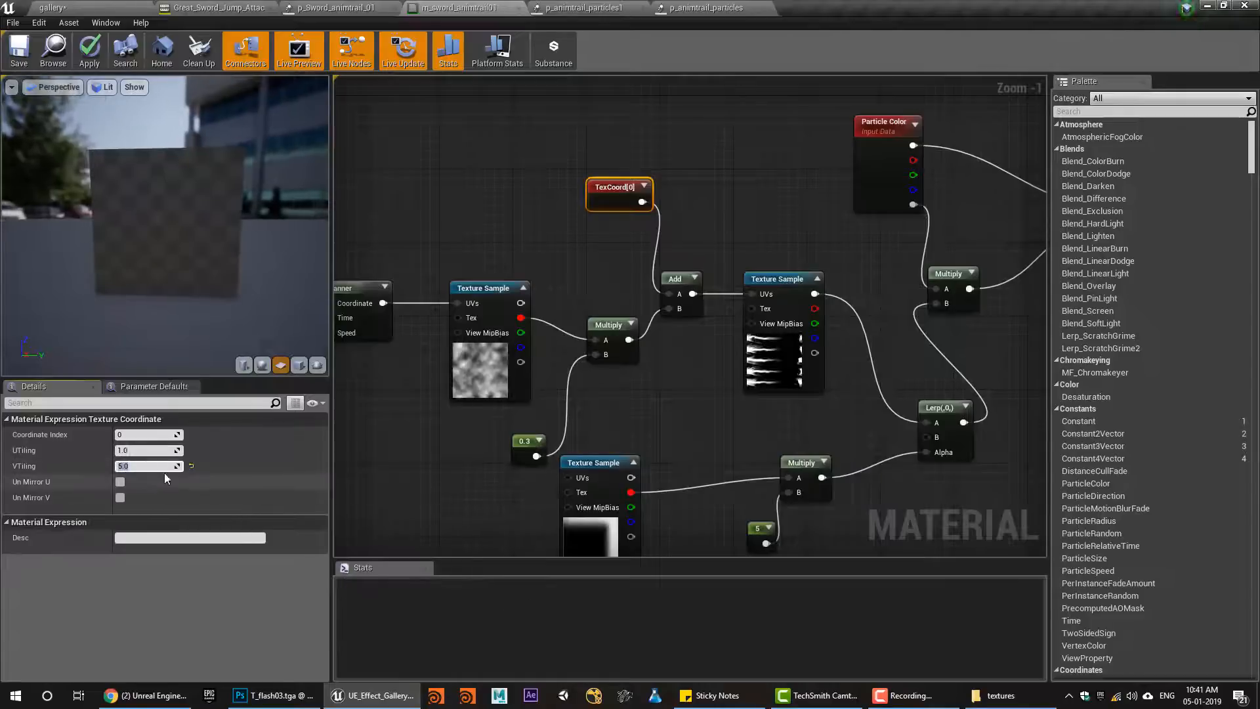
{"action": "left_click", "coordinate": [18, 55]}
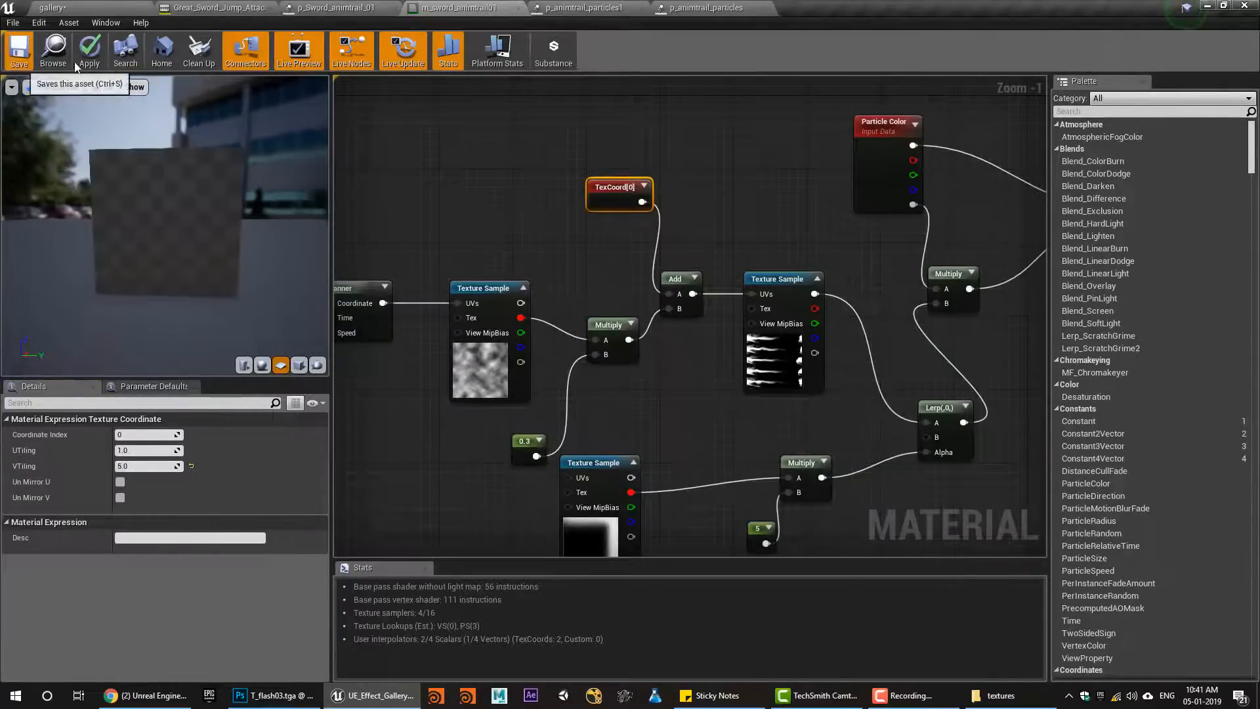
{"action": "left_click", "coordinate": [96, 5]}
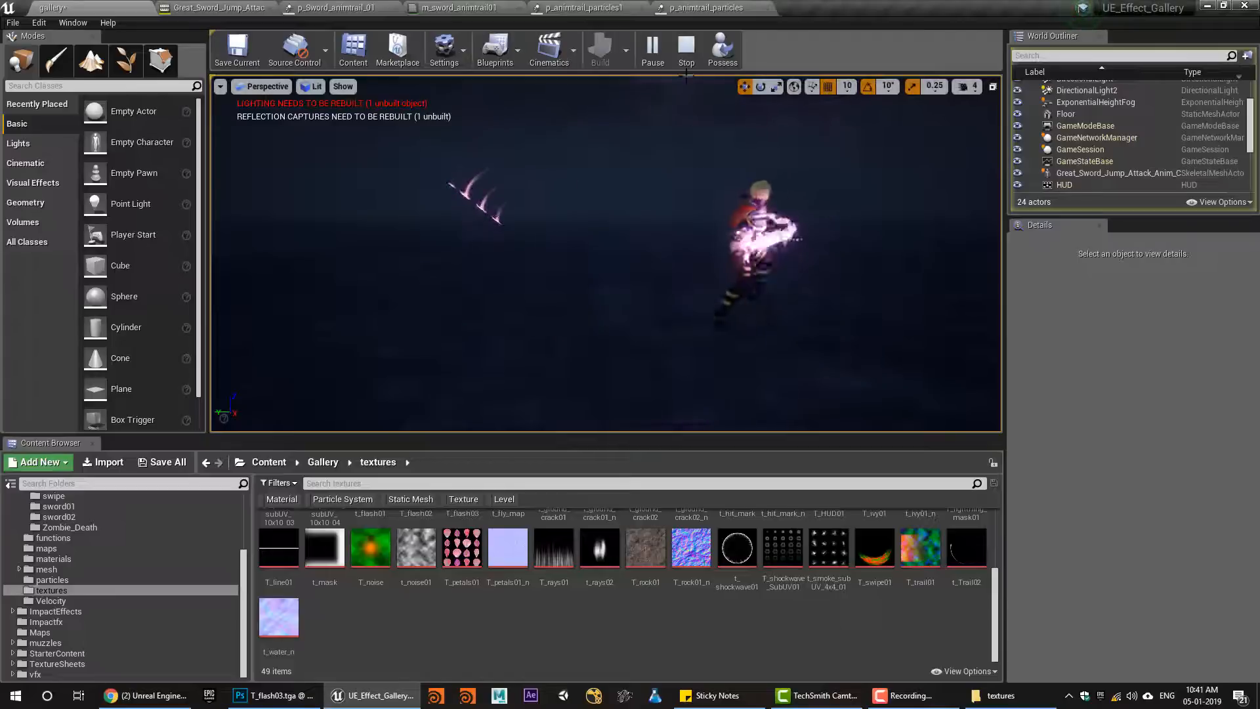
Stop the playback, set the TexCoord node's VTiling in m_sword_animtrail01 to 8, and save the material
{"action": "left_click", "coordinate": [687, 47]}
{"action": "left_click", "coordinate": [304, 5]}
{"action": "left_click", "coordinate": [218, 6]}
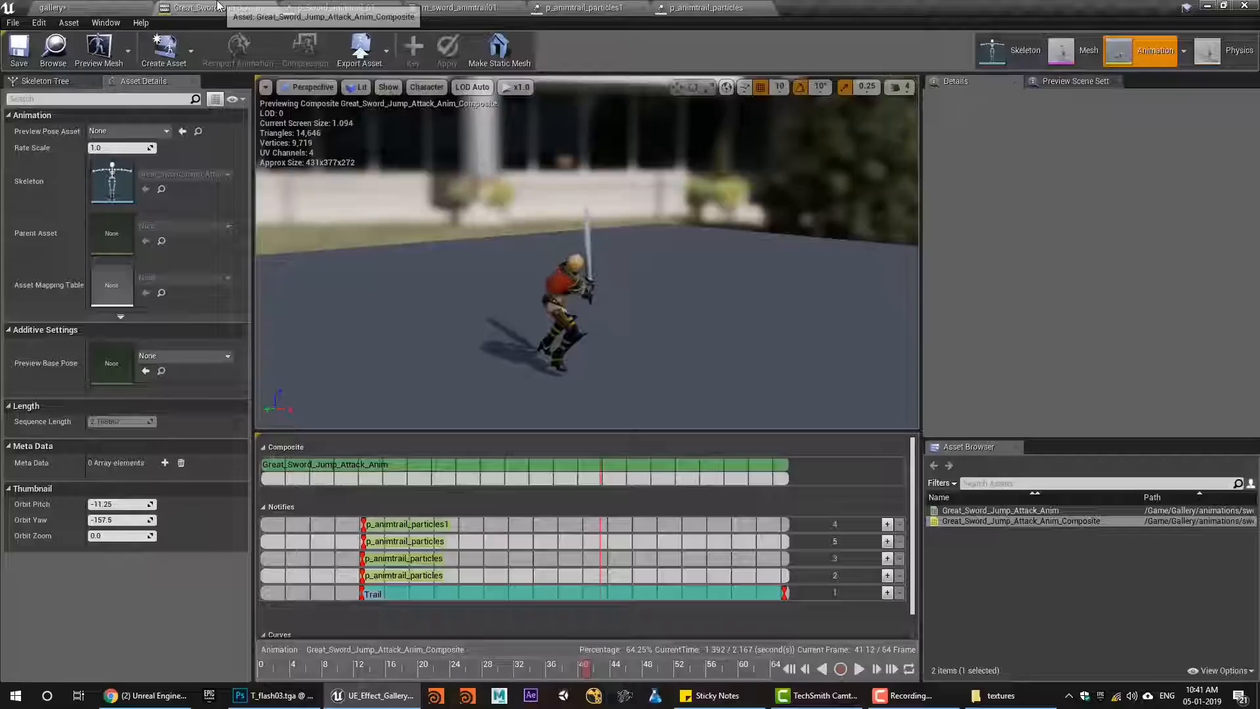
{"action": "left_click", "coordinate": [334, 7]}
{"action": "left_click", "coordinate": [457, 8]}
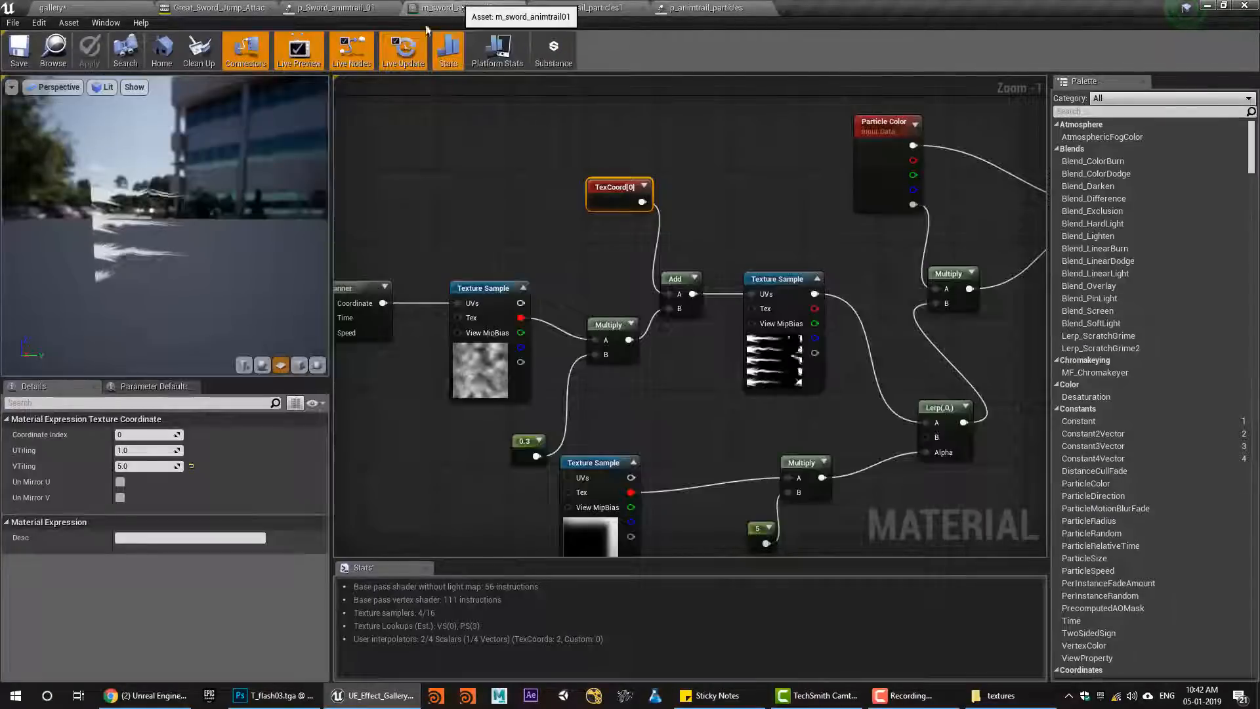
{"action": "left_click", "coordinate": [146, 466]}
{"action": "type", "text": "8"}
{"action": "key", "text": "Return"}
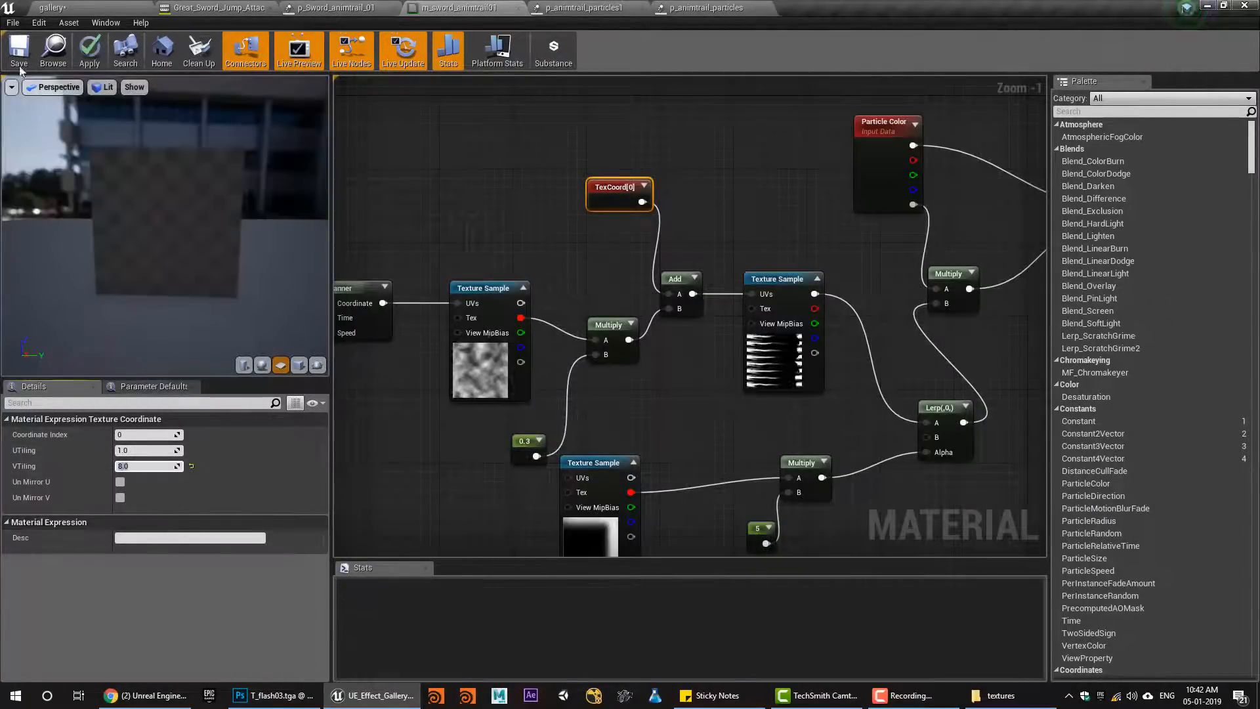
{"action": "left_click", "coordinate": [19, 52]}
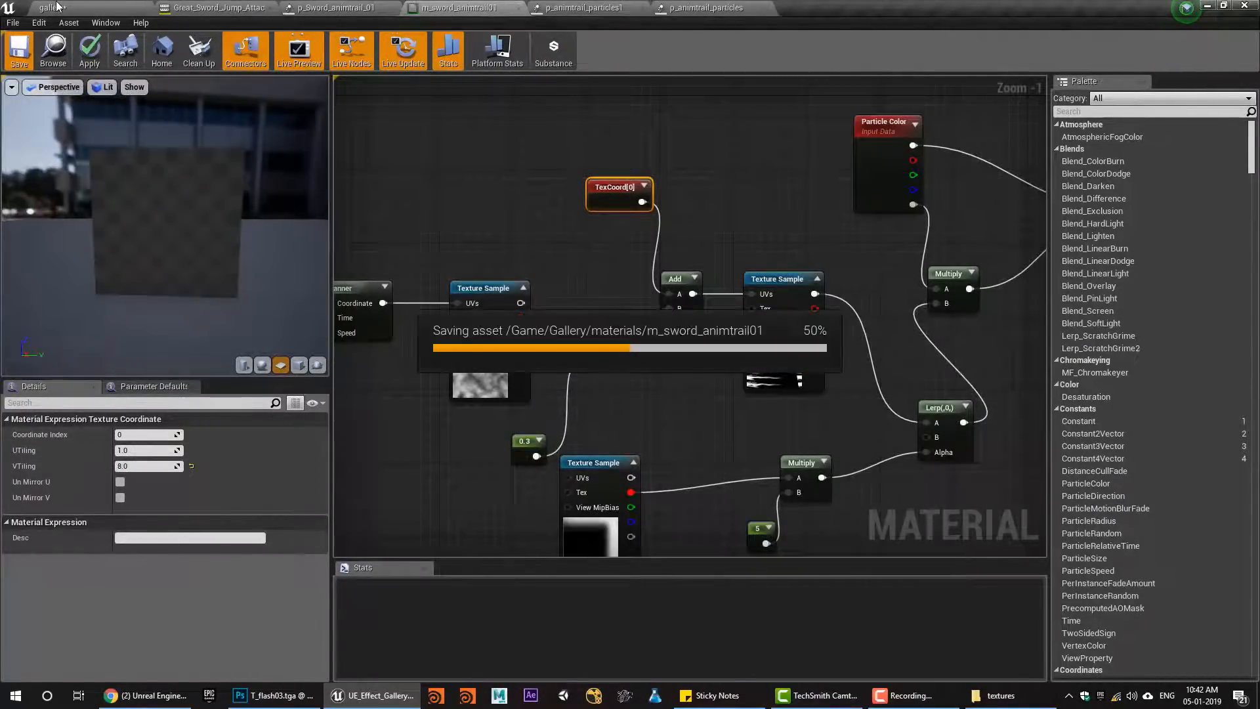
Play the gallery level to preview the sword trail, and stop the playback
{"action": "left_click", "coordinate": [56, 6]}
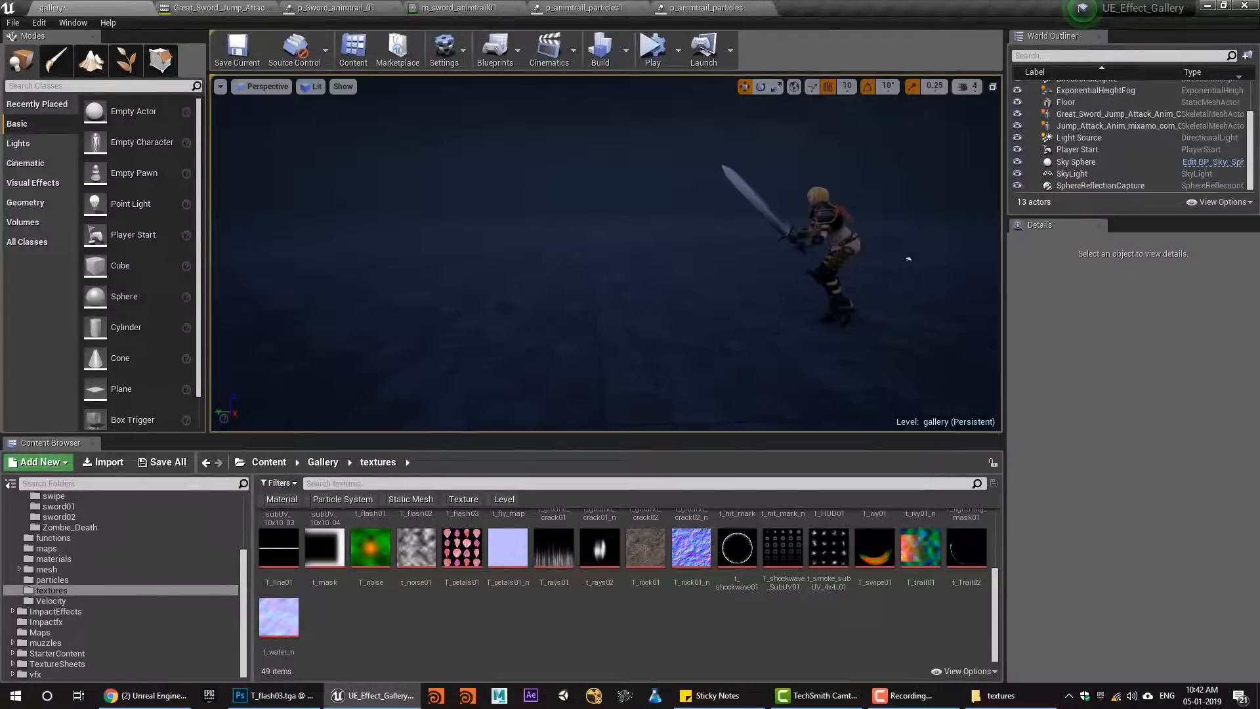
{"action": "left_click", "coordinate": [657, 51]}
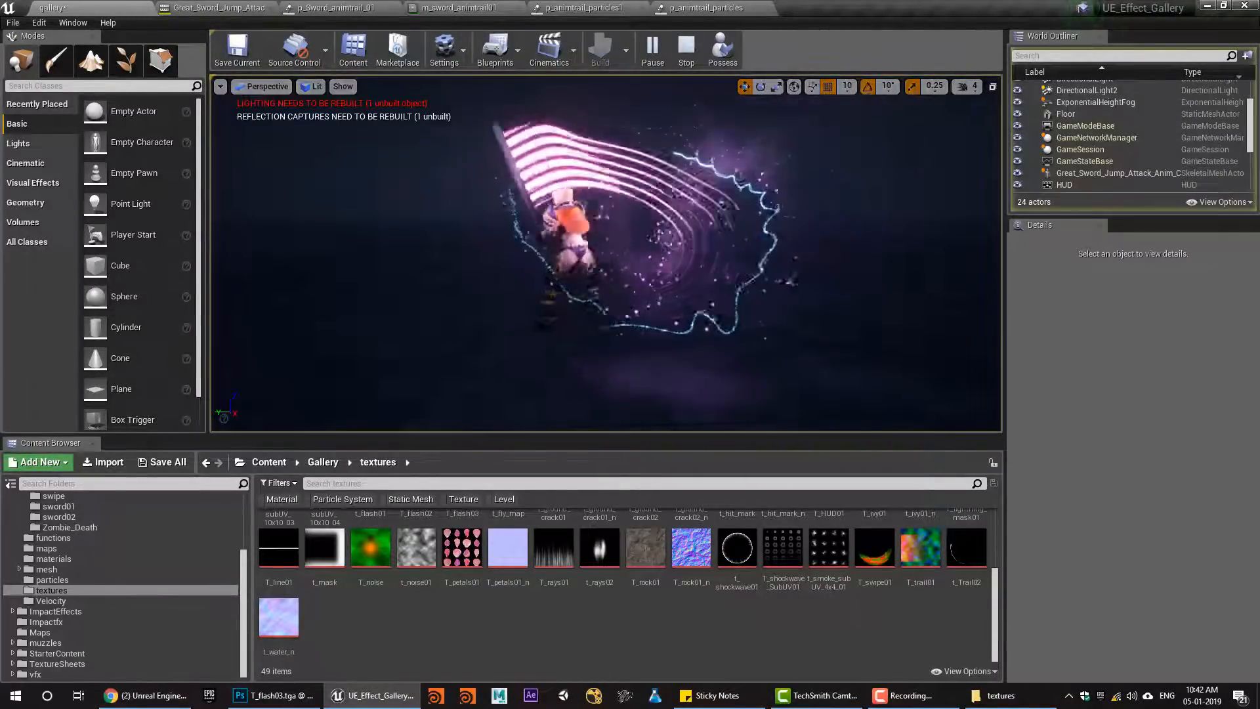
{"action": "left_click", "coordinate": [687, 49]}
Set the TexCoord node's VTiling in m_sword_animtrail01 to 5, save the material, and preview the trail in the gallery level
{"action": "left_click", "coordinate": [315, 6]}
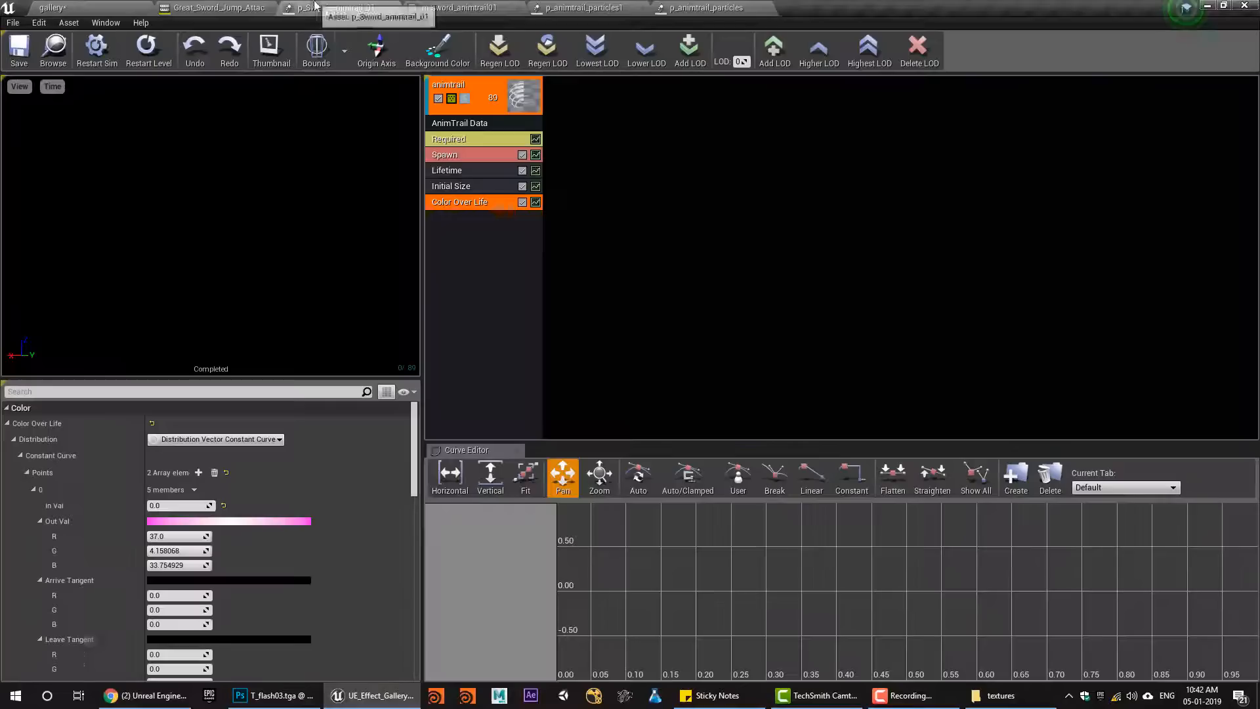
{"action": "left_click", "coordinate": [439, 7]}
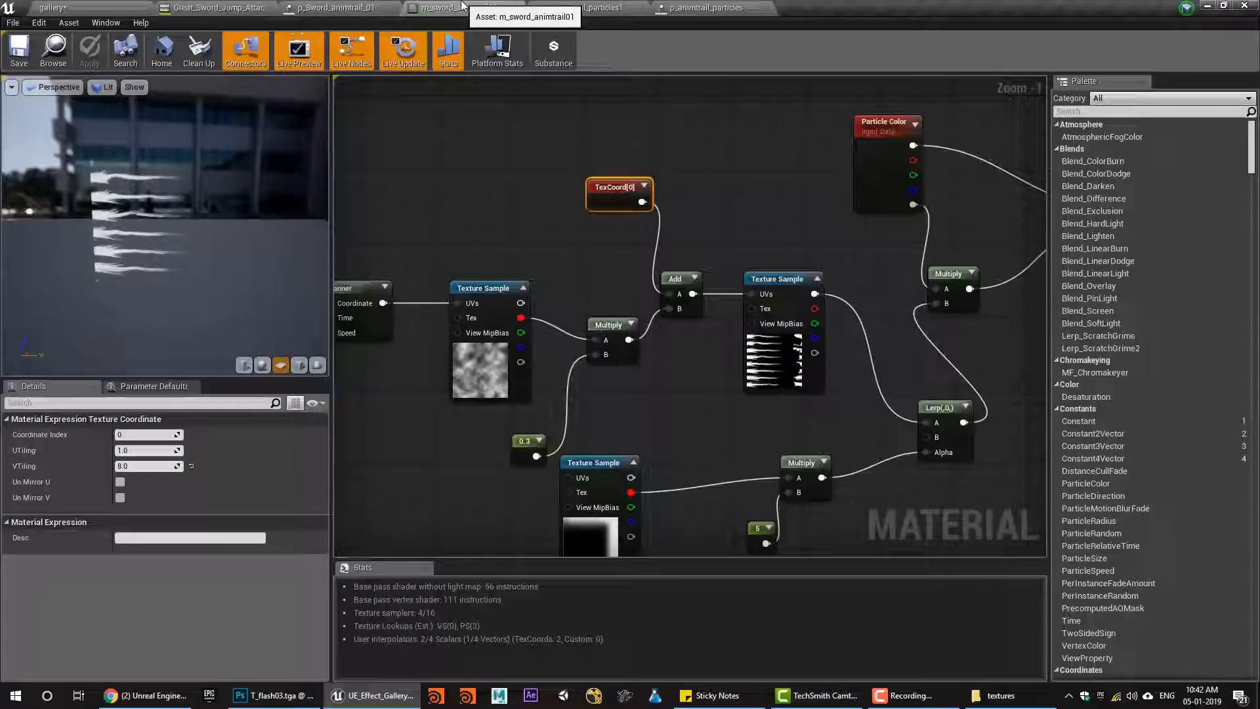
{"action": "left_click", "coordinate": [131, 469]}
{"action": "type", "text": "5"}
{"action": "key", "text": "Return"}
{"action": "left_click", "coordinate": [19, 51]}
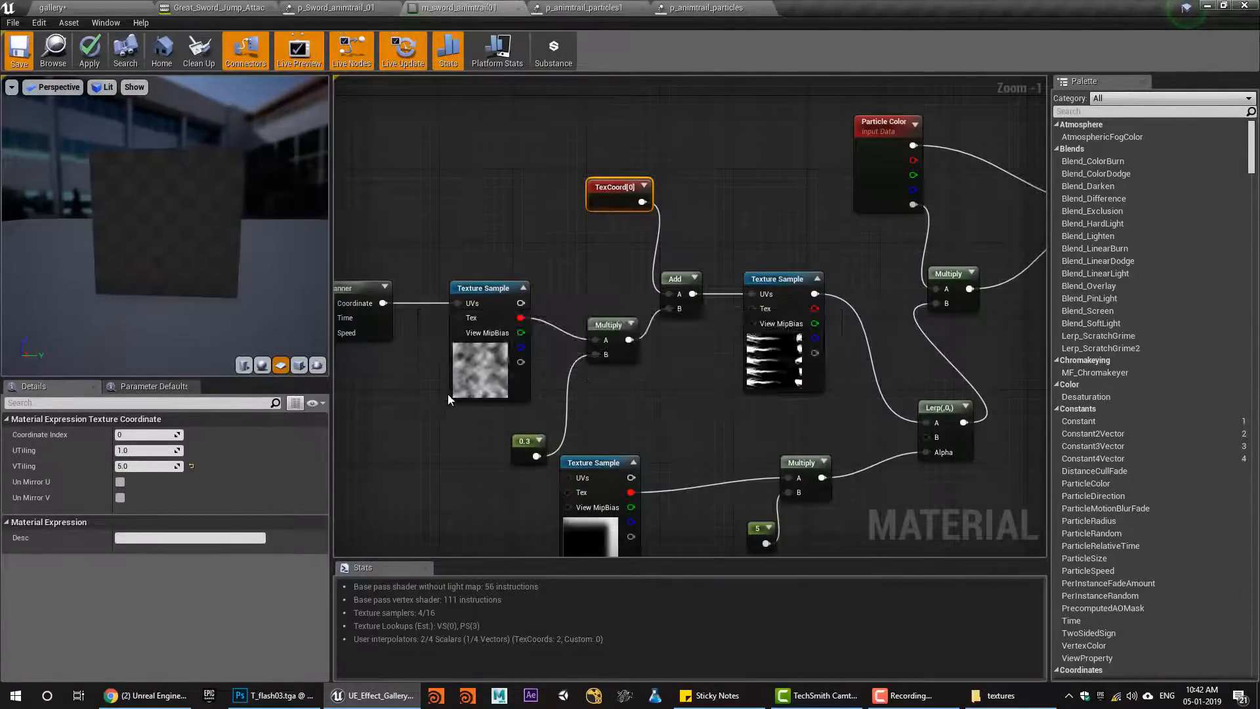
{"action": "left_click", "coordinate": [138, 10]}
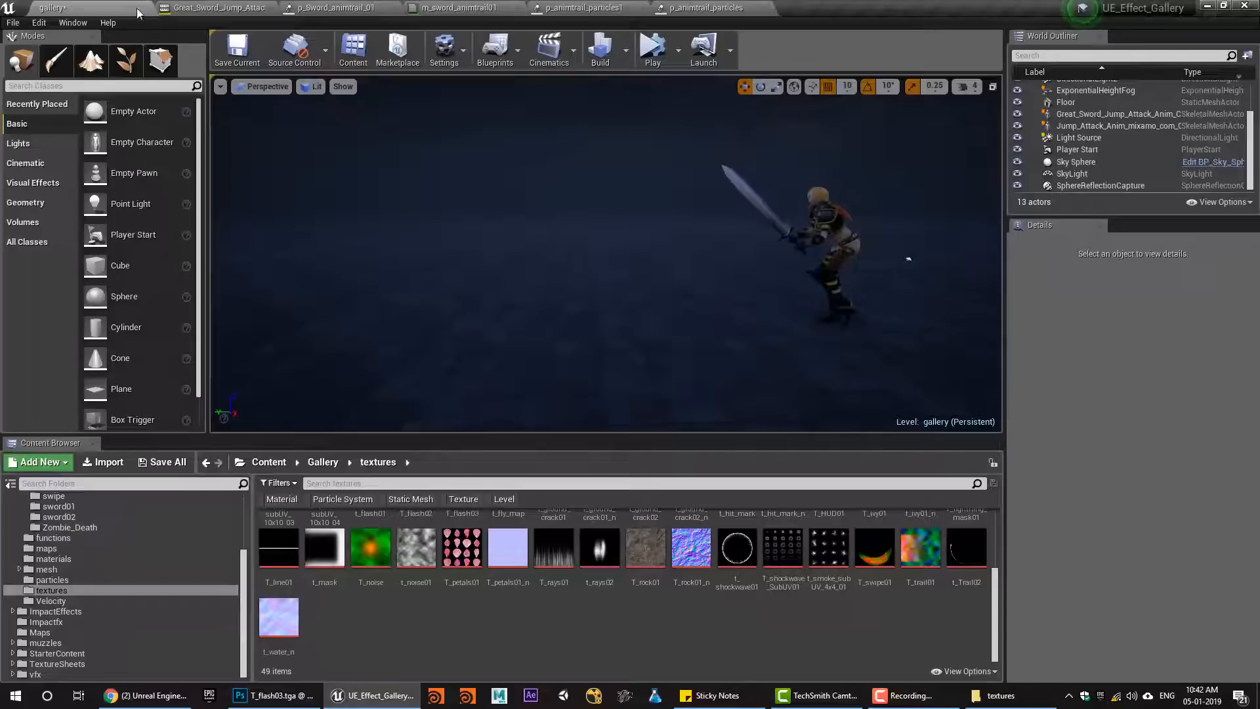
{"action": "left_click", "coordinate": [662, 61]}
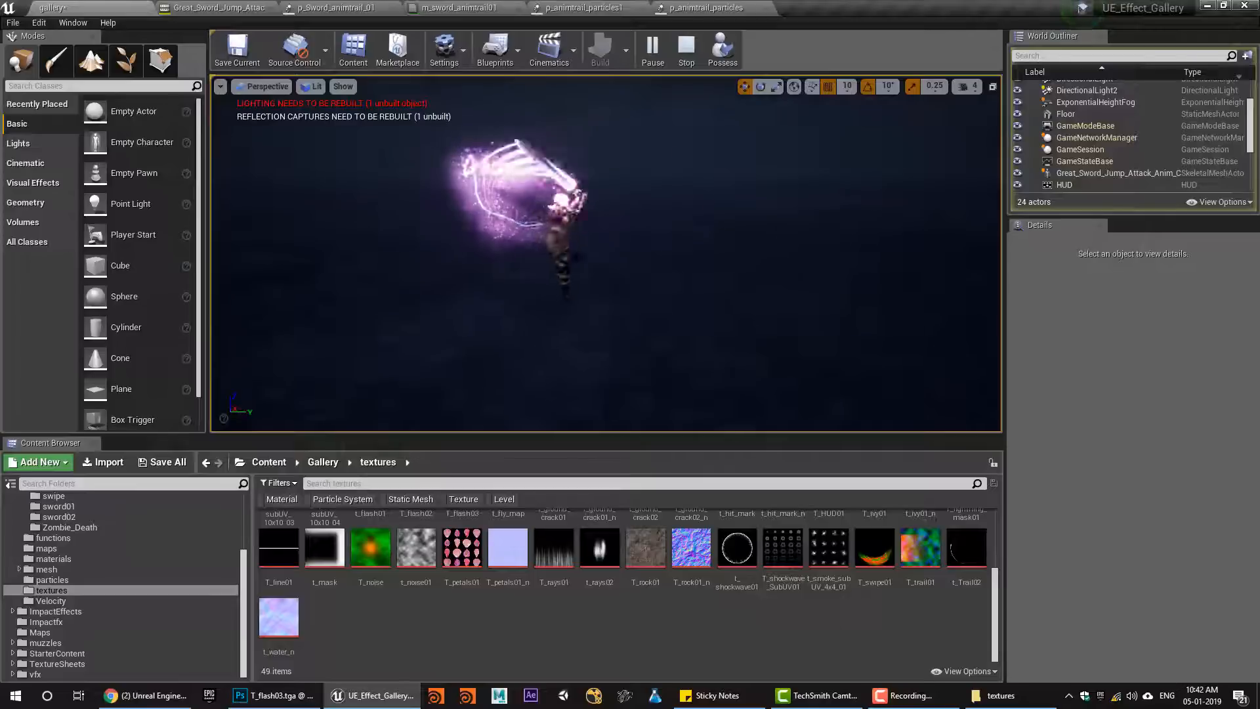
Switch to Chrome and review the finished sword trail near the end of the Sword AnimTrail Effect Breakdown video on YouTube
{"action": "left_click", "coordinate": [185, 693]}
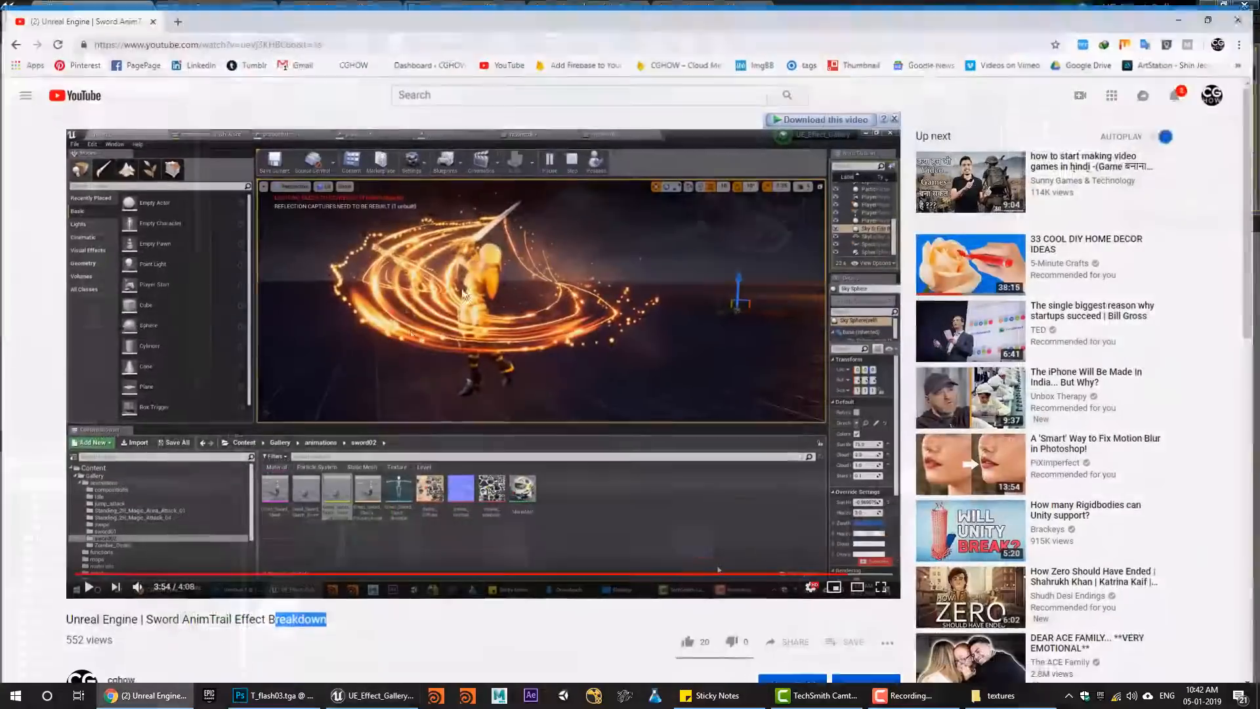
{"action": "left_click", "coordinate": [86, 581]}
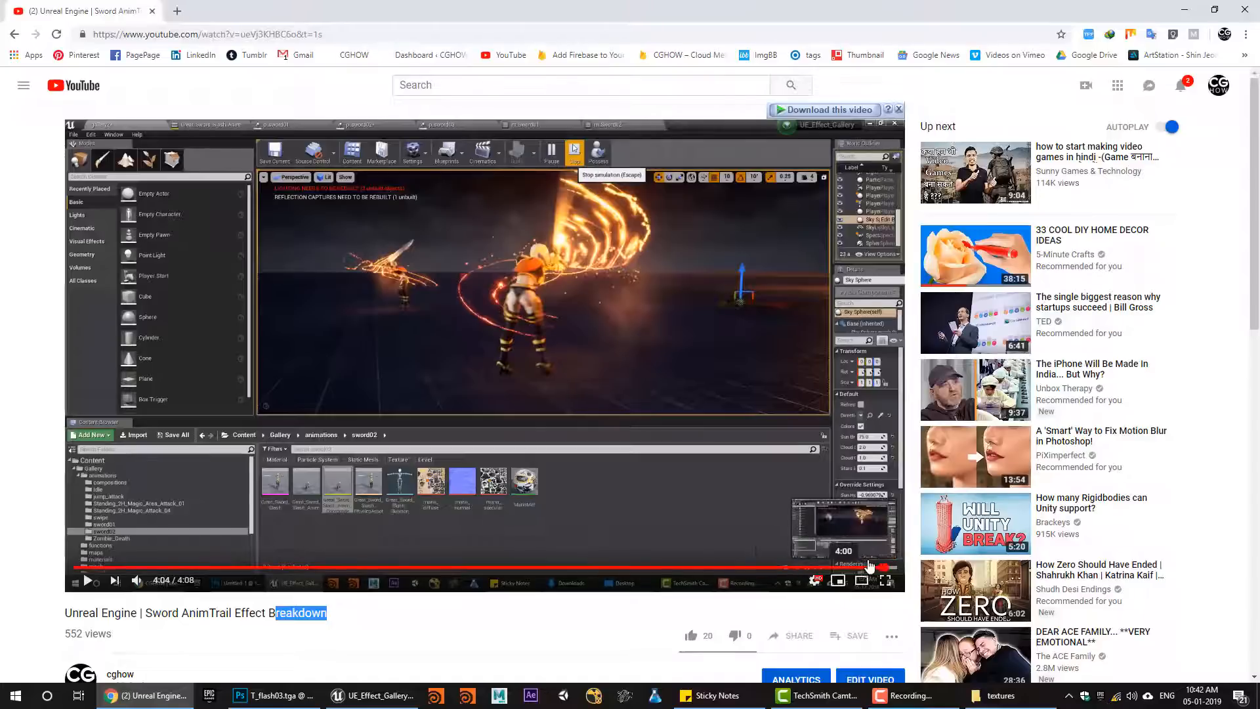
{"action": "left_click", "coordinate": [88, 580]}
{"action": "left_click", "coordinate": [88, 580]}
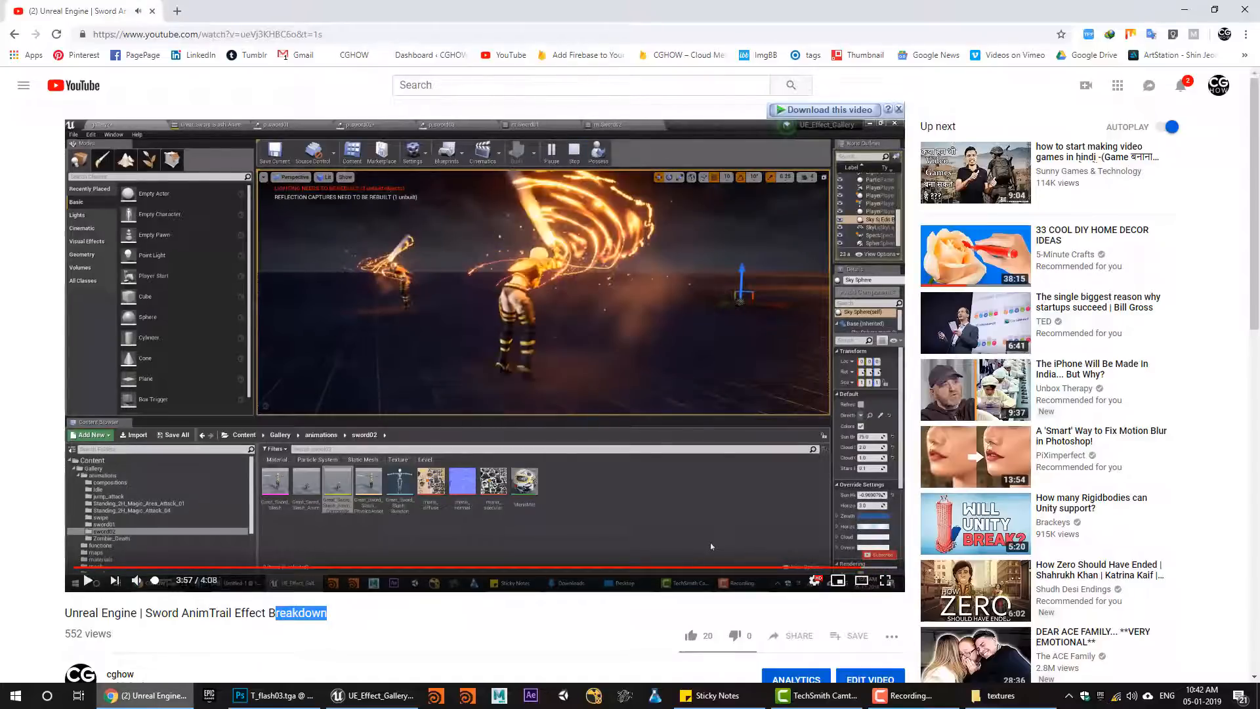
{"action": "left_click", "coordinate": [145, 695]}
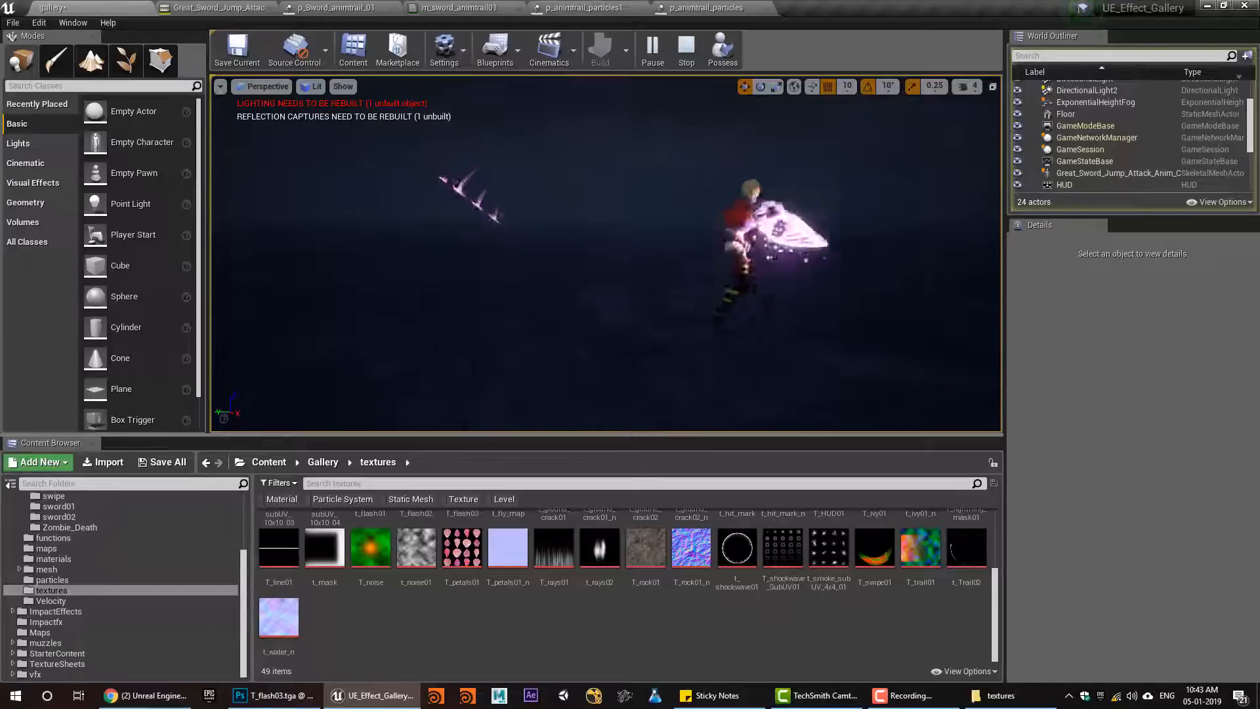
Stop the playback, duplicate the particles emitter in p_animtrail_particles, and rename the copy red
{"action": "left_click", "coordinate": [686, 51]}
{"action": "left_click", "coordinate": [611, 7]}
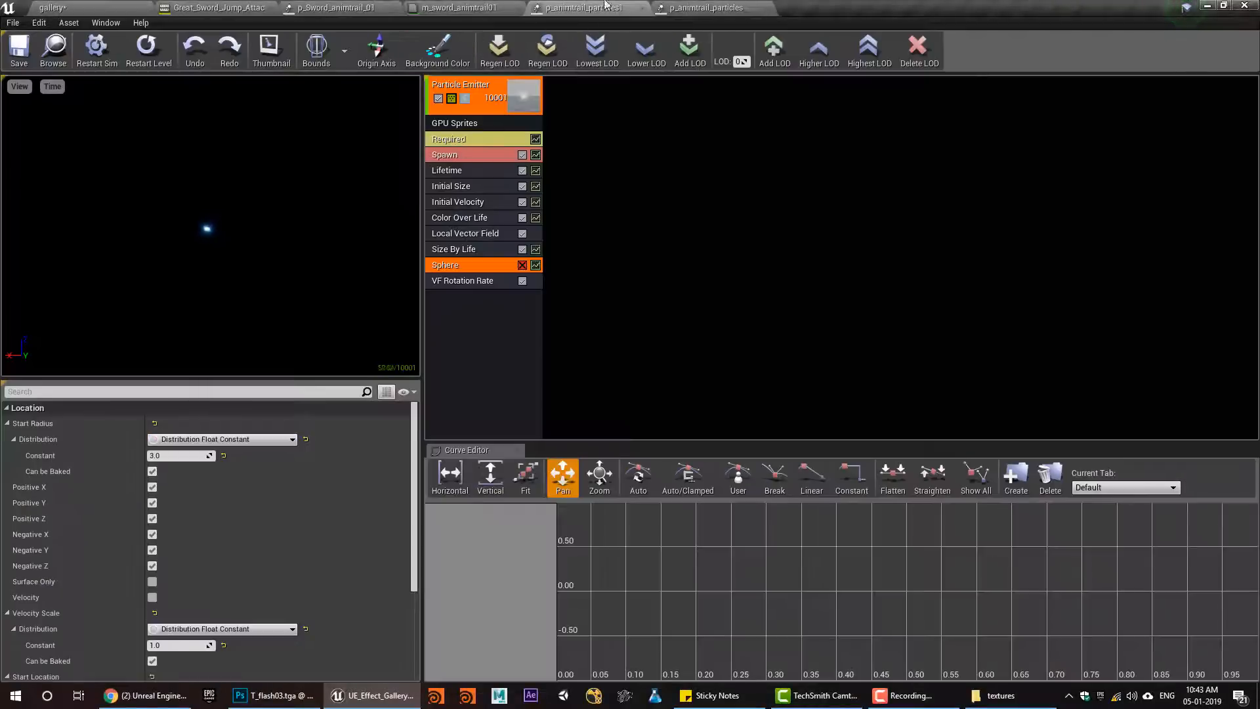
{"action": "left_click", "coordinate": [666, 7]}
{"action": "right_click", "coordinate": [484, 91]}
{"action": "mouse_move", "coordinate": [518, 102]}
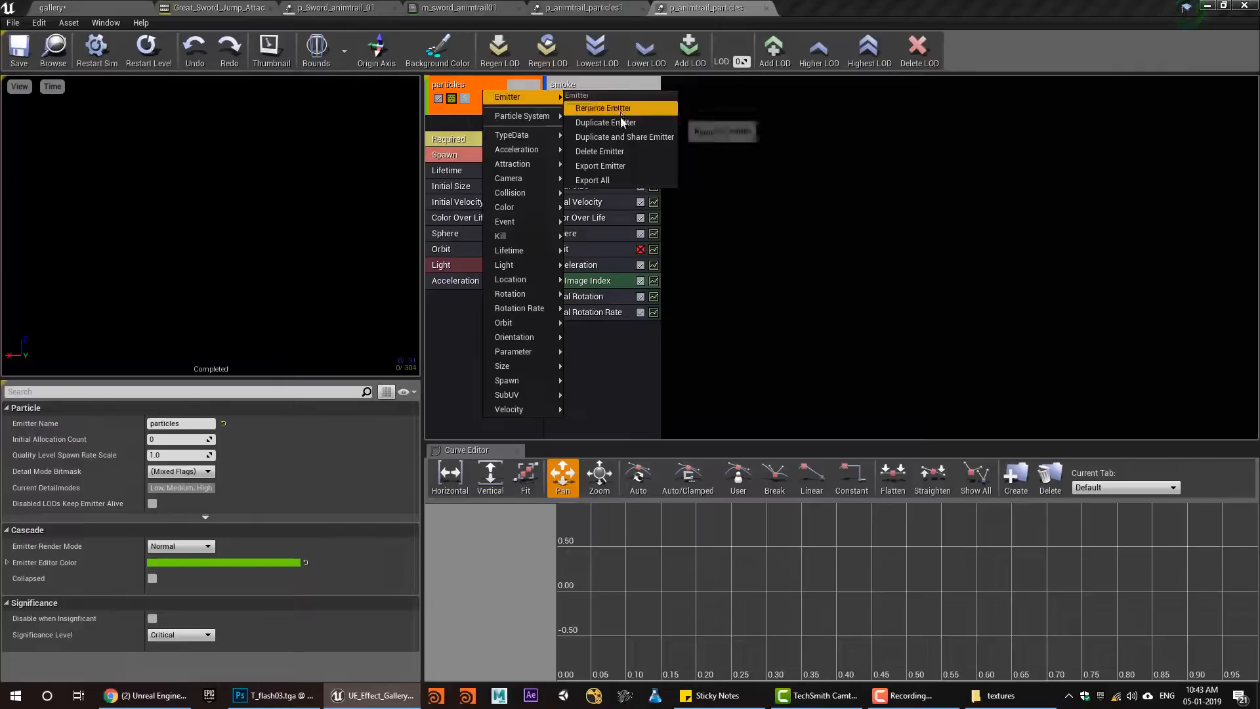
{"action": "left_click", "coordinate": [624, 121]}
{"action": "right_click", "coordinate": [563, 83]}
{"action": "mouse_move", "coordinate": [594, 89]}
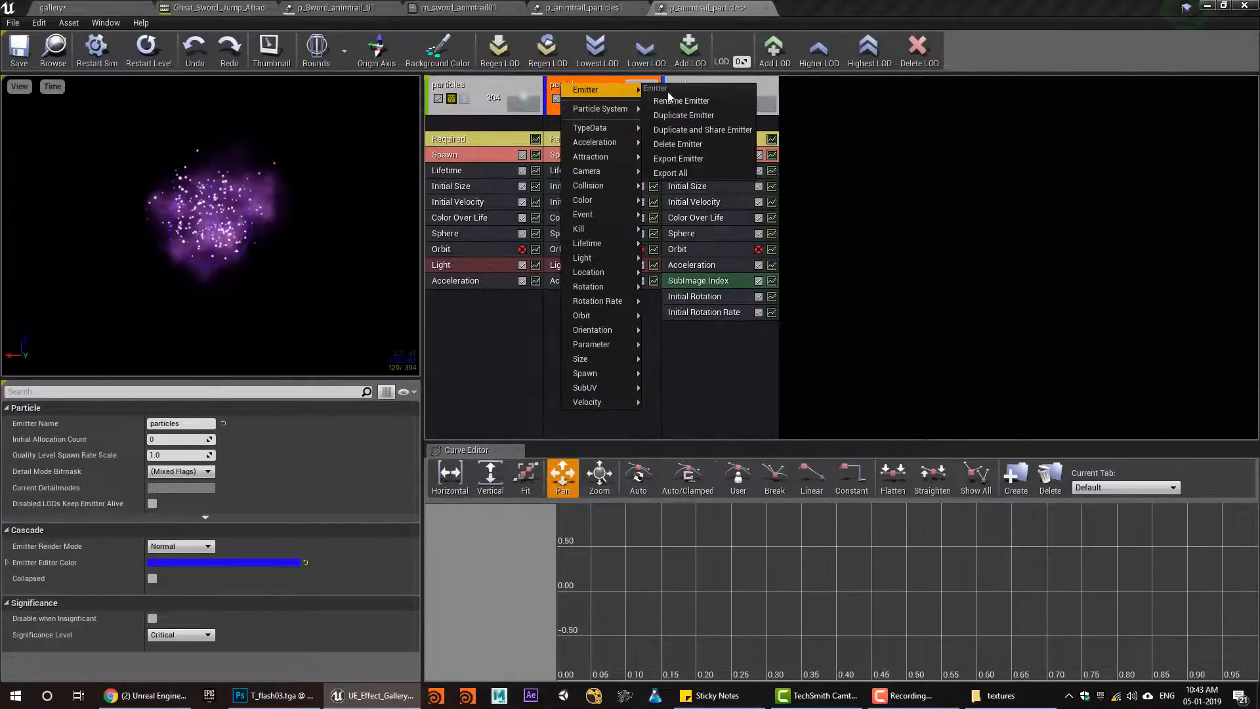
{"action": "left_click", "coordinate": [680, 101]}
{"action": "type", "text": "red"}
{"action": "key", "text": "Return"}
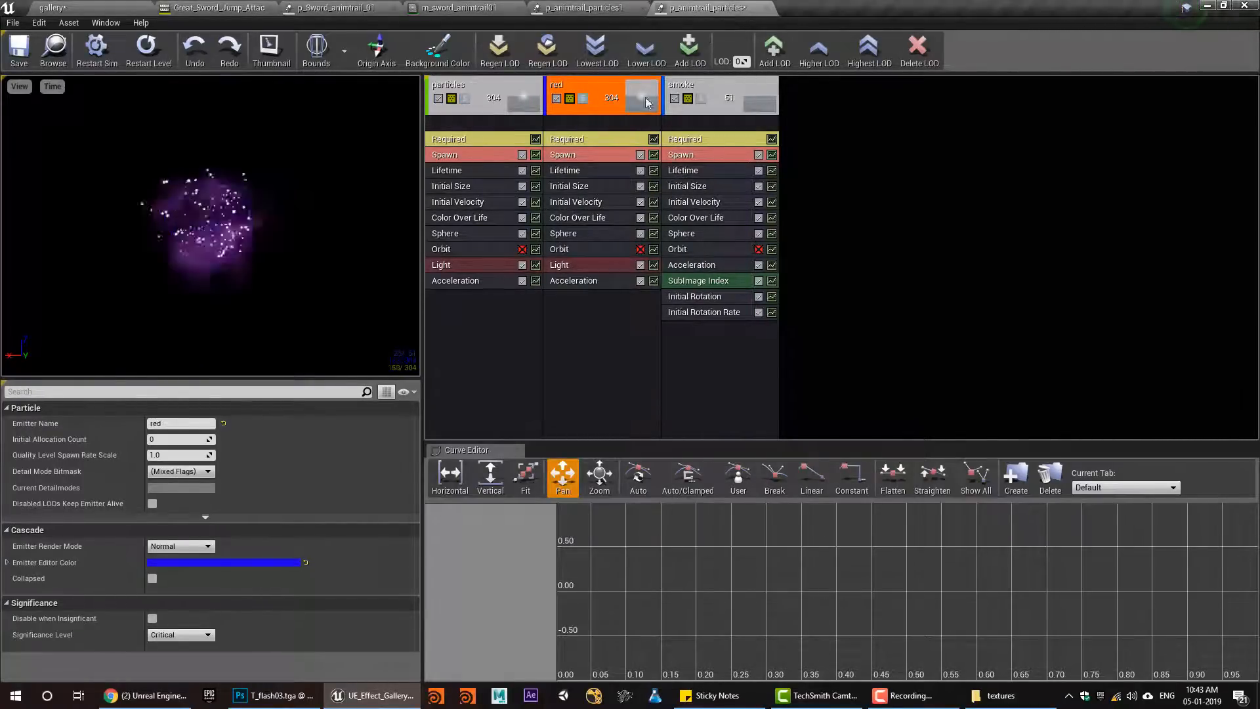
Lower the red emitter's constant spawn rate and check its Initial Size settings
{"action": "left_click", "coordinate": [568, 156]}
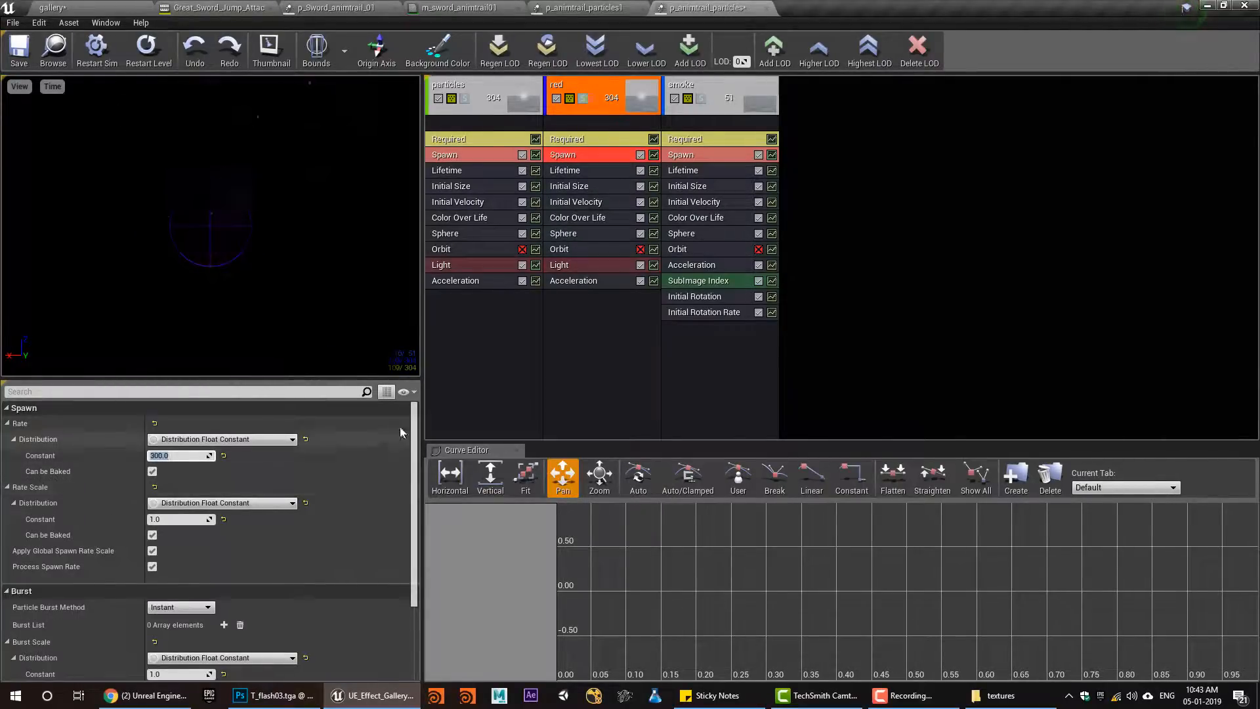
{"action": "type", "text": "2"}
{"action": "left_click", "coordinate": [575, 188]}
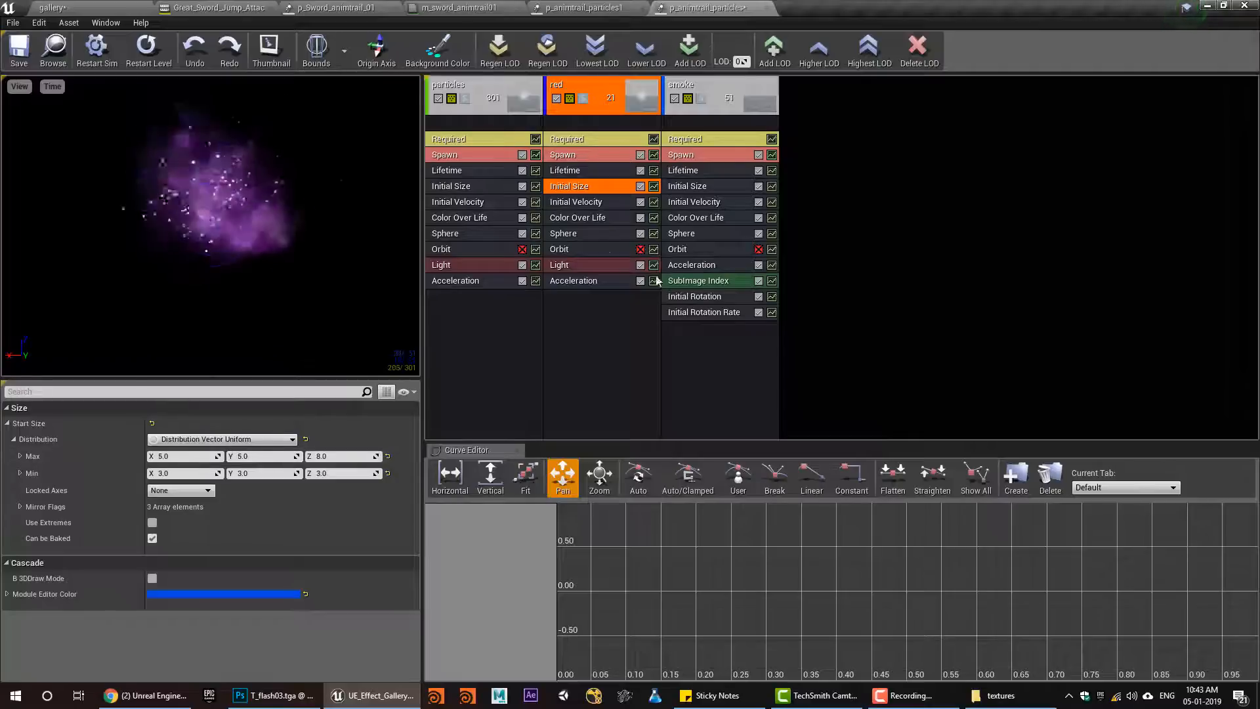
Set the red emitter's first Color Over Life point to blue 0.2, raise the color's brightness value to 500, and save
{"action": "left_click", "coordinate": [584, 218]}
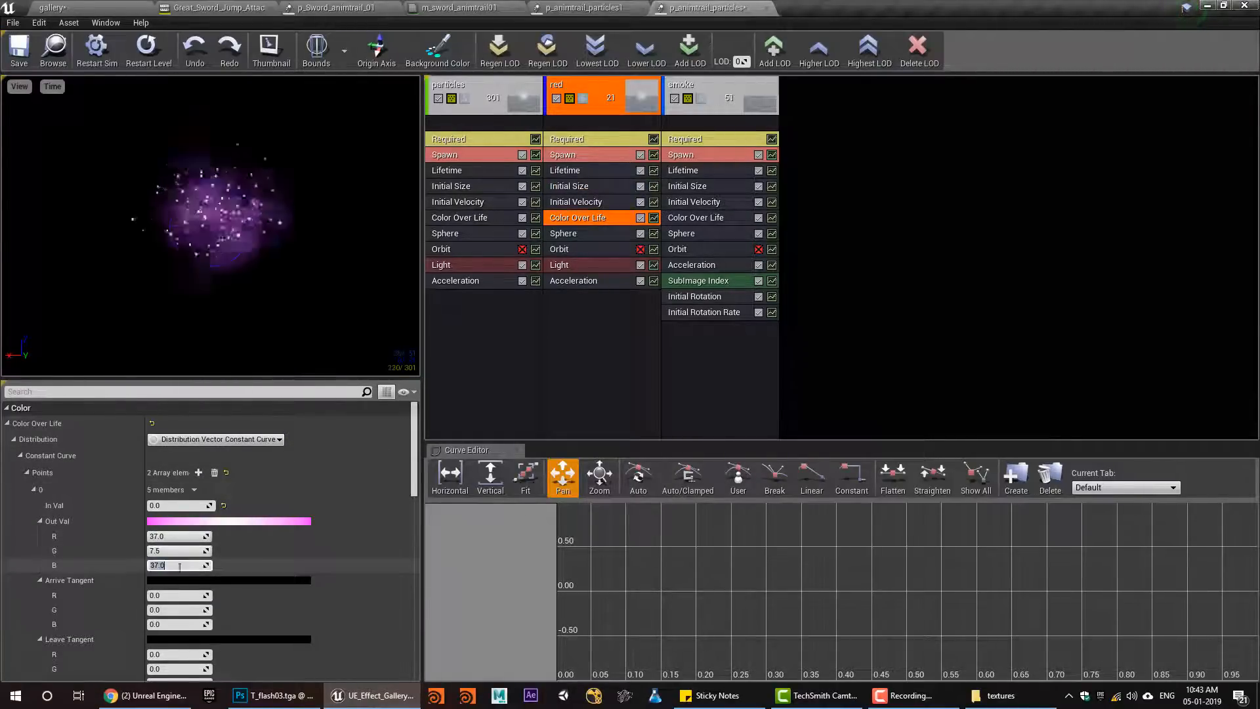
{"action": "left_click", "coordinate": [213, 522]}
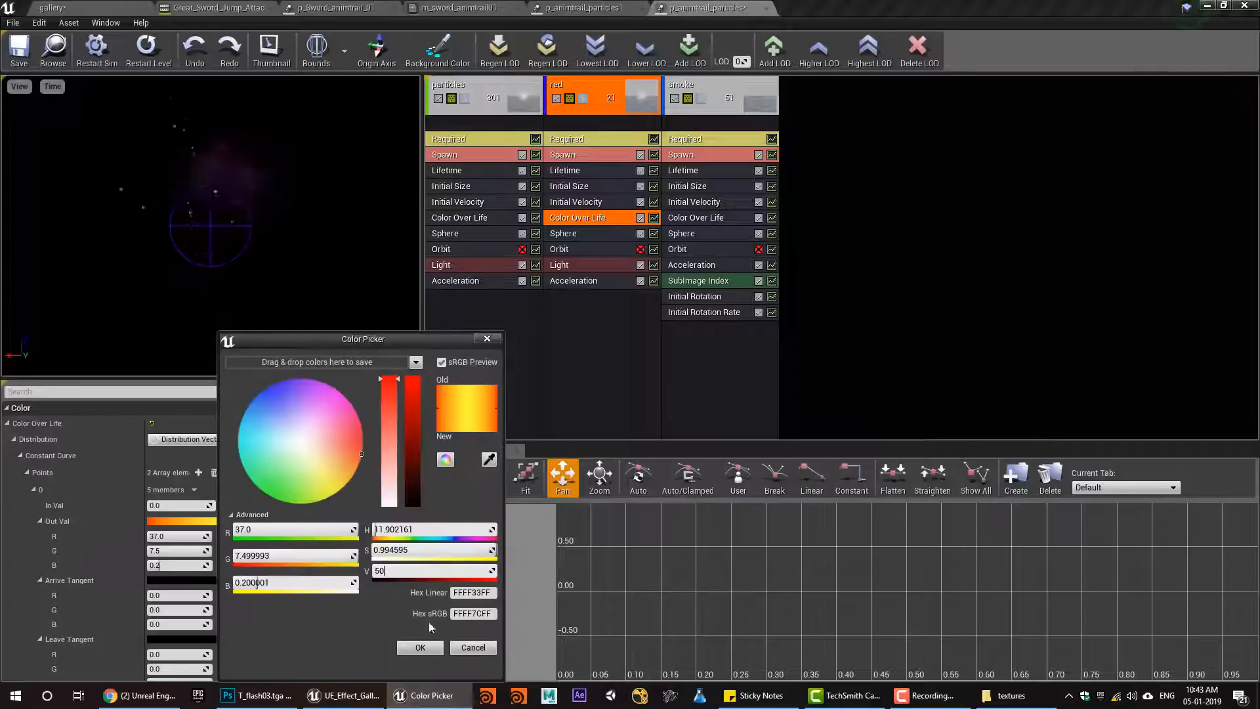
{"action": "left_click", "coordinate": [420, 648]}
{"action": "left_click", "coordinate": [18, 50]}
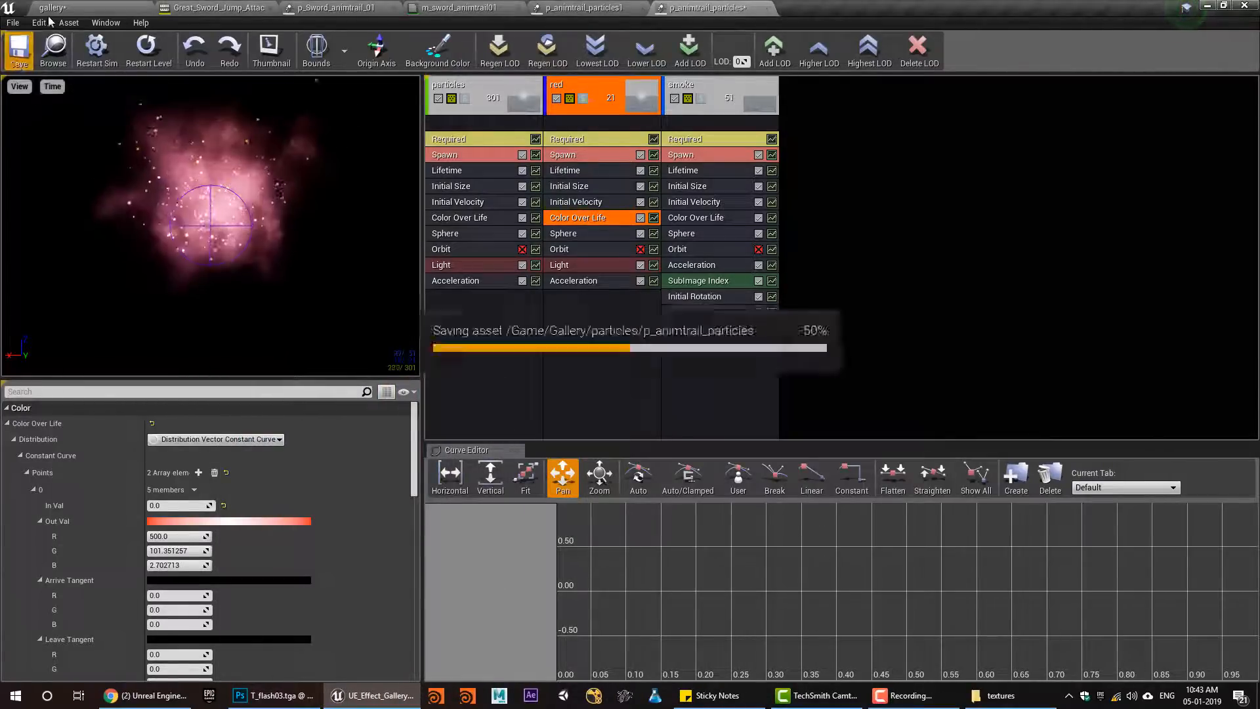
Preview the red particles in the gallery level, stop the playback, and close the p_animtrail_particles1 editor
{"action": "left_click", "coordinate": [52, 7]}
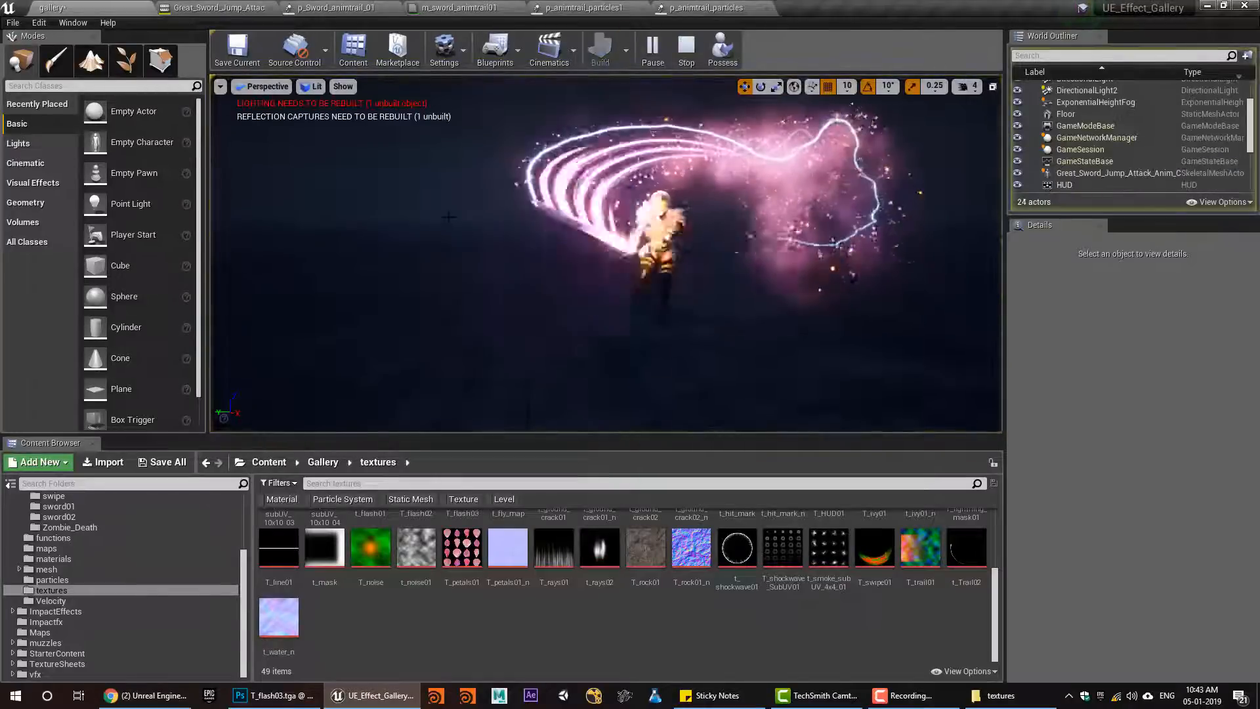
{"action": "left_click", "coordinate": [685, 47]}
{"action": "left_click", "coordinate": [586, 7]}
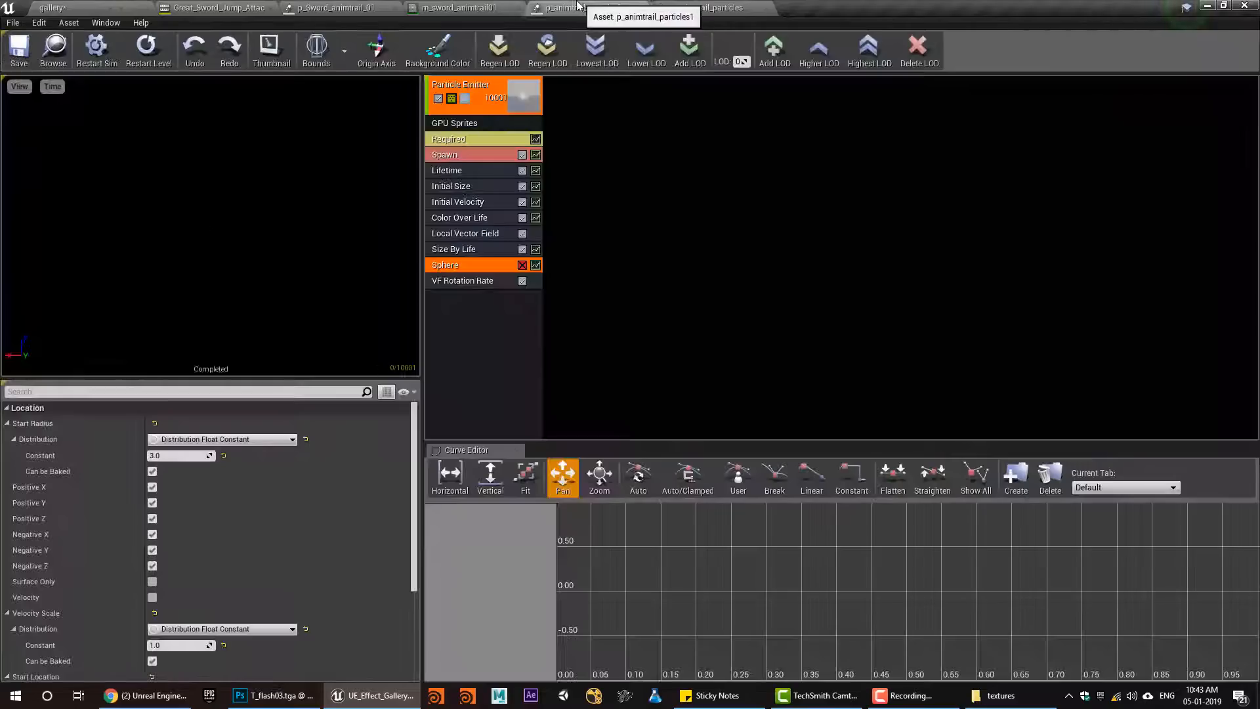
{"action": "middle_click", "coordinate": [596, 6]}
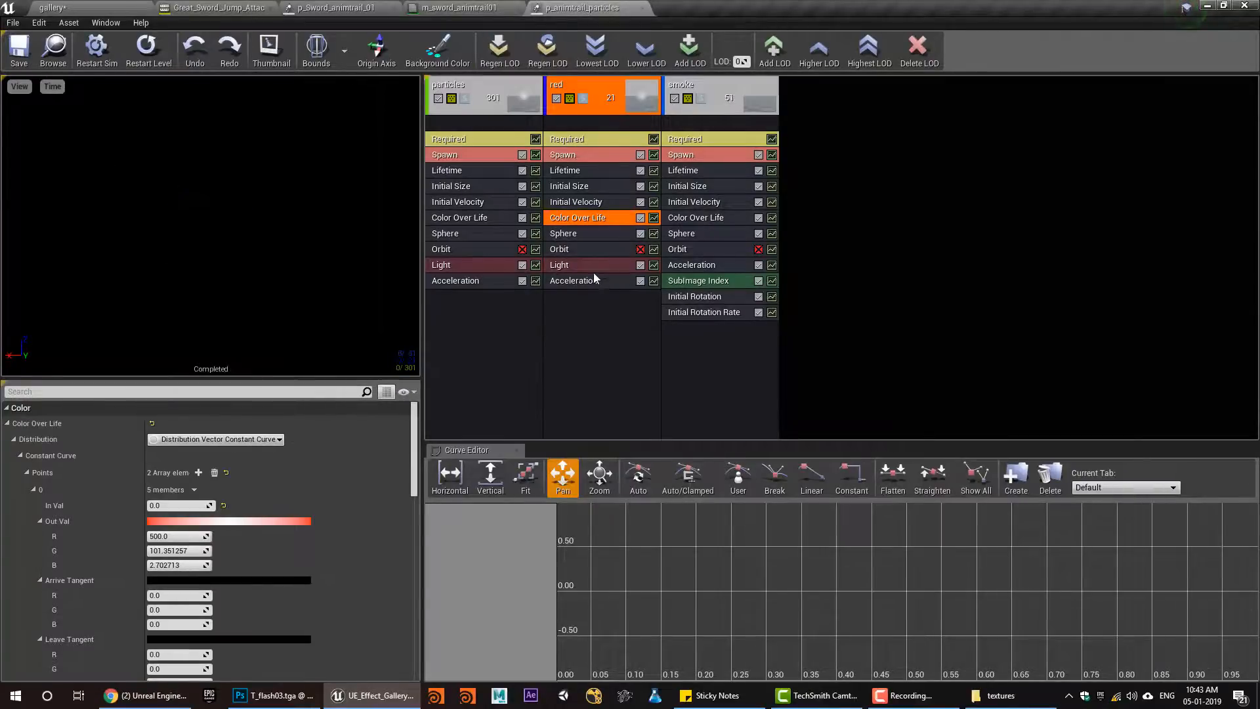
Delete the Light module from the red emitter and preview the effect in the gallery level
{"action": "left_click", "coordinate": [592, 265]}
{"action": "key", "text": "Delete"}
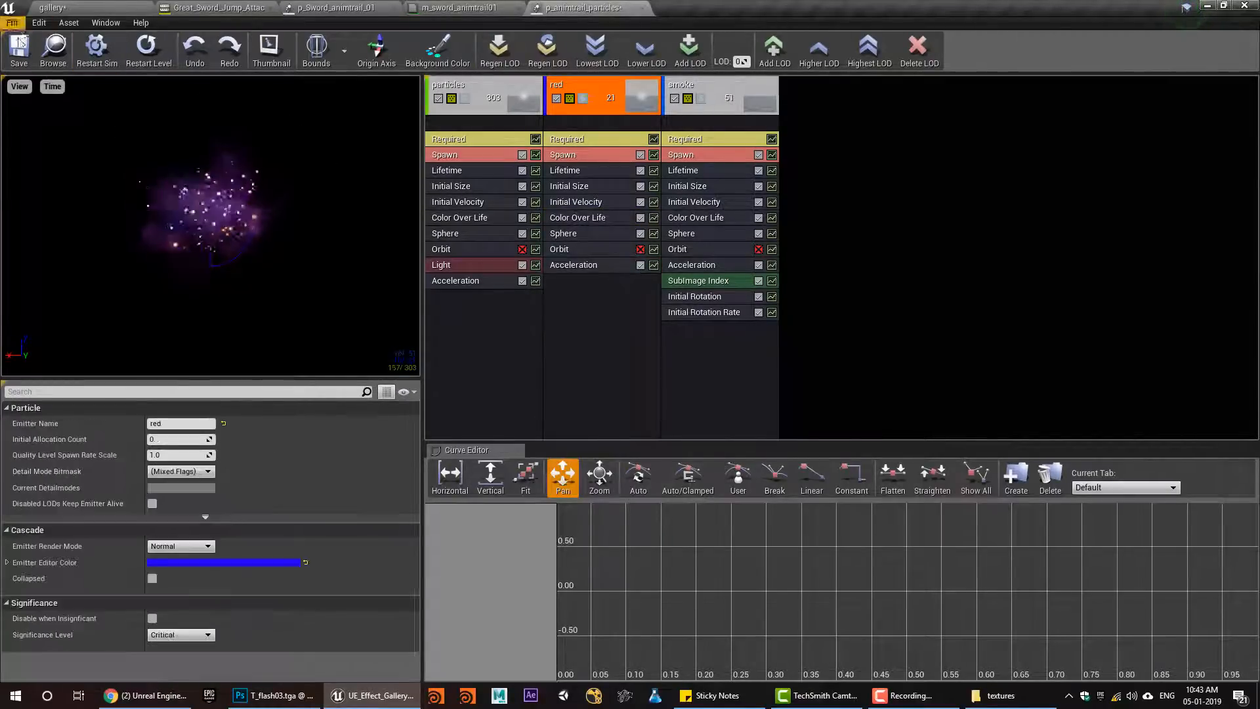
{"action": "left_click", "coordinate": [46, 6]}
{"action": "left_click", "coordinate": [652, 50]}
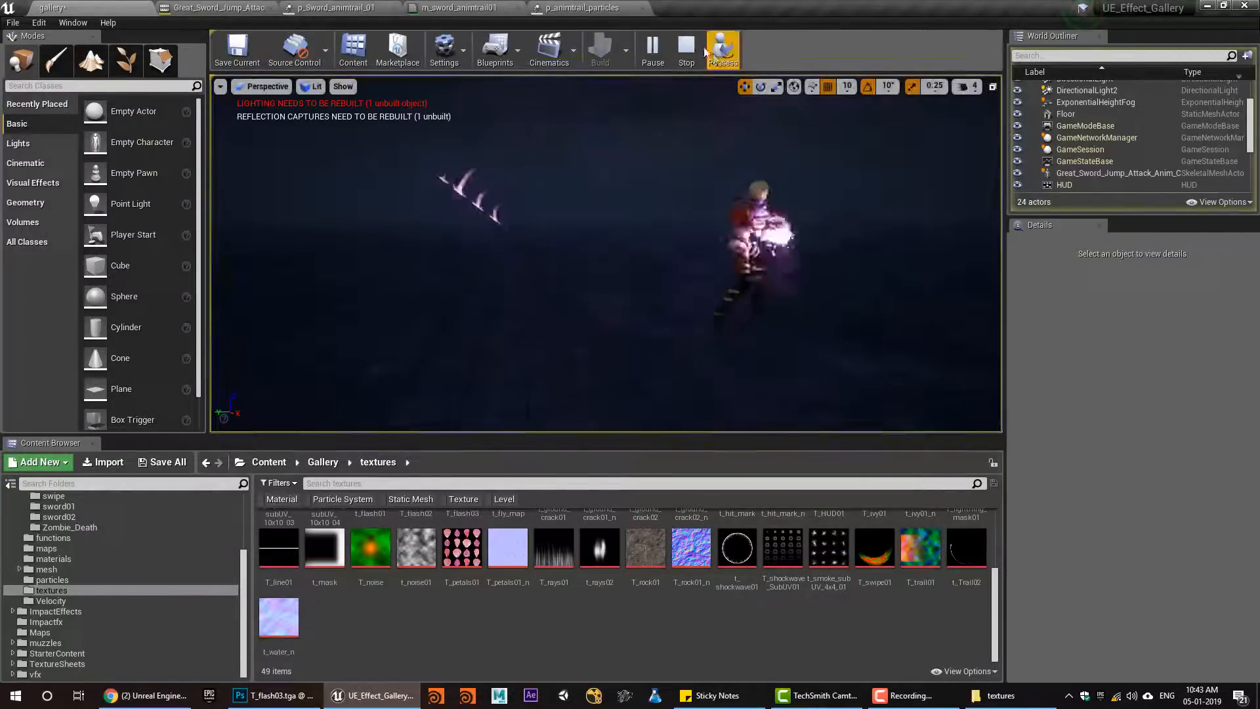
Raise the brightness value of the red emitter's first Color Over Life point to 5000 and save the particle system
{"action": "left_click", "coordinate": [581, 8]}
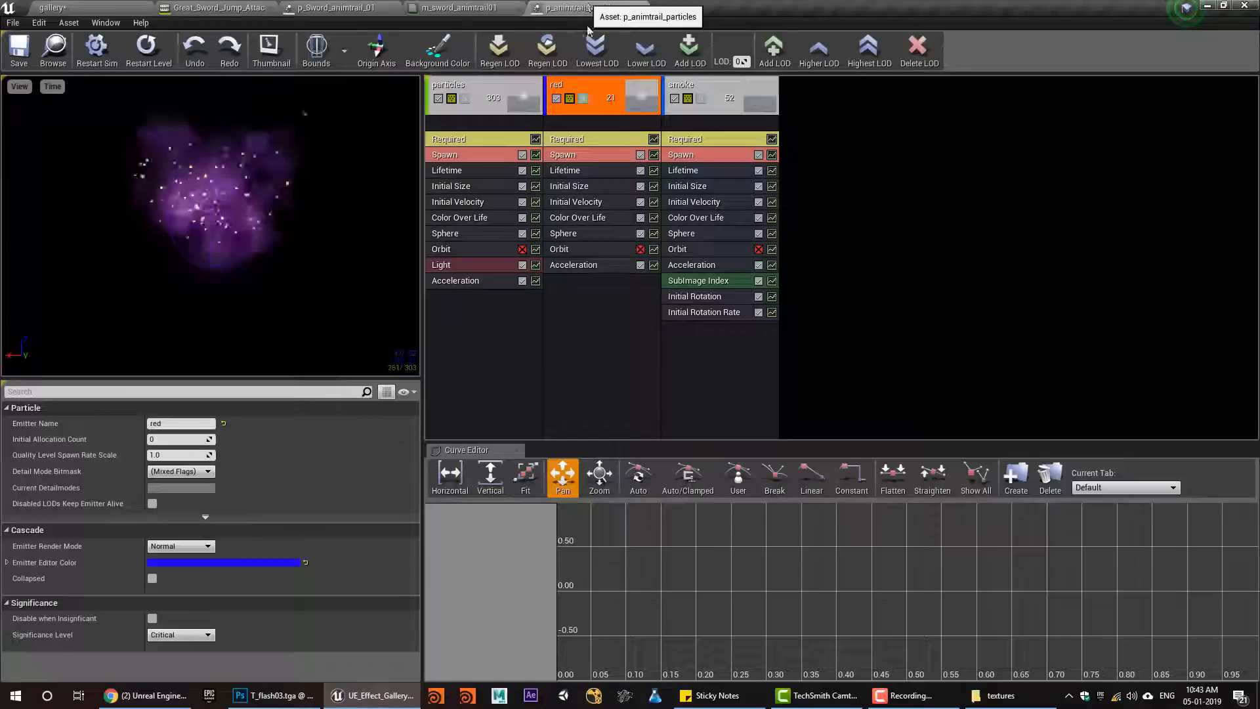
{"action": "left_click", "coordinate": [579, 217]}
{"action": "left_click", "coordinate": [176, 521]}
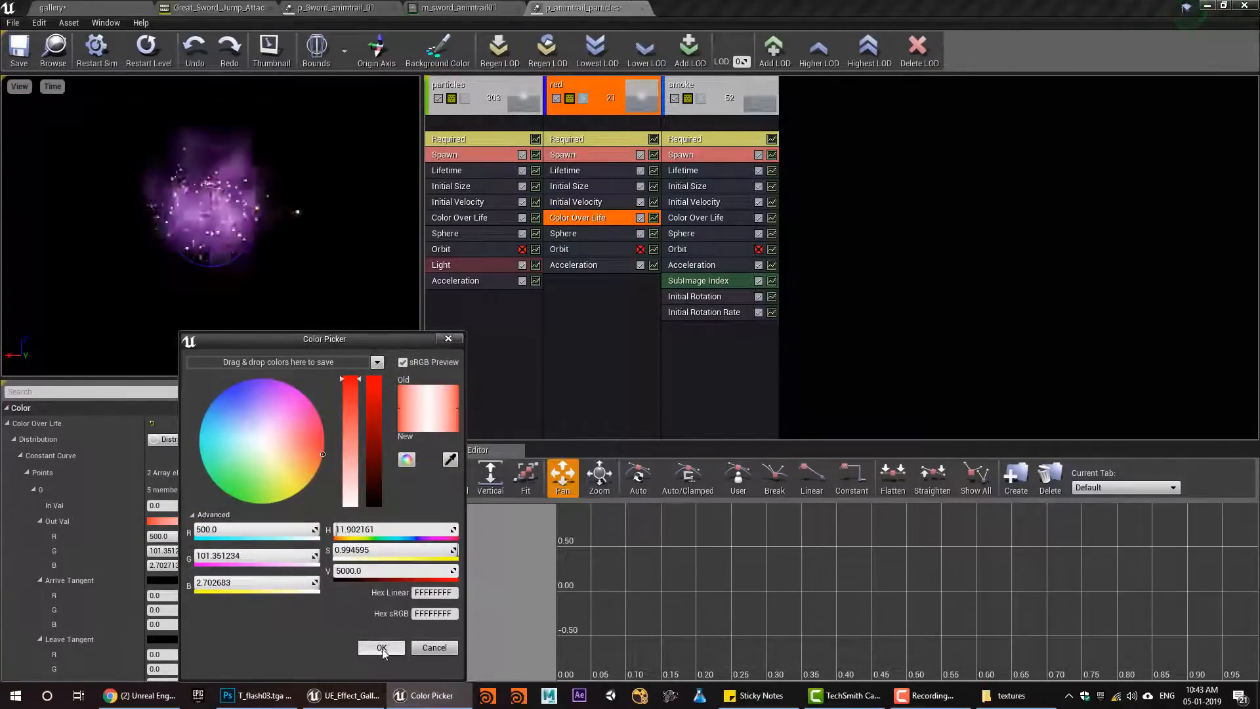
{"action": "left_click", "coordinate": [382, 648]}
{"action": "scroll", "coordinate": [262, 565], "scroll_direction": "down", "scroll_amount": 3}
{"action": "scroll", "coordinate": [250, 551], "scroll_direction": "up", "scroll_amount": 3}
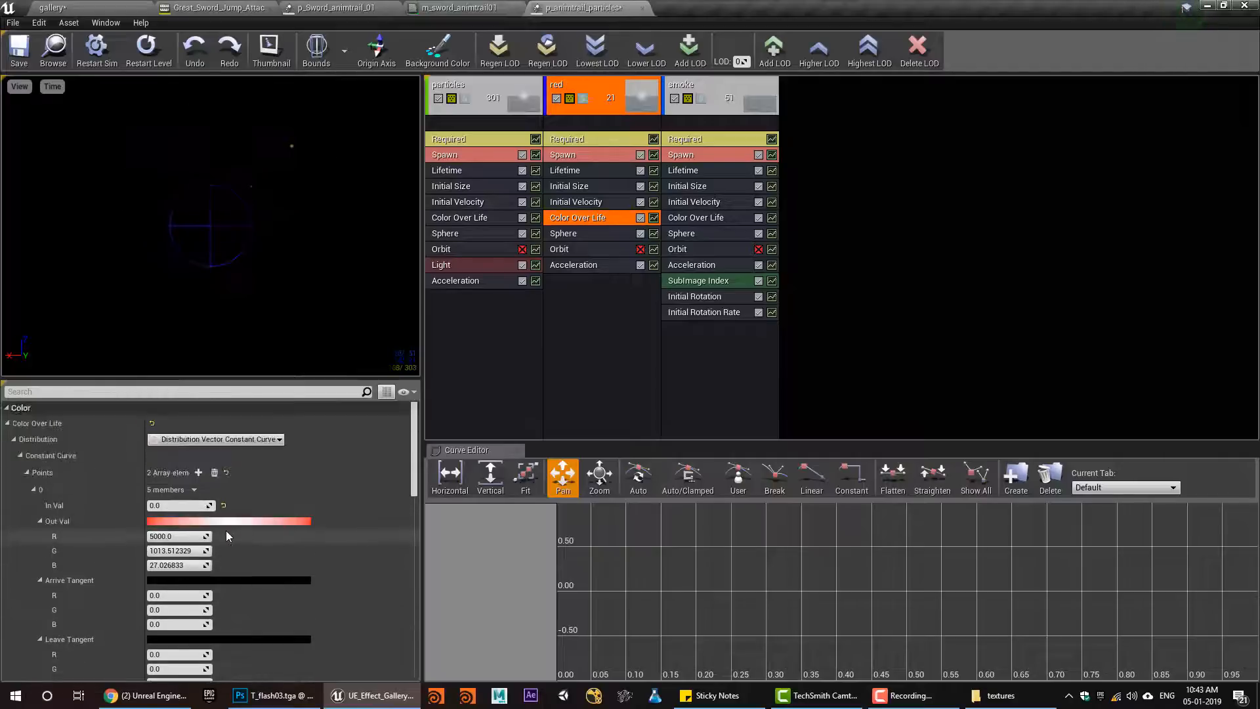
{"action": "left_click", "coordinate": [190, 566]}
{"action": "left_click", "coordinate": [11, 60]}
Play the gallery level to examine the sword swing with the brighter red particles, and stop the playback
{"action": "left_click", "coordinate": [52, 8]}
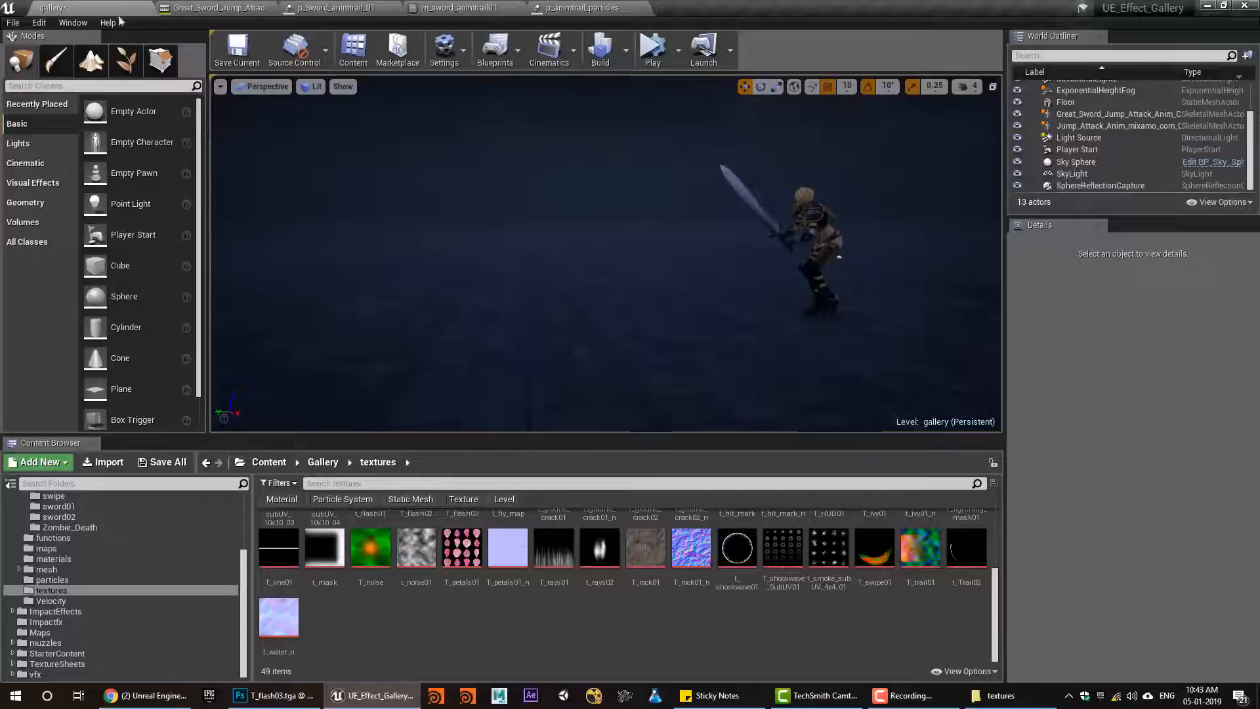
{"action": "left_click", "coordinate": [652, 49]}
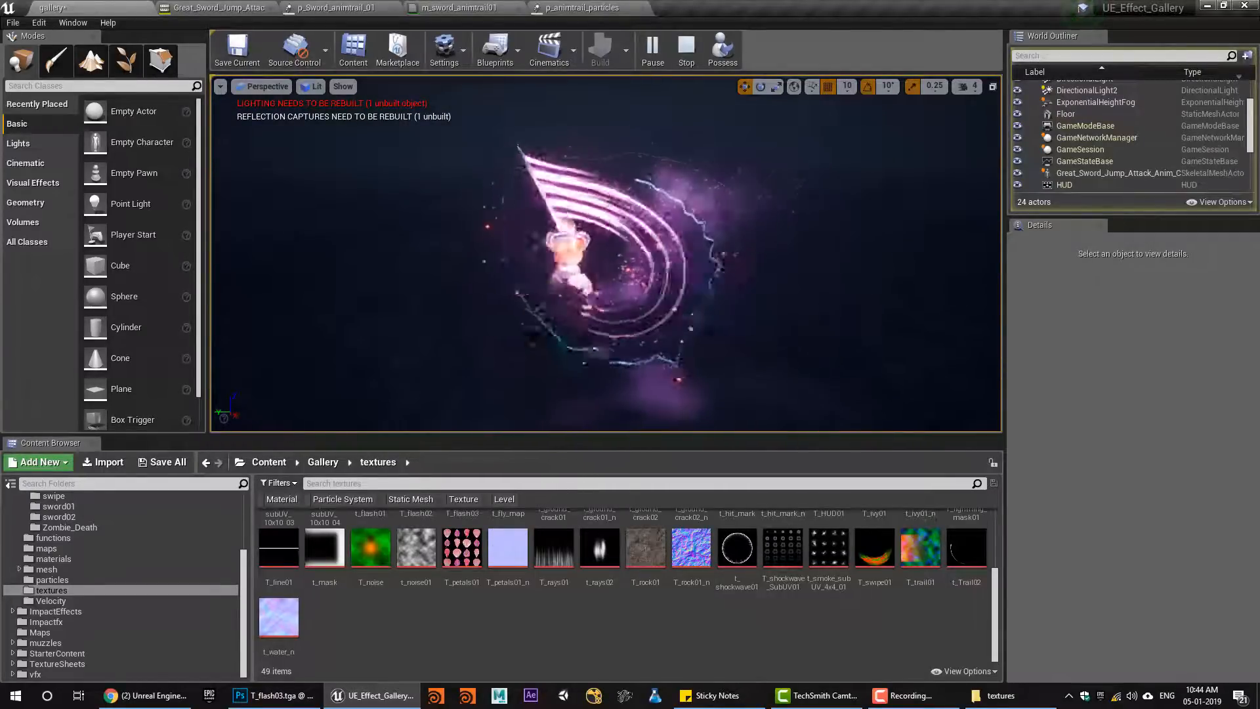
{"action": "left_click", "coordinate": [688, 52]}
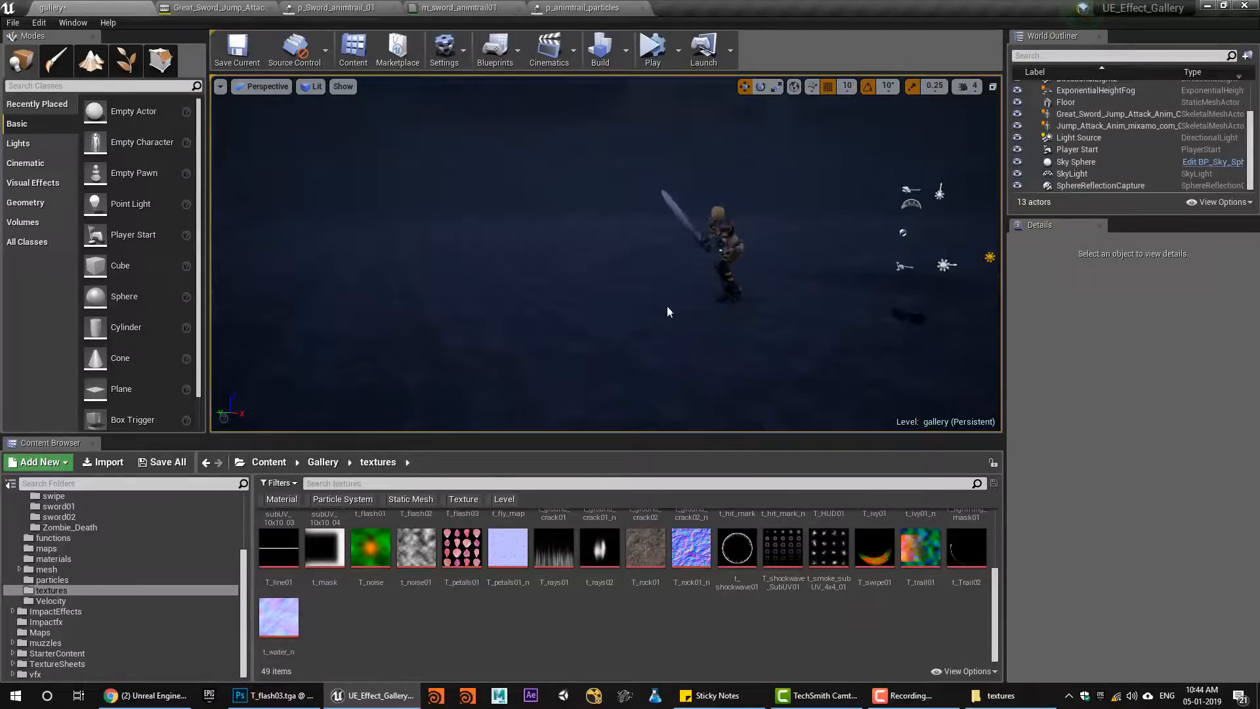
{"action": "left_click_drag", "start_coordinate": [667, 306], "coordinate": [695, 343], "text": "alt"}
{"action": "key", "text": "g"}
{"action": "left_click_drag", "start_coordinate": [832, 281], "coordinate": [984, 292], "text": "alt"}
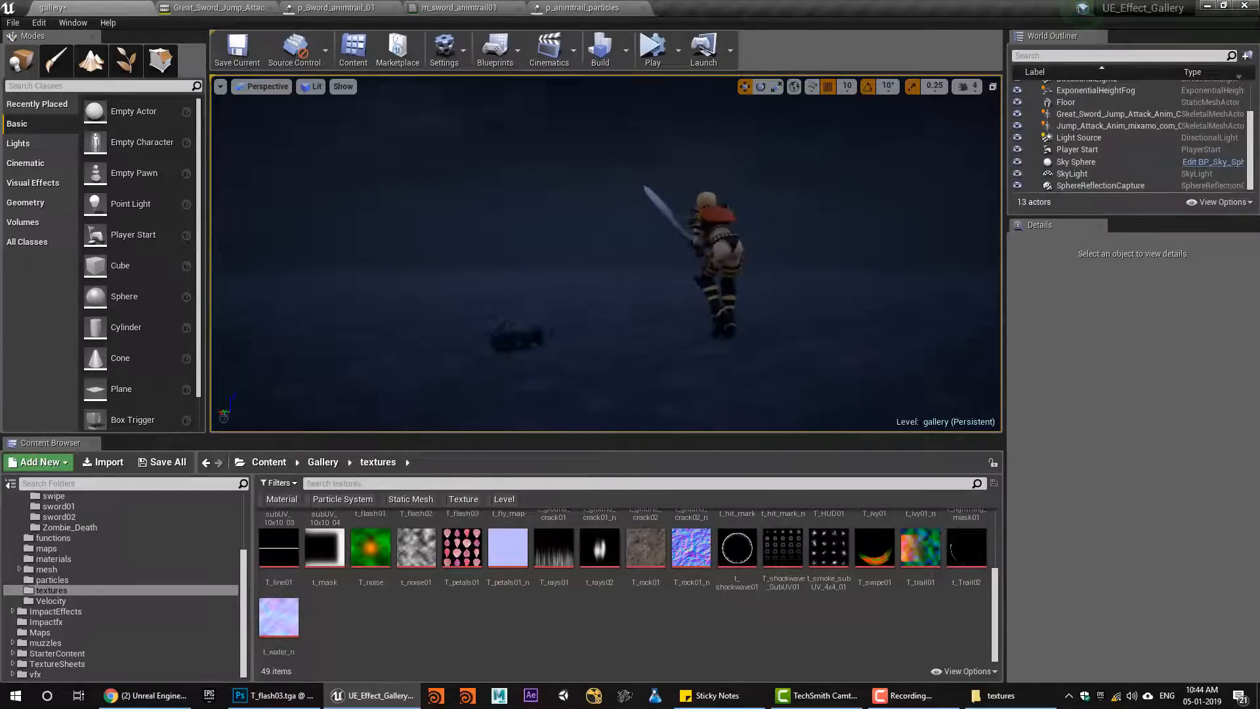
{"action": "left_click_drag", "start_coordinate": [741, 262], "coordinate": [985, 295], "text": "alt"}
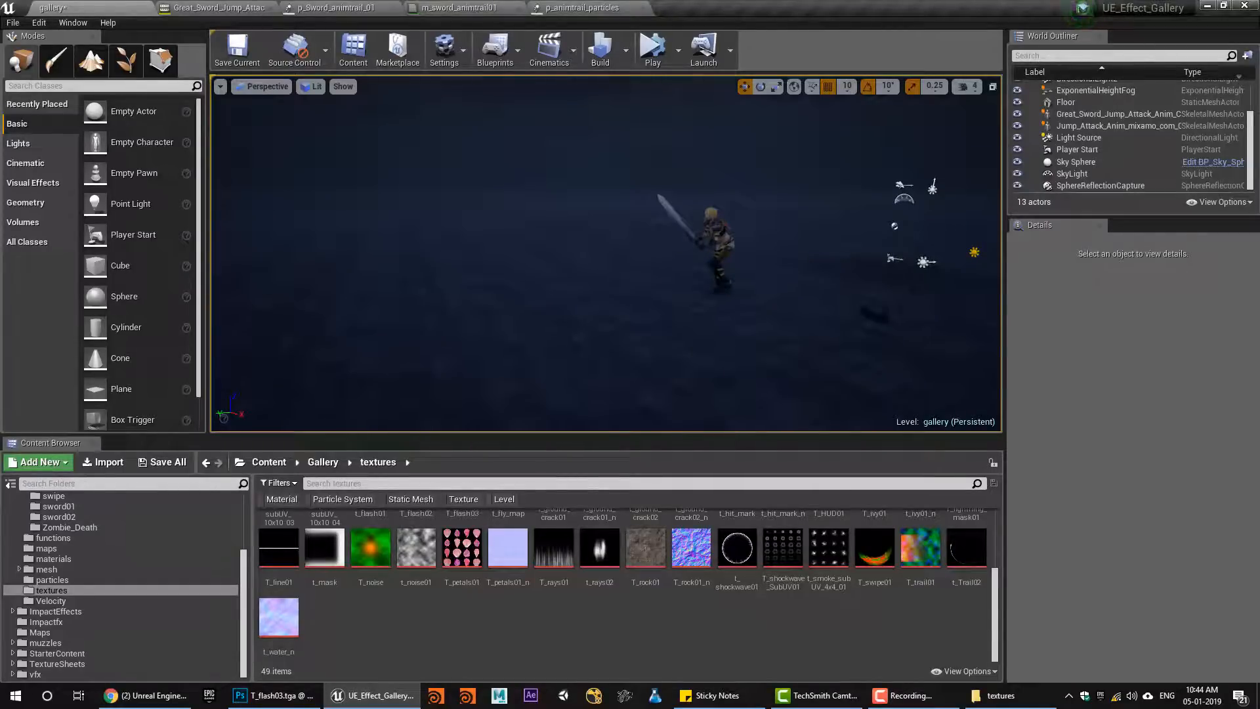
{"action": "middle_click_drag", "start_coordinate": [697, 324], "coordinate": [655, 313], "text": "alt"}
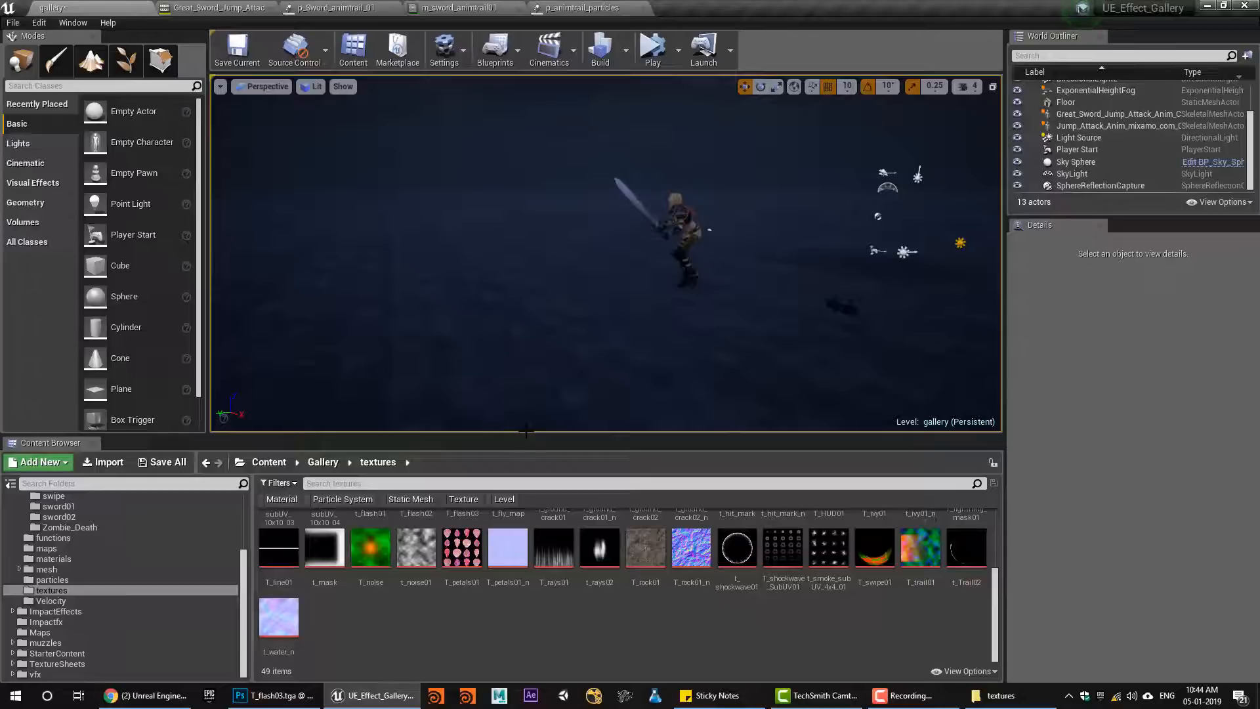
Enlarge the level viewport by shrinking the Content Browser, and hide the Content Browser's tab
{"action": "left_click_drag", "start_coordinate": [526, 432], "coordinate": [526, 468]}
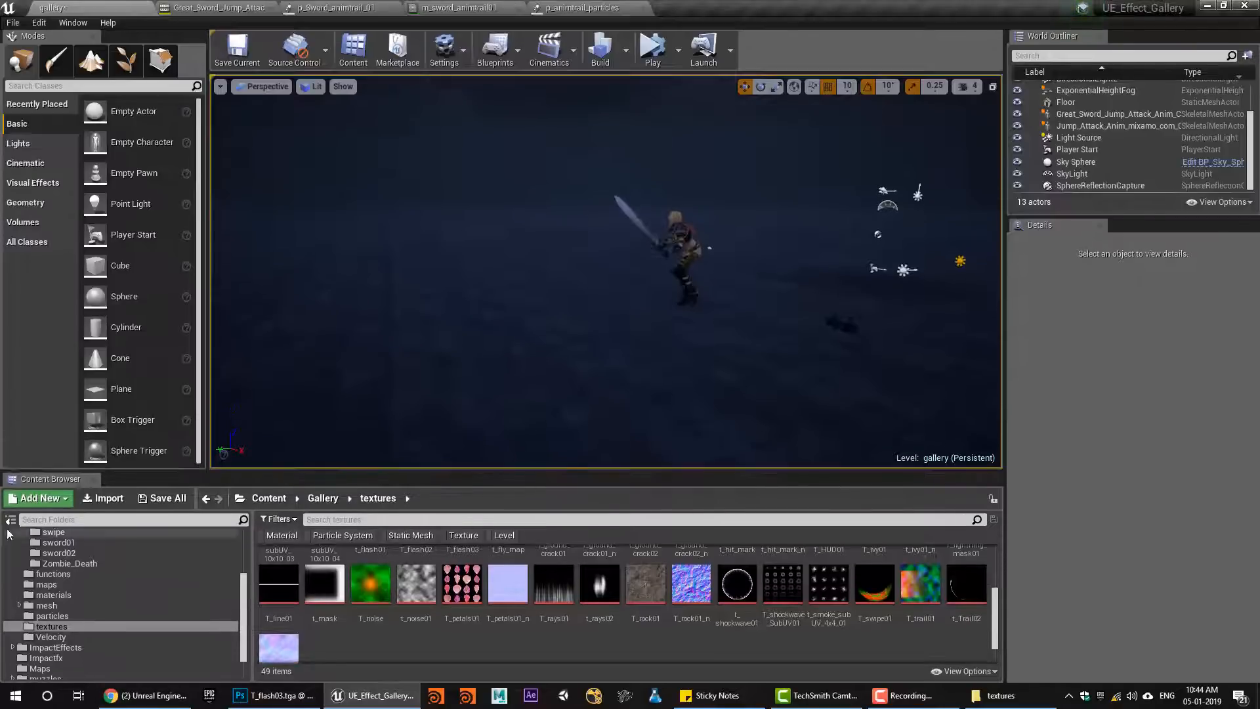
{"action": "right_click", "coordinate": [46, 484]}
{"action": "left_click", "coordinate": [66, 497]}
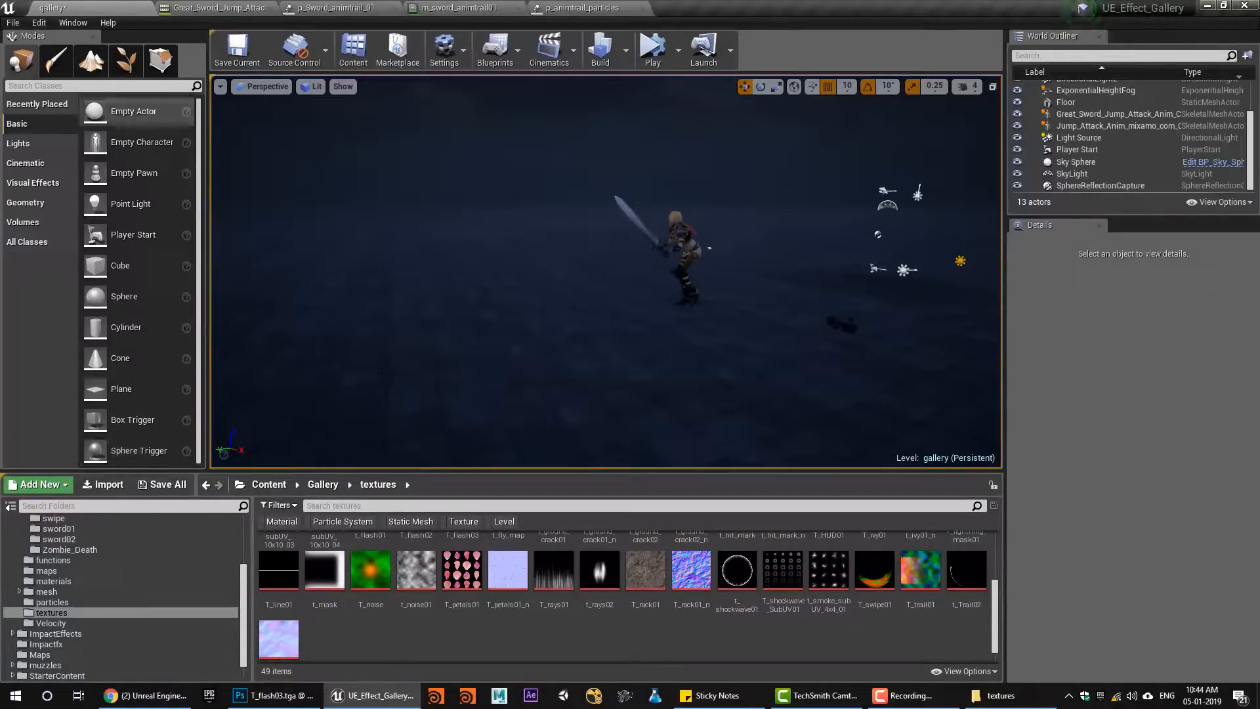
{"action": "left_click", "coordinate": [914, 697]}
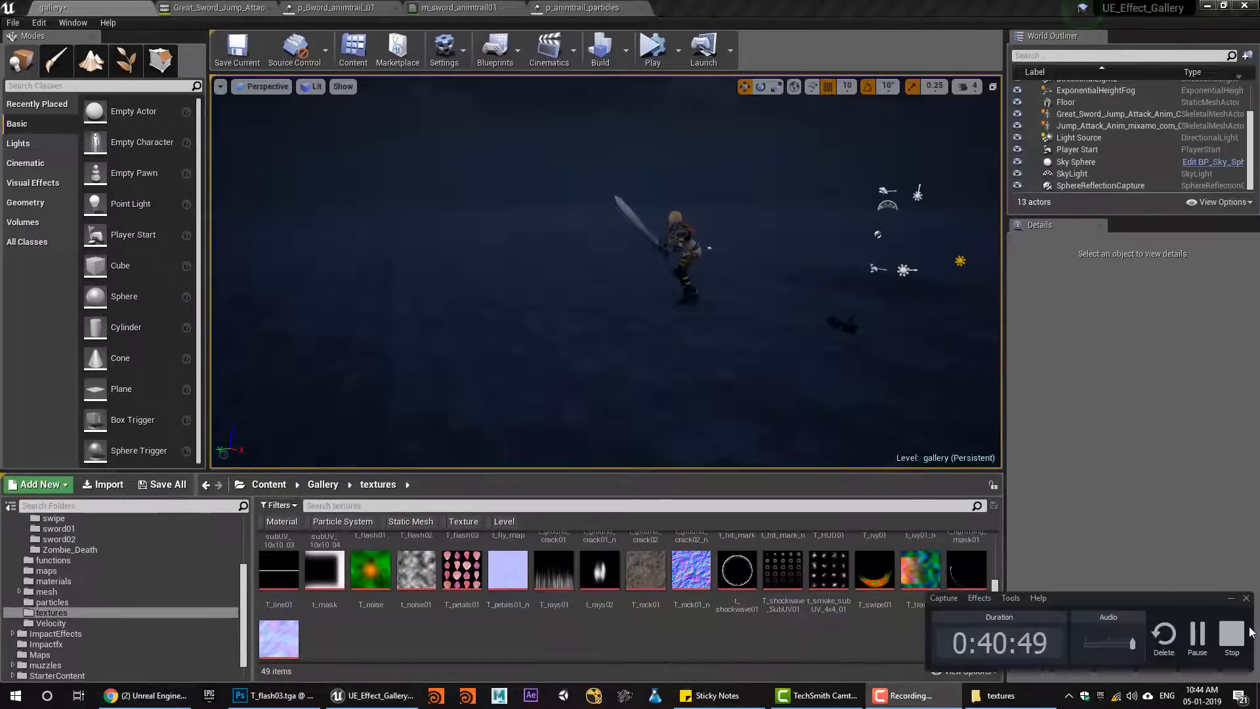